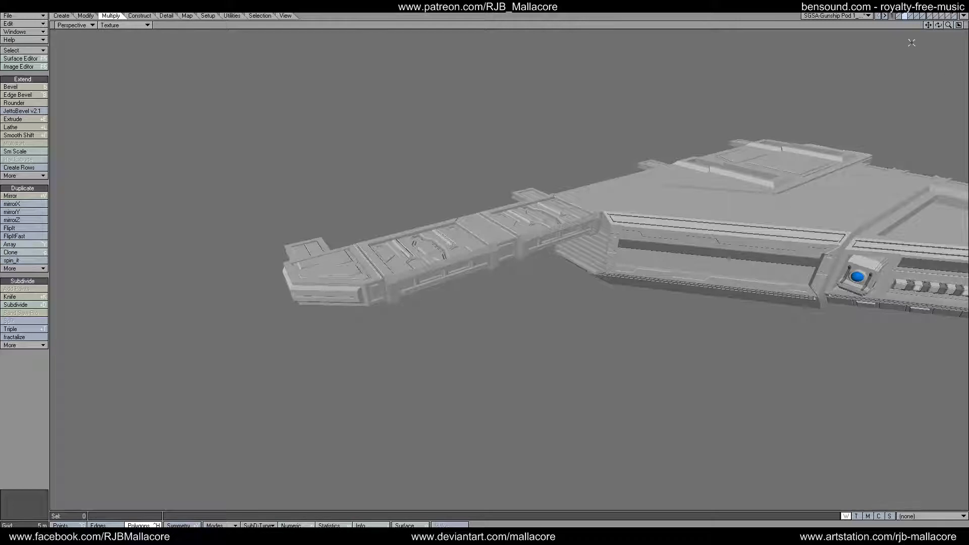
Step: Examine the gunship pod's forward arm and compare it with the Abydos Gunpod WIP reference render in Windows Photo Viewer
left_click_drag(938, 25, 936, 50)
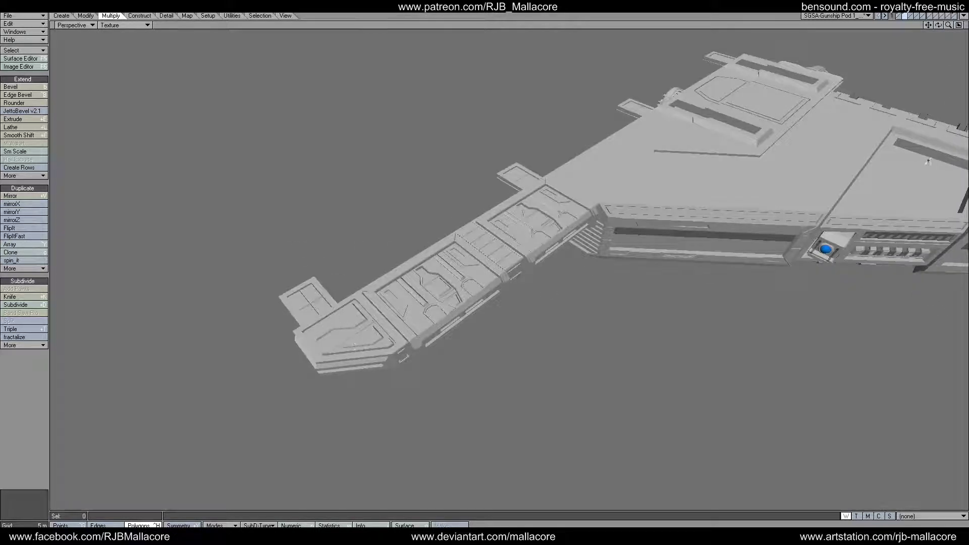
left_click_drag(936, 25, 713, 373)
mouse_move(564, 536)
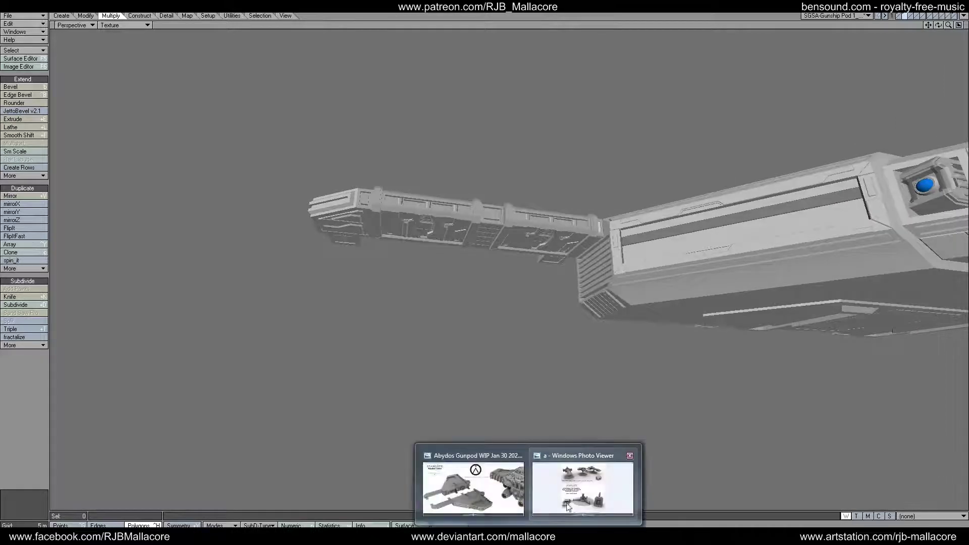
left_click(478, 489)
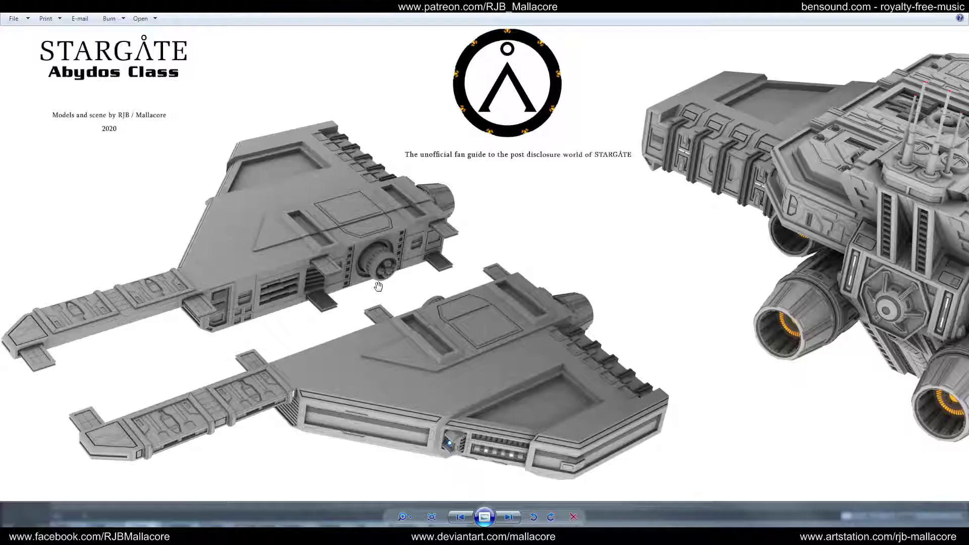
scroll(27, 371, "up", 3)
left_click_drag(59, 337, 289, 300)
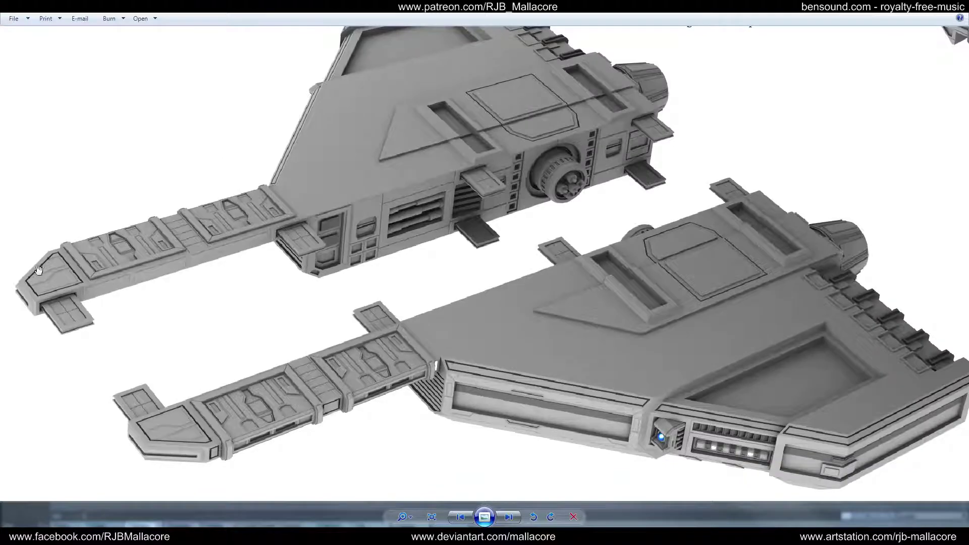
scroll(147, 442, "up", 2)
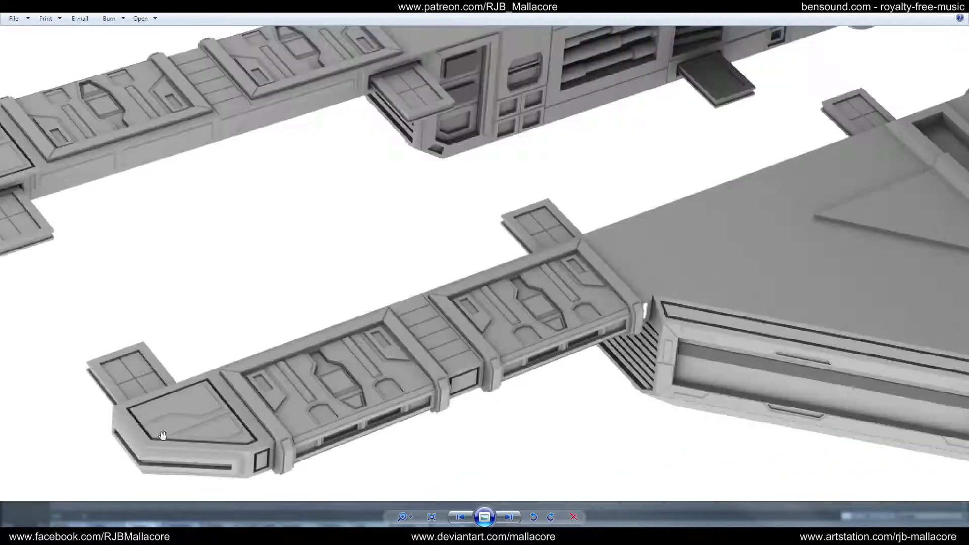
scroll(352, 362, "down", 2)
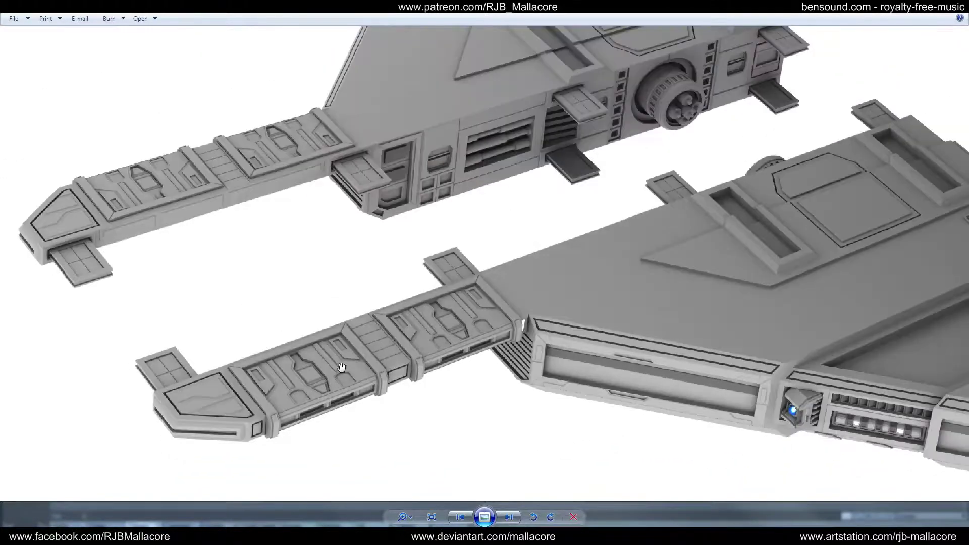
scroll(735, 191, "down", 2)
scroll(493, 335, "down", 2)
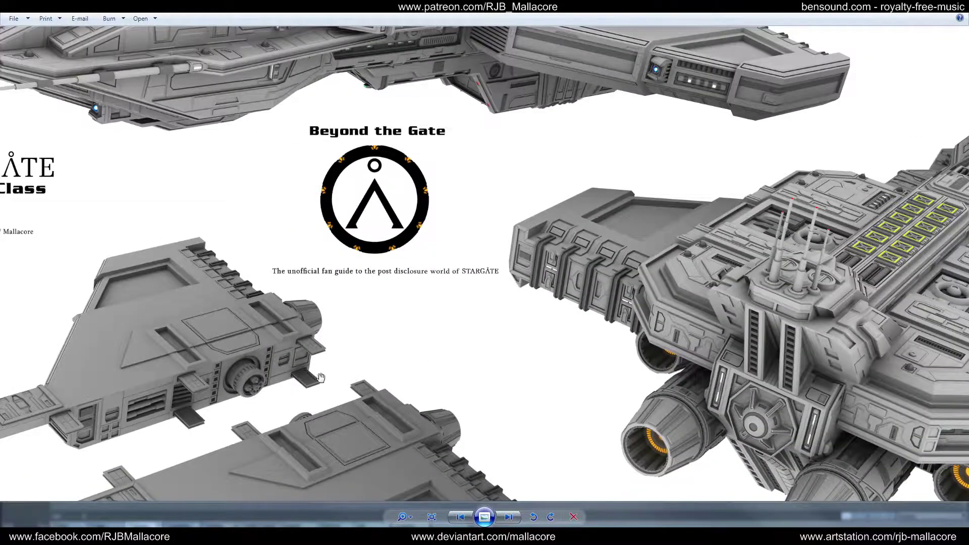
scroll(507, 261, "down", 2)
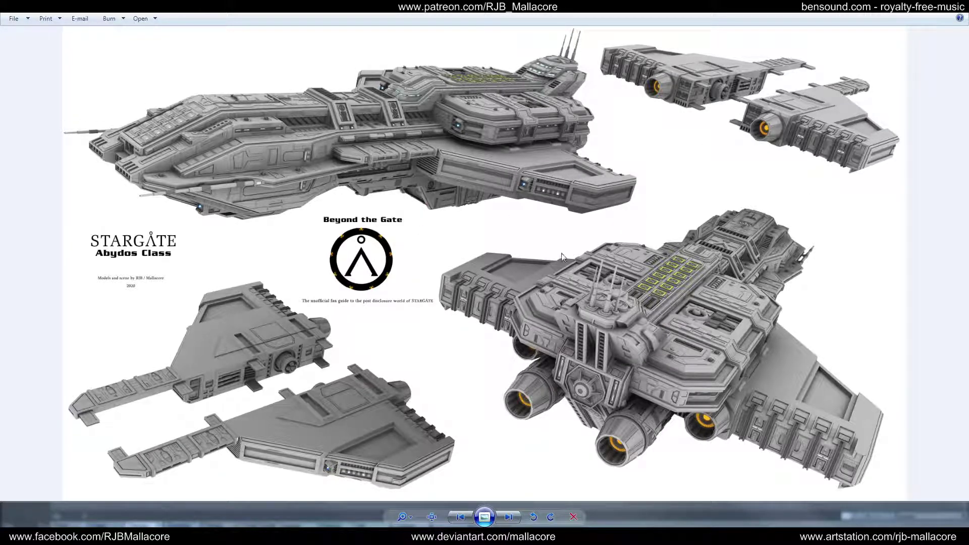
left_click(918, 12)
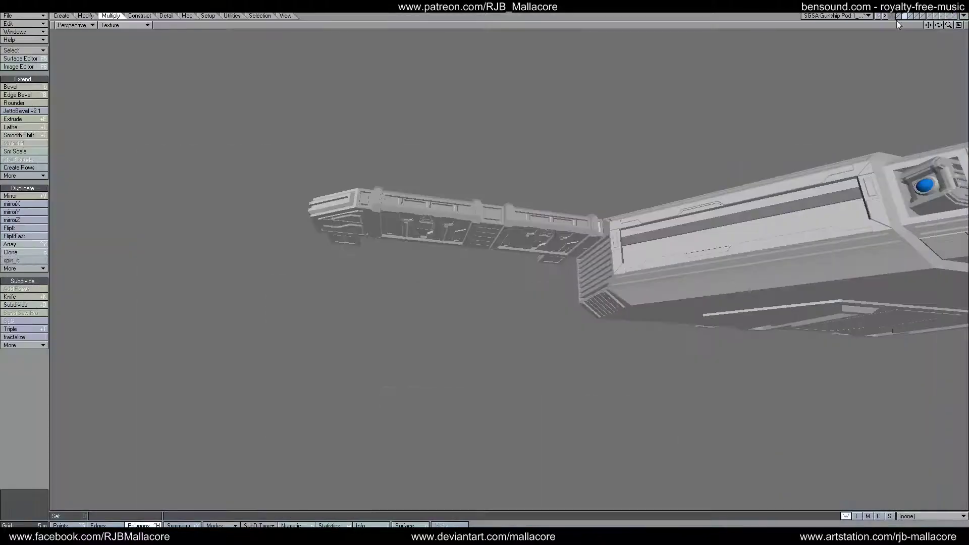
Step: Display the dome turret layer together with the main ship and pod layers, and examine the turret placement around the wing
left_click_drag(926, 24, 530, 112)
mouse_move(948, 26)
left_mouse_down()
mouse_move(926, 53)
mouse_move(931, 37)
mouse_move(878, 58)
mouse_move(858, 21)
mouse_move(877, 73)
mouse_move(953, 31)
left_mouse_up()
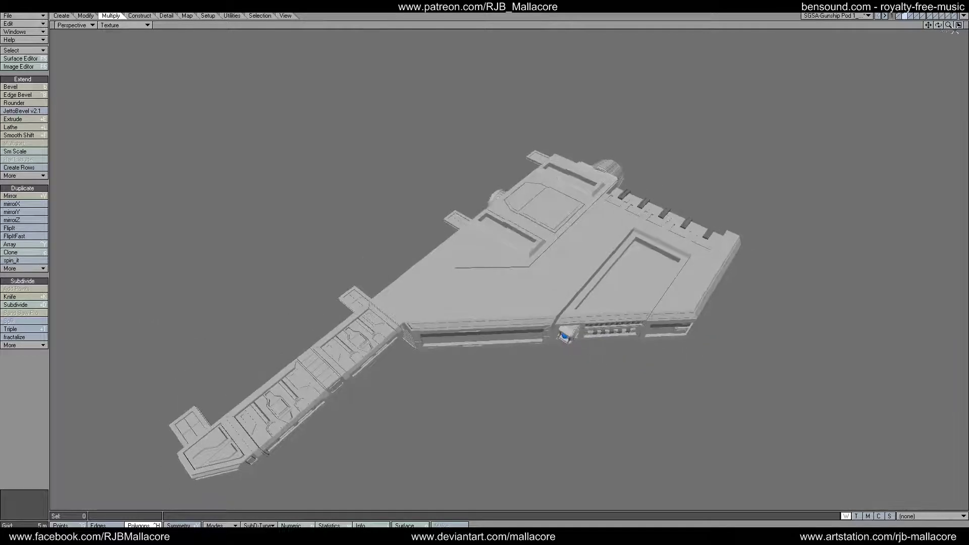
left_click(953, 16)
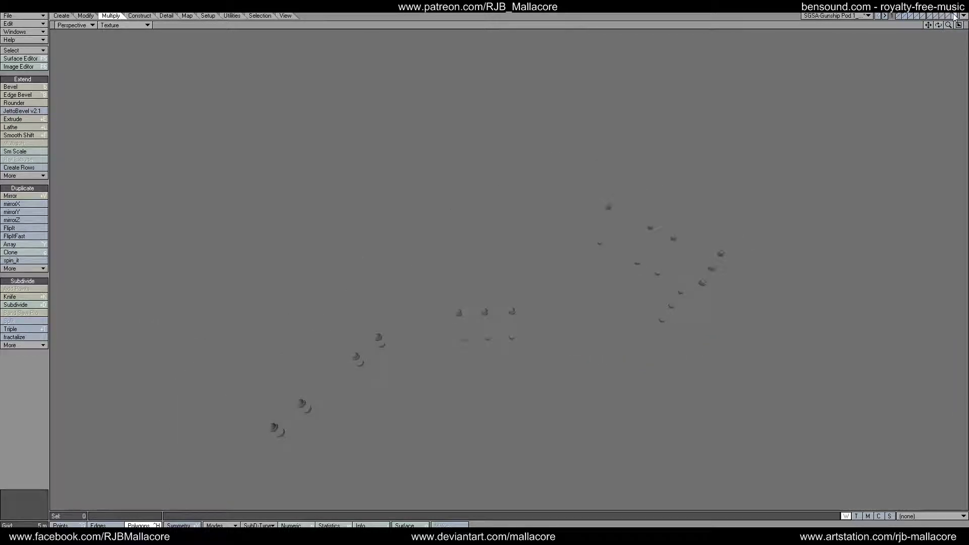
left_click(898, 16)
left_click(904, 17, "shift")
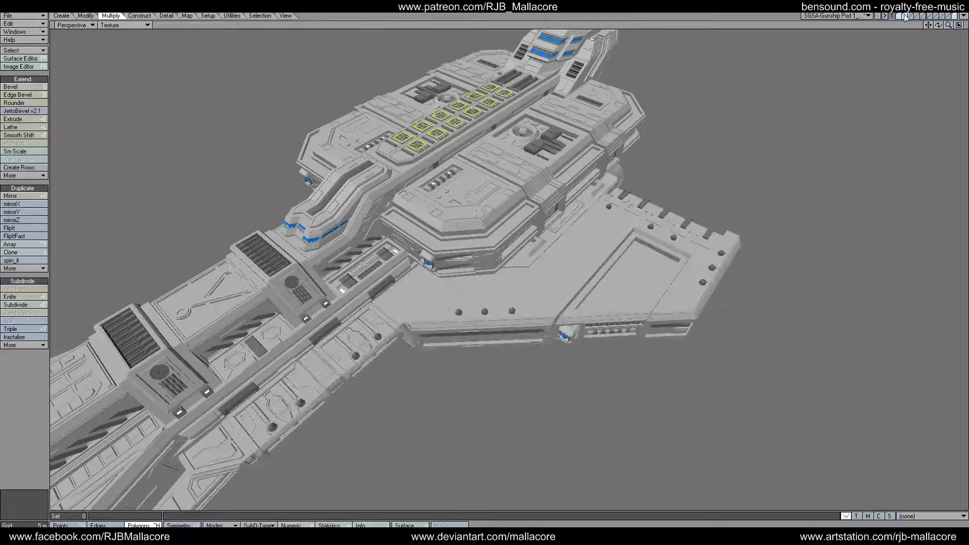
mouse_move(948, 25)
left_mouse_down()
mouse_move(962, 30)
mouse_move(931, 27)
left_mouse_up()
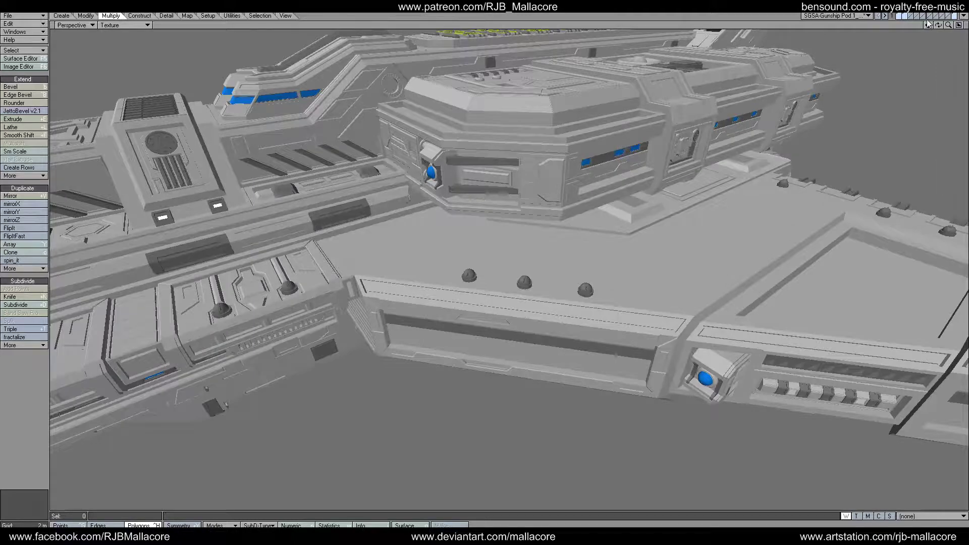
left_click_drag(928, 24, 948, 25)
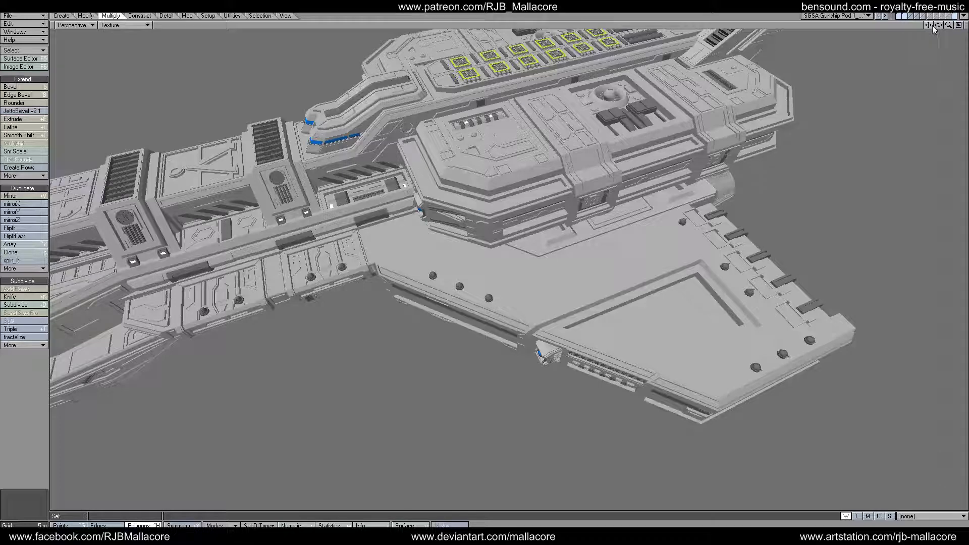
left_click_drag(948, 25, 938, 26)
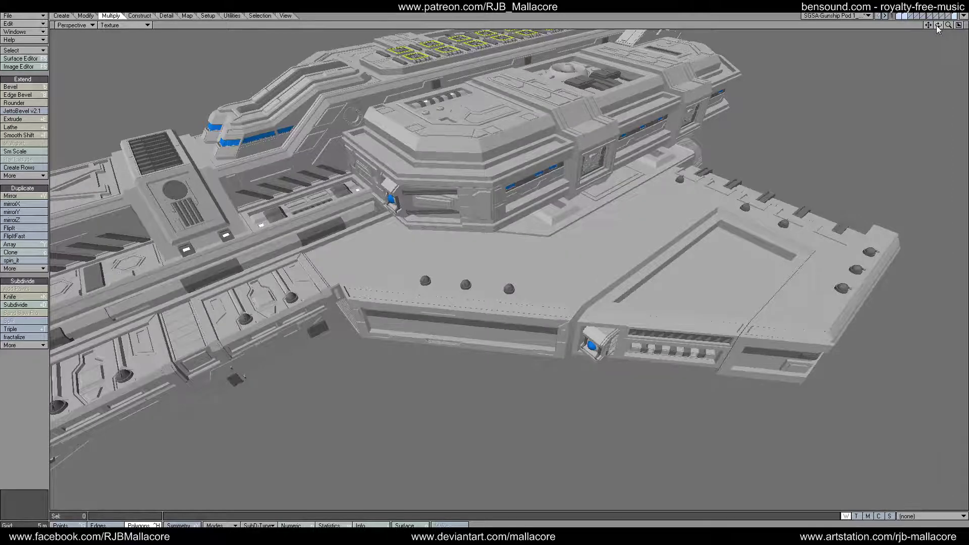
mouse_move(937, 25)
left_mouse_down()
mouse_move(930, 30)
mouse_move(945, 31)
left_mouse_up()
Step: Move the pod's large top and bottom surface polygons out of the pod layer into the third layer
left_click(905, 17)
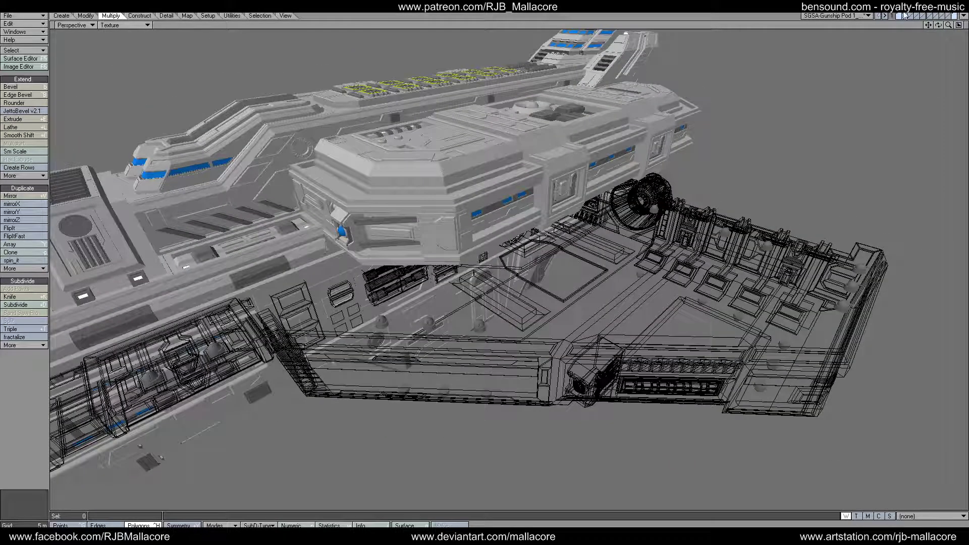
left_click(905, 17)
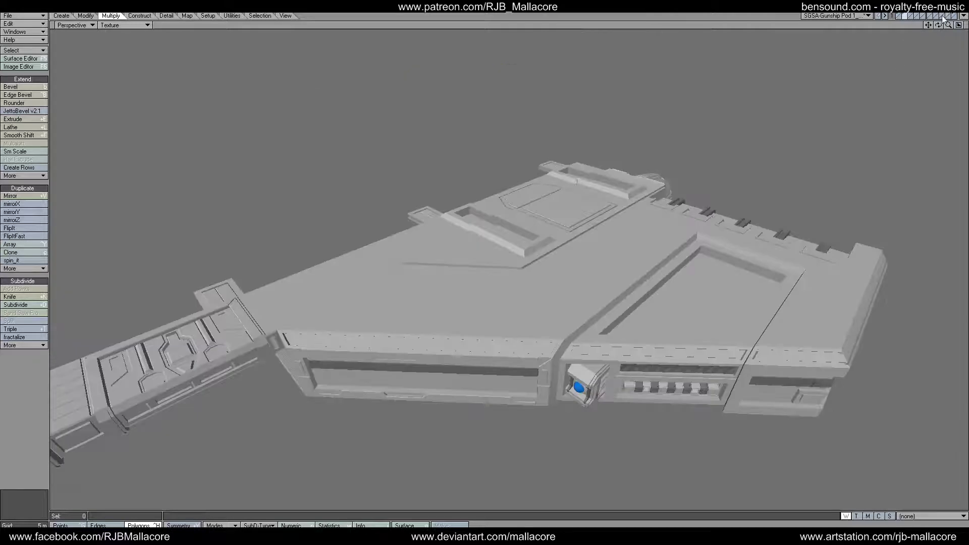
left_click(144, 525)
left_click(470, 324)
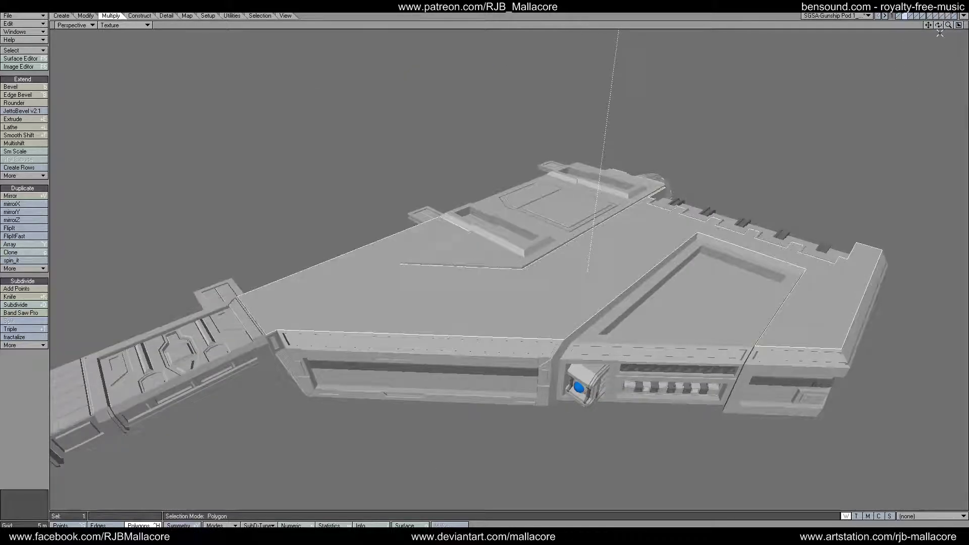
left_click_drag(938, 25, 938, 25)
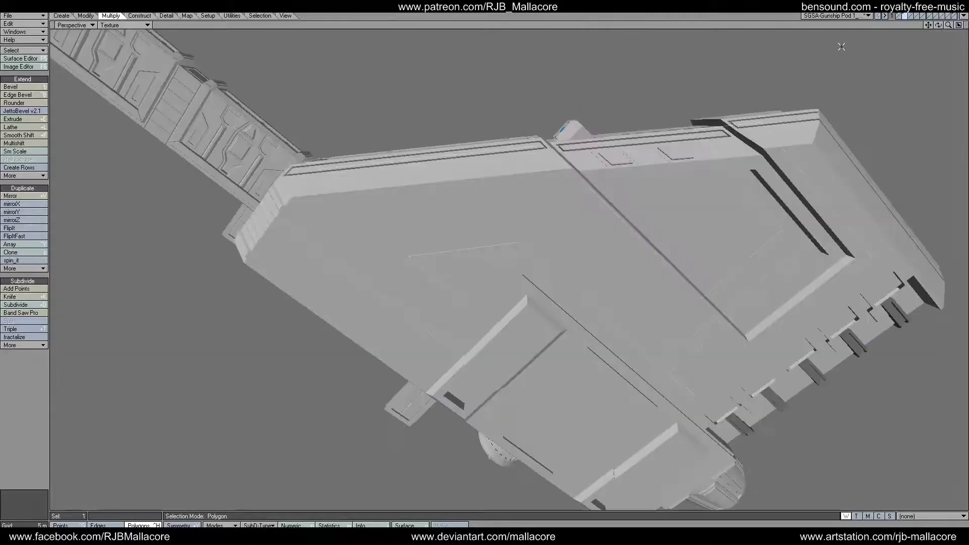
left_click(536, 206)
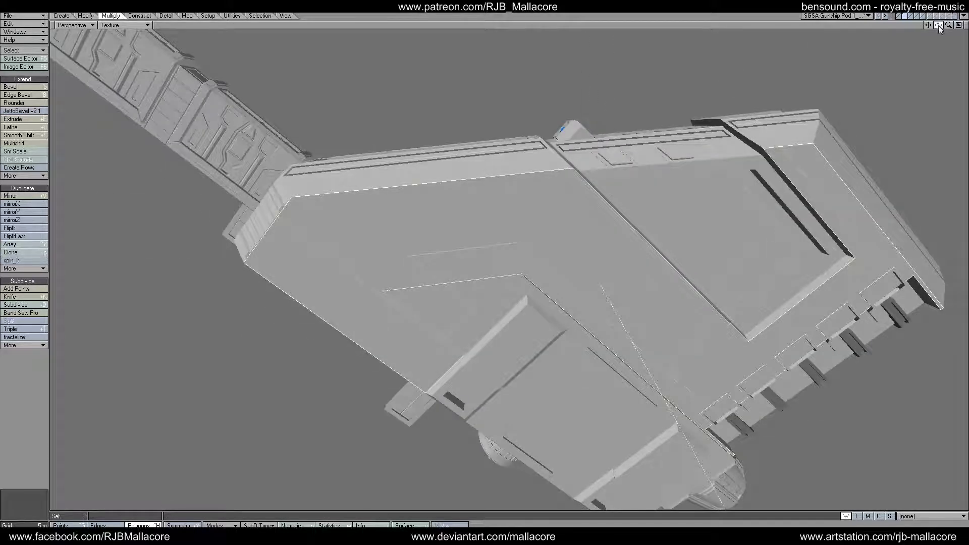
mouse_move(938, 25)
left_mouse_down()
mouse_move(934, 60)
mouse_move(926, 15)
left_mouse_up()
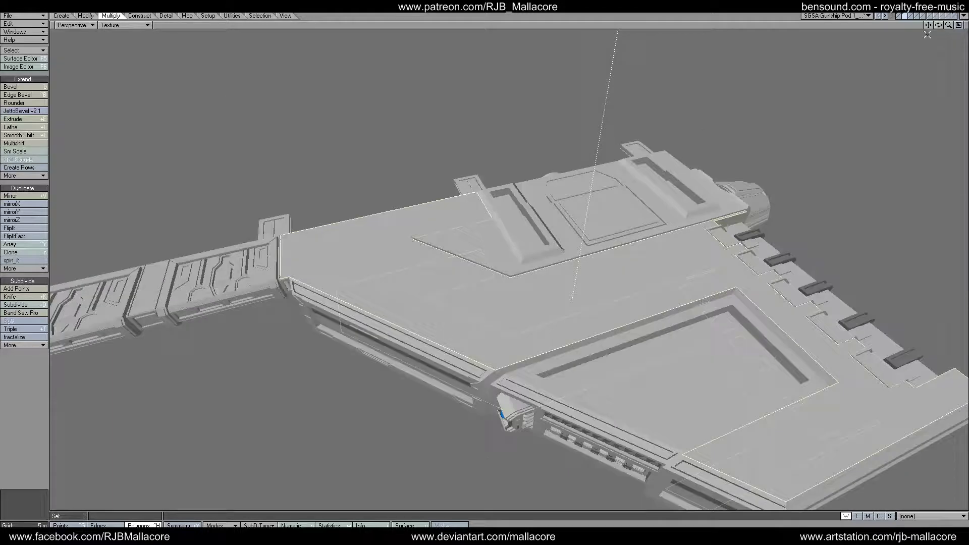
key("Delete")
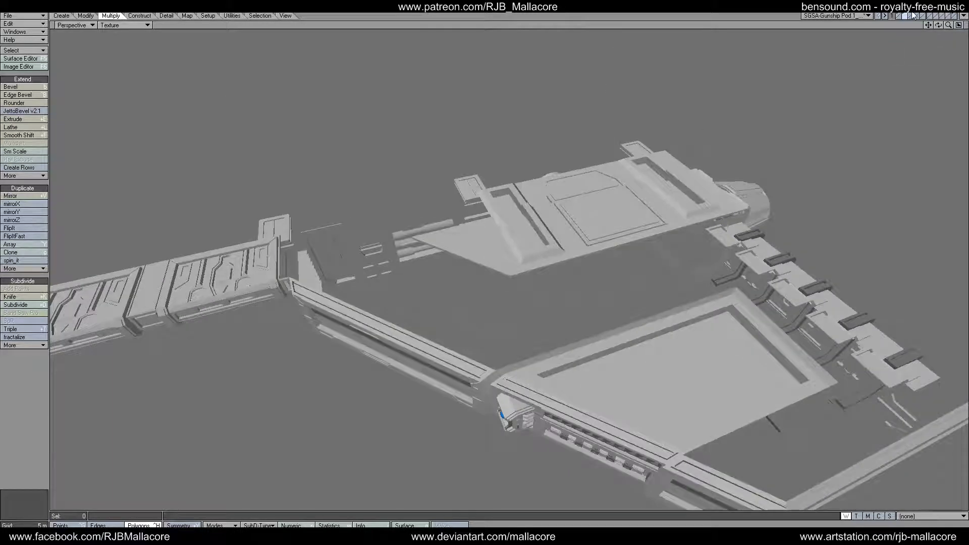
left_click(912, 16)
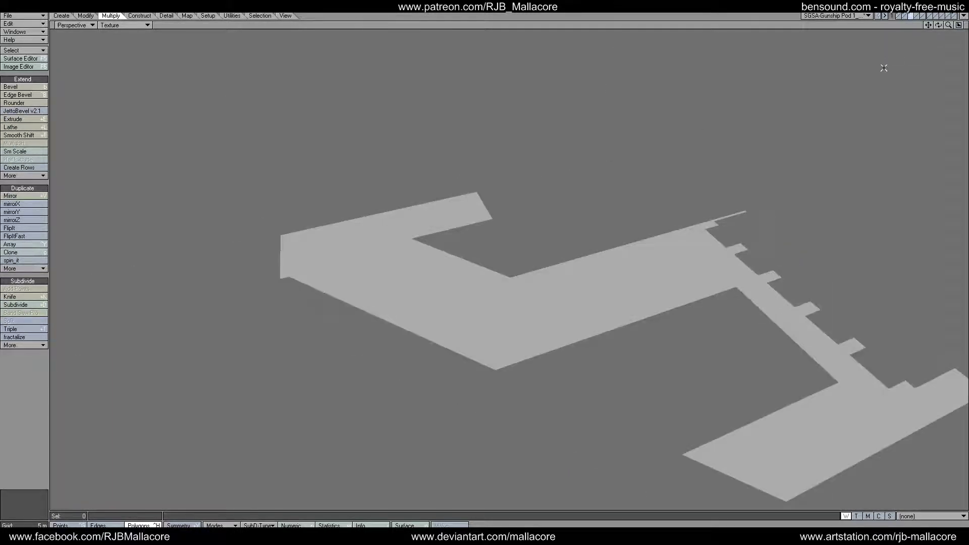
Step: Show the extracted surface polygons in the four-view layout with the dome turrets as the background layer
left_click(954, 16)
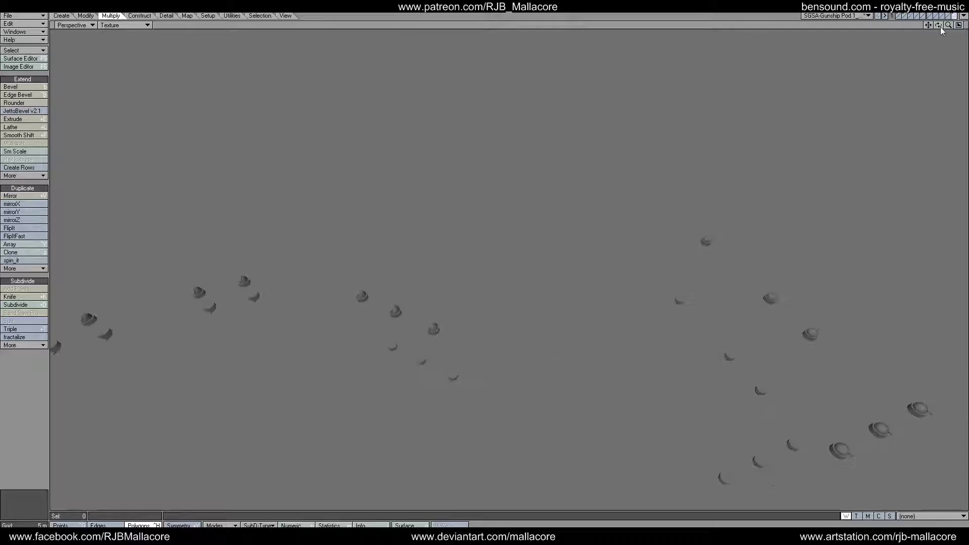
left_click(906, 15)
left_click(912, 17)
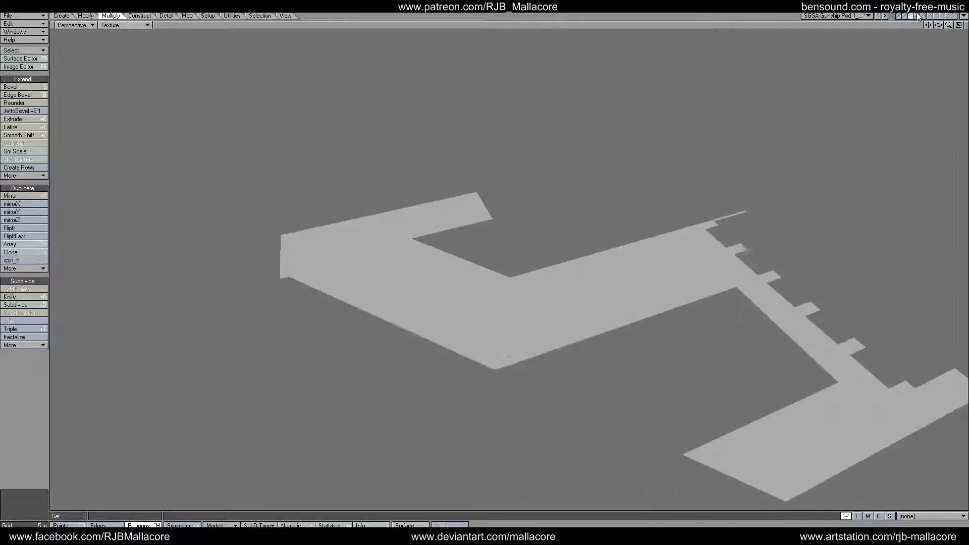
left_click(917, 17)
left_click(953, 17)
left_click_drag(922, 36, 899, 54)
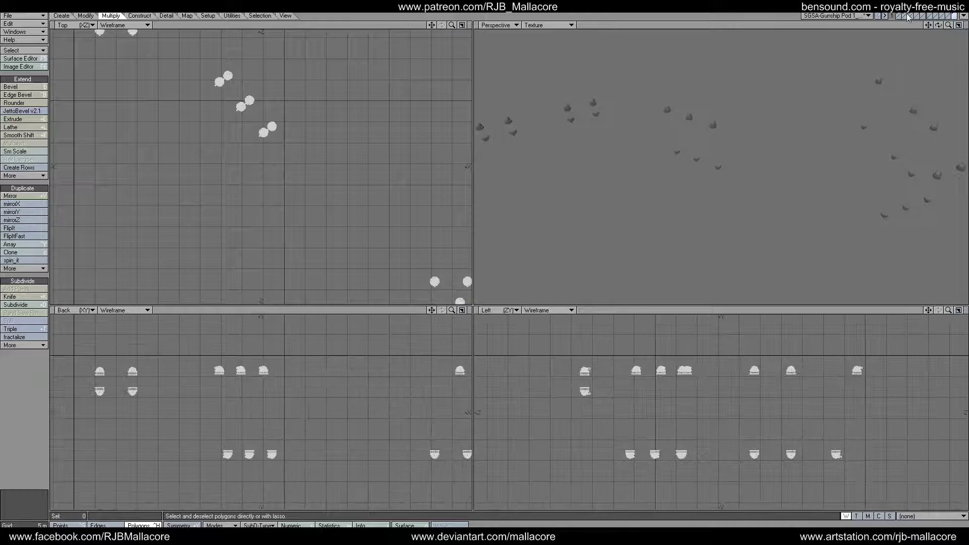
left_click(909, 18)
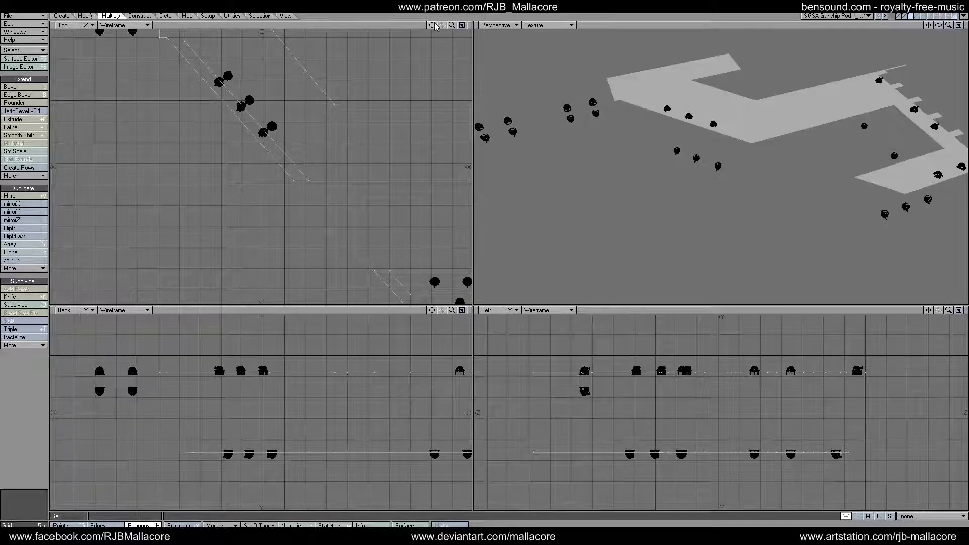
left_click_drag(432, 25, 452, 27)
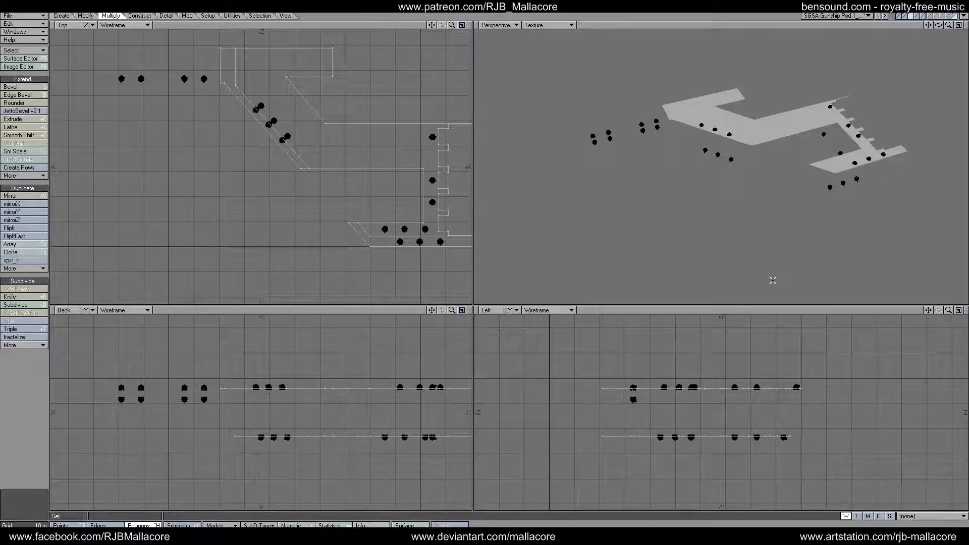
Step: Move the lower surface polygon to the sixth layer, leaving only the upper one in the third layer
key("ctrl+h")
left_click(315, 437)
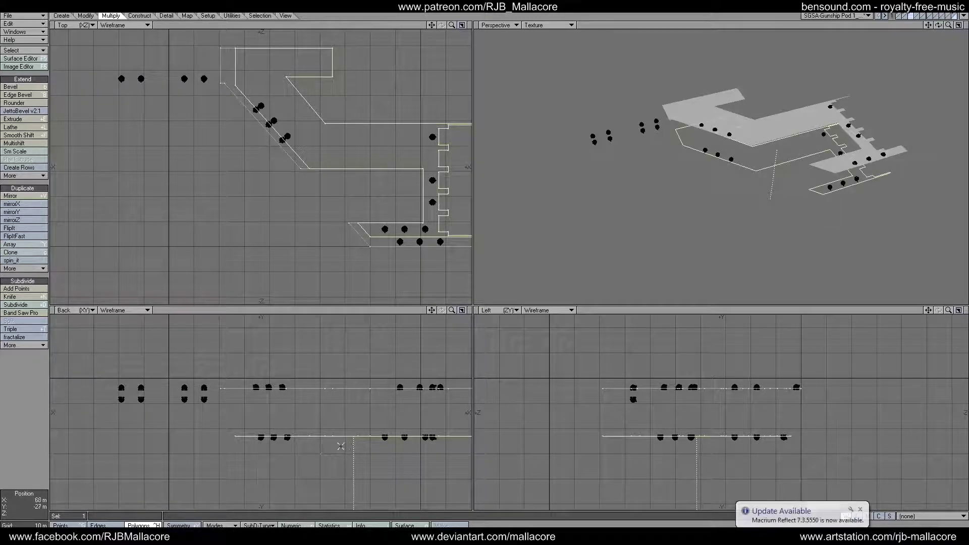
key("slash")
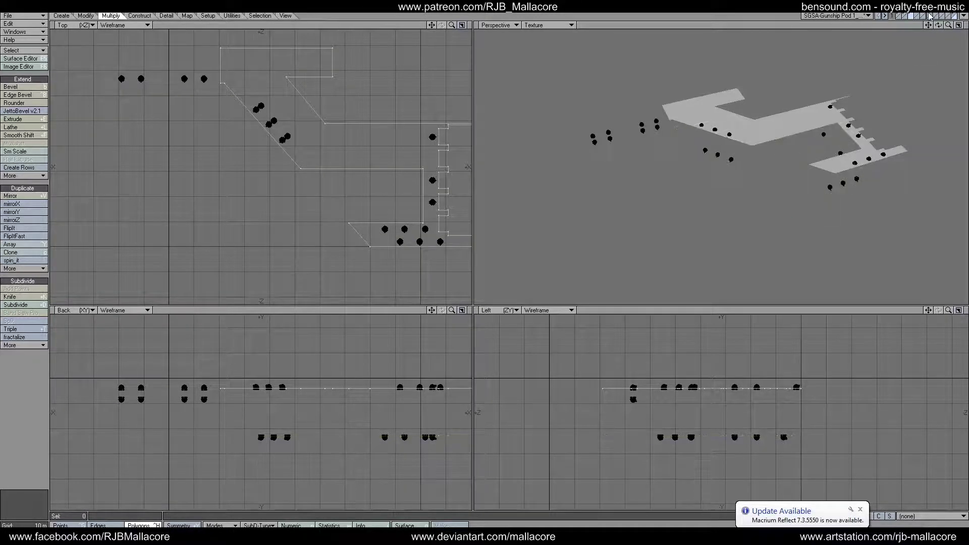
left_click(949, 16)
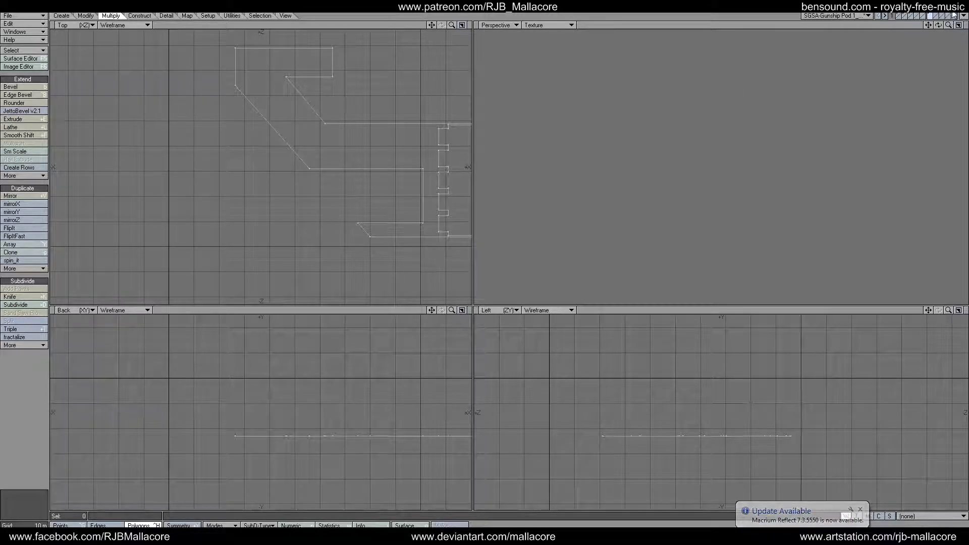
Step: Place the nine upper wing turrets in the seventh layer and show them as background behind the upper surface polygon
left_click(953, 15)
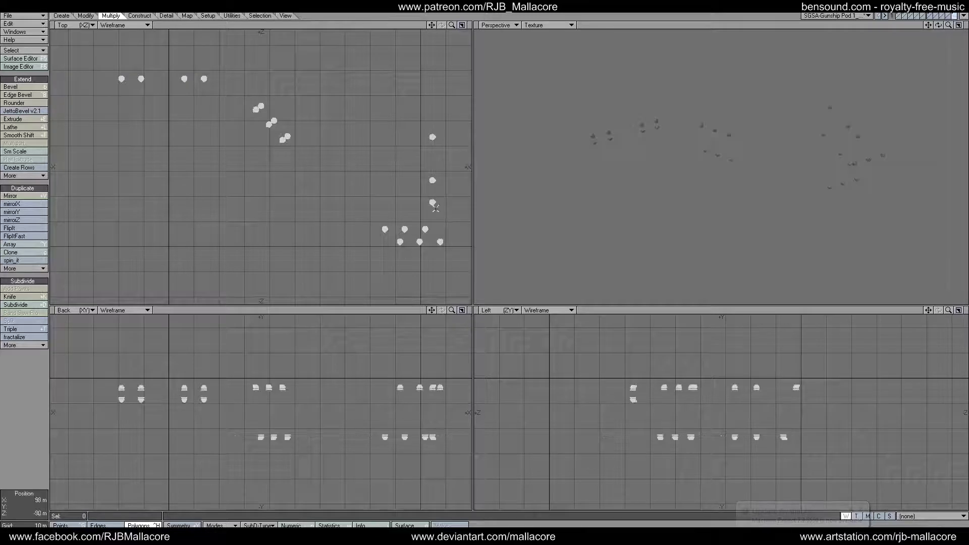
mouse_move(361, 370)
right_mouse_down()
mouse_move(471, 381)
mouse_move(336, 402)
mouse_move(269, 400)
mouse_move(353, 347)
mouse_move(465, 351)
mouse_move(248, 398)
mouse_move(234, 374)
mouse_move(261, 382)
right_mouse_up()
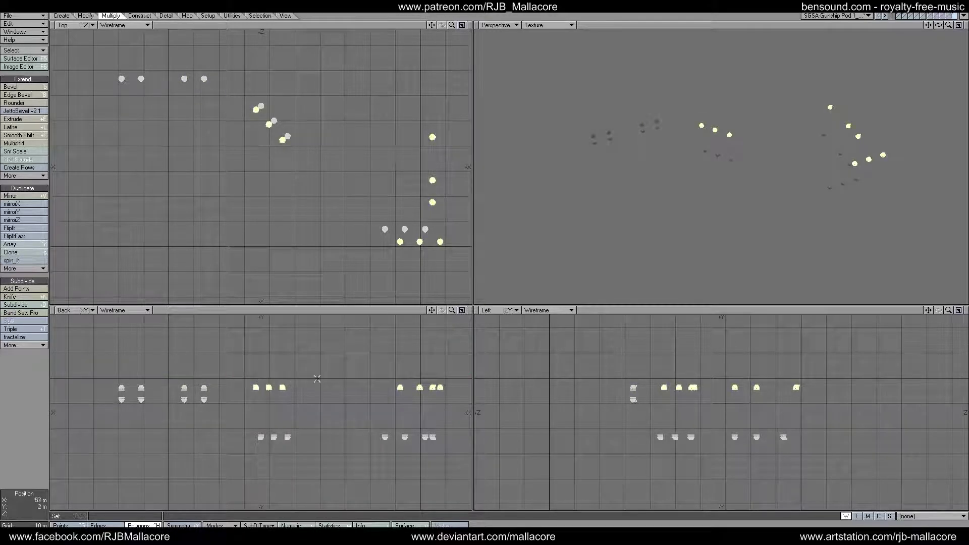
left_click(935, 17)
key("ctrl+v")
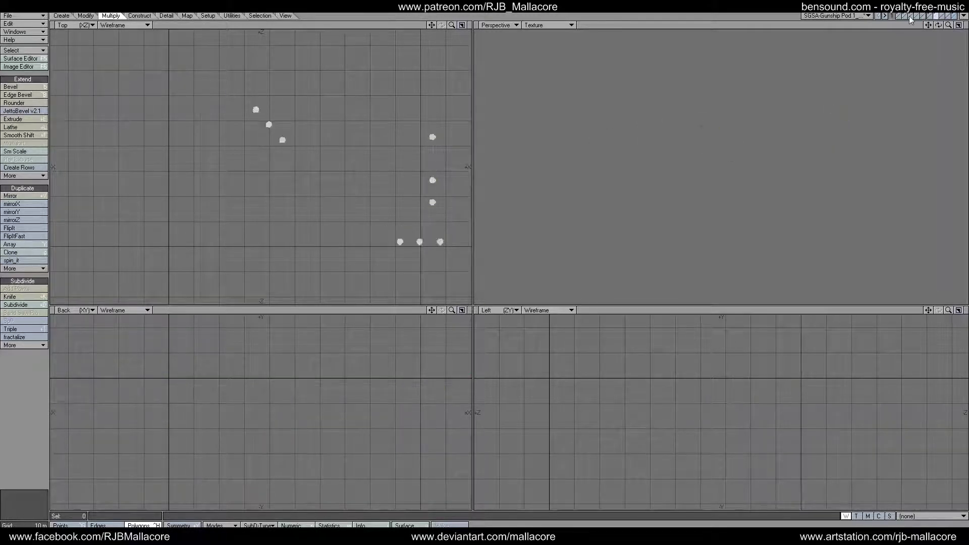
left_click(937, 17)
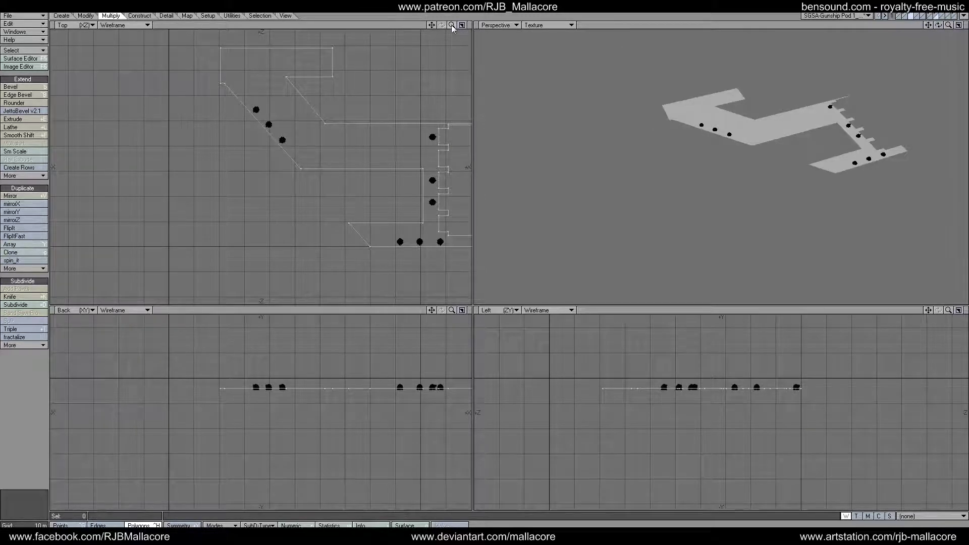
Step: Make the empty fourth layer active, with the upper surface polygon and its wing turrets from the third and seventh layers as background
left_click_drag(452, 28, 398, 145)
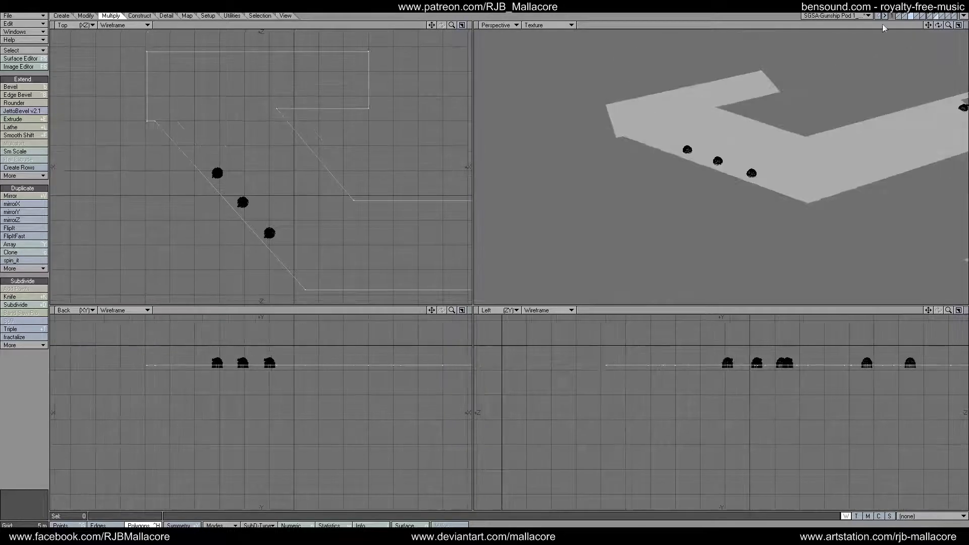
left_click(914, 16)
left_click(907, 17)
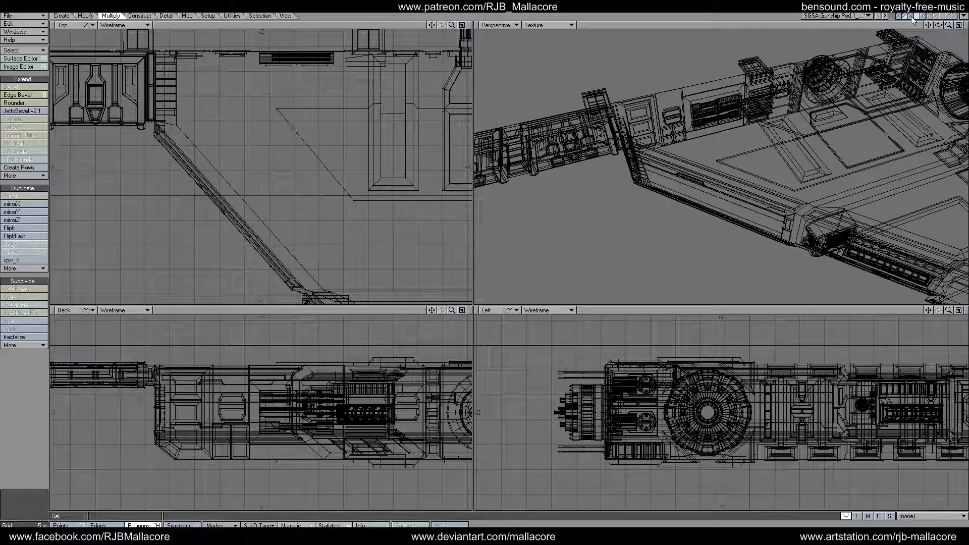
left_click(912, 19)
left_click(912, 21)
left_click(942, 17)
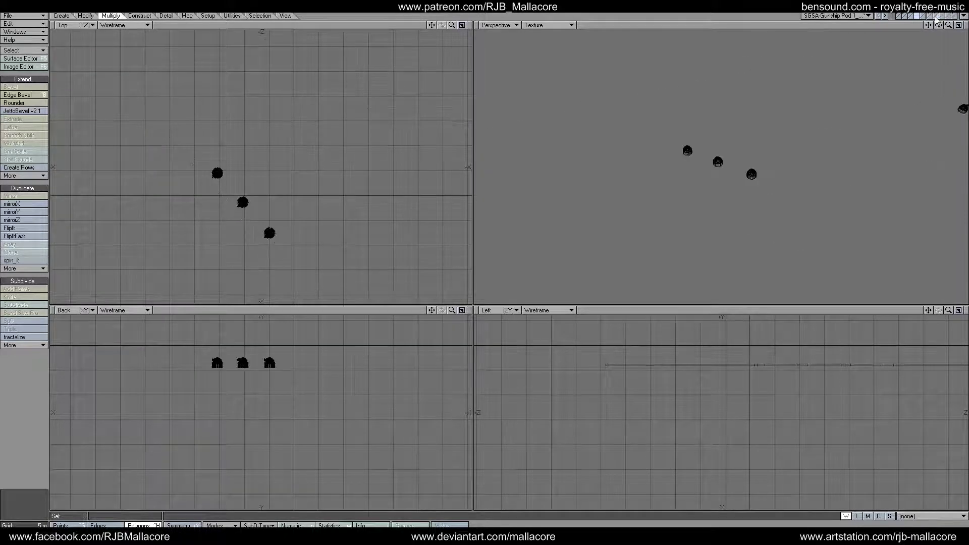
left_click(909, 17)
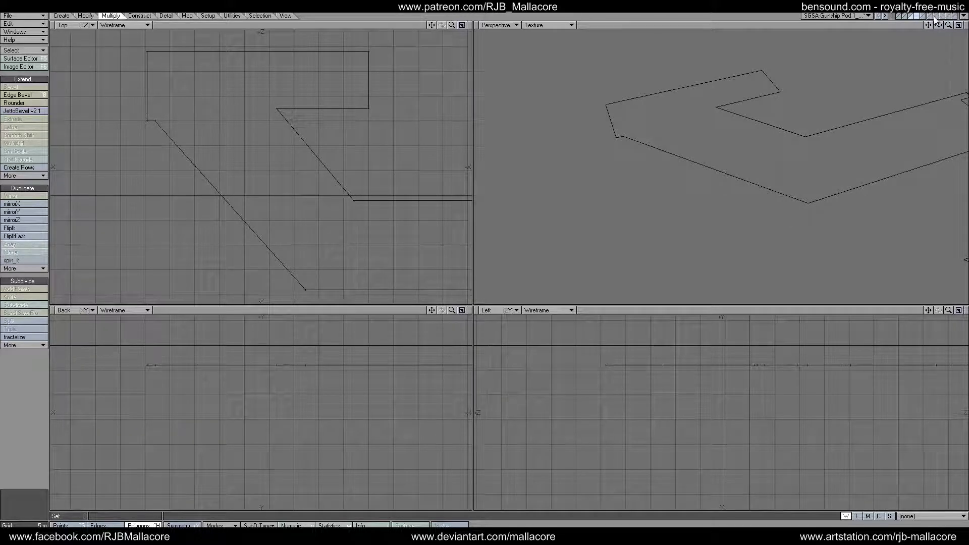
left_click(935, 16)
left_click(916, 16)
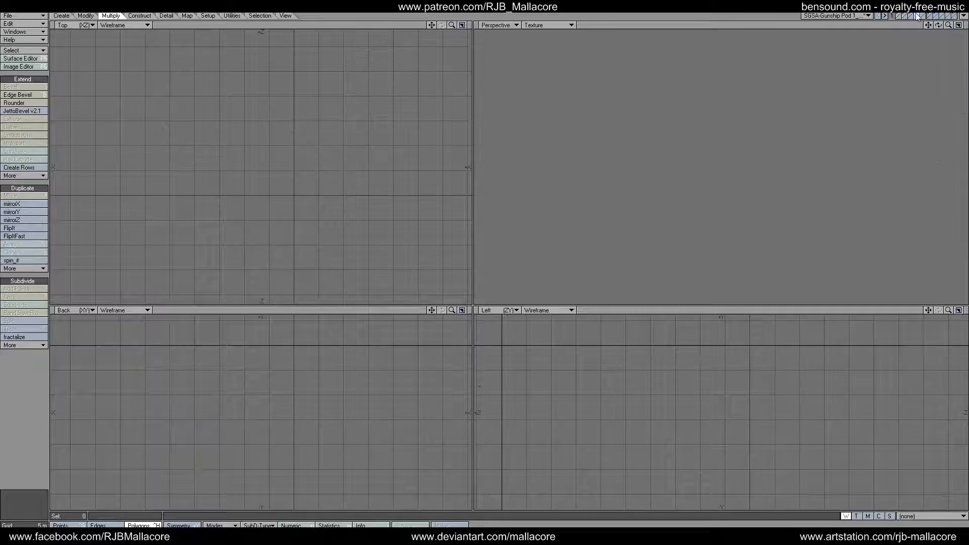
left_click(923, 18)
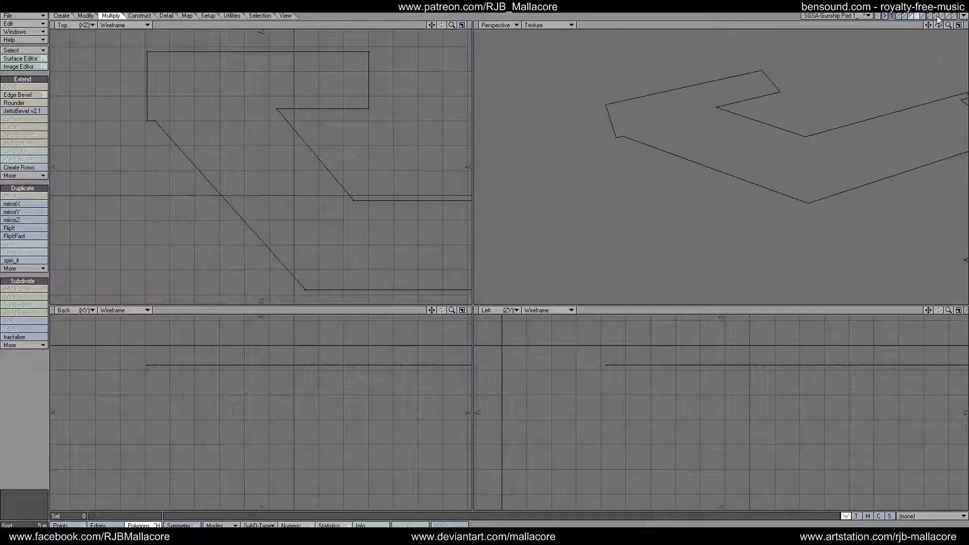
left_click(937, 20, "shift")
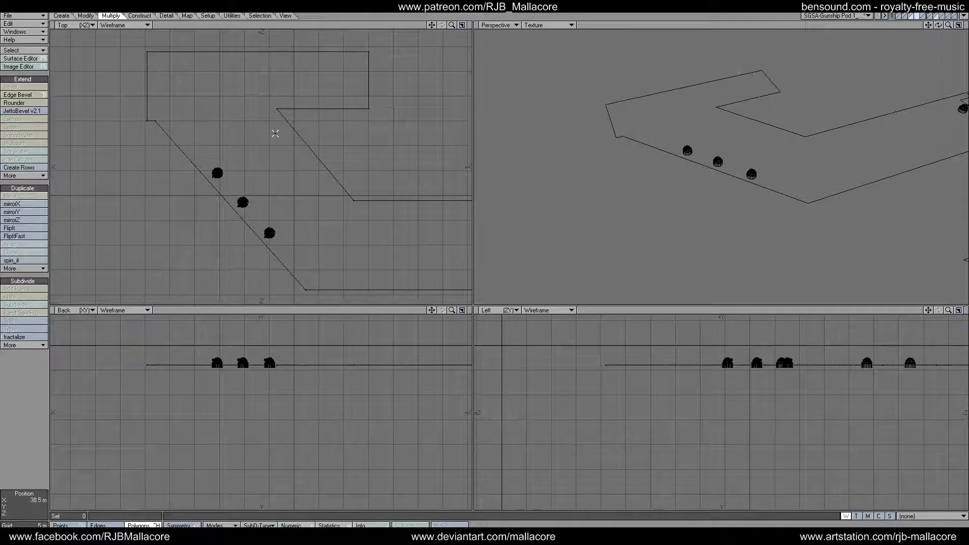
Step: Draw a flat box about 23 m by 15 m in the top view around the three diagonal turrets, overlapping the hull's slanted edge
left_click(63, 16)
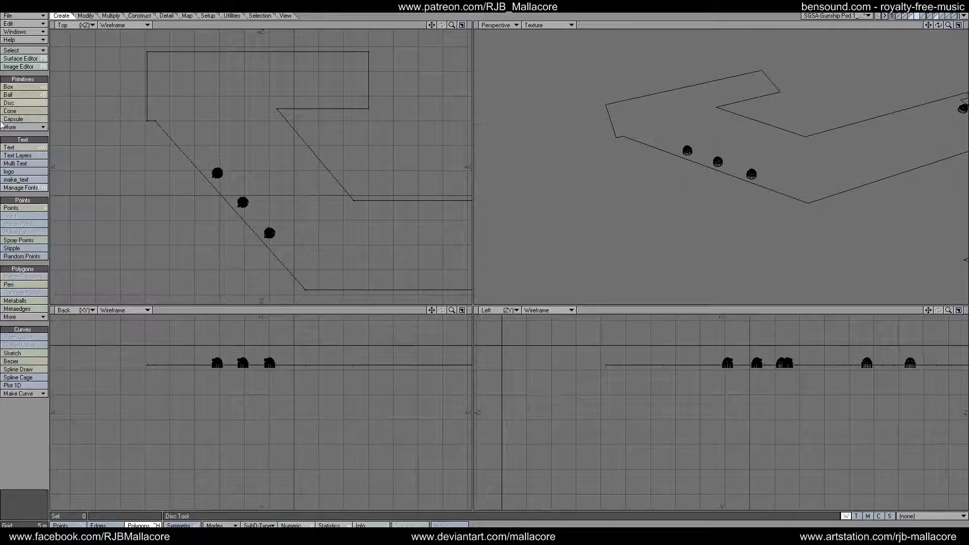
left_click(15, 87)
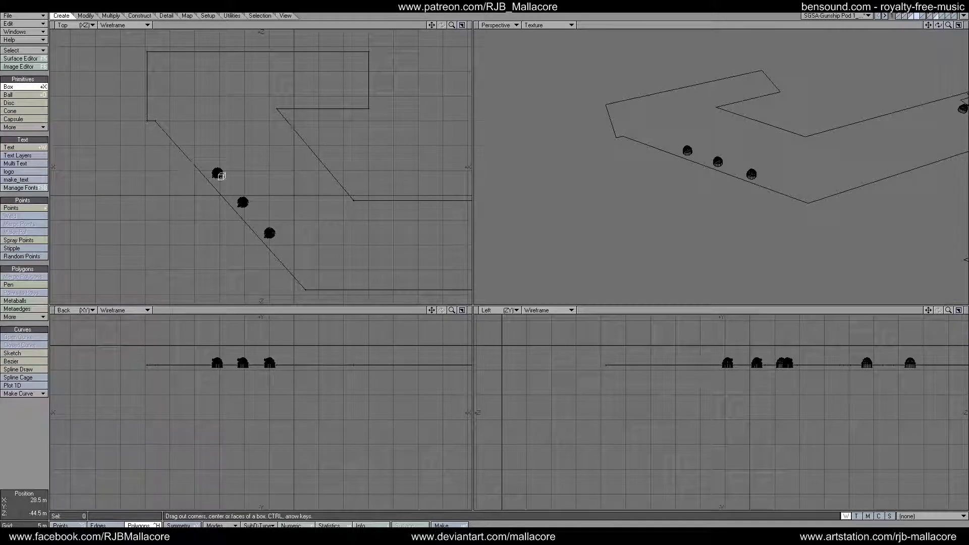
left_click_drag(187, 168, 284, 240)
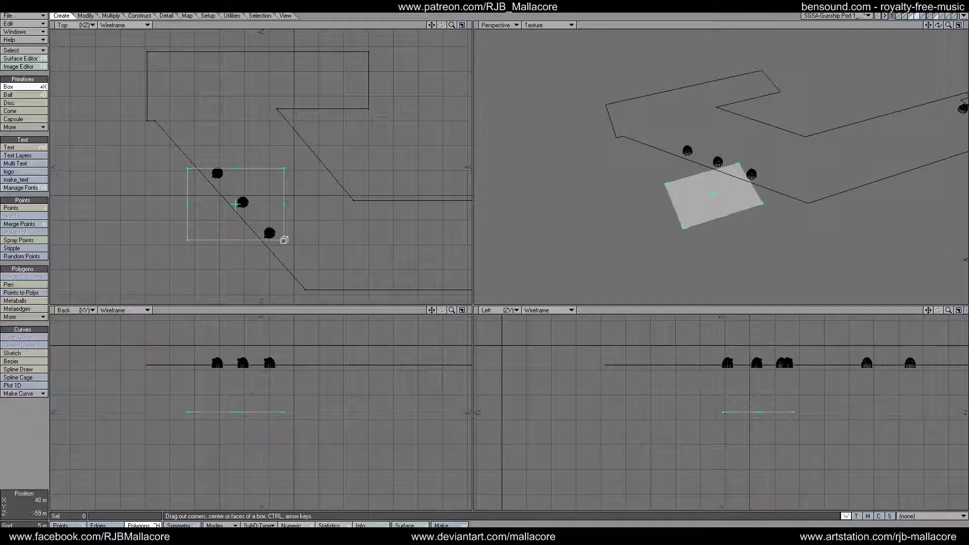
left_click_drag(229, 168, 226, 165)
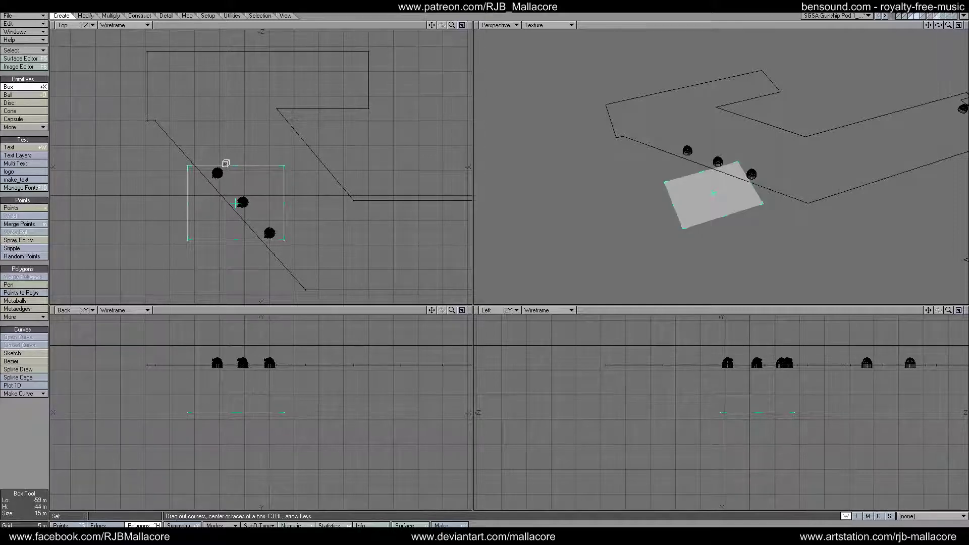
left_click_drag(173, 214, 170, 208)
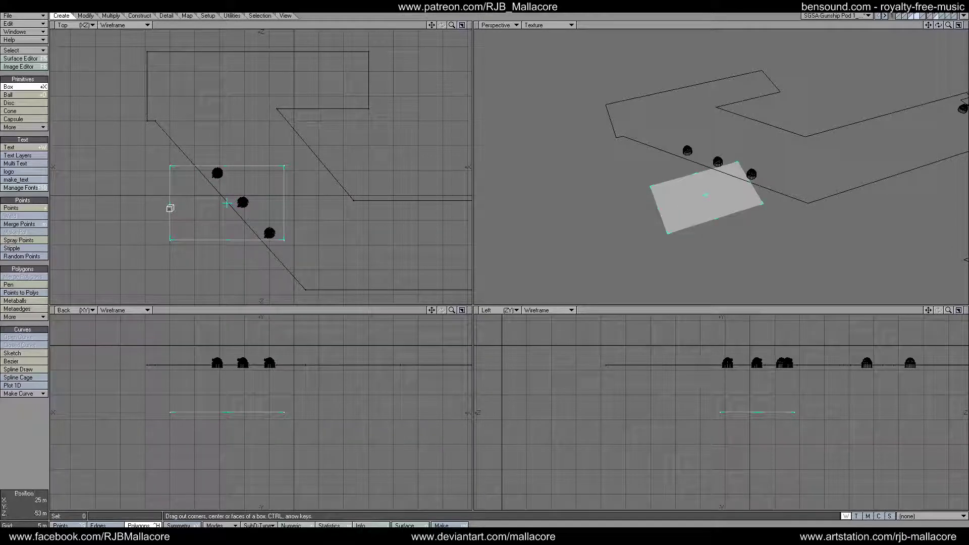
key("space")
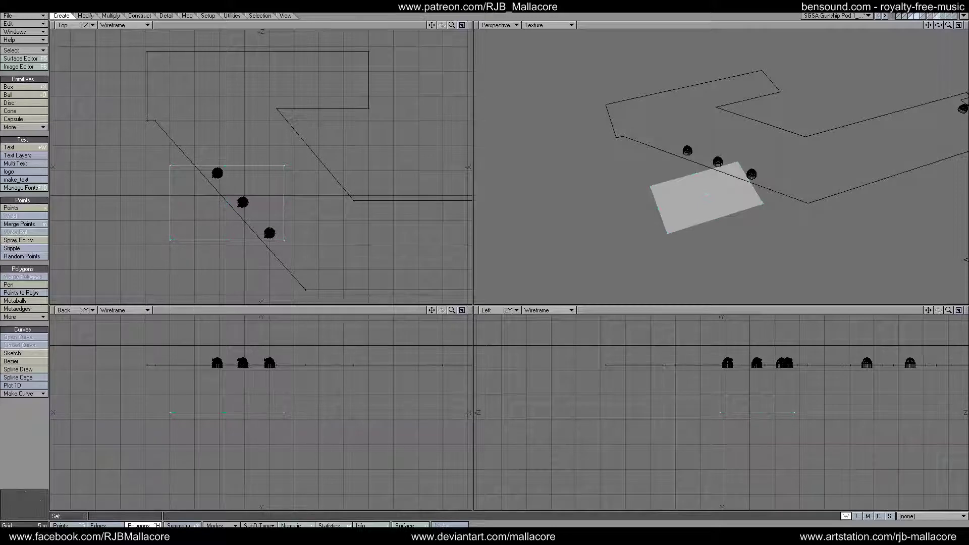
Step: Reshape the box with the Drag tool so its inner side runs diagonally alongside the three turrets, parallel to the hull's slanted edge
left_click(85, 15)
left_click(15, 95)
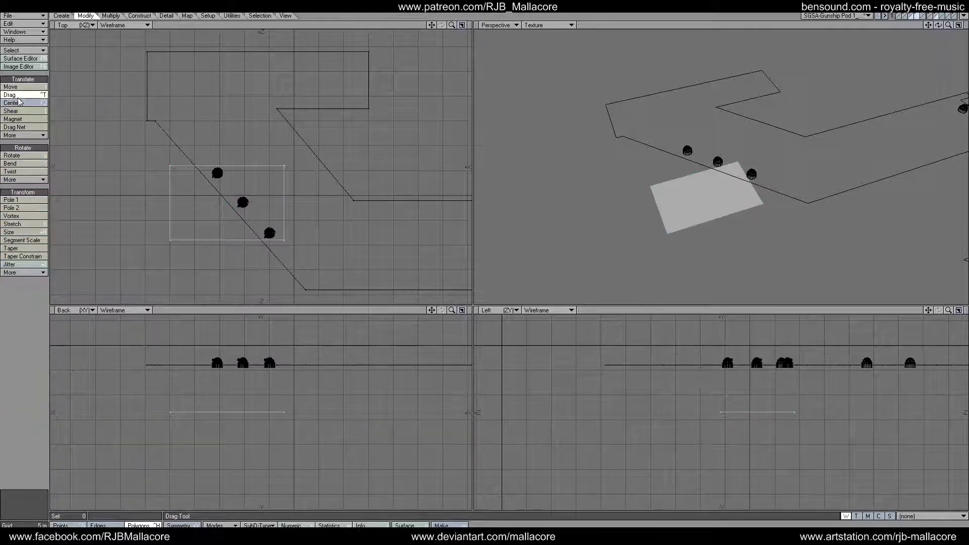
left_click_drag(284, 166, 222, 165)
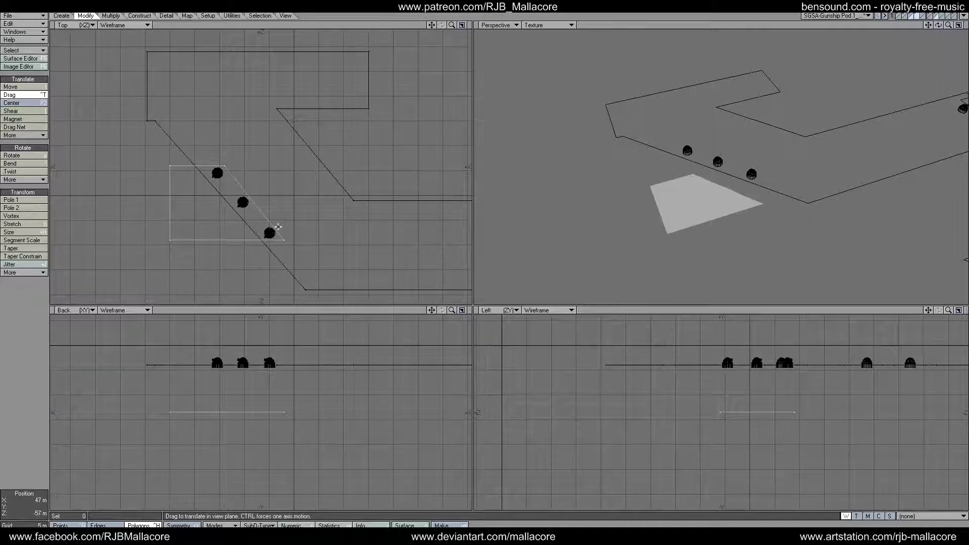
left_click_drag(284, 240, 289, 240)
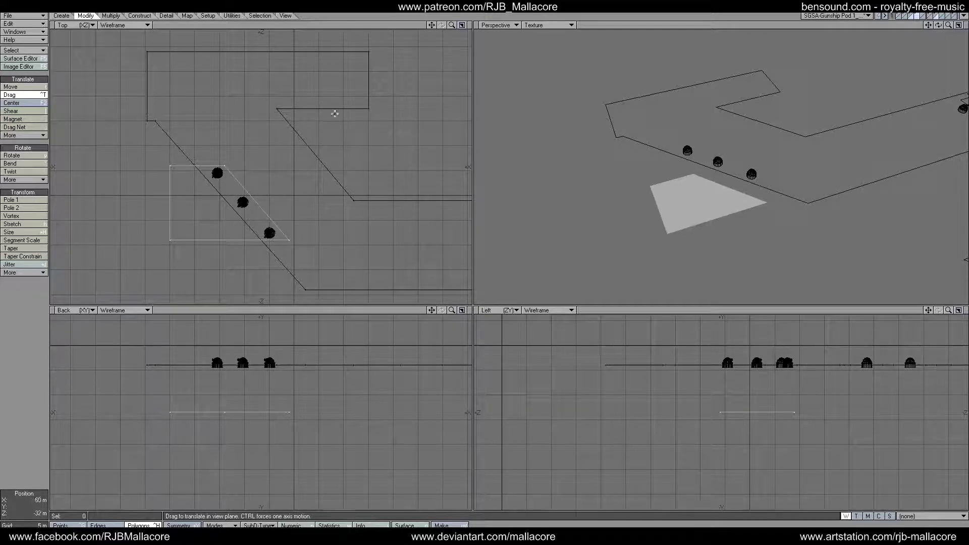
Step: Draw a flat box in the top view around the straight row of three turrets, extending outward past the hull edge
left_click_drag(431, 25, 452, 27)
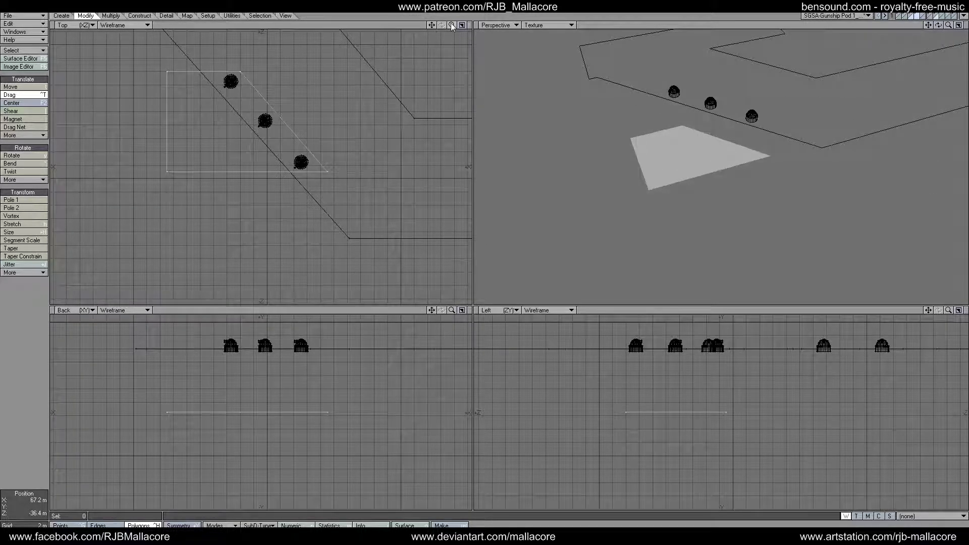
left_click_drag(452, 25, 428, 28)
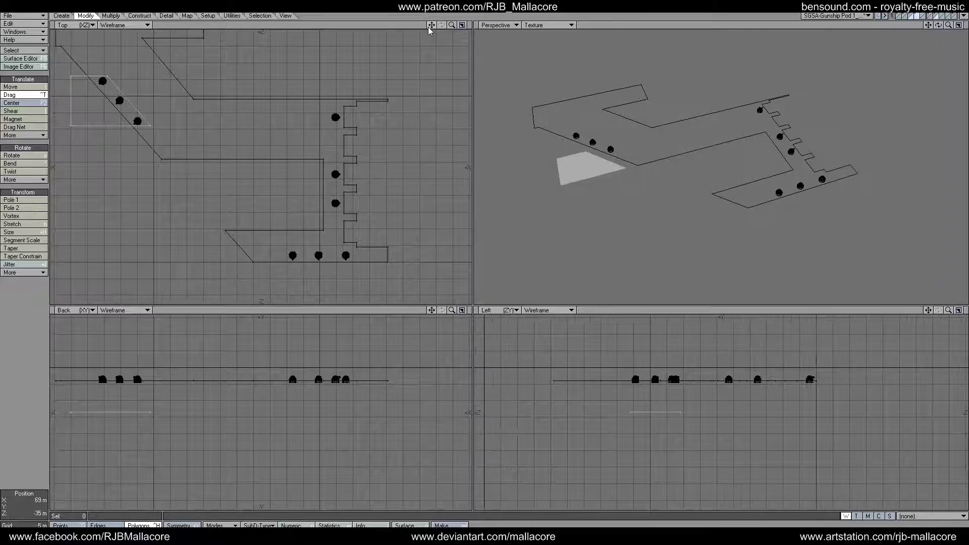
left_click(61, 16)
left_click(30, 87)
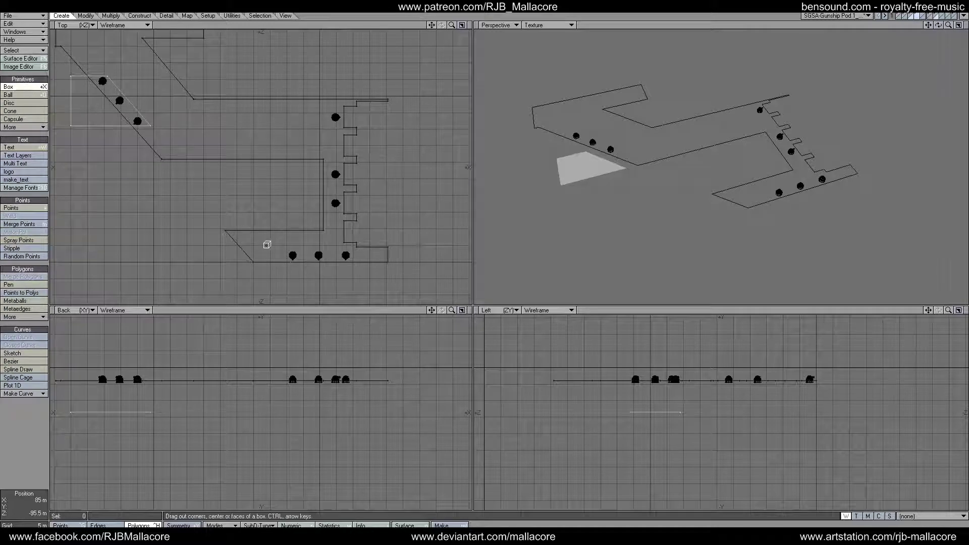
left_click_drag(284, 249, 353, 277)
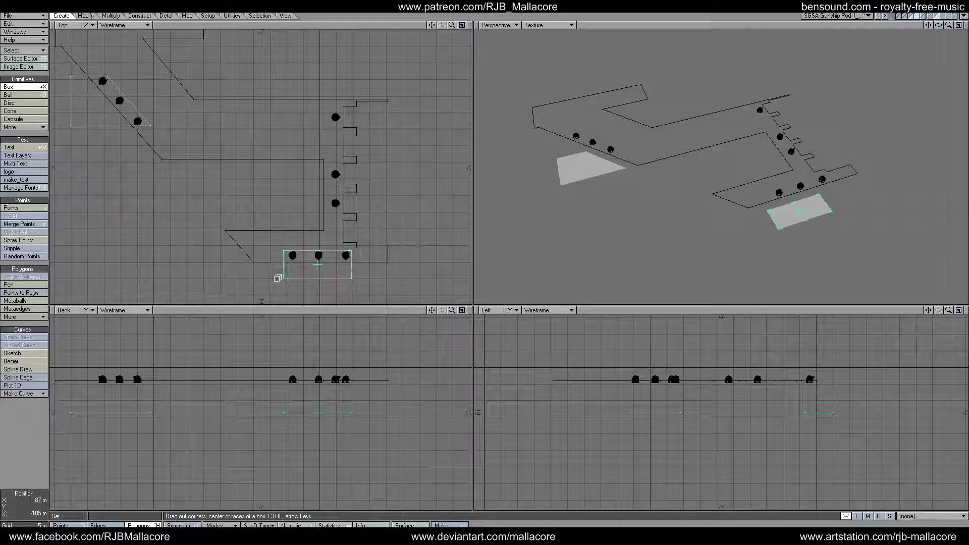
left_click_drag(283, 277, 287, 281)
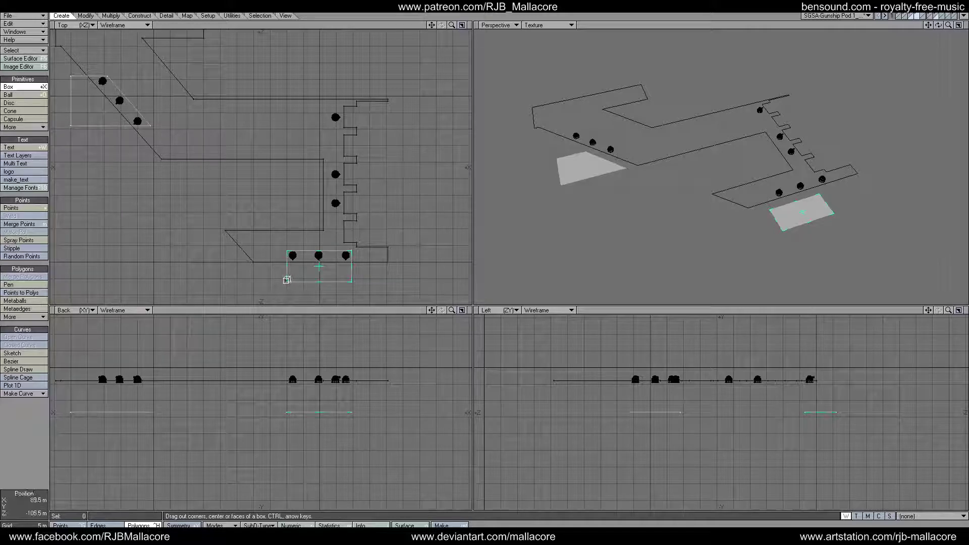
key("space")
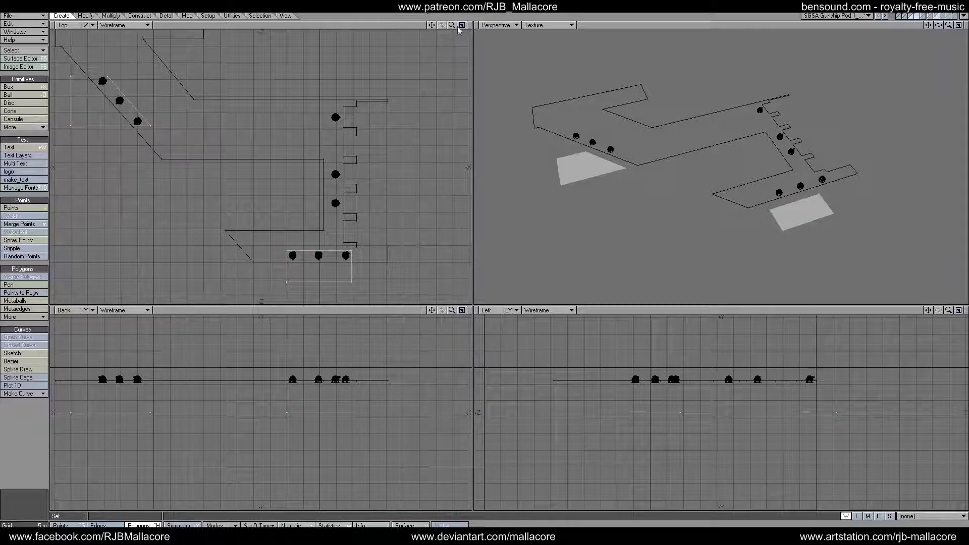
Step: Draw a flat box about 11 m by 3.5 m across the narrow hull strip around the column turret nearest the row of three
left_click_drag(451, 25, 408, 8)
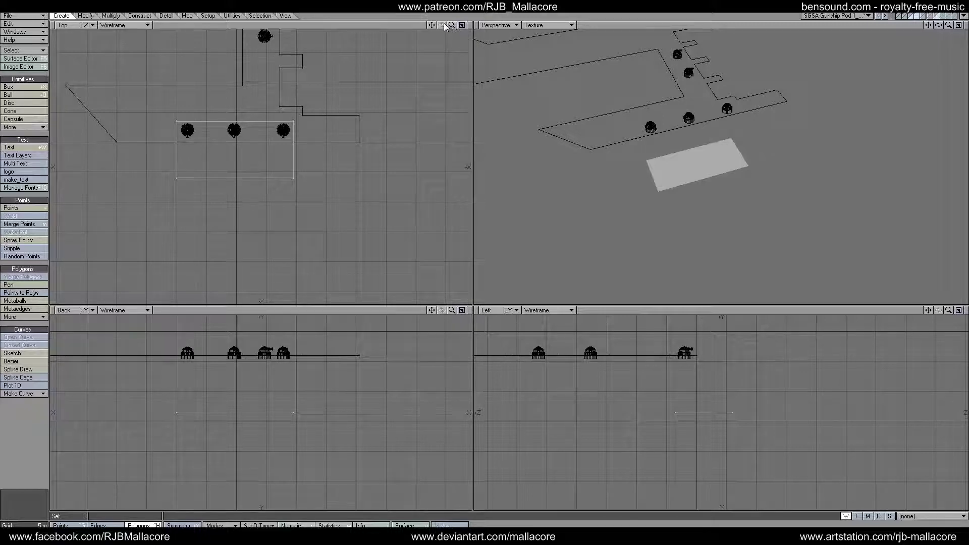
left_click_drag(451, 26, 441, 77)
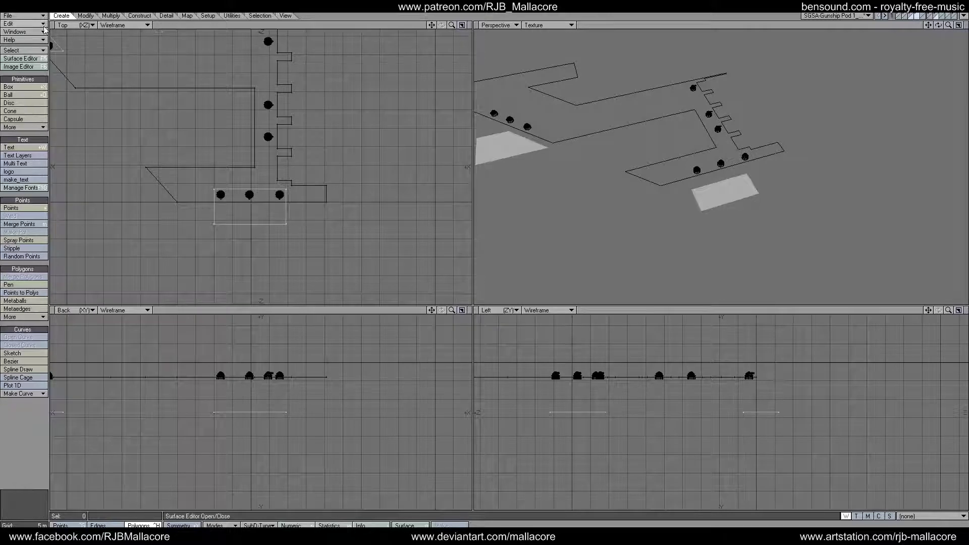
left_click(22, 86)
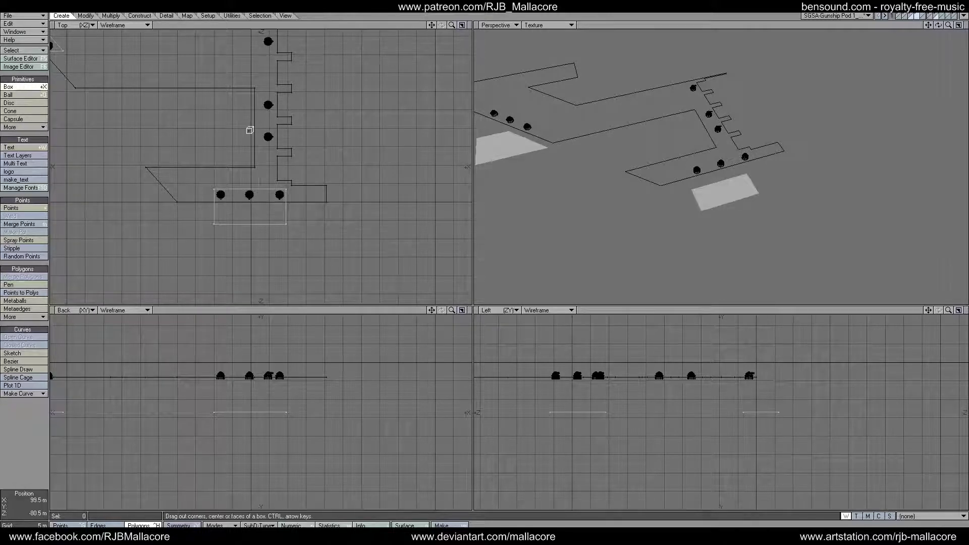
left_click_drag(245, 134, 285, 142)
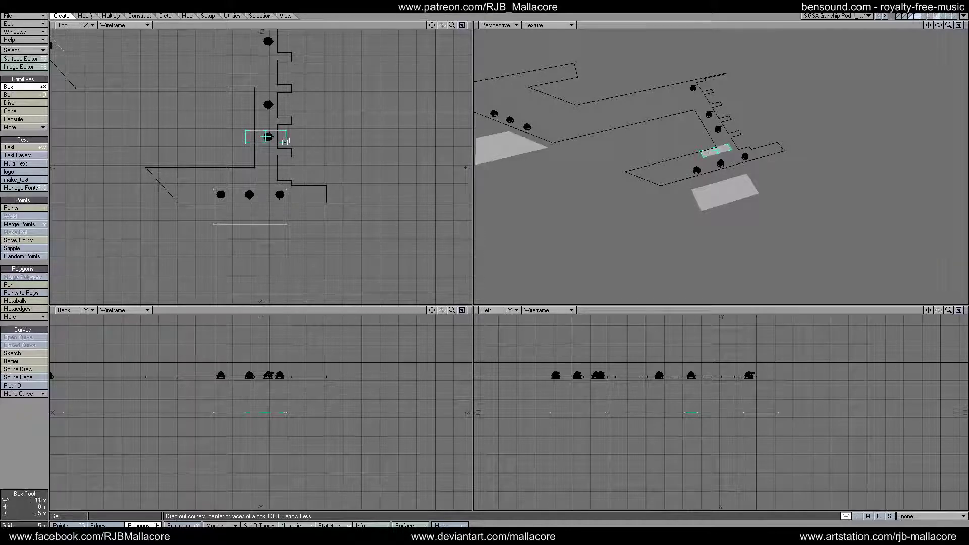
key("space")
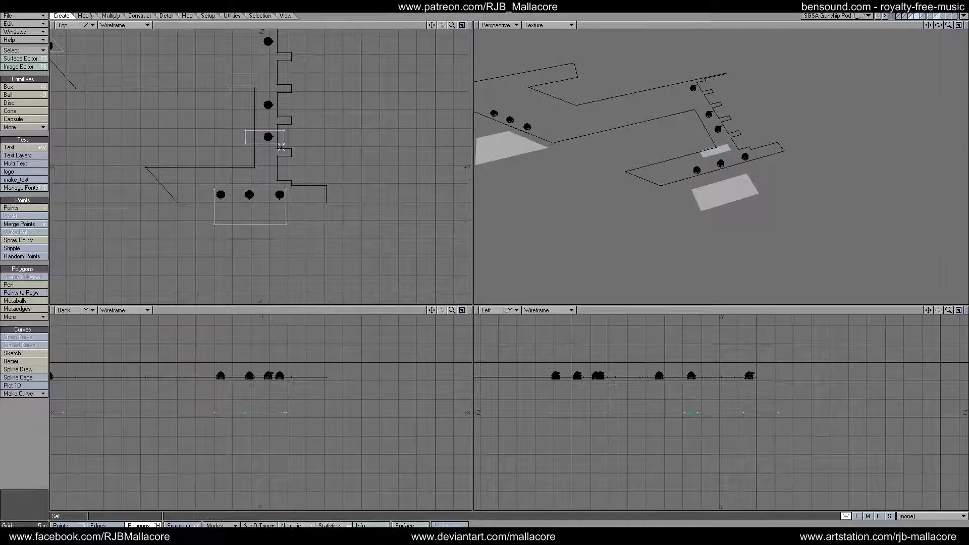
left_click_drag(452, 24, 403, 77)
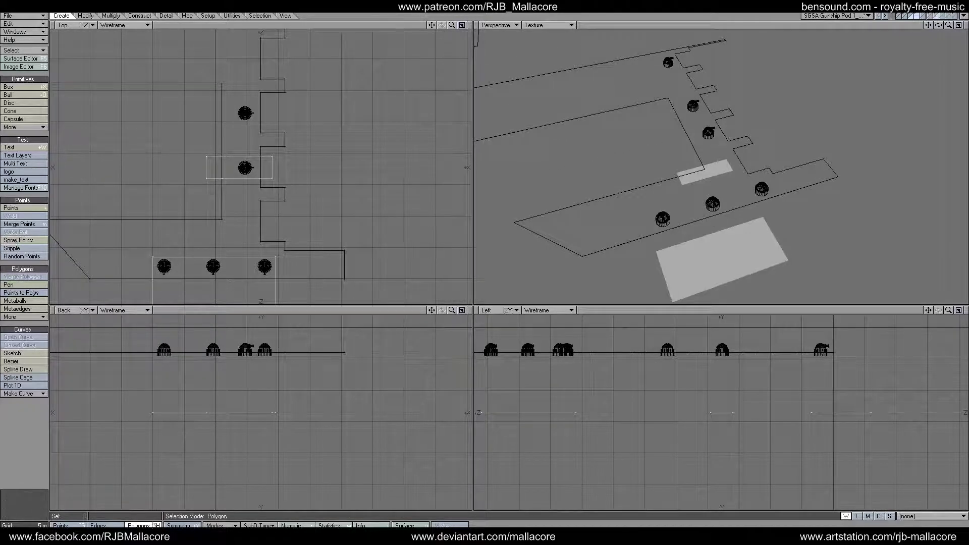
Step: Shift the two points of the small box's far long edge slightly closer to the turret to even its margins
left_click(61, 525)
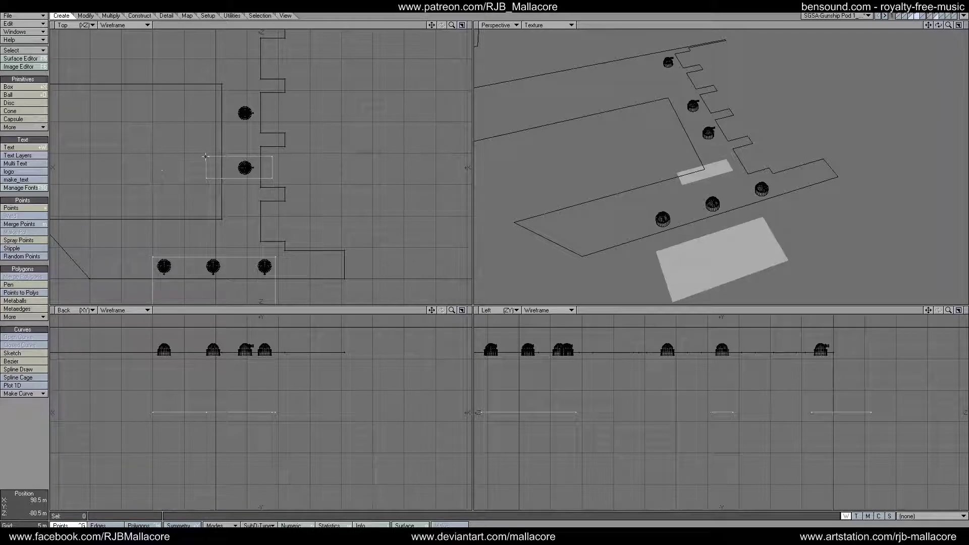
left_click_drag(205, 156, 267, 161)
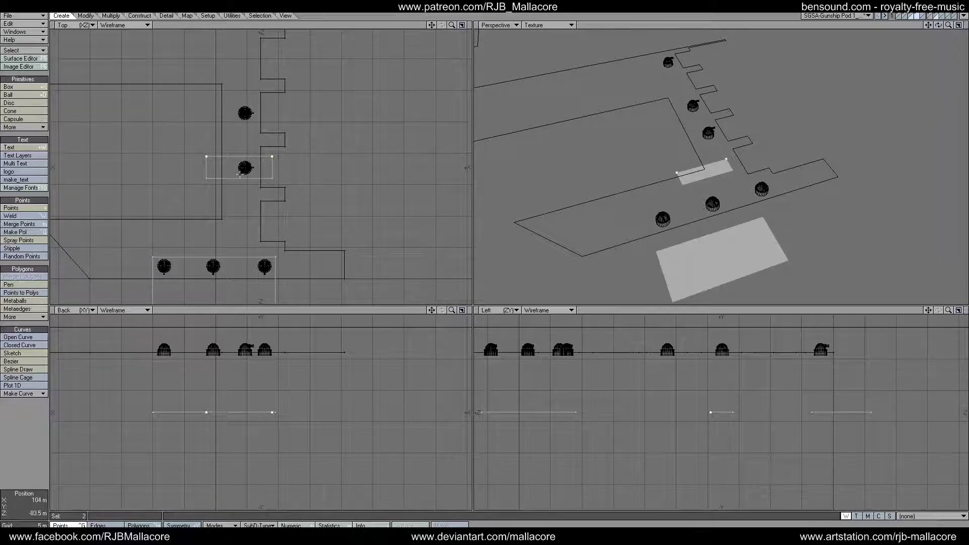
left_click_drag(453, 25, 471, 25)
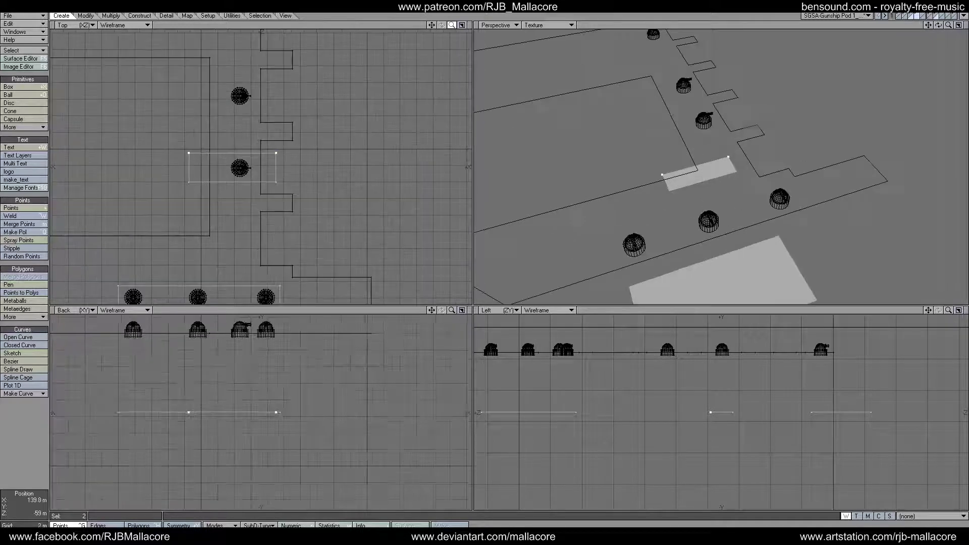
key("t")
left_click_drag(305, 167, 304, 171)
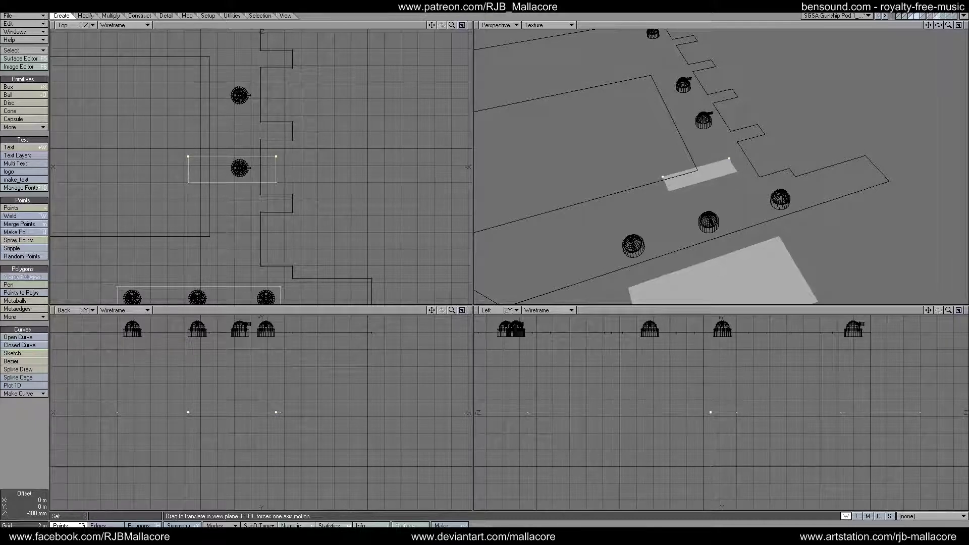
left_click_drag(231, 170, 231, 168)
key("space")
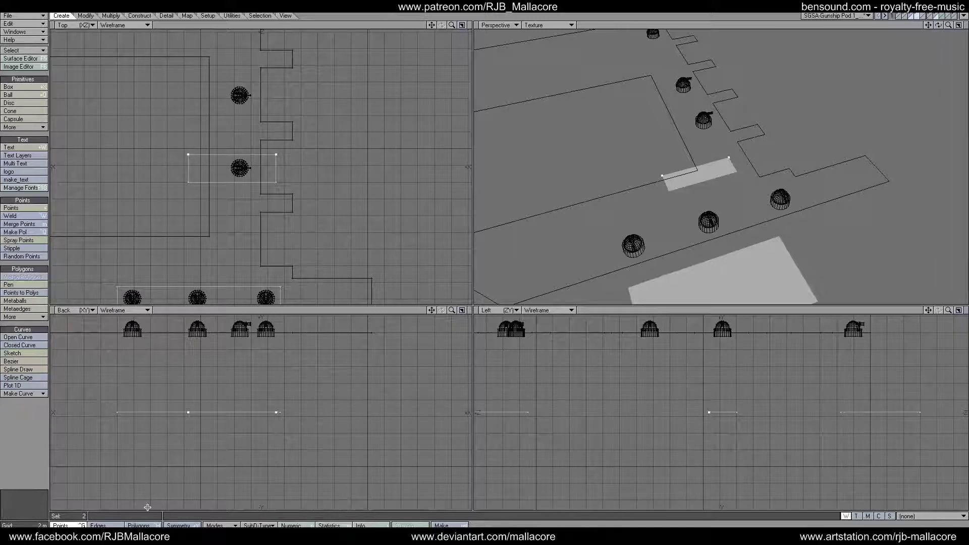
Step: Duplicate the small turret box and place the copy about 8.8 m along the narrow hull strip, around the next column turret
left_click(145, 525)
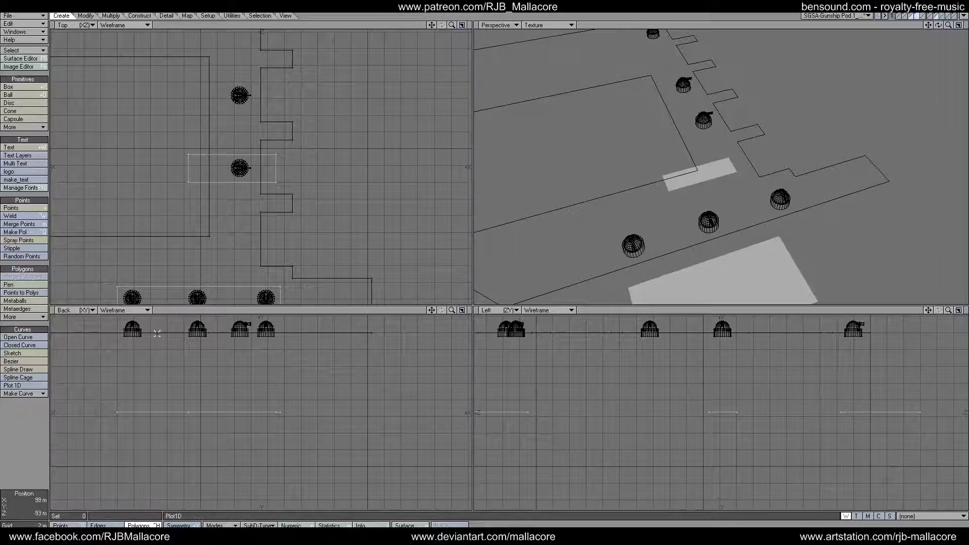
left_click(264, 172)
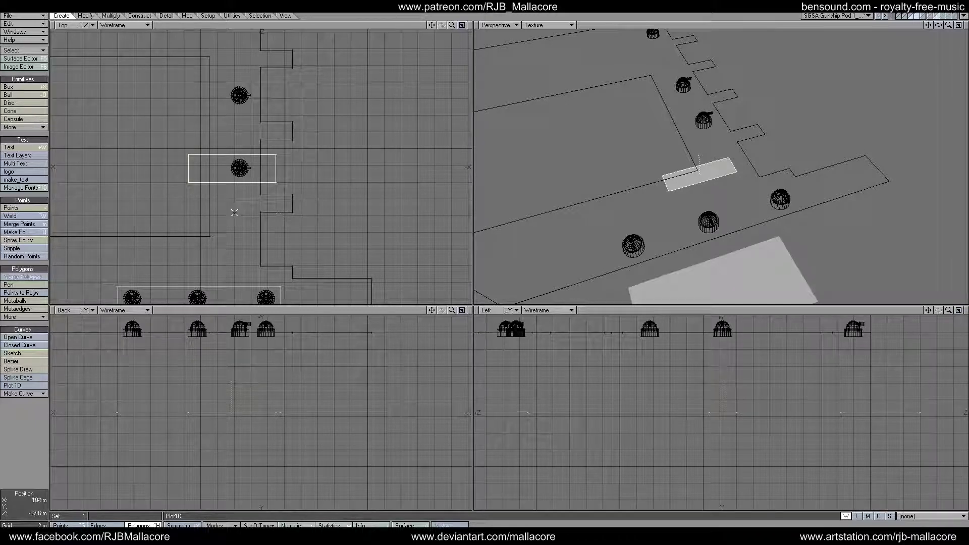
key("t")
left_click_drag(232, 213, 230, 140)
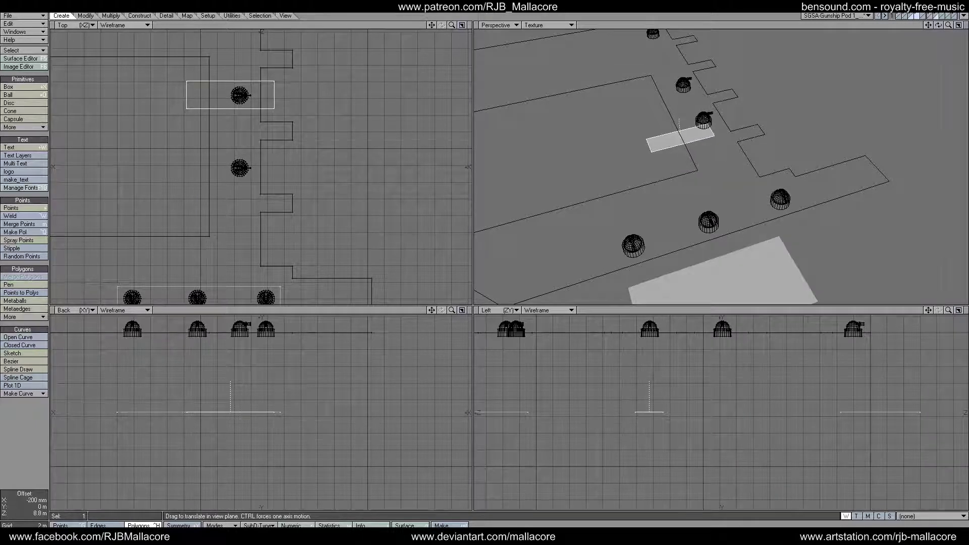
key("space")
key("v")
Step: Duplicate the small box again around the farthest column turret, shifting it outward past the notched hull edge
left_click_drag(430, 25, 445, 170)
key("t")
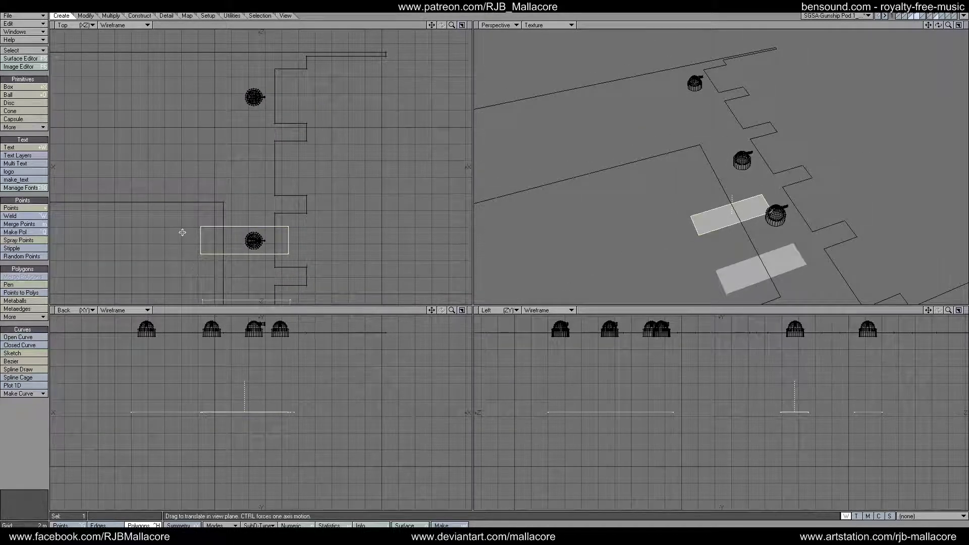
left_click_drag(245, 240, 286, 97)
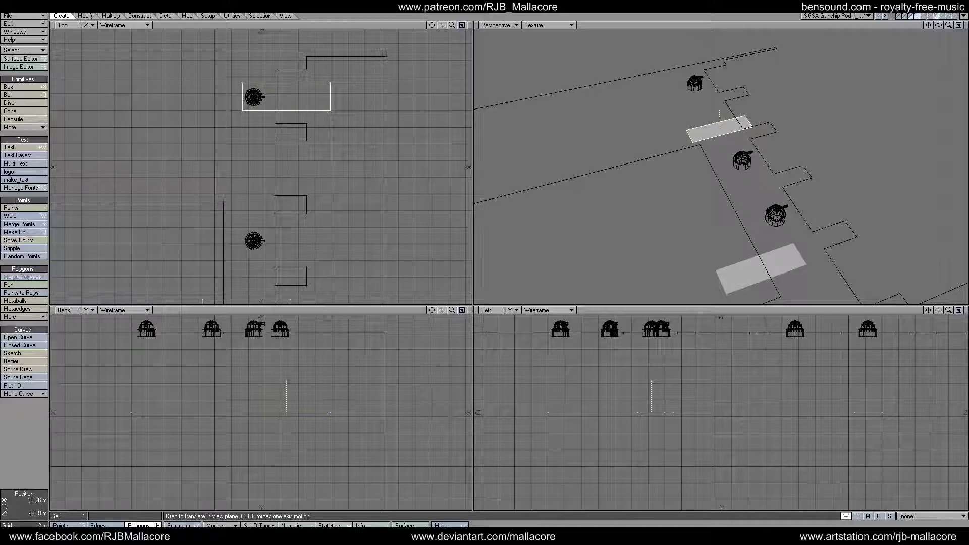
left_click_drag(220, 201, 218, 201)
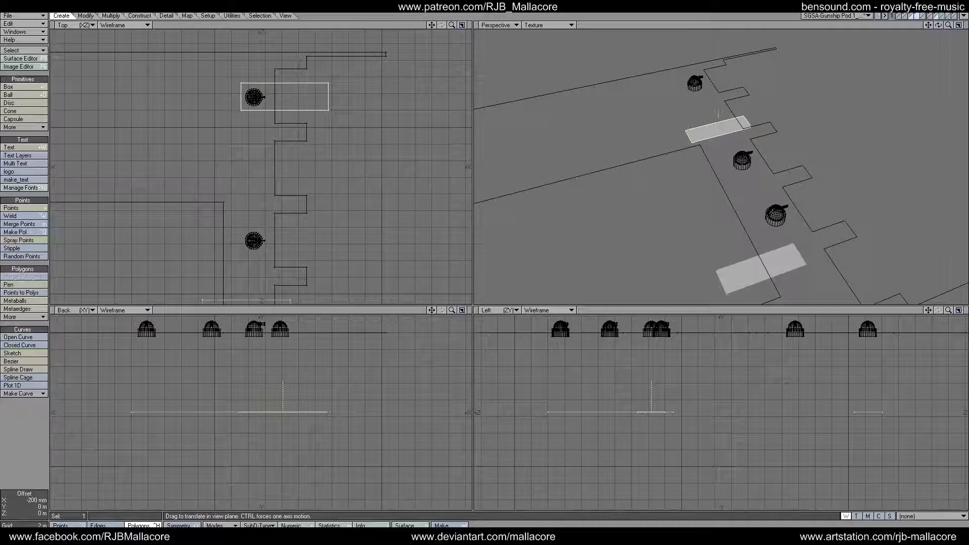
key("space")
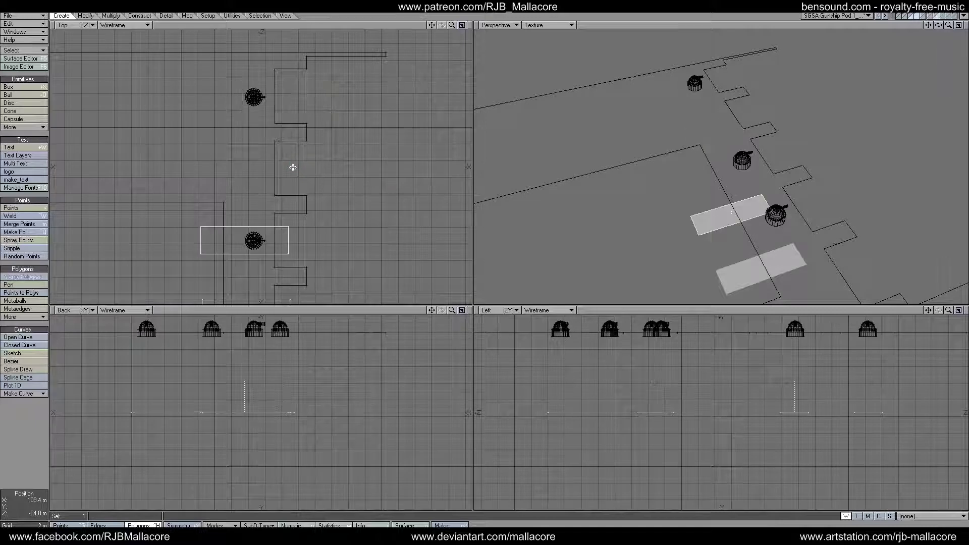
key("ctrl+v")
key("a")
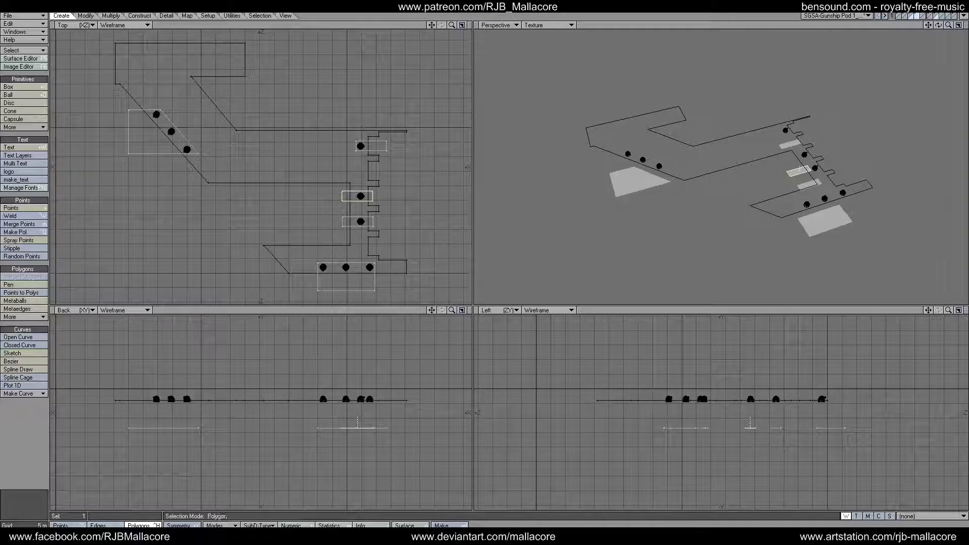
left_click(36, 429)
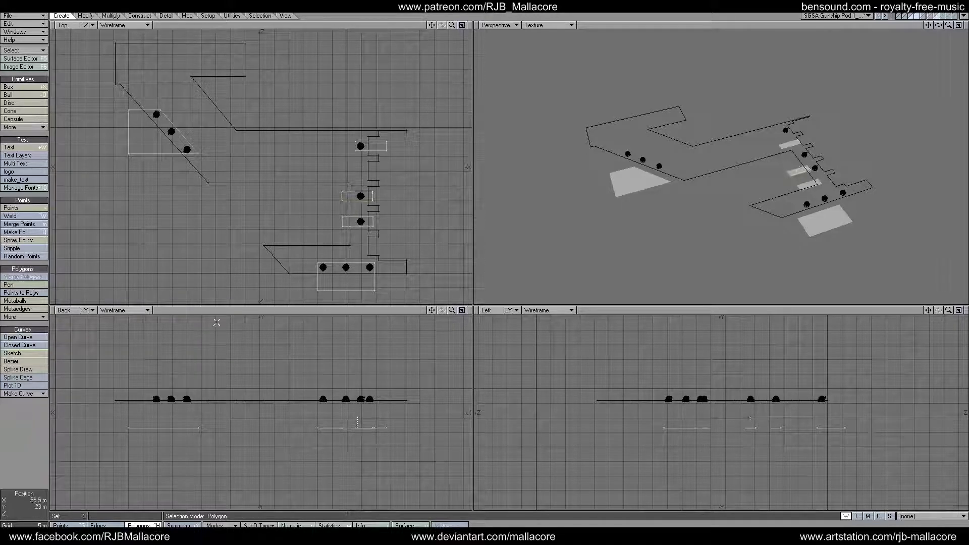
Step: Slice the upper hull polygon with the turret boxes as background, using Template Drill on the Y axis
left_click(910, 16)
left_click(916, 18)
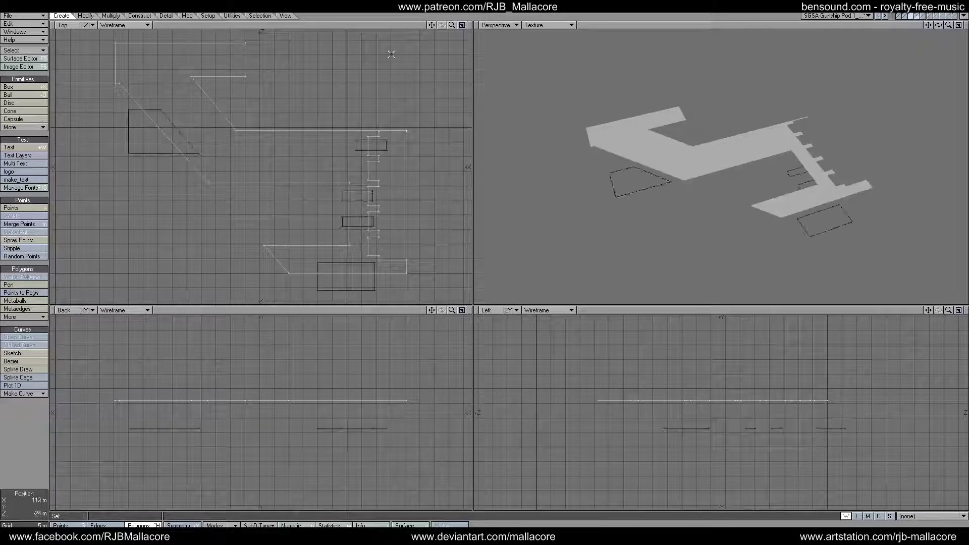
left_click(139, 16)
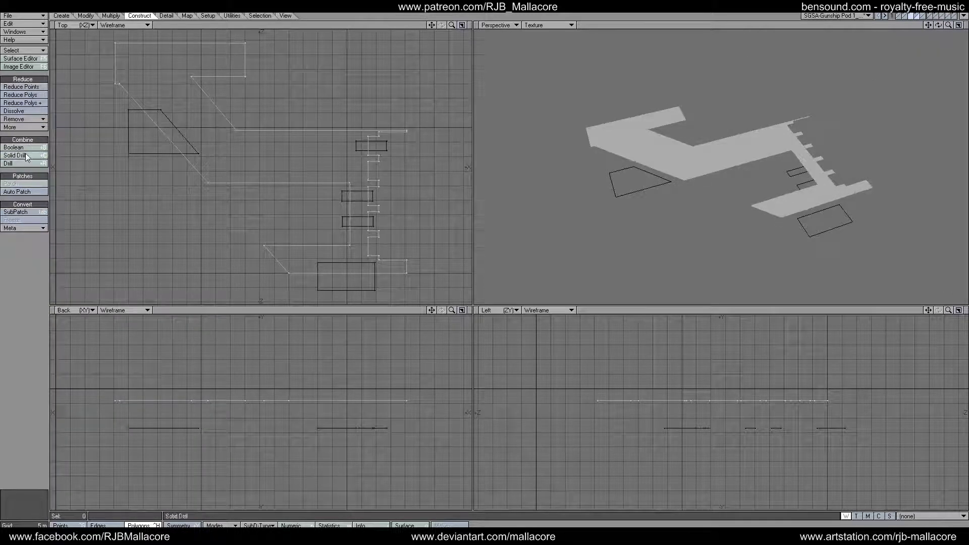
left_click(26, 162)
left_click(507, 278)
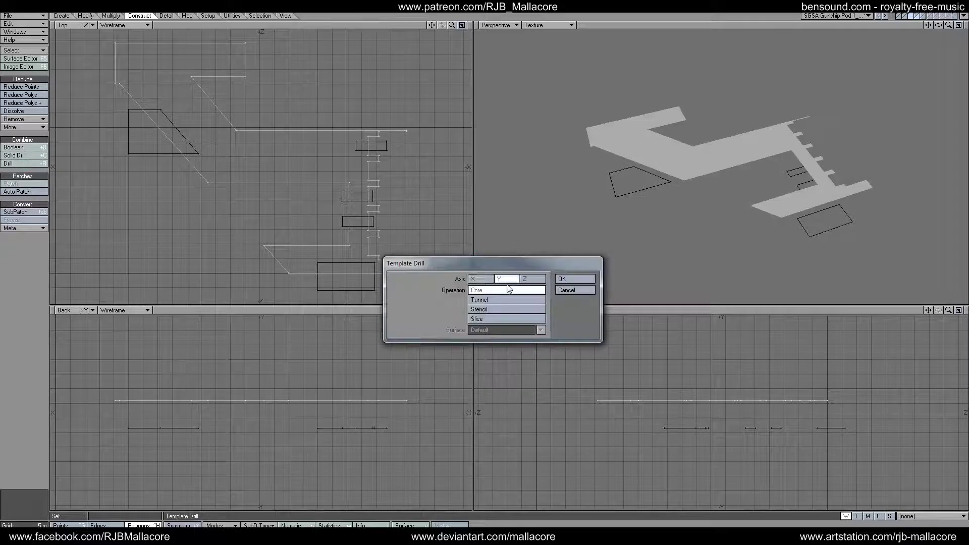
left_click(506, 289)
left_click(573, 284)
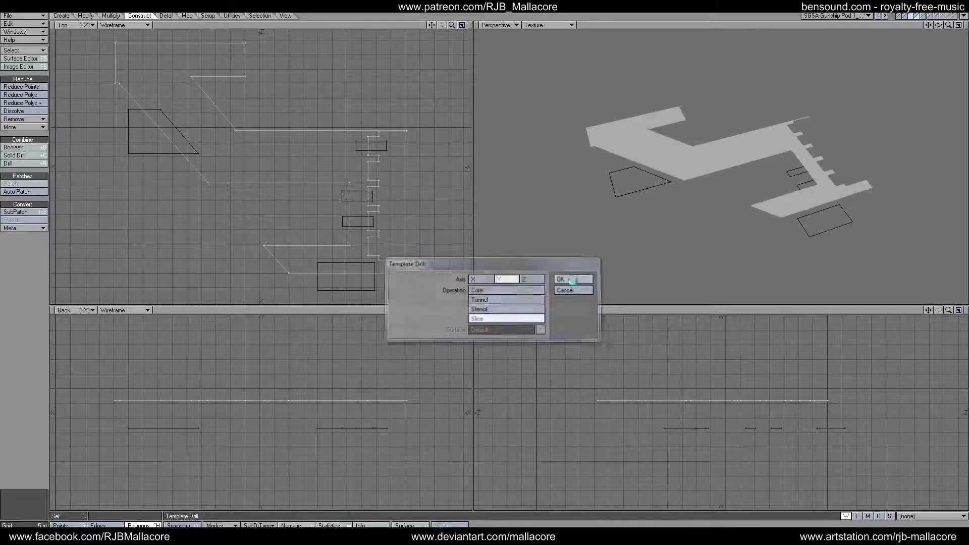
left_click(565, 280)
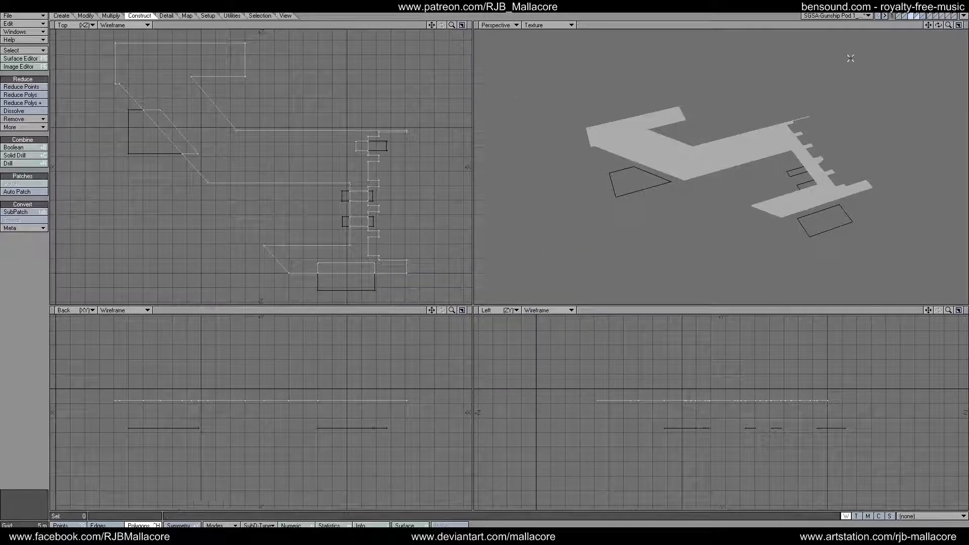
Step: Inspect the sliced upper hull polygon on its own and together with the main pod model
left_click_drag(941, 27, 940, 26)
left_click(917, 16)
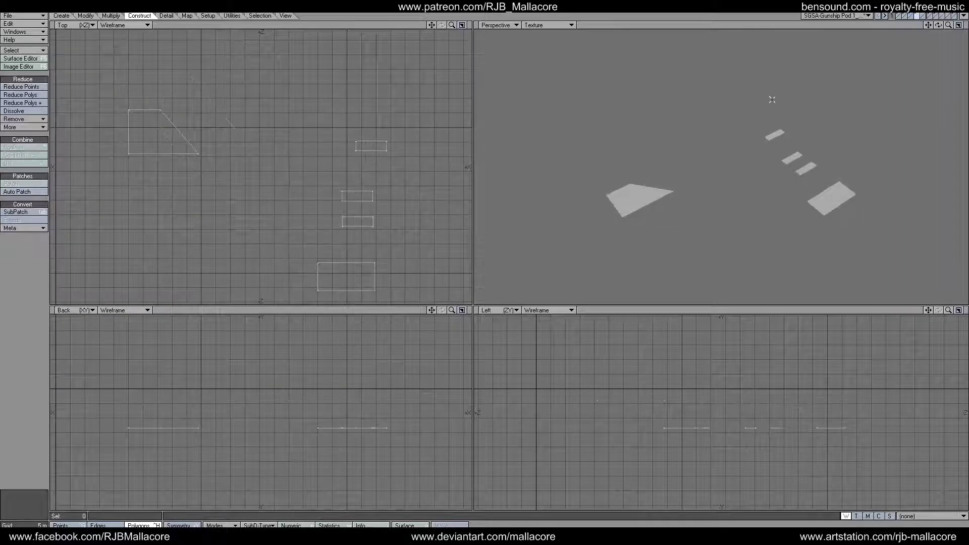
left_click(911, 16)
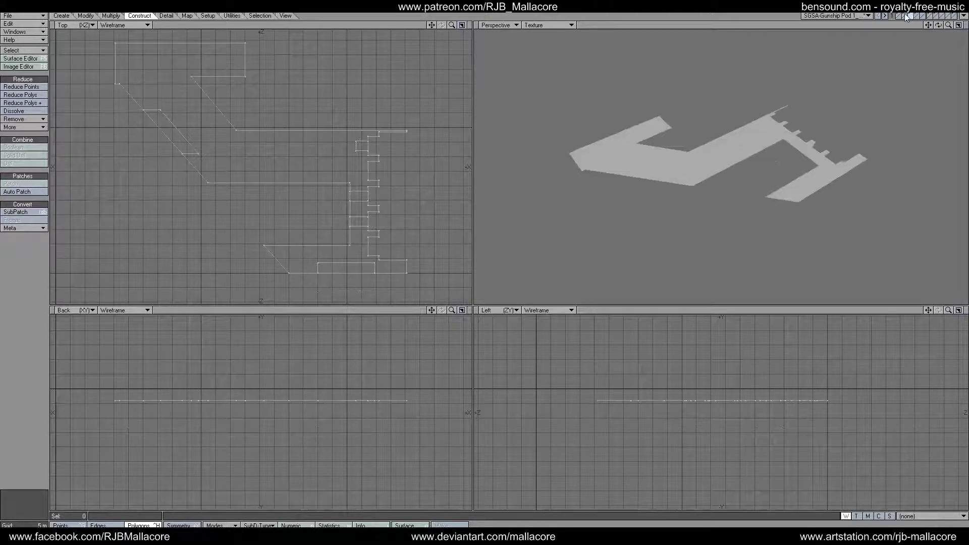
left_click(907, 16, "shift")
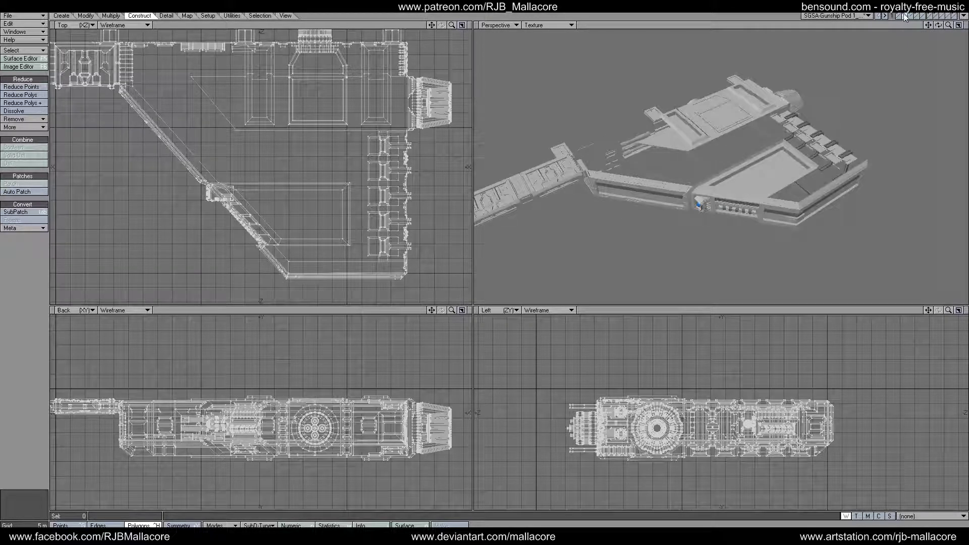
Step: Copy all the turrets on the pod's underside from the turret layer into an empty layer
left_click(931, 17)
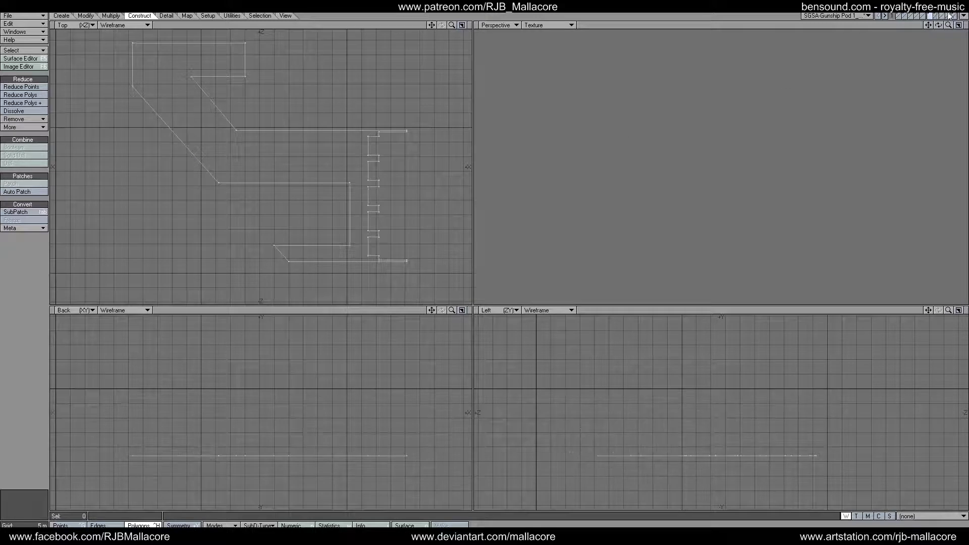
left_click(953, 16)
left_click(956, 16)
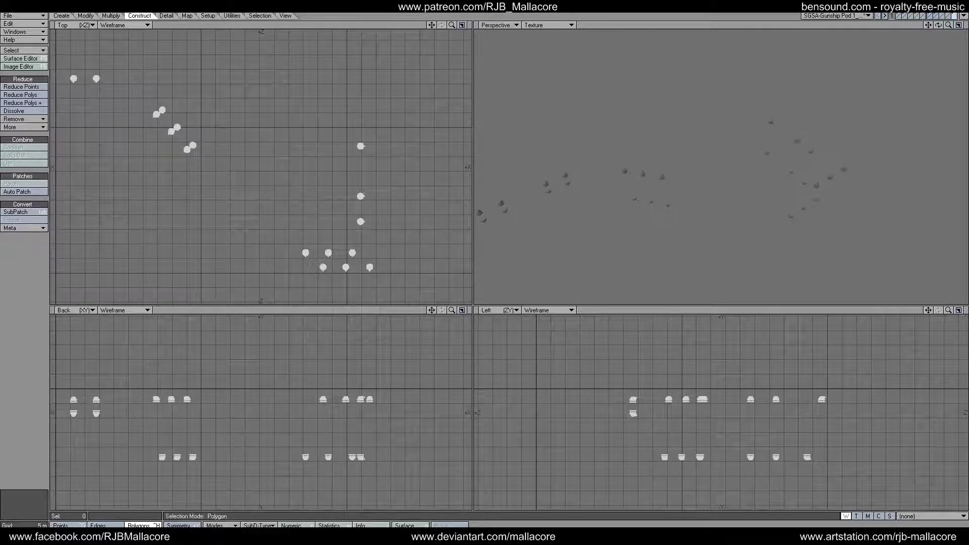
mouse_move(141, 454)
right_mouse_down()
mouse_move(392, 428)
mouse_move(417, 466)
mouse_move(167, 459)
right_mouse_up()
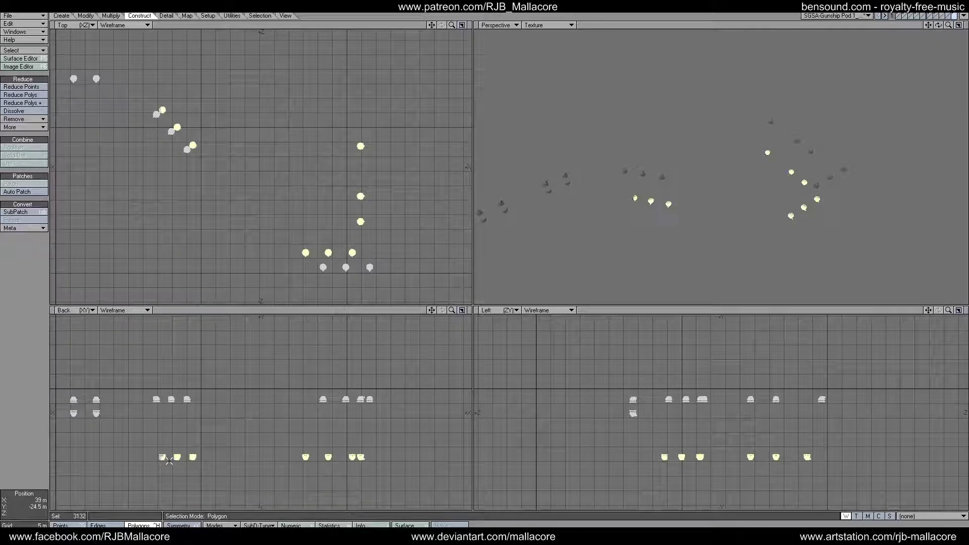
key("8")
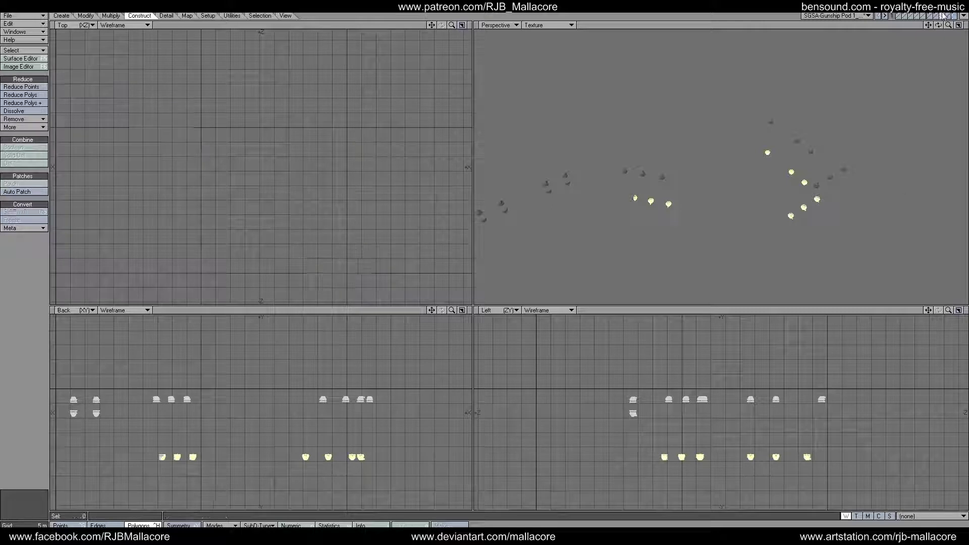
key("ctrl+v")
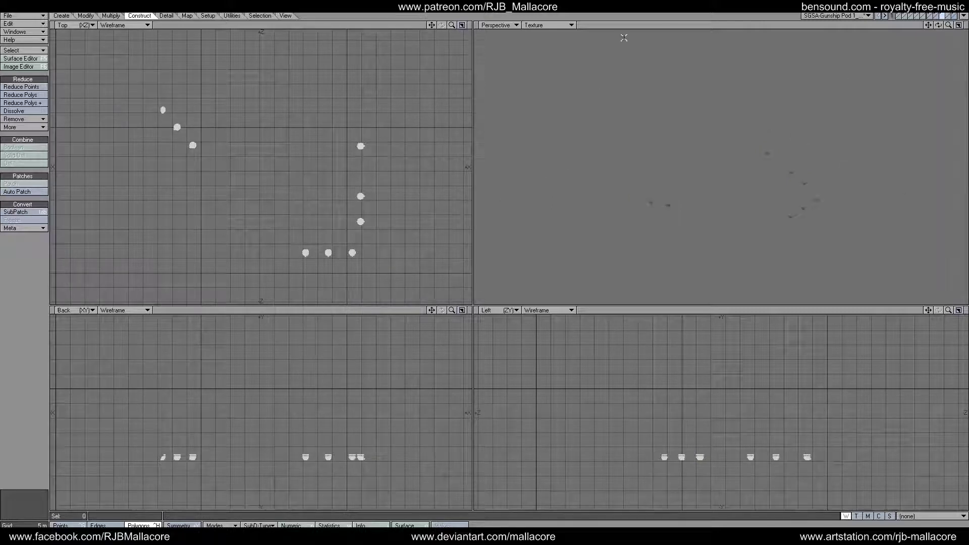
Step: Put the turret box layer in the foreground with the lower hull outline and the copied underside turrets as background layers
left_click(918, 16)
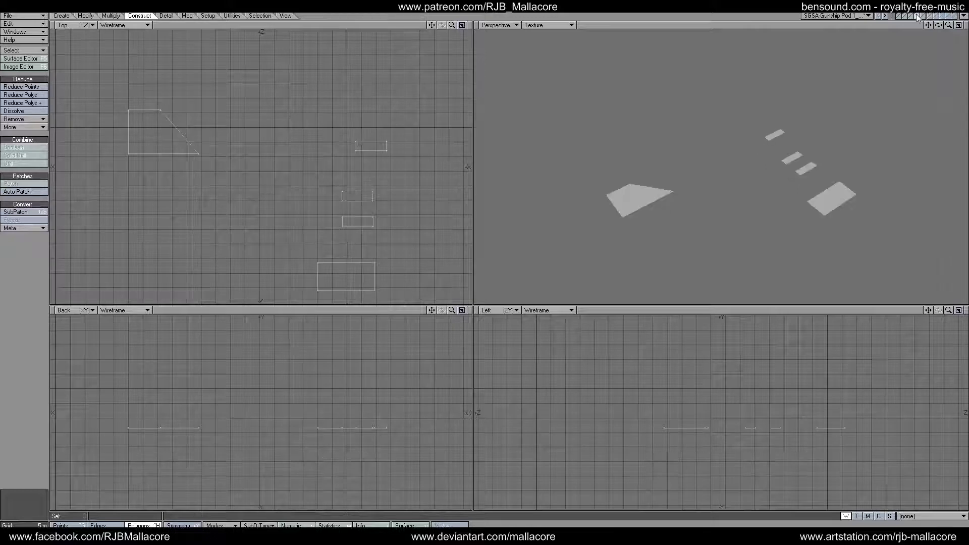
left_click(930, 16)
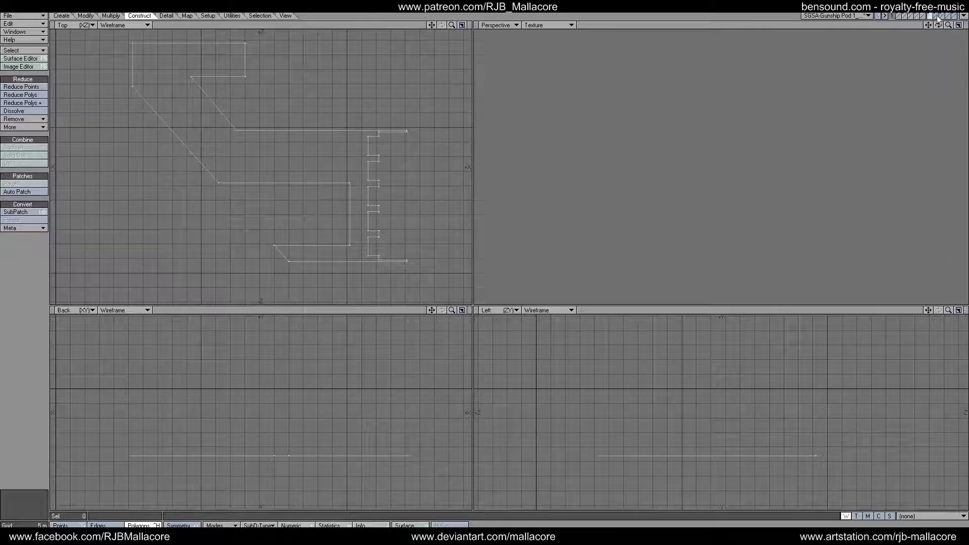
left_click(923, 16)
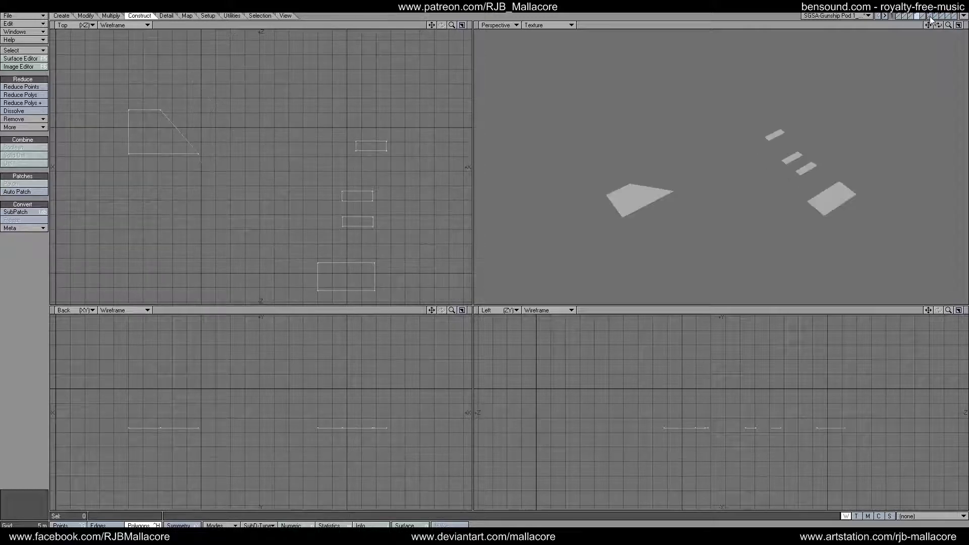
left_click(931, 19)
left_click(943, 18, "shift")
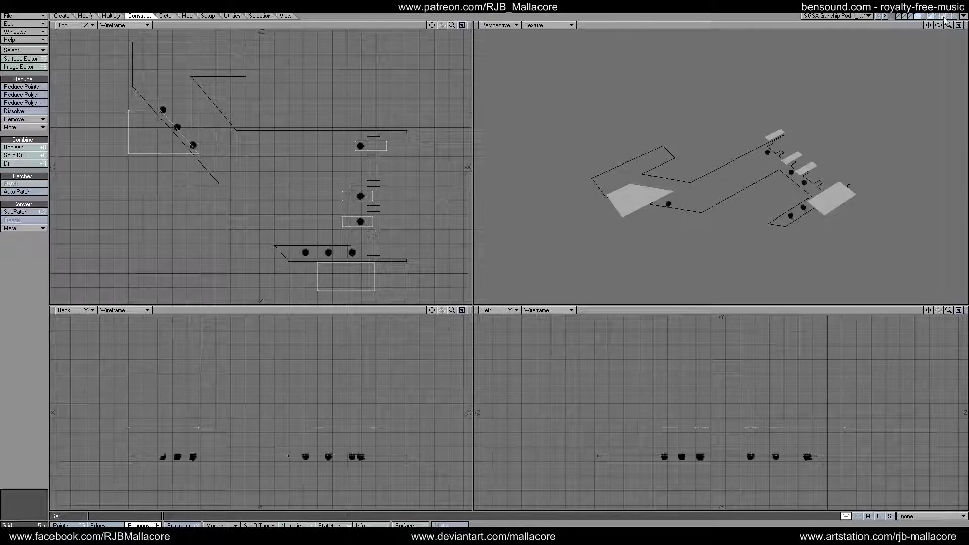
left_click(444, 128)
Step: Move the large rectangular box in the top view so it surrounds the straight row of three underside turrets
left_click(137, 524)
left_click(333, 272)
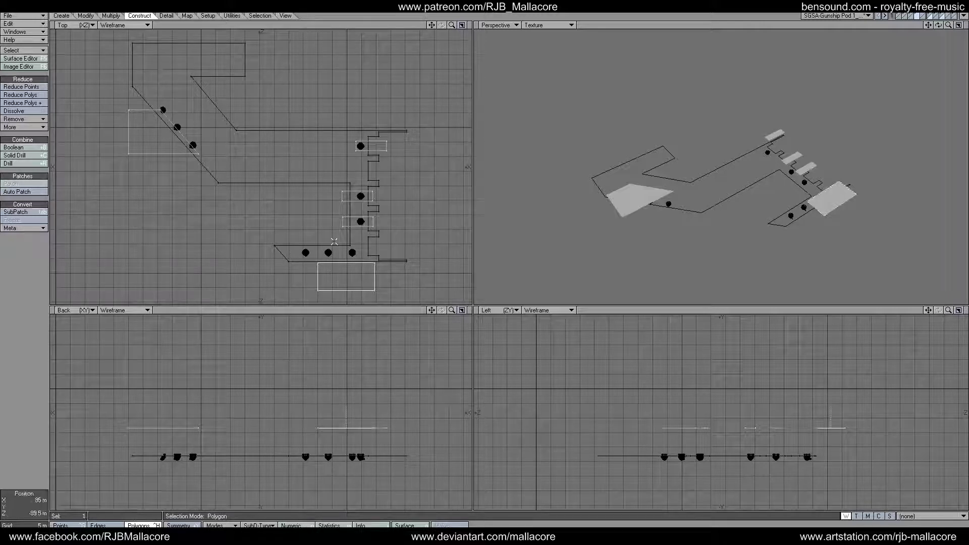
key("t")
left_click_drag(332, 271, 315, 257)
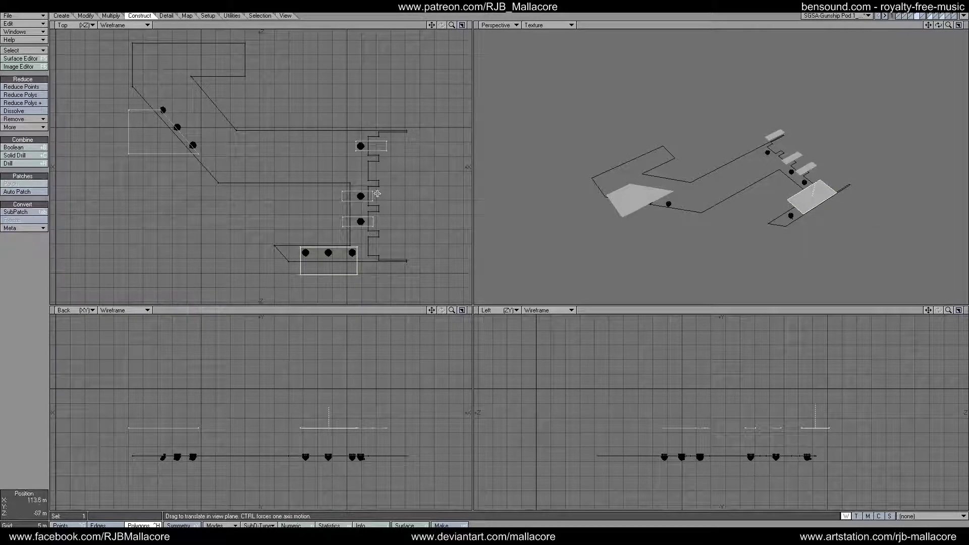
left_click_drag(451, 25, 424, 35)
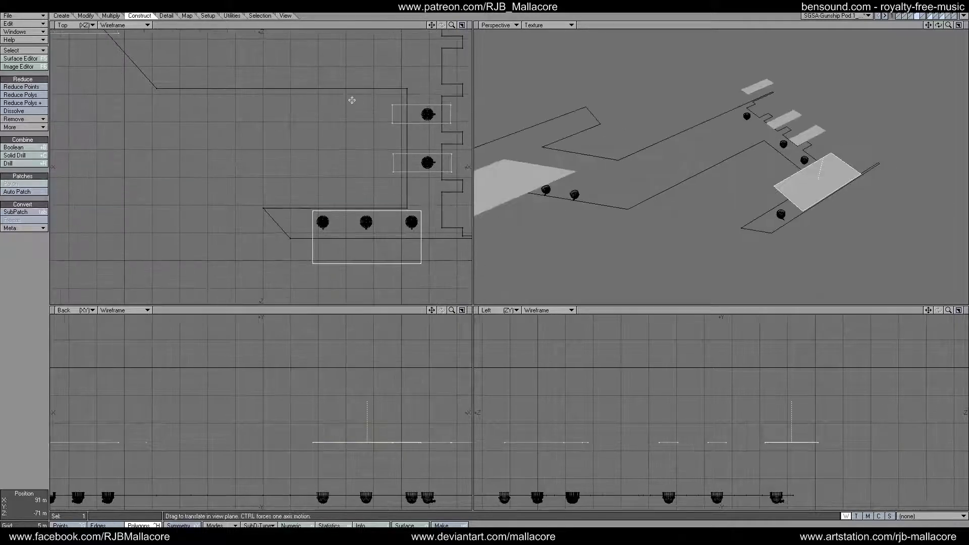
left_click_drag(346, 187, 347, 188)
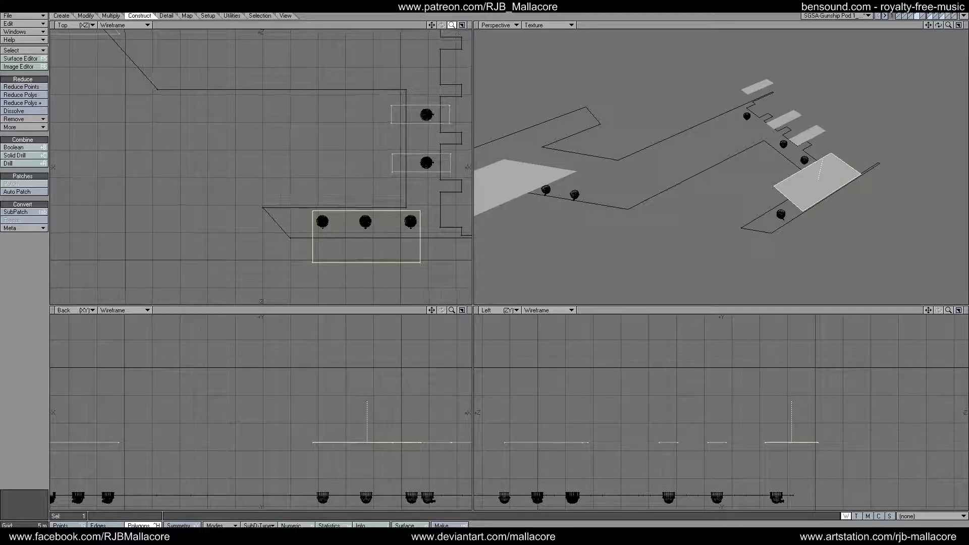
Step: Move the slanted box inward so its diagonal side clears the three underside turrets along the hull's slanted edge
key("a")
left_click_drag(432, 24, 422, 33)
left_click(144, 525)
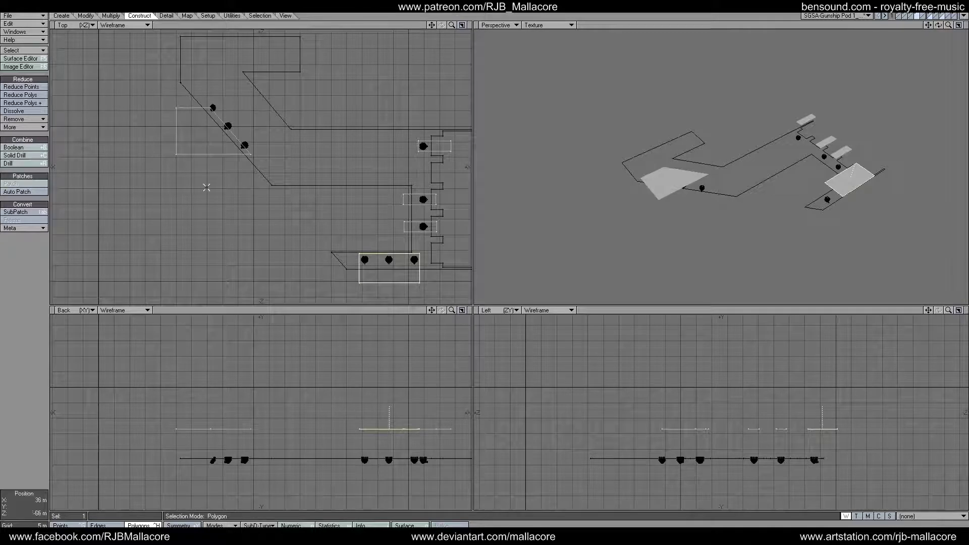
left_click(37, 376)
left_click(226, 152)
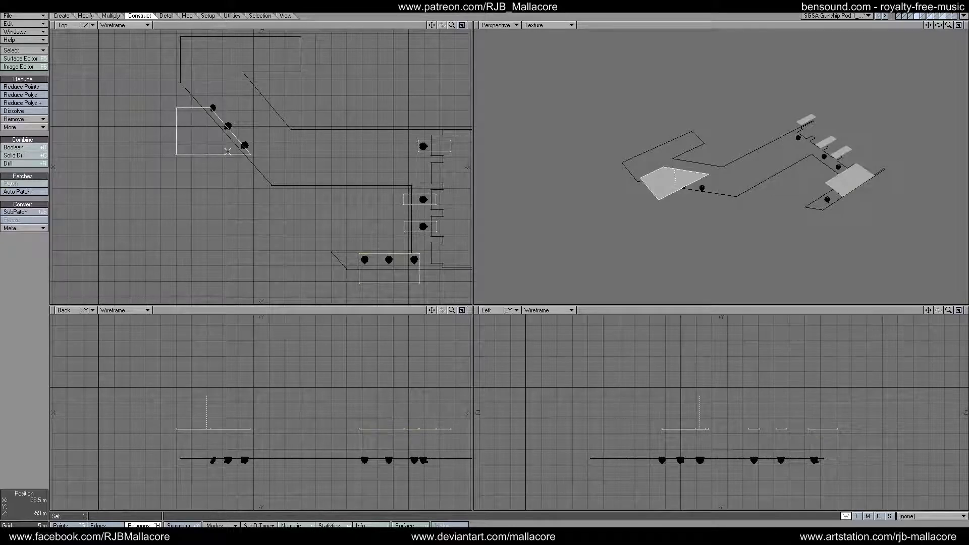
left_click_drag(453, 25, 294, 148)
key("t")
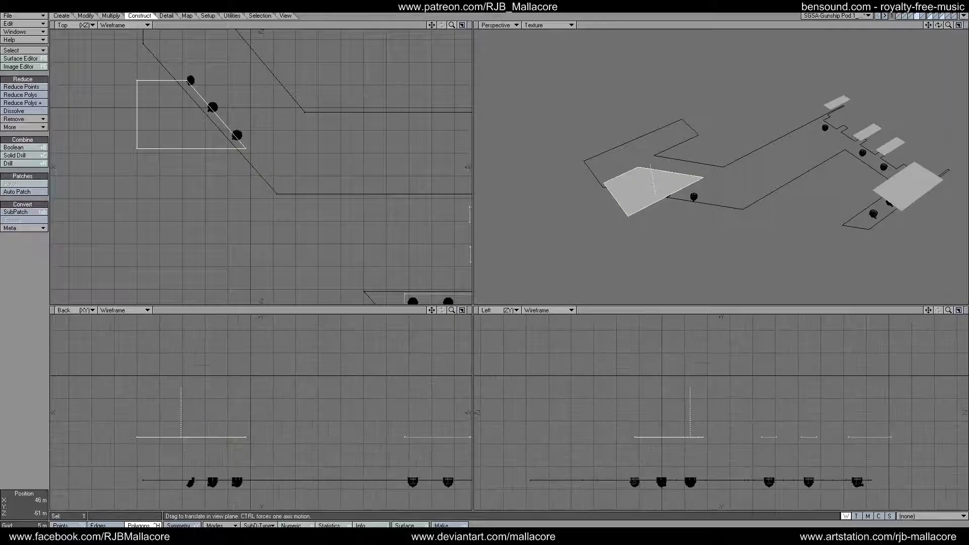
left_click_drag(233, 157, 251, 147)
left_click_drag(210, 107, 199, 109)
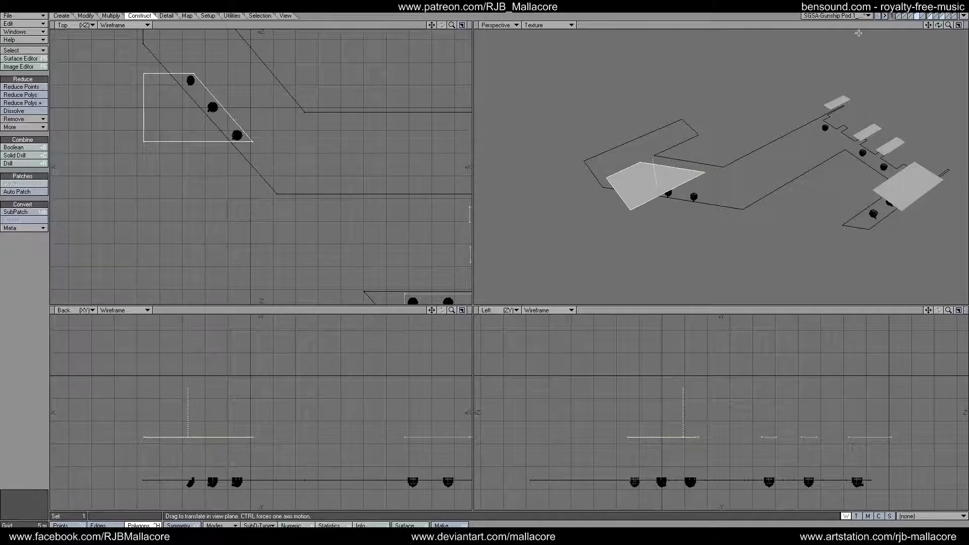
Step: Slice the lower hull polygon with the turret box layer as background template, using Template Drill
left_click(932, 16)
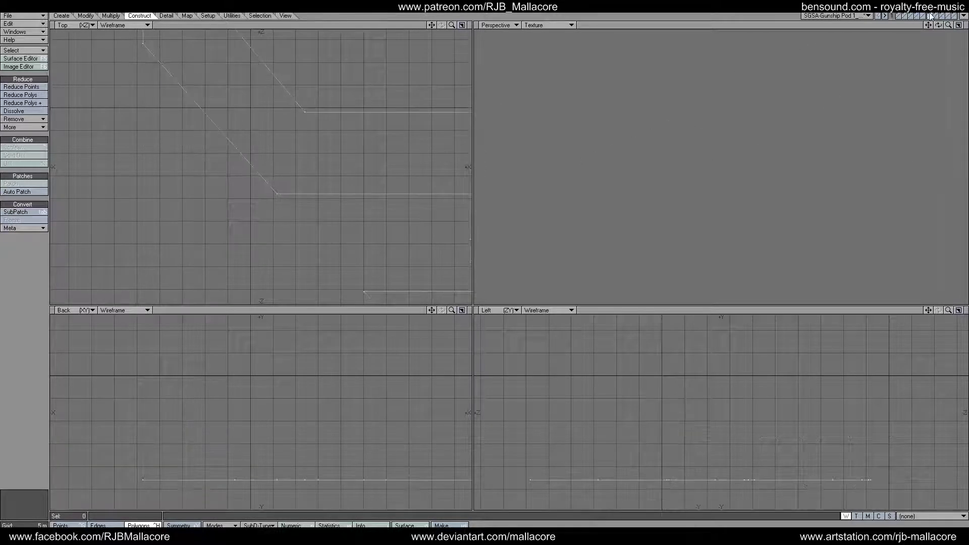
left_click(922, 17)
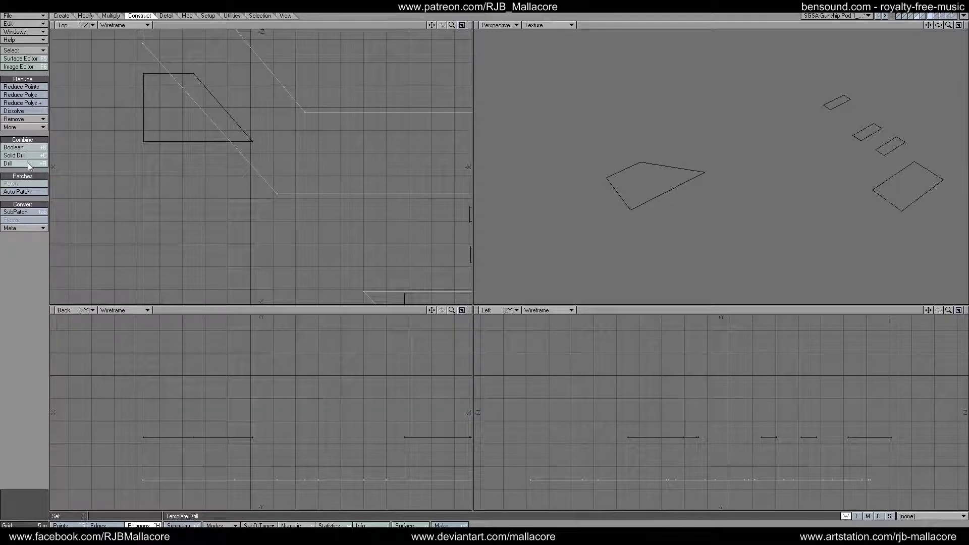
left_click(28, 162)
left_click(563, 281)
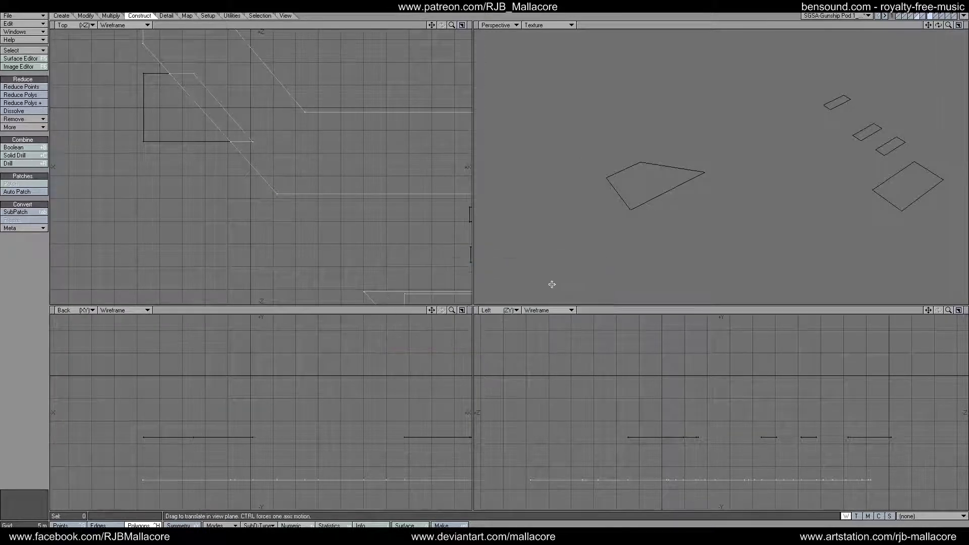
Step: Multishift the five turret panels cut into the lower hull with a 100 mm inset and a 100 mm shift
key("a")
key("space")
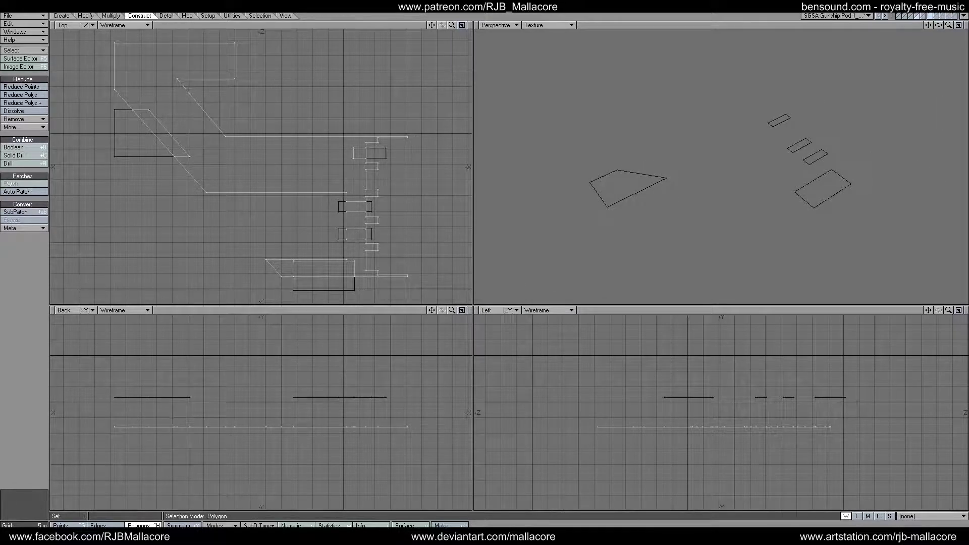
key("t")
left_click_drag(151, 128, 152, 146)
left_click(304, 269)
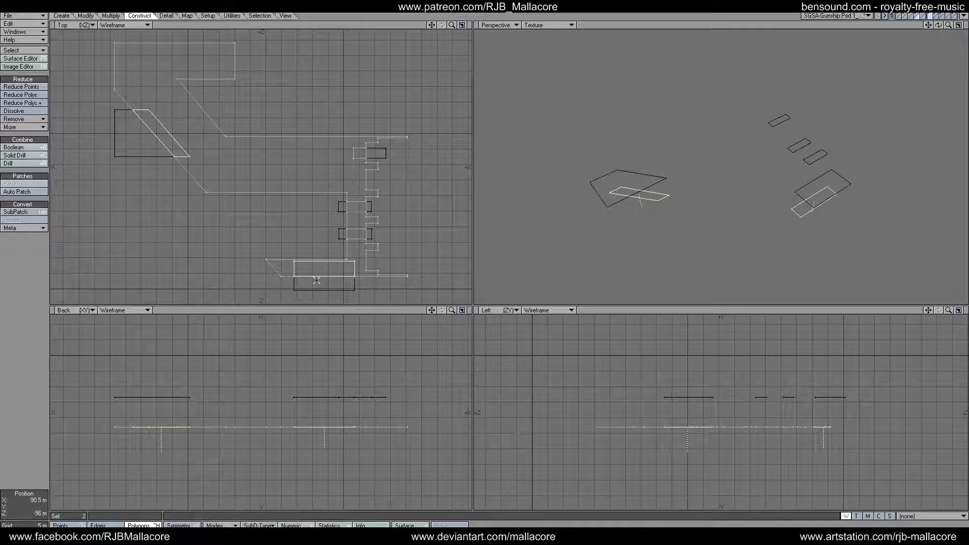
left_click(356, 233)
left_click(358, 205)
left_click(364, 153)
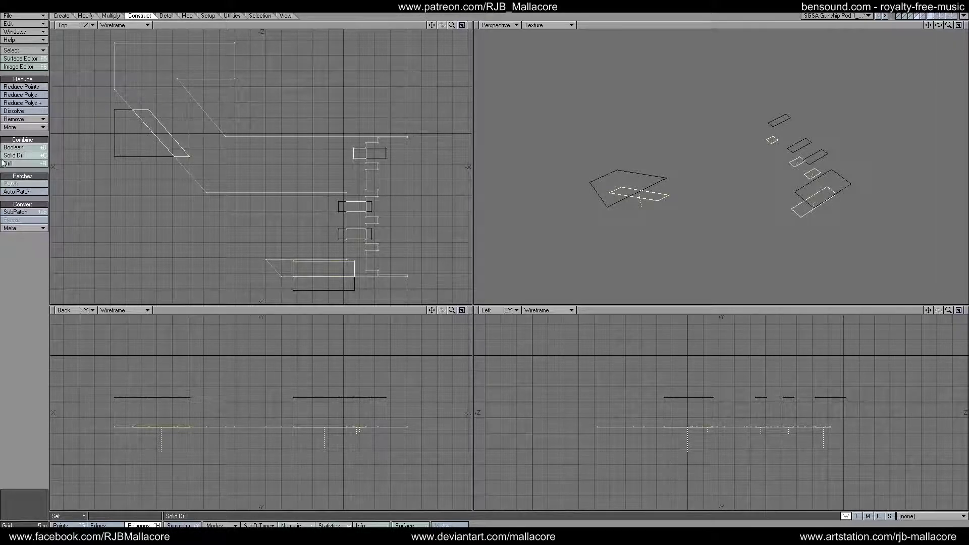
left_click(120, 17)
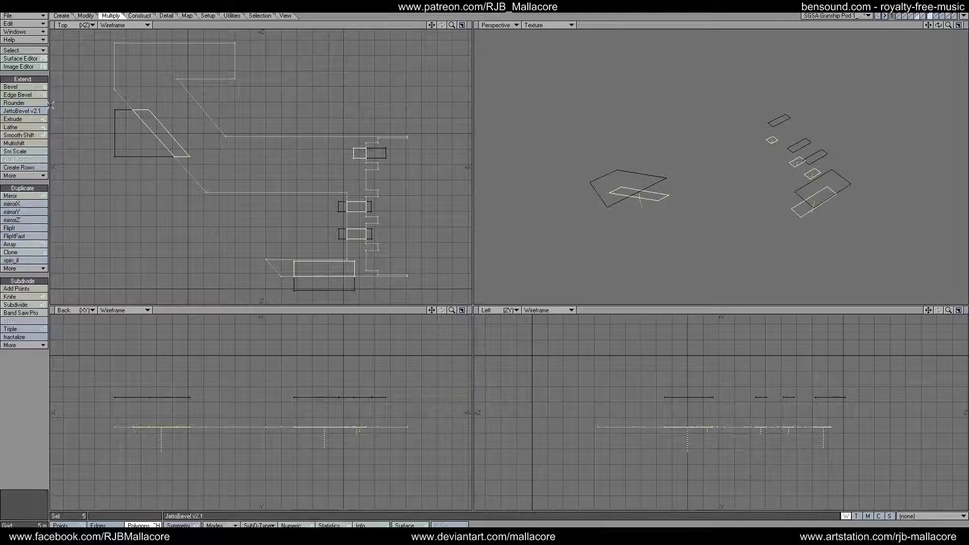
left_click(20, 144)
type("n")
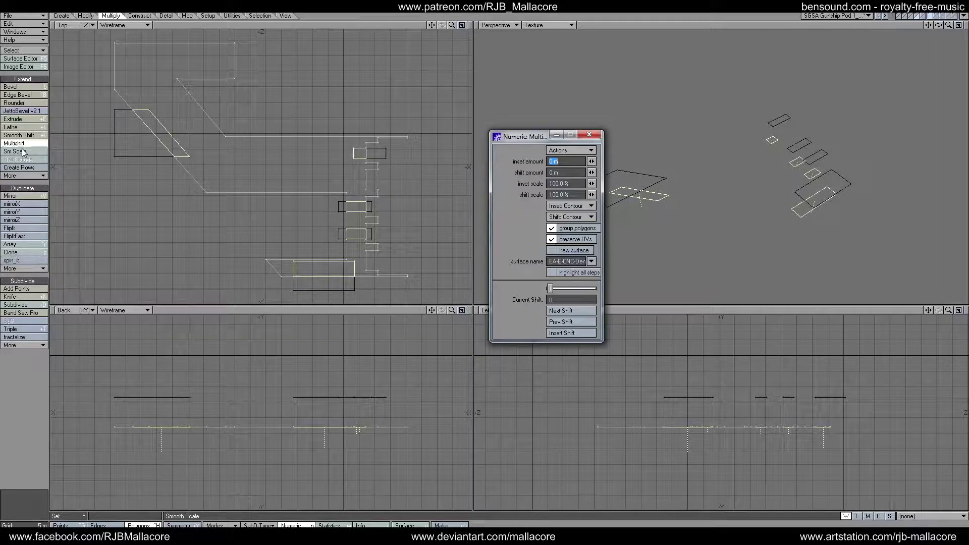
type("100mm")
key("Tab")
type("100mm")
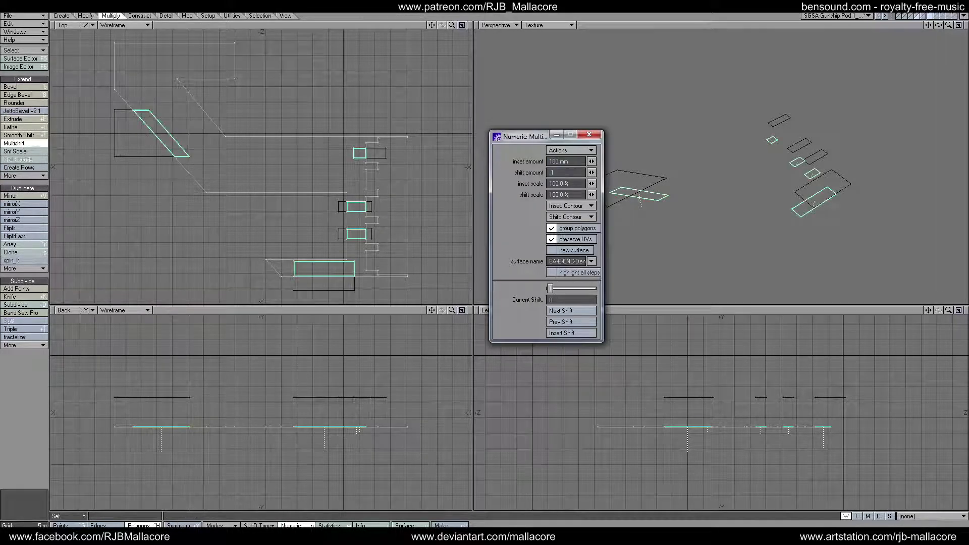
key("Tab")
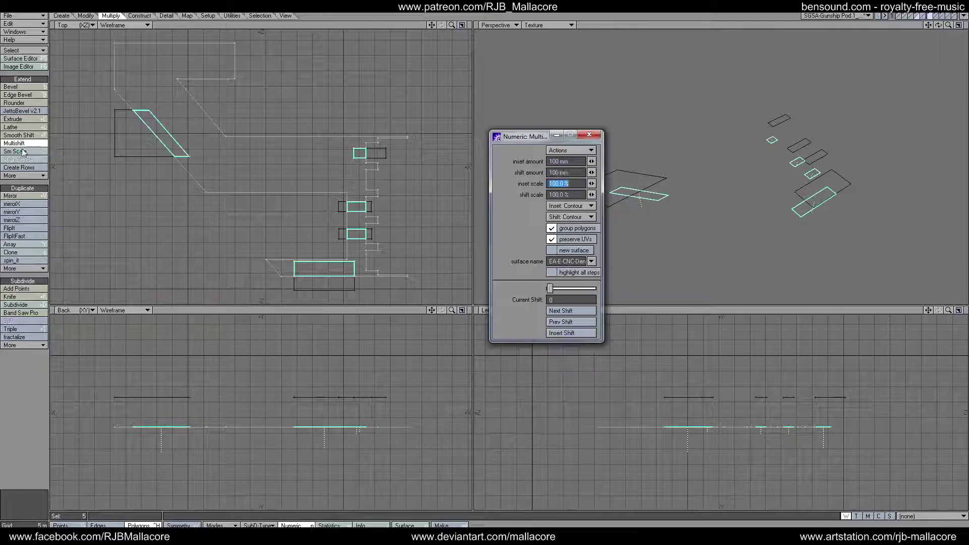
left_click(595, 137)
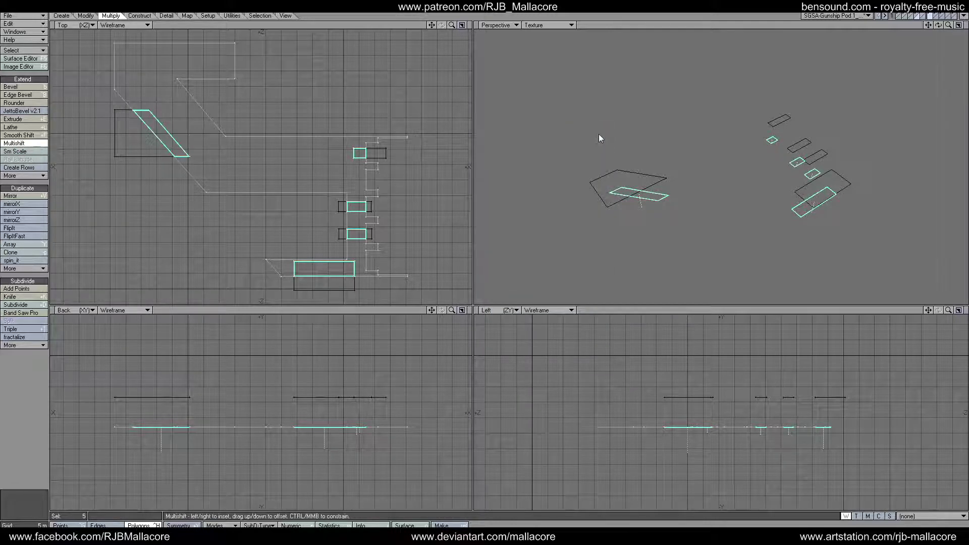
Step: Multishift the five turret panels cut into the upper hull with a 100 mm inset and a 100 mm shift, and clear the selection
left_click(912, 16)
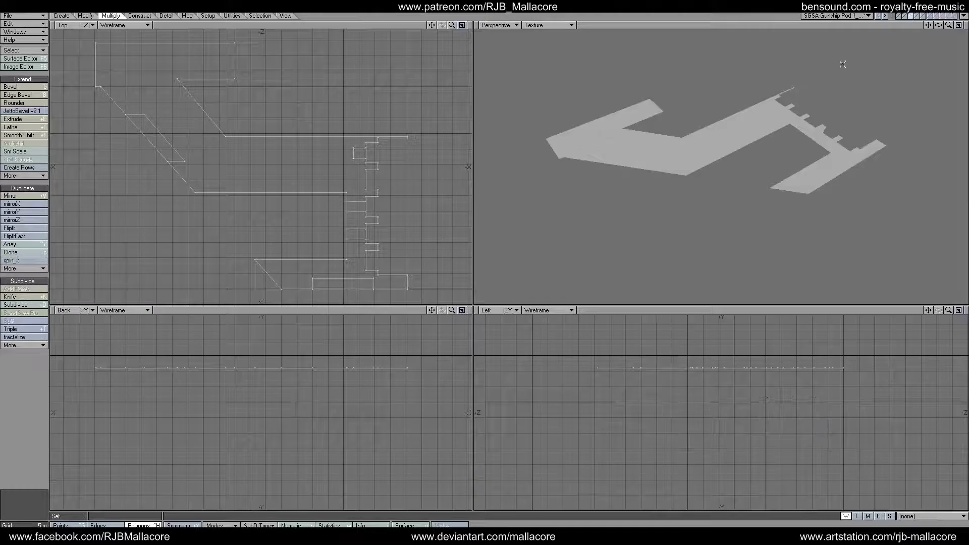
left_click(359, 205)
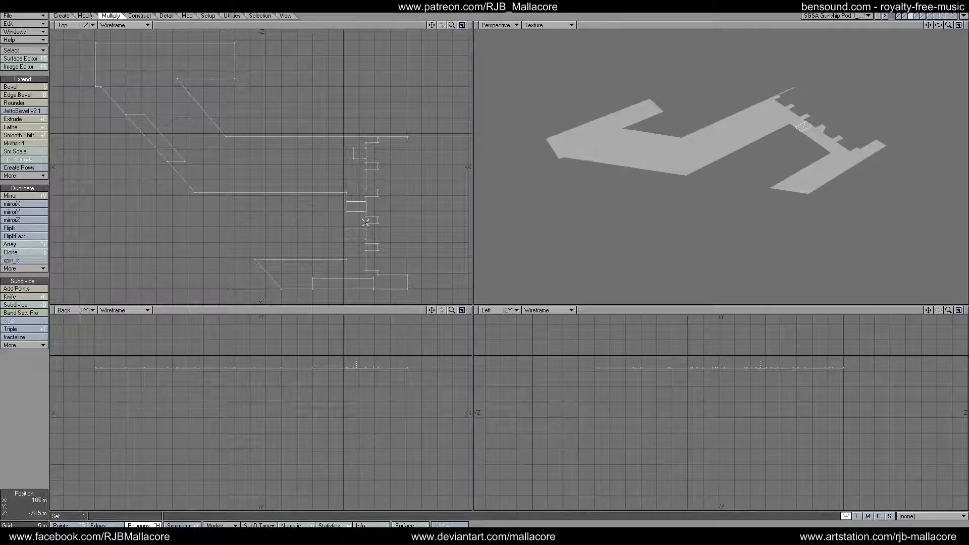
left_click(363, 233)
left_click(357, 288)
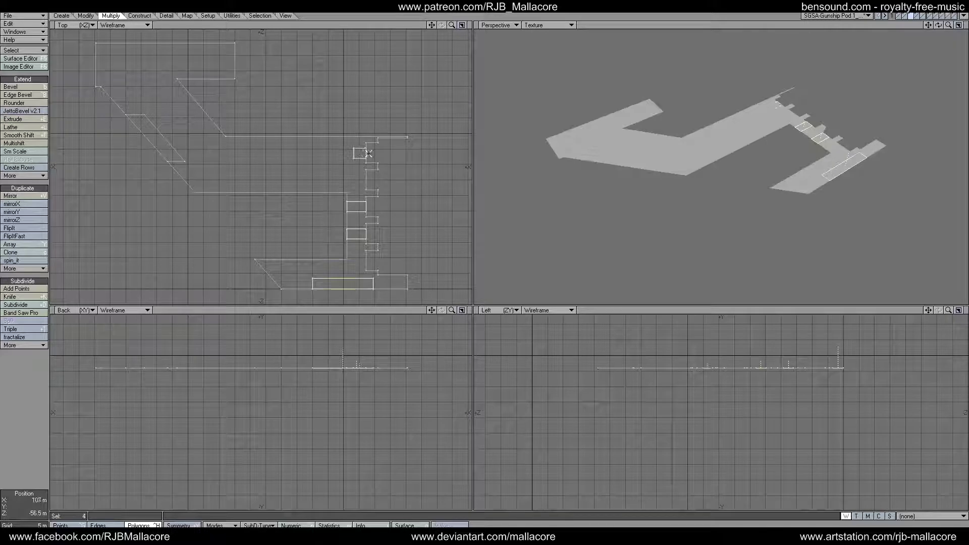
left_click(166, 155)
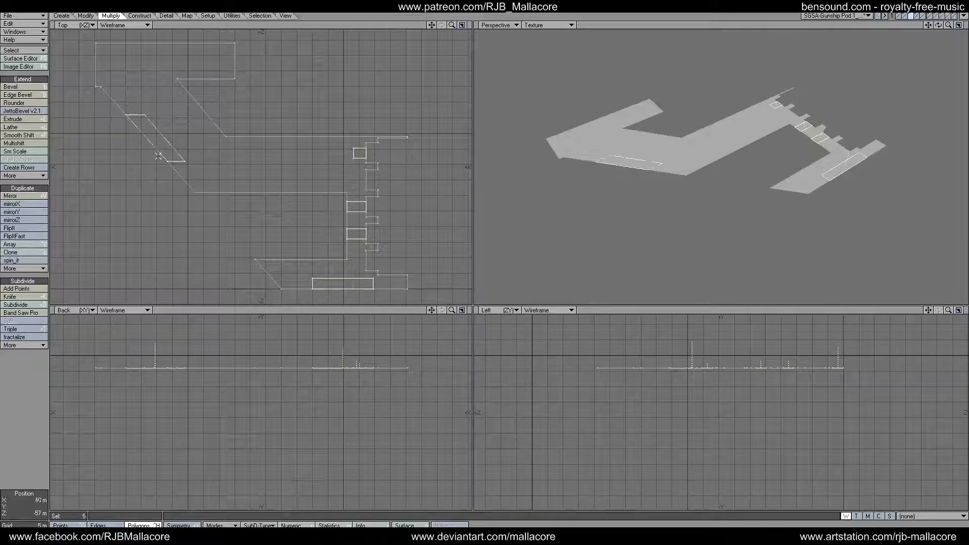
left_click(42, 145)
type("n")
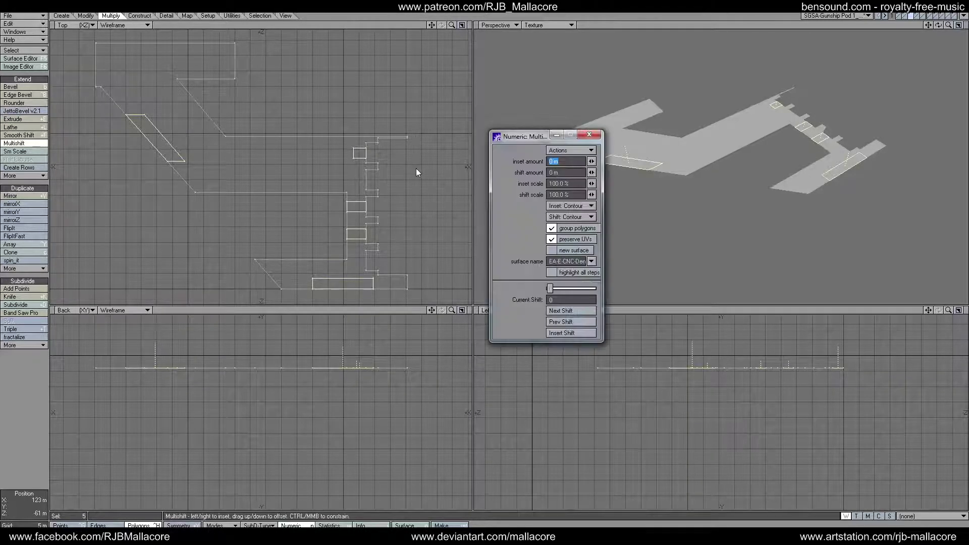
type("-")
type("1")
key("Tab")
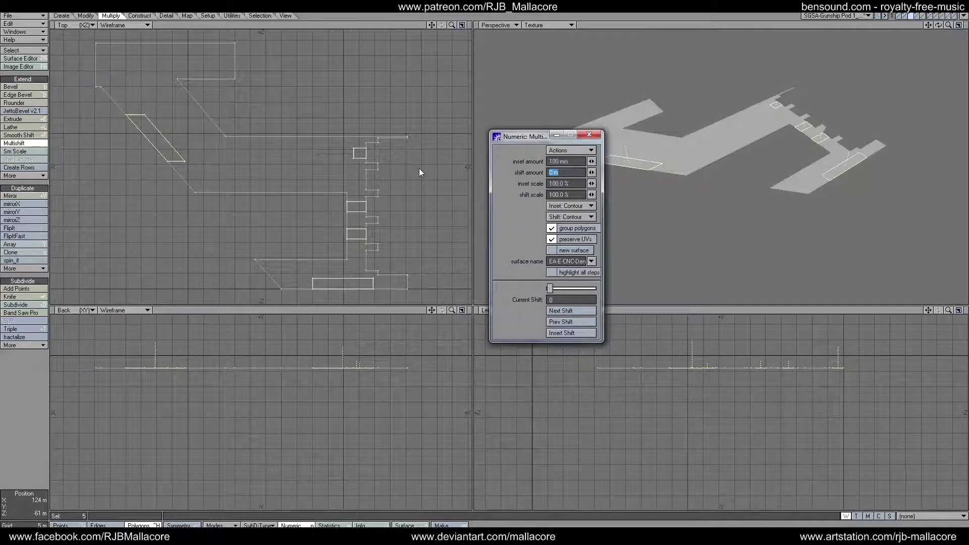
type(".1")
key("Tab")
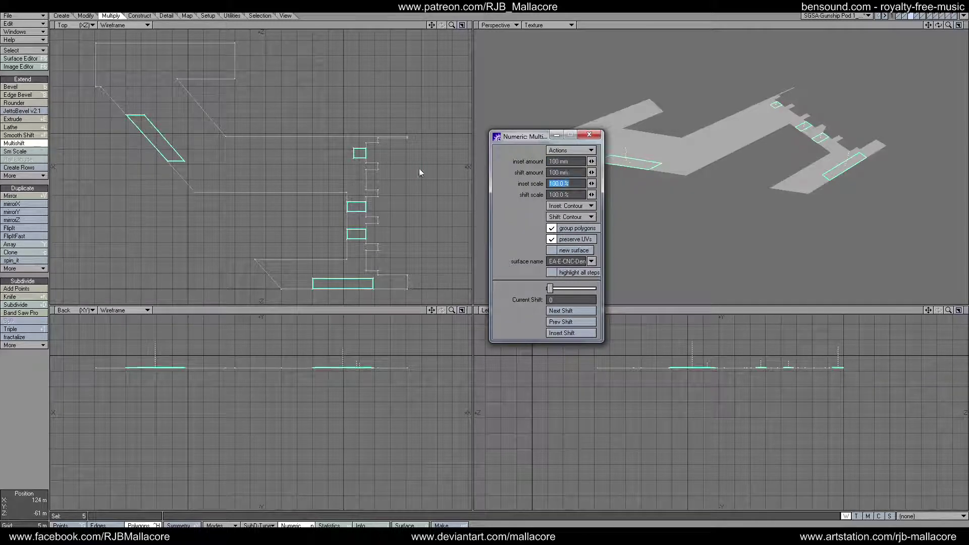
left_click(594, 135)
key("space")
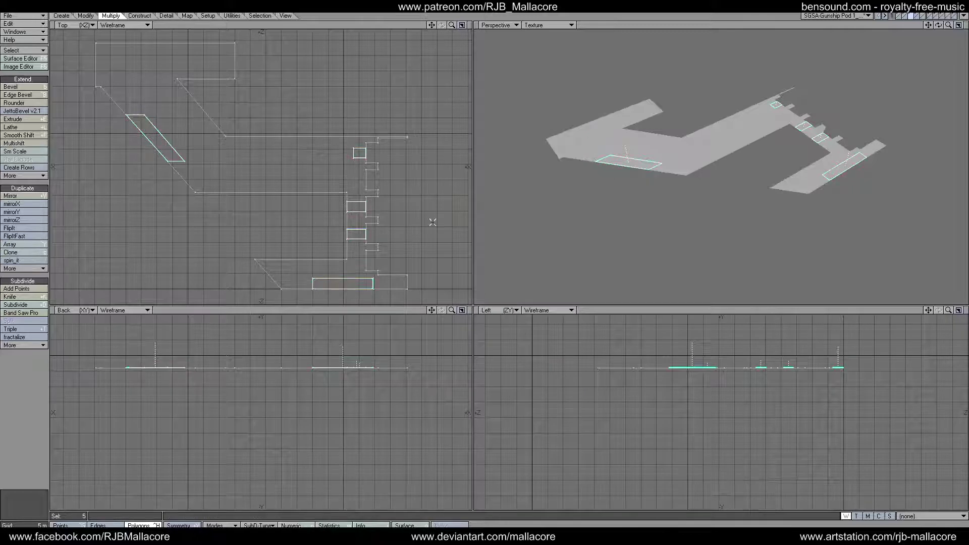
left_click(35, 399)
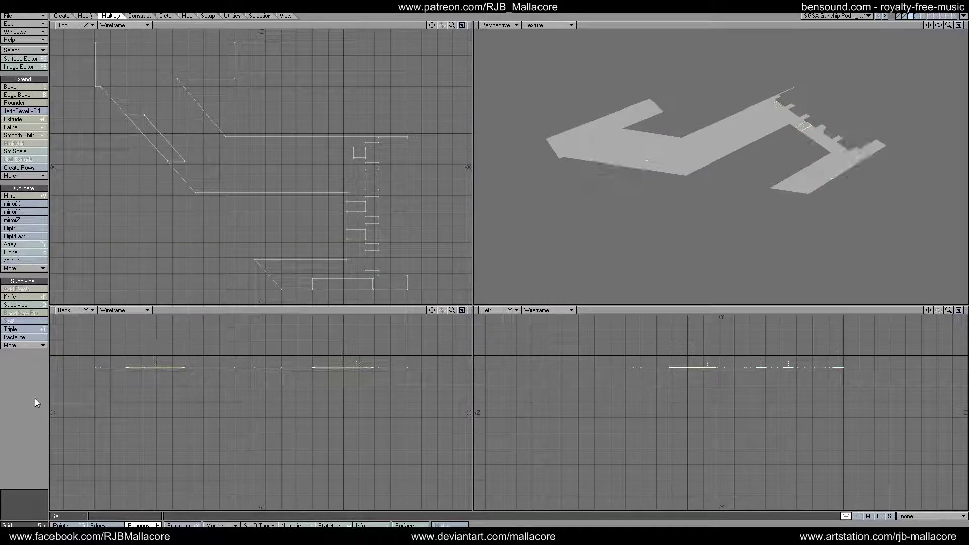
Step: Show the upper and lower hull layers together with the turret layer in the foreground and inspect the turret panels
left_click(928, 15)
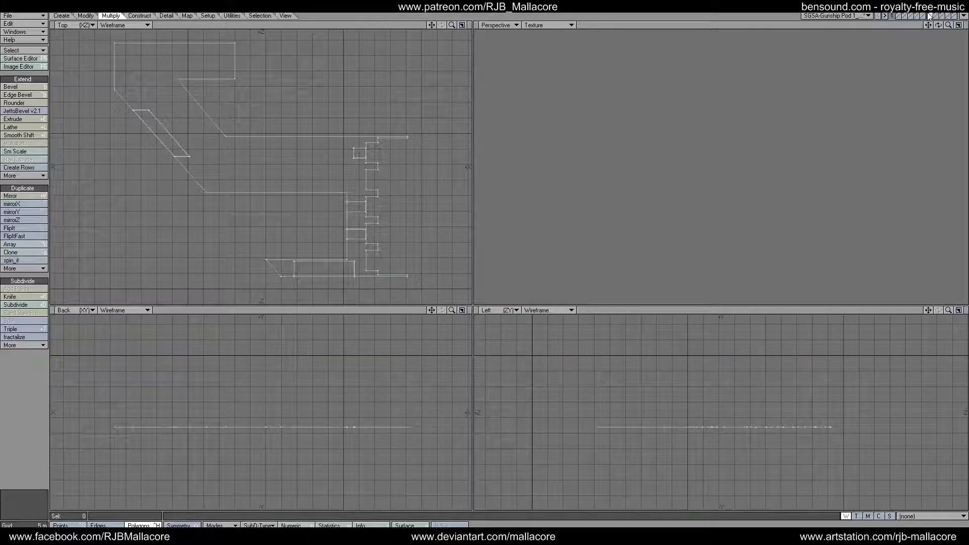
left_click(909, 15)
left_click(904, 15)
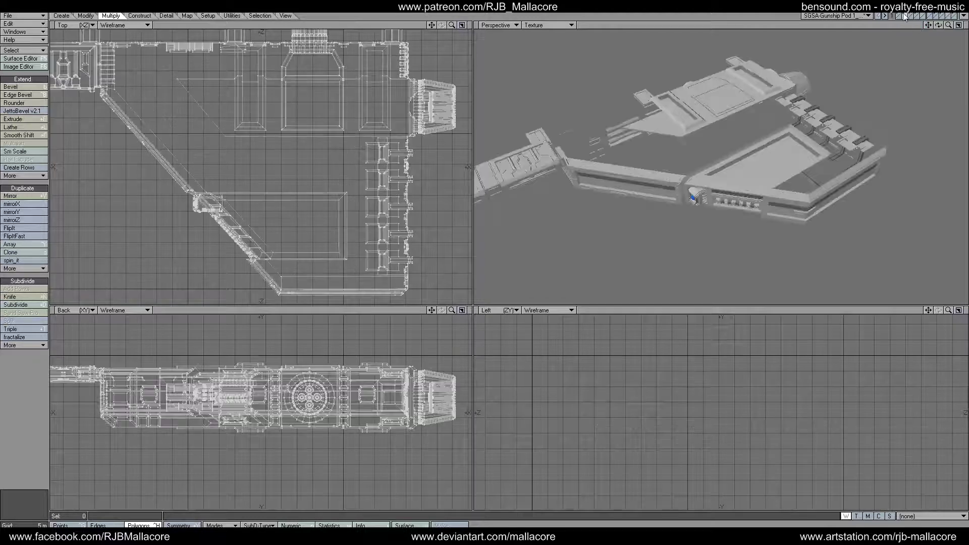
left_click(909, 15)
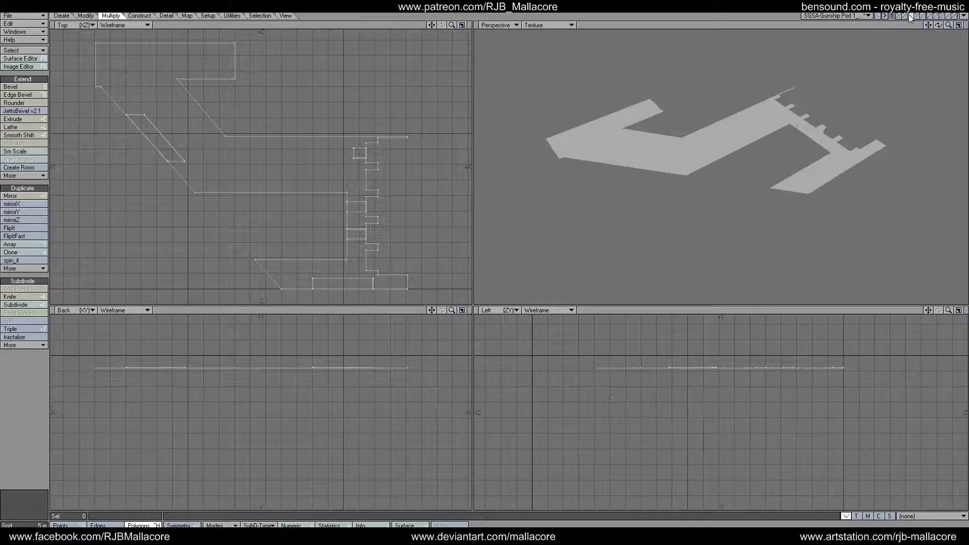
left_click(909, 17)
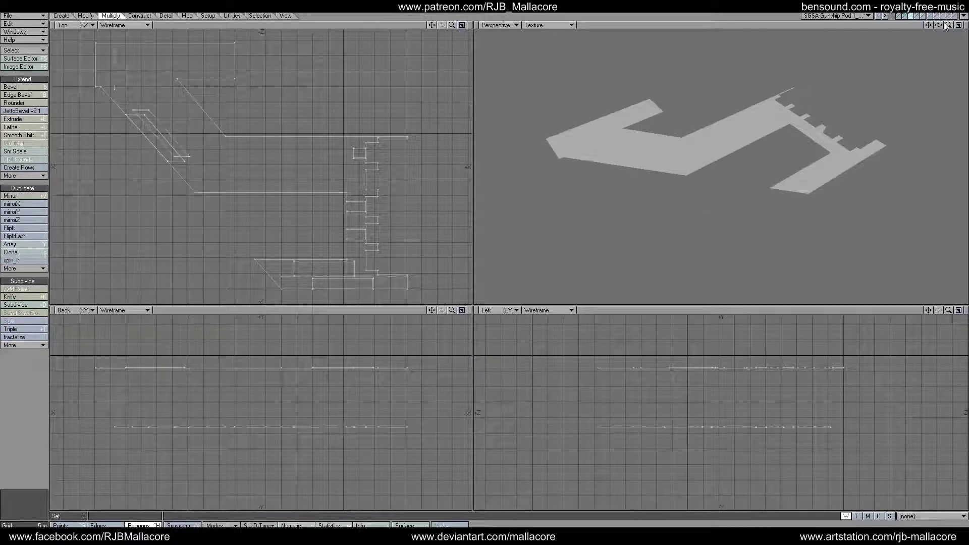
left_click_drag(944, 22, 938, 24)
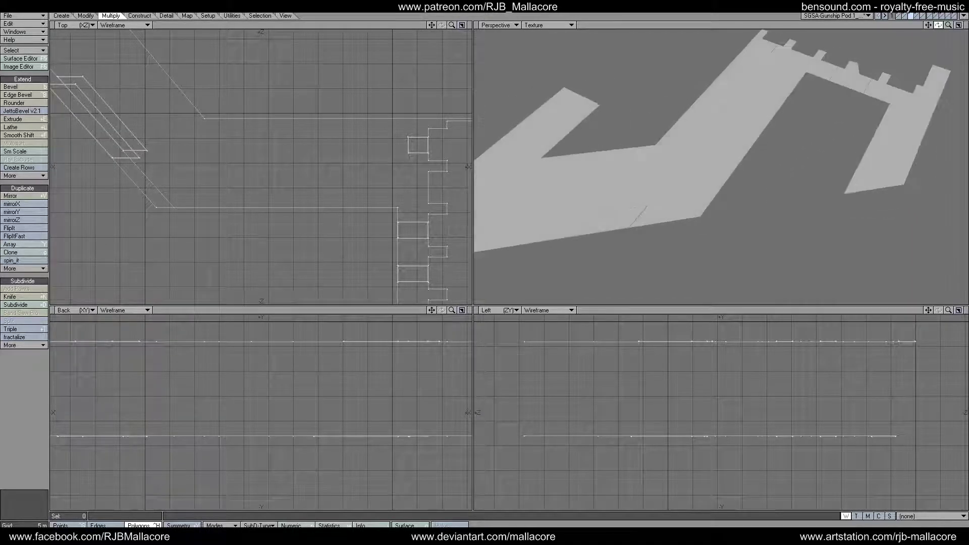
left_click(953, 15, "shift")
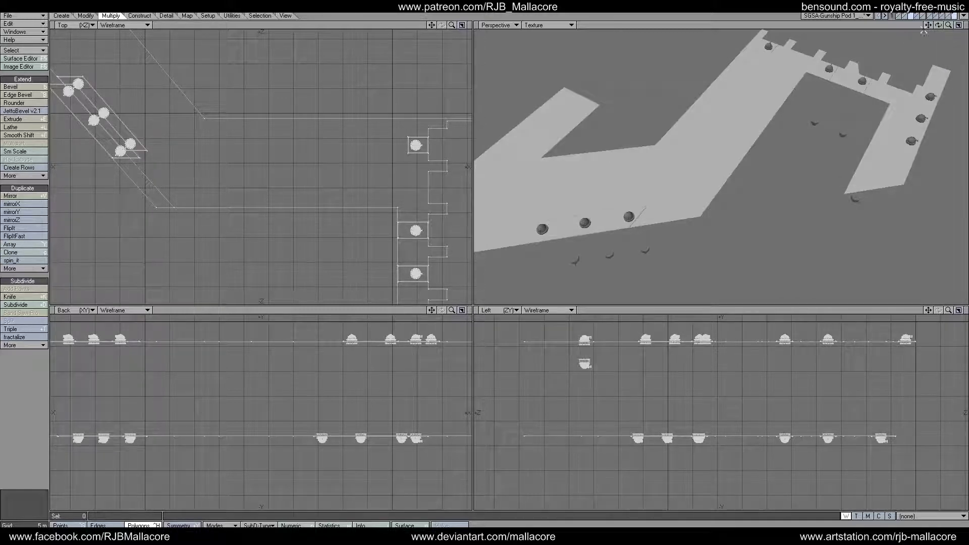
left_click_drag(937, 25, 937, 25)
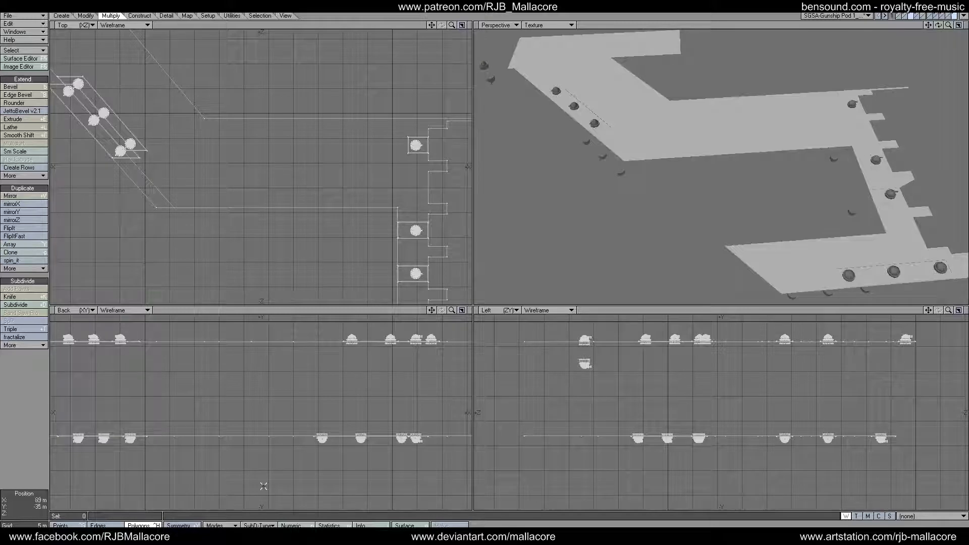
Step: Knife the two adjacent single-turret panels on both the upper and lower hull with one straight cut beside the turrets, at about X 103 m
left_click(867, 158)
left_click_drag(938, 24, 938, 25)
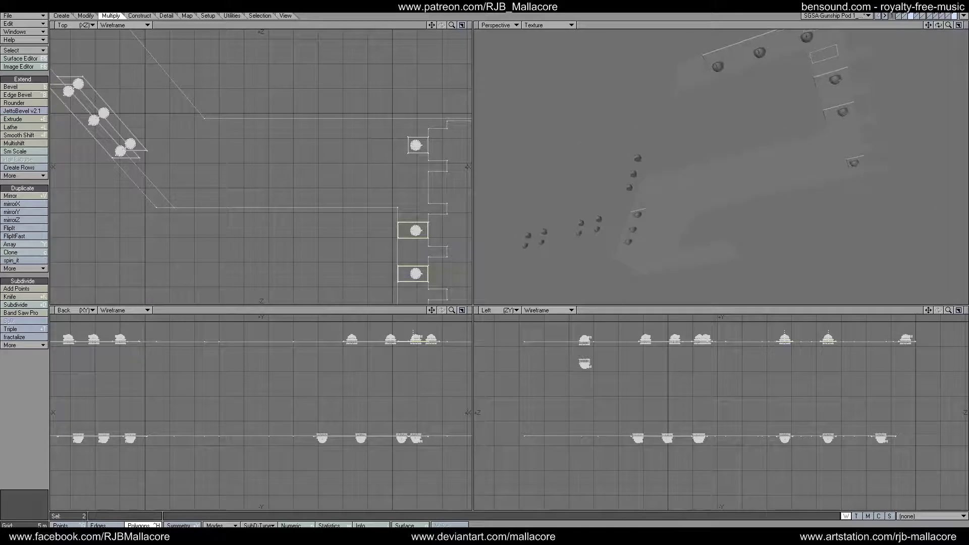
left_click(824, 79)
left_click(832, 116)
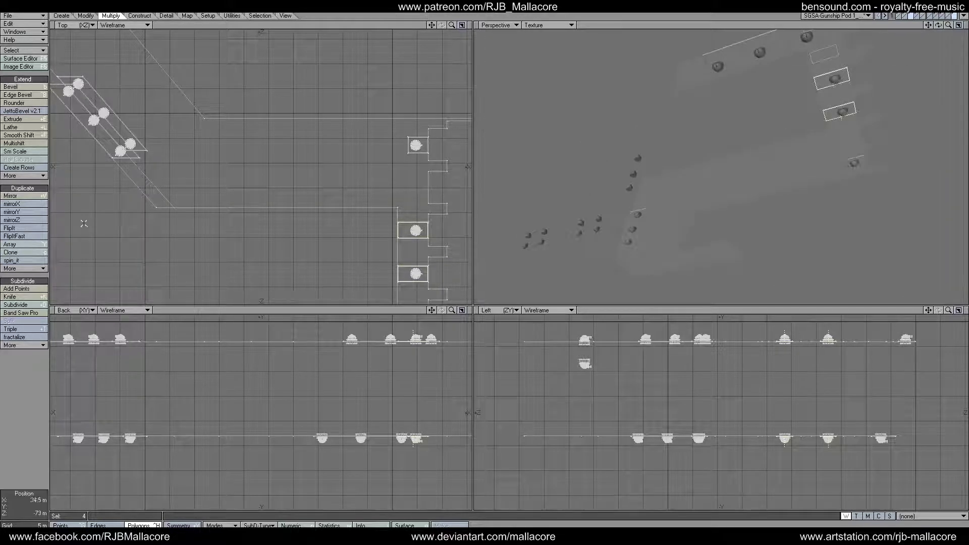
left_click(23, 296)
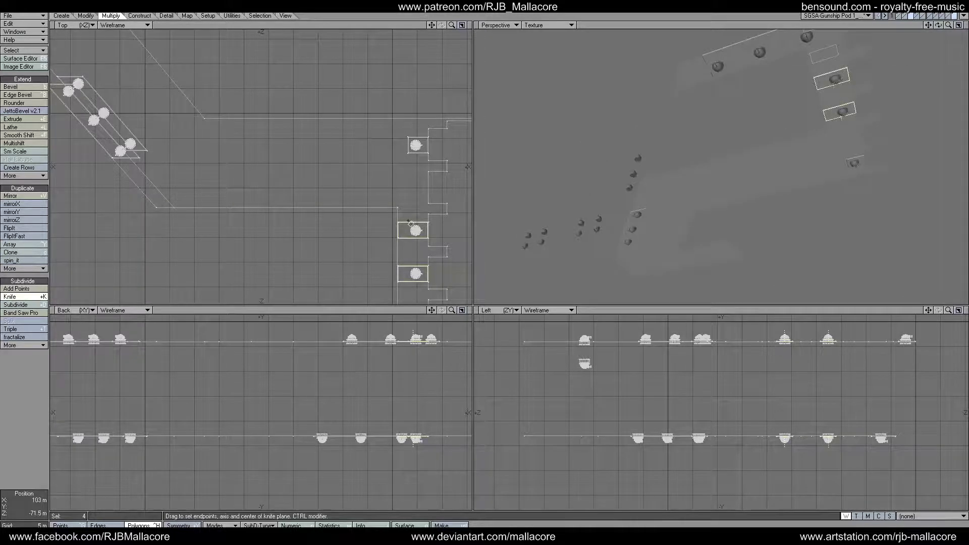
left_click_drag(408, 220, 410, 283)
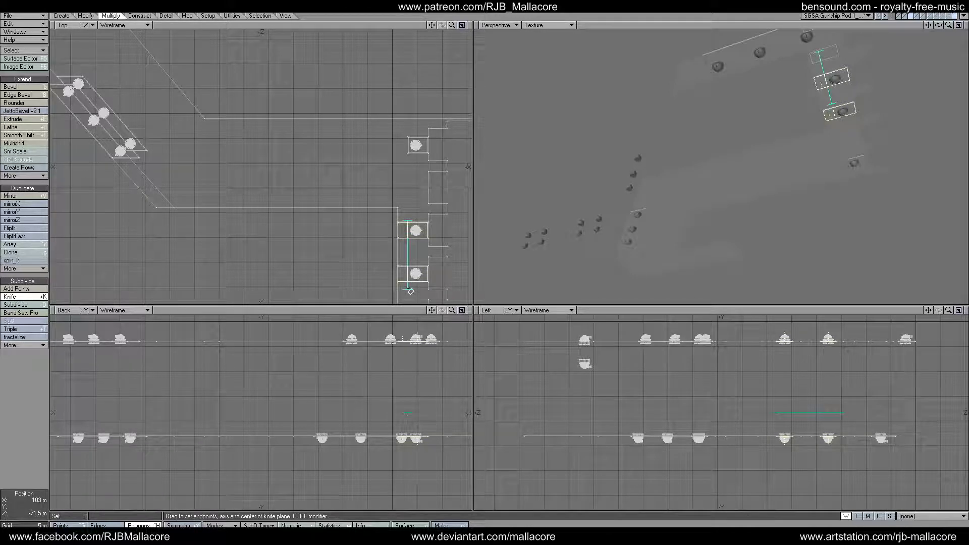
left_click_drag(411, 292, 412, 292)
left_click_drag(411, 221, 413, 221)
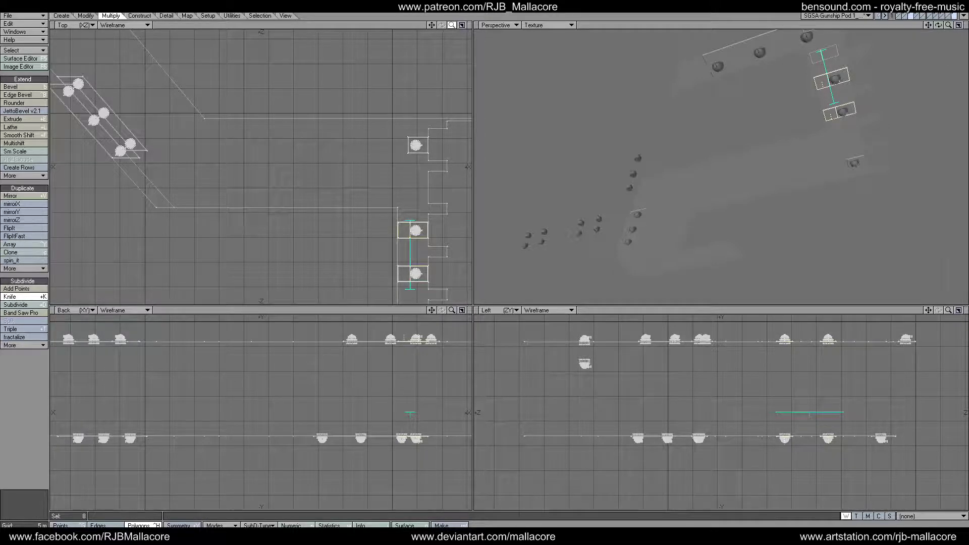
left_click_drag(452, 25, 363, 0)
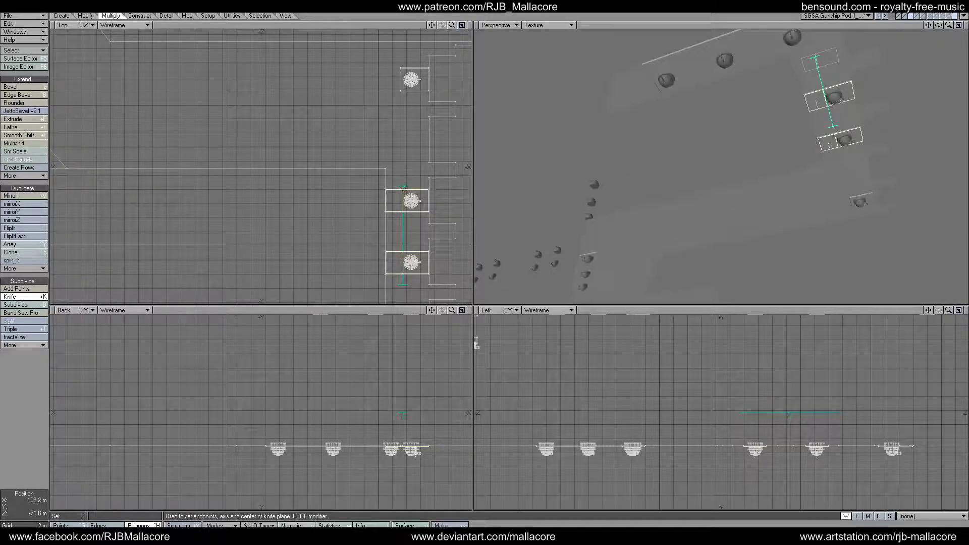
left_click_drag(405, 191, 405, 185)
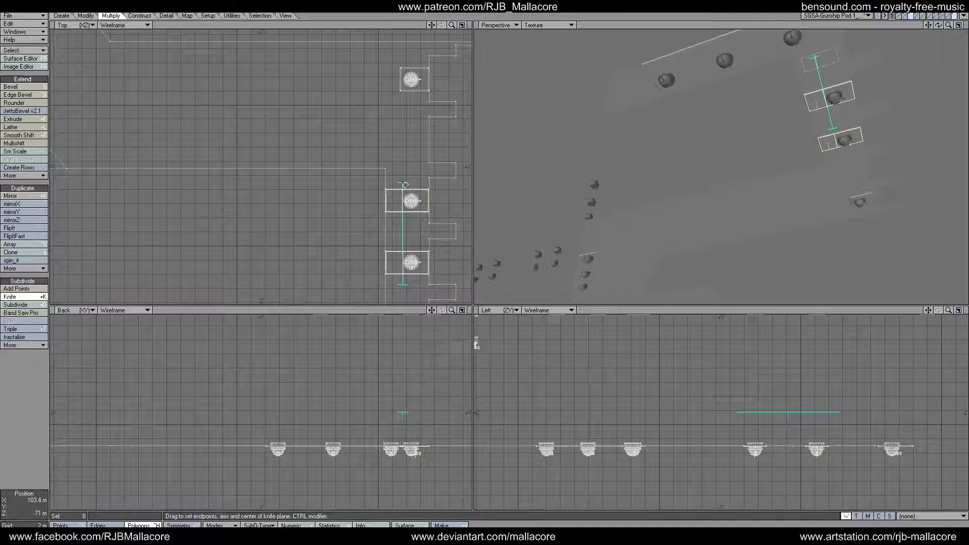
left_click_drag(406, 284, 405, 285)
key("space")
left_click(412, 262)
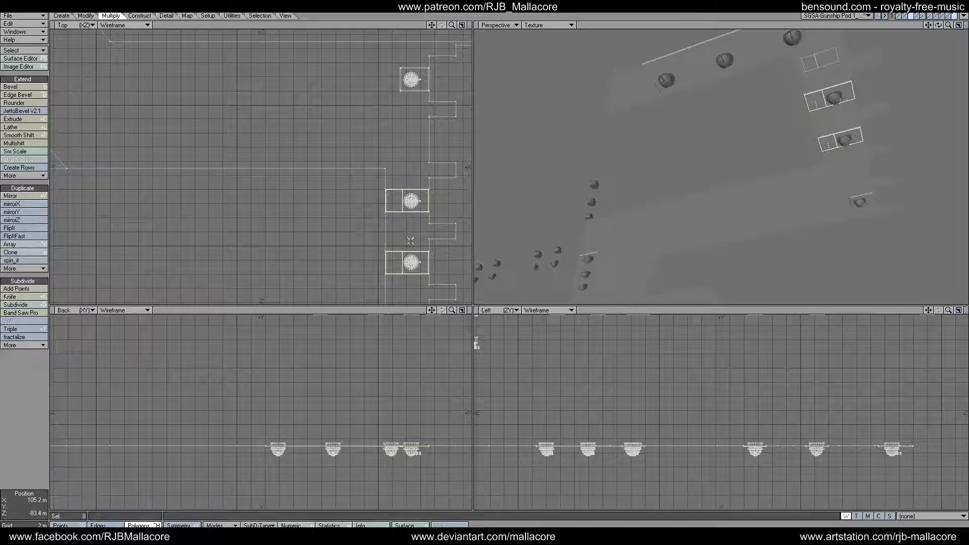
Step: Keep only the plain rectangles beside the two adjacent turrets on both hulls selected and Multishift them with an inset and 0 m shift
left_click(411, 201)
left_click(412, 79)
left_click(39, 143)
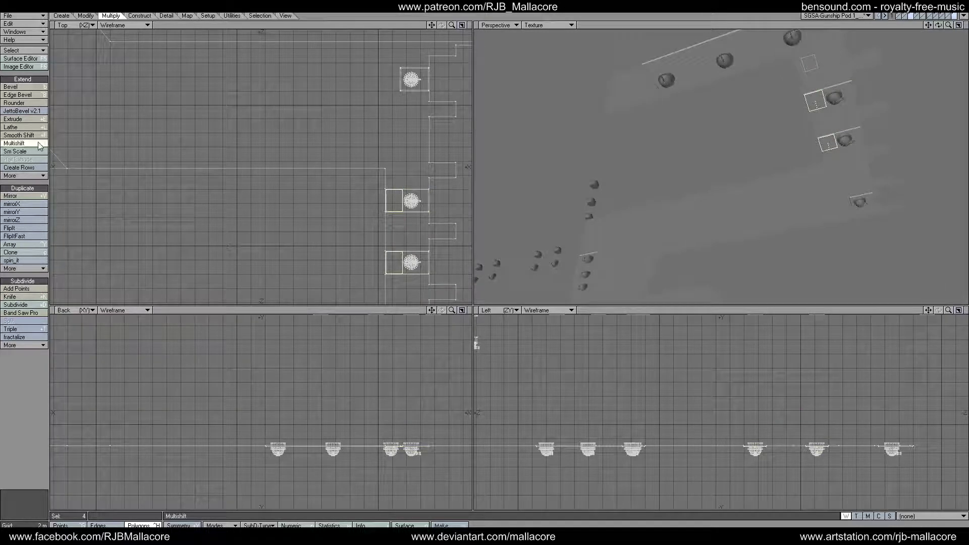
type("n")
type(".2")
key("Tab")
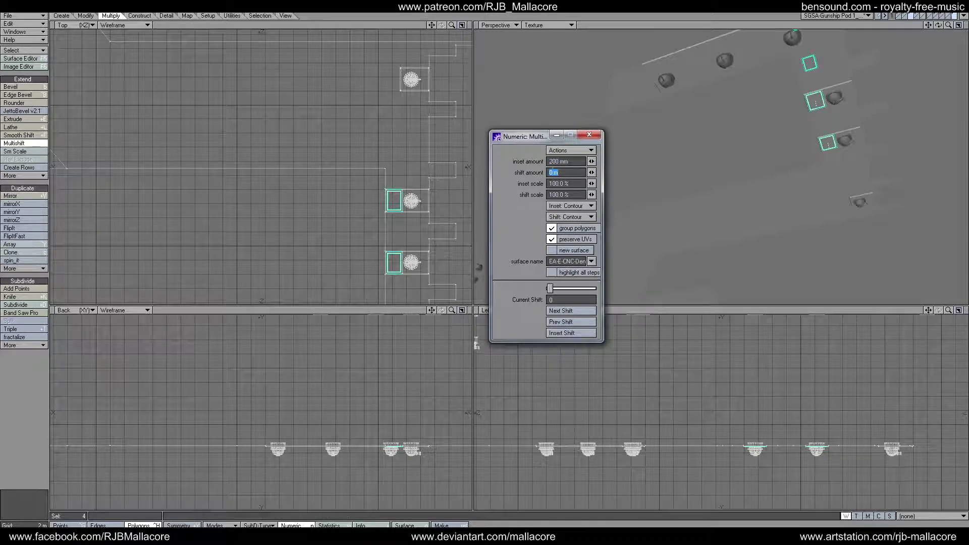
left_click(551, 161)
type("3")
key("Tab")
left_click(589, 136)
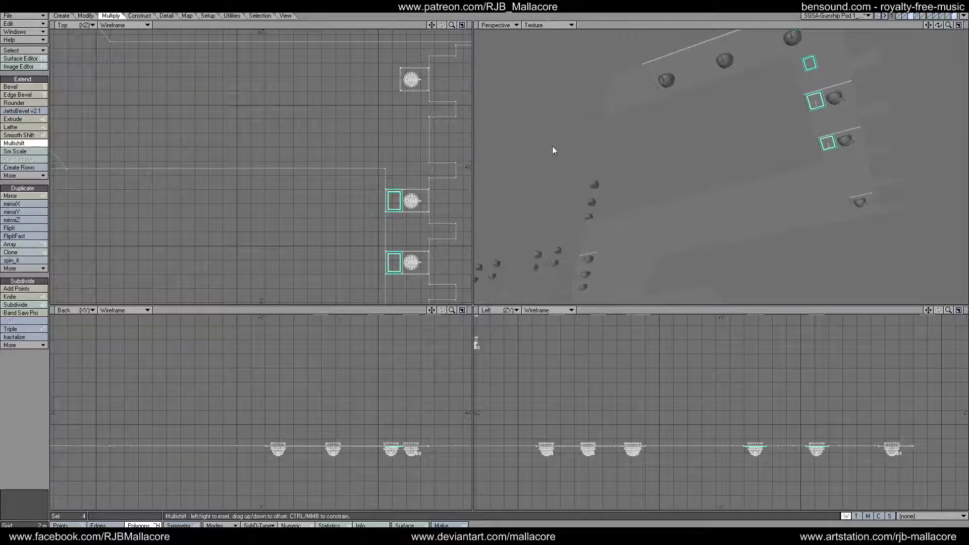
Step: Multishift the inset rectangles again with 0 m inset and a -200 mm shift, and clear the selection
key("space")
left_click(13, 144)
type("n")
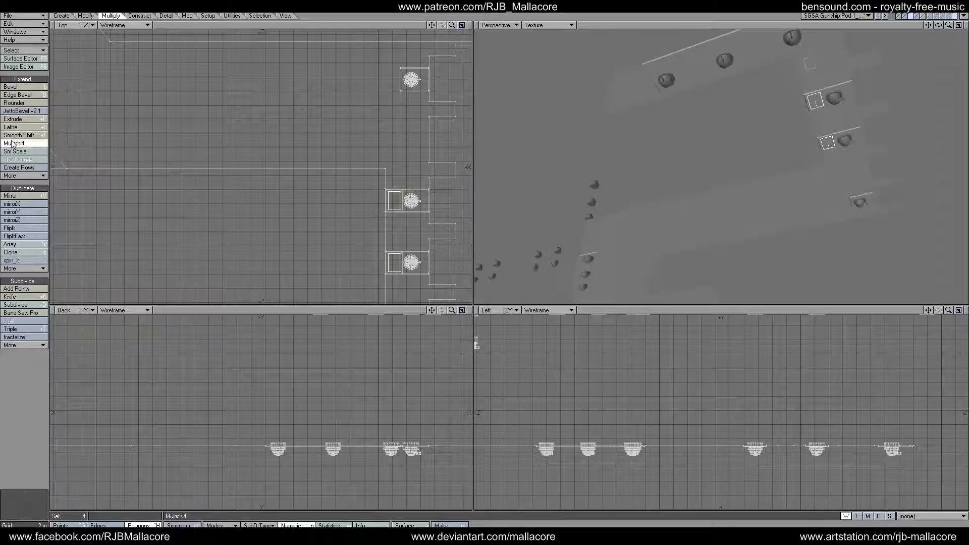
type("-200")
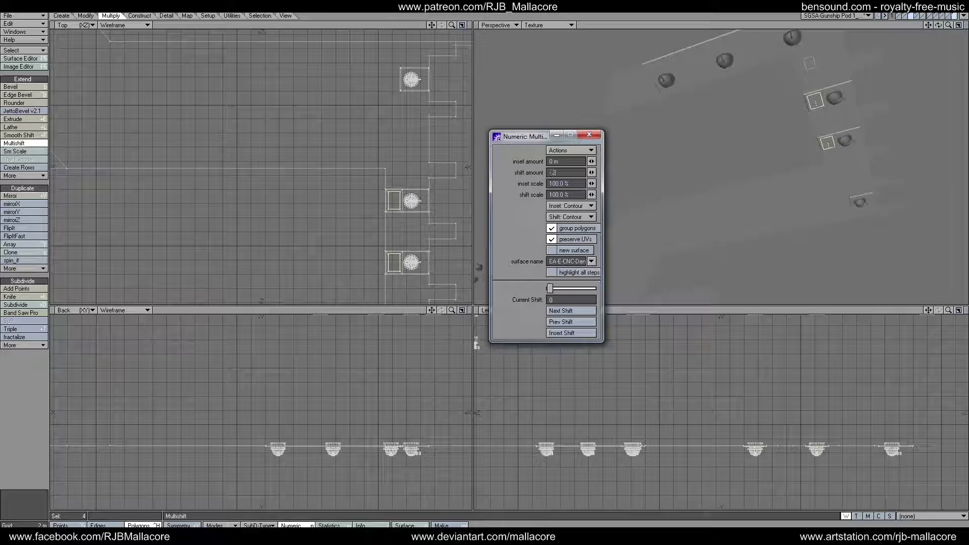
key("Tab")
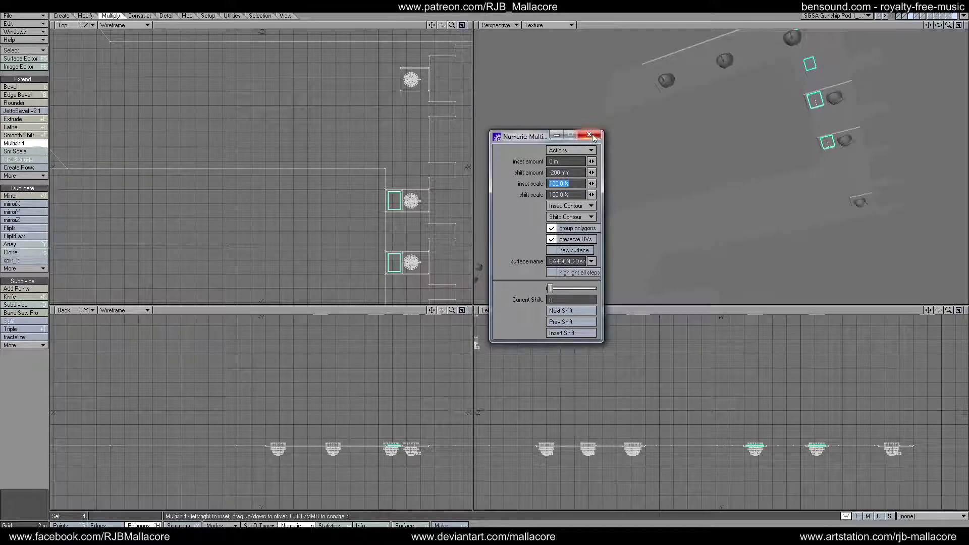
key("n")
key("space")
left_click(35, 421)
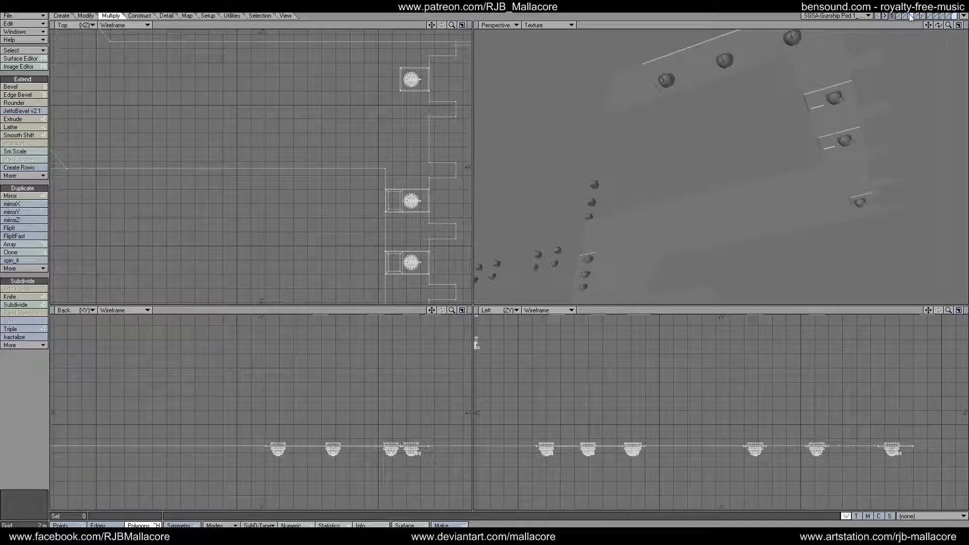
Step: Knife the six single-turret panels on the upper and lower hull with one straight cut just outboard of the turrets, at about X 105.5 m
key("a")
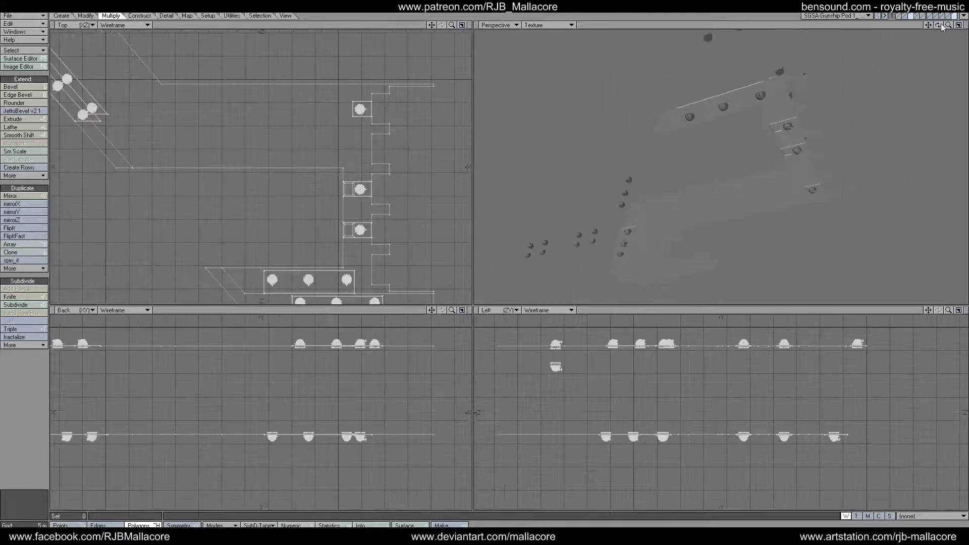
left_click_drag(938, 25, 835, 64)
key("space")
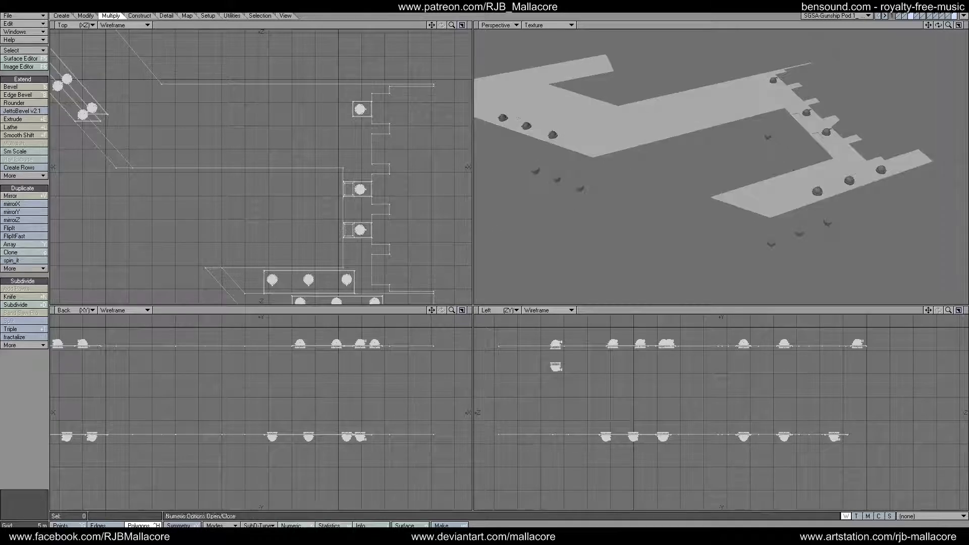
left_click(777, 81)
left_click(813, 114)
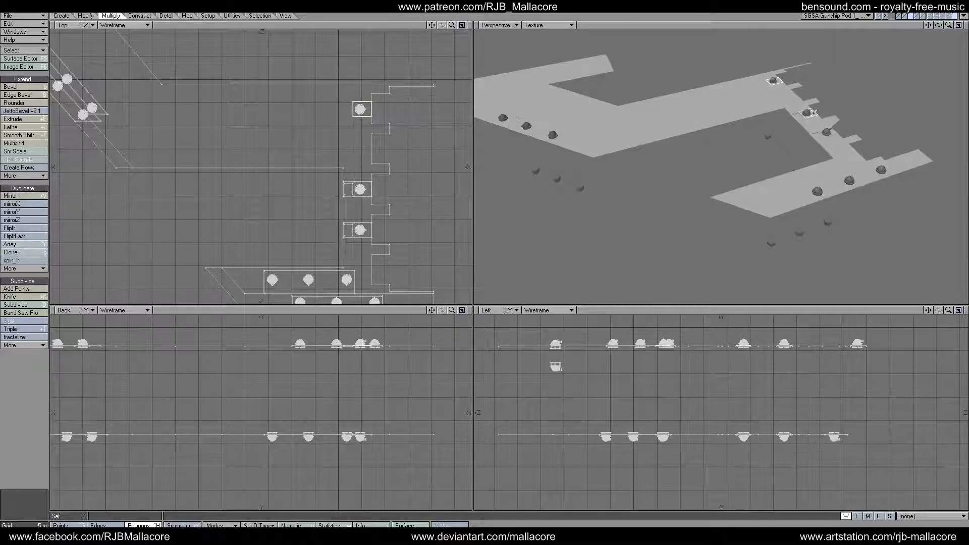
left_click(831, 133)
left_click_drag(937, 25, 937, 28)
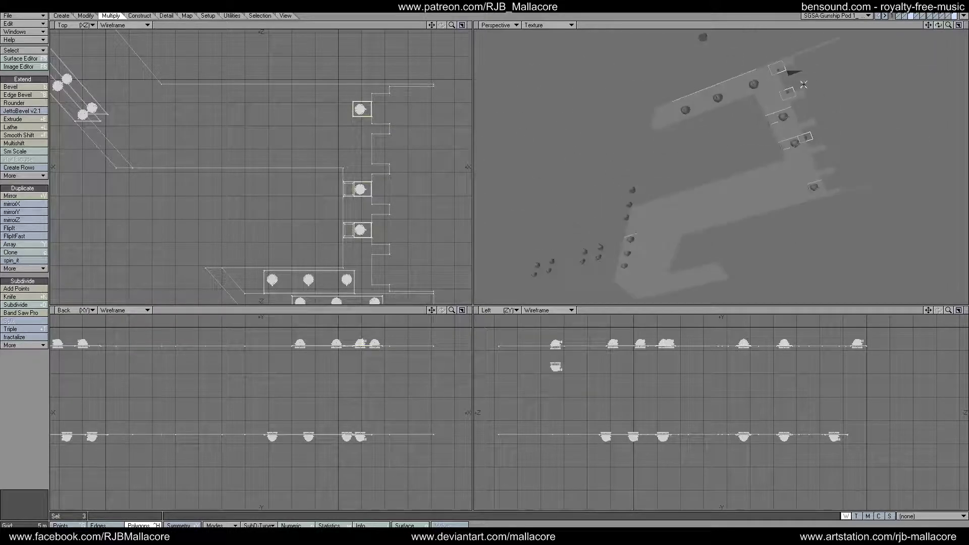
left_click(784, 114)
left_click(802, 140)
left_click(819, 188)
left_click(18, 298)
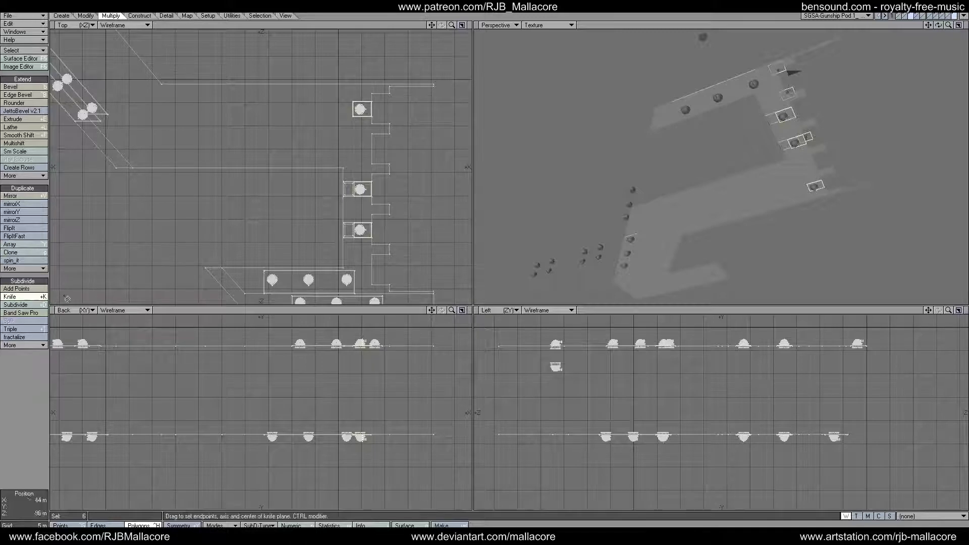
left_click_drag(363, 99, 366, 285)
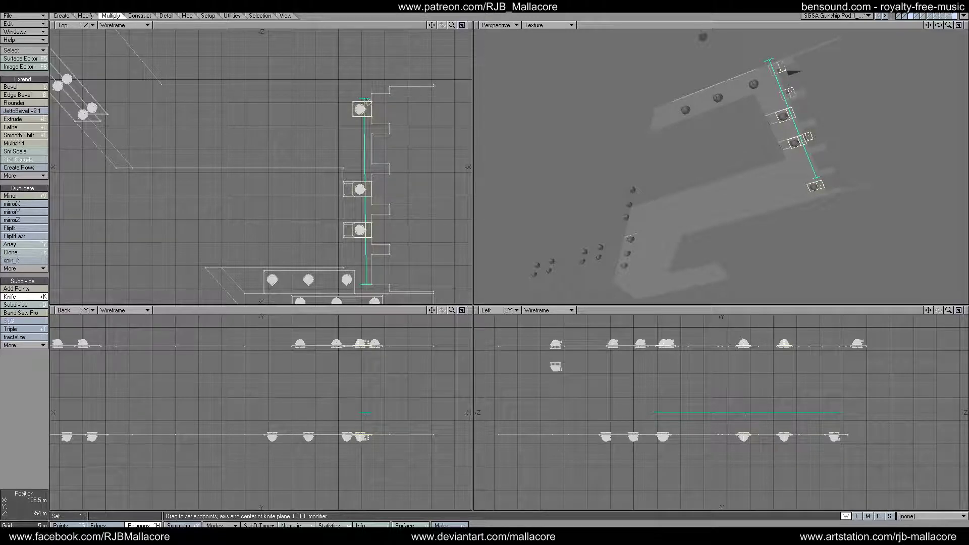
left_click_drag(364, 99, 366, 98)
key("space")
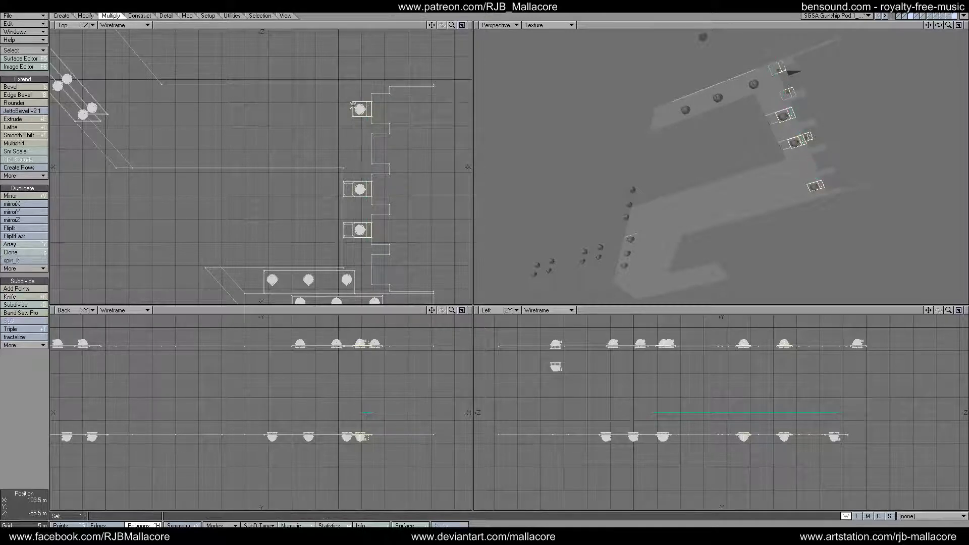
Step: Multishift the six narrow strips cut beside the single turrets with a 200 mm inset and a 200 mm shift, and clear the selection
left_click(355, 110)
left_click(354, 189)
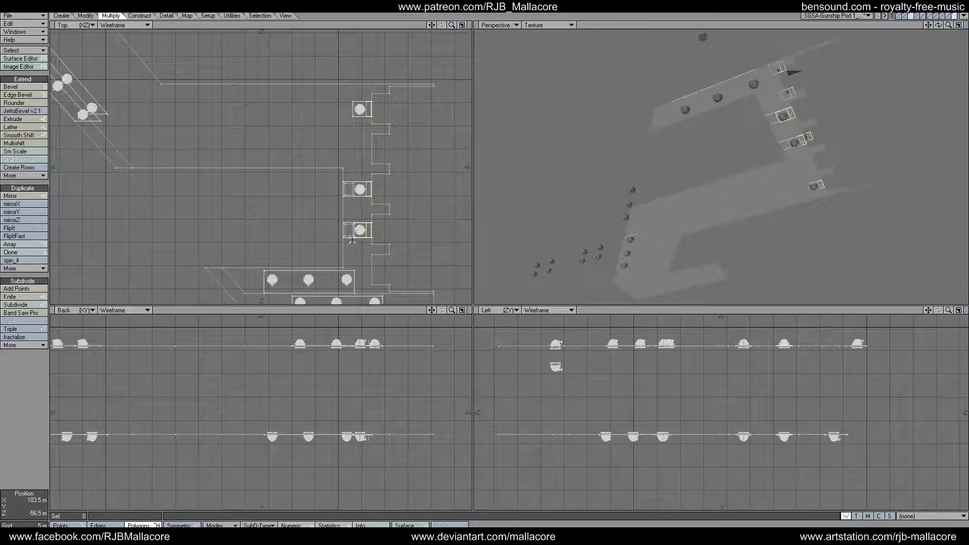
left_click(355, 229)
left_click(40, 145)
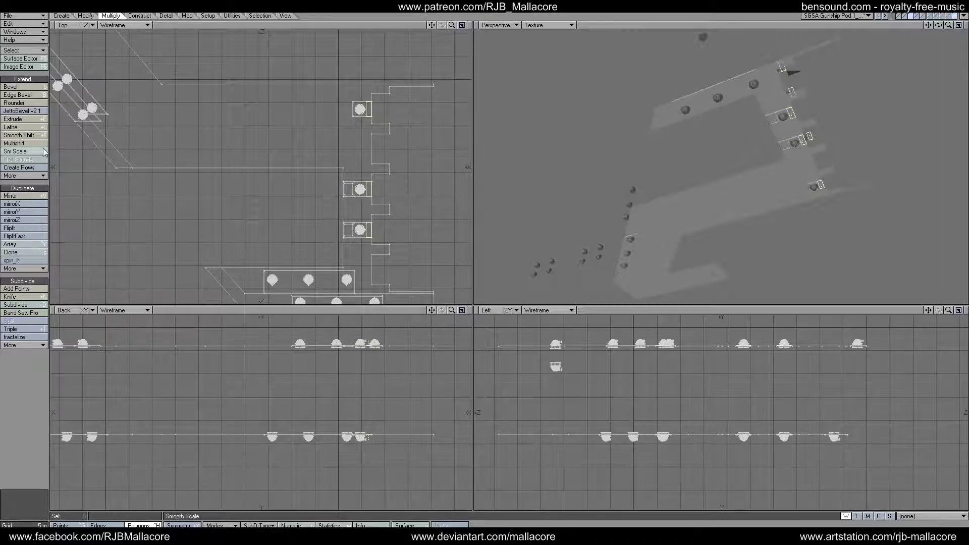
key("n")
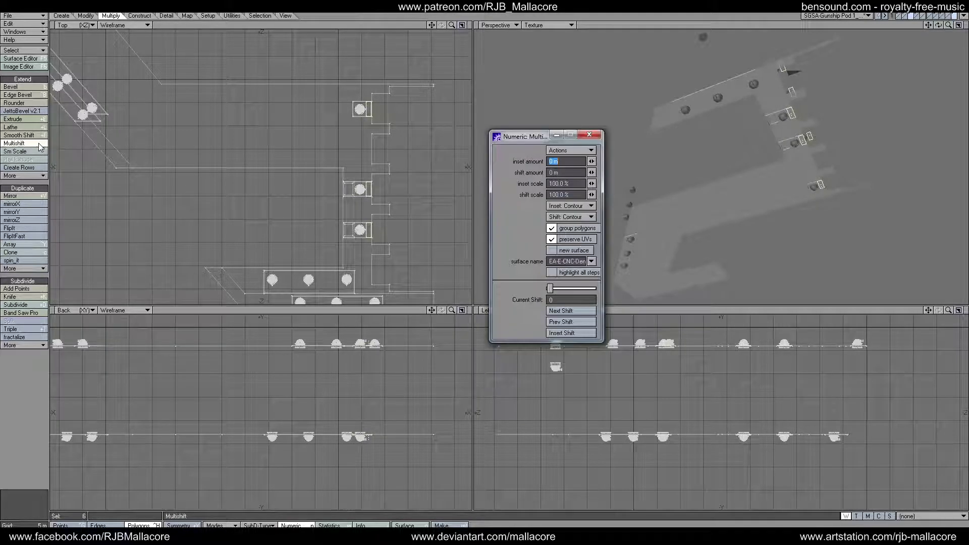
key("BackSpace")
type(".2")
key("Tab")
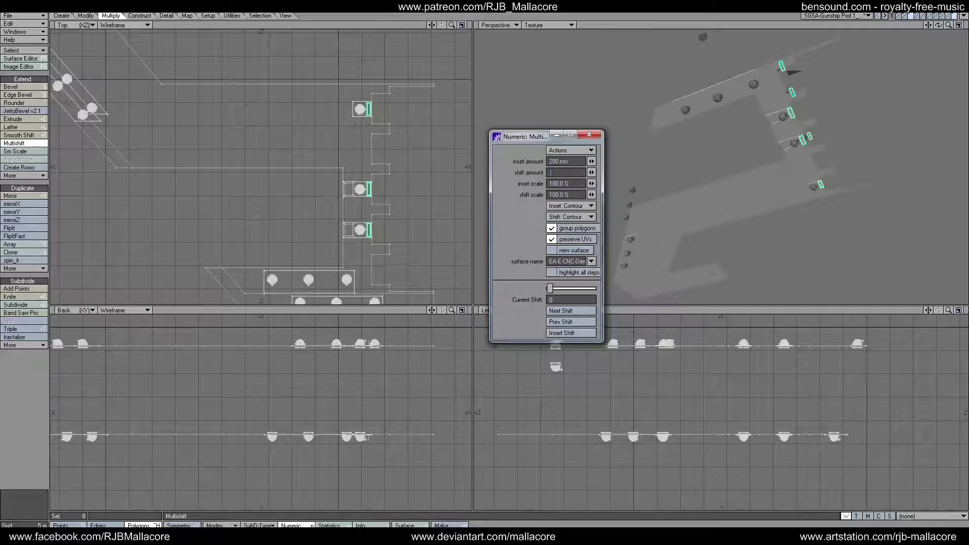
type(".2")
key("Tab")
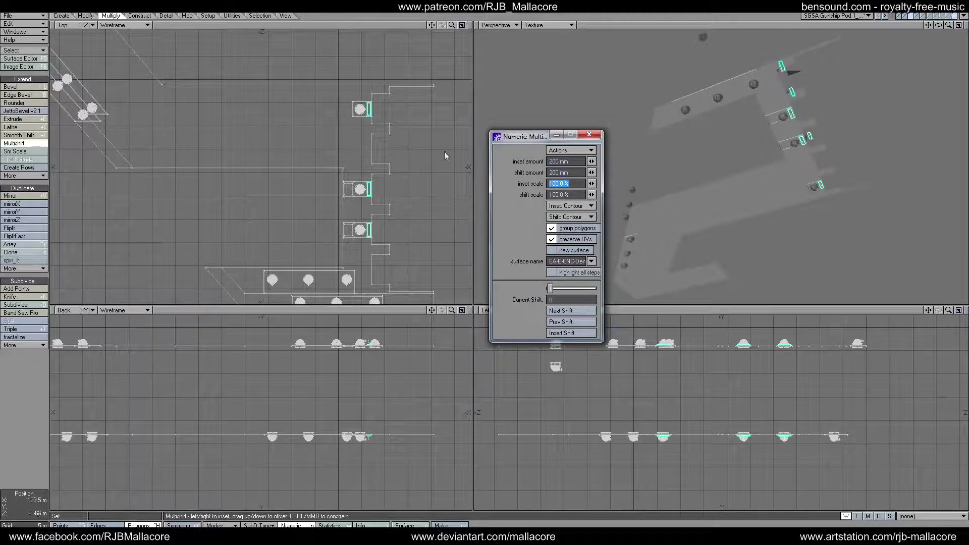
left_click(589, 135)
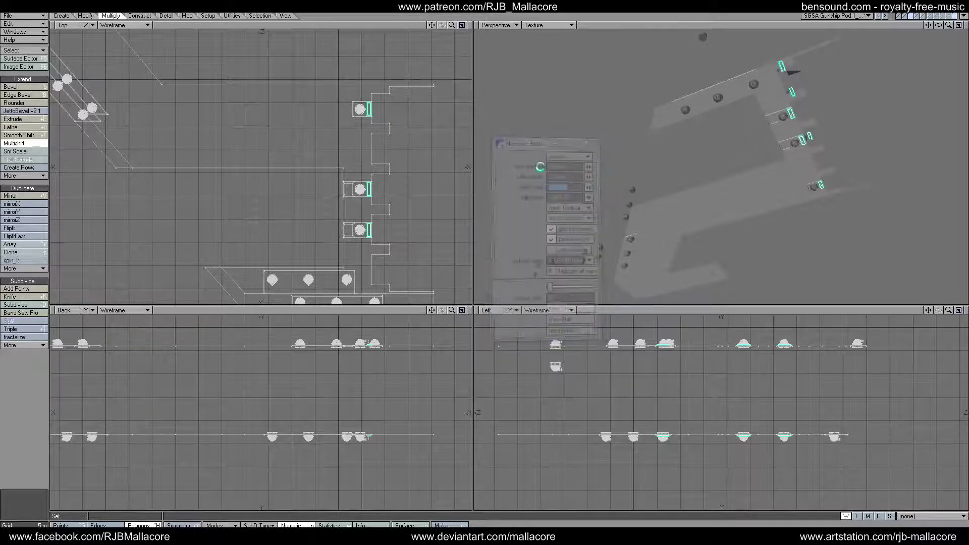
left_click(33, 389)
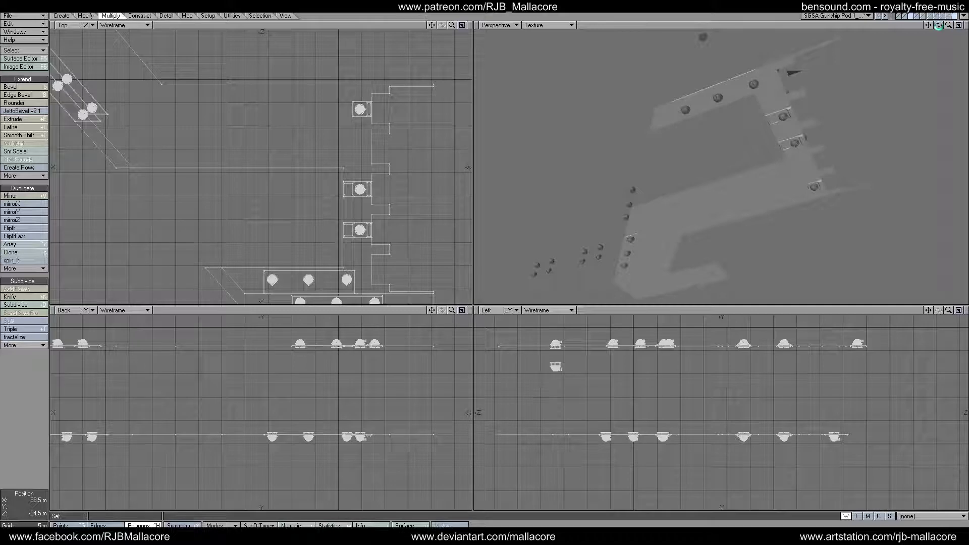
Step: Show the remaining pod layers together with the hull and turret layers and inspect the turret panels on the upper and lower sides
left_click_drag(937, 26, 938, 90)
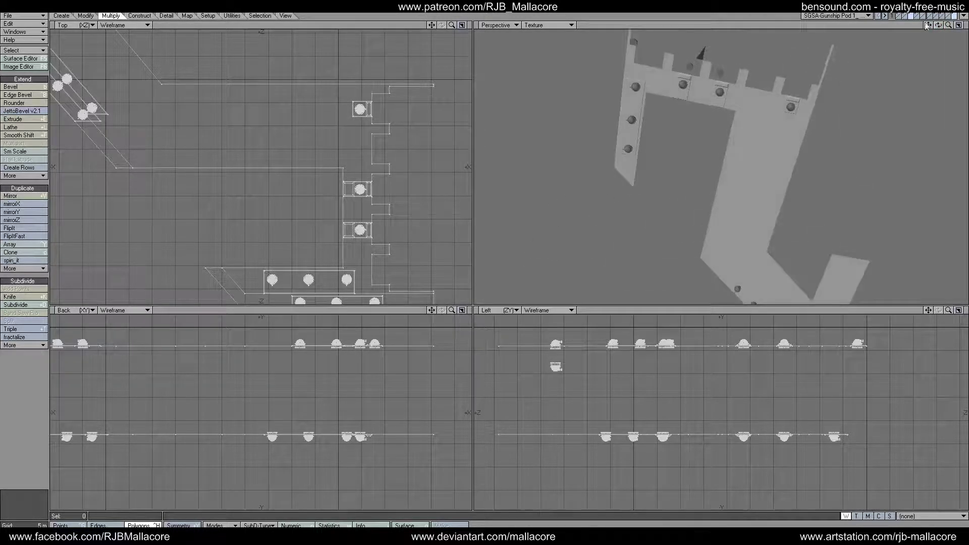
left_click(901, 17)
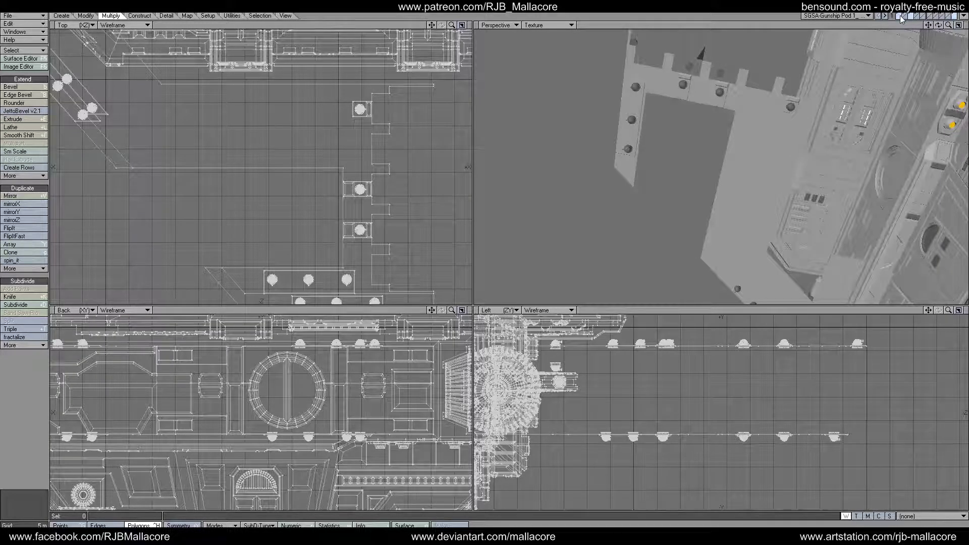
left_click(899, 16)
left_click(902, 17)
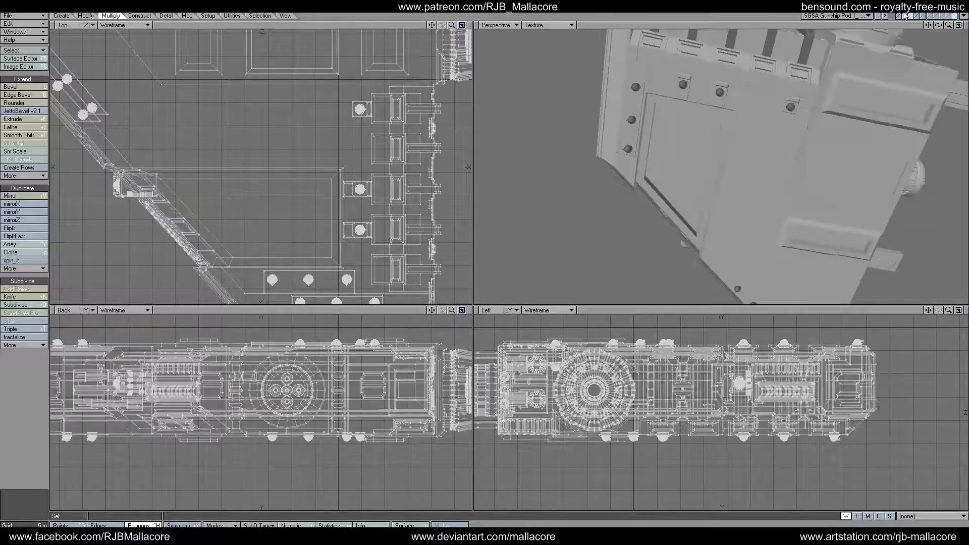
mouse_move(938, 26)
left_mouse_down()
mouse_move(948, 46)
mouse_move(933, 31)
left_mouse_up()
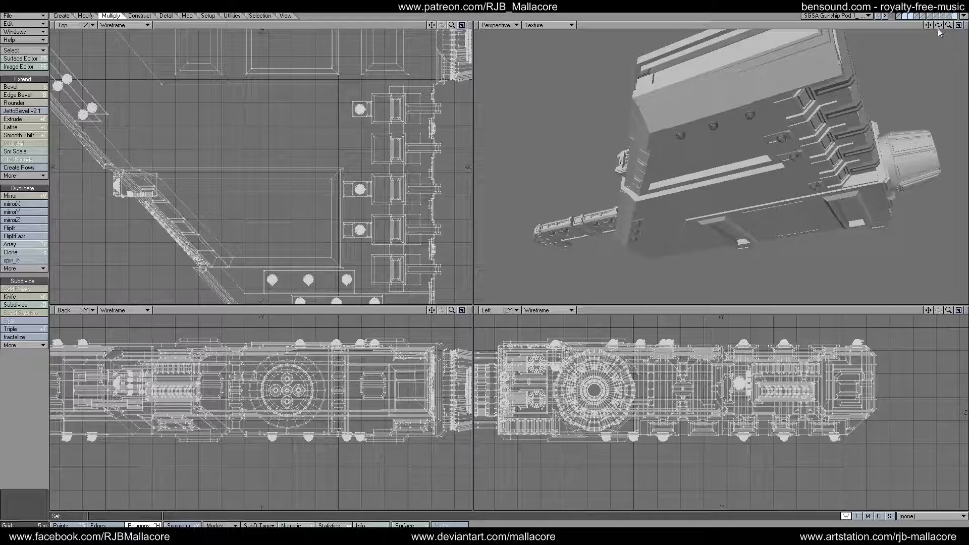
left_click_drag(938, 25, 888, 60)
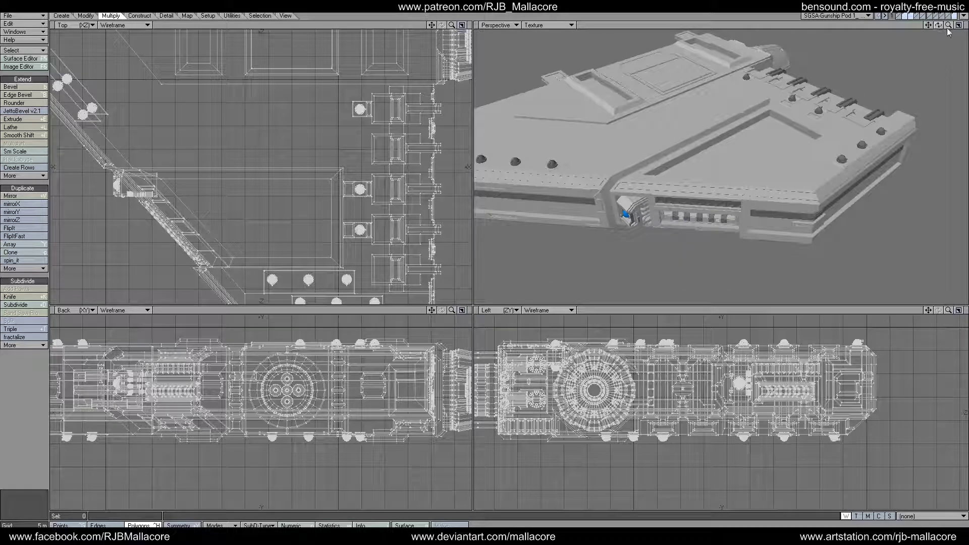
Step: Show only the first layer with the complete ship and measure its bounding box without making a box
left_click(898, 16)
key("a")
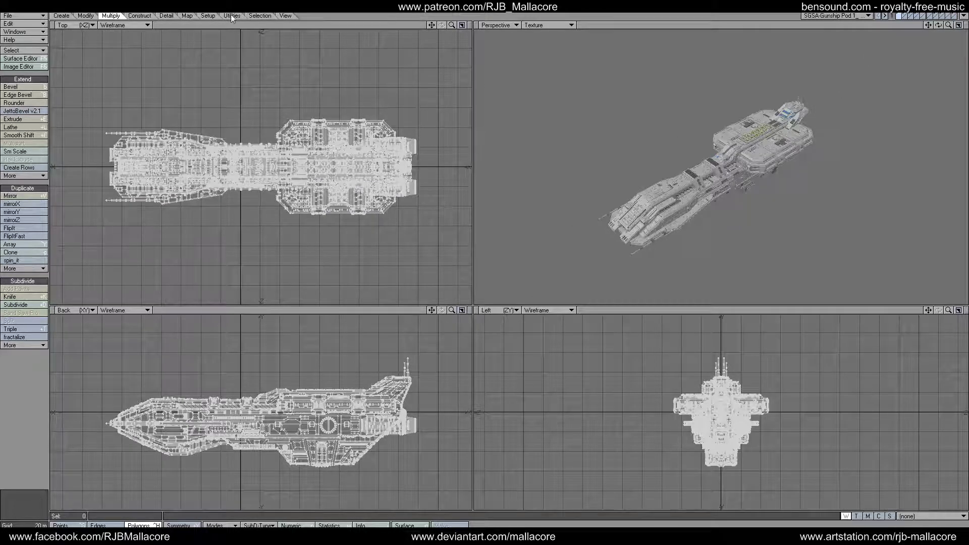
left_click(259, 15)
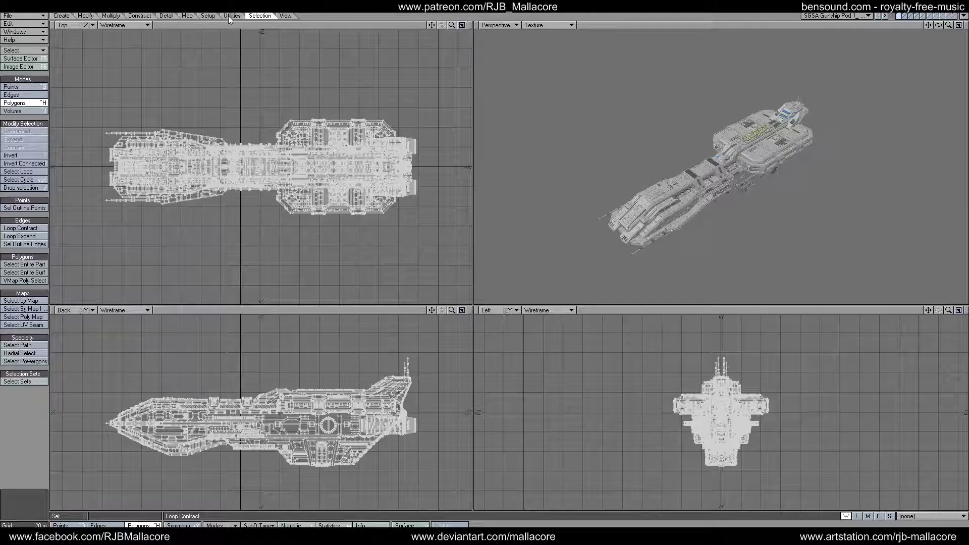
left_click(168, 16)
left_click(20, 306)
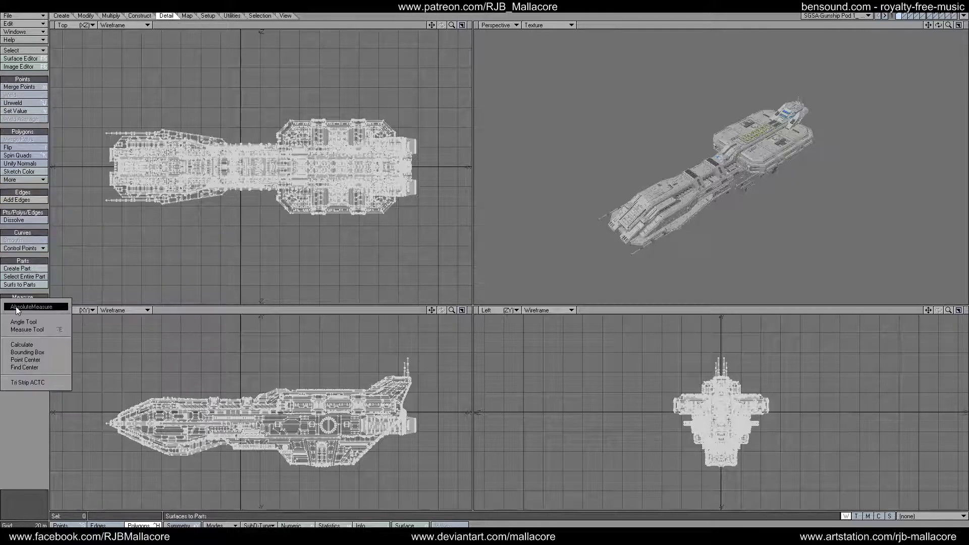
left_click(42, 352)
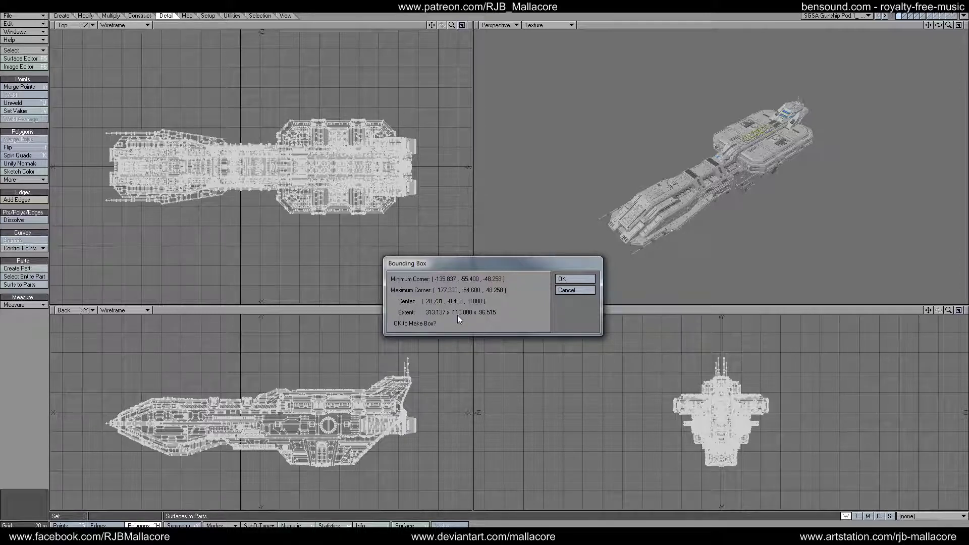
left_click(573, 291)
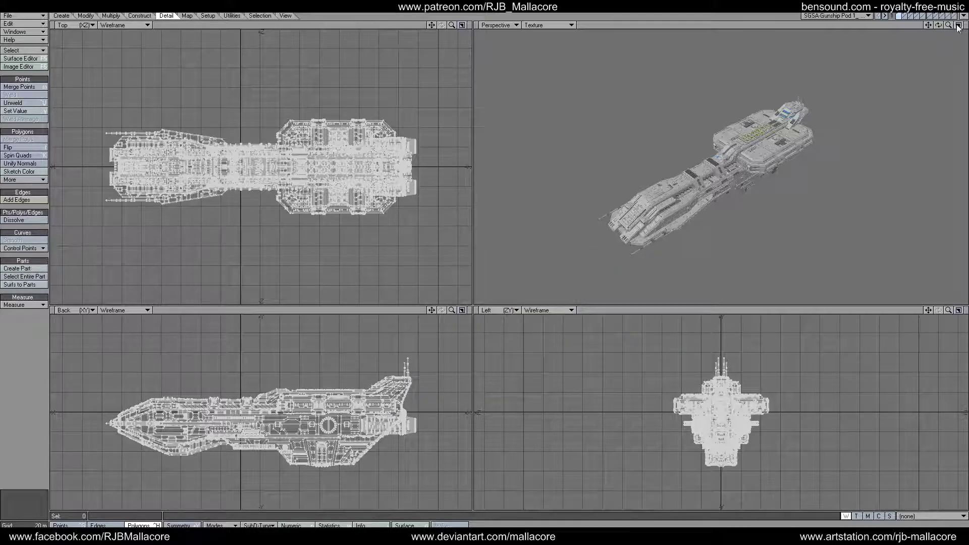
Step: Inspect the complete ship from several angles and measure the height of the upper window strip on the hull side in the Back view
mouse_move(948, 24)
left_mouse_down()
mouse_move(968, 25)
mouse_move(918, 12)
mouse_move(903, 31)
mouse_move(893, 21)
mouse_move(963, 14)
mouse_move(951, 34)
left_mouse_up()
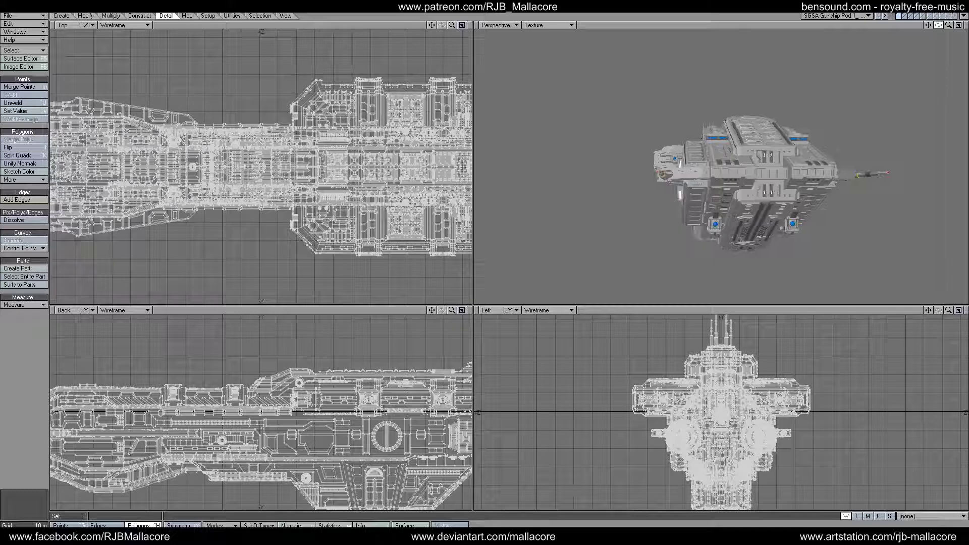
left_click_drag(868, 50, 853, 56)
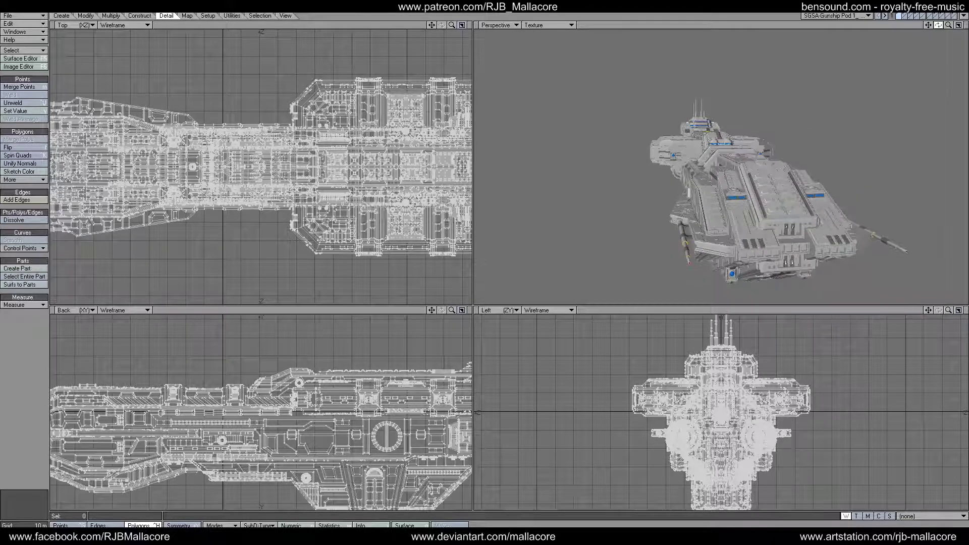
left_click_drag(938, 25, 903, 32)
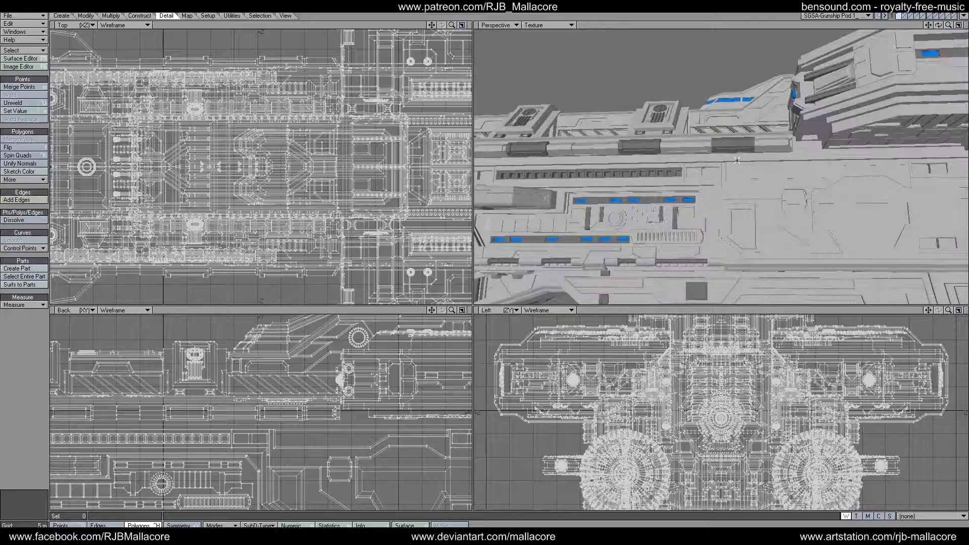
left_click(24, 305)
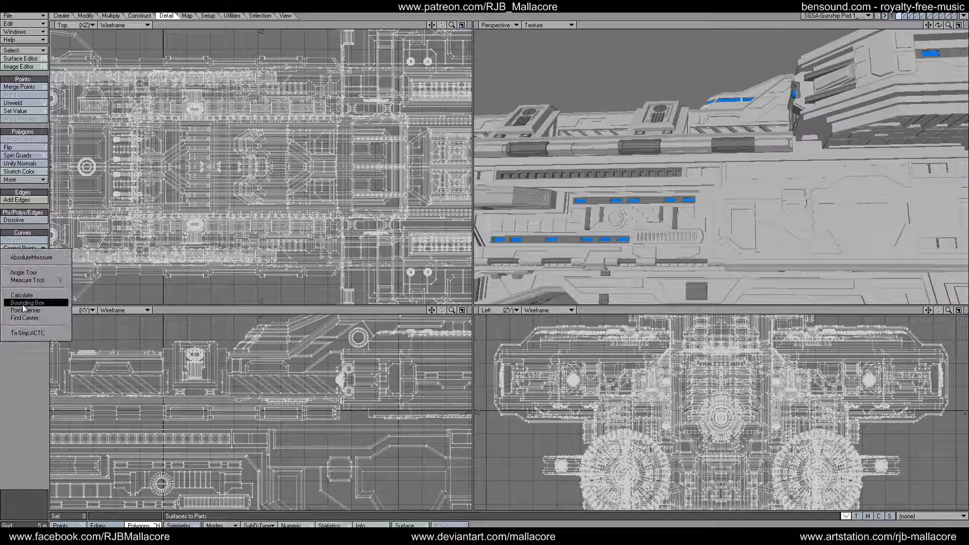
left_click(36, 280)
left_click_drag(178, 461, 177, 469)
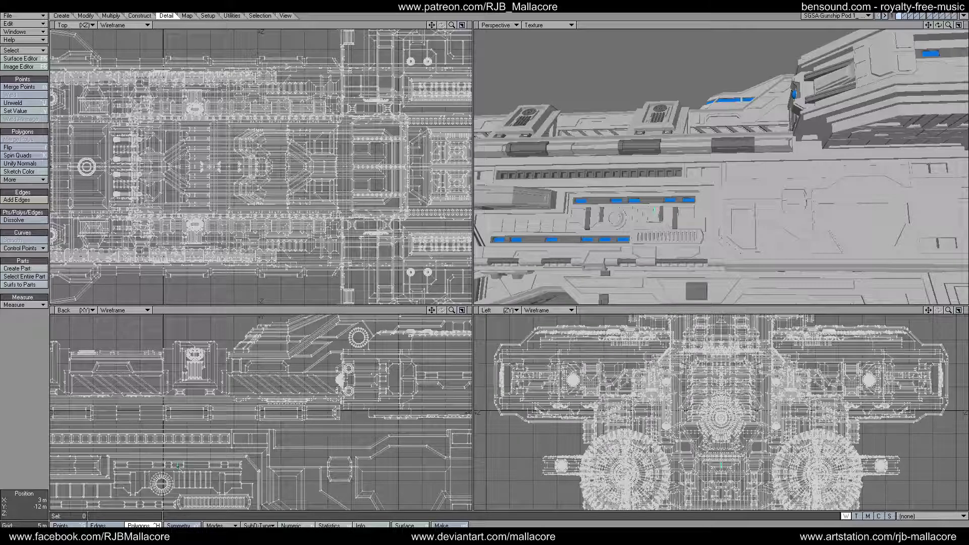
key("space")
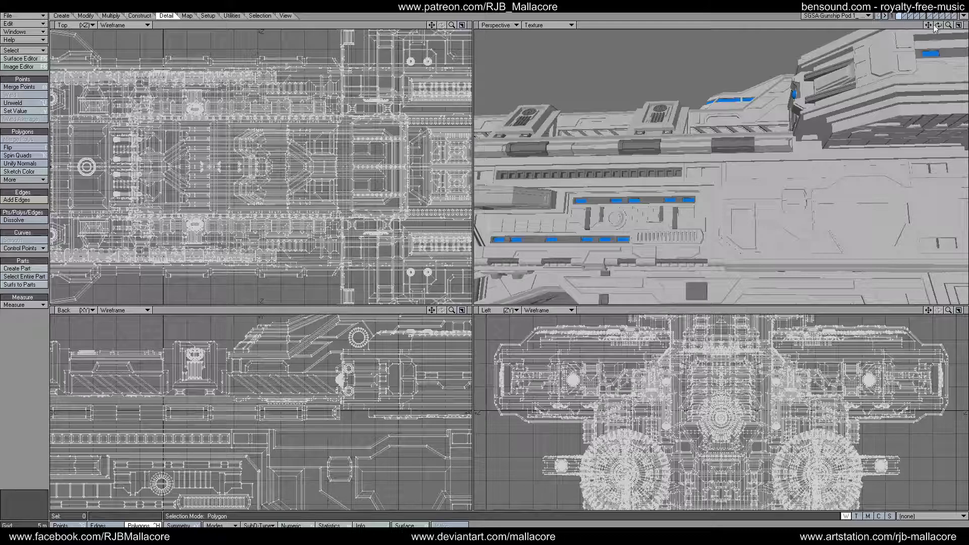
Step: Measure the height of the small blue-lit fixture at the upper pod's front corner in the Back view
left_click_drag(938, 25, 953, 63)
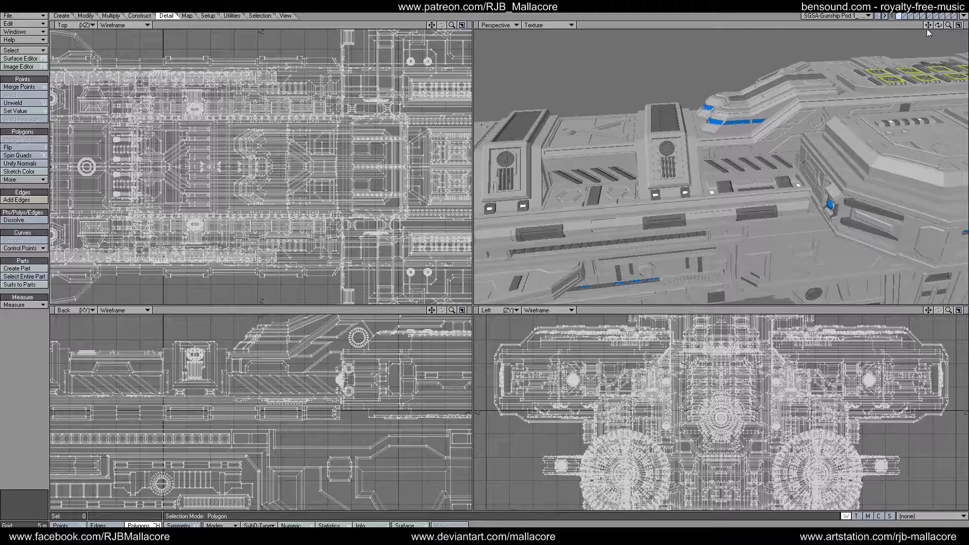
left_click_drag(927, 25, 885, 23)
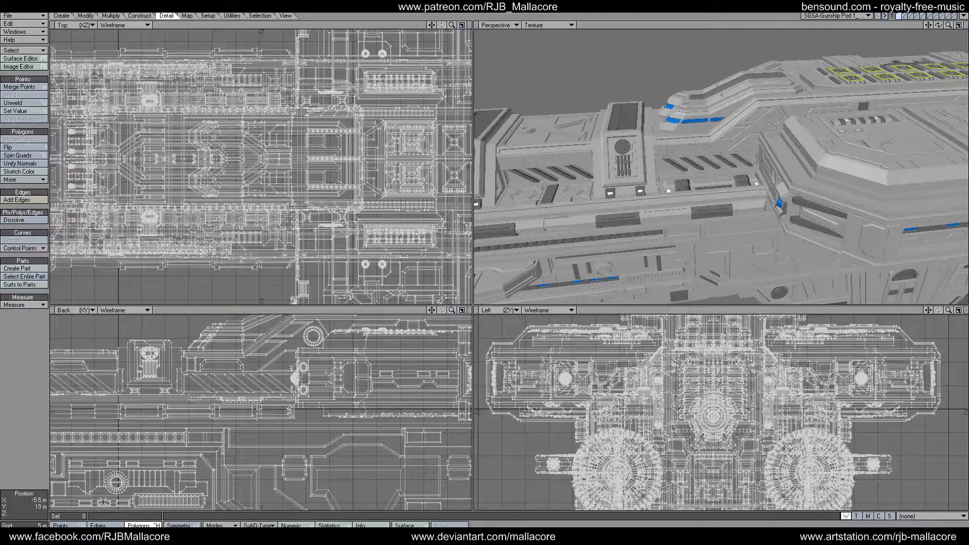
left_click(26, 305)
left_click(25, 306)
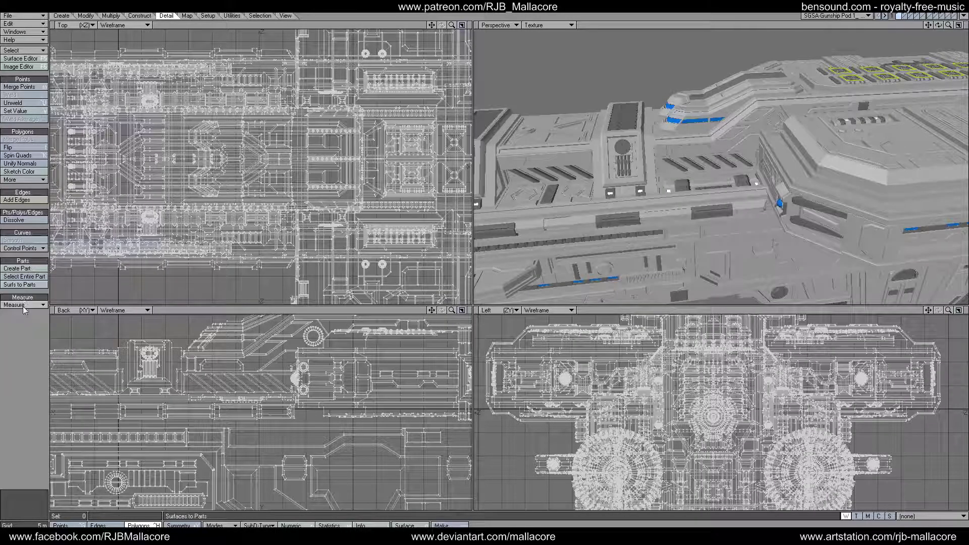
left_click_drag(296, 372, 297, 389)
key("space")
Step: Show only the turret layer and measure the height of one upper single turret in the Back view
left_click(955, 15)
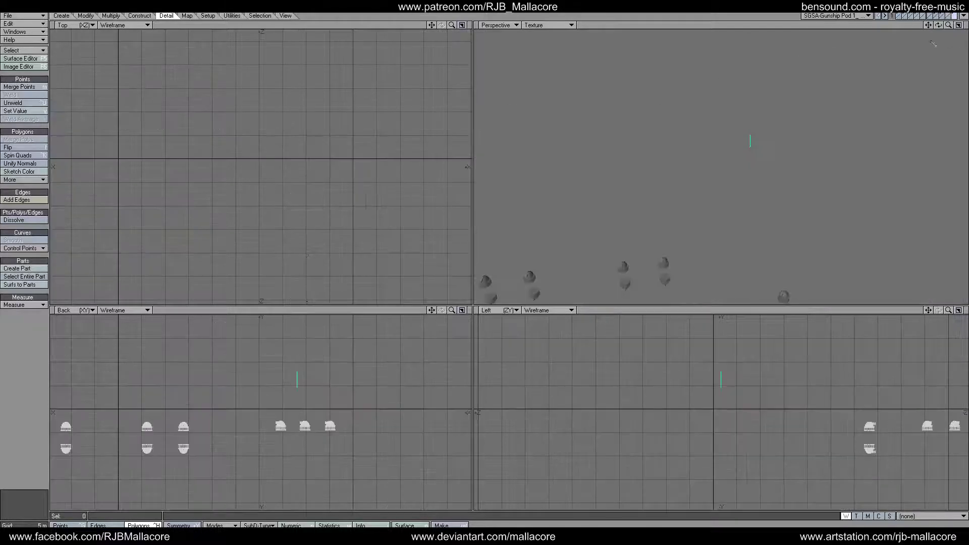
left_click_drag(431, 25, 454, 4)
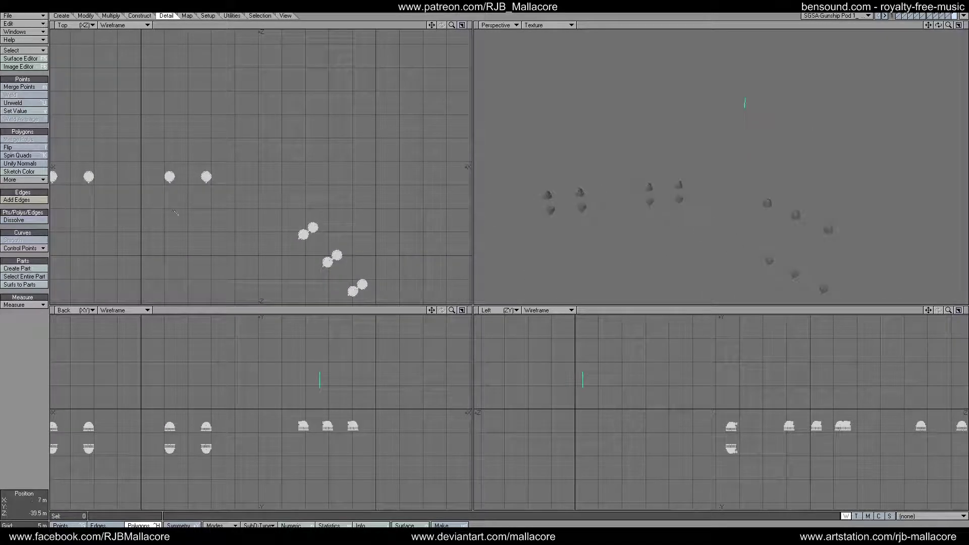
left_click_drag(175, 213, 213, 178)
left_click(26, 370)
left_click(11, 433)
left_click_drag(207, 422, 209, 432)
key("space")
Step: Measure a single turret lengthwise from its dome to the gun's muzzle in the Top view
left_click_drag(452, 25, 475, 27)
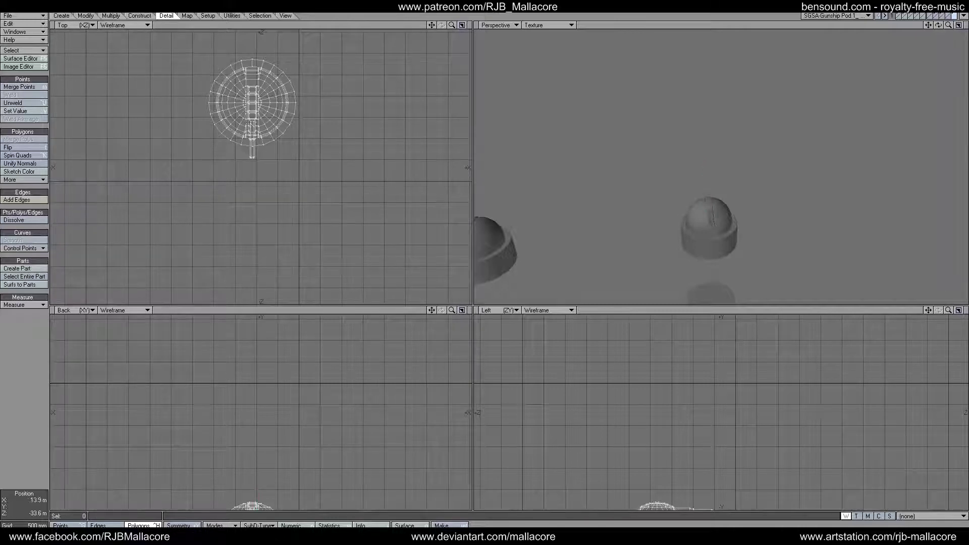
left_click_drag(252, 121, 253, 162)
left_click(30, 342)
left_click_drag(253, 104, 254, 162)
left_click_drag(253, 162, 253, 162)
left_click_drag(254, 162, 252, 161)
left_click(38, 350)
Step: Examine the second layer's detailed pod parts, the third layer's flat hull panels and the first layer's complete ship separately
left_click_drag(451, 24, 400, 58)
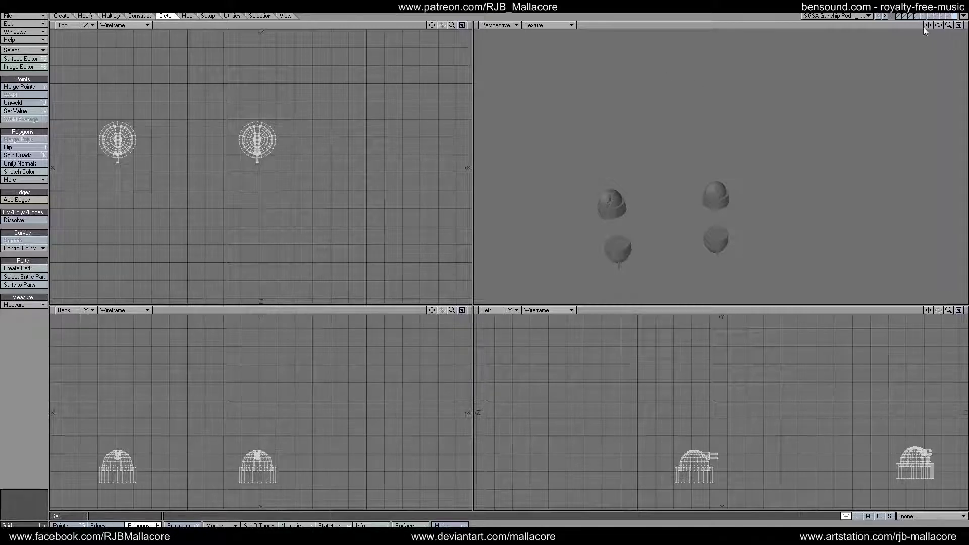
mouse_move(948, 26)
left_mouse_down()
mouse_move(966, 26)
mouse_move(948, 27)
left_mouse_up()
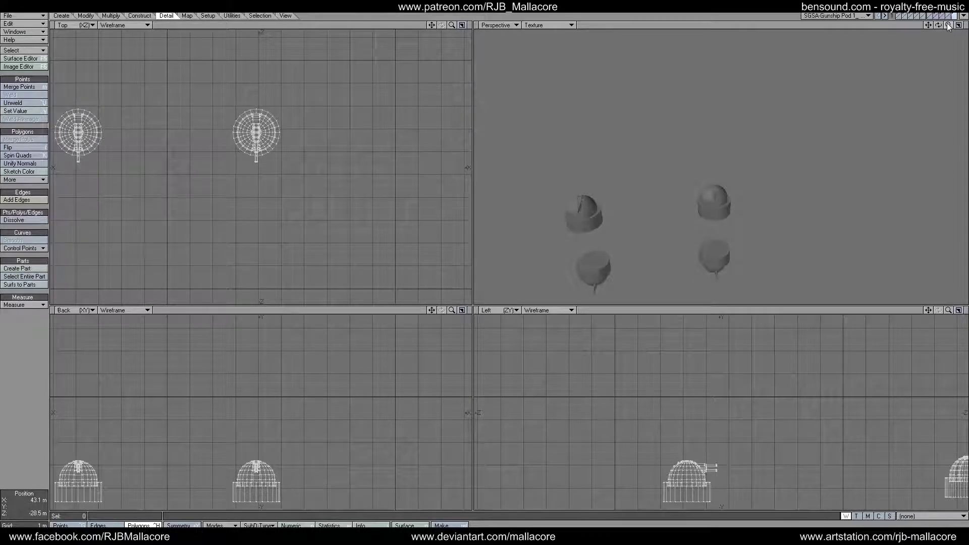
left_click(907, 15)
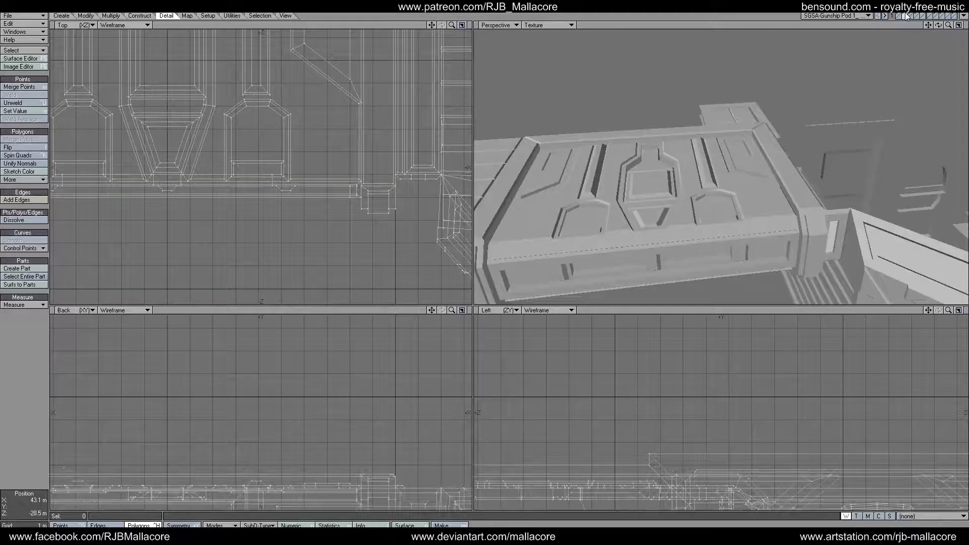
left_click_drag(947, 25, 939, 21)
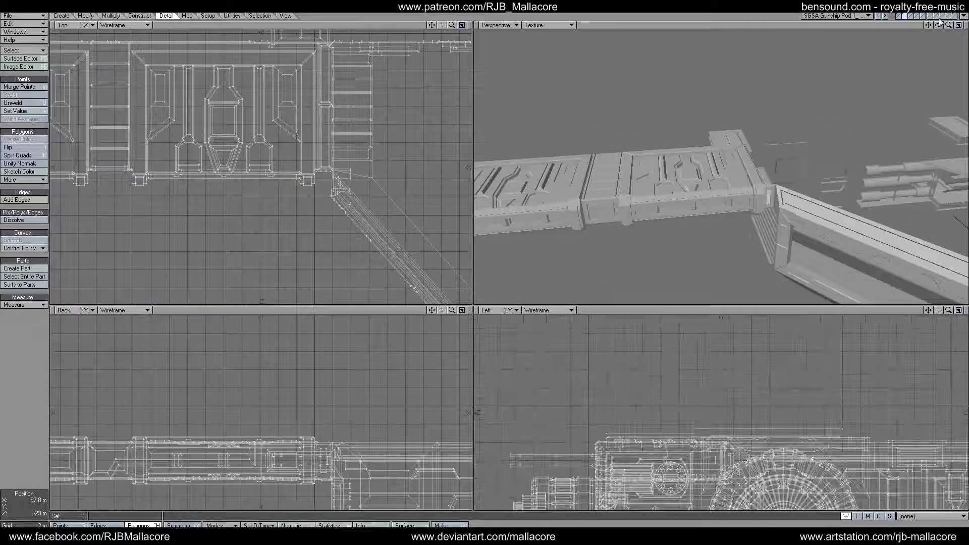
left_click(912, 15)
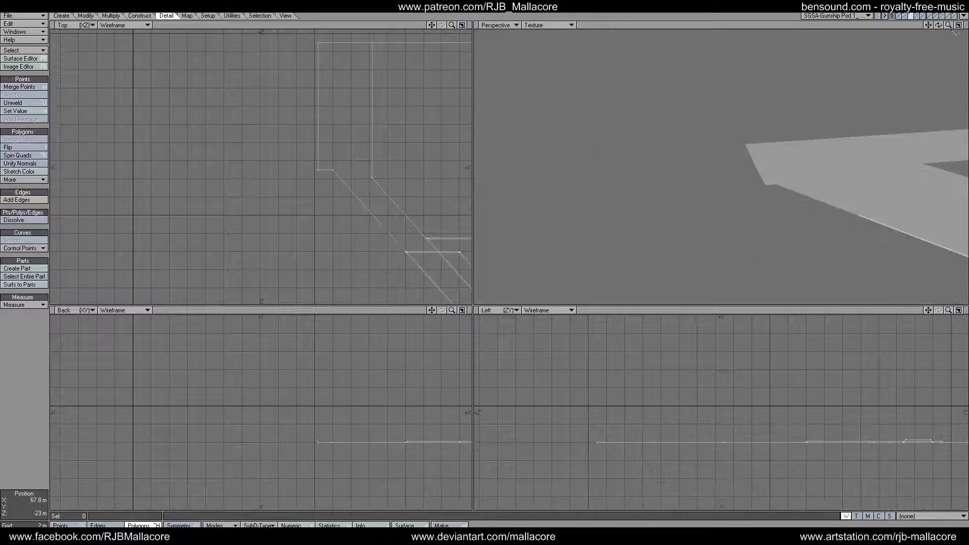
left_click_drag(947, 25, 947, 24)
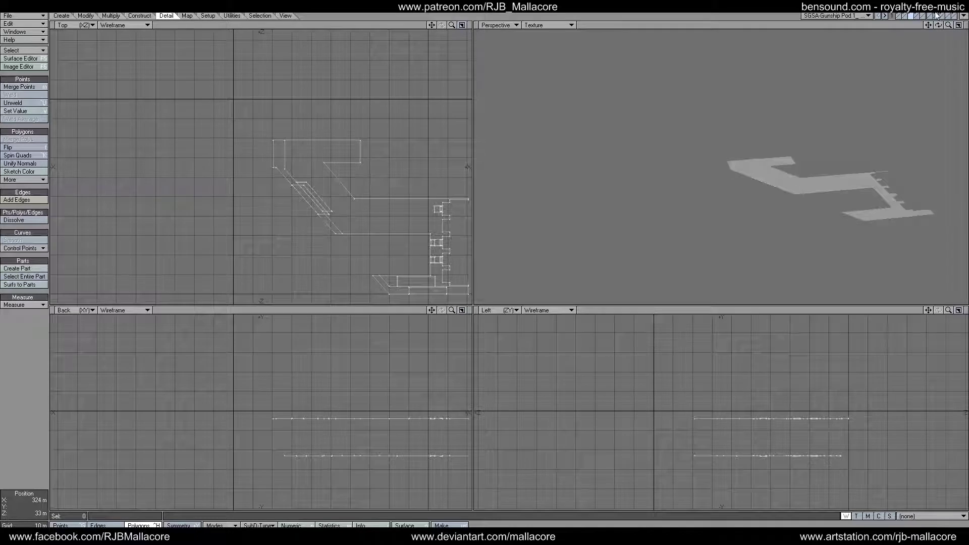
left_click(902, 16)
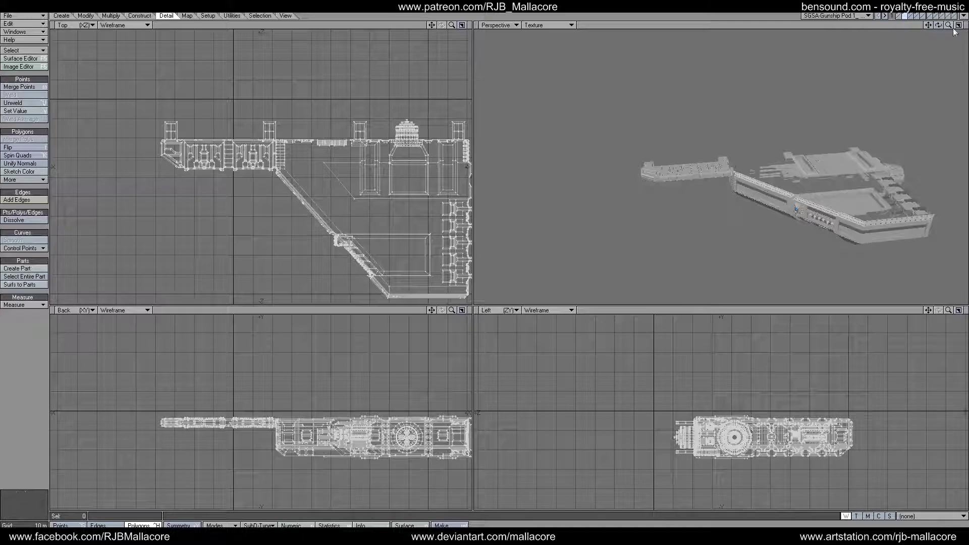
left_click_drag(948, 25, 904, 18)
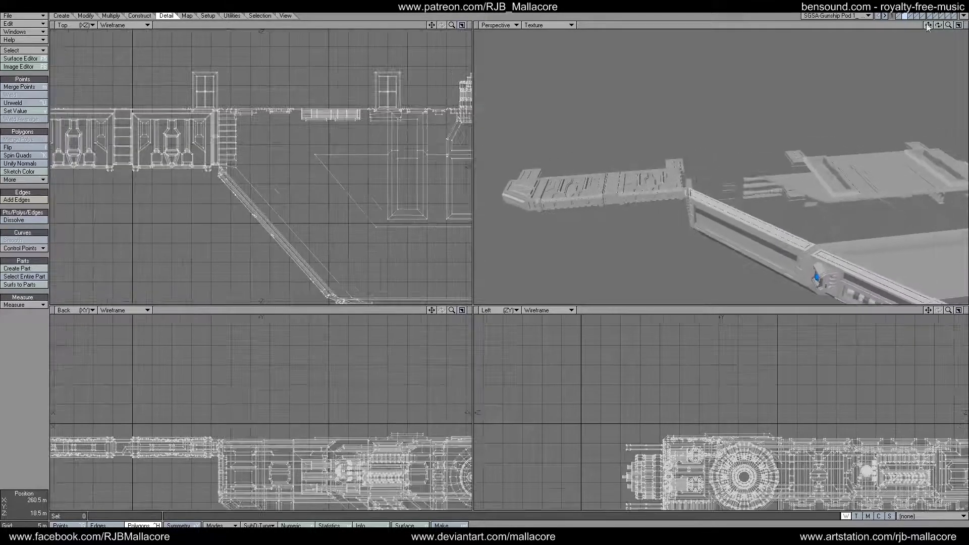
left_click(903, 17)
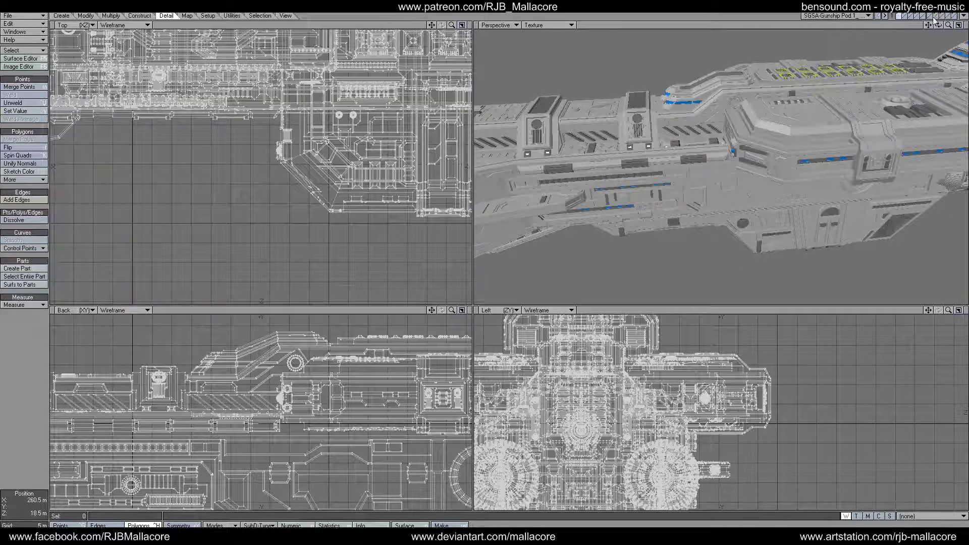
Step: Show the turret layer together with the second layer's pod parts and inspect the turret placement from several angles
left_click(954, 15)
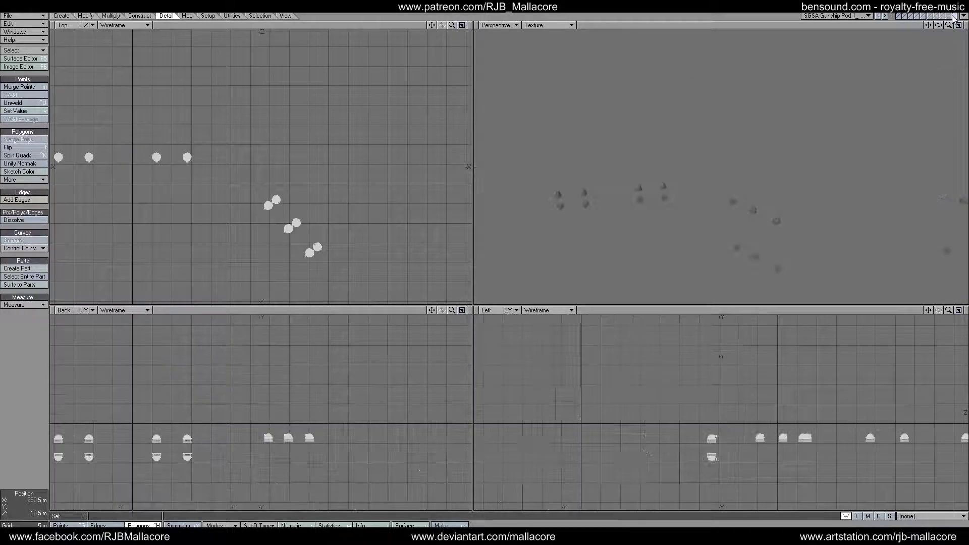
left_click(905, 19)
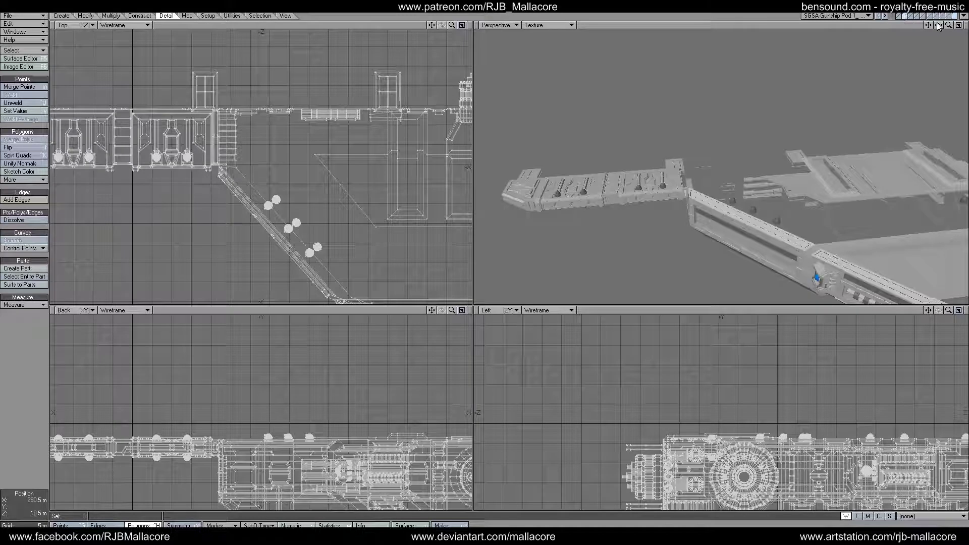
key("a")
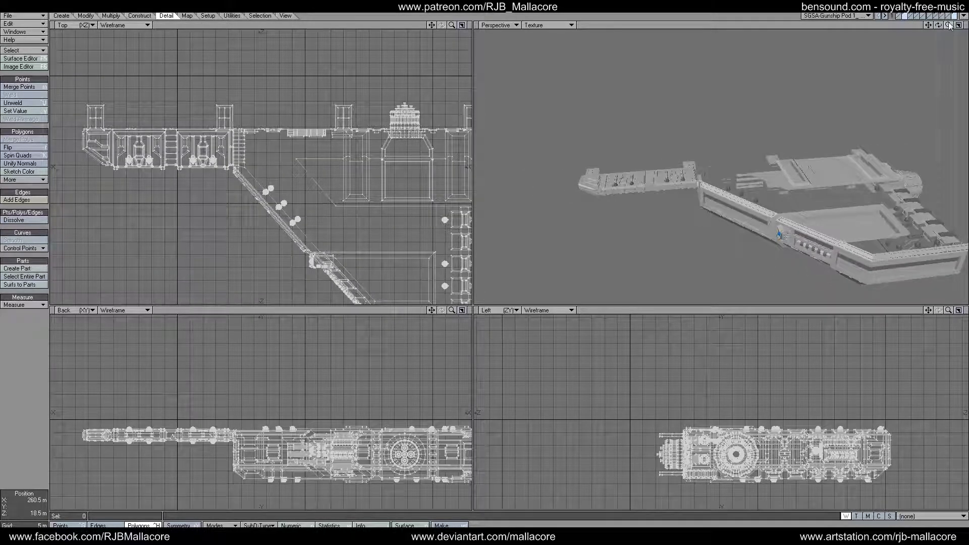
left_click_drag(948, 27, 936, 31)
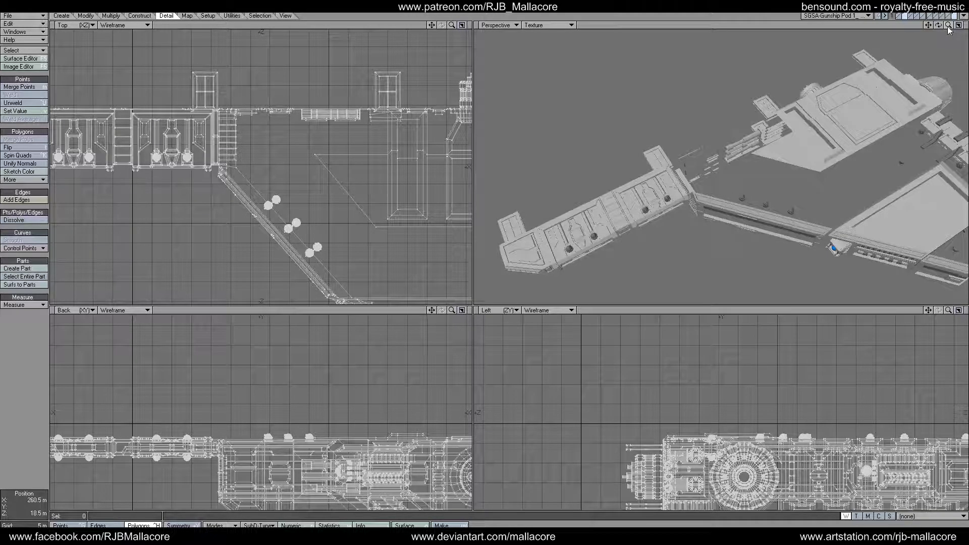
left_click_drag(948, 27, 940, 29)
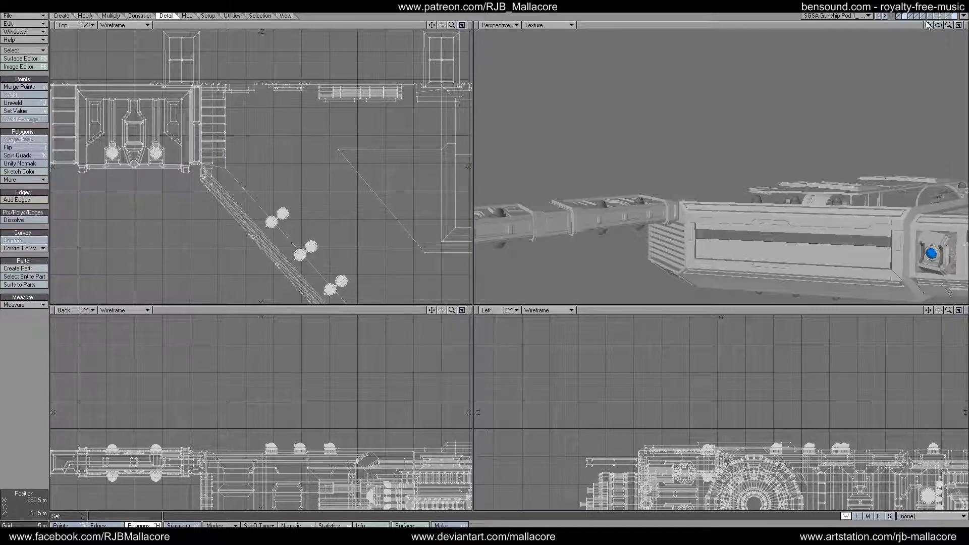
left_click_drag(937, 27, 941, 28)
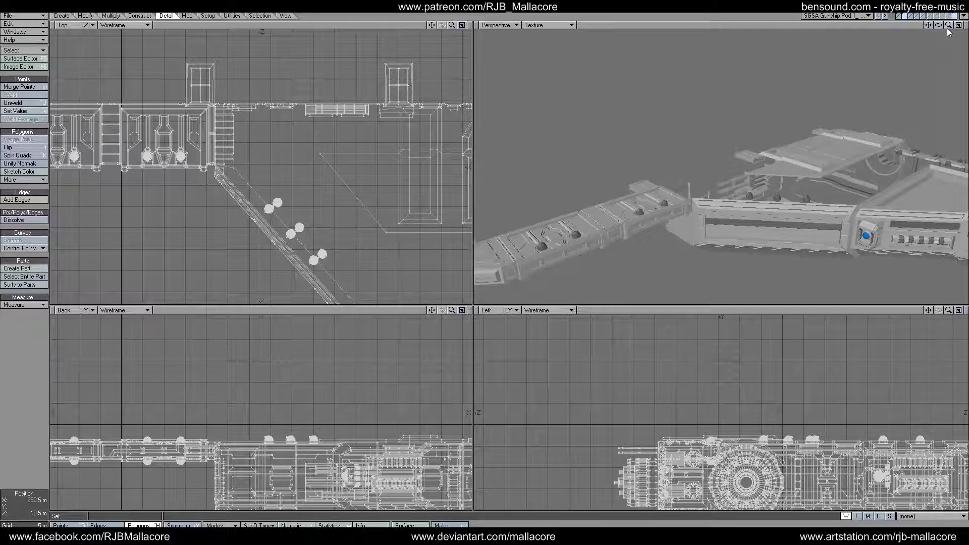
left_click_drag(948, 26, 949, 28)
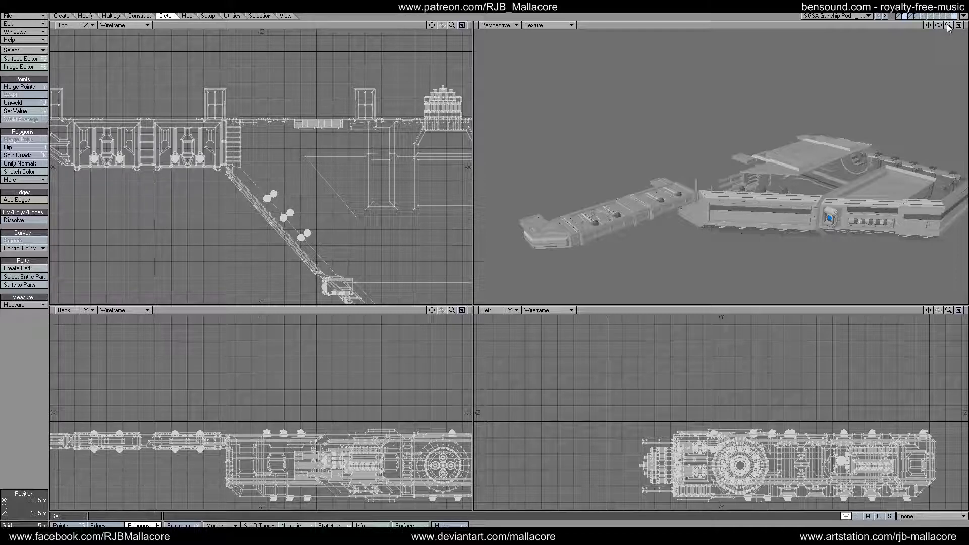
left_click_drag(947, 25, 922, 27)
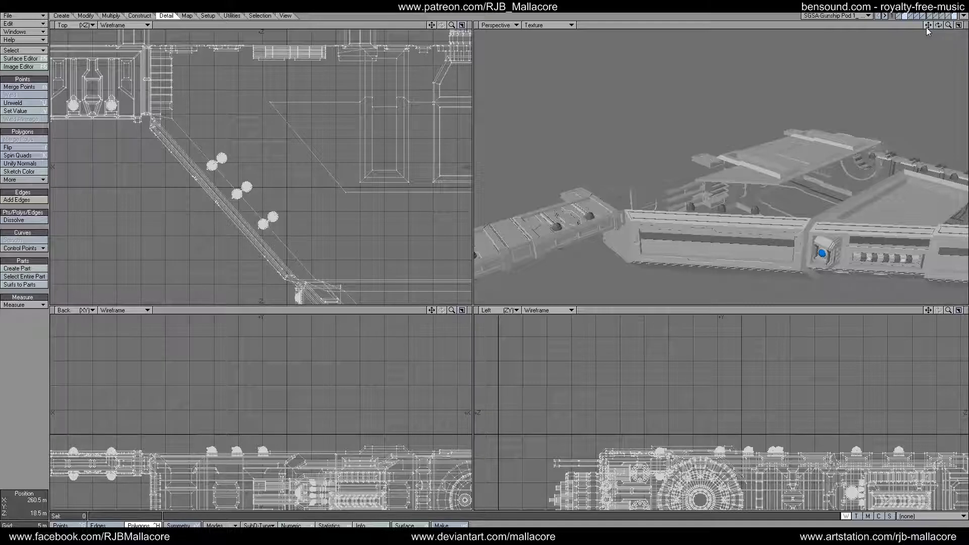
Step: Examine the third layer's flat hull panels alone and compare them with the second layer's pod parts and the complete ship
left_click(910, 15)
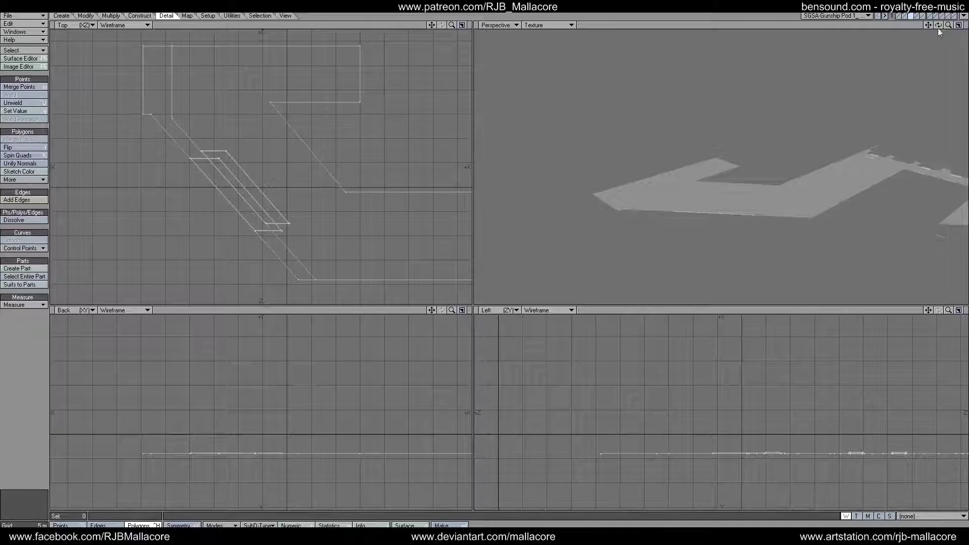
left_click_drag(929, 24, 827, 25)
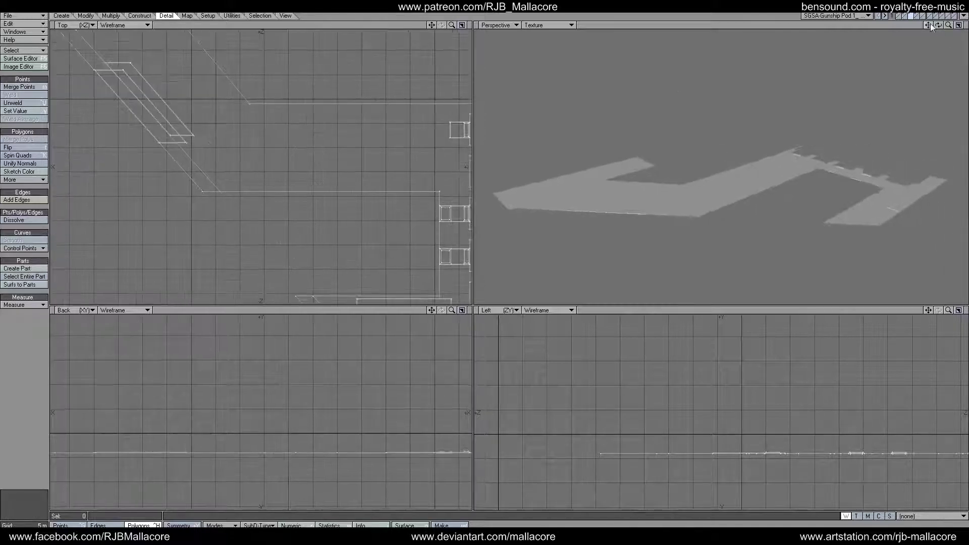
left_click_drag(938, 25, 914, 44)
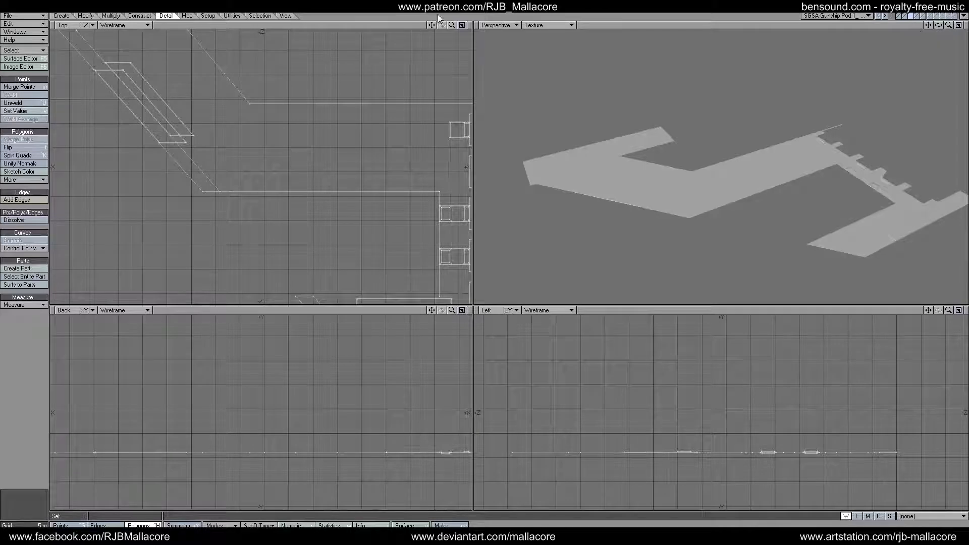
left_click_drag(431, 25, 306, 1)
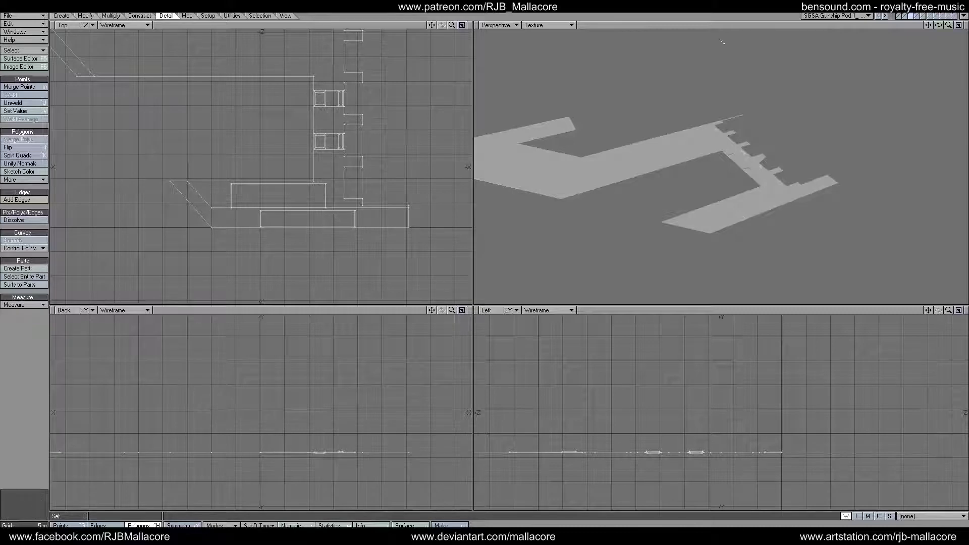
left_click(906, 17)
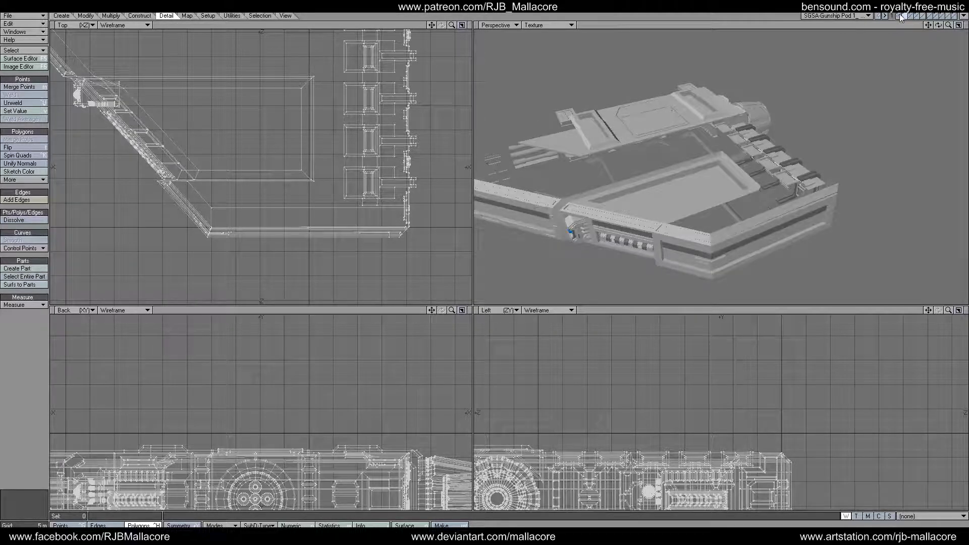
left_click(900, 15)
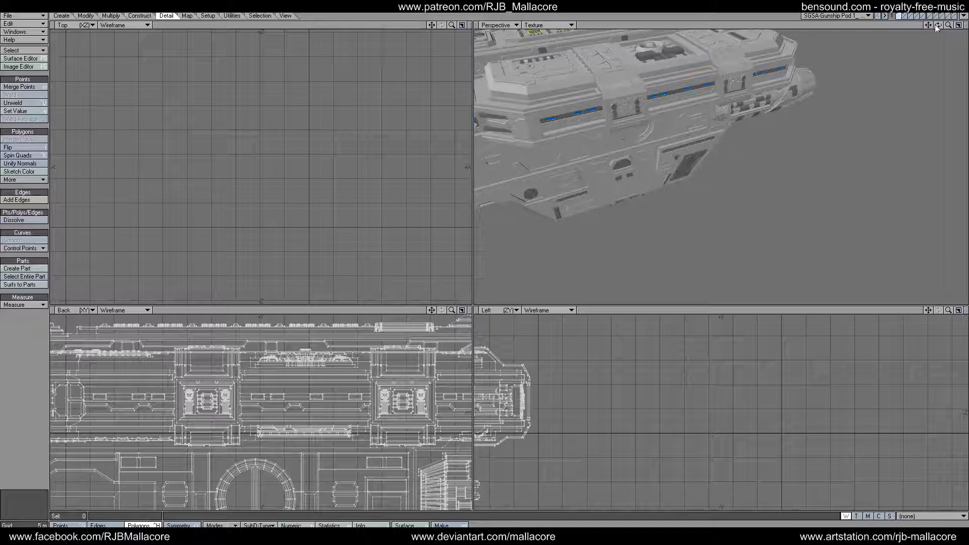
Step: Inspect the complete ship's surface details up close, and return to the third layer's flat hull panels with the turrets shown behind them
mouse_move(928, 25)
left_mouse_down()
mouse_move(951, 24)
mouse_move(928, 25)
left_mouse_up()
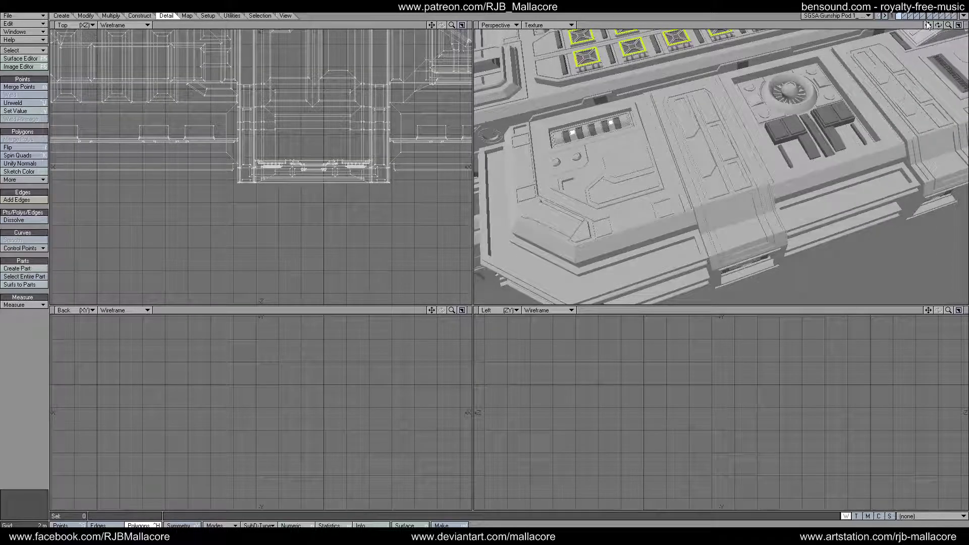
left_click_drag(937, 25, 925, 21)
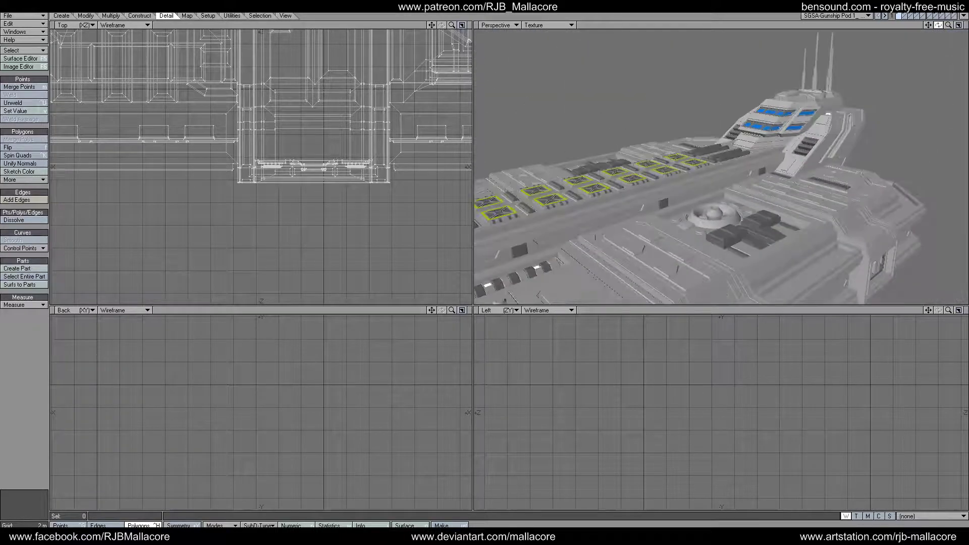
left_click(912, 16)
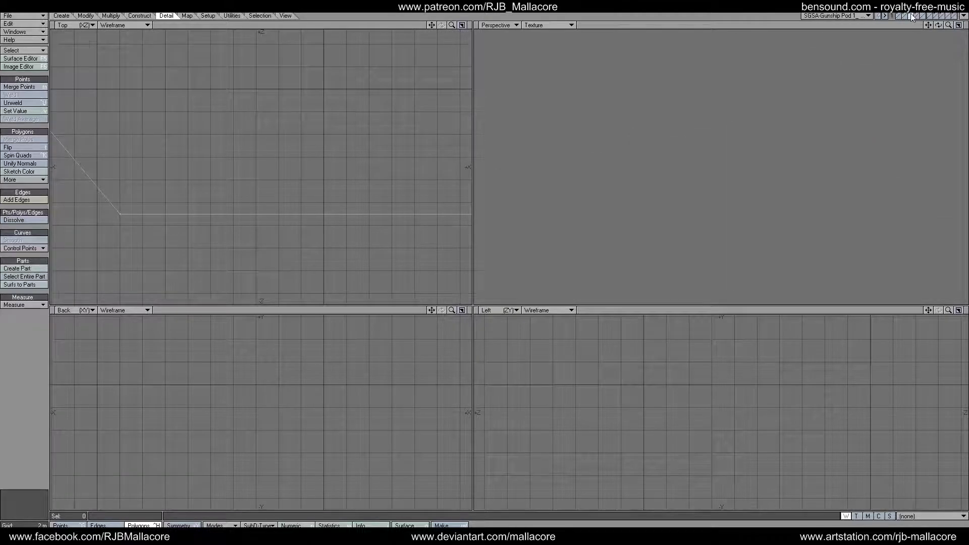
key("a")
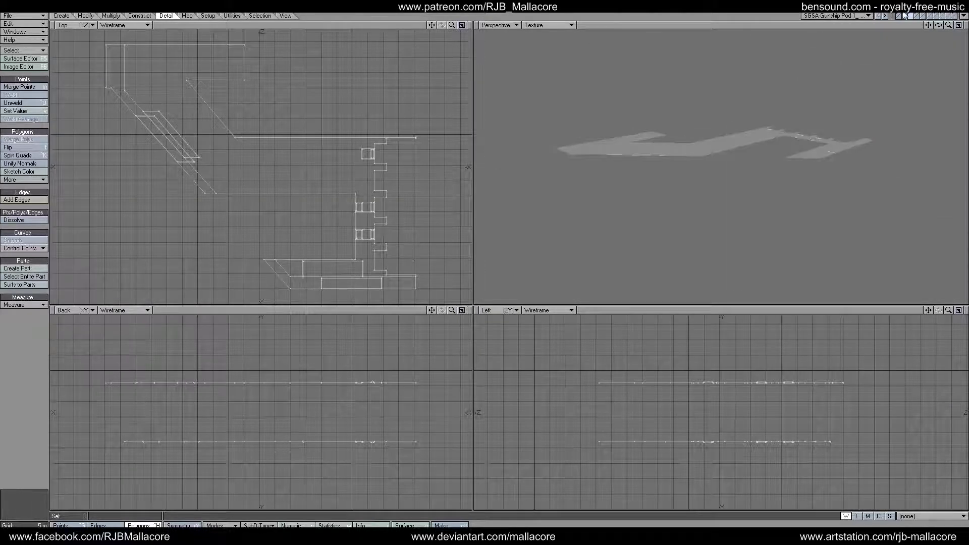
left_click(954, 17)
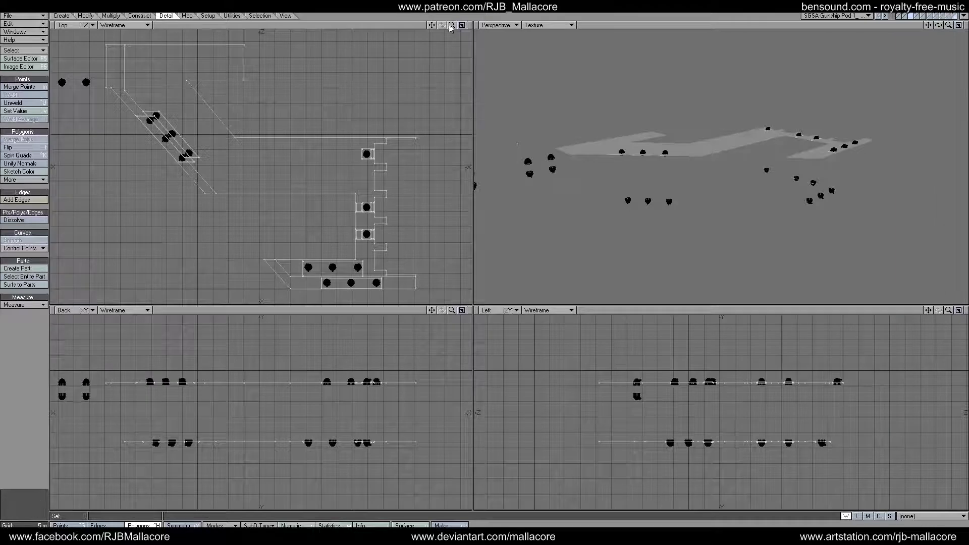
Step: Knife the outer three-turret strip crosswise in the Top view at both ends of the gap between the first and second turrets
left_click_drag(451, 25, 502, 24)
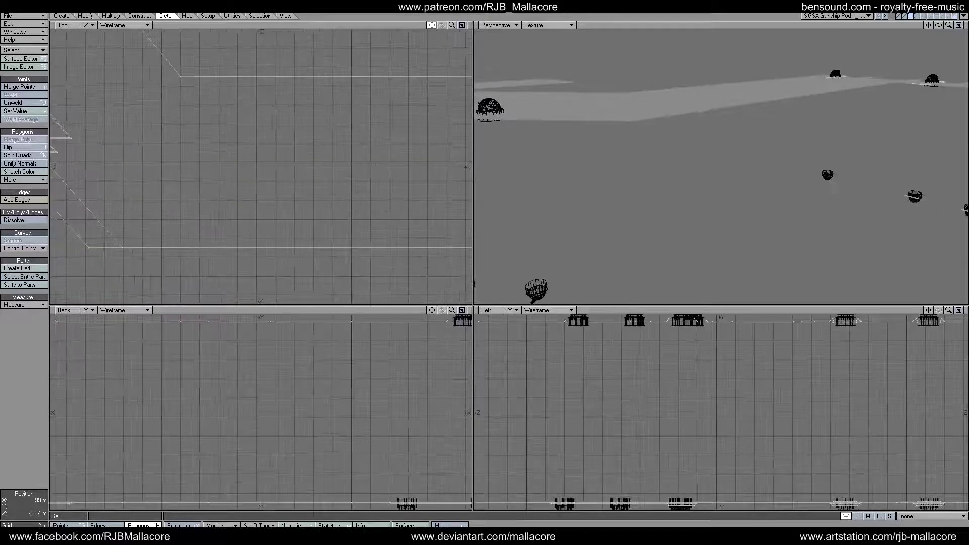
left_click_drag(432, 25, 230, 2)
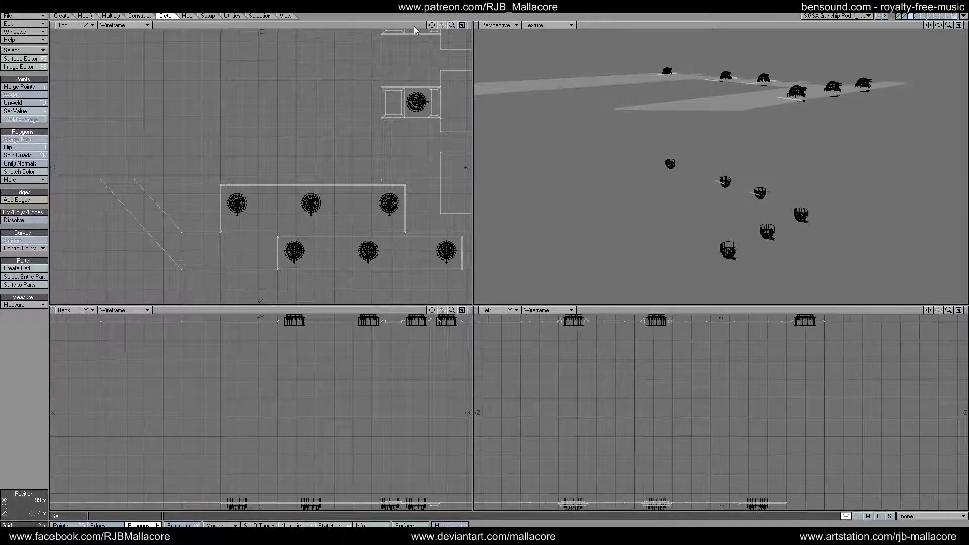
left_click(151, 524)
left_click_drag(938, 27, 887, 80)
left_click(836, 136)
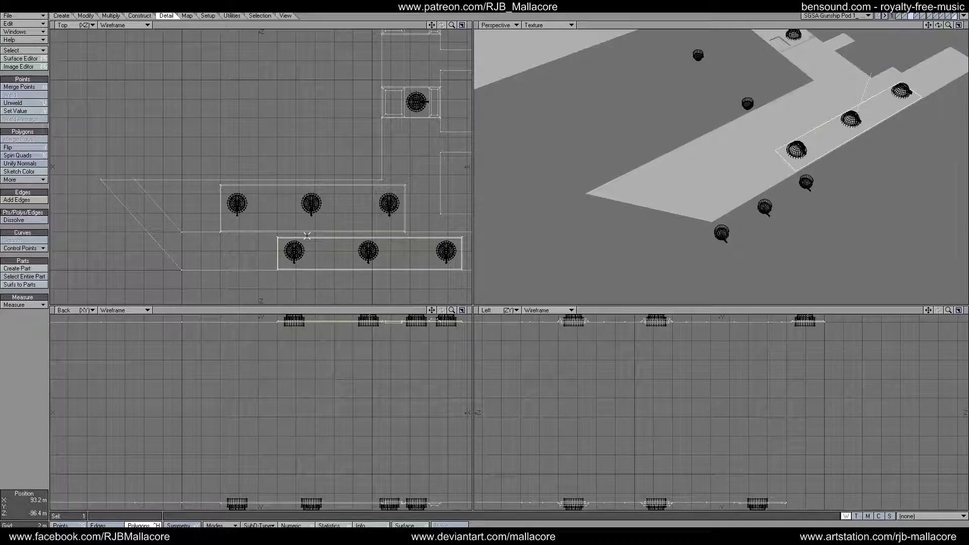
left_click(108, 15)
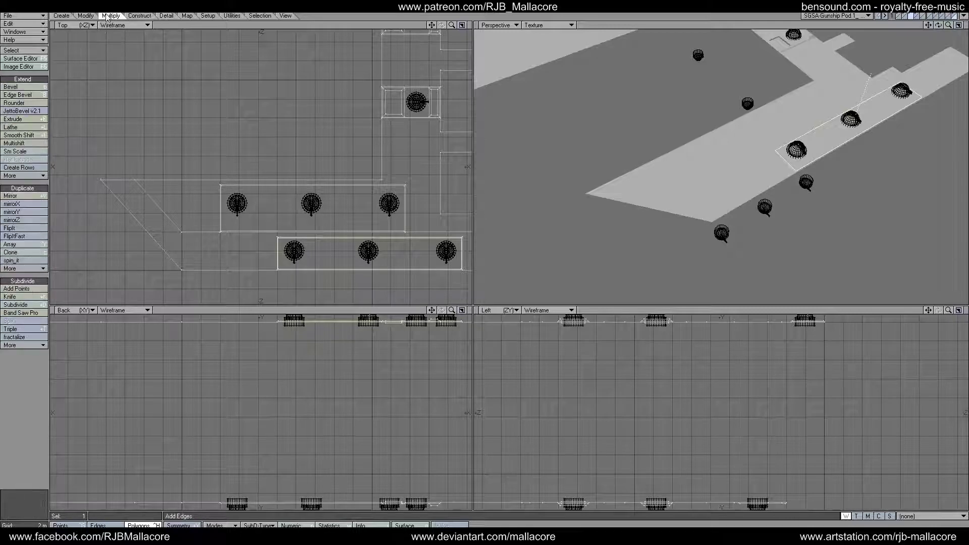
left_click(15, 297)
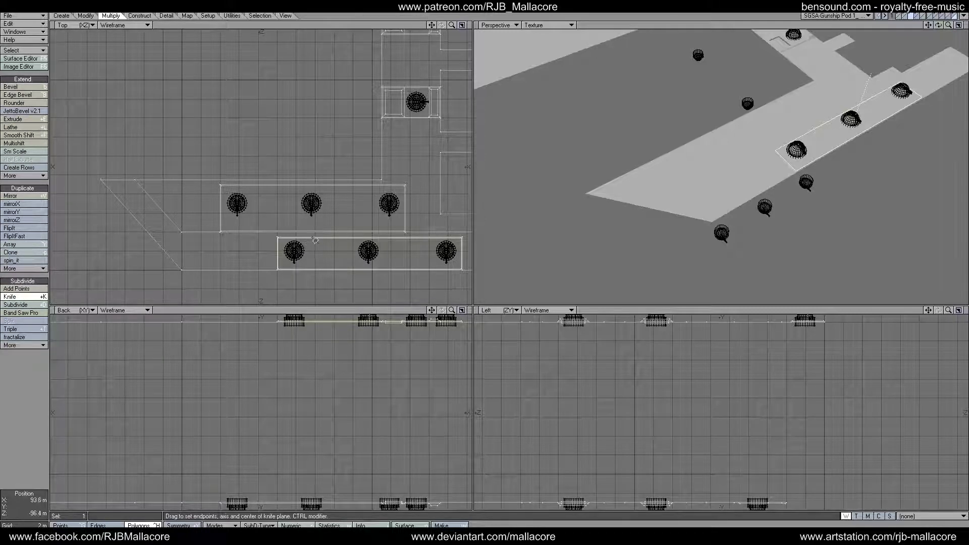
left_click_drag(310, 233, 311, 281)
left_click_drag(312, 238, 314, 239)
left_click(42, 297)
left_click(42, 297)
left_click_drag(352, 234, 356, 276)
left_click_drag(352, 234, 356, 237)
key("space")
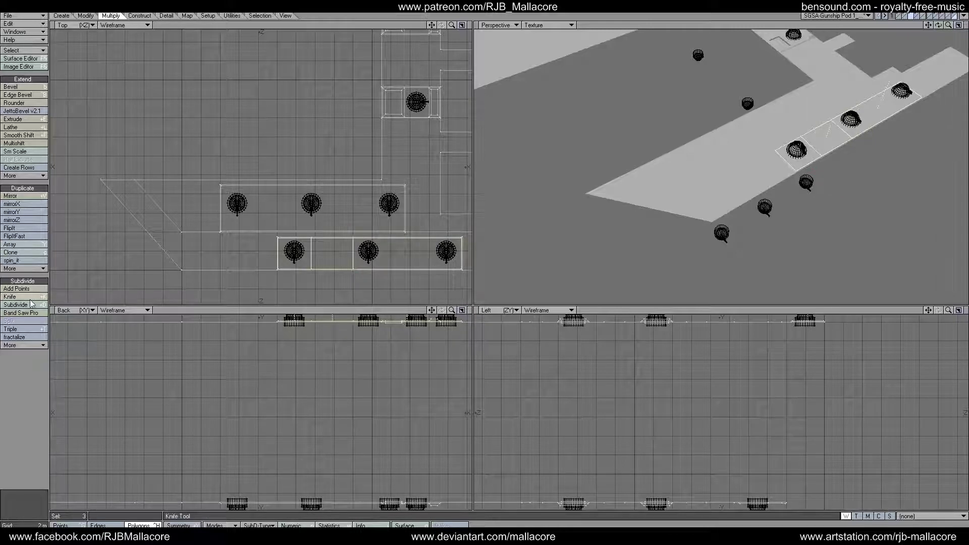
Step: Knife the same strip crosswise at both ends of the gap between the second and third turrets
left_click(34, 298)
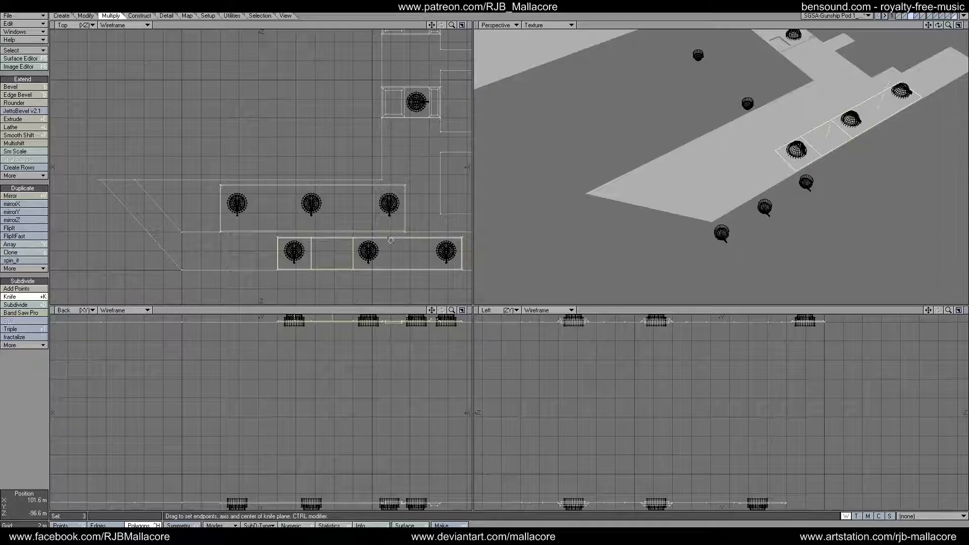
left_click_drag(383, 235, 385, 278)
key("space")
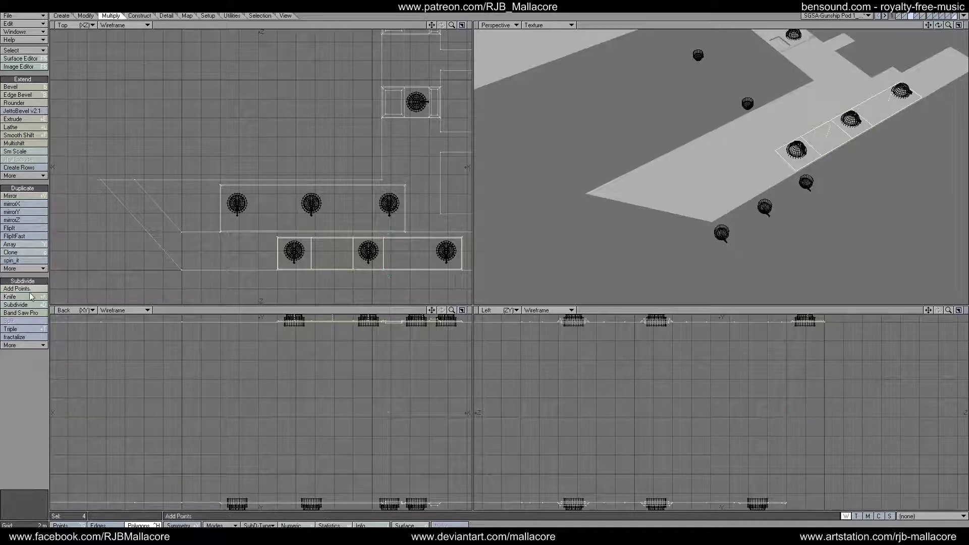
left_click(31, 298)
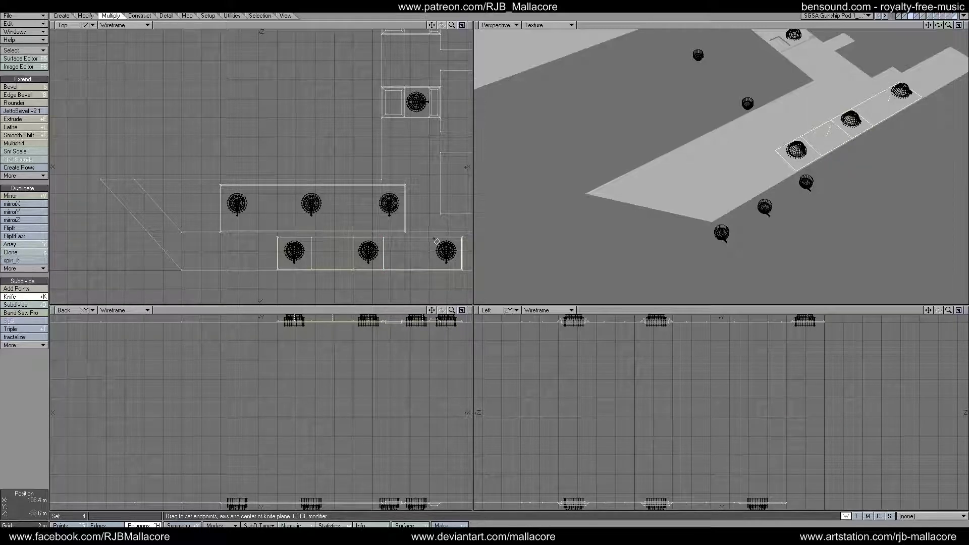
left_click_drag(431, 236, 430, 276)
key("space")
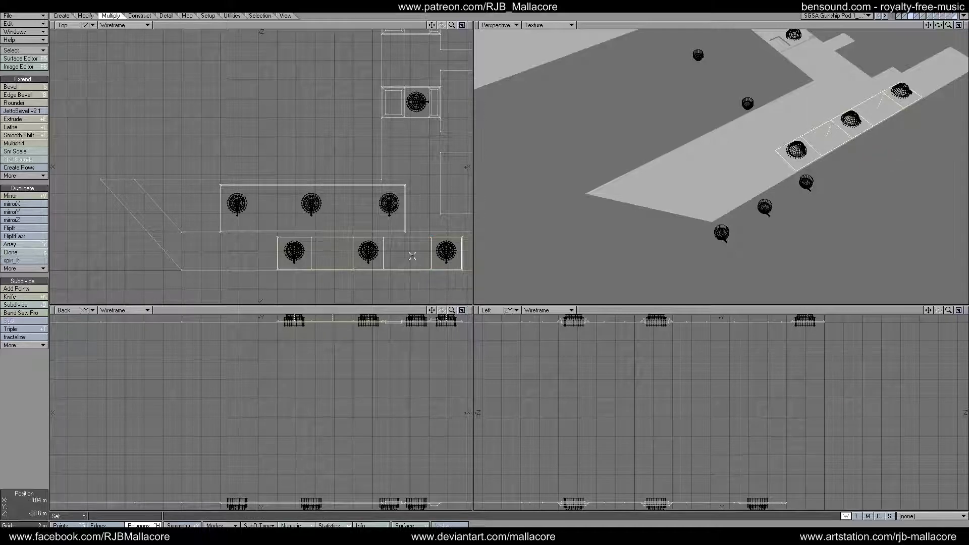
Step: Keep only the two panels between the turrets selected and inset them 500 mm with Multishift
left_click_drag(369, 264, 367, 284)
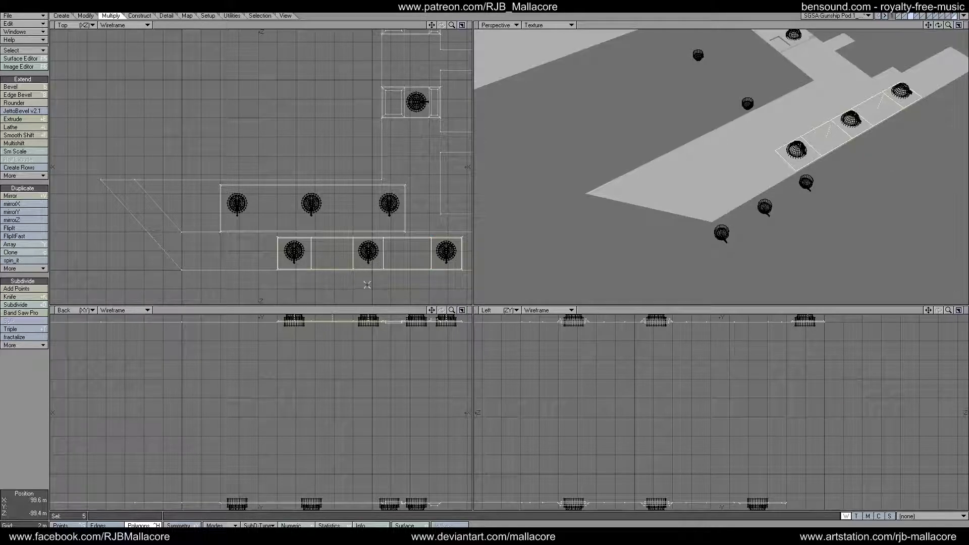
left_click(301, 253)
left_click(449, 267)
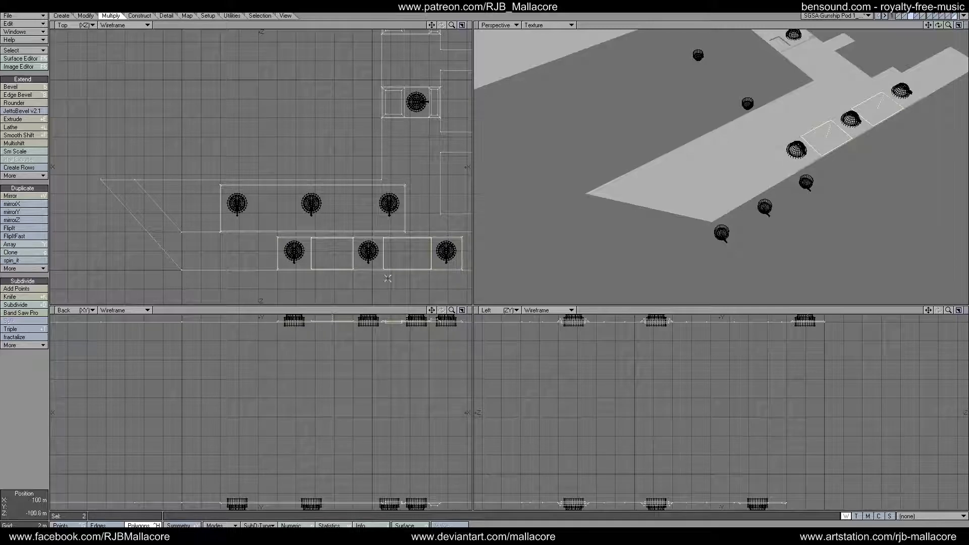
left_click(28, 146)
key("n")
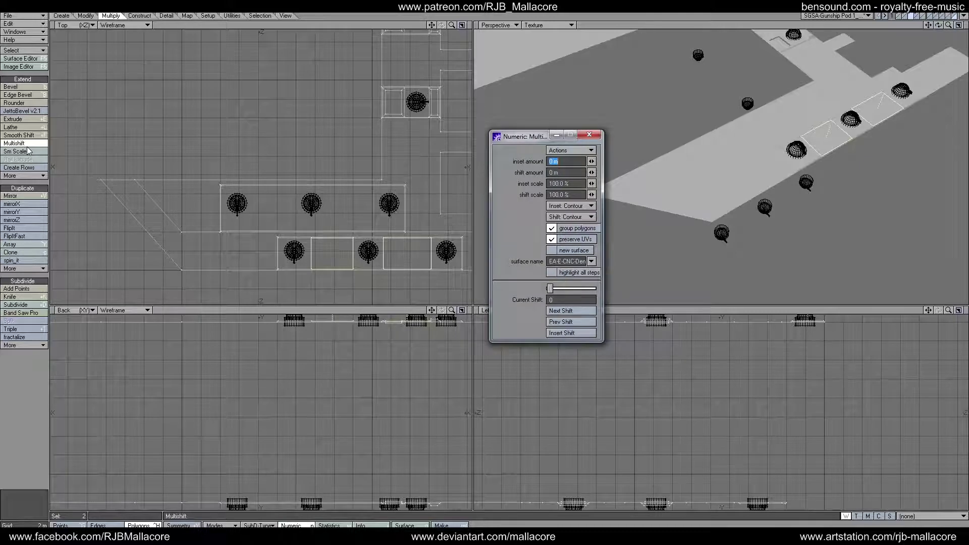
type("500mm")
key("Tab")
left_click(588, 134)
Step: Recess the two inset panels with a Multishift shift amount of -200 mm
left_click(15, 144)
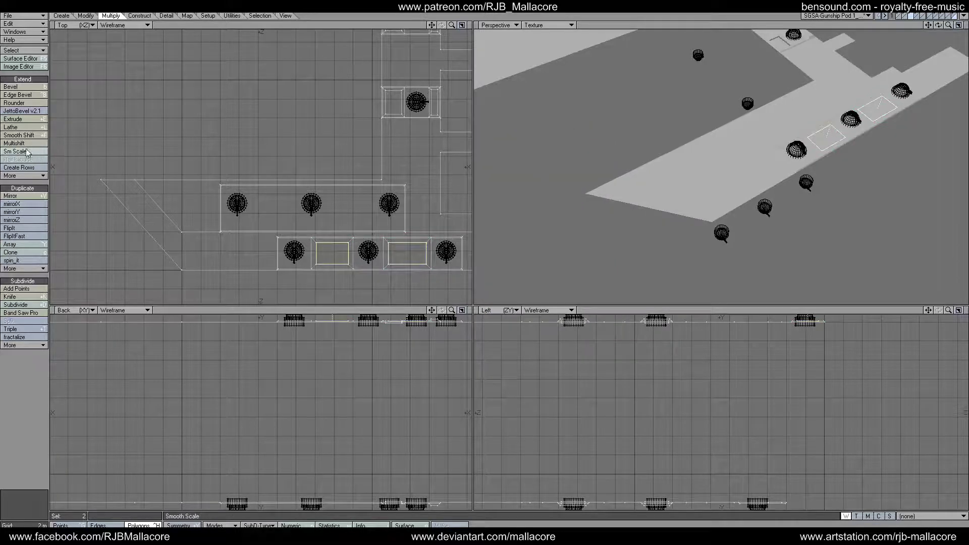
key("n")
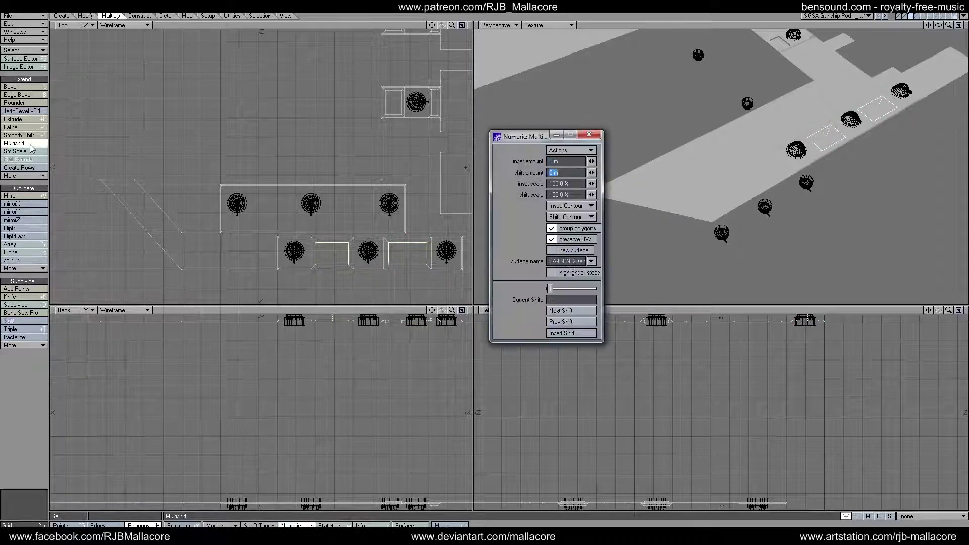
key("BackSpace")
type("-200mm")
key("Tab")
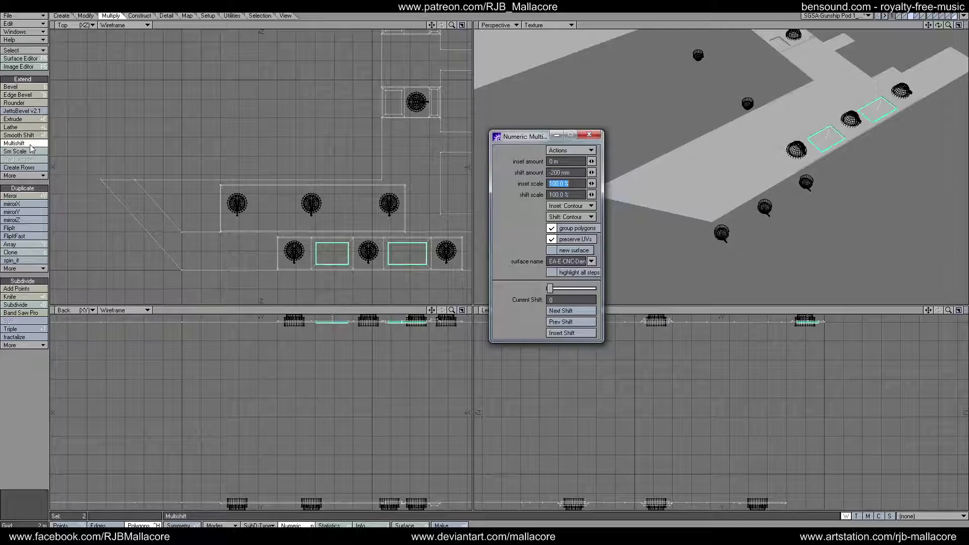
left_click(589, 135)
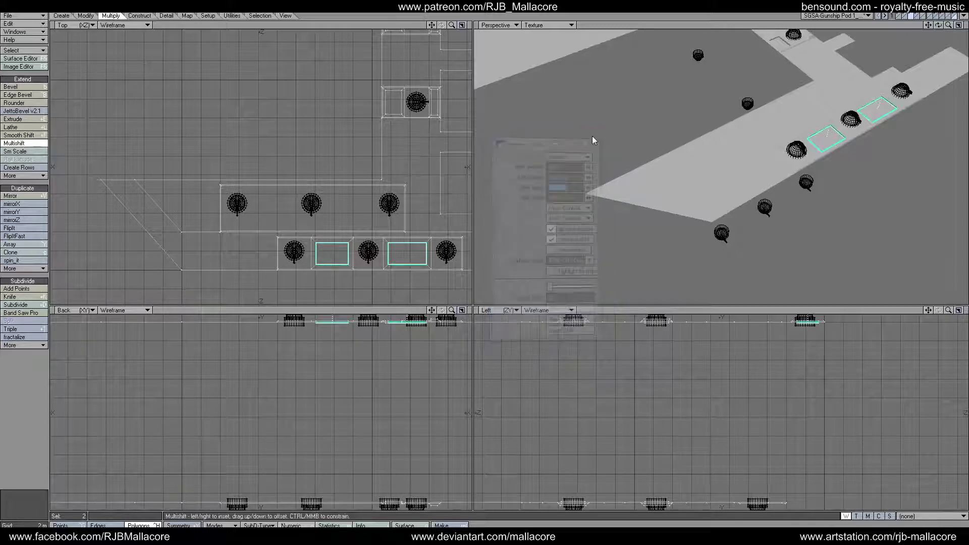
key("space")
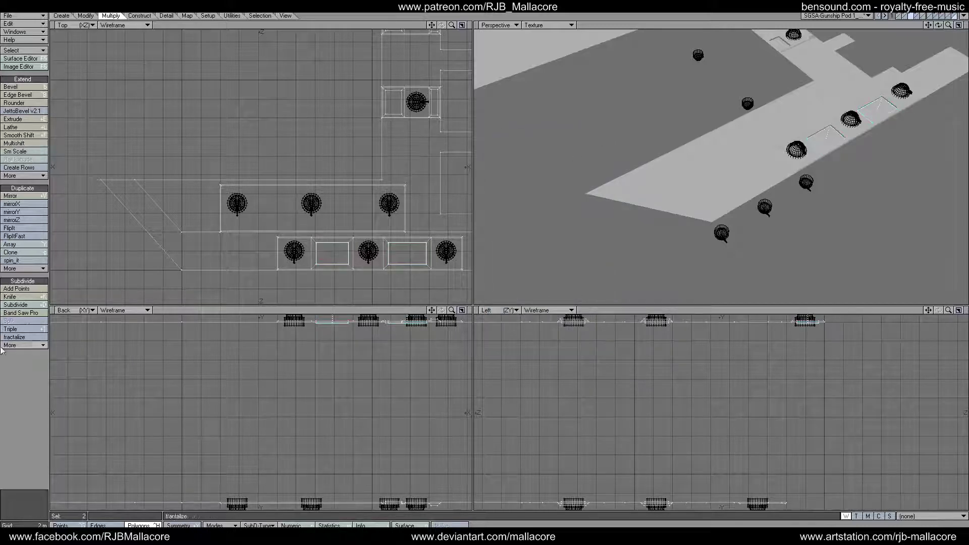
Step: Subdivide the two recessed panels with the Faceted method and bevel the pieces with 200 mm shift, 200 mm shift variation and 200 mm inset
left_click(26, 306)
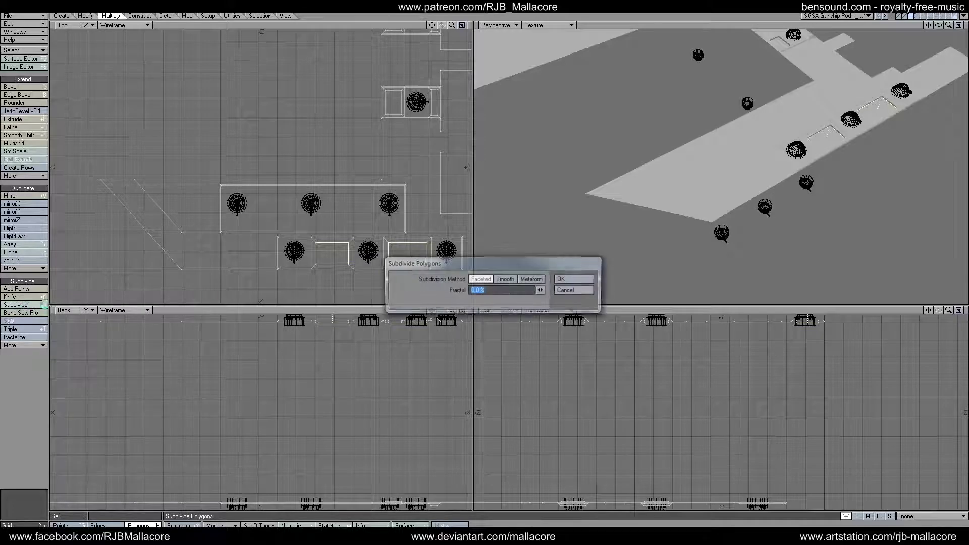
left_click(555, 280)
left_click(35, 87)
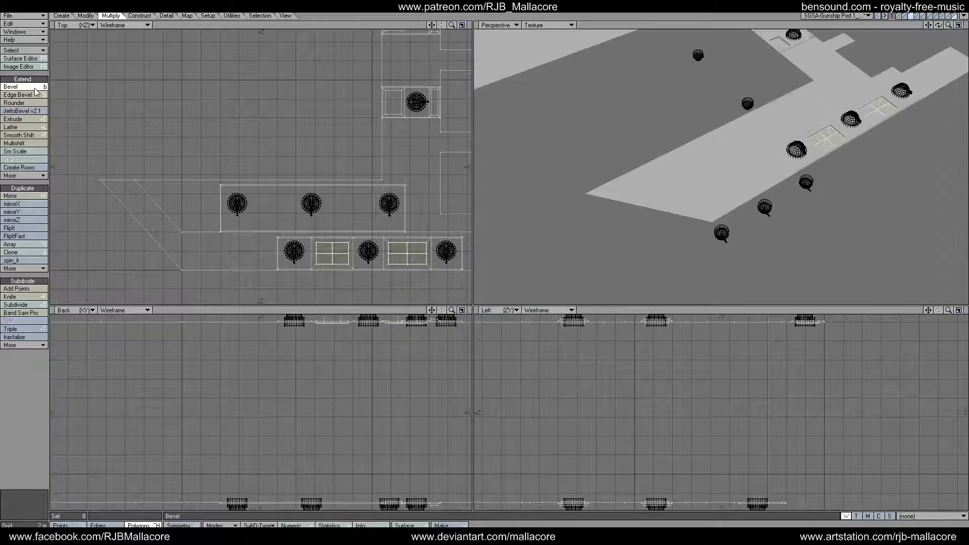
type("n200mm")
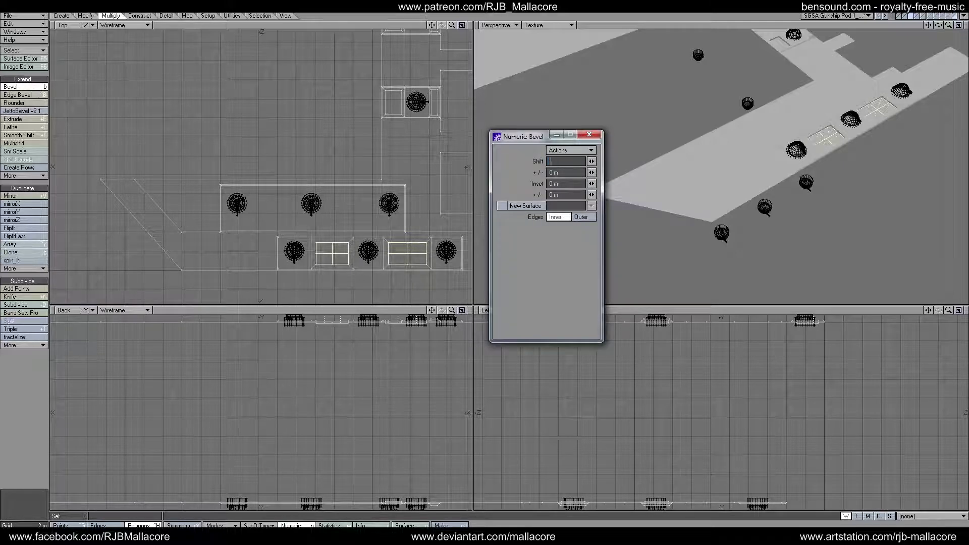
key("Tab")
type("200mm")
key("Tab")
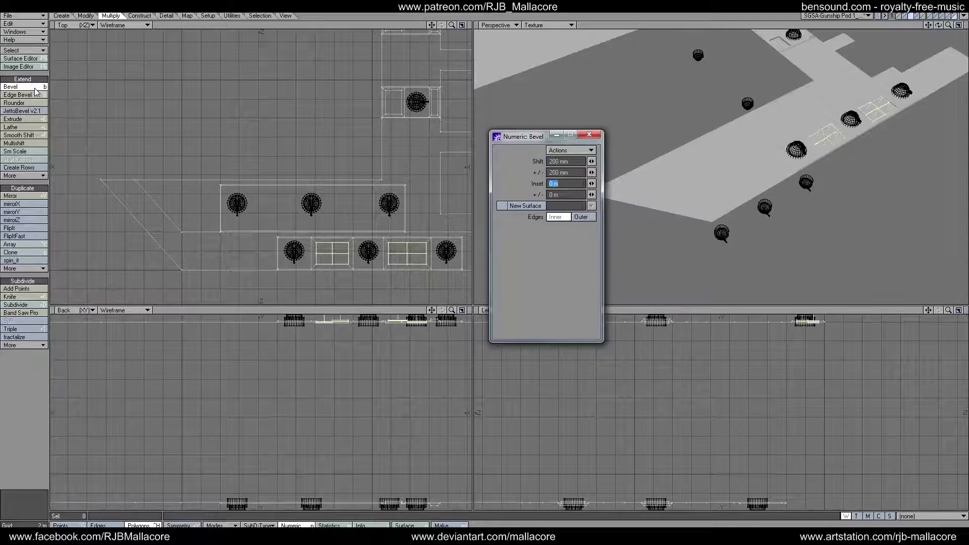
type("200mm")
key("Tab")
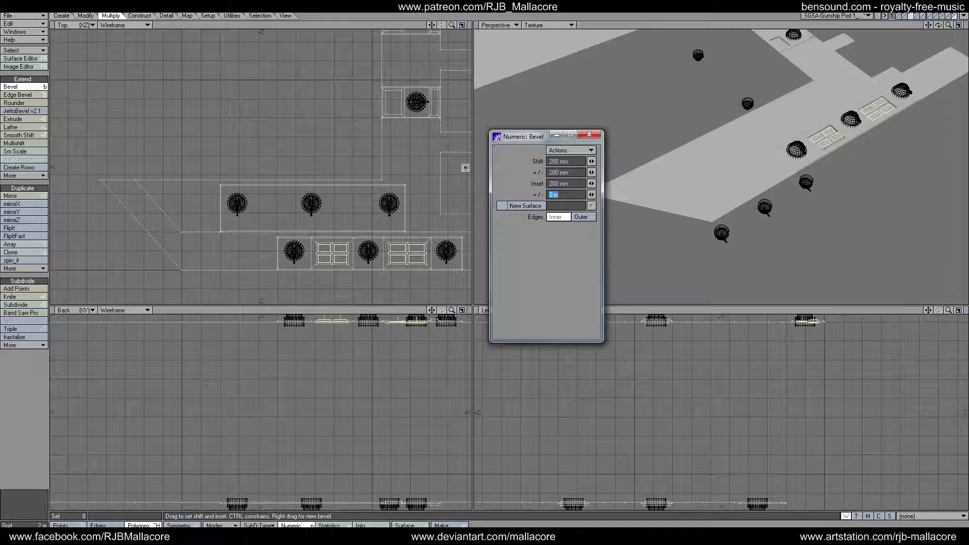
Step: Set the pieces' bevel to 100 mm shift, 0 m shift variation and 100 mm inset
left_click(569, 172)
type("0")
key("Tab")
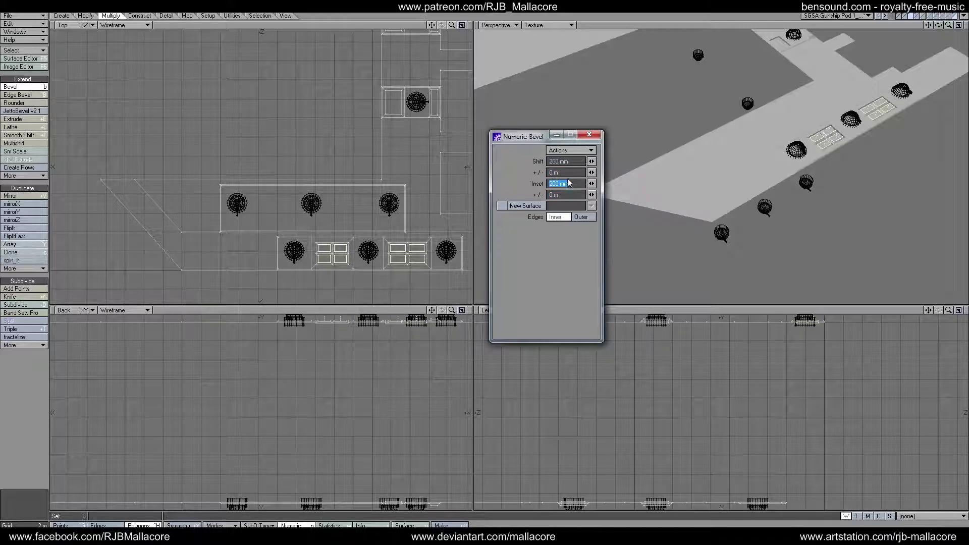
left_click(567, 162)
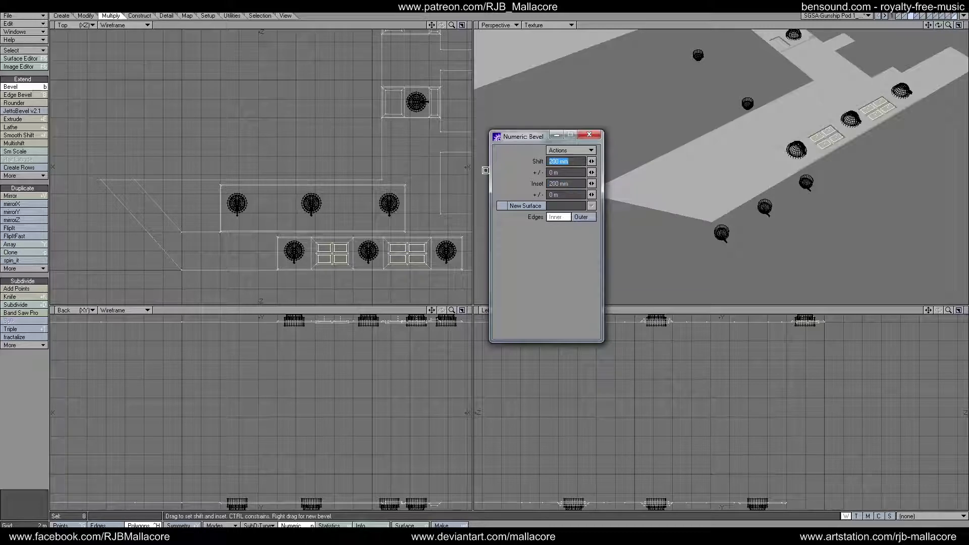
type(".1")
key("Tab")
key("Tab")
type(".1")
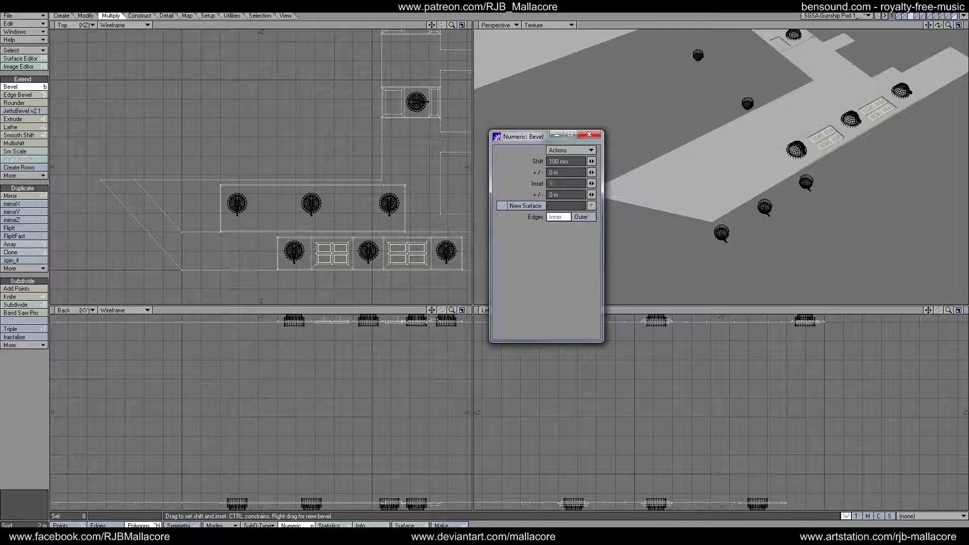
key("Tab")
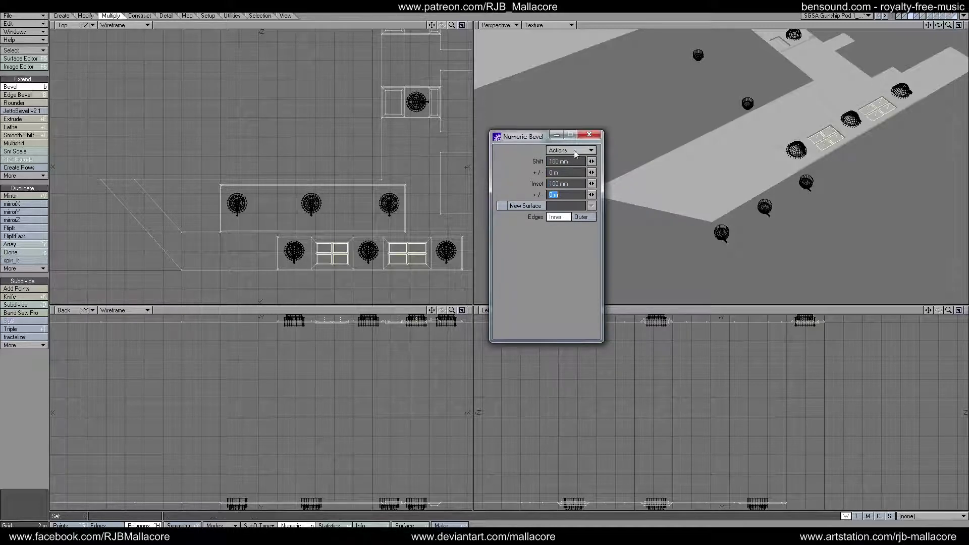
left_click(589, 135)
key("space")
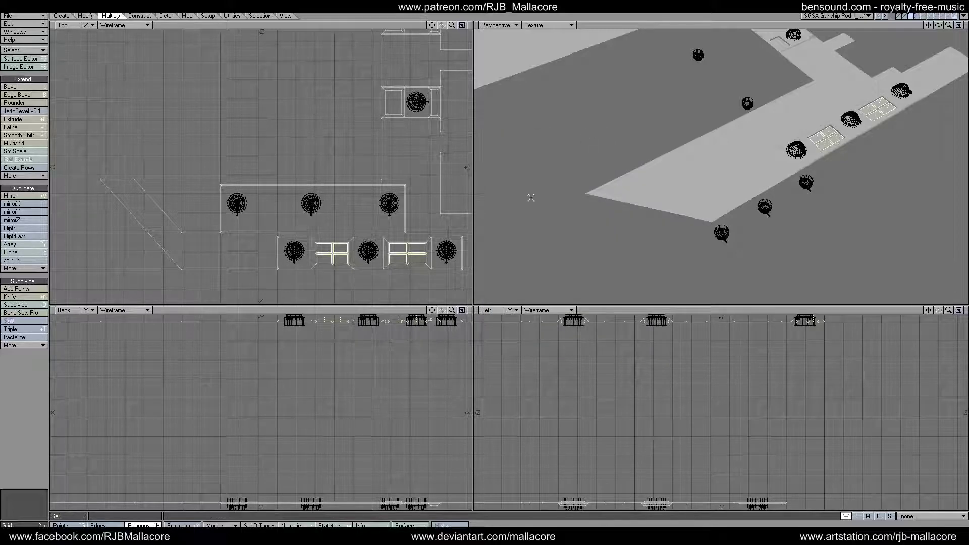
Step: Select only the three panels under the outer row of turrets and inset them 200 mm with Multishift
left_click(45, 407)
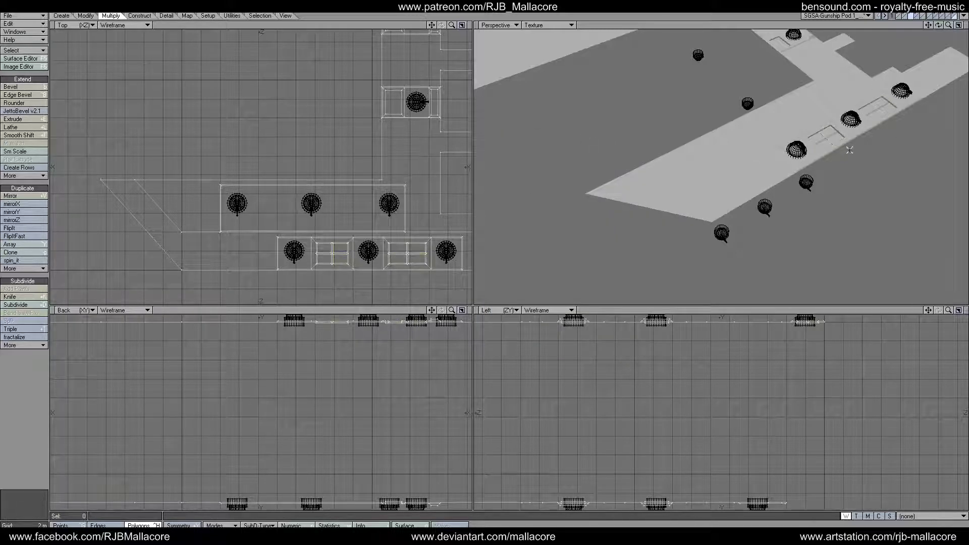
left_click(797, 167)
left_click(855, 125)
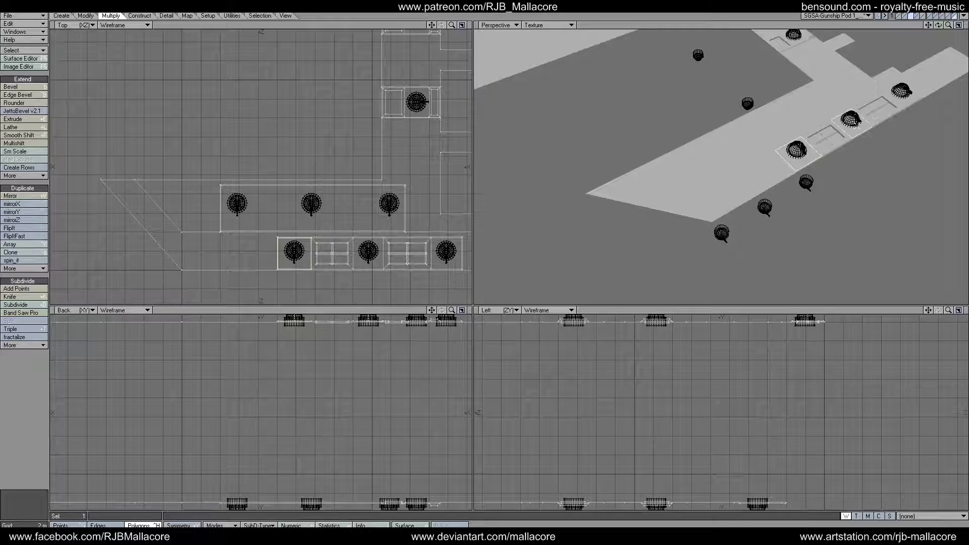
left_click(904, 97)
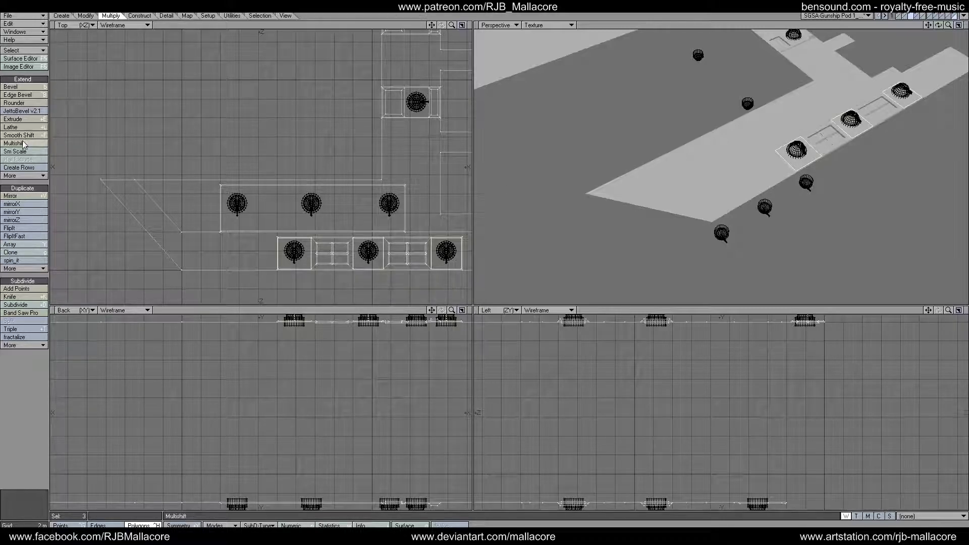
left_click(23, 143)
key("n")
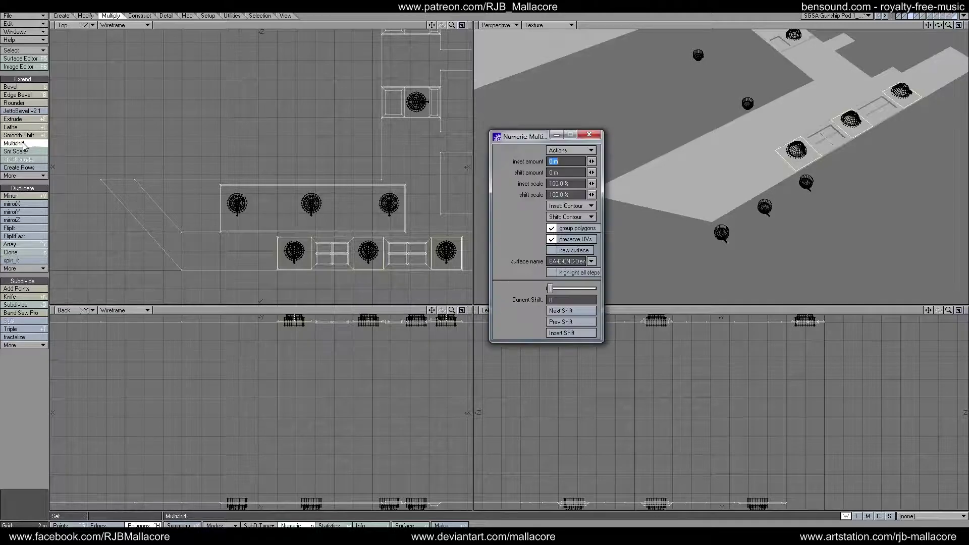
key("BackSpace")
type(".2")
key("Tab")
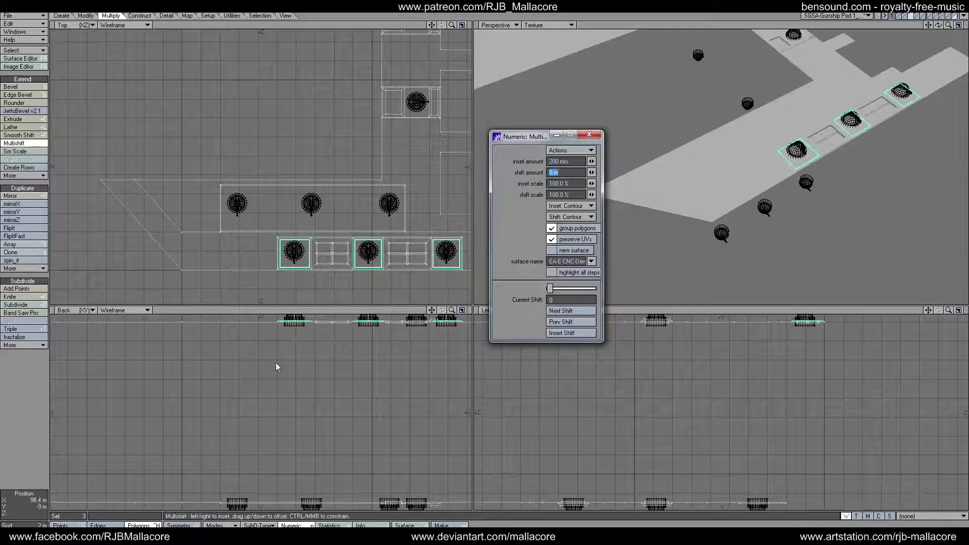
key("Return")
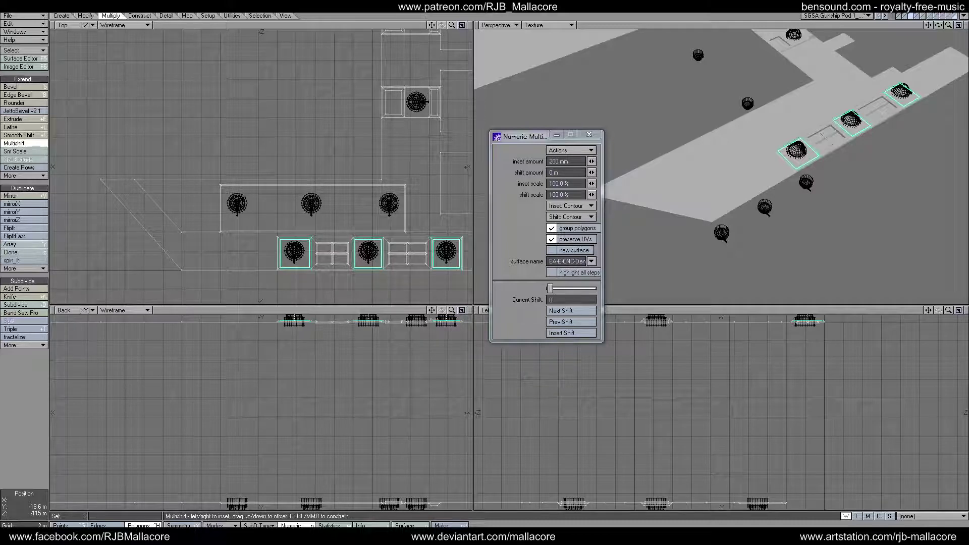
left_click(587, 135)
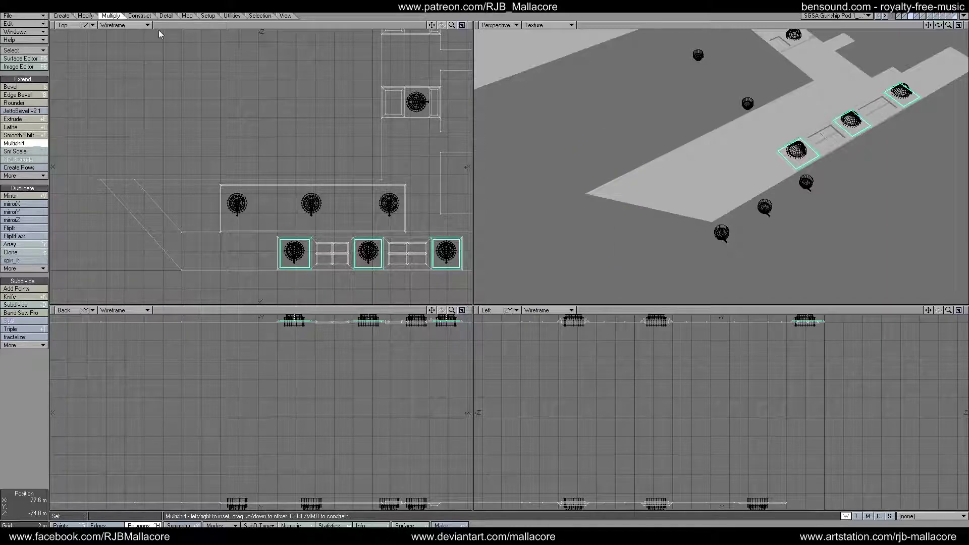
left_click(25, 143)
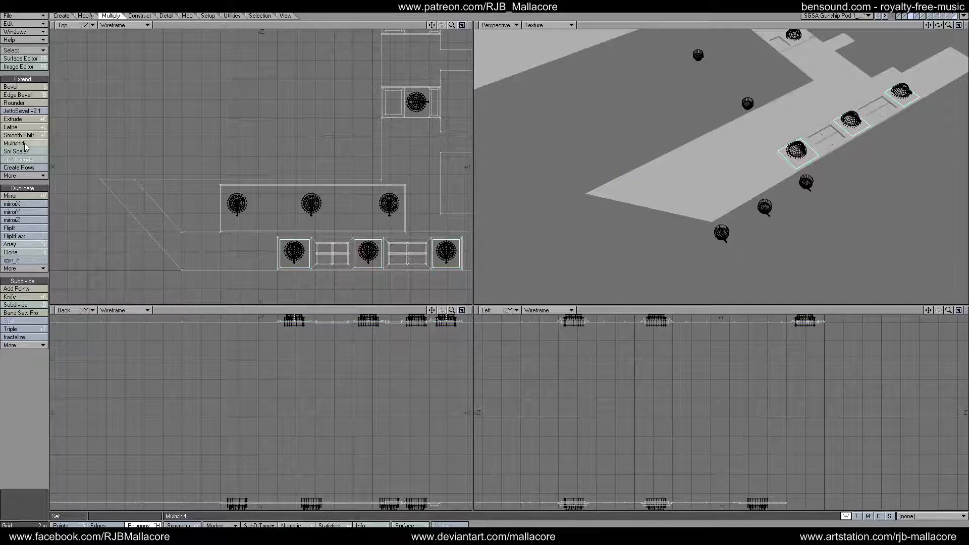
key("n")
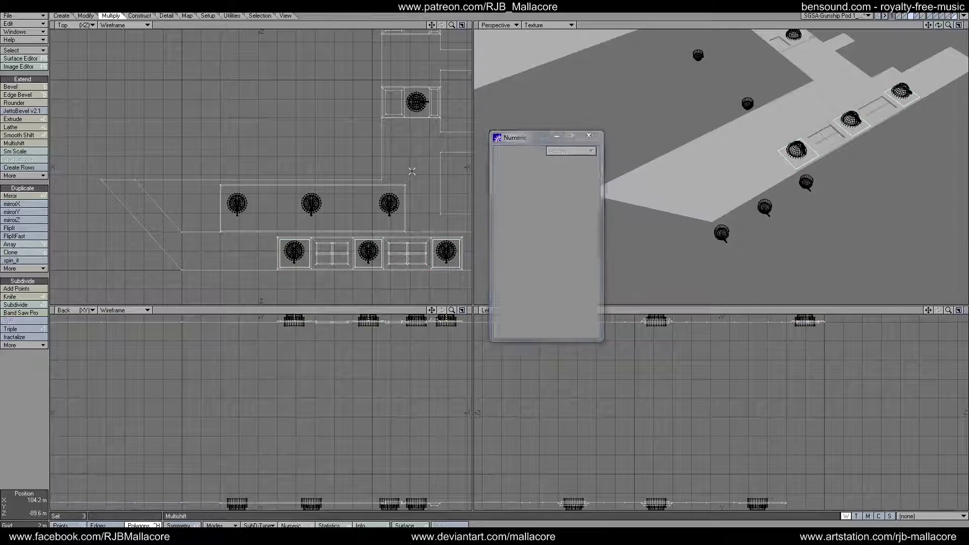
key("t")
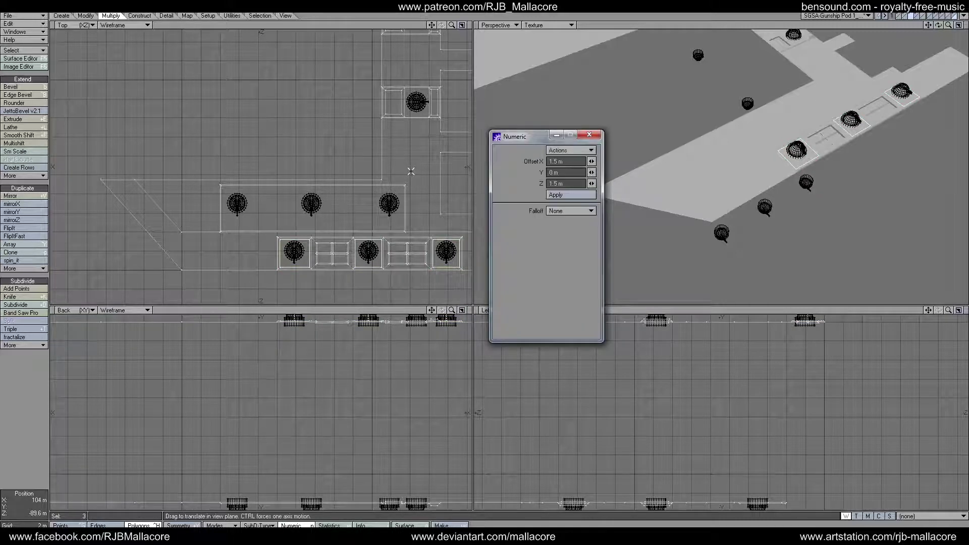
left_click(597, 136)
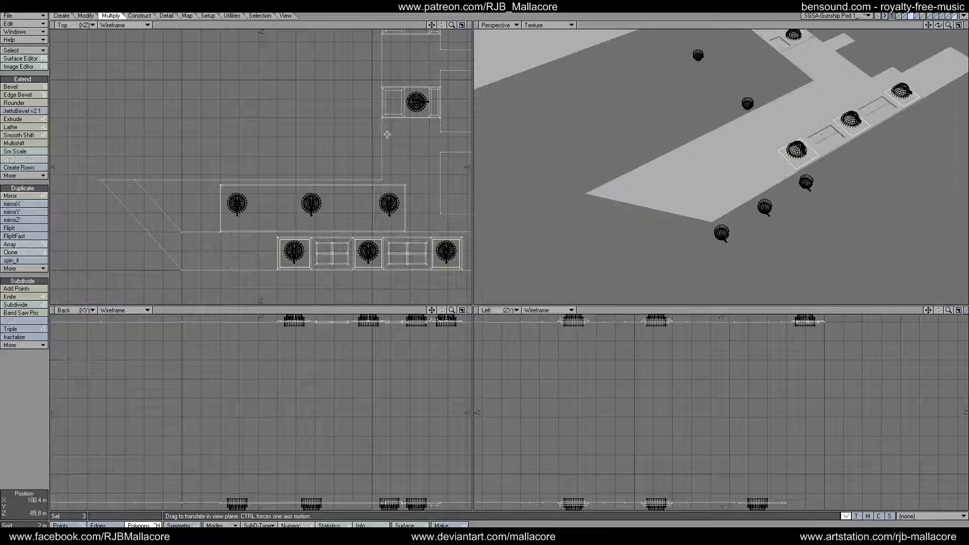
Step: Raise the three inset turret panels with a Multishift inset amount of 200 mm and shift amount of 200 mm
left_click(23, 143)
type("n")
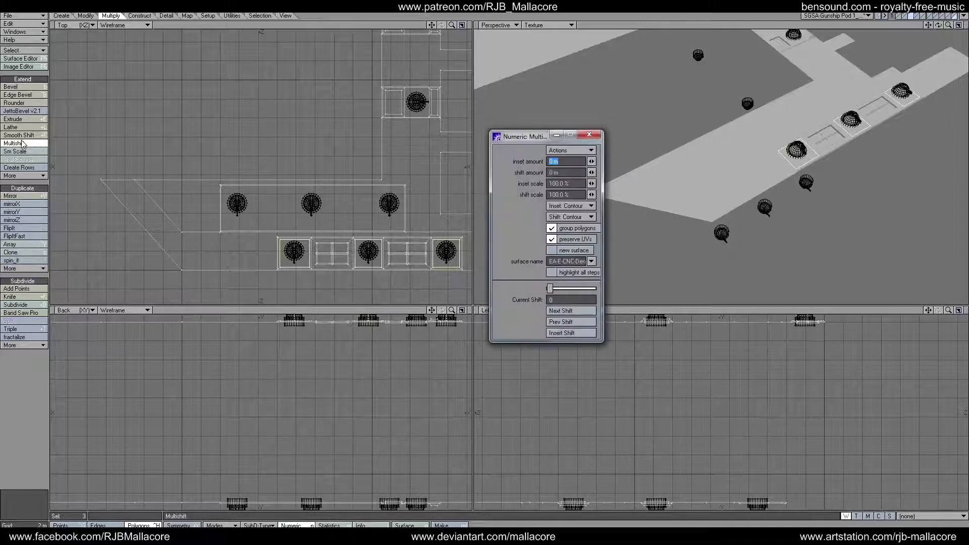
type("200mm")
key("Tab")
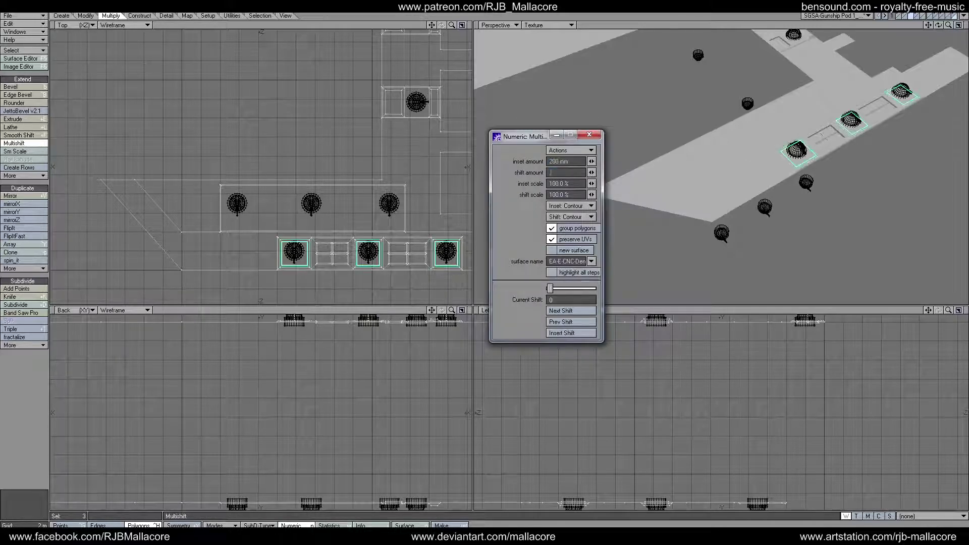
type("2")
key("Tab")
type("00mm")
key("Tab")
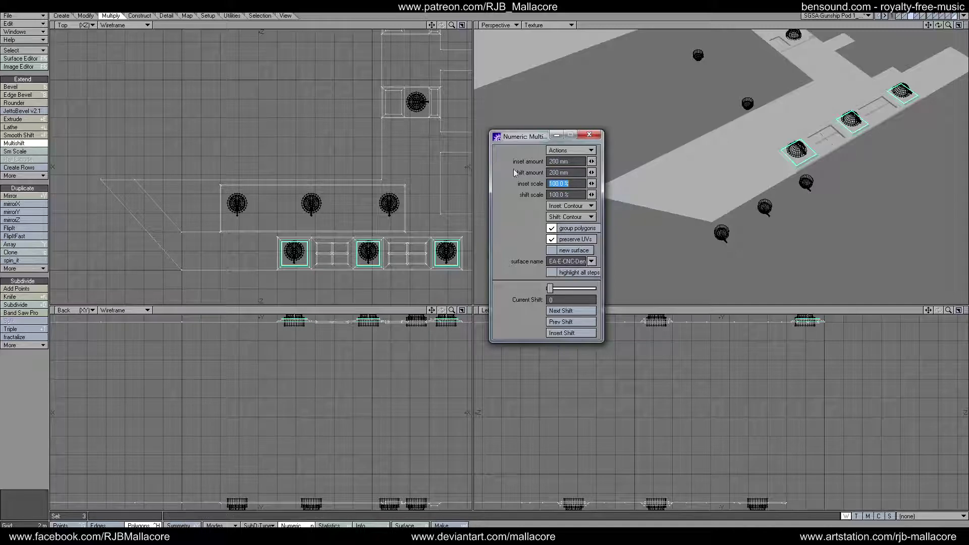
left_click(590, 135)
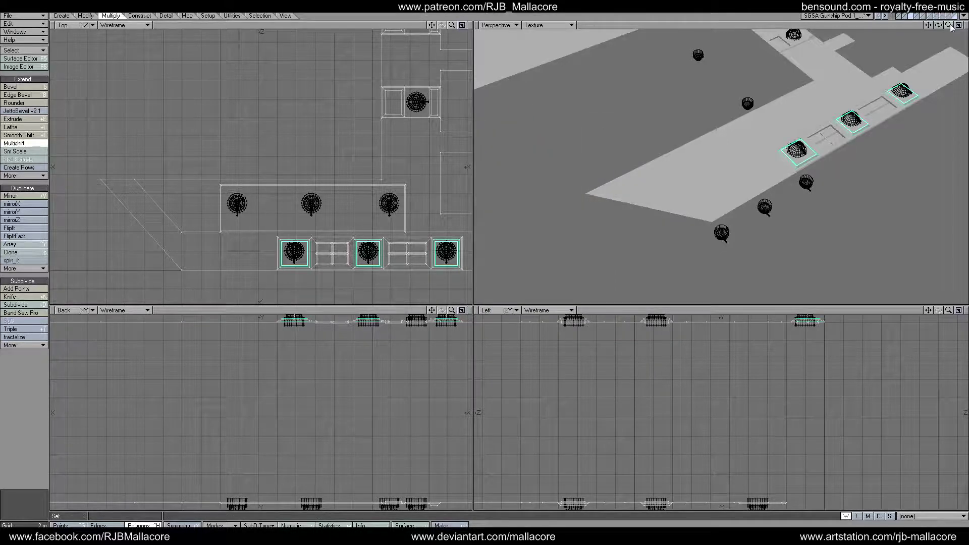
left_click_drag(949, 25, 912, 45)
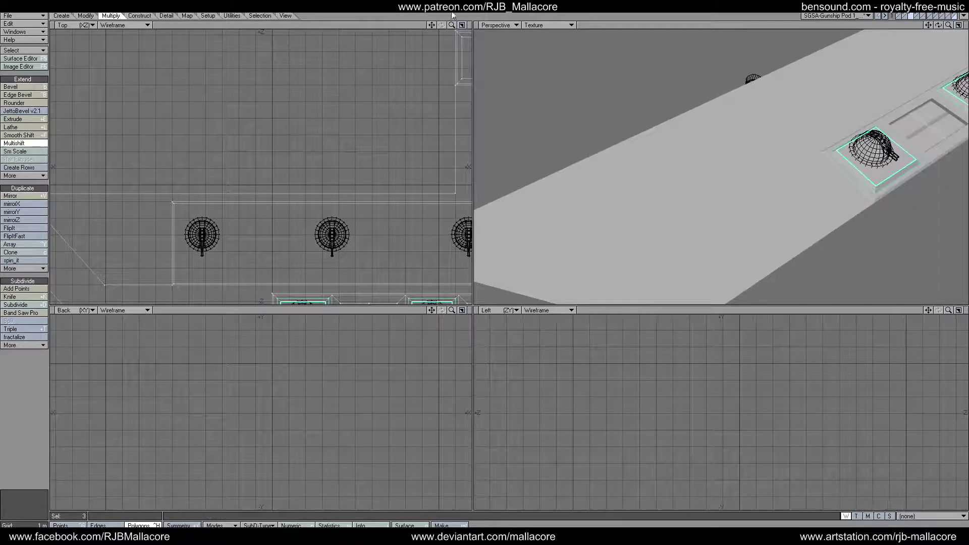
mouse_move(431, 24)
left_mouse_down()
mouse_move(360, 0)
mouse_move(427, 15)
left_mouse_up()
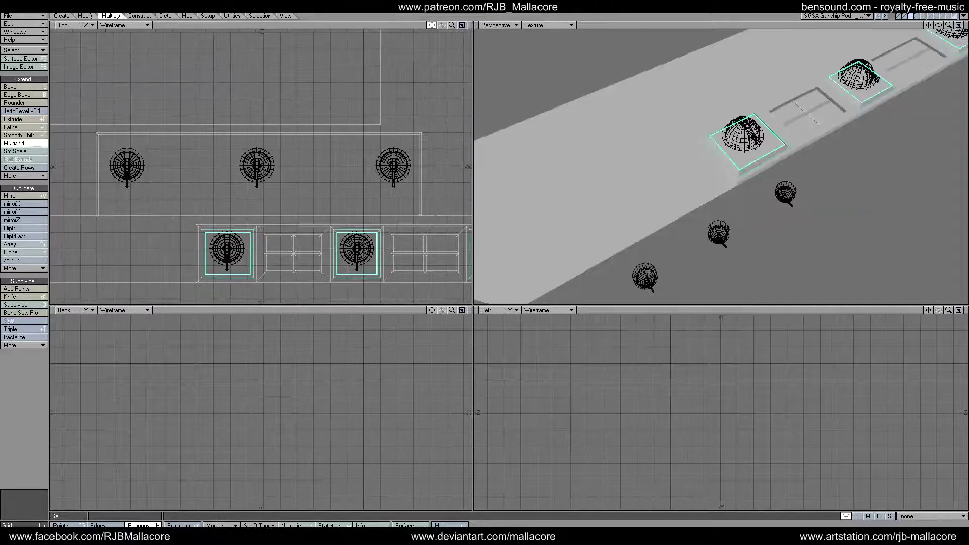
key("space")
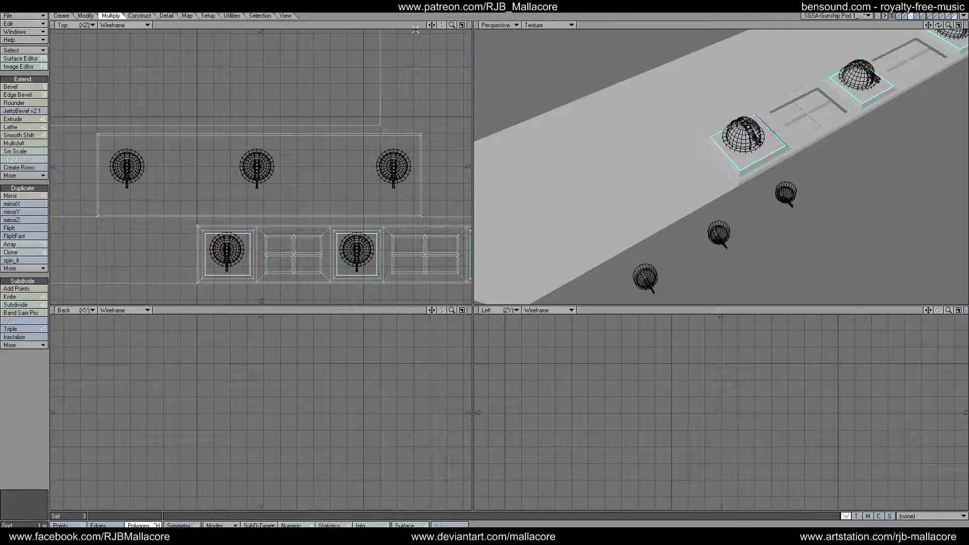
Step: Clear the polygon selection and select the two inboard top corner points on each of the three raised turret platforms
left_click(415, 29)
key("ctrl+g")
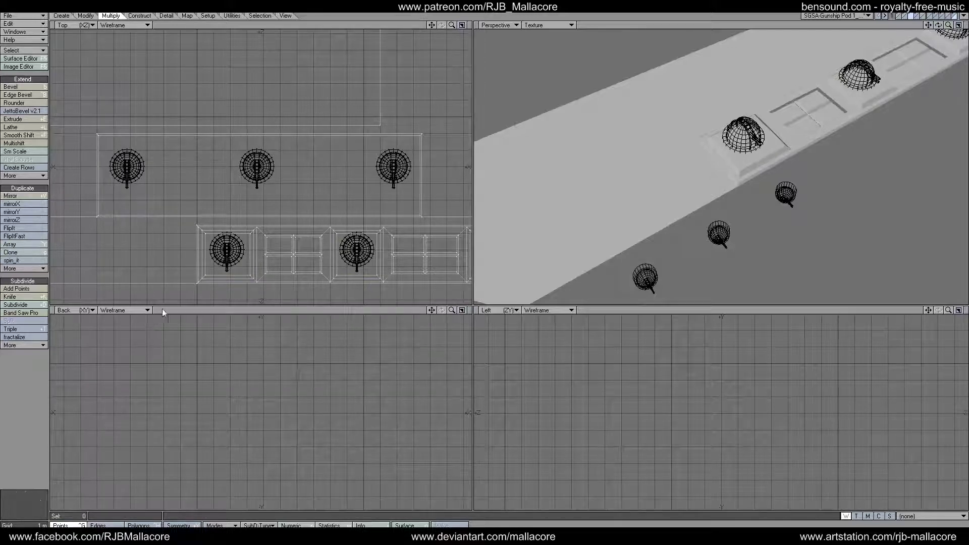
left_click(206, 234)
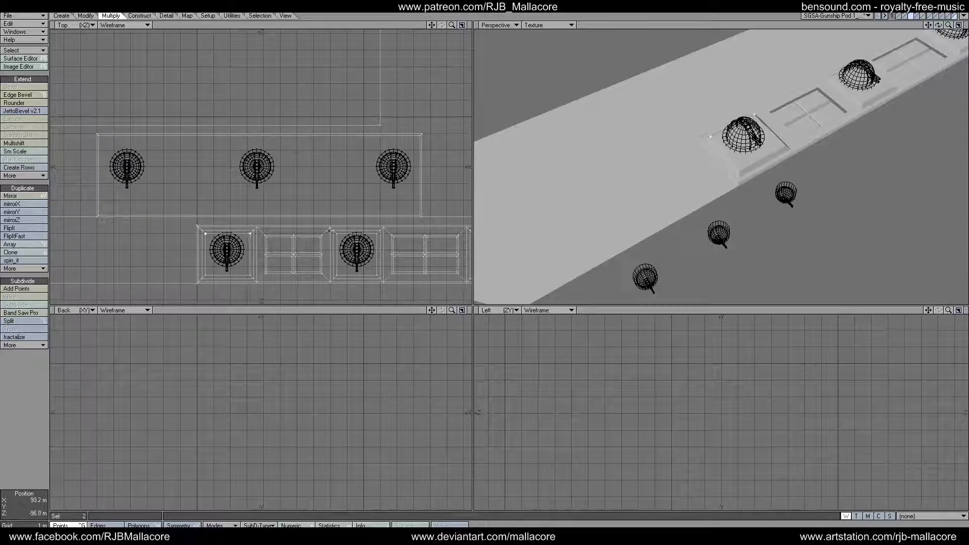
left_click(336, 234, "shift")
left_click(377, 234, "shift")
left_click_drag(432, 26, 184, 2)
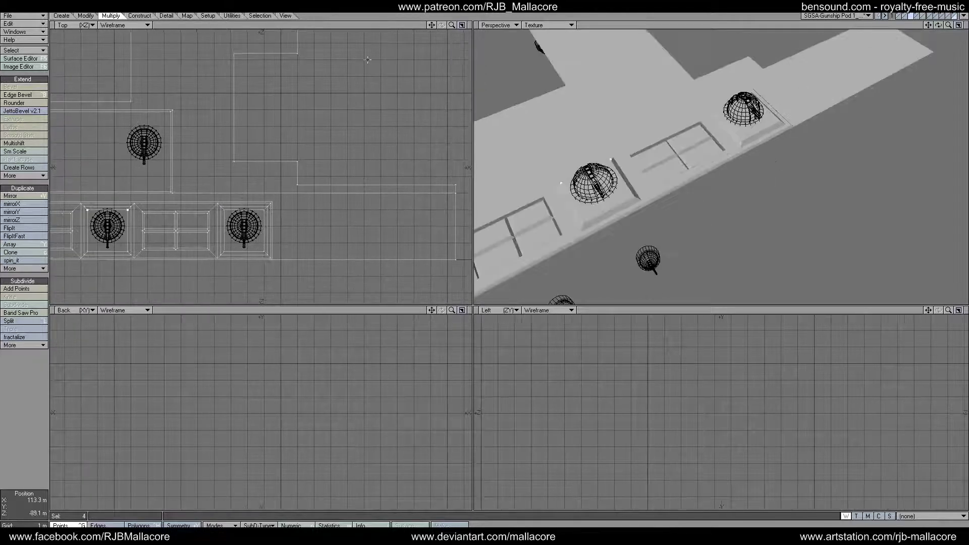
left_click(223, 208)
Step: Move the six selected corner points along Z towards the platforms' inboard edges, keeping their X positions
key("t")
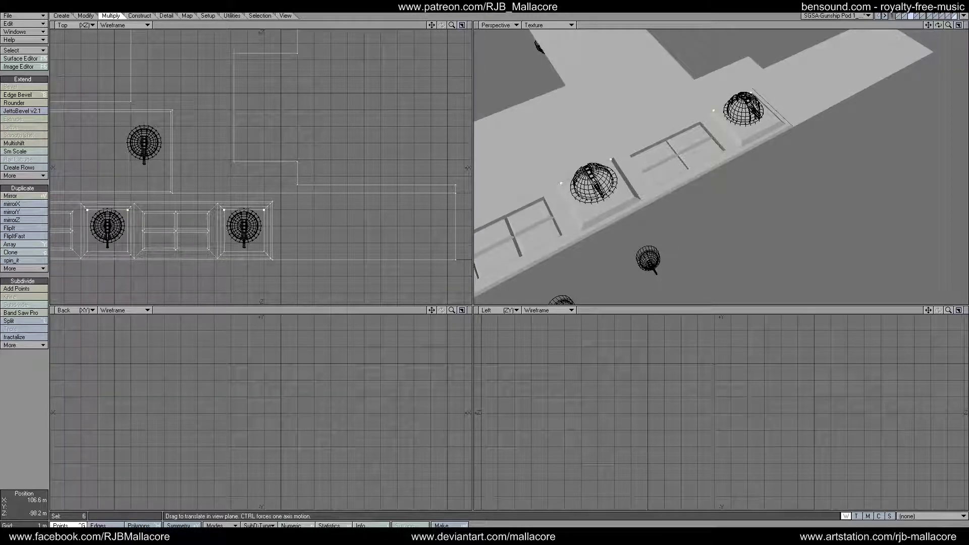
left_click_drag(221, 230, 221, 230)
left_click_drag(451, 24, 517, 25)
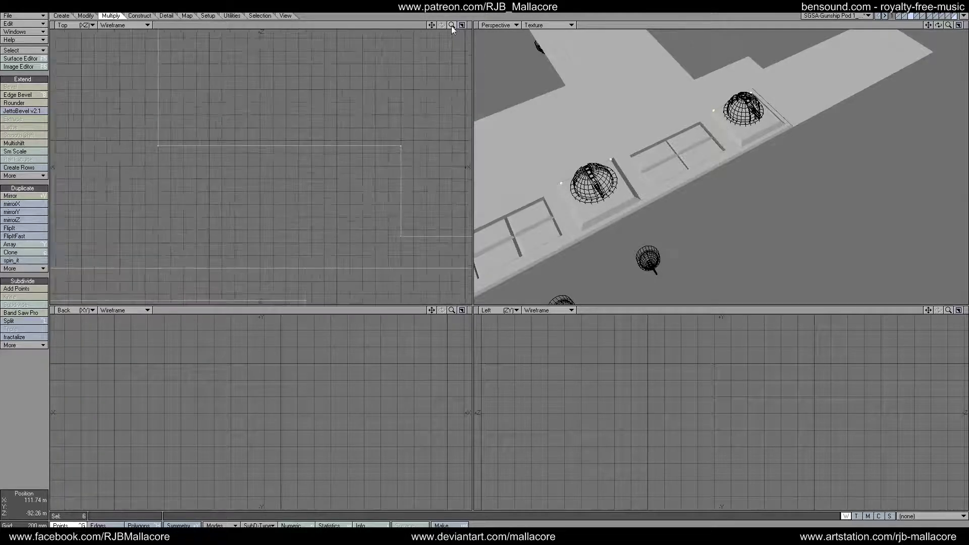
left_click_drag(431, 26, 484, 2)
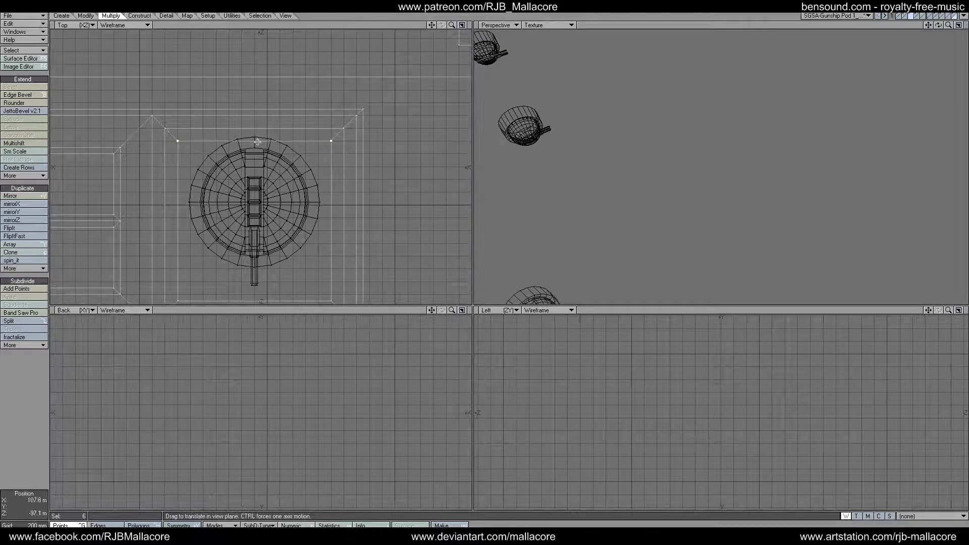
left_click_drag(258, 143, 262, 131)
left_click_drag(212, 229, 207, 231)
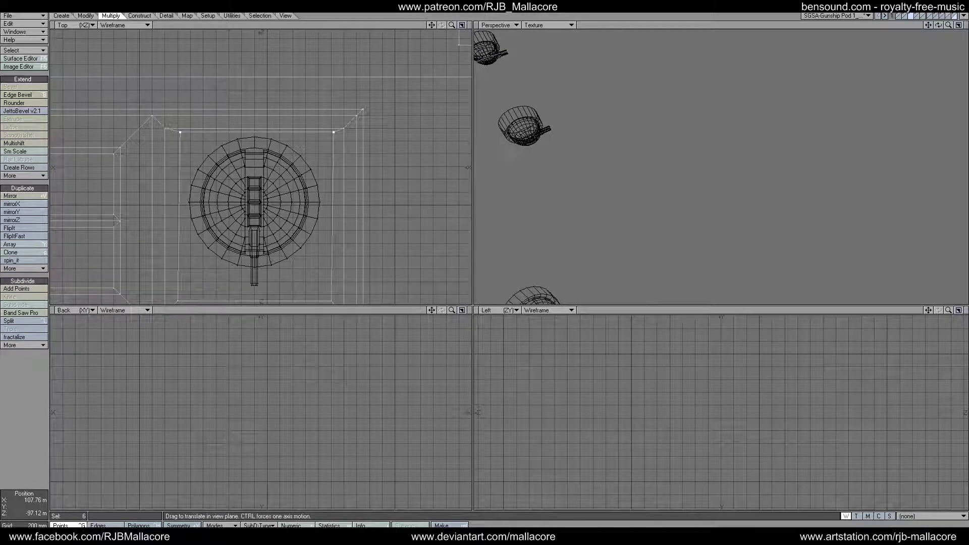
left_click_drag(253, 149, 250, 151, "ctrl")
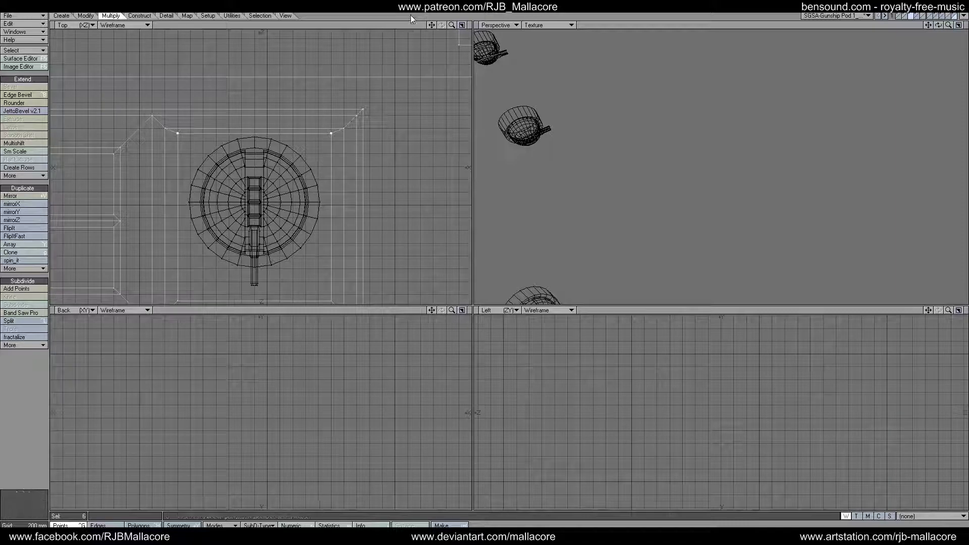
Step: Examine the detailed hull layer and the turret layer against the panel layer, and return to the panel layer alone
left_click_drag(452, 25, 332, 25)
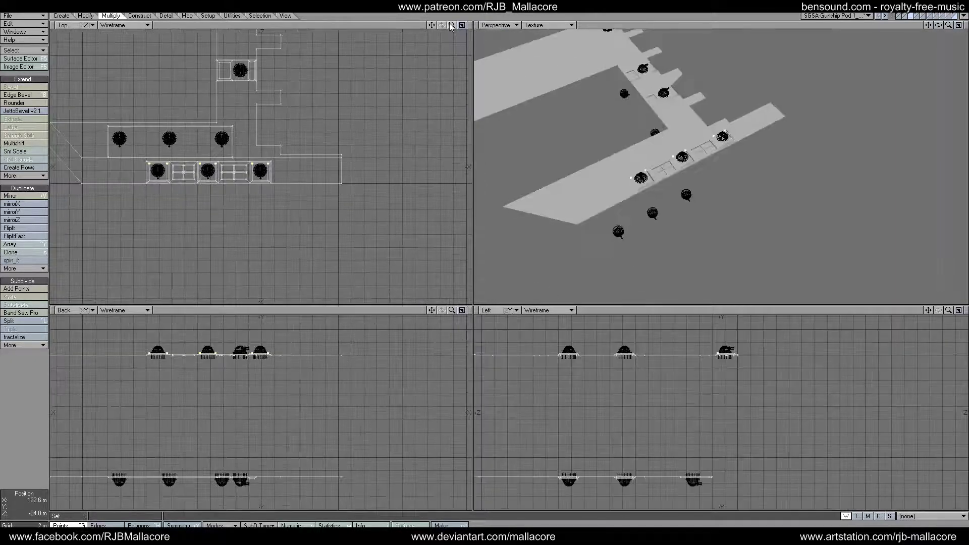
left_click(899, 18)
left_click(897, 18)
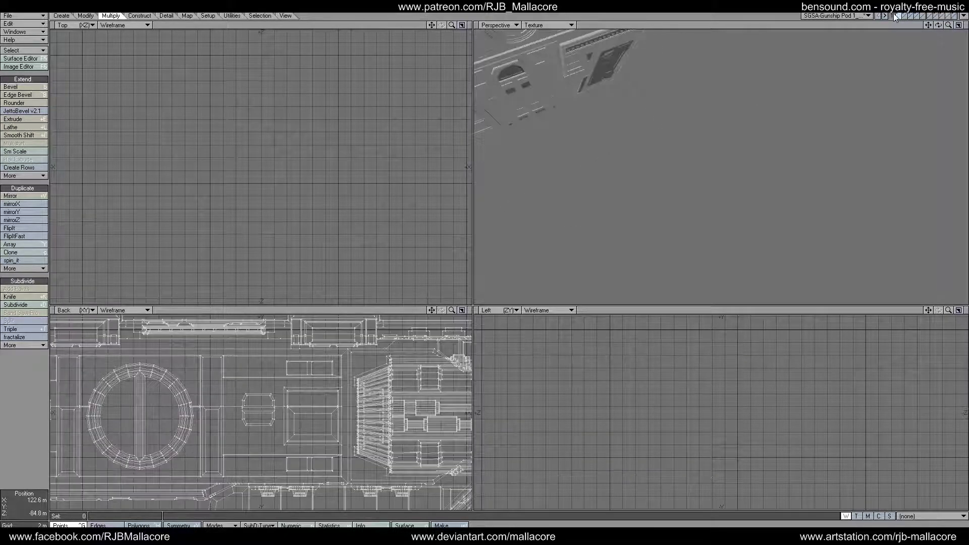
left_click(905, 18)
left_click_drag(948, 26, 941, 29)
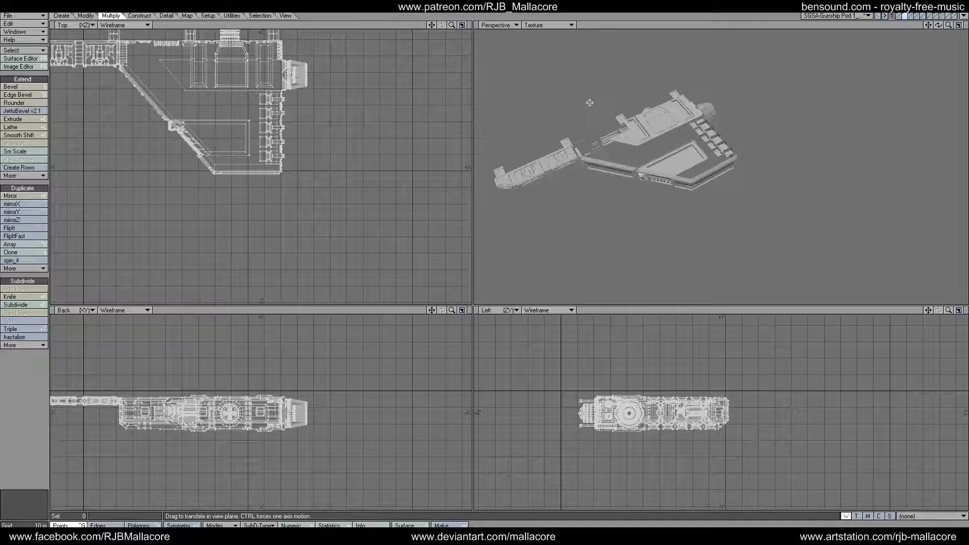
left_click(910, 16)
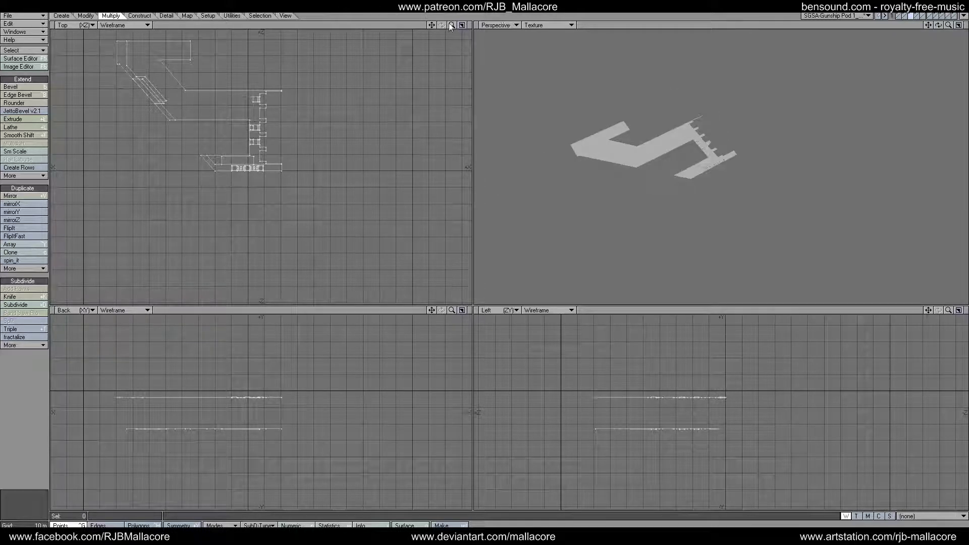
left_click_drag(452, 26, 530, 28)
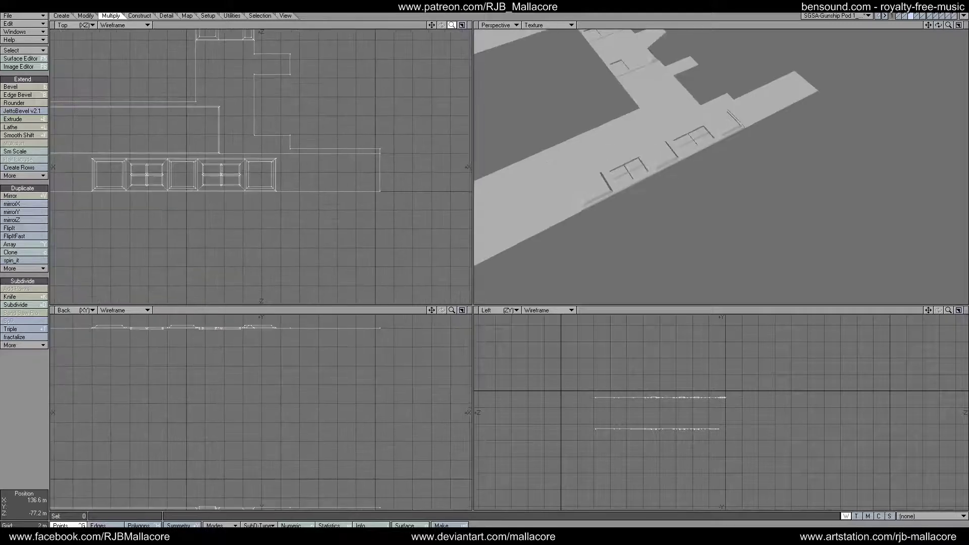
key("t")
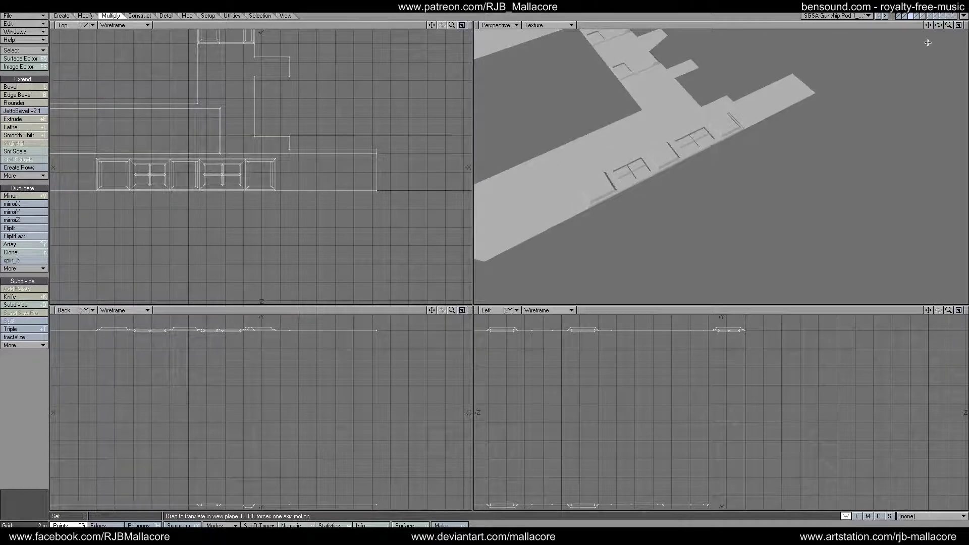
left_click(953, 17)
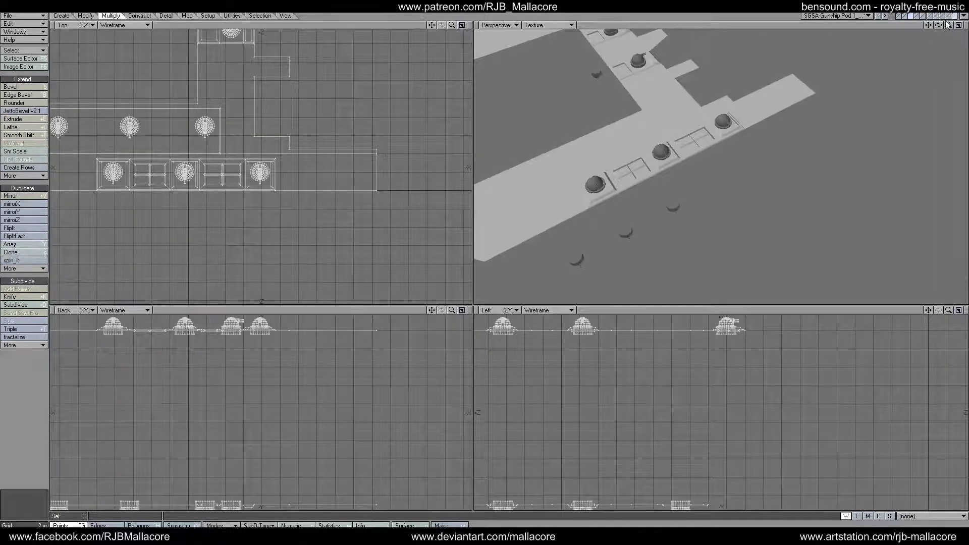
left_click(911, 16)
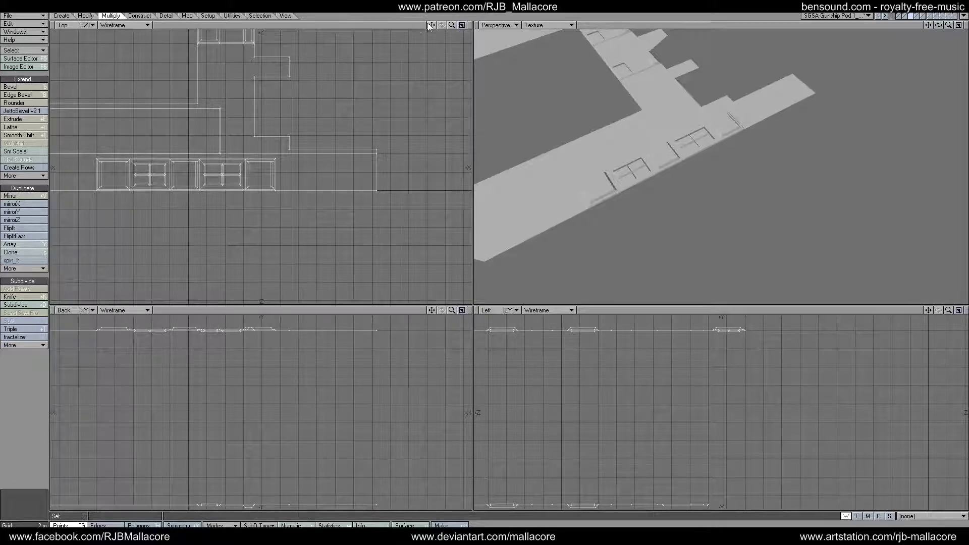
mouse_move(429, 23)
left_mouse_down()
mouse_move(580, 46)
mouse_move(425, 23)
left_mouse_up()
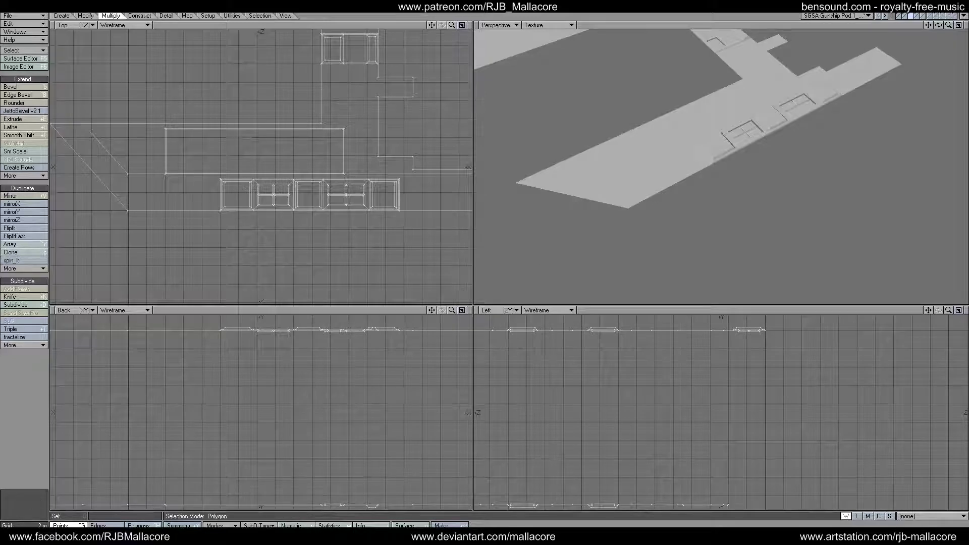
Step: Select the long rectangular panel beneath the three-turret row on the hull underside, with the underside turret layer shown as background
left_click(141, 525)
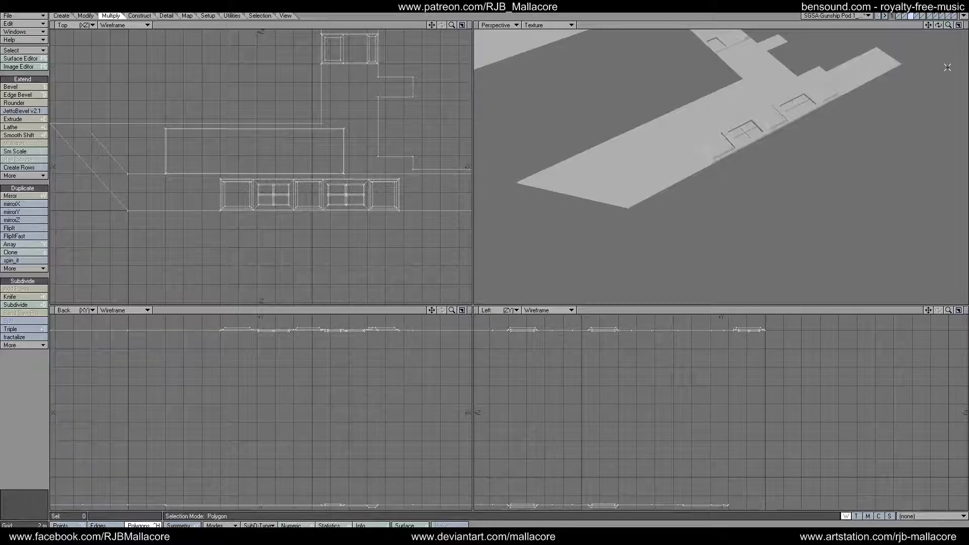
mouse_move(948, 25)
left_mouse_down()
mouse_move(941, 32)
mouse_move(937, 15)
left_mouse_up()
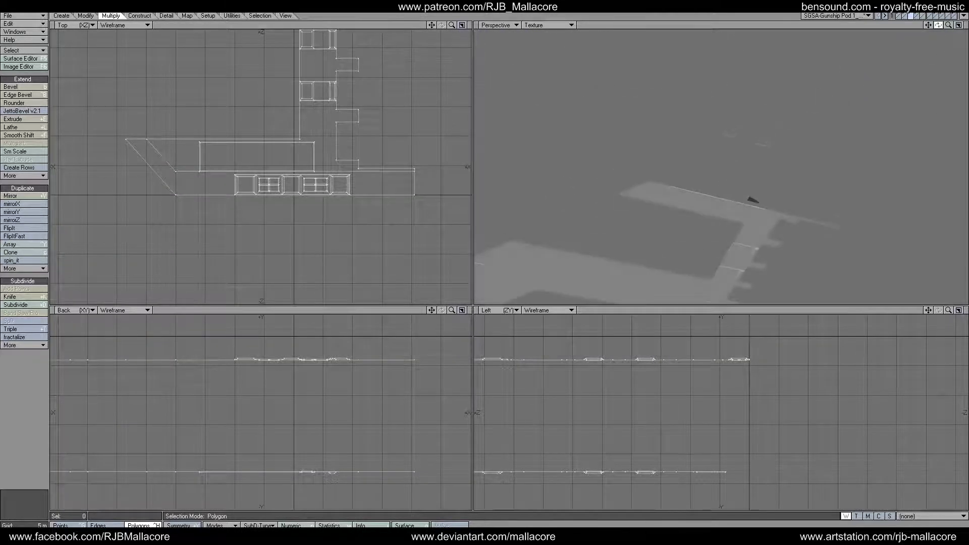
left_click(697, 206)
mouse_move(929, 25)
left_mouse_down()
mouse_move(953, 7)
mouse_move(934, 30)
left_mouse_up()
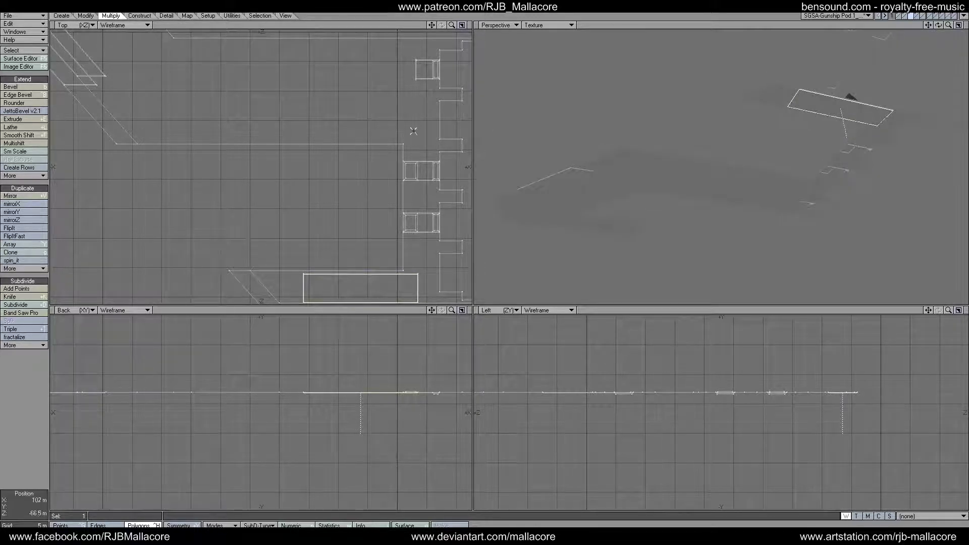
left_click(937, 19)
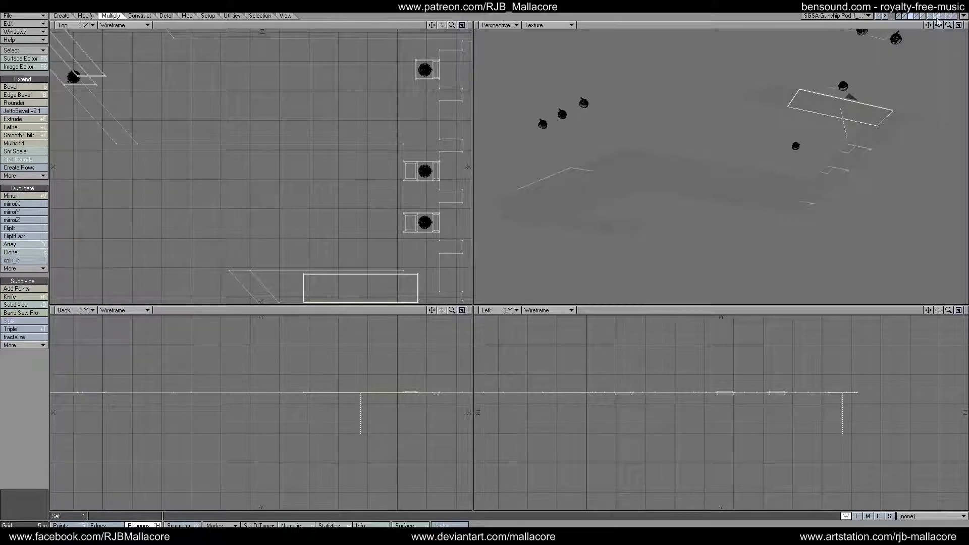
left_click(939, 18)
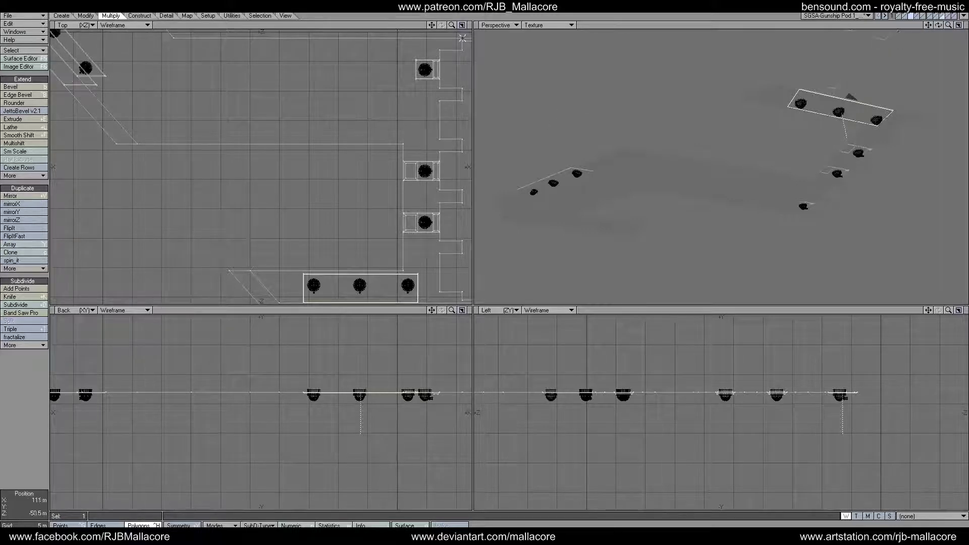
left_click_drag(432, 26, 316, 0)
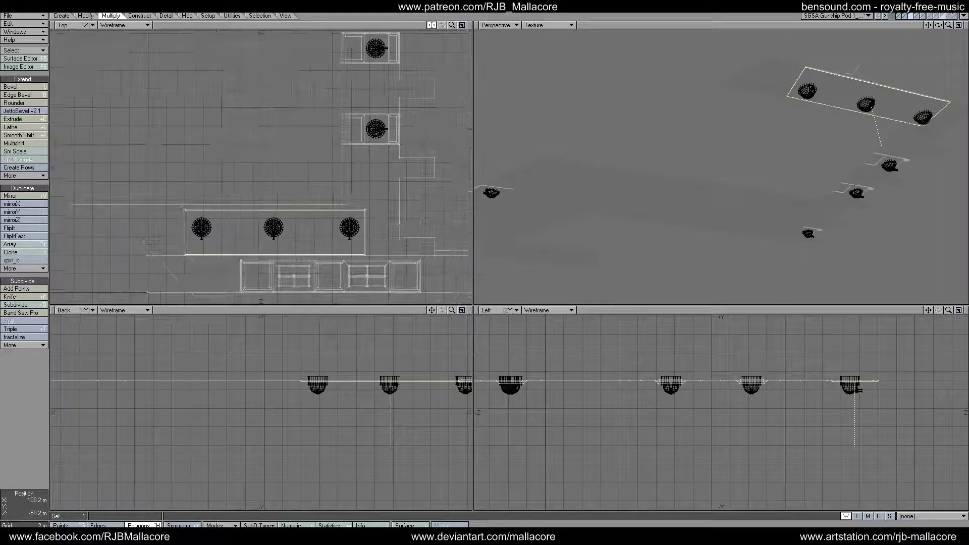
Step: Knife the long panel lengthwise just outboard of the three turrets and deselect the narrow outboard strip
left_click(11, 297)
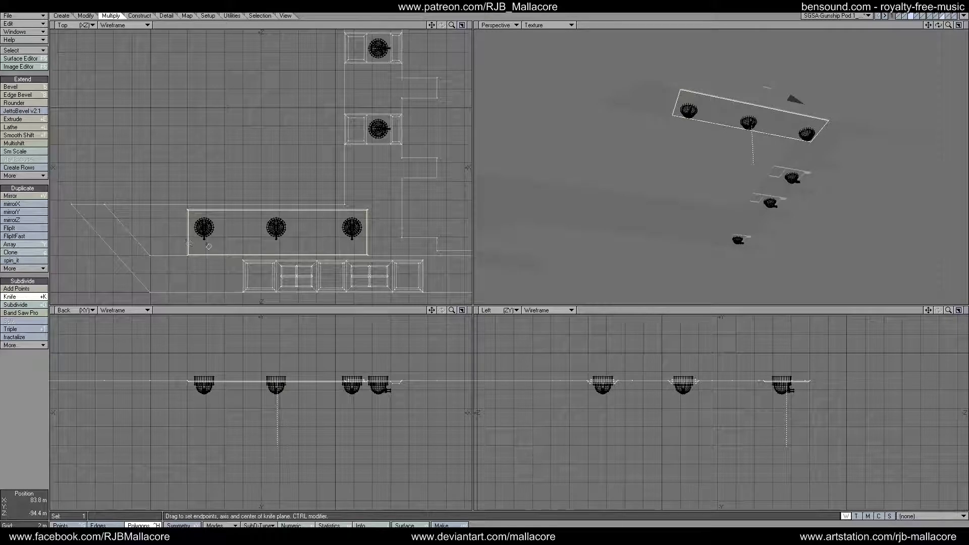
left_click_drag(188, 242, 388, 244)
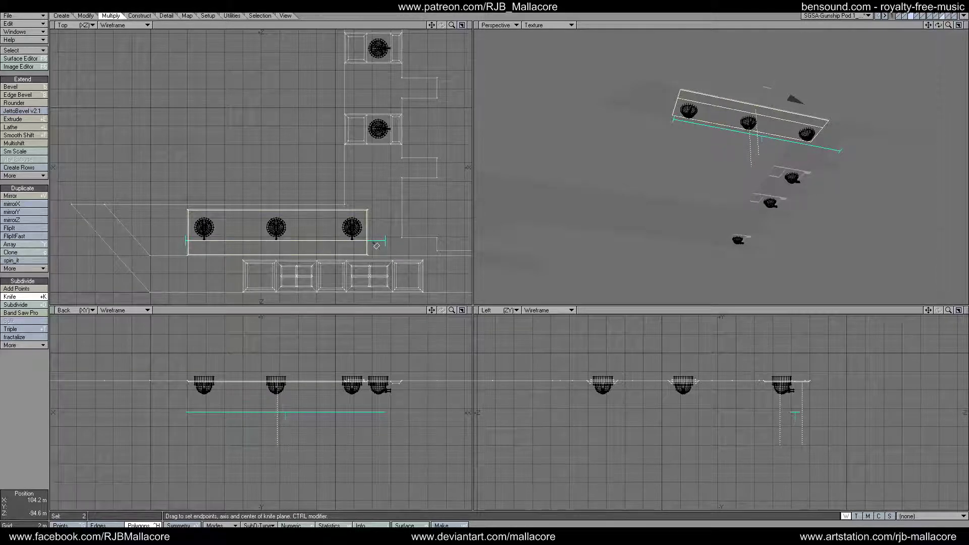
key("space")
left_click(306, 252)
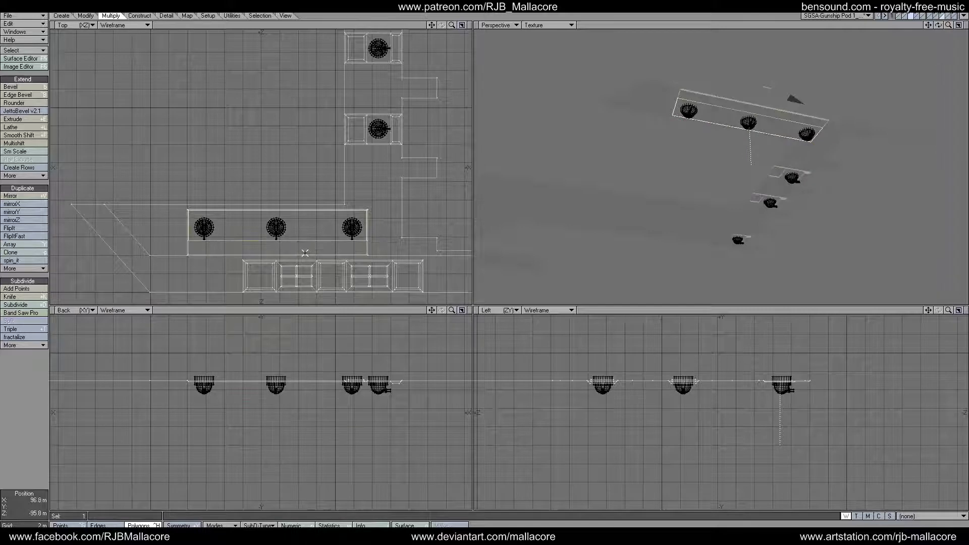
Step: Knife the turret strip crosswise on the inner side of each of the two end turrets
left_click(10, 296)
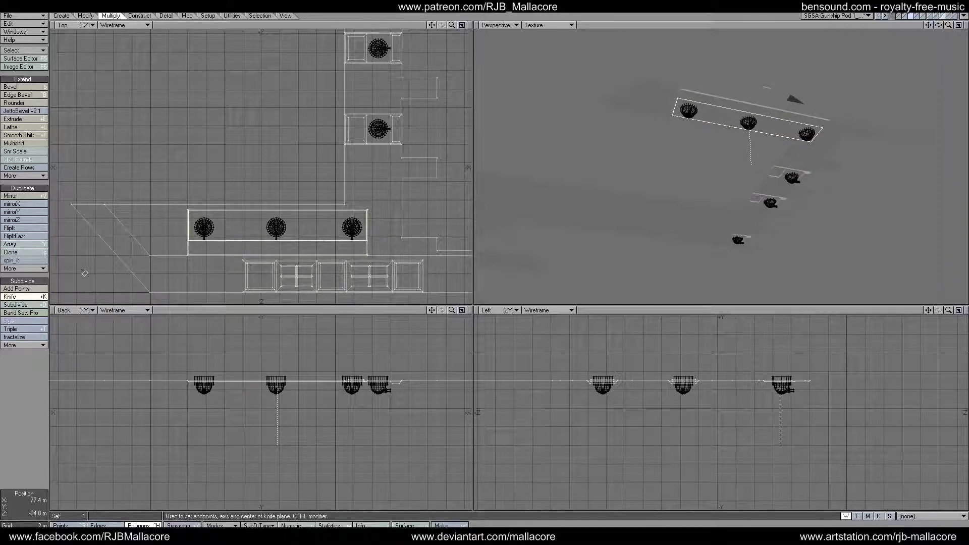
left_click_drag(219, 244, 220, 209)
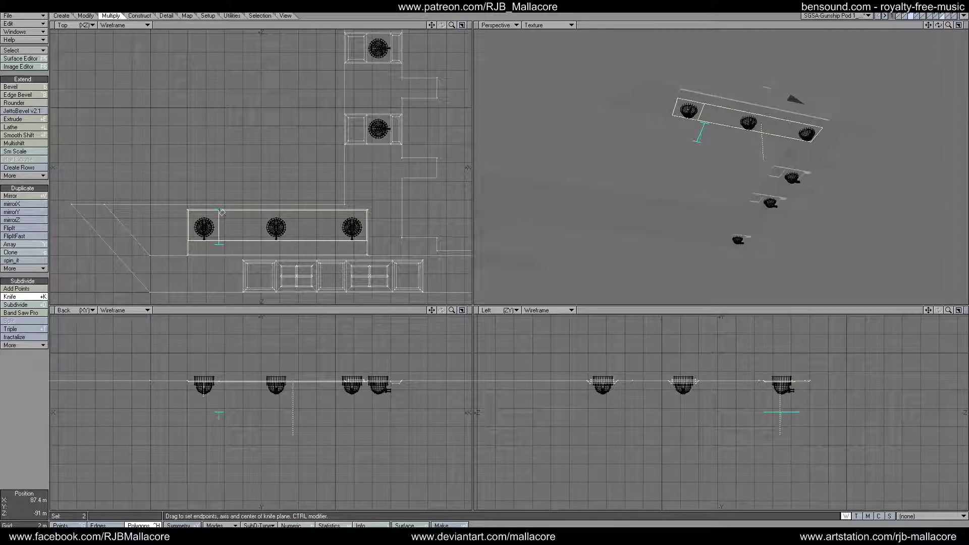
left_click(19, 298)
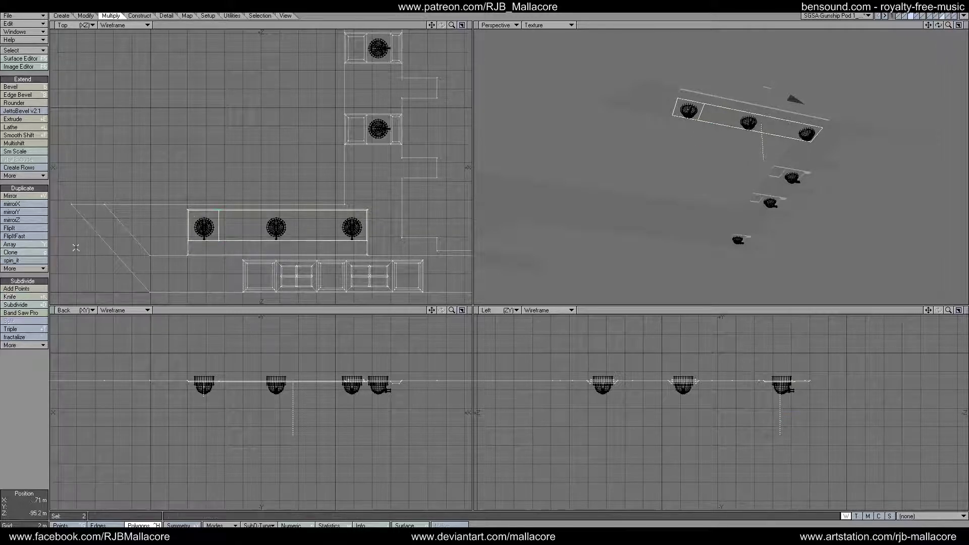
left_click(19, 299)
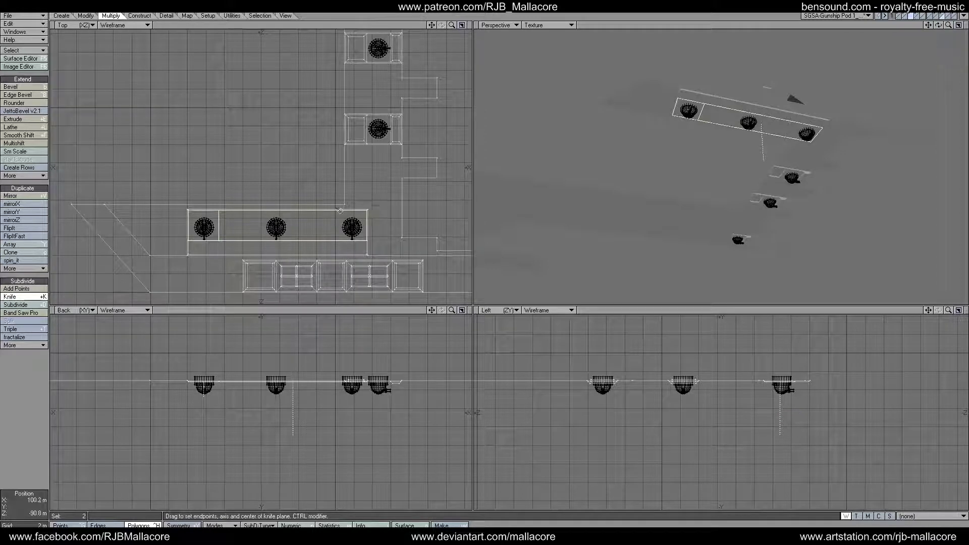
left_click_drag(337, 208, 339, 250)
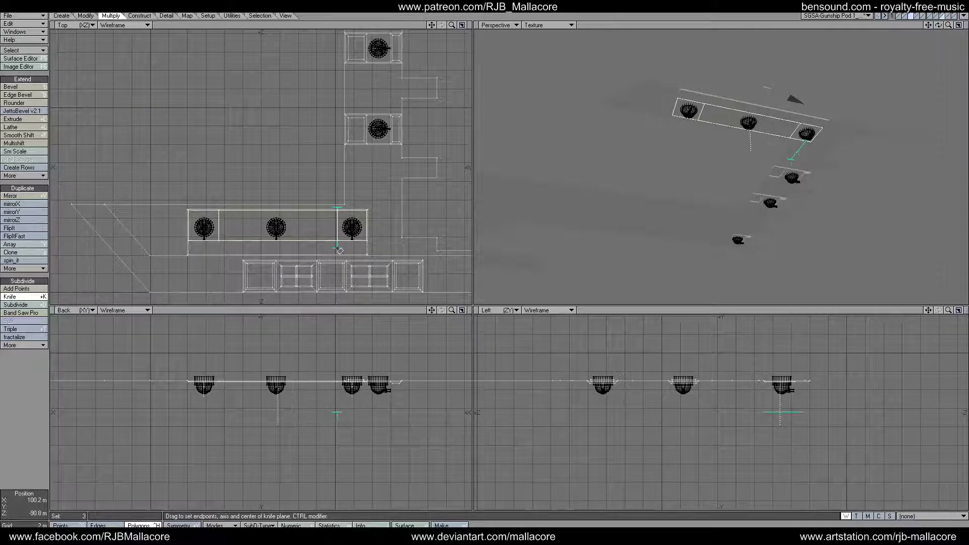
left_click(13, 298)
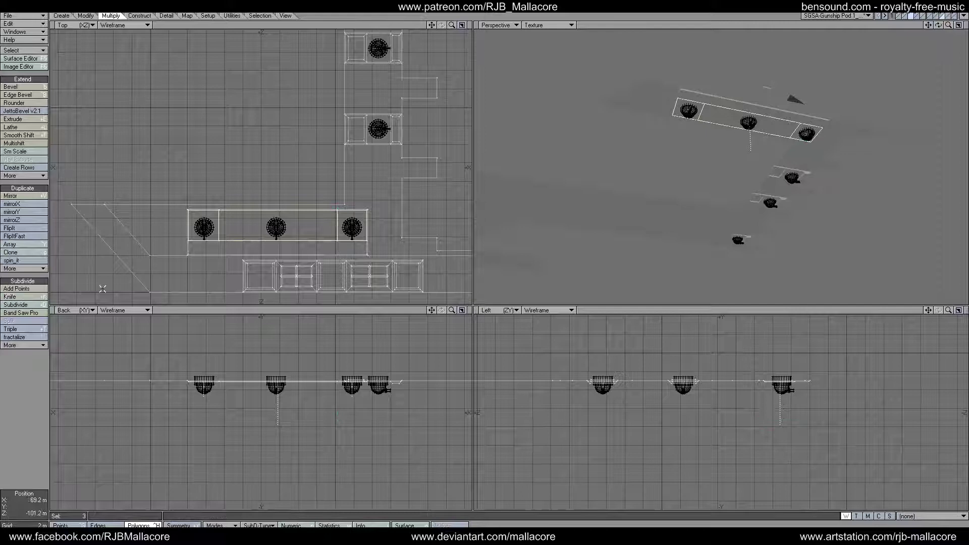
Step: Knife the turret strip crosswise on both sides of the middle turret
left_click(14, 298)
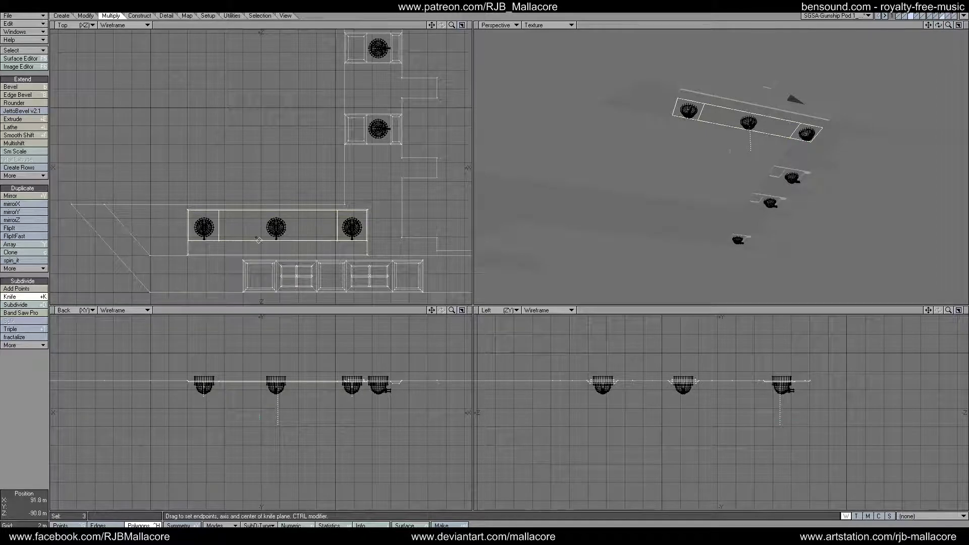
left_click_drag(260, 242, 263, 209)
left_click_drag(265, 245, 266, 248)
key("space")
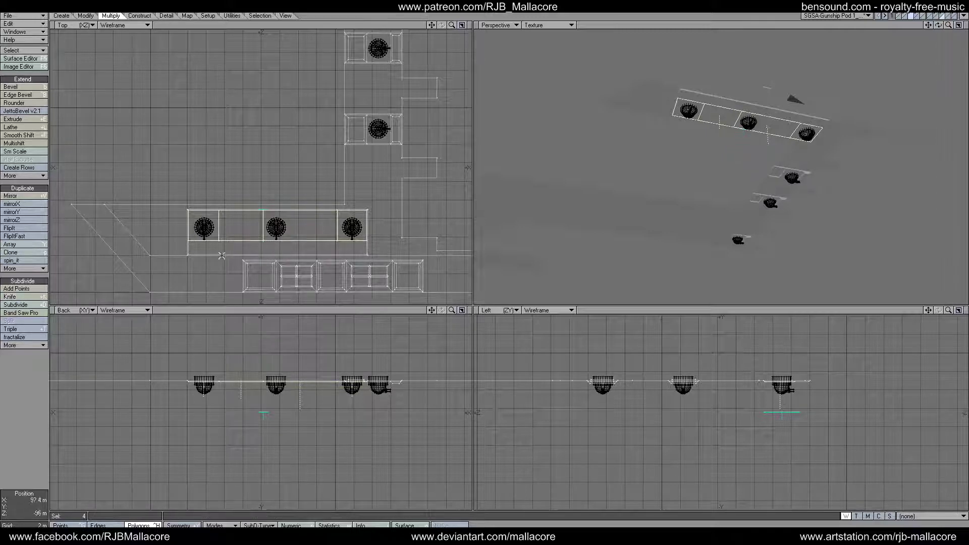
left_click(30, 298)
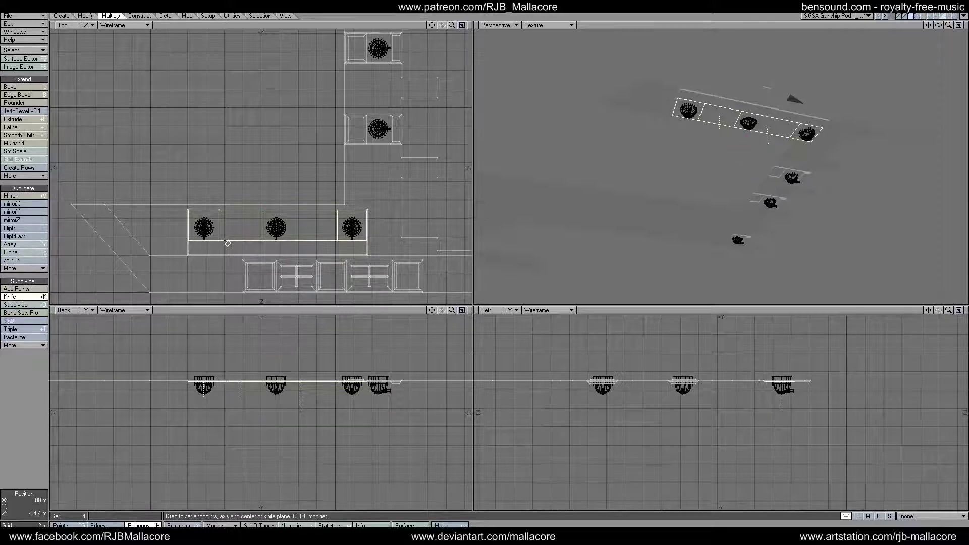
left_click_drag(291, 207, 291, 248)
key("space")
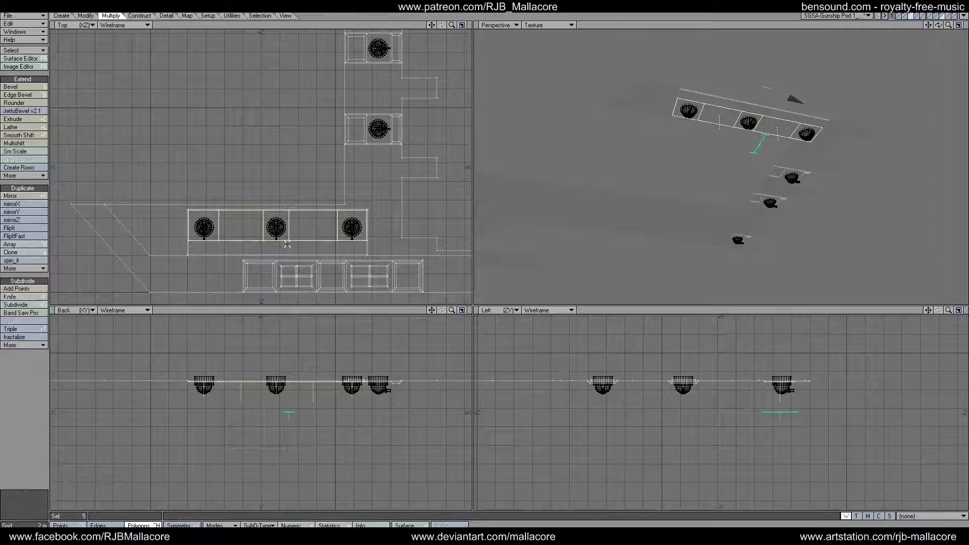
Step: Deselect the two panels between the turrets and inset the three turret squares by 100 mm with Multishift
left_click(249, 232)
left_click(301, 231)
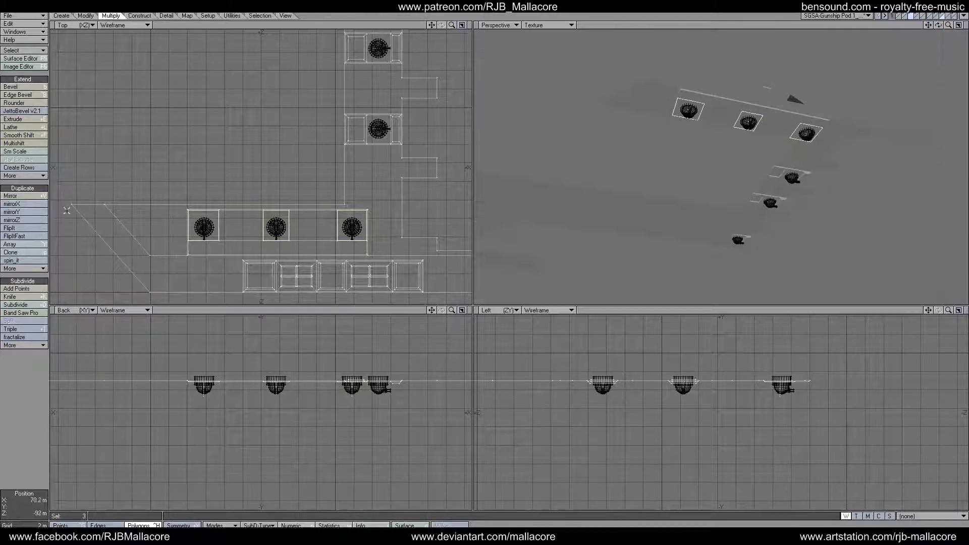
left_click(28, 144)
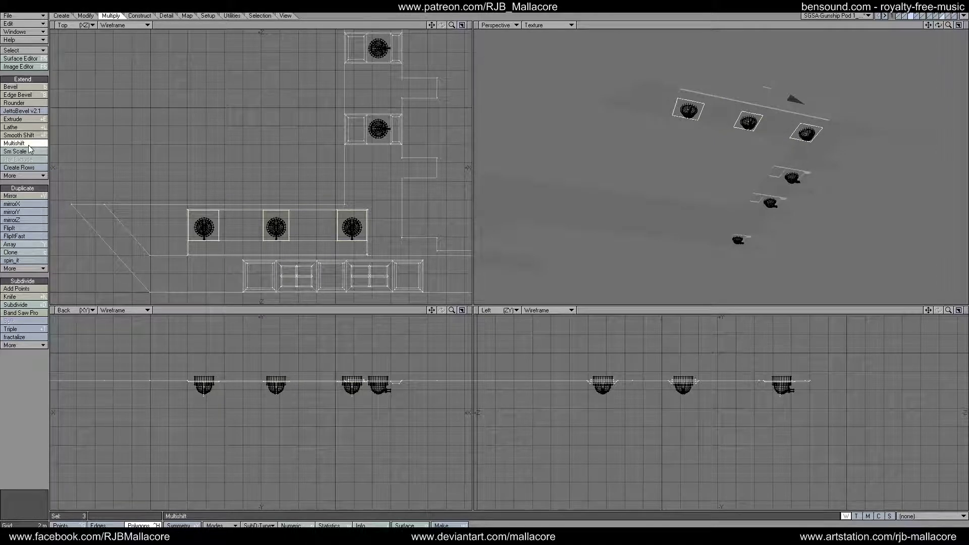
key("n")
key("BackSpace")
type("1")
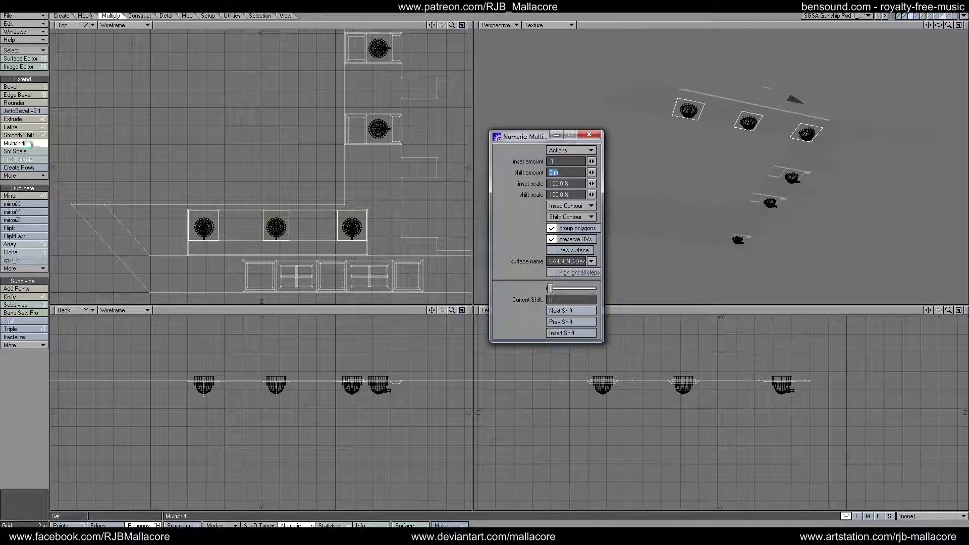
type("00 mm")
key("Return")
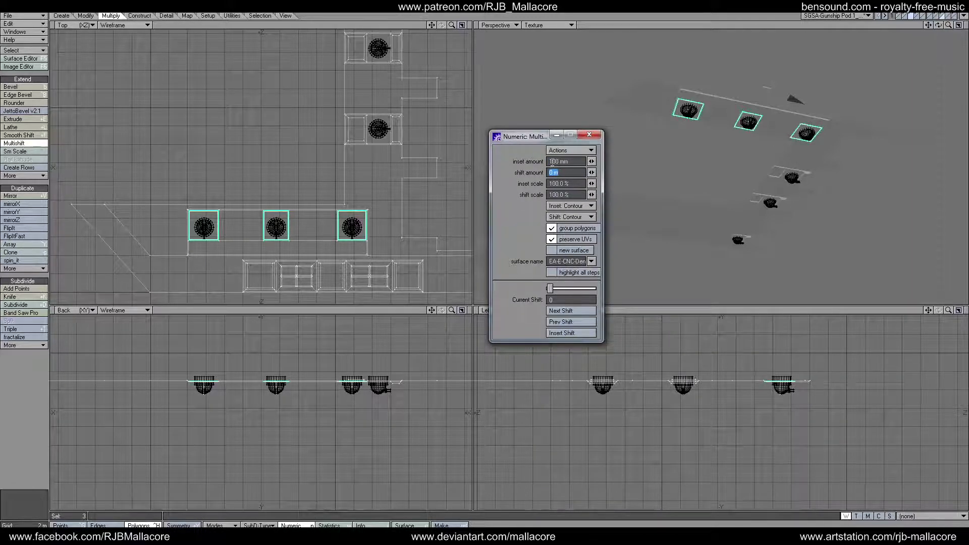
key("Tab")
left_click(589, 135)
key("space")
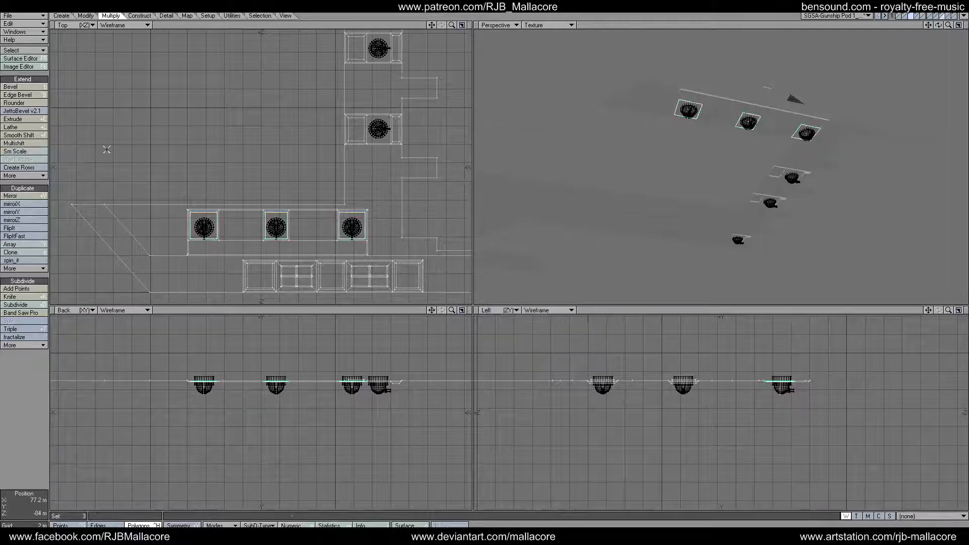
Step: Raise the three inset turret squares with a Multishift inset amount of 100 mm and shift amount of 100 mm
left_click(37, 144)
type("n.1")
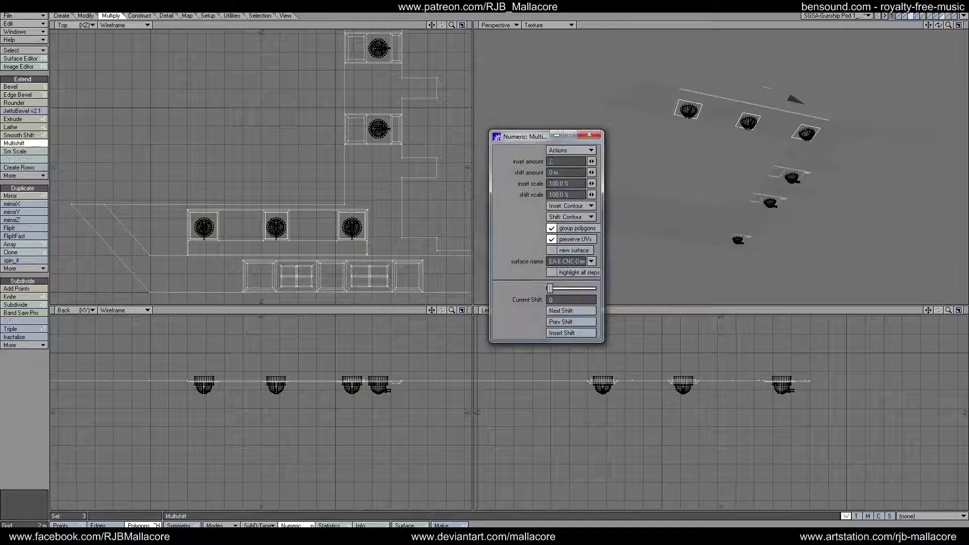
key("Tab")
type(".1")
key("Tab")
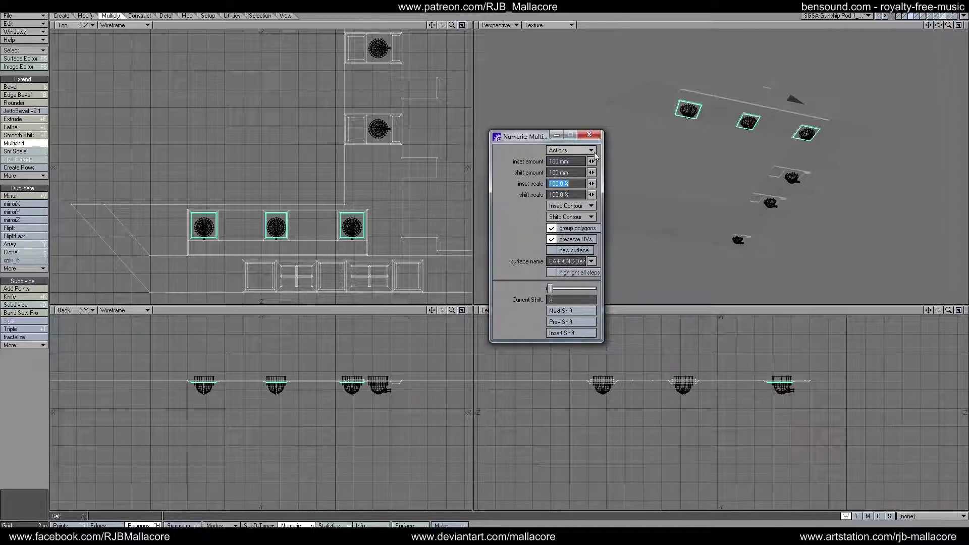
left_click(589, 135)
key("space")
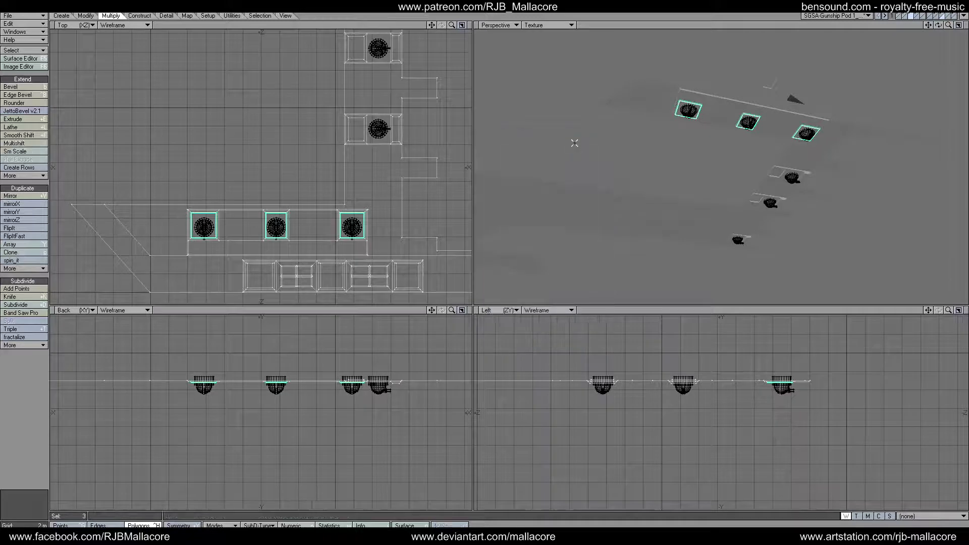
Step: Select only the two panels between the turrets and inset them by 400 mm with Multishift
key("slash")
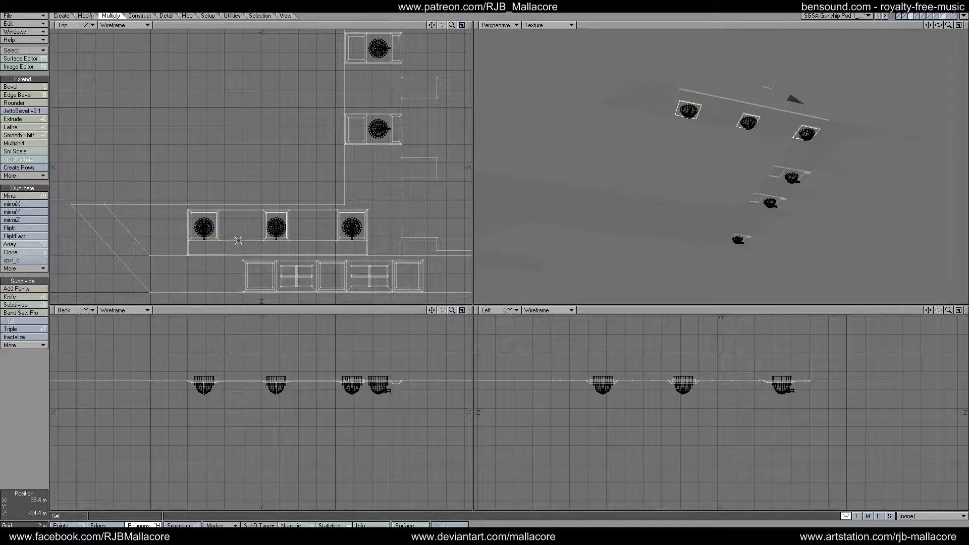
left_click(42, 424)
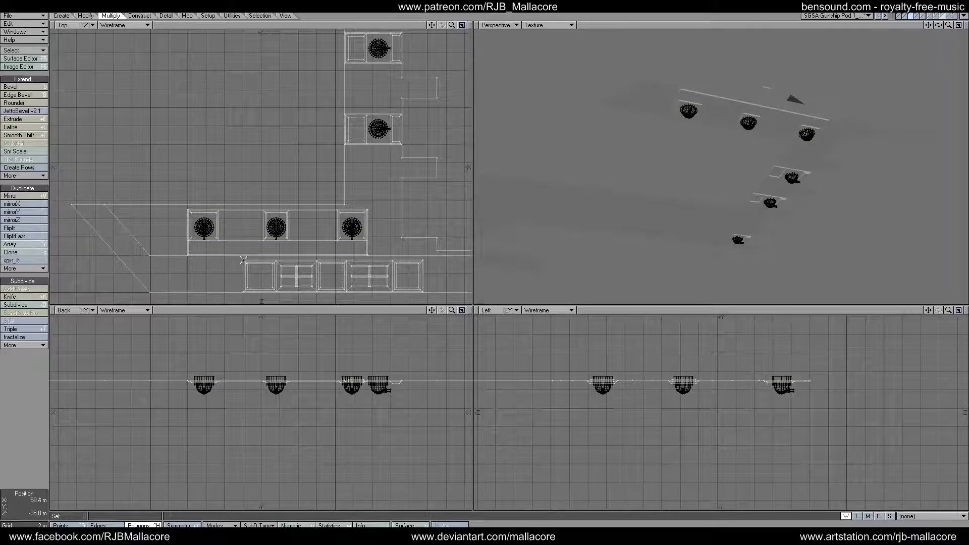
left_click_drag(242, 239, 286, 244)
left_click(304, 239)
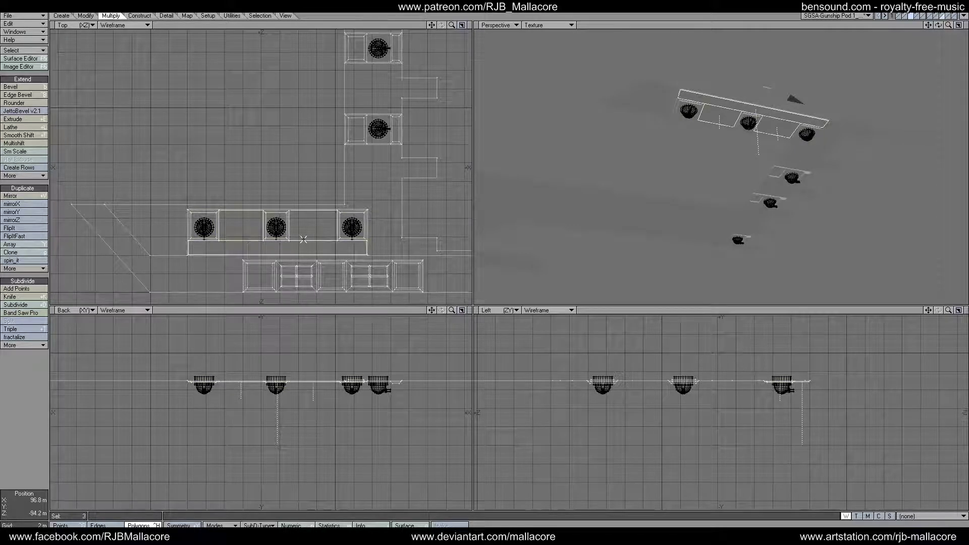
left_click(295, 253)
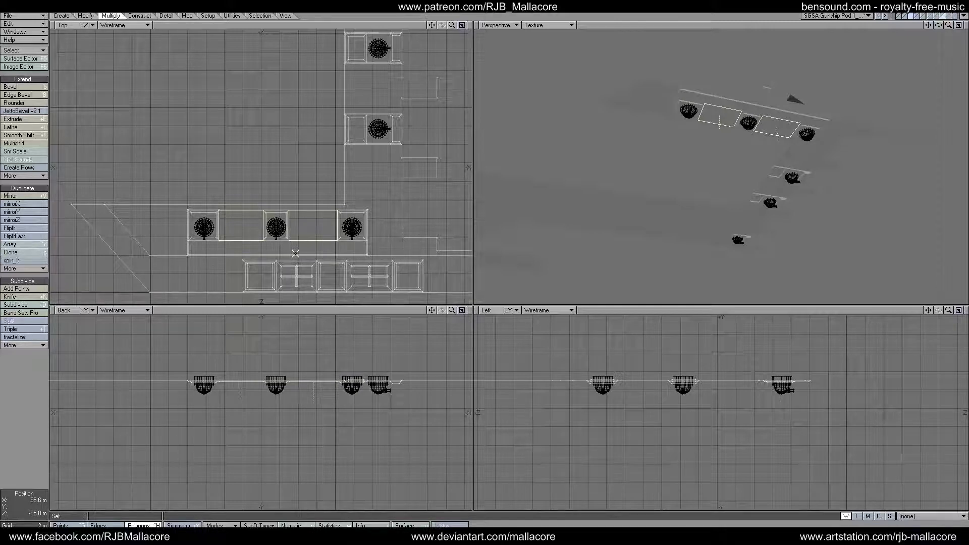
left_click(32, 145)
key("n")
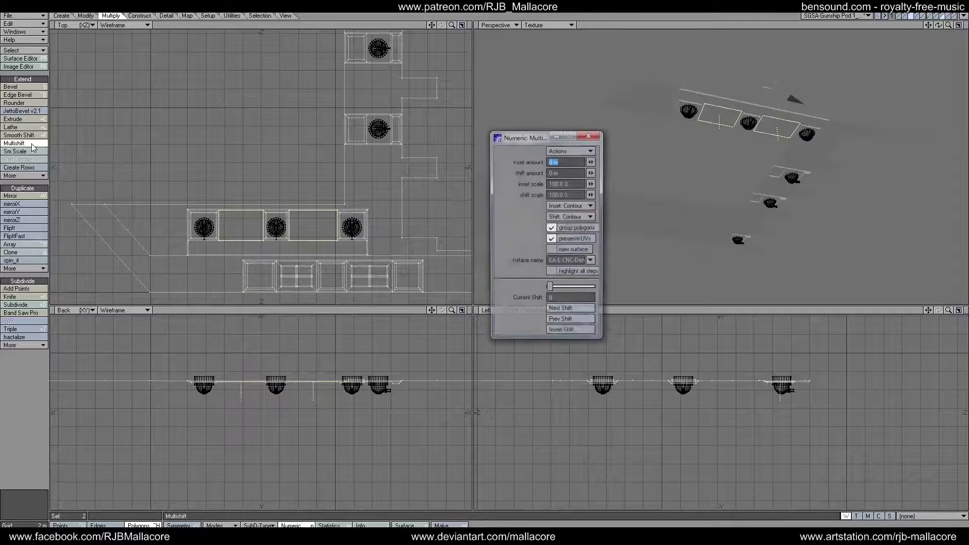
type(".4")
key("Tab")
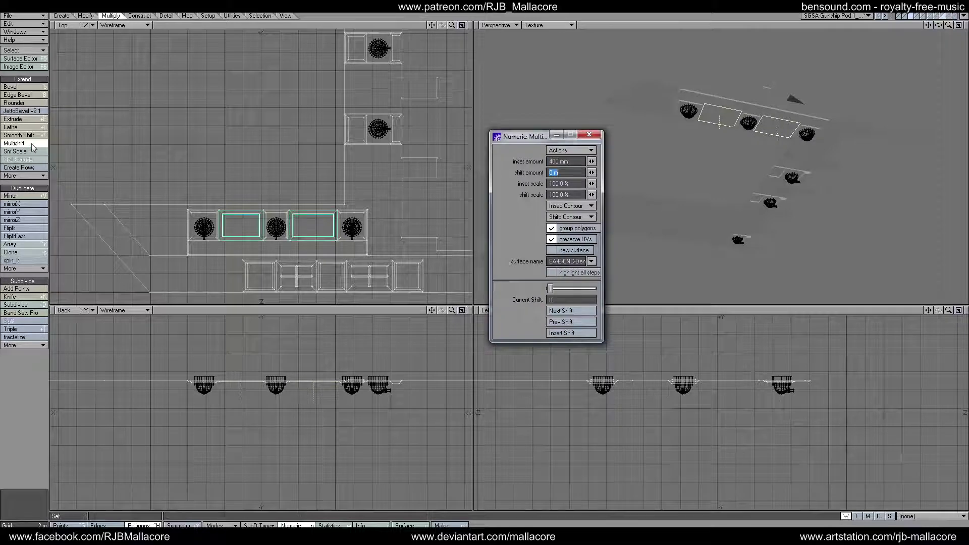
left_click(589, 135)
key("space")
Step: Recess the two inset panels between the turrets with a Multishift inset of 0 m and shift amount of -200 mm
left_click(35, 144)
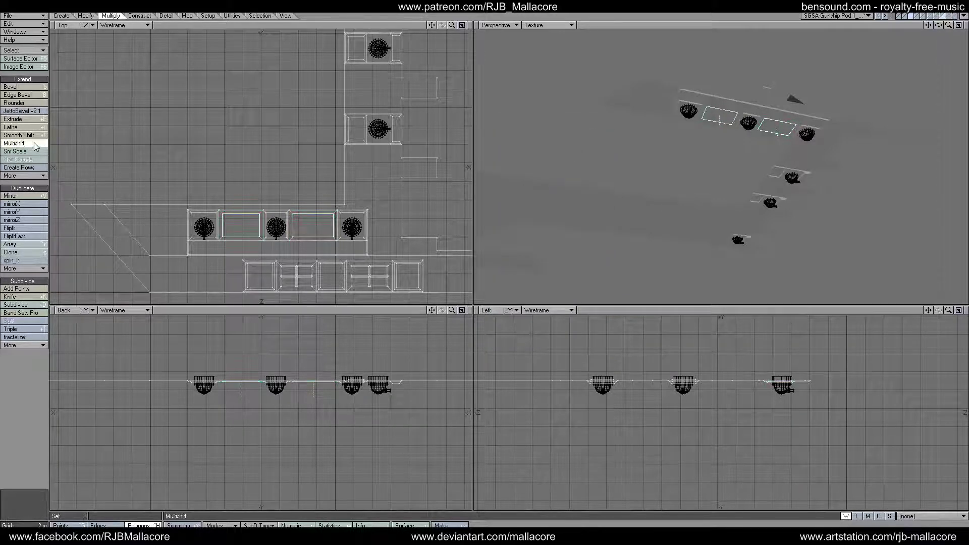
key("n")
key("BackSpace")
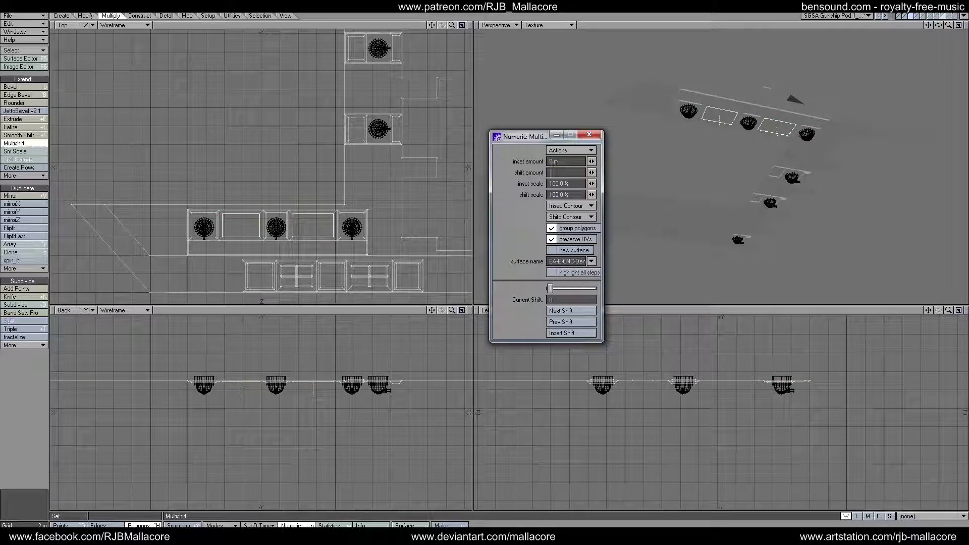
type("-200")
key("Tab")
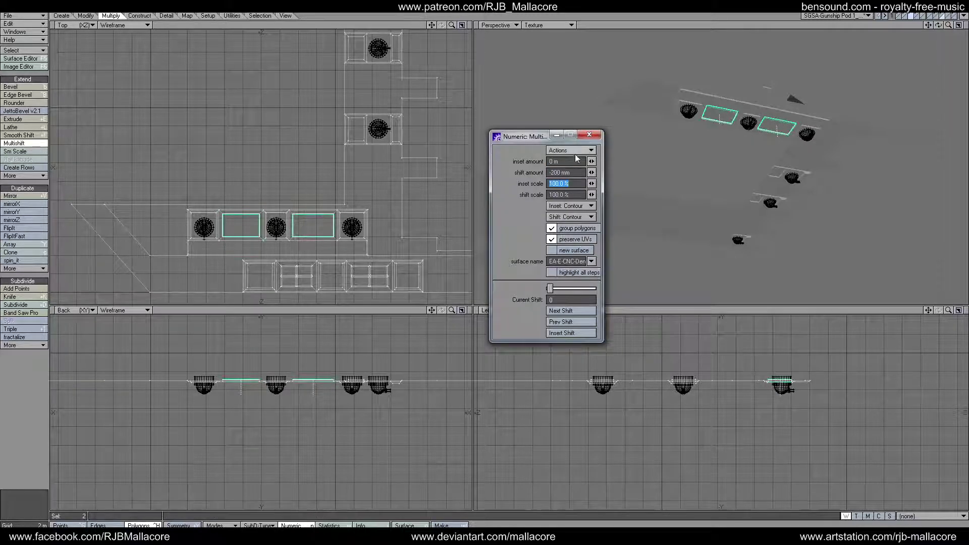
left_click(589, 135)
key("space")
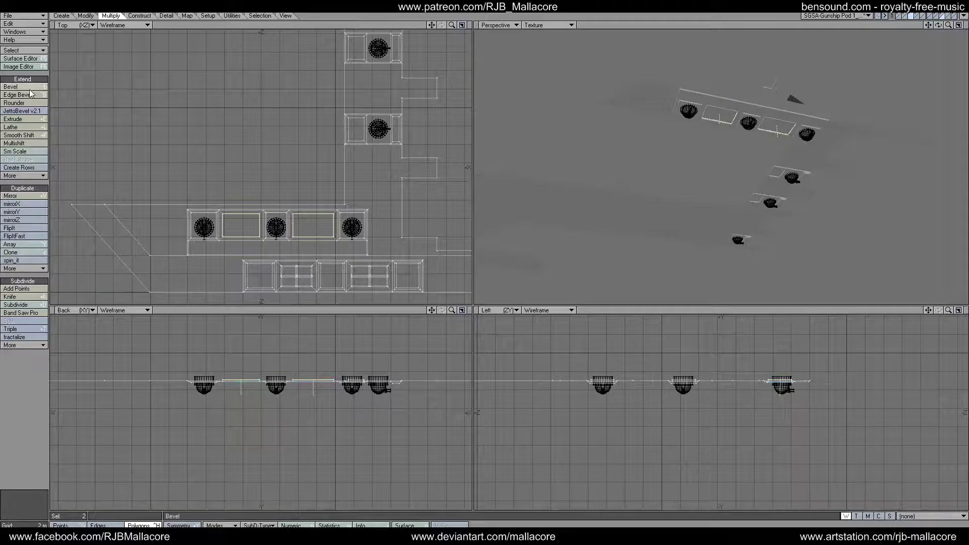
Step: Subdivide the two recessed panels with the Faceted method and bevel the resulting polygons by 100 mm
left_click(29, 88)
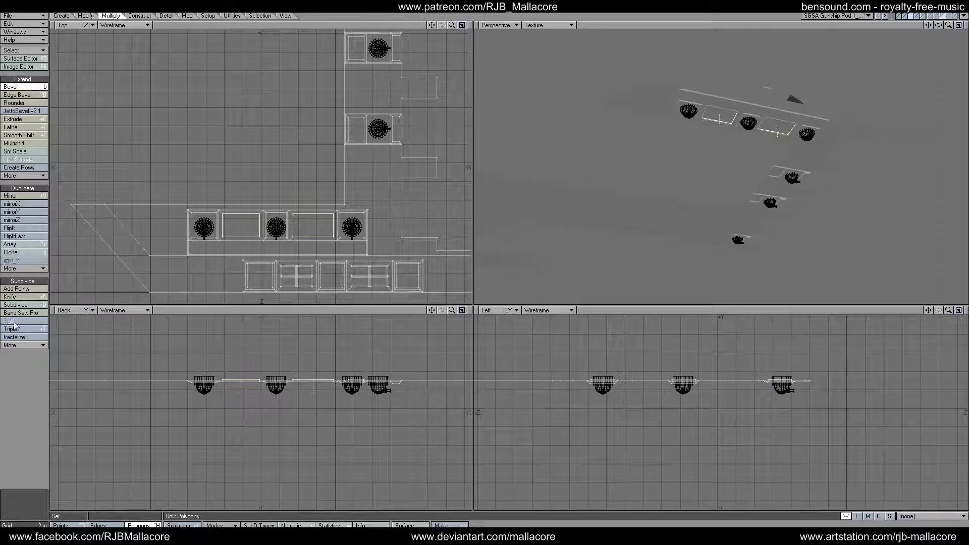
left_click(15, 305)
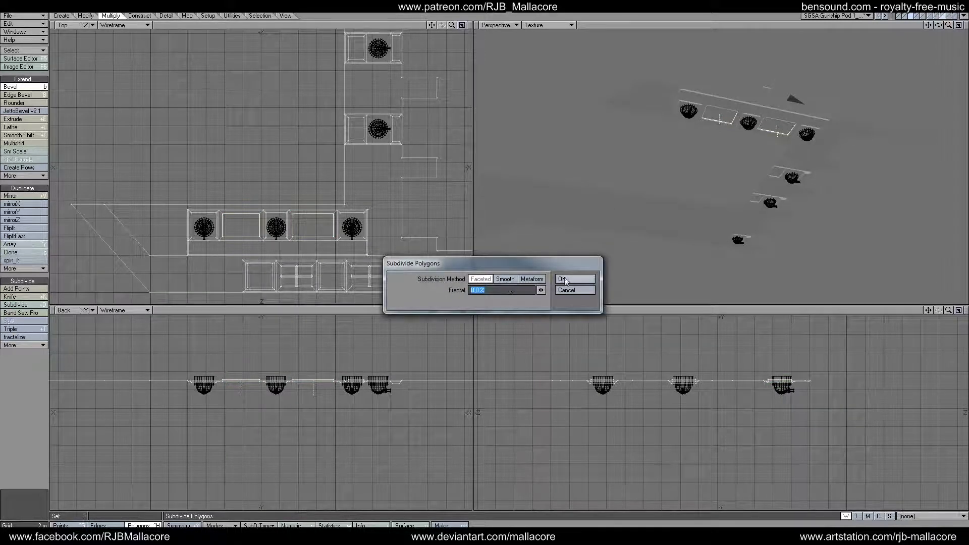
left_click(580, 280)
key("n")
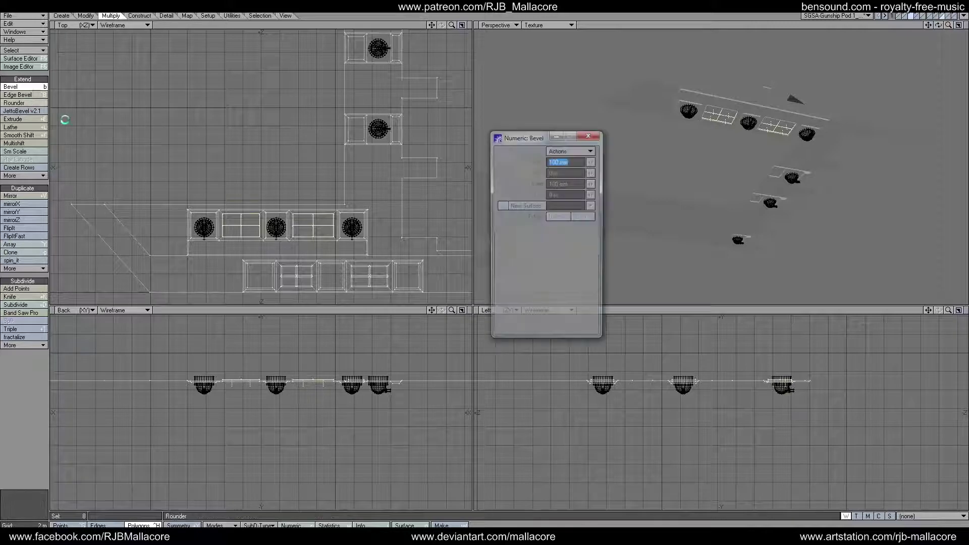
left_click(588, 134)
key("space")
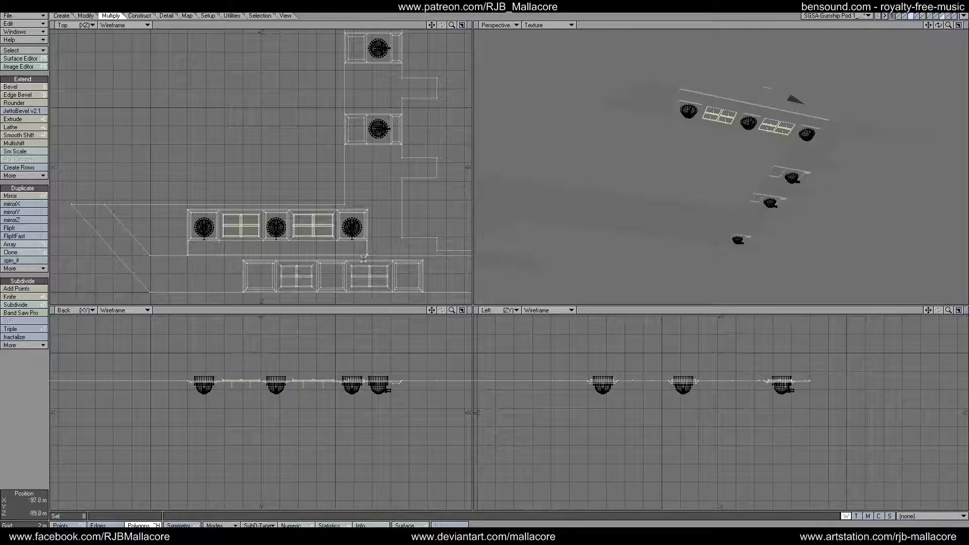
Step: Select only the long narrow panel running alongside the three-turret strip and inset it by 500 mm with Multishift
key("slash")
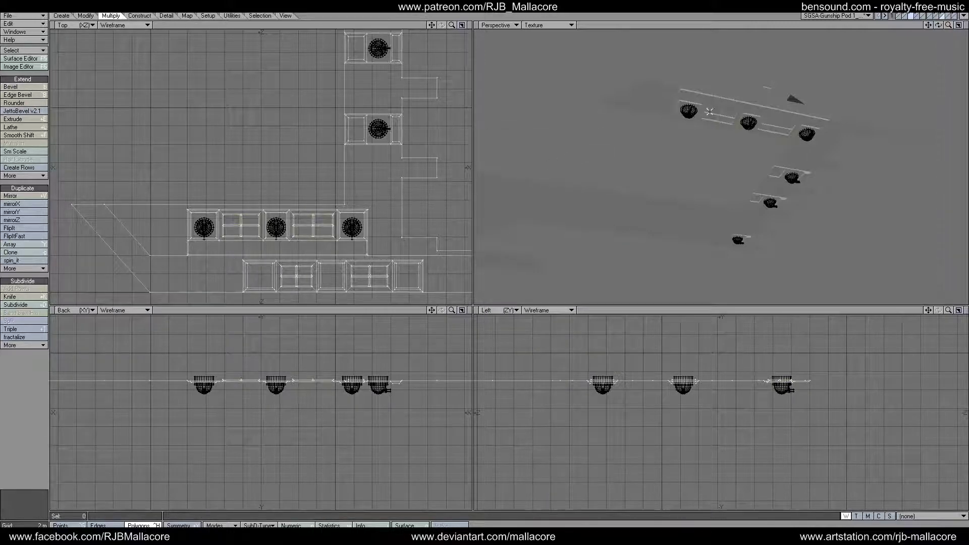
left_click(731, 107)
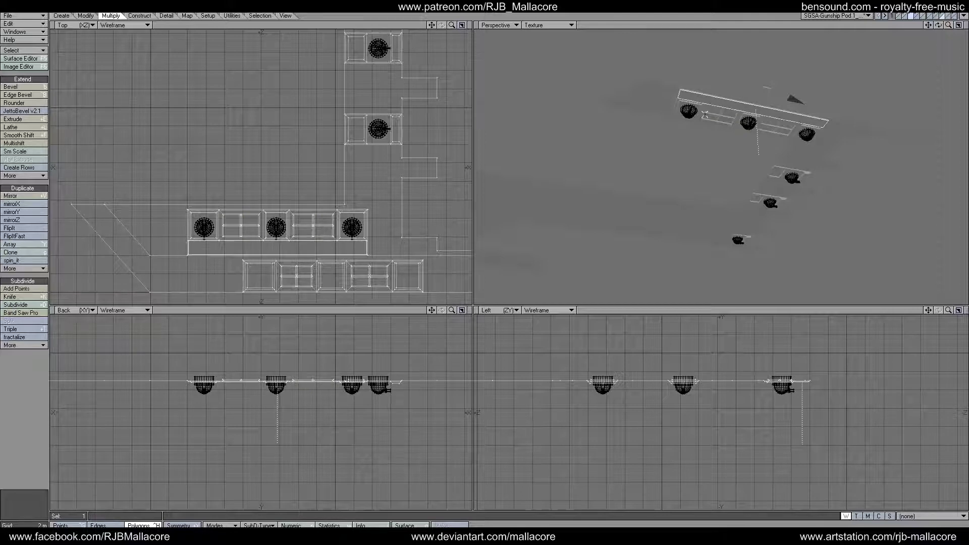
left_click(19, 144)
key("n")
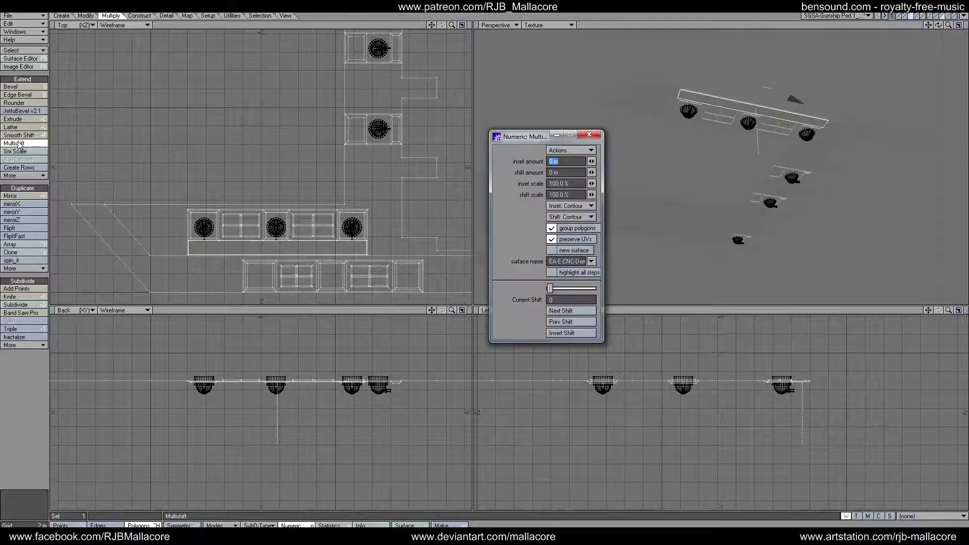
key("Tab")
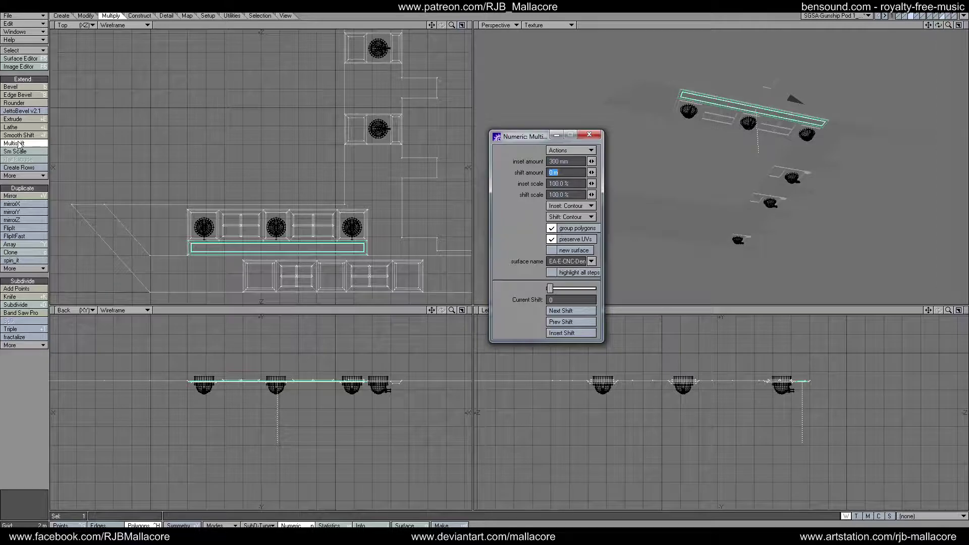
left_click(571, 160)
key("BackSpace")
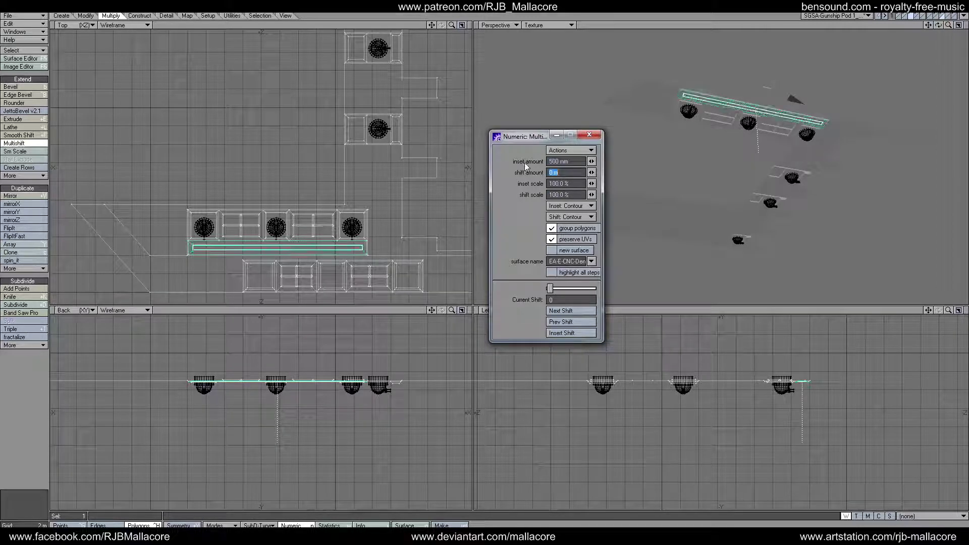
left_click(598, 136)
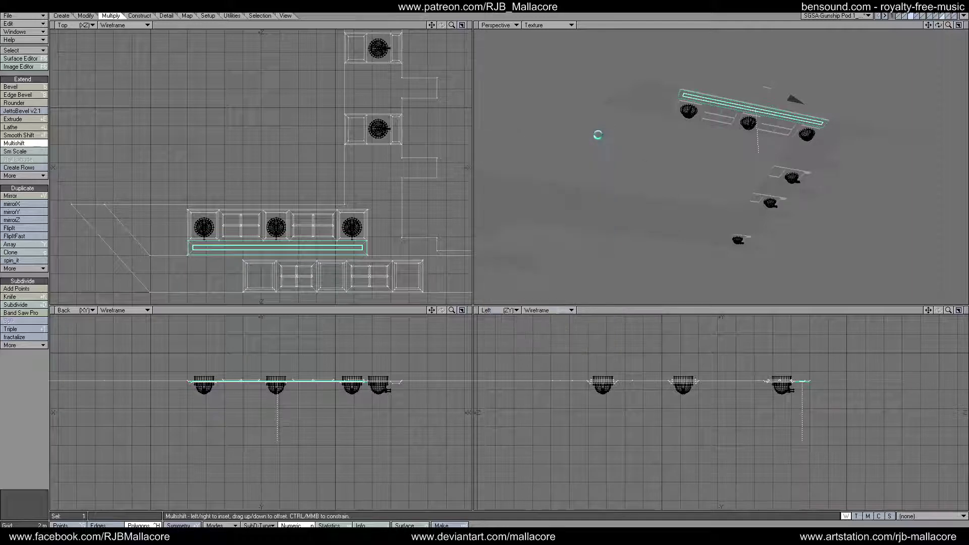
Step: Recess the inset long panel with a Multishift shift amount of -500 mm and clear the selection
left_click(19, 144)
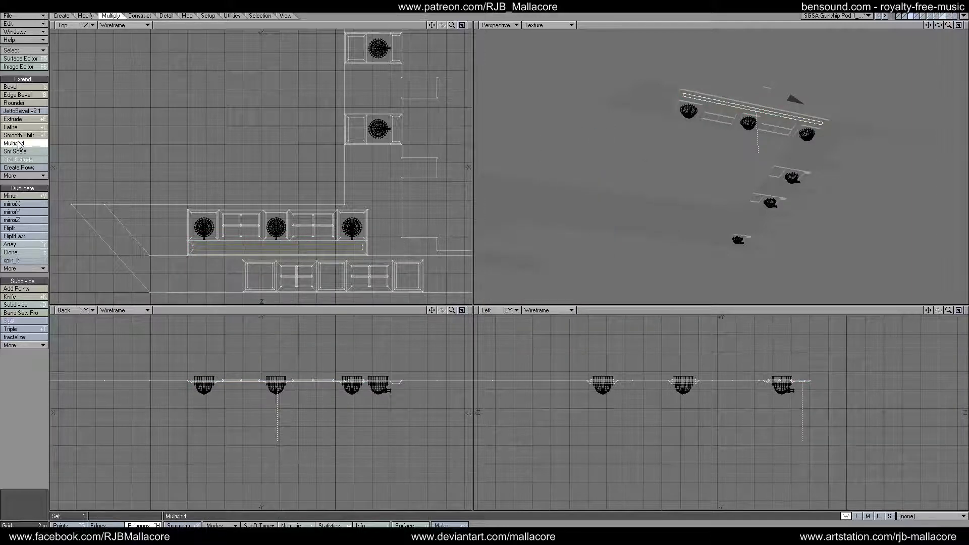
key("n")
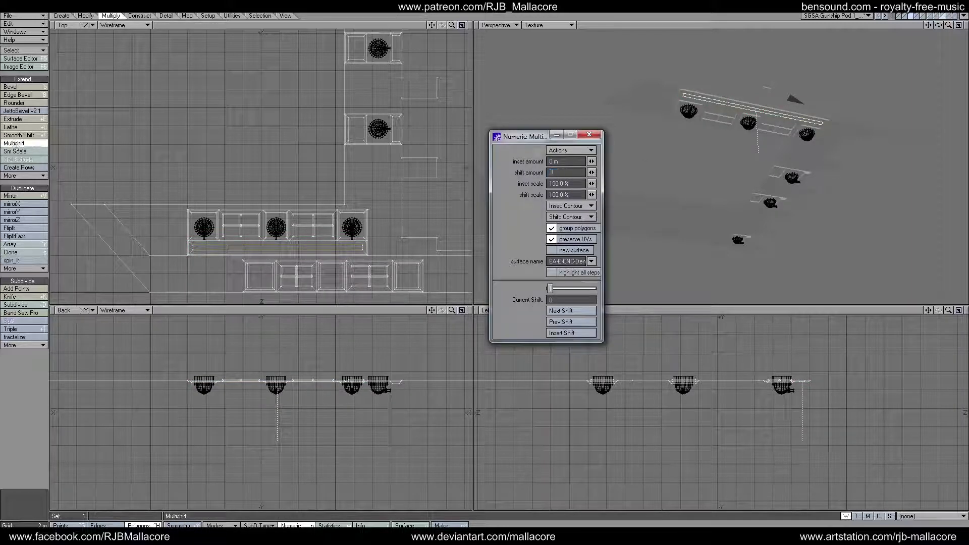
type("-500mm")
key("Tab")
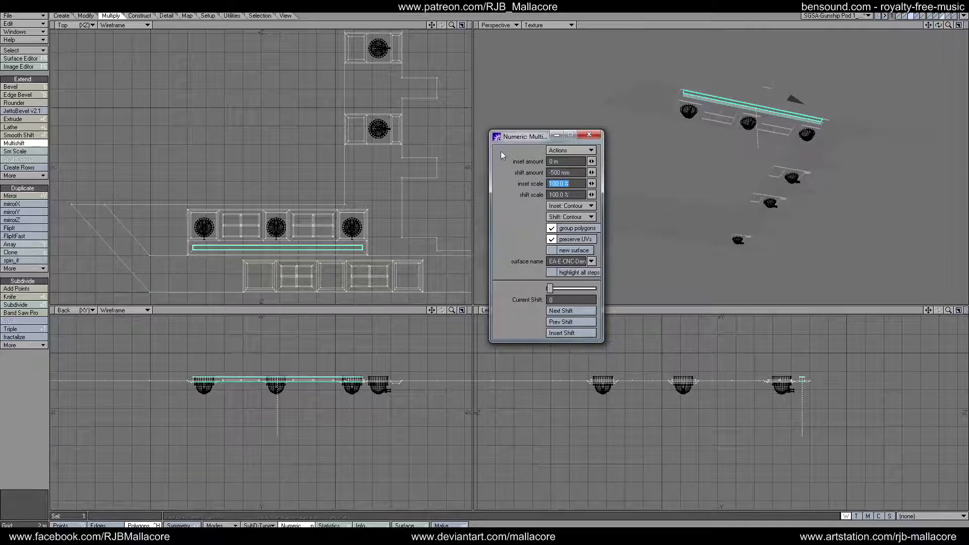
left_click(589, 134)
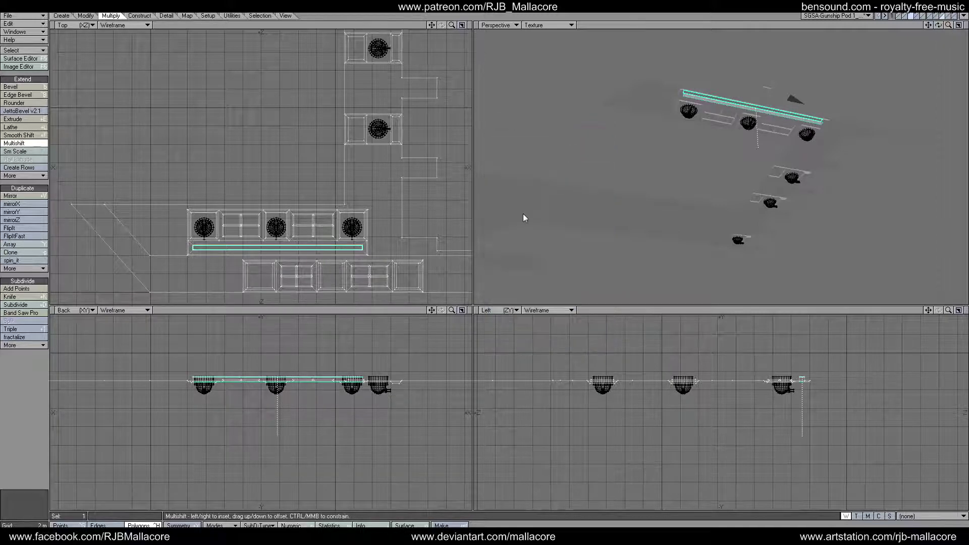
key("space")
left_click(26, 397)
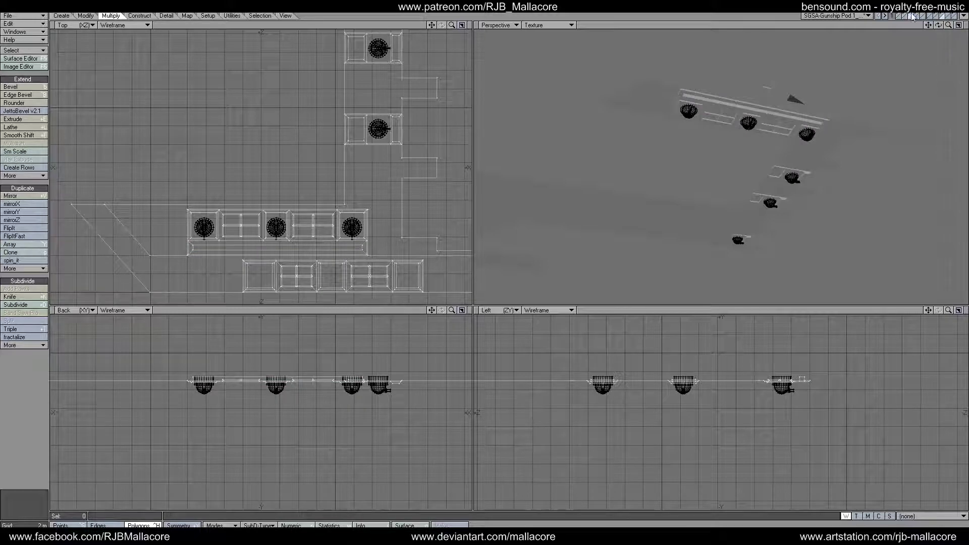
Step: Display the turret layer together with the hull layer and examine the turrets along the diagonal hull section
mouse_move(942, 26)
left_mouse_down()
mouse_move(953, 32)
mouse_move(940, 26)
left_mouse_up()
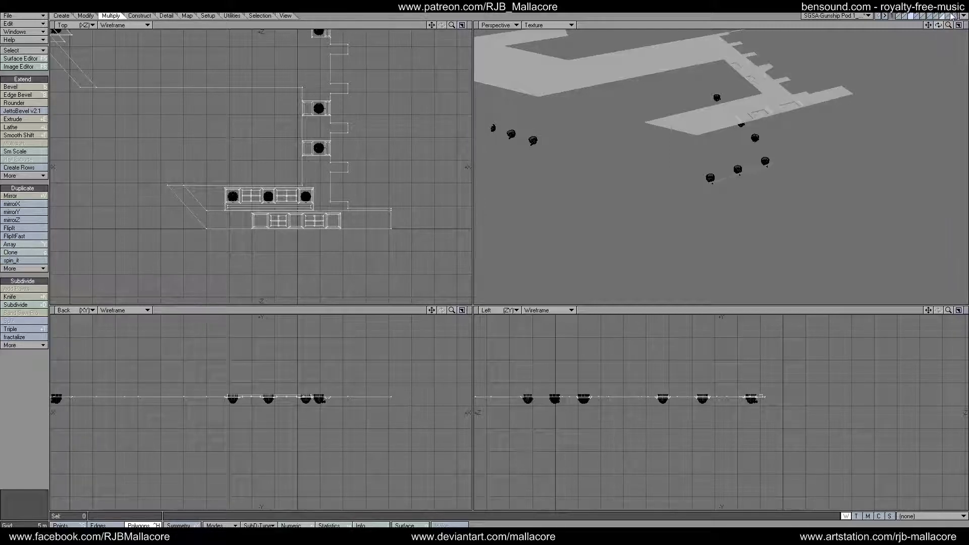
left_click(954, 16)
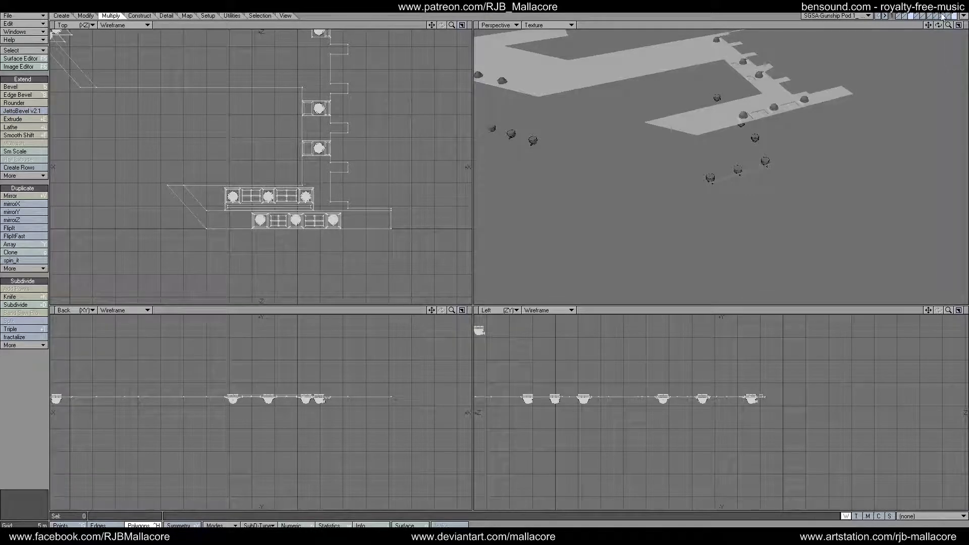
left_click(941, 17)
mouse_move(938, 24)
left_mouse_down()
mouse_move(937, 14)
mouse_move(939, 24)
mouse_move(927, 25)
left_mouse_up()
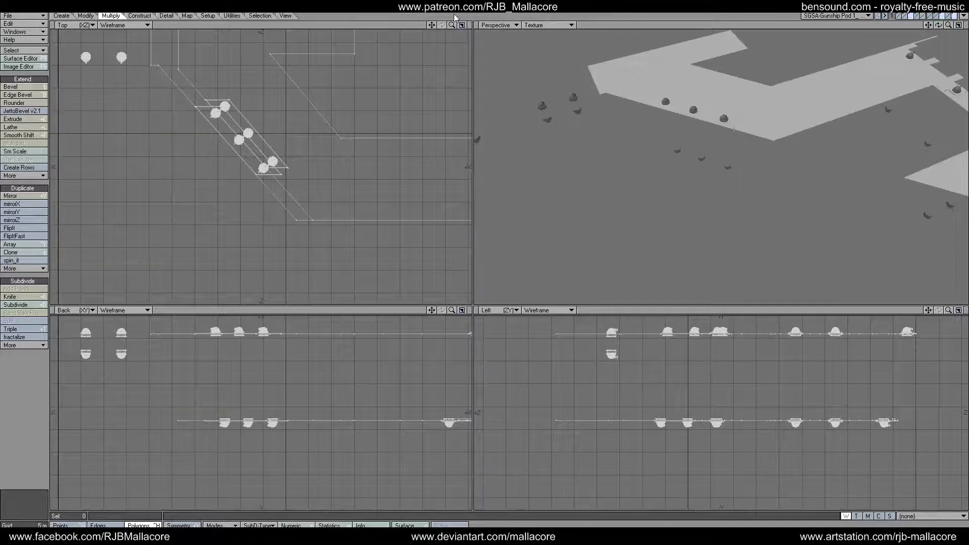
left_click_drag(451, 25, 479, 25)
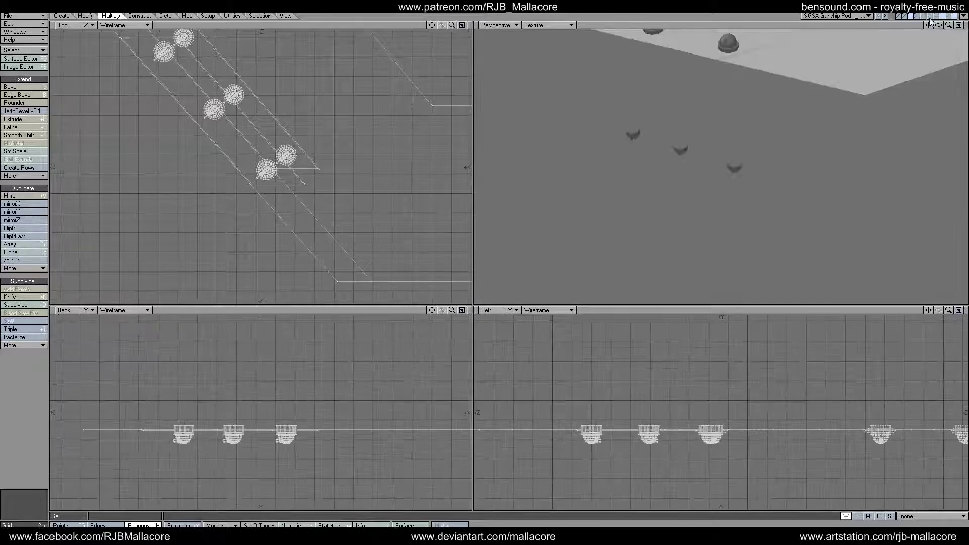
left_click_drag(926, 25, 926, 24)
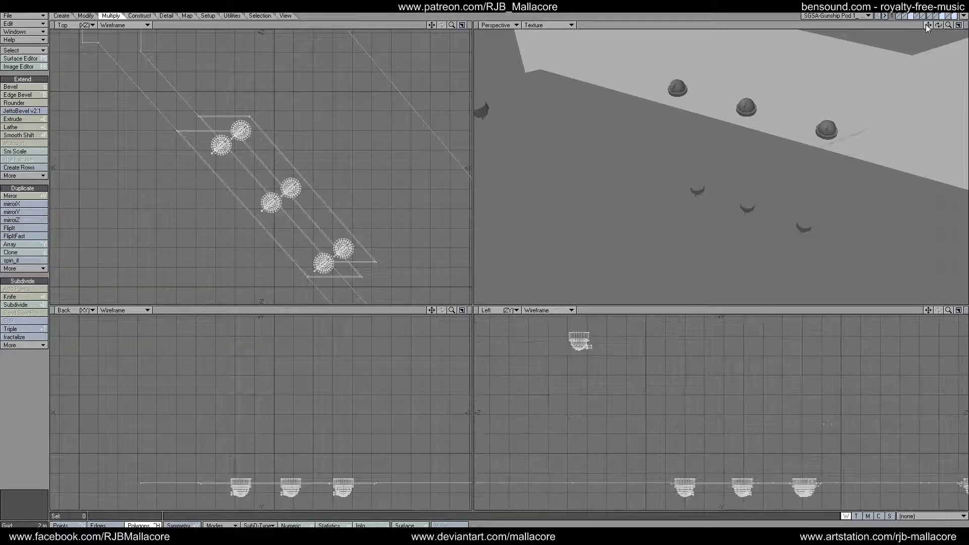
Step: Isolate the hull panel layer, select the upper diagonal turret panel and show the turrets as a background layer
left_click(910, 15)
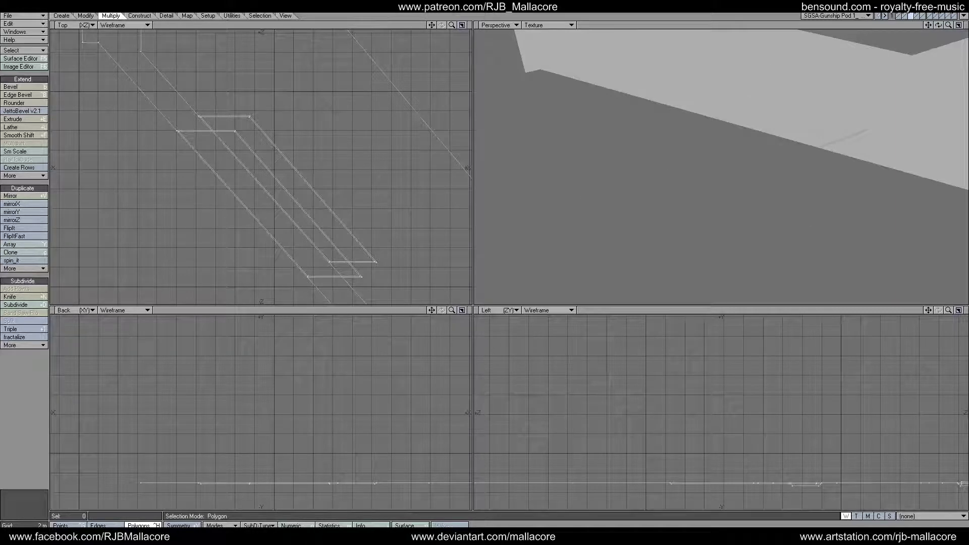
left_click_drag(948, 26, 933, 28)
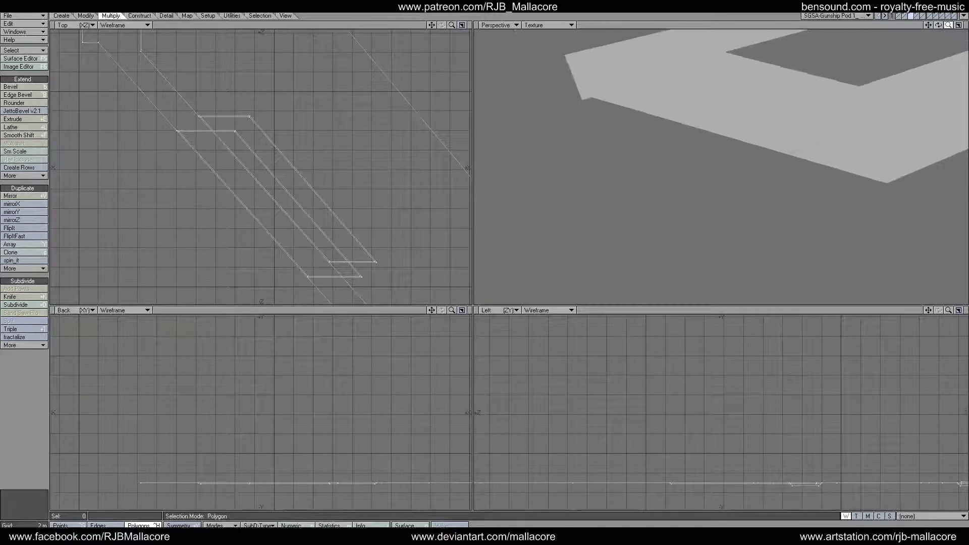
left_click(753, 132)
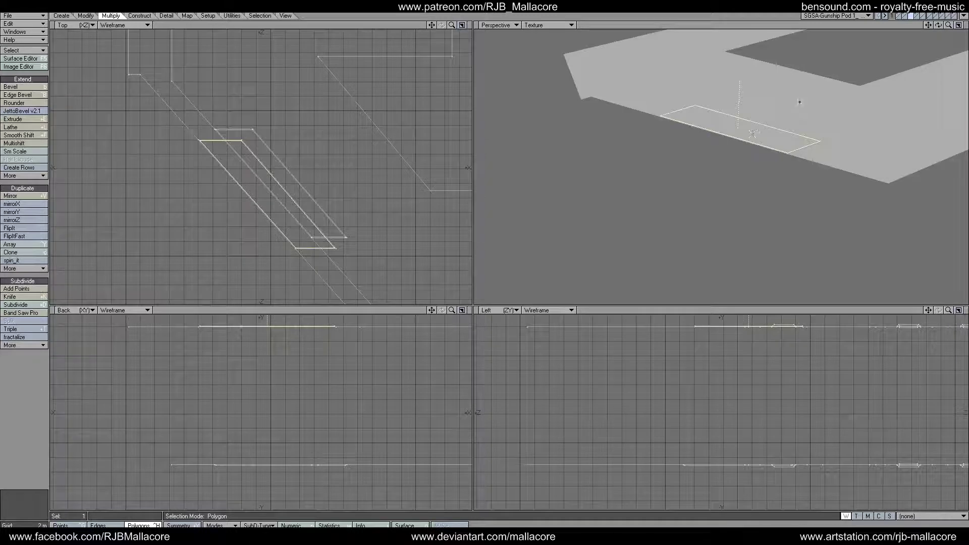
mouse_move(949, 26)
left_mouse_down()
mouse_move(931, 28)
mouse_move(950, 29)
left_mouse_up()
left_click(955, 18)
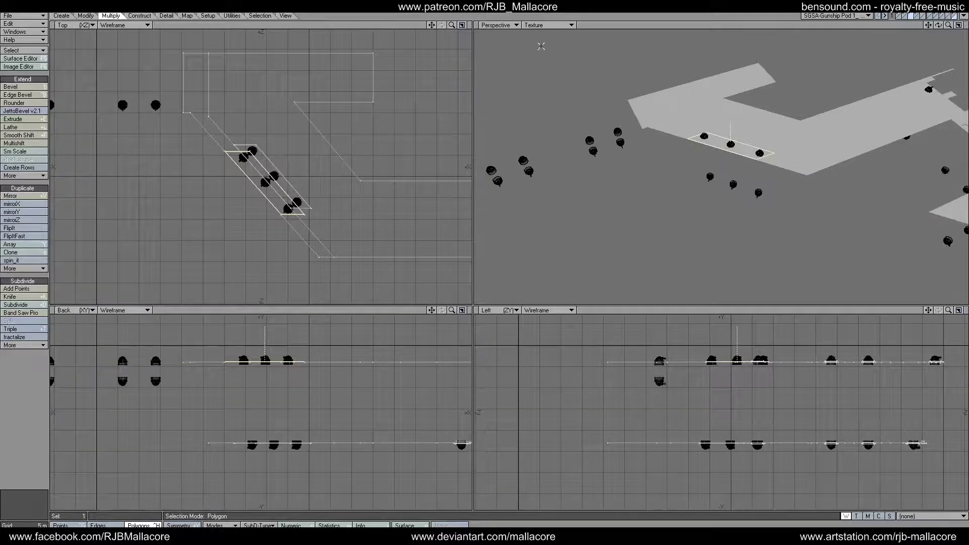
left_click_drag(452, 25, 470, 25)
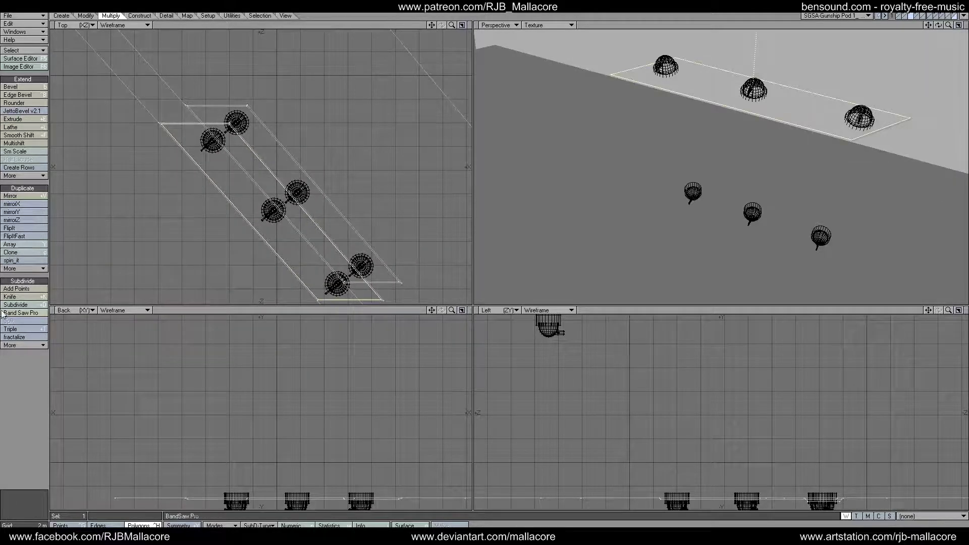
Step: Knife the selected diagonal panel crosswise between its first and middle turrets, parallel to the panel's short ends
left_click(15, 297)
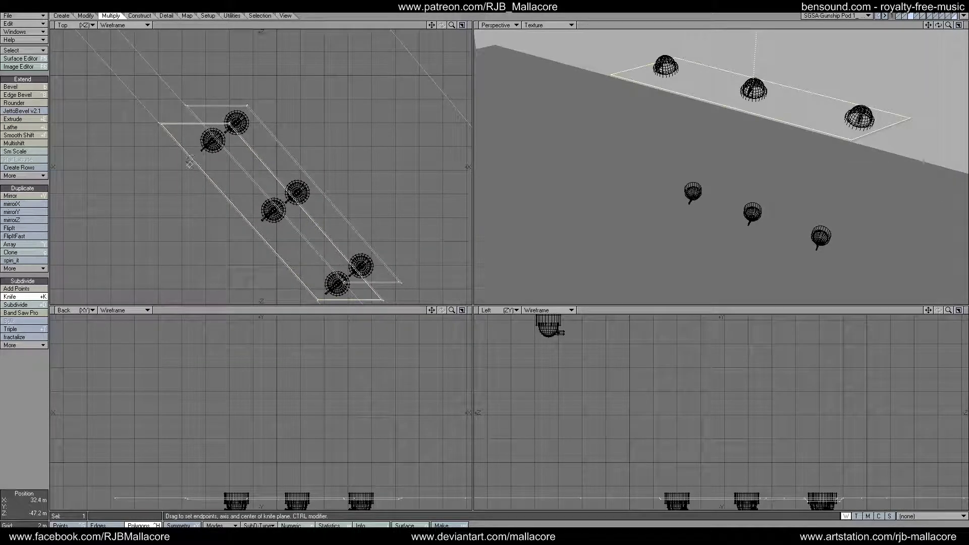
left_click_drag(258, 160, 271, 160)
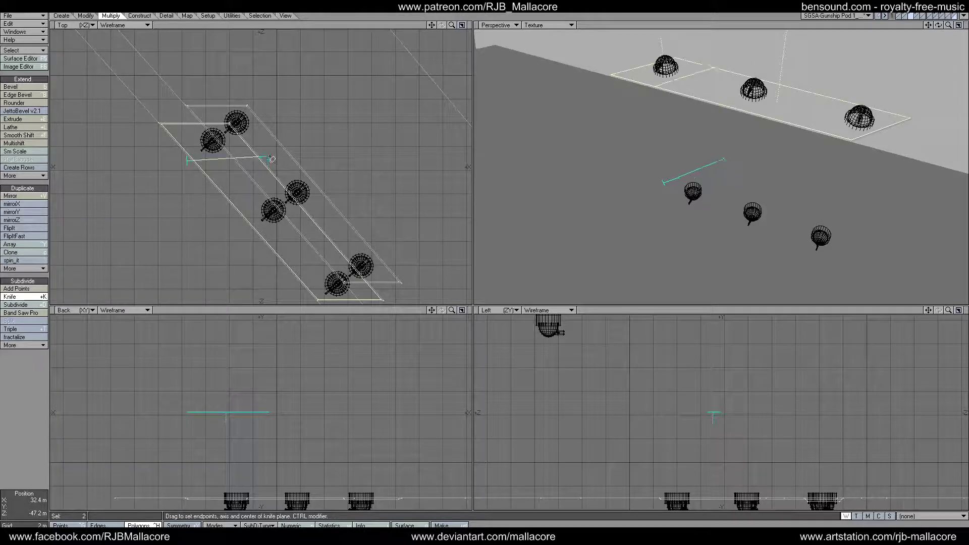
left_click_drag(191, 163, 172, 160)
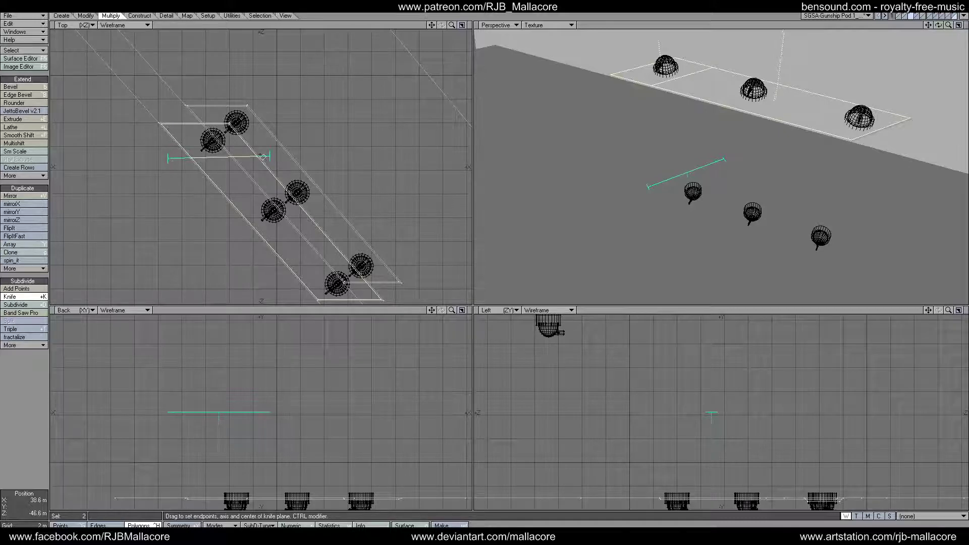
left_click_drag(269, 156, 273, 161)
key("space")
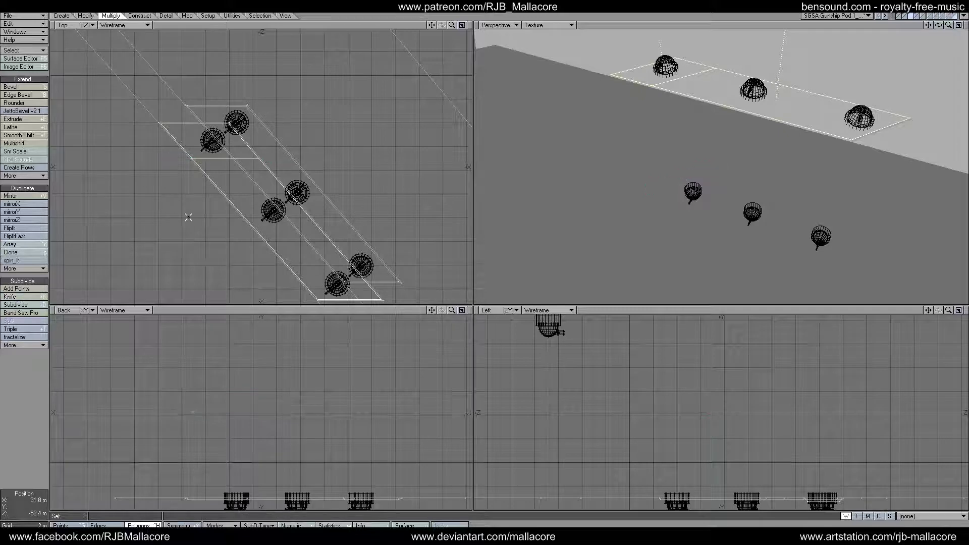
Step: Knife the selected diagonal panel crosswise between its middle and last turrets, close to the last turret and parallel to the short ends
left_click(24, 297)
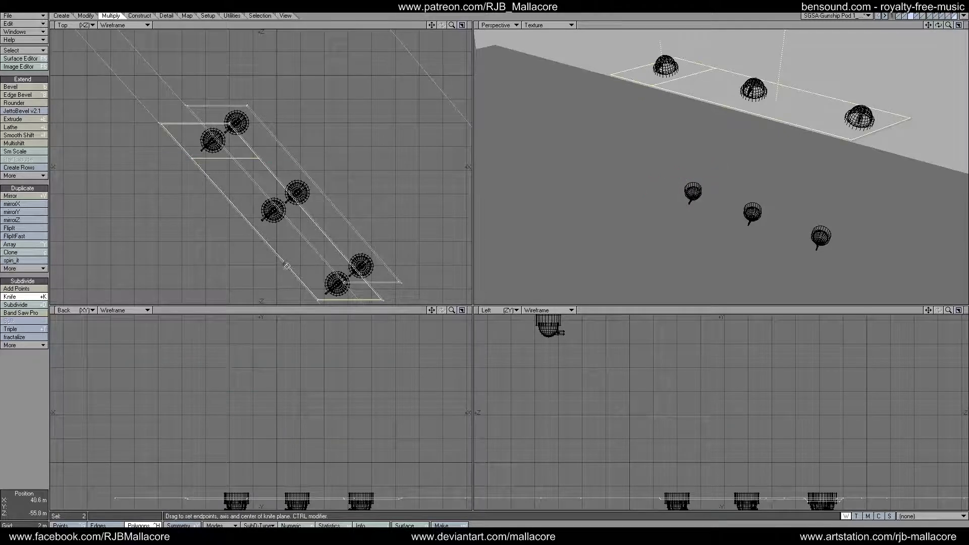
left_click_drag(277, 269, 376, 266)
left_click_drag(277, 270, 270, 267)
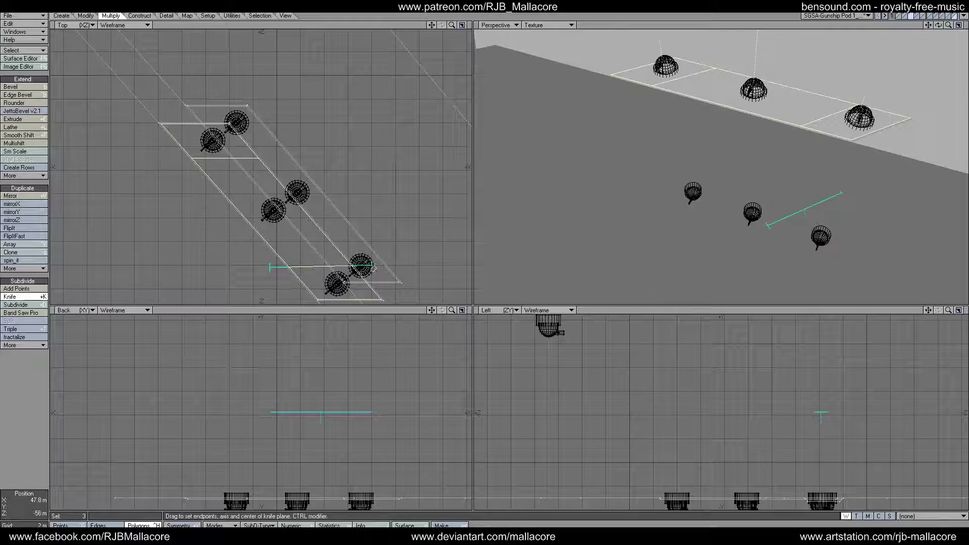
left_click_drag(377, 270, 377, 269)
key("space")
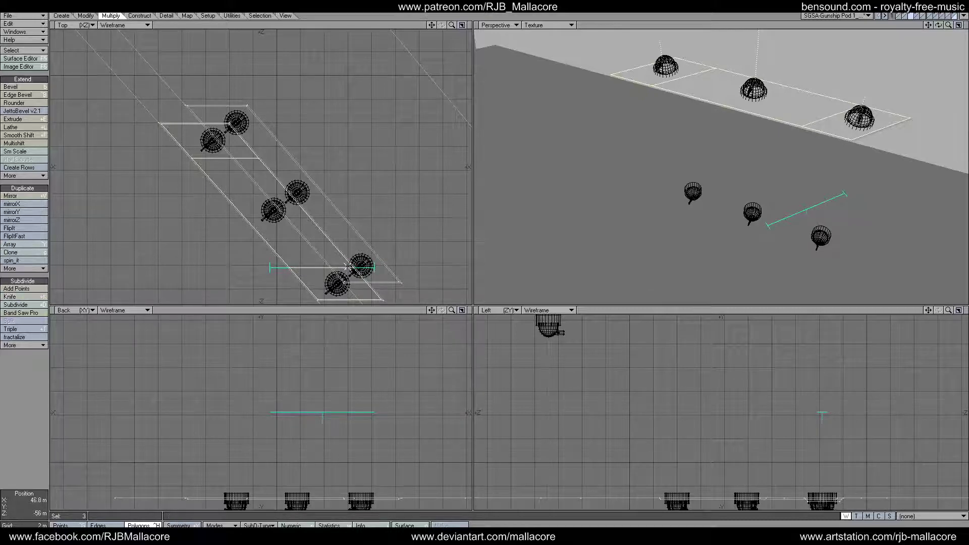
Step: Knife the diagonal panel crosswise just before its middle turret, on the side facing the first turret
left_click(23, 297)
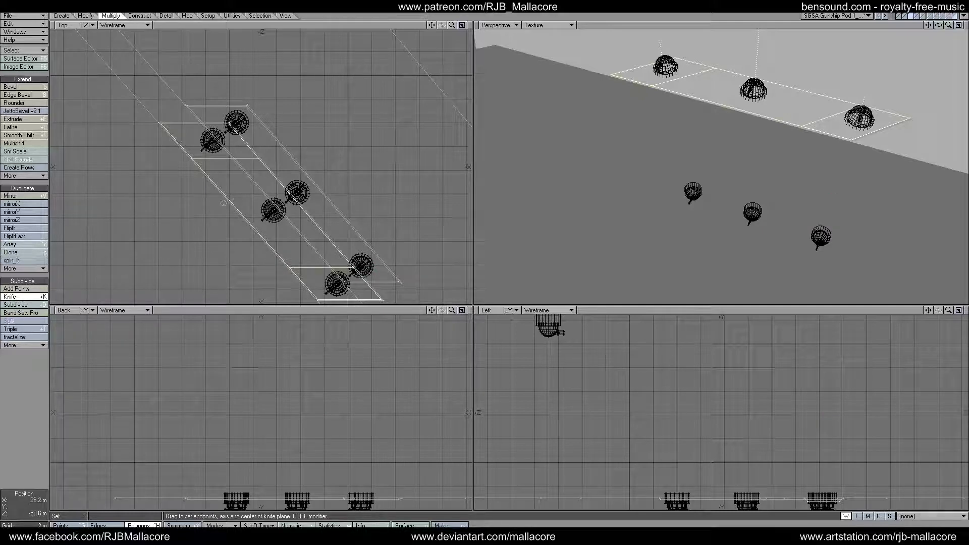
left_click_drag(221, 200, 299, 194)
left_click_drag(217, 202, 206, 196)
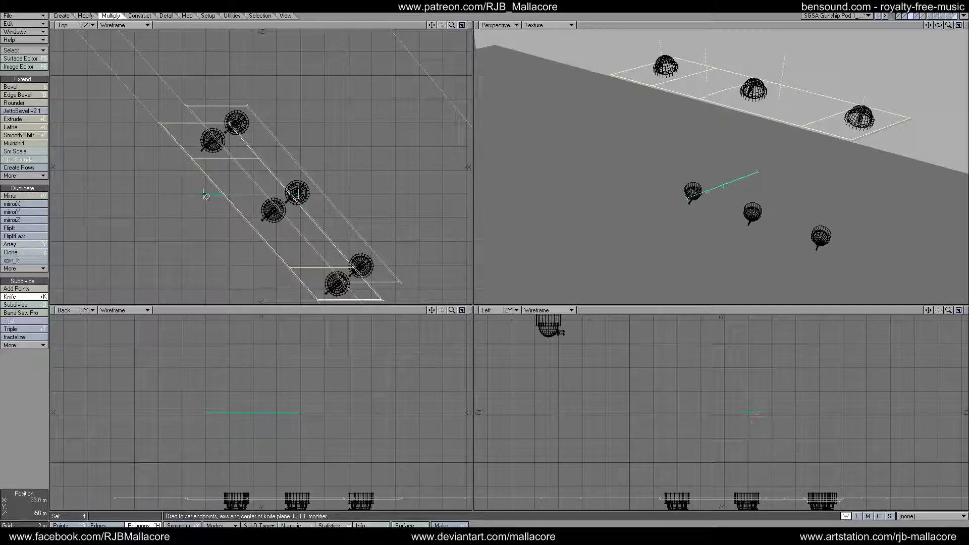
key("space")
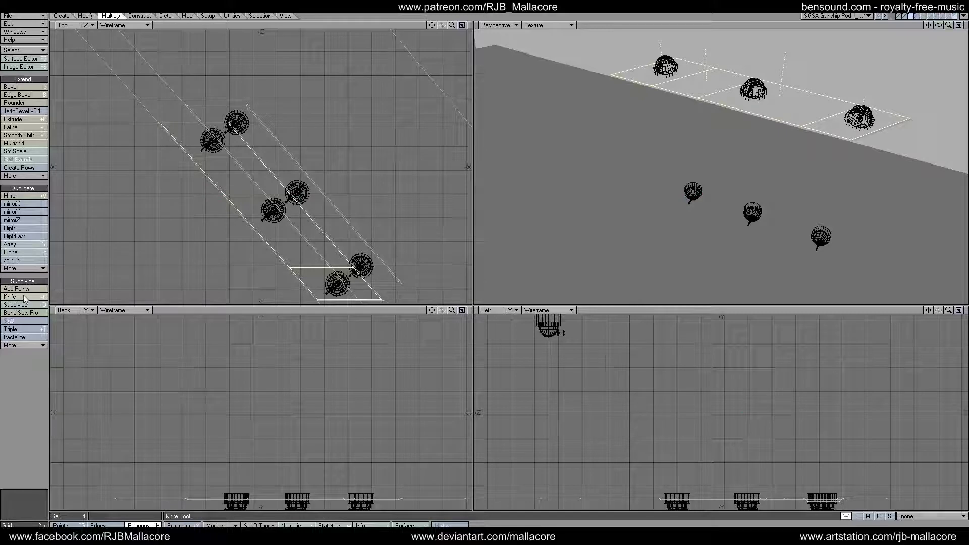
Step: Knife the diagonal panel crosswise just past its middle turret, parallel to the other crosswise cuts
left_click(24, 298)
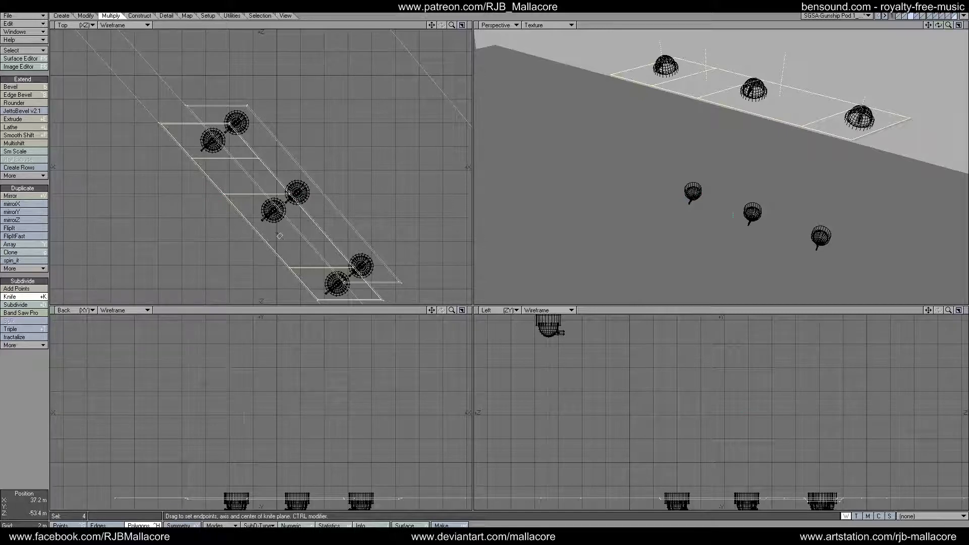
left_click_drag(270, 234, 327, 221)
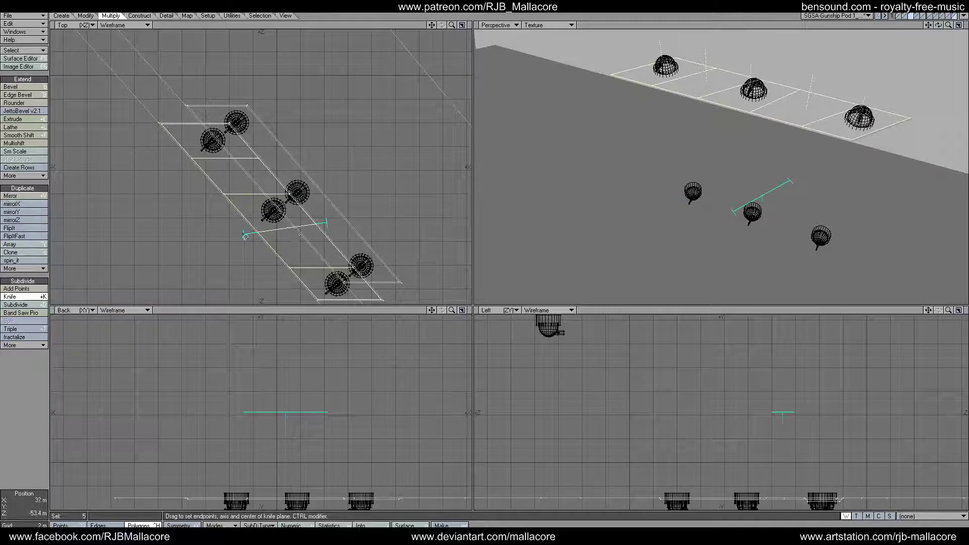
left_click_drag(244, 235, 239, 231)
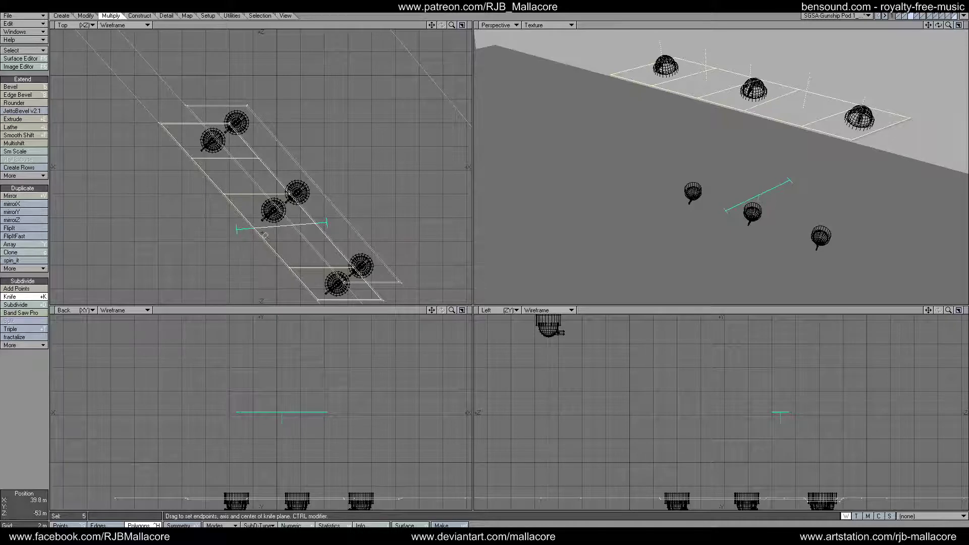
left_click_drag(329, 227, 332, 231)
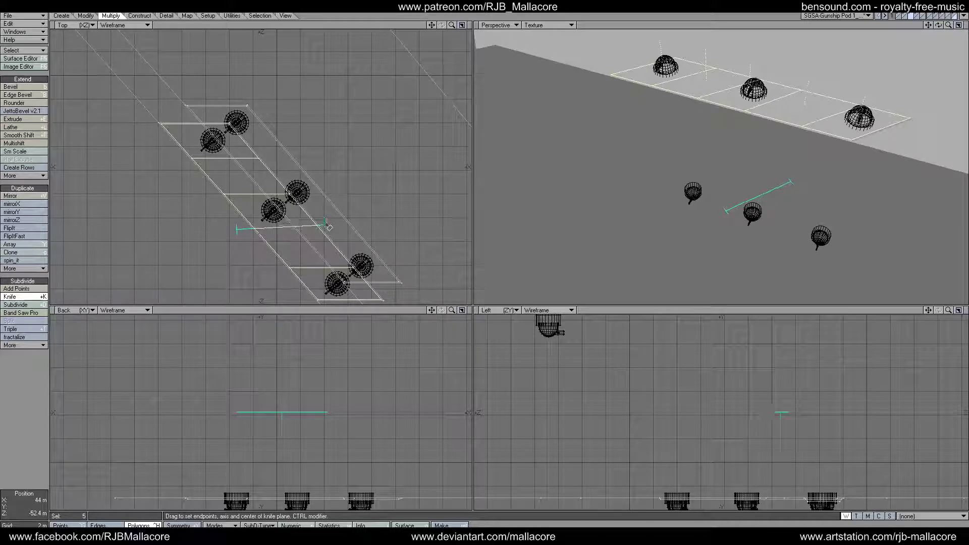
left_click_drag(240, 234, 229, 230)
left_click_drag(331, 229, 333, 230)
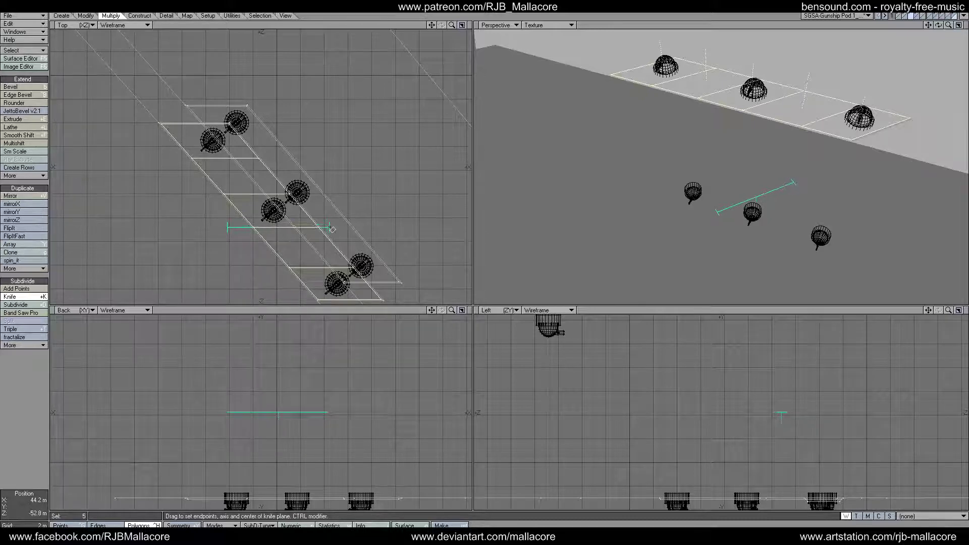
key("space")
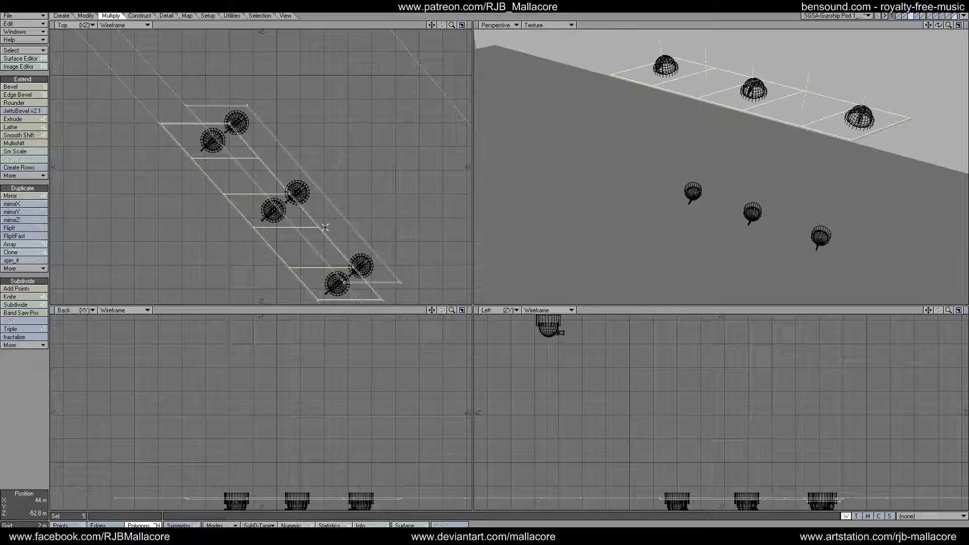
Step: Deselect the two spacer sections between turrets and knife the three turret sections lengthwise near their outer long edge
left_click(207, 179)
left_click(257, 260)
left_click(15, 297)
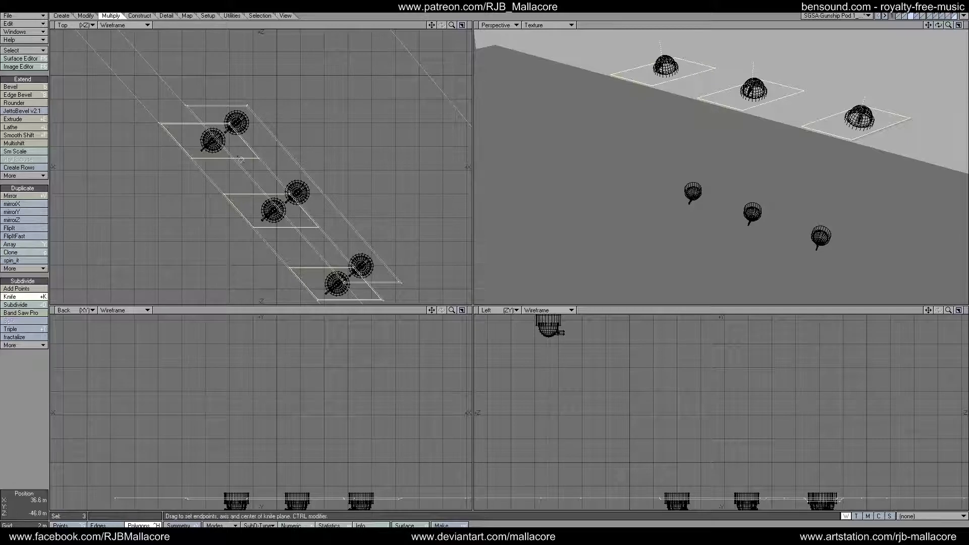
left_click_drag(183, 120, 337, 305)
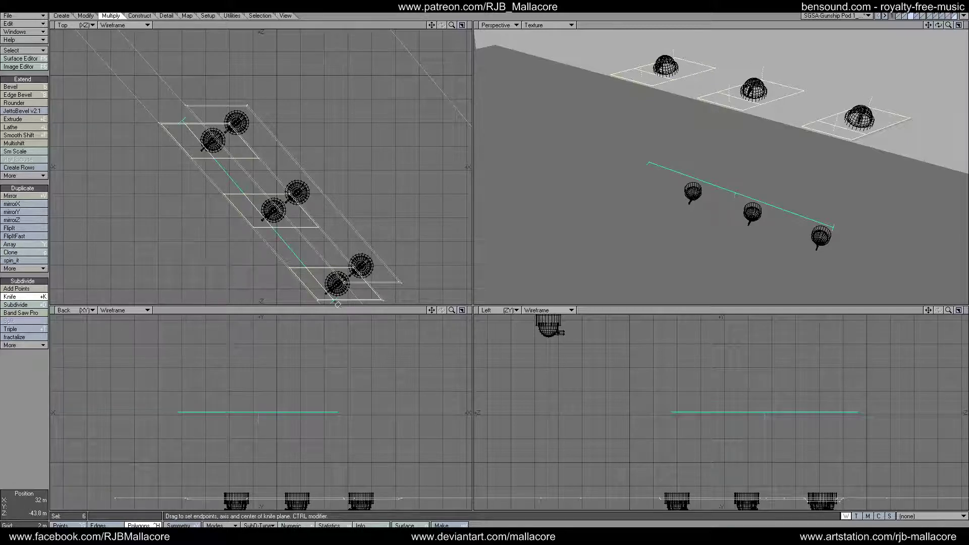
left_click_drag(338, 304, 337, 306)
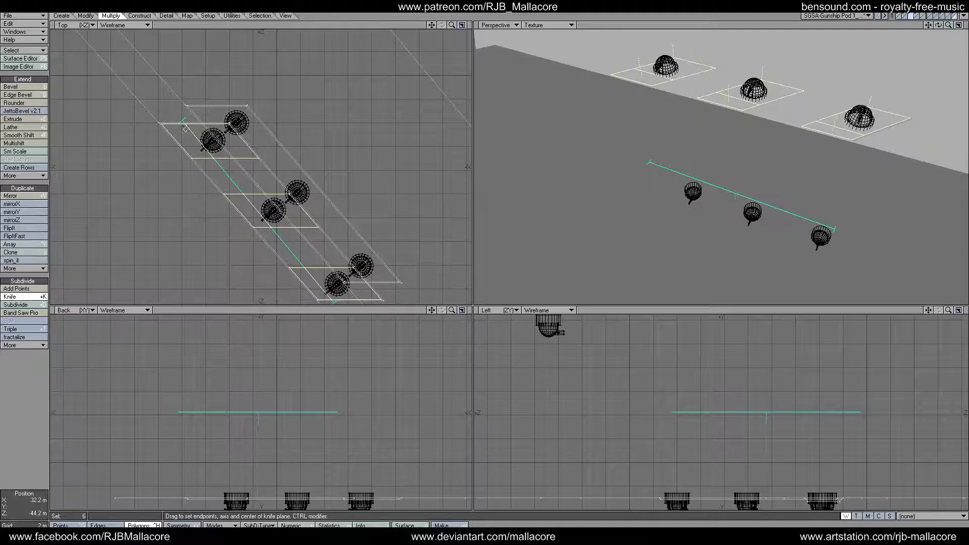
left_click_drag(183, 123, 176, 121)
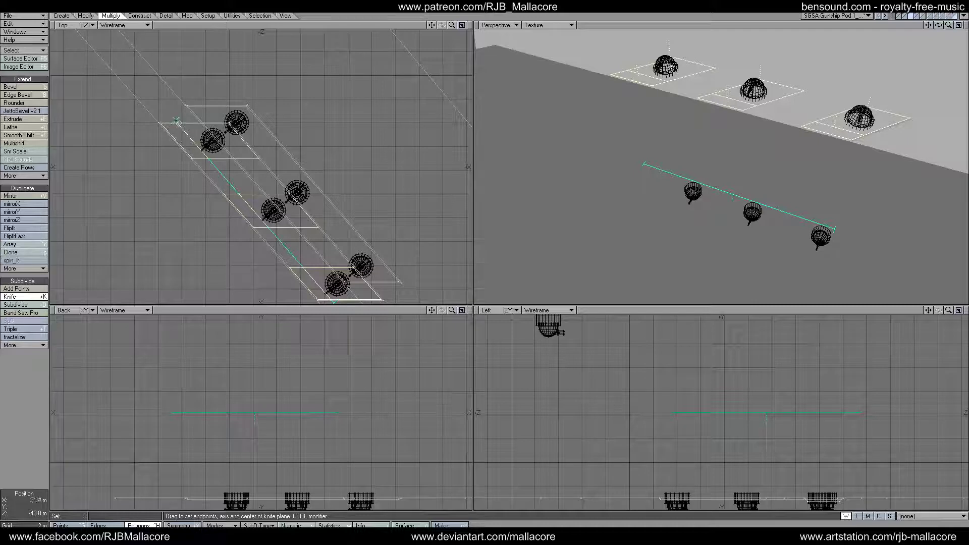
key("space")
Step: Knife the three turret sections lengthwise near their inner long edge, parallel to the panel's diagonal sides
left_click(24, 297)
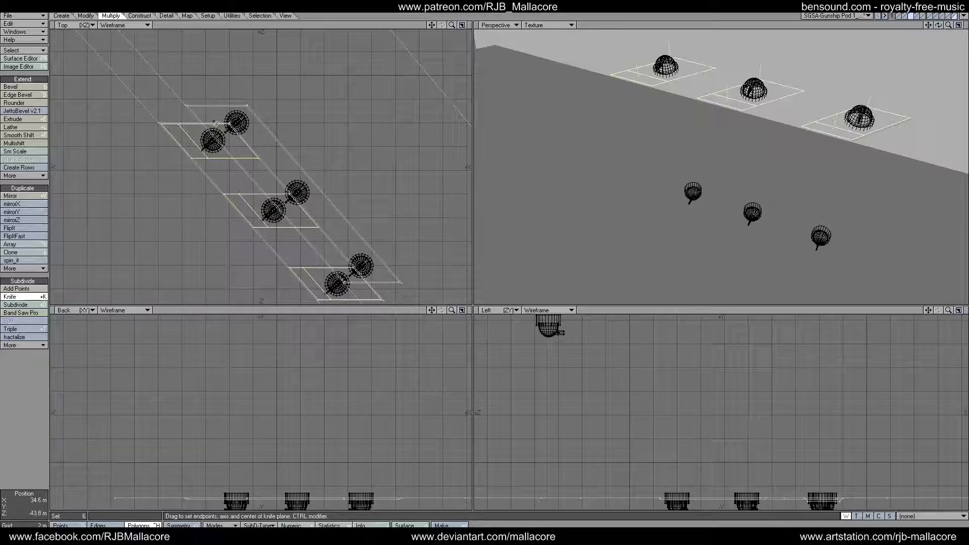
left_click_drag(218, 121, 381, 312)
left_click_drag(218, 120, 211, 119)
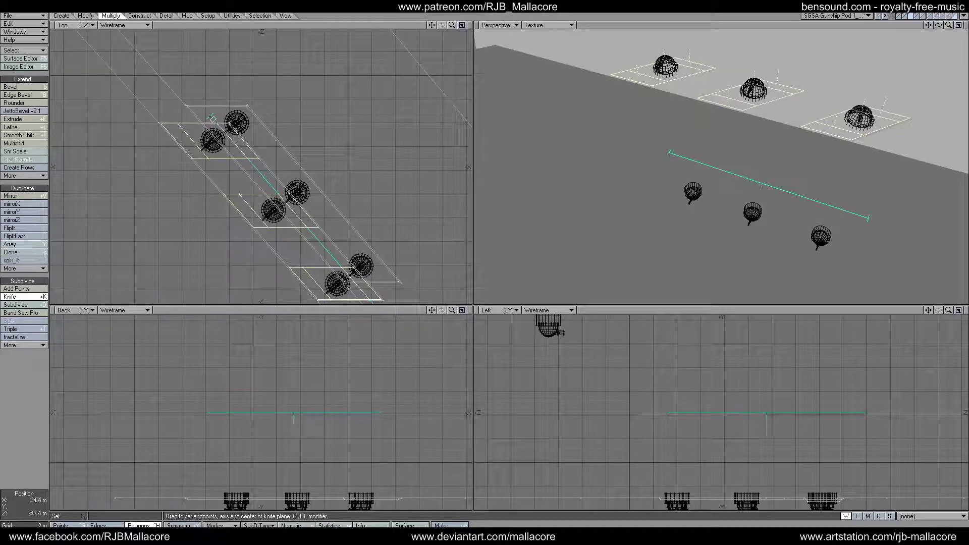
key("space")
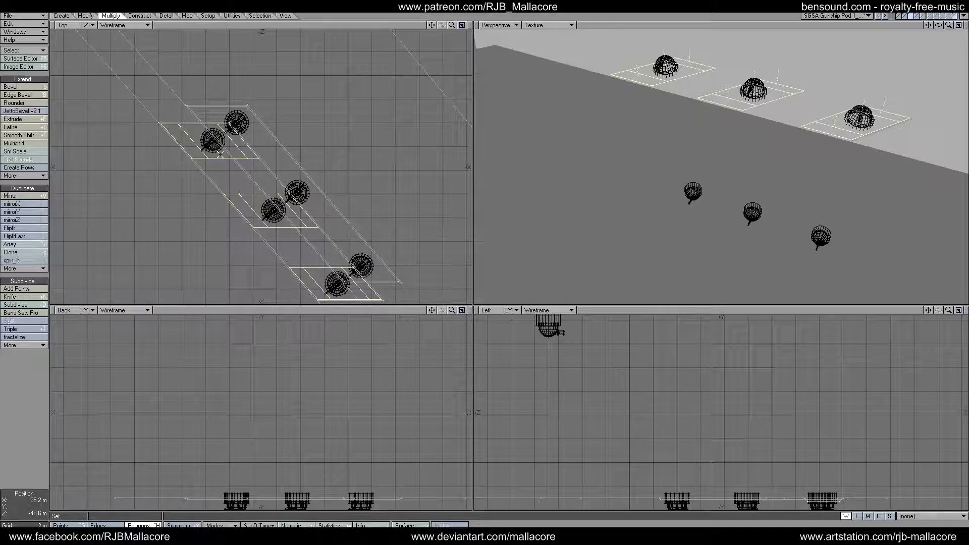
Step: Deselect the three central turret pieces and bevel the six remaining side strips with 100 mm shift and 100 mm inset
left_click(227, 154)
left_click(289, 237)
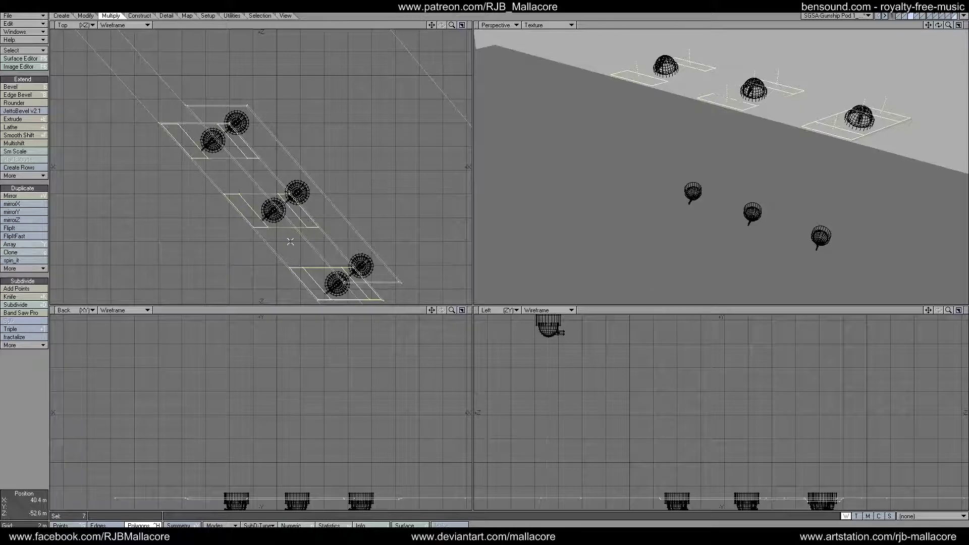
left_click(312, 269)
left_click(35, 88)
key("n")
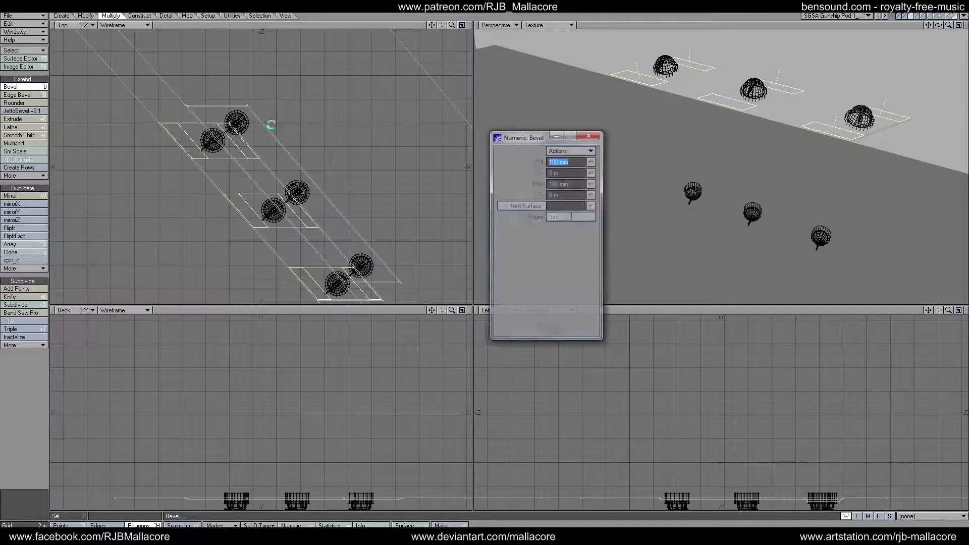
left_click(589, 137)
key("space")
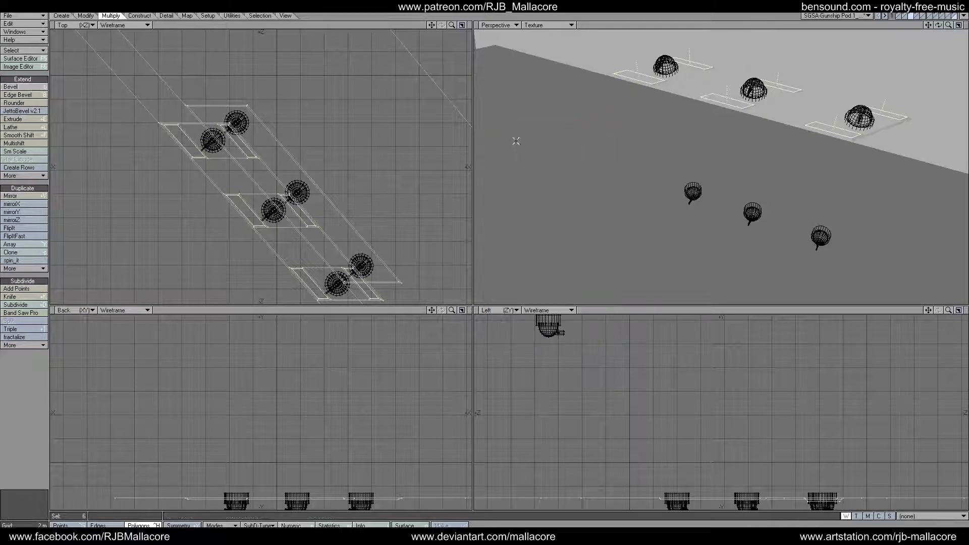
Step: Select only the three central pieces under the diagonal turrets and inset them 150 mm with Multishift
left_click(41, 380)
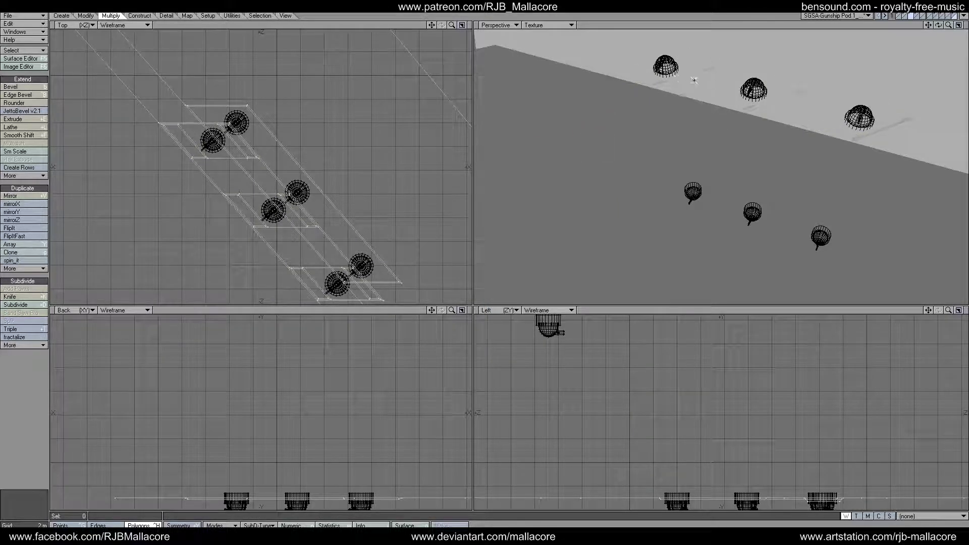
left_click(678, 75)
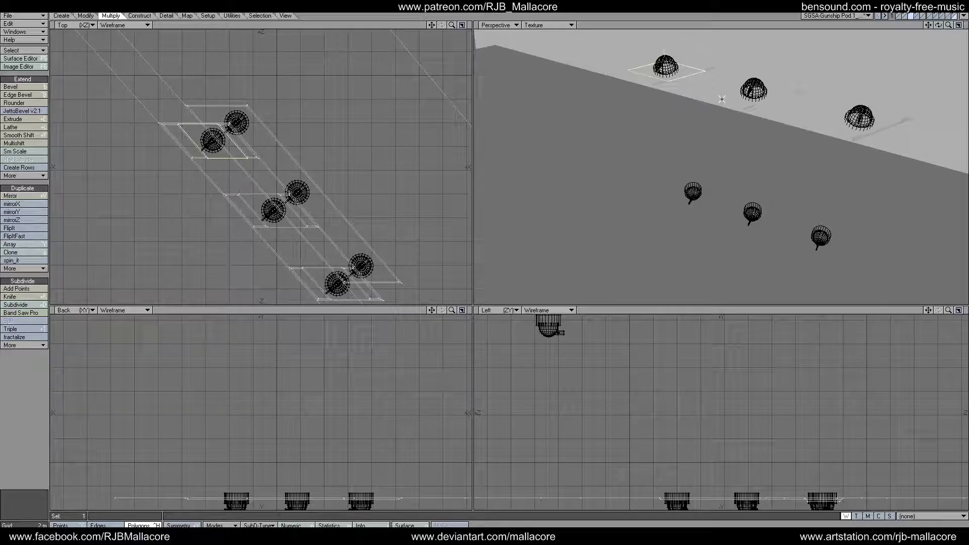
left_click(751, 92)
left_click(857, 124)
left_click(34, 144)
left_click(33, 143)
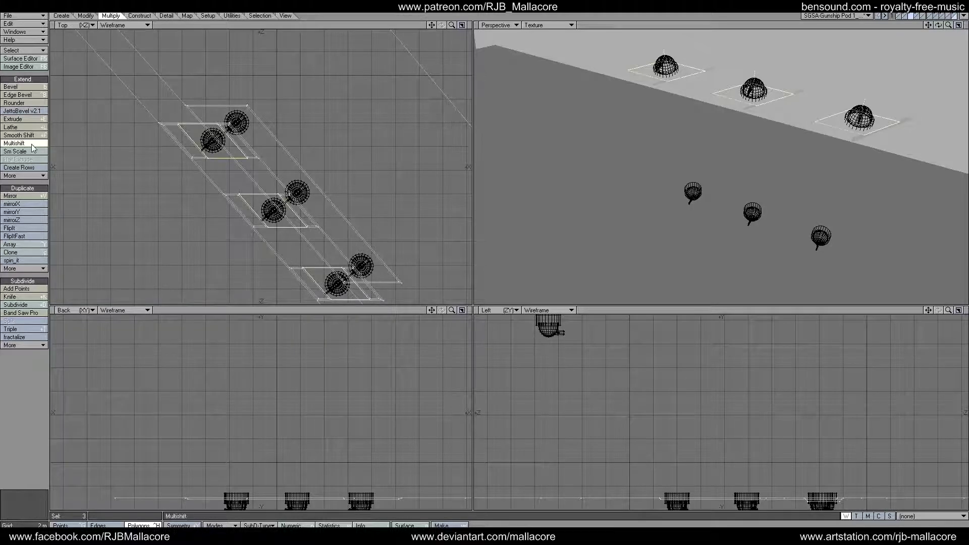
type("n")
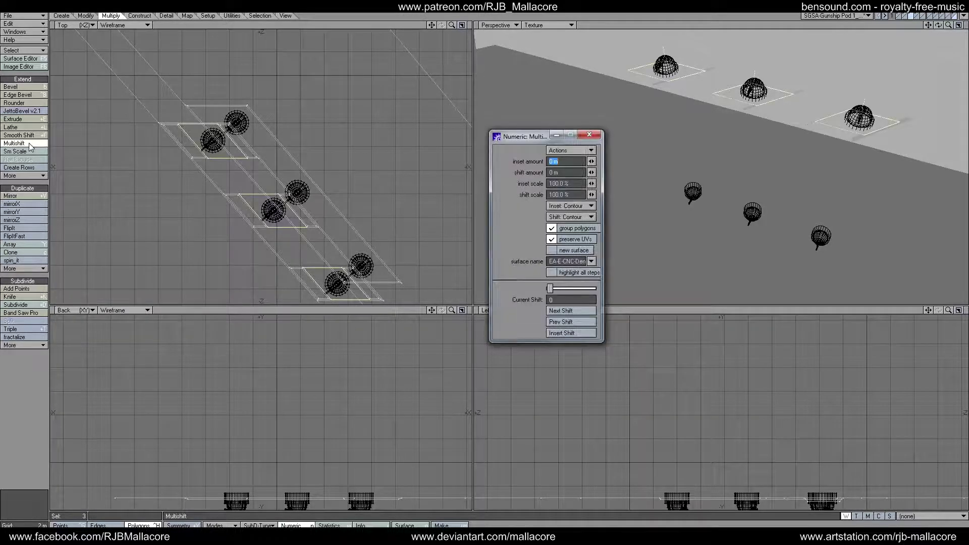
type("200mm")
key("Tab")
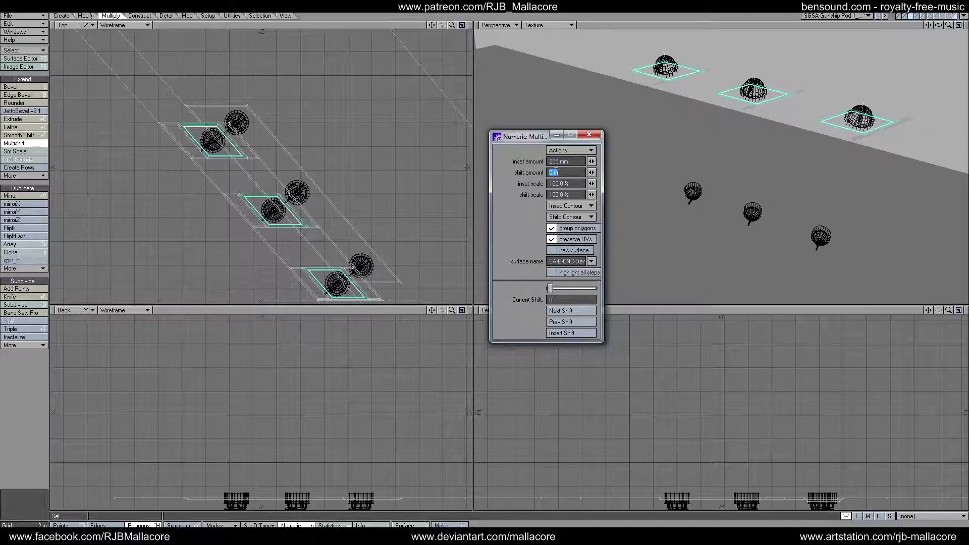
left_click_drag(557, 162, 546, 163)
type("150")
key("Tab")
left_click(589, 134)
key("space")
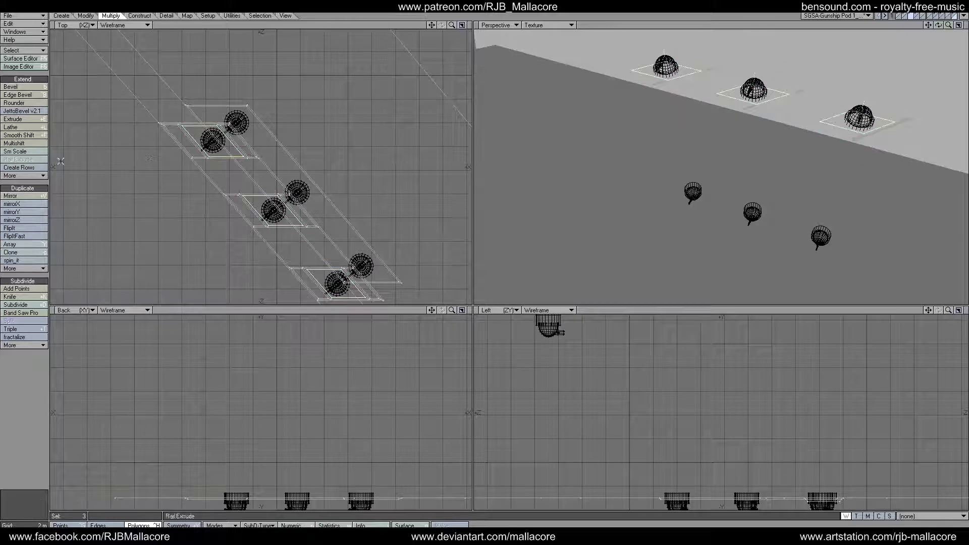
Step: Recess the three inset turret pieces with a Multishift shift amount of -100 mm and clear the selection
left_click(36, 144)
key("n")
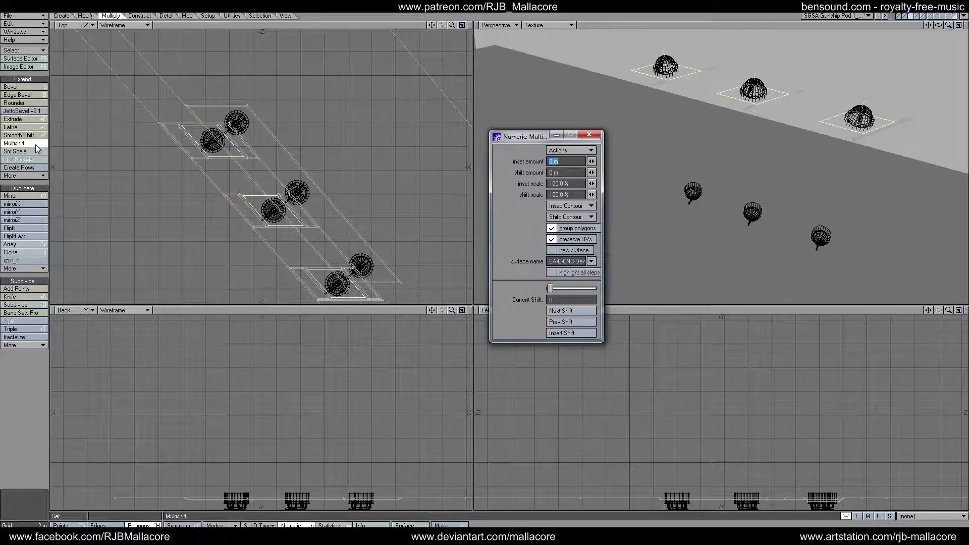
key("Tab")
type("-.1")
key("Tab")
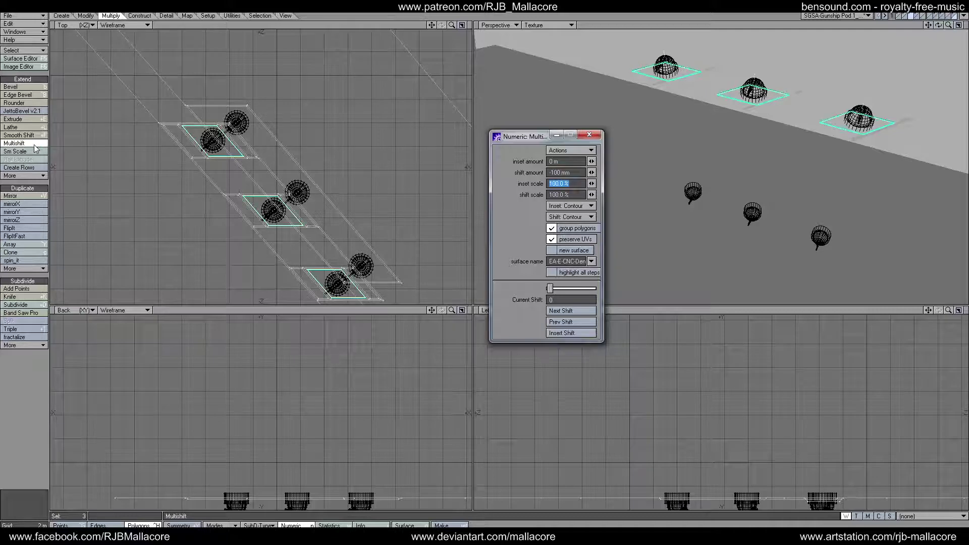
left_click(589, 134)
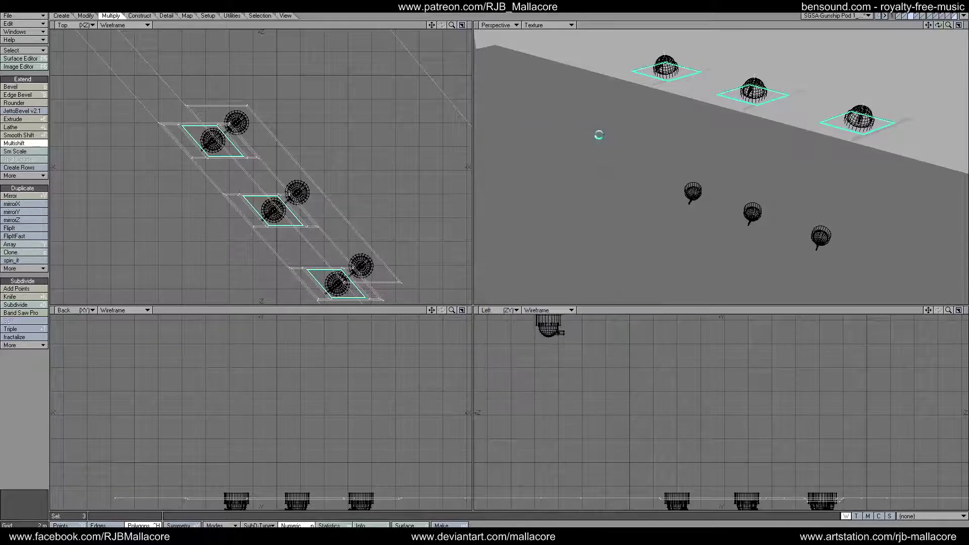
key("space")
left_click(37, 392)
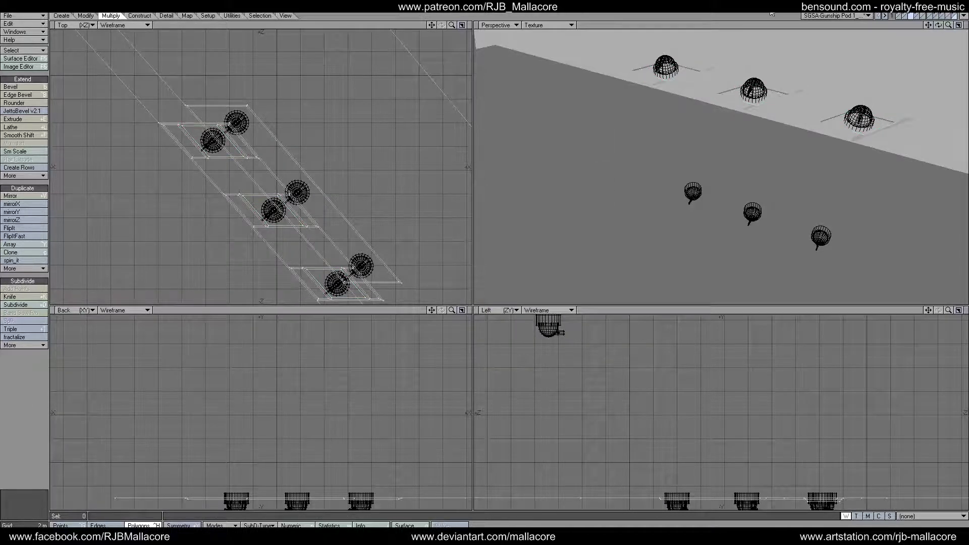
Step: Select the two plain sections between the three diagonal turret sections and inset them 0.4 m with Multishift
left_click_drag(938, 25, 943, 27)
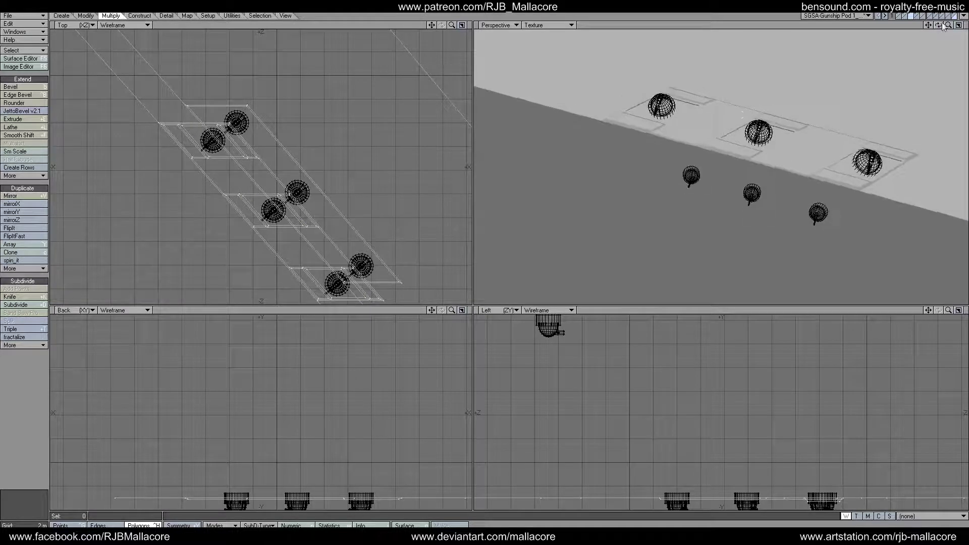
left_click(692, 125)
left_click(802, 151, "shift")
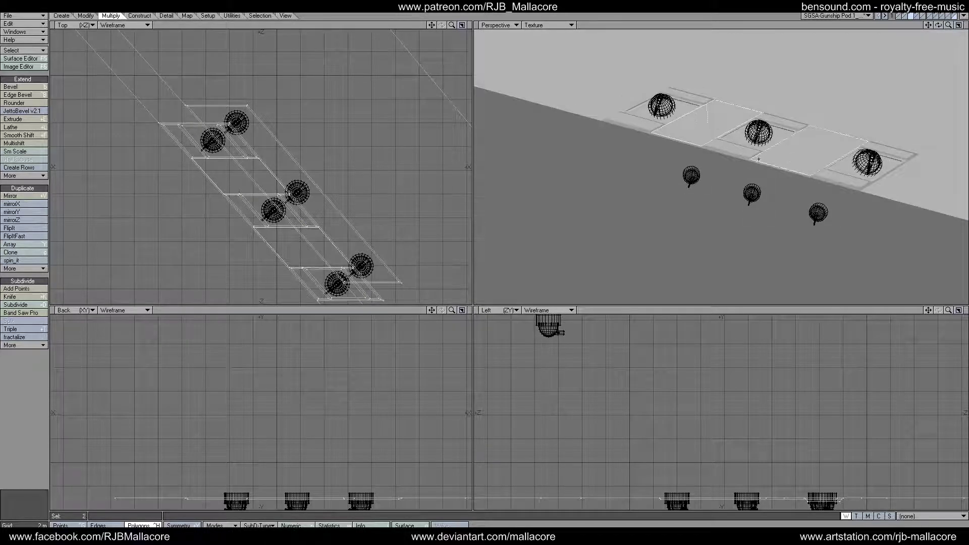
left_click(20, 143)
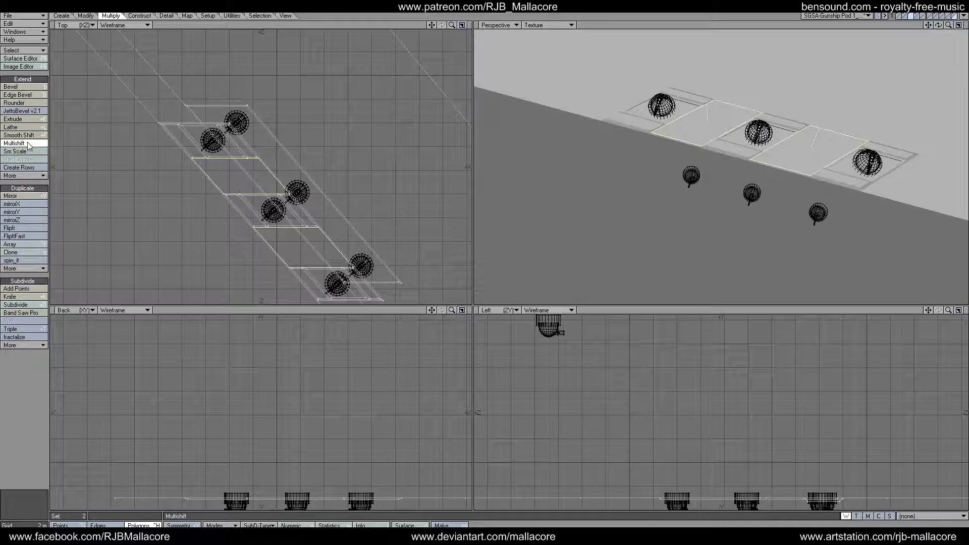
type("n0.4")
key("Tab")
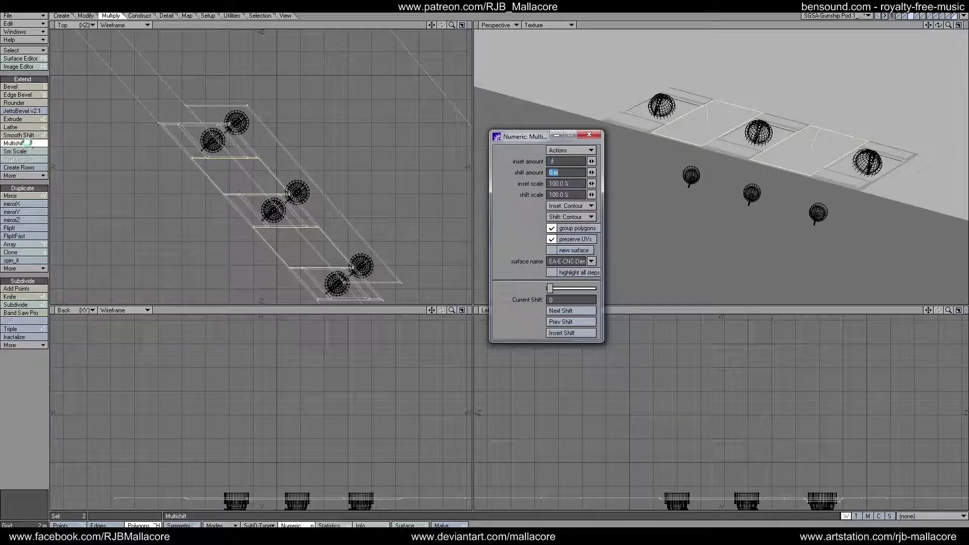
left_click(584, 134)
key("space")
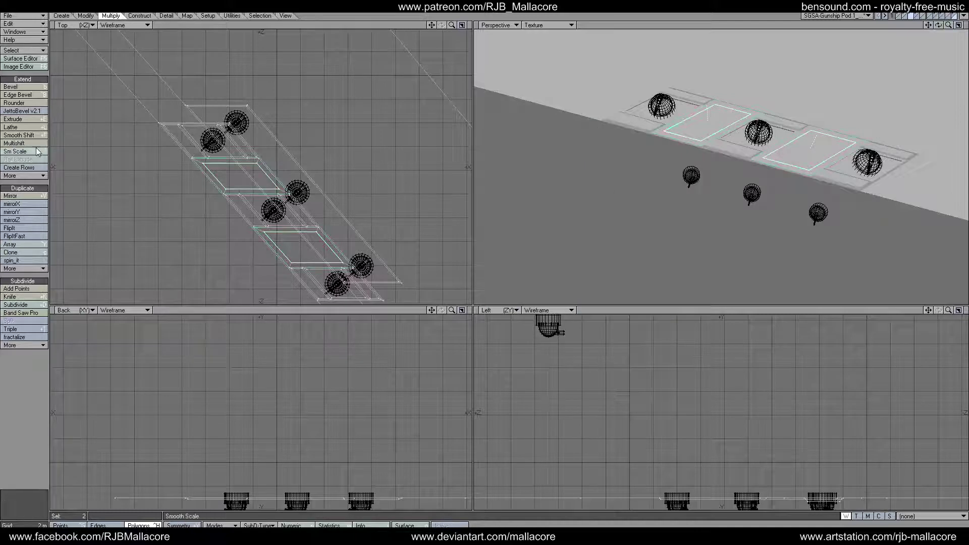
Step: Recess the two inset sections between the turrets with a Multishift shift amount of -200 mm
left_click(34, 144)
key("n")
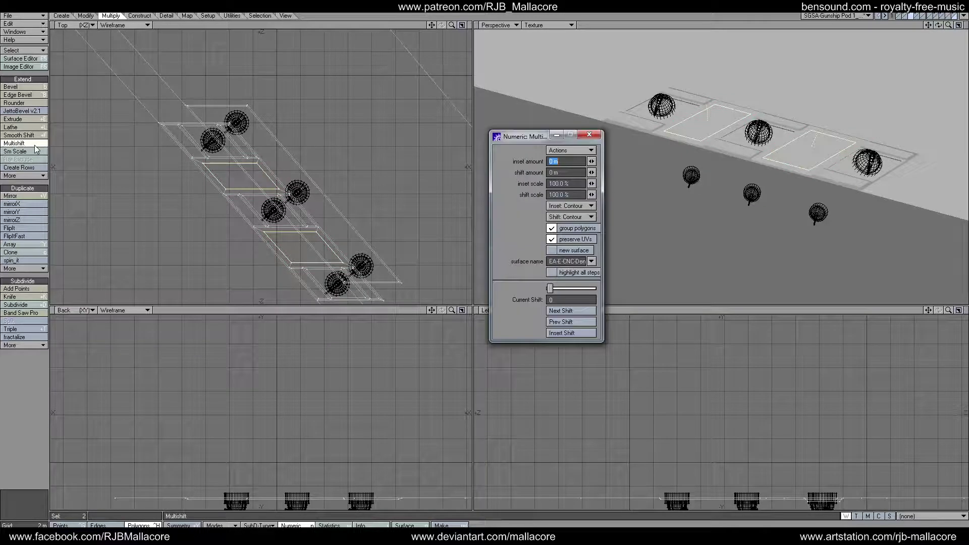
key("Tab")
type("1.2")
key("Tab")
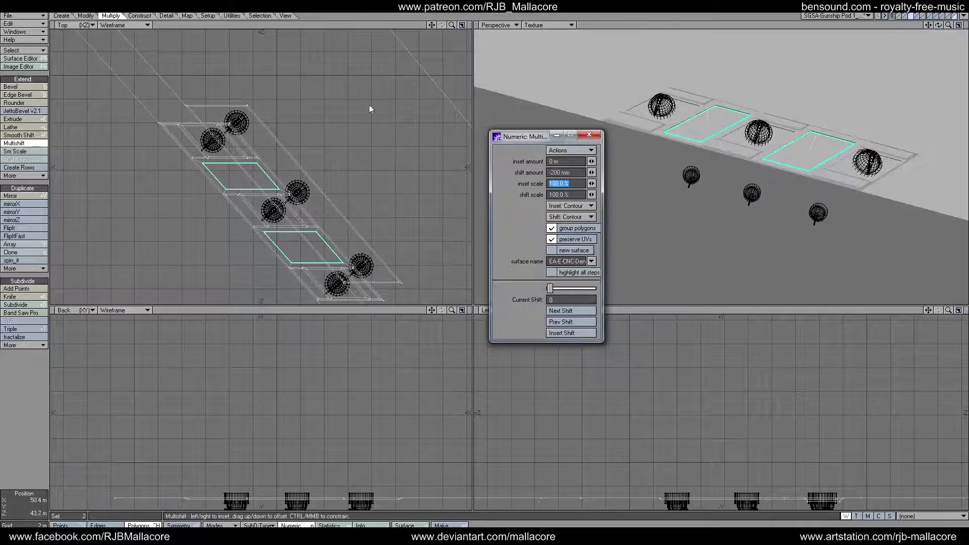
key("n")
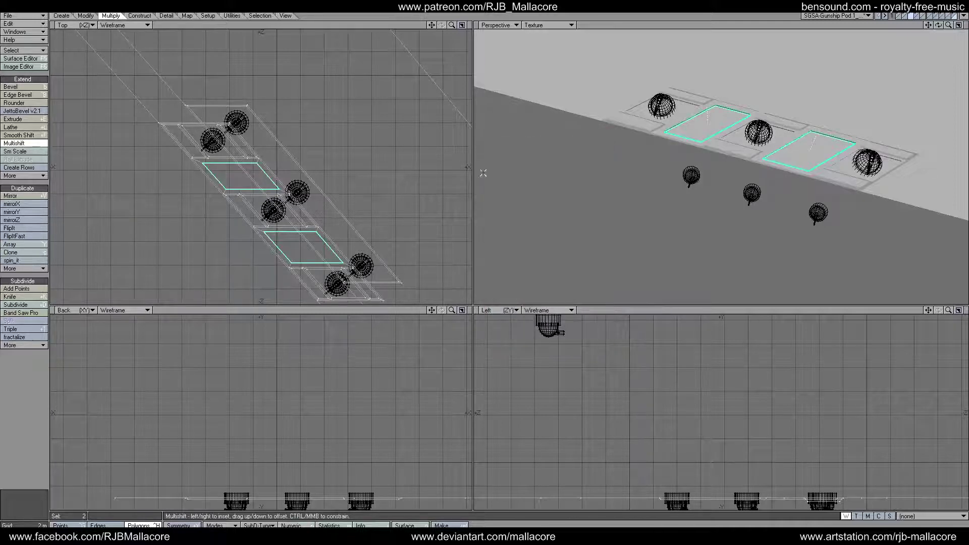
key("space")
Step: Subdivide the two recessed sections with the Faceted method, bevel the pieces with 100 mm shift and 100 mm inset, and clear the selection
left_click(23, 304)
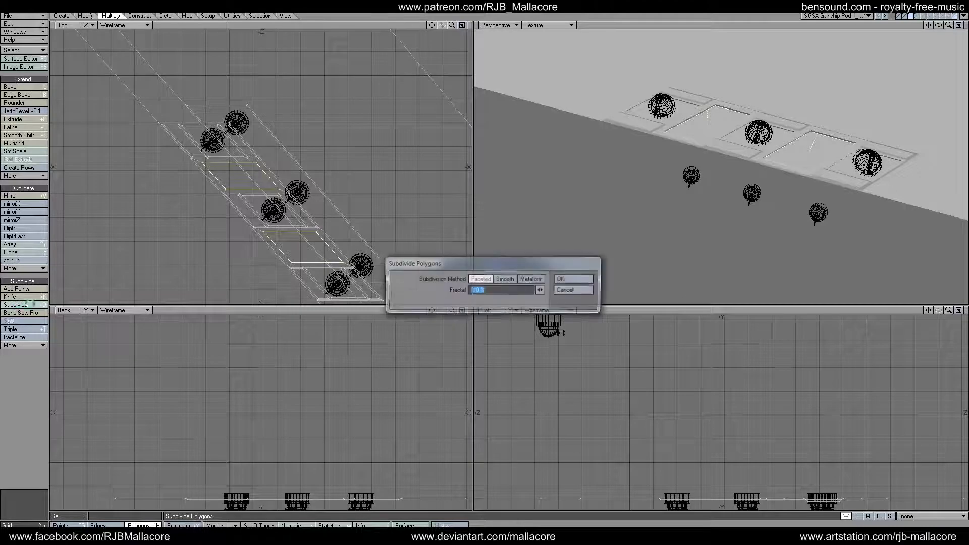
left_click(571, 279)
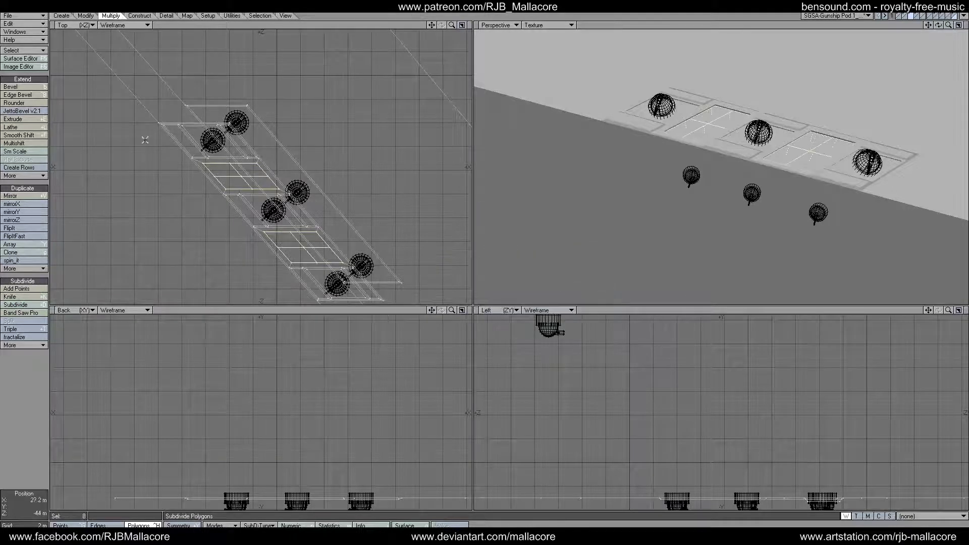
left_click(12, 86)
key("n")
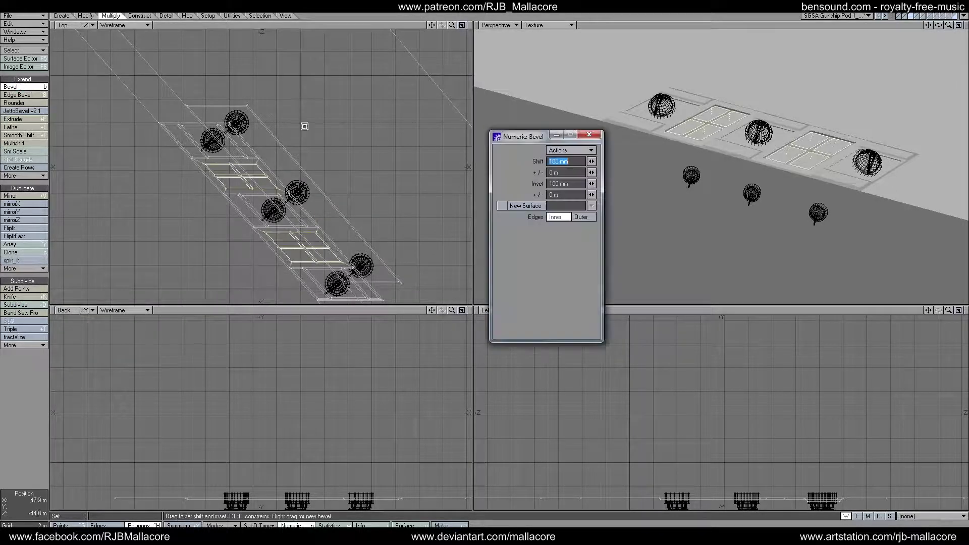
left_click(588, 134)
key("space")
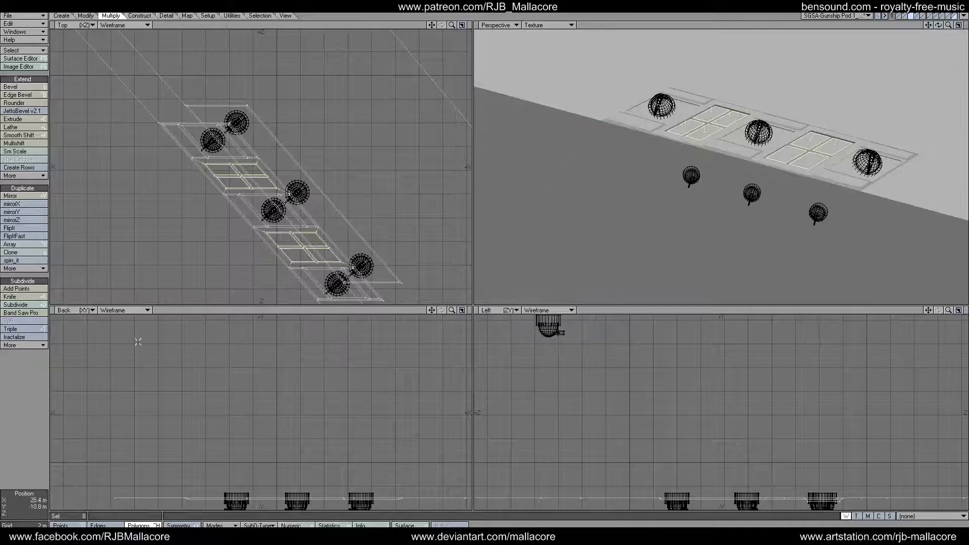
key("/")
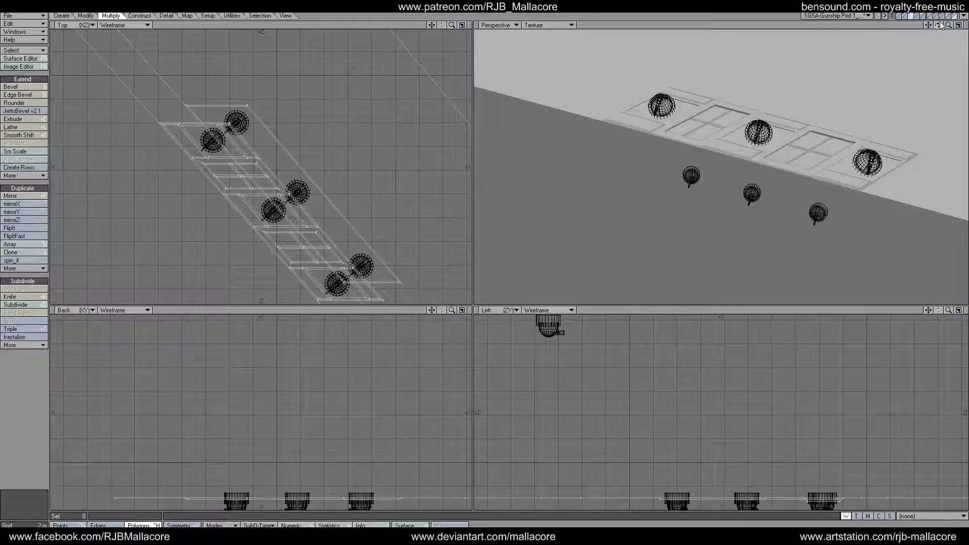
Step: Select only the long diagonal panel under the lower row of turrets and knife it horizontally across near its first turret
left_click_drag(940, 26, 931, 33)
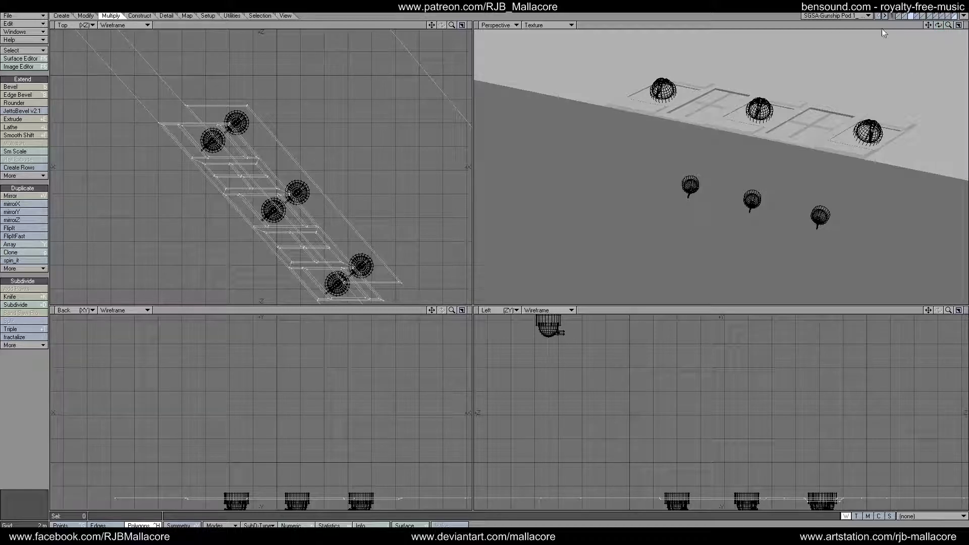
left_click_drag(948, 26, 948, 63)
left_click(798, 213)
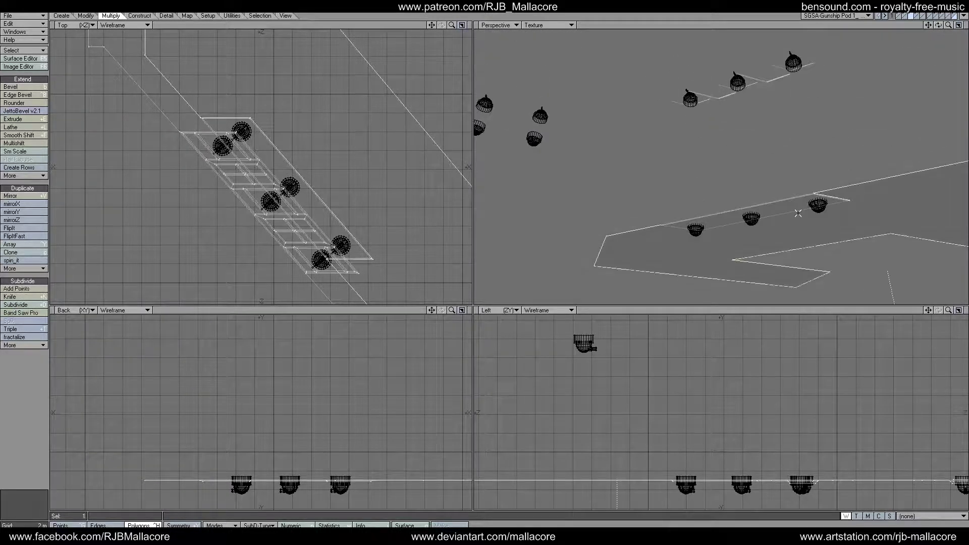
left_click(793, 219)
left_click(786, 207)
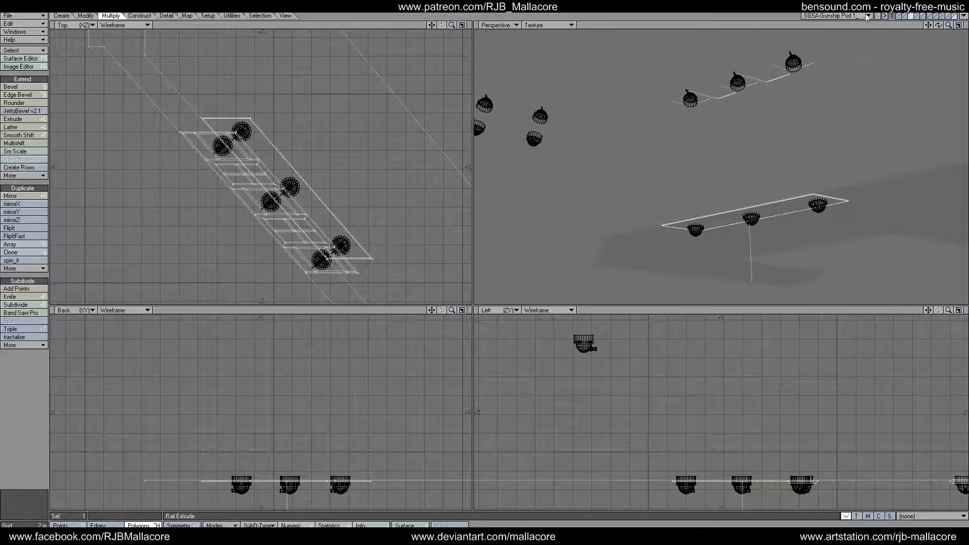
left_click_drag(453, 26, 450, 26)
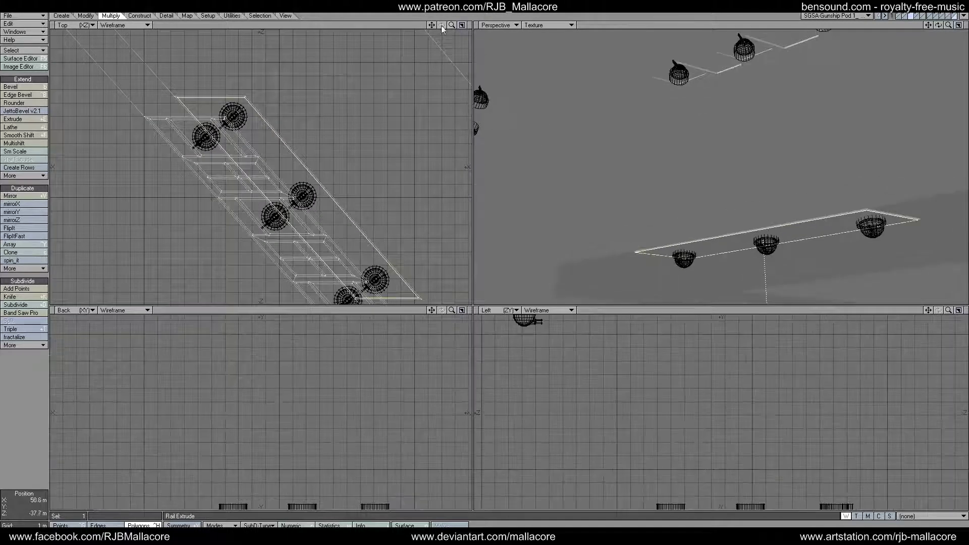
left_click(15, 297)
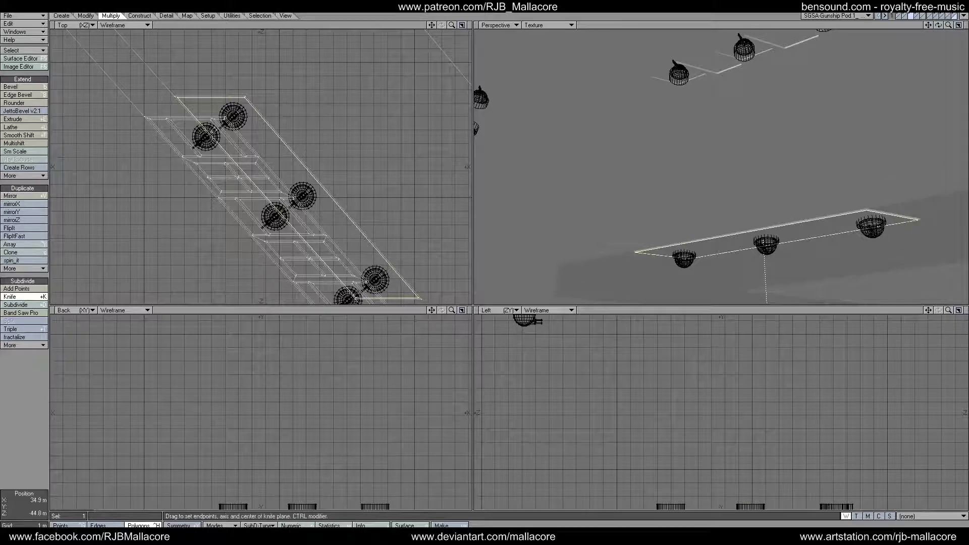
left_click_drag(197, 141, 278, 134)
left_click_drag(197, 142, 192, 135)
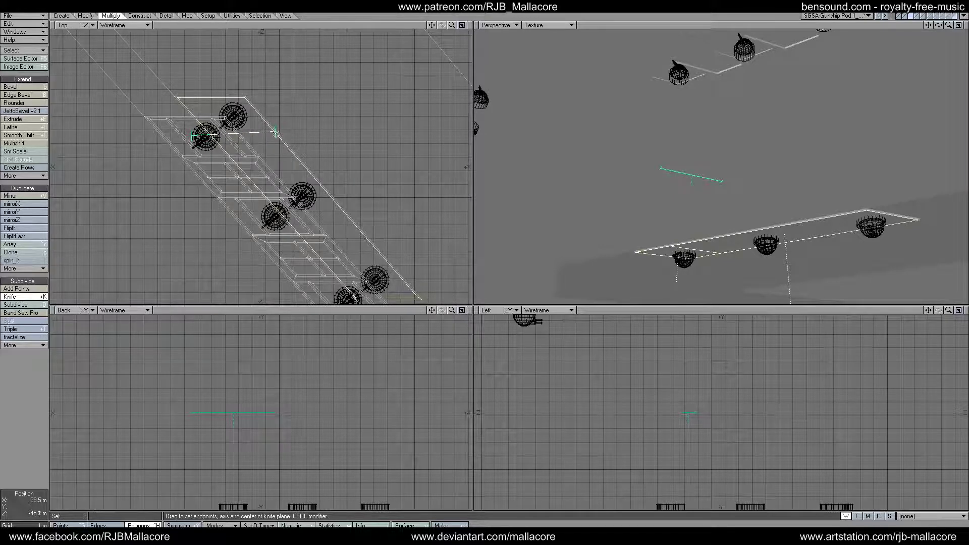
left_click_drag(275, 132, 286, 135)
left_click_drag(191, 136, 166, 136)
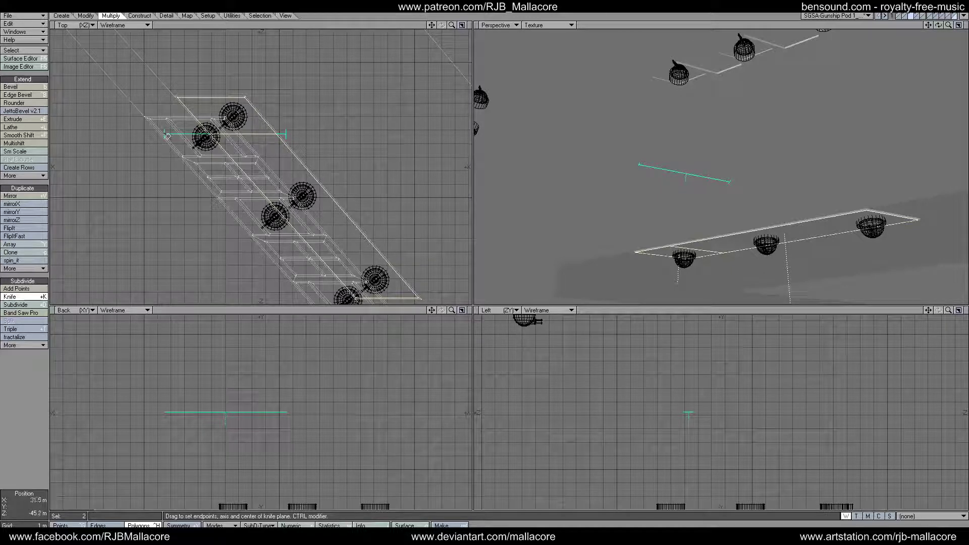
Step: Finish the Knife cut below the uppermost pair of domes and cut the selected strip across just above the lowest pair in the top view
key("space")
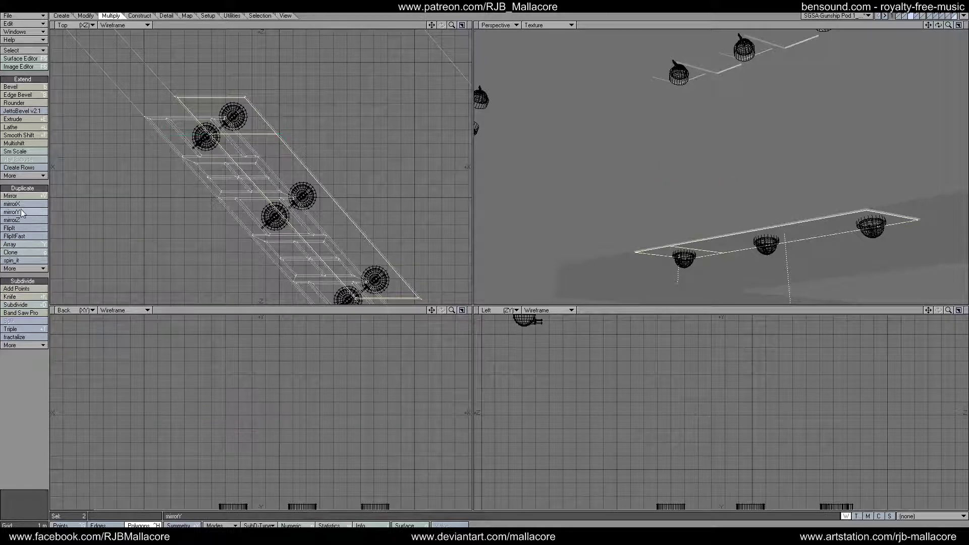
left_click(11, 297)
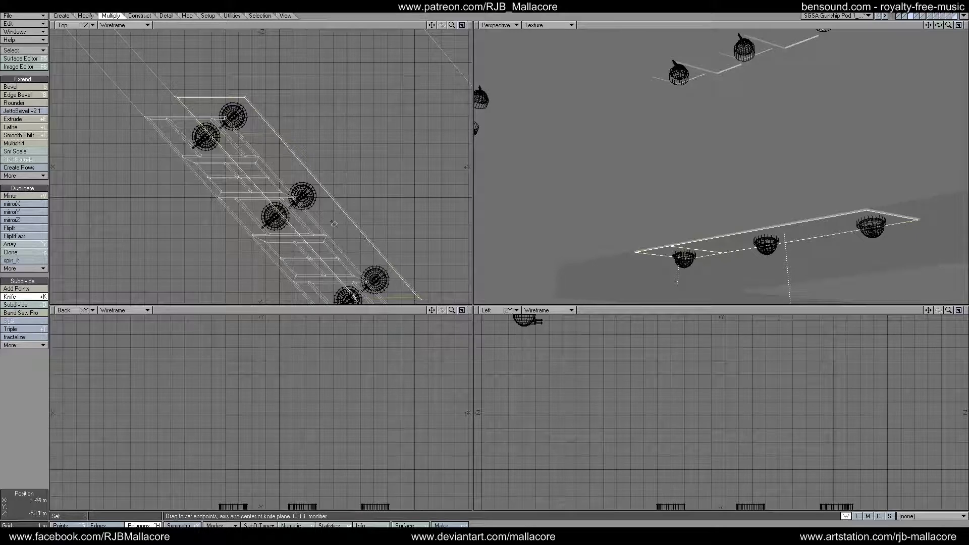
left_click_drag(398, 269, 313, 264)
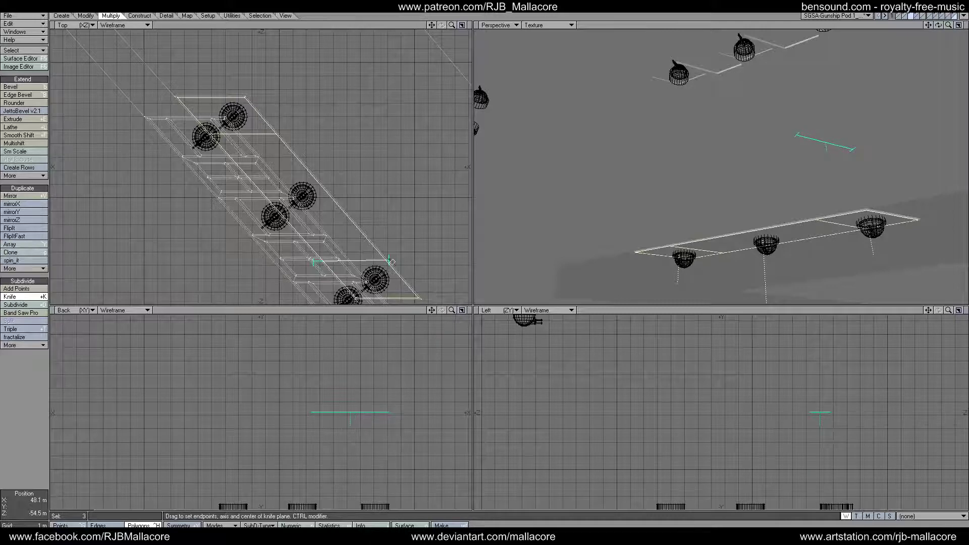
left_click_drag(394, 262, 403, 263)
key("space")
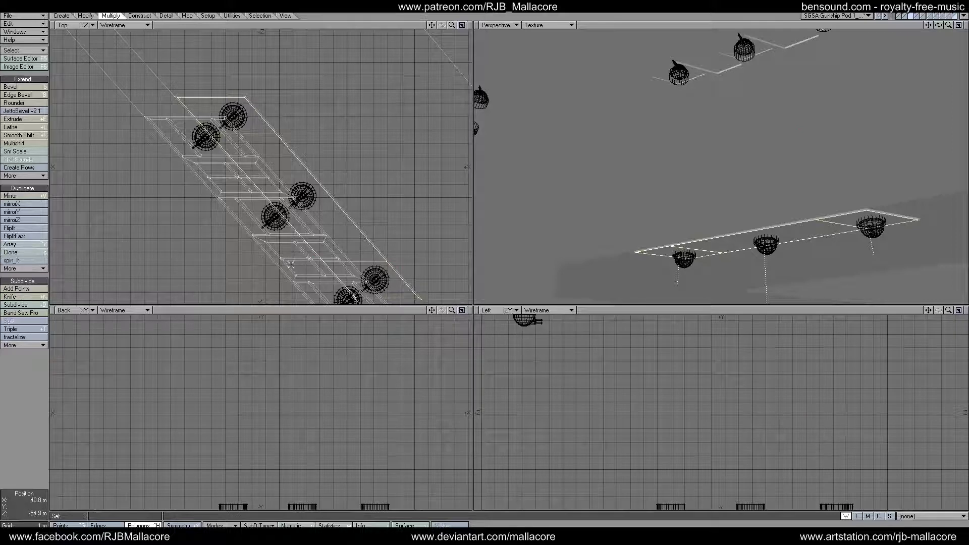
Step: Knife-cut the selected diagonal strip straight across just above the middle pair of domes in the top view
left_click(7, 298)
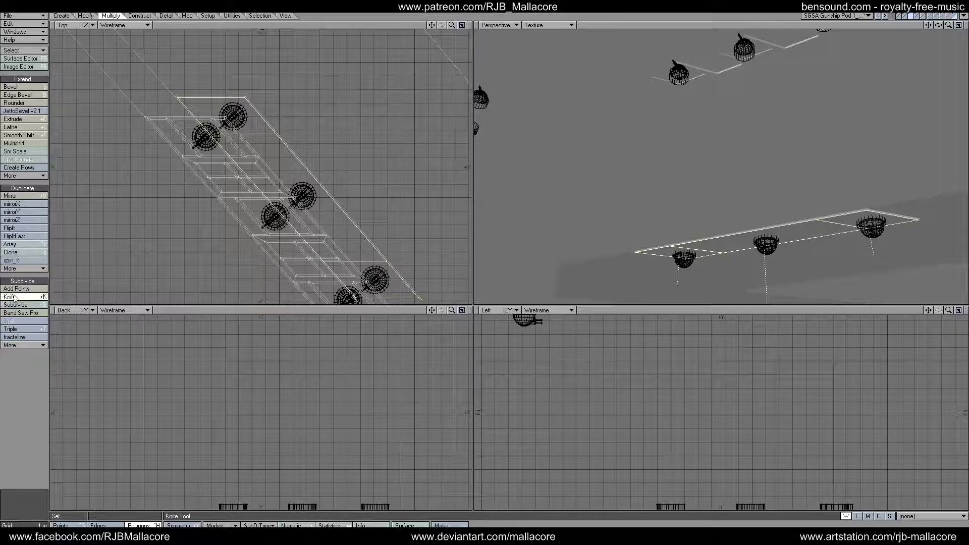
left_click_drag(246, 186, 328, 181)
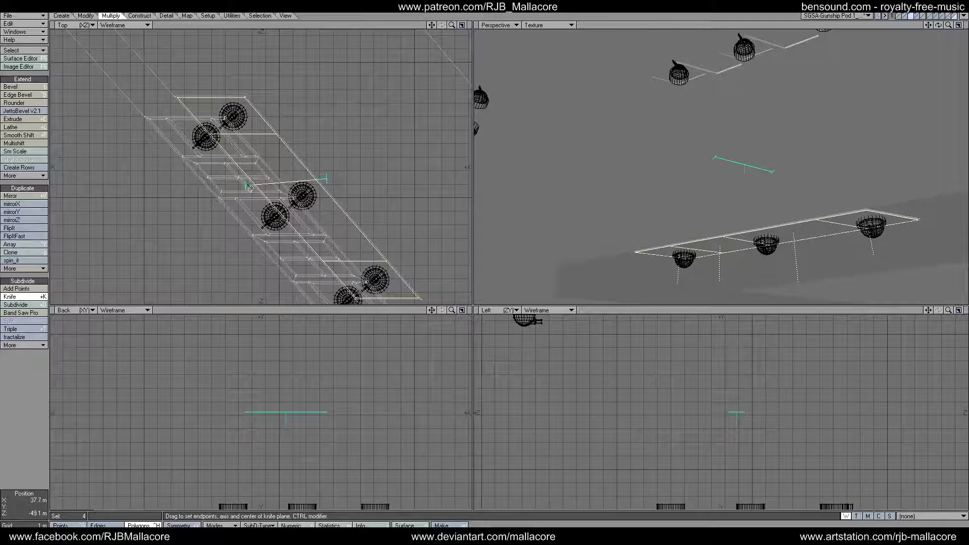
left_click_drag(246, 185, 242, 179)
left_click_drag(242, 182, 241, 180)
key("space")
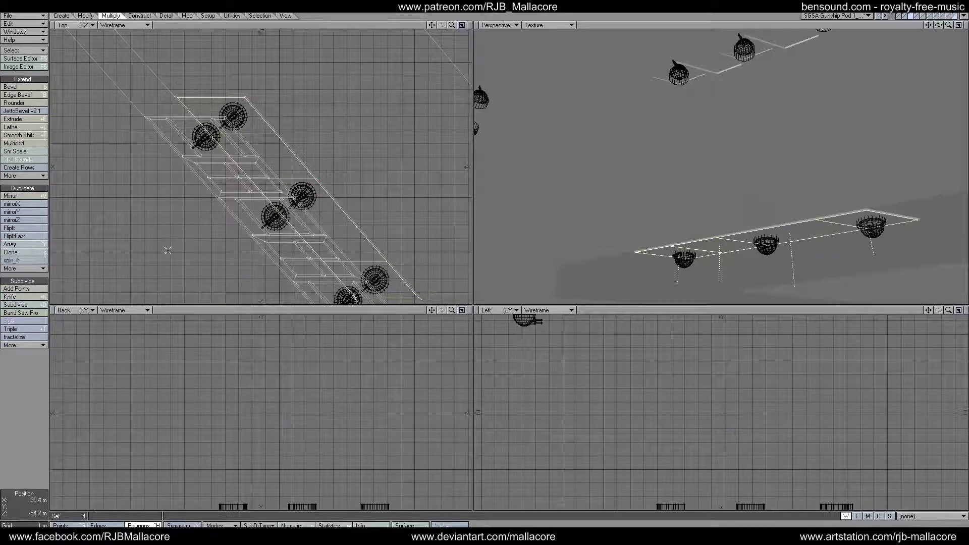
Step: Knife-cut the selected strip straight across just below the outer dome of the middle pair
left_click(11, 297)
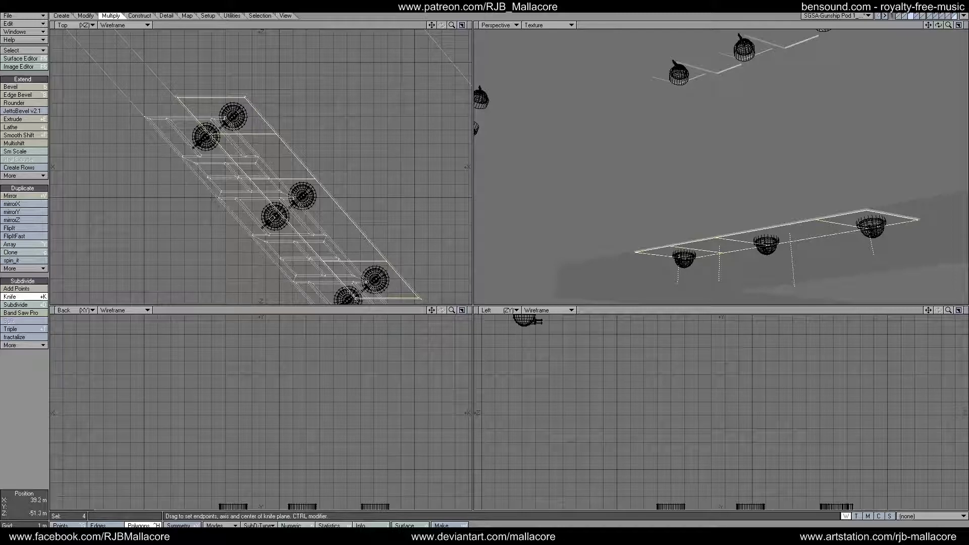
left_click_drag(274, 216, 347, 213)
left_click_drag(274, 215, 268, 213)
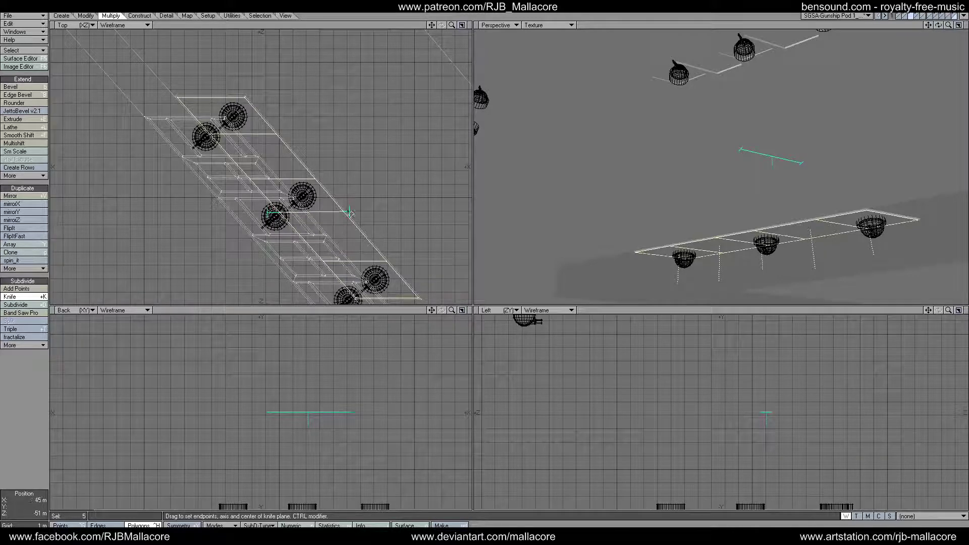
left_click_drag(352, 214, 356, 215)
key("space")
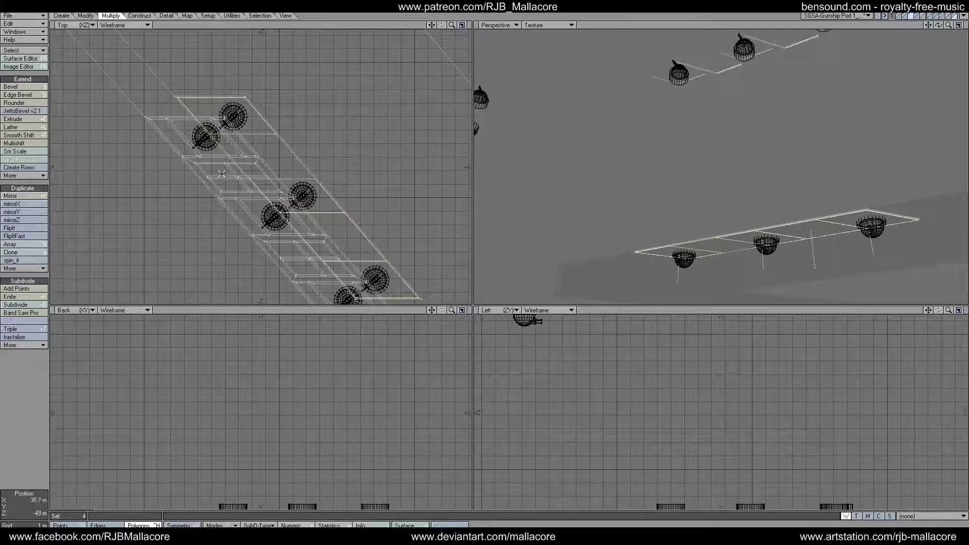
Step: Deselect the two panels between the domes and knife-cut the three remaining dome panels lengthwise, parallel to the strip's long edges
left_click(302, 165)
left_click(279, 252)
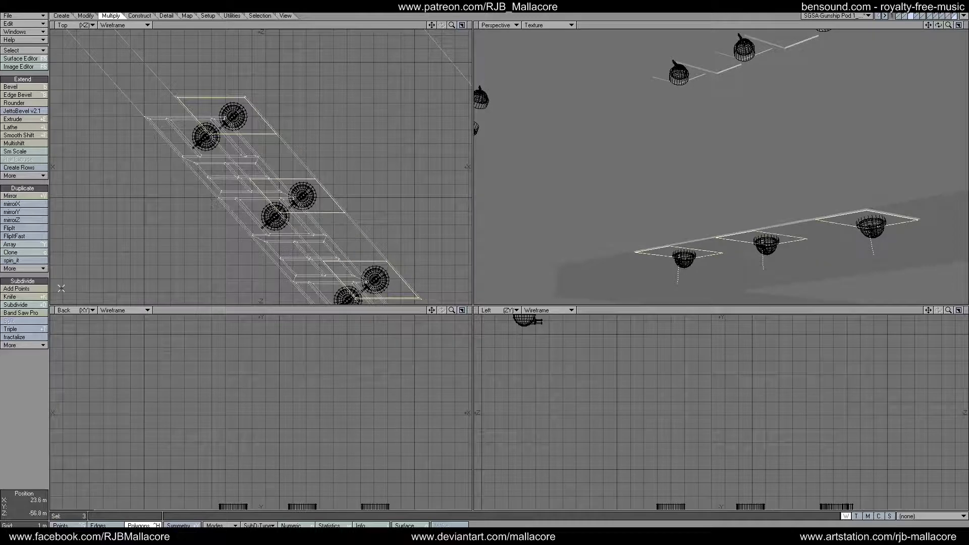
left_click(15, 296)
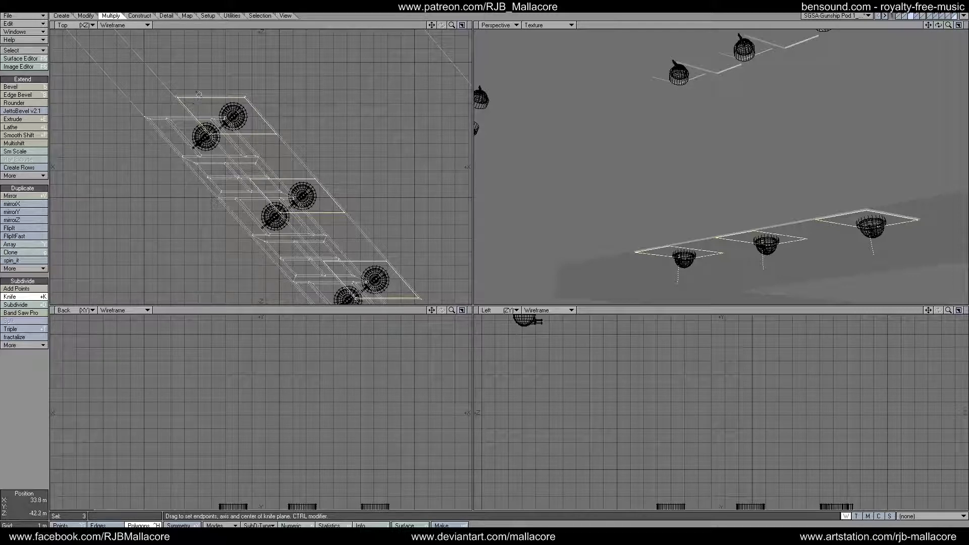
left_click_drag(254, 178, 387, 312)
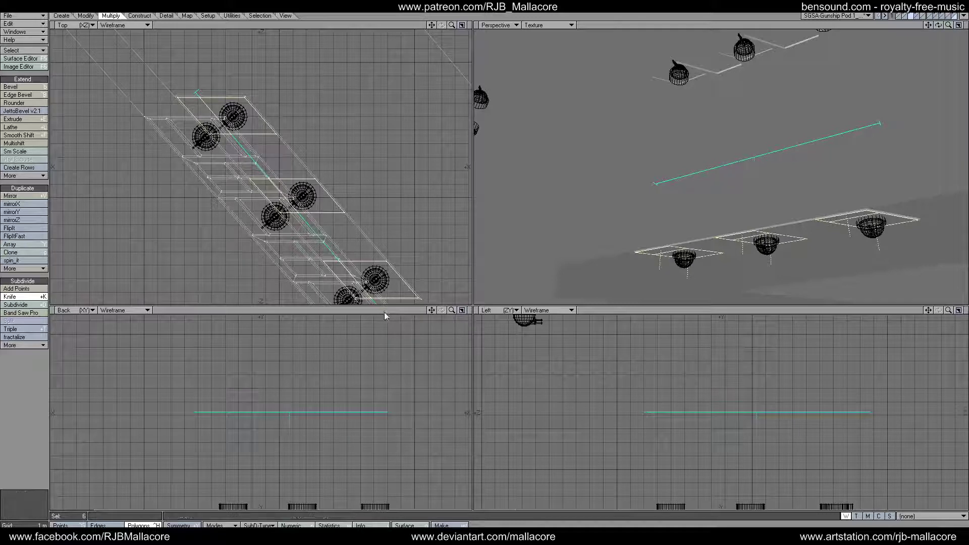
left_click_drag(196, 95, 187, 89)
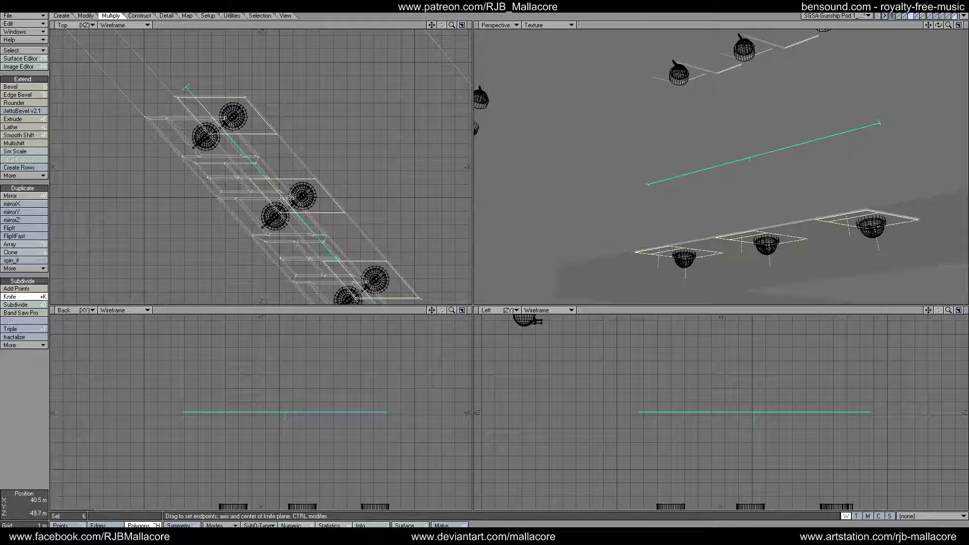
left_click_drag(430, 25, 427, 28)
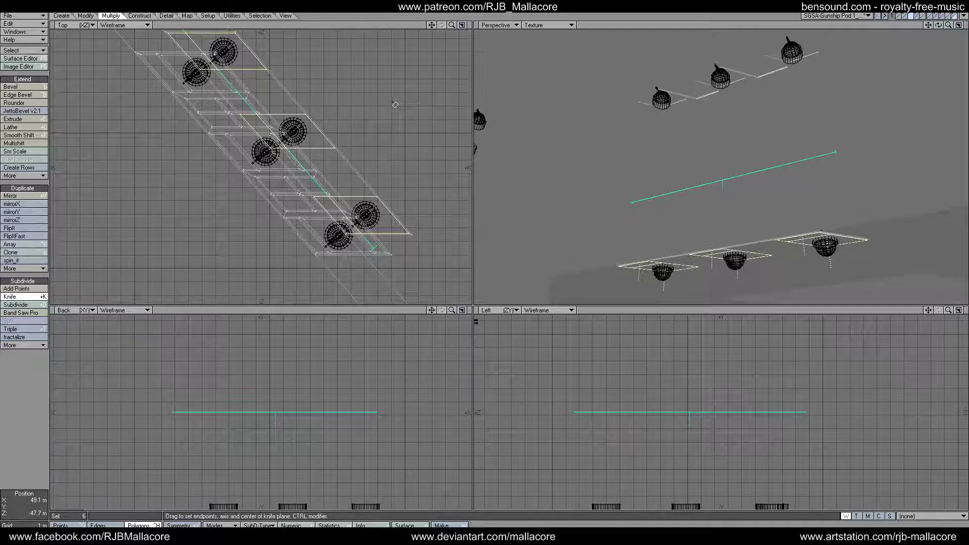
key("space")
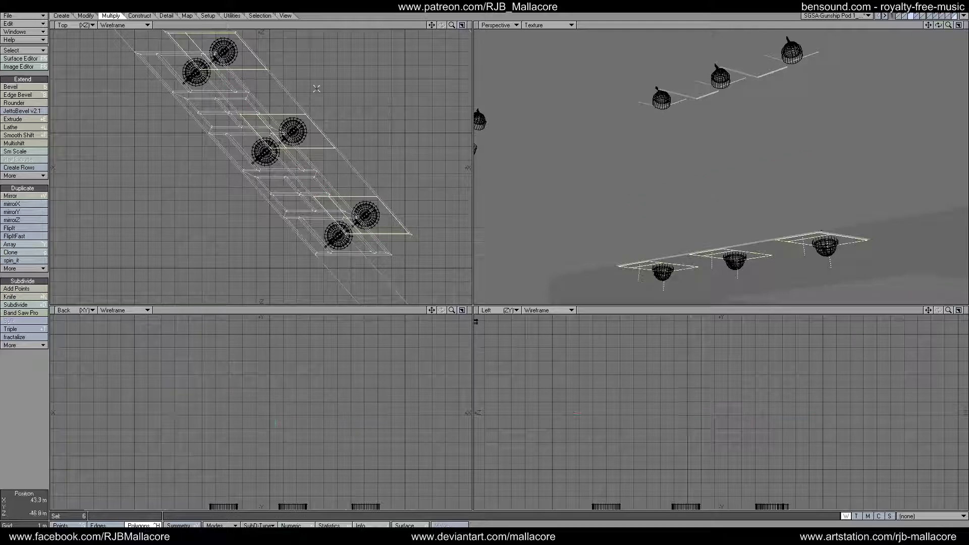
Step: Keep only the three narrow inner pieces selected and bevel them with 100 mm shift and 100 mm inset
left_click(245, 57)
left_click(300, 119)
left_click(372, 197)
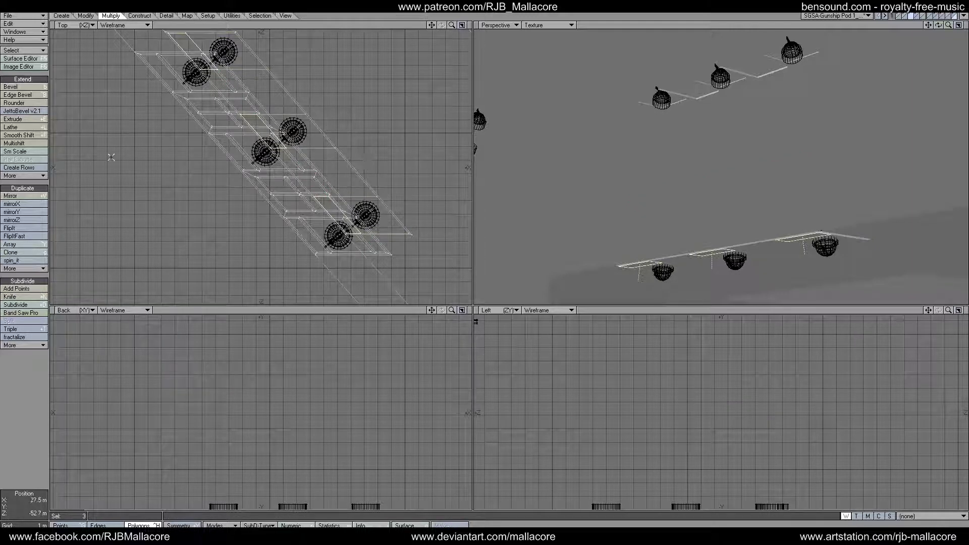
left_click(25, 88)
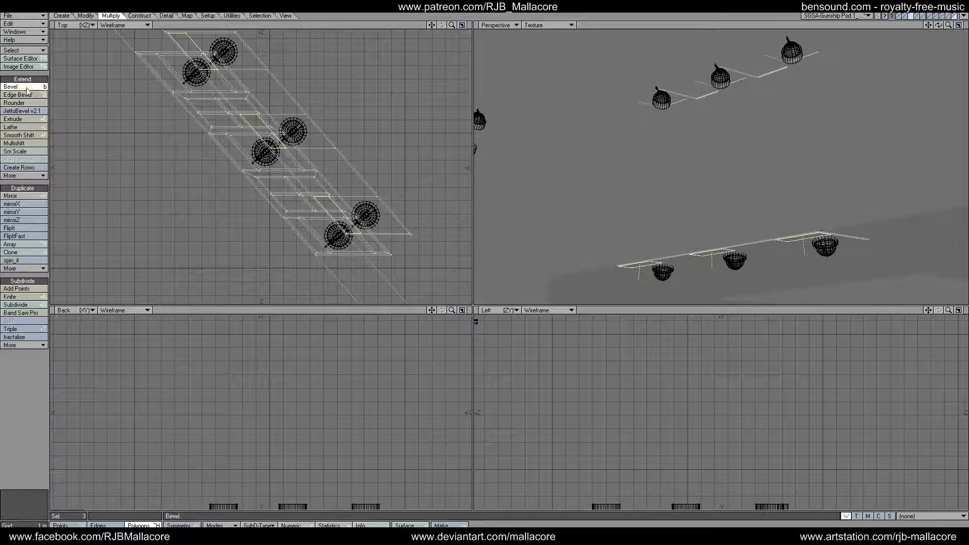
key("n")
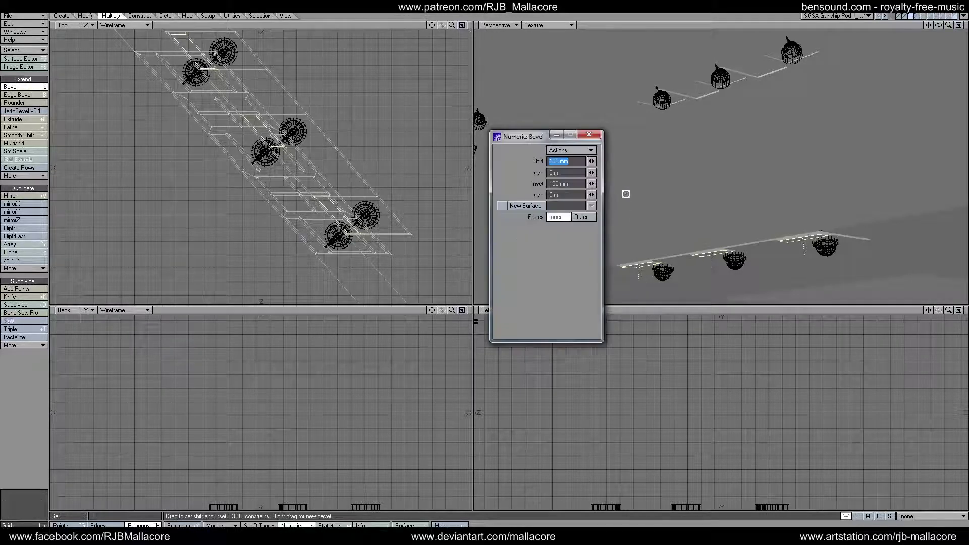
left_click(589, 137)
key("space")
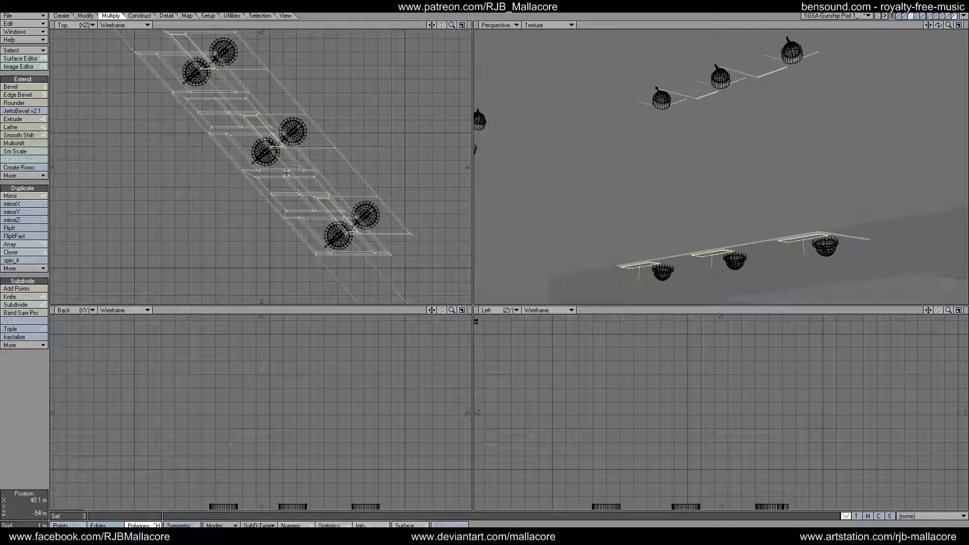
Step: Replace the selection with the three wide panels around the outer domes and apply a Multishift inset of 200 mm
left_click(44, 426)
left_click_drag(937, 25, 859, 174)
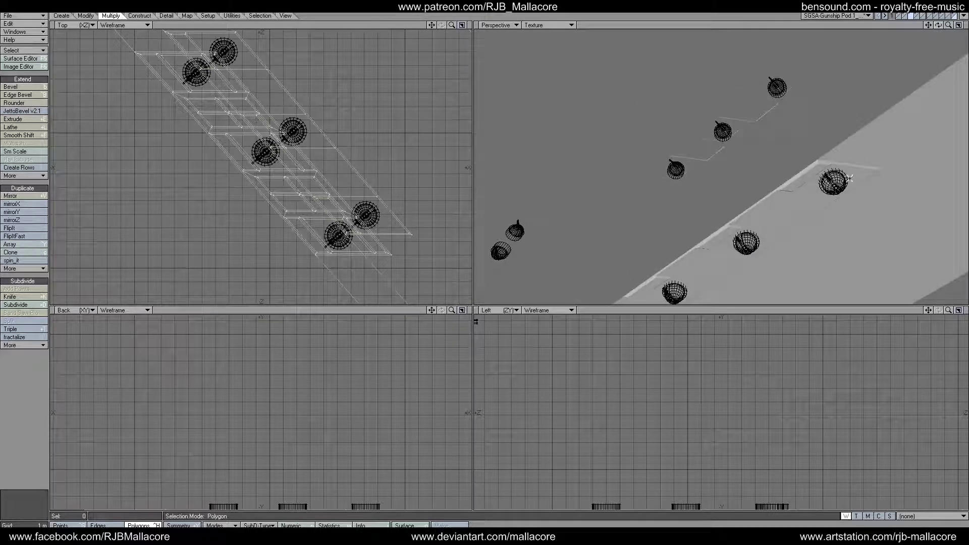
left_click(850, 178)
left_click(748, 242)
left_click(676, 290)
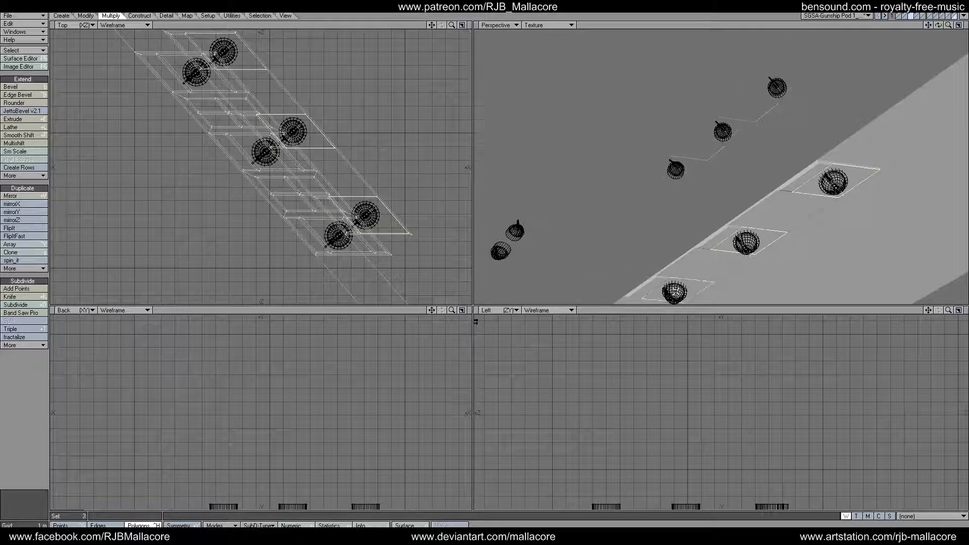
left_click(24, 144)
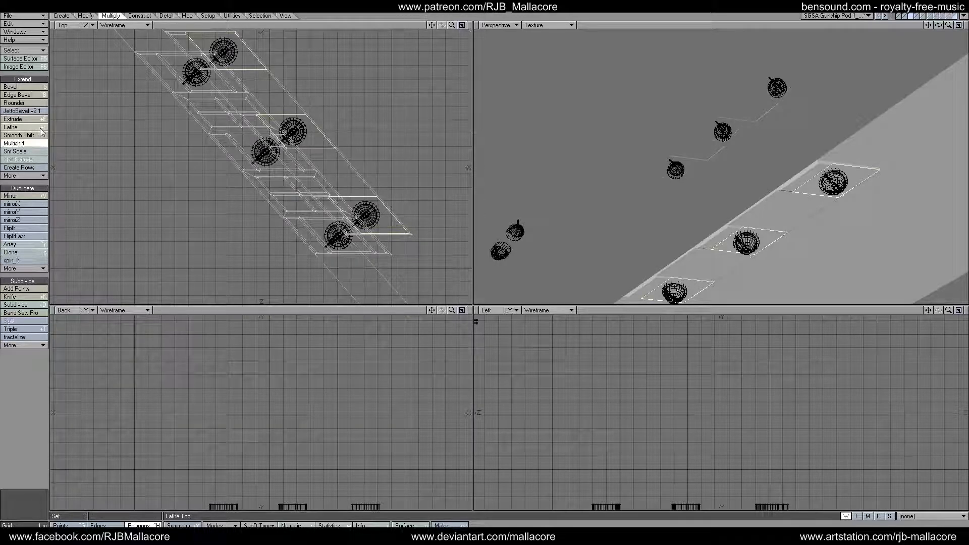
type("n")
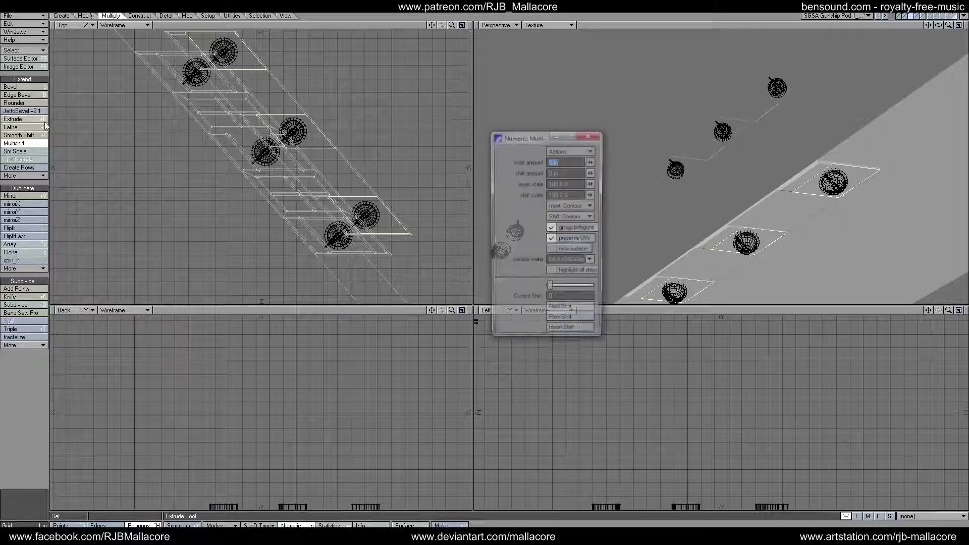
type("200mm")
key("Tab")
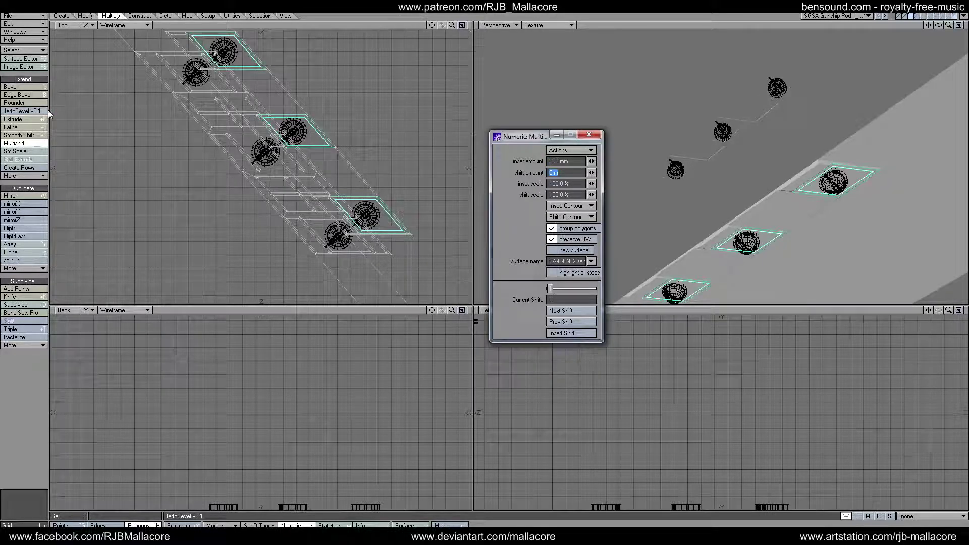
Step: Set the Multishift inset amount for the three dome panels to 150 mm
double_click(559, 161)
type("150")
key("Tab")
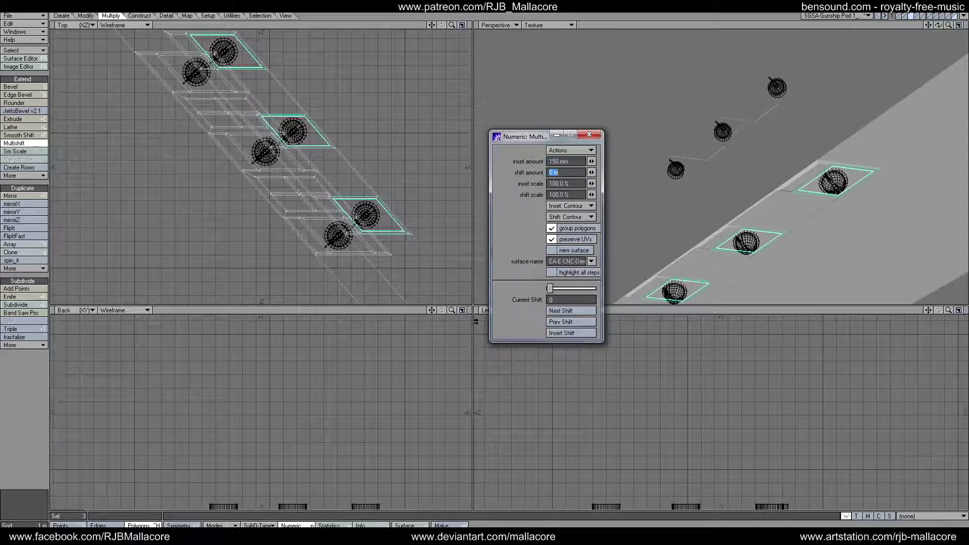
left_click(589, 134)
Step: Apply a second Multishift to the three inset dome panels with a shift amount of -100 mm
left_click(30, 144)
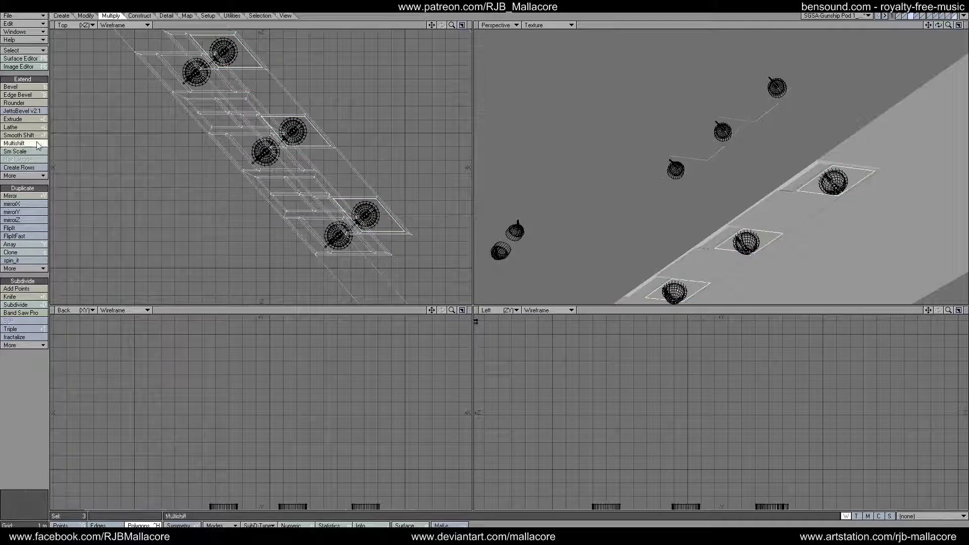
key("n")
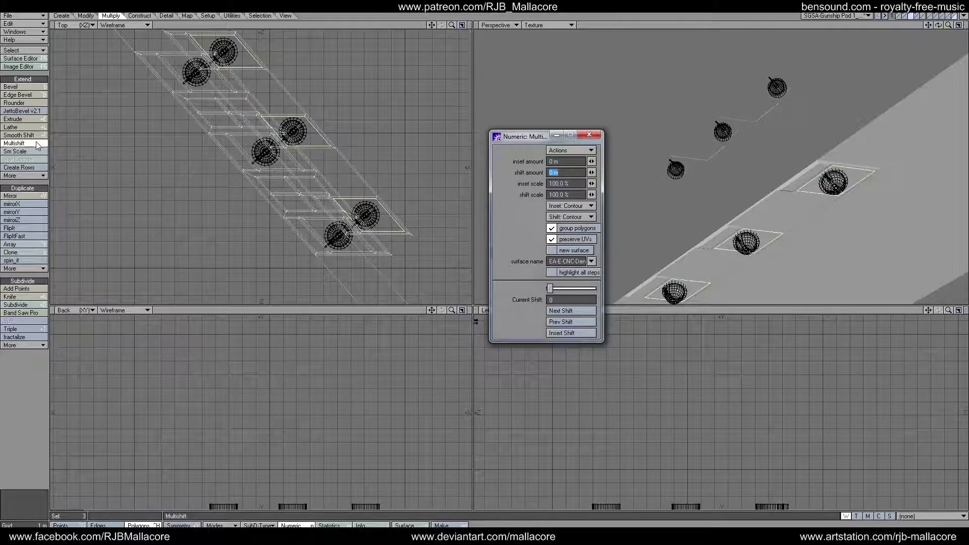
type("-100")
key("Tab")
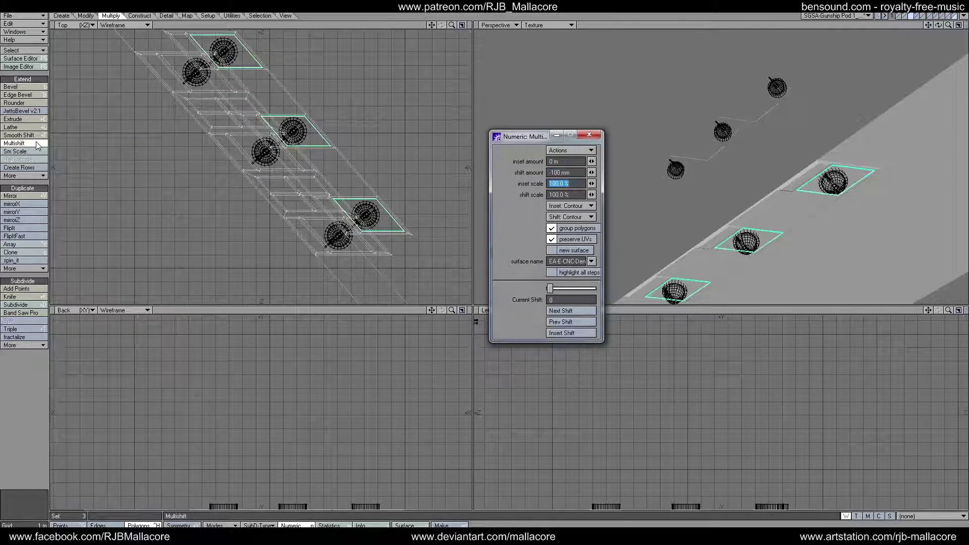
left_click(593, 135)
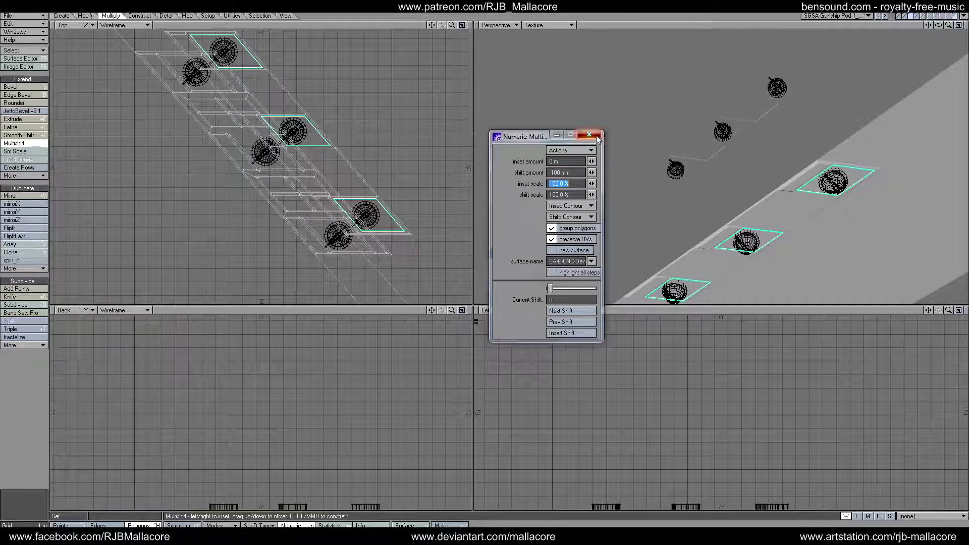
key("space")
Step: Replace the selection with the two wide panels between the outer domes and apply a Multishift inset of 400 mm
left_click(43, 375)
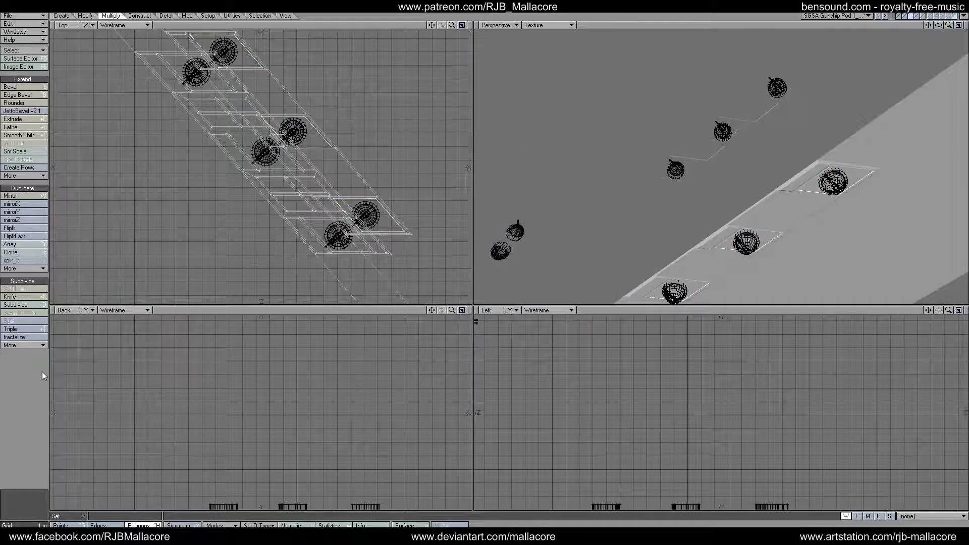
left_click(784, 226)
left_click(696, 272)
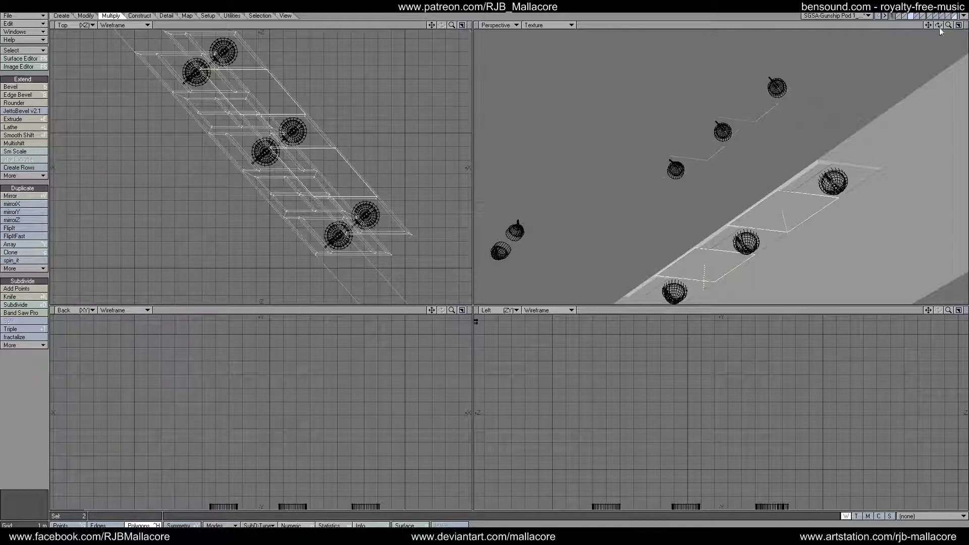
left_click_drag(938, 25, 915, 25)
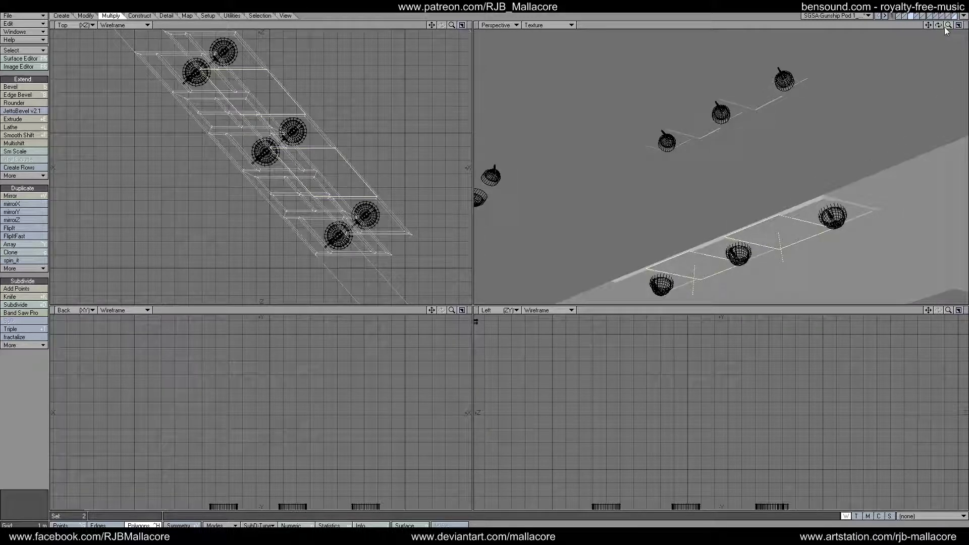
left_click_drag(938, 24, 933, 43)
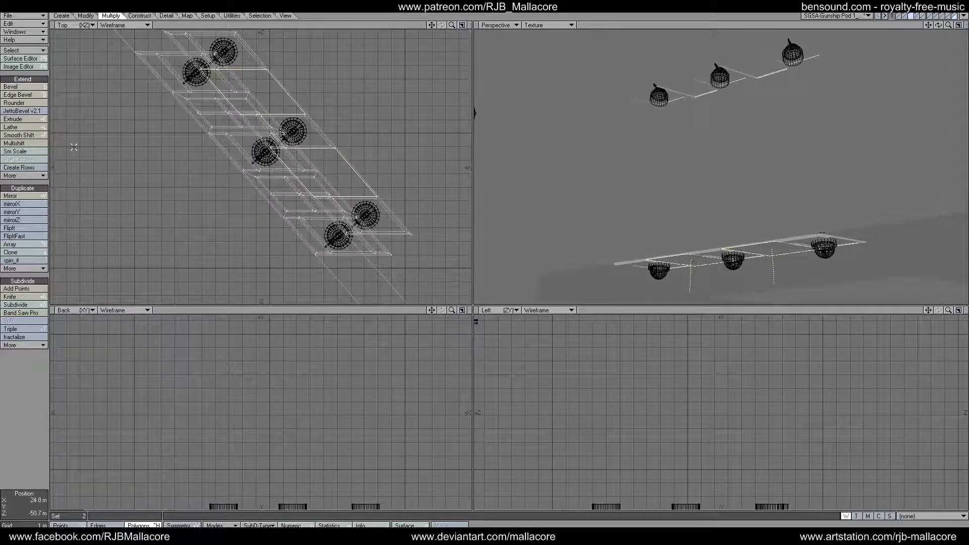
key("n")
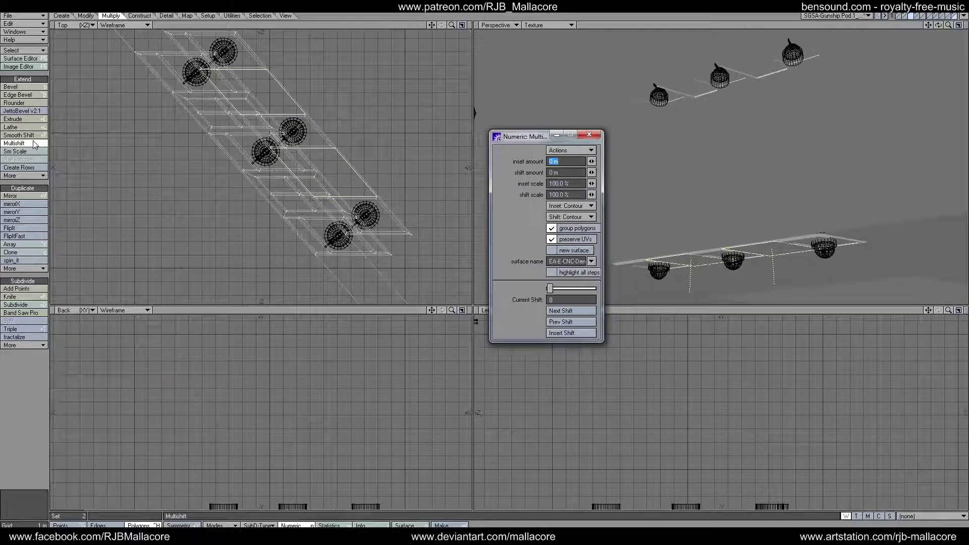
key("BackSpace")
type("400")
key("Tab")
left_click(588, 136)
key("space")
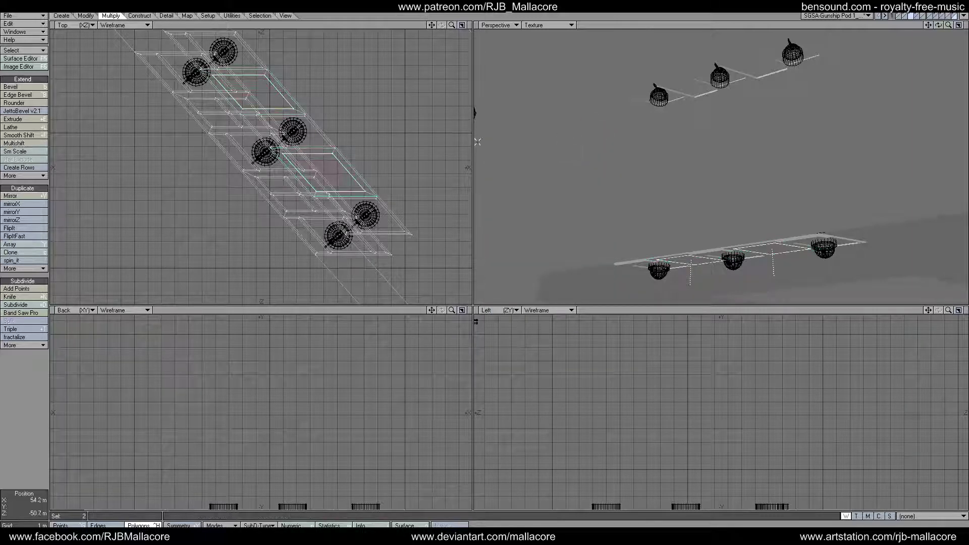
Step: Apply a second Multishift to the two inset panels between the domes with a shift amount of -200 mm
left_click(34, 144)
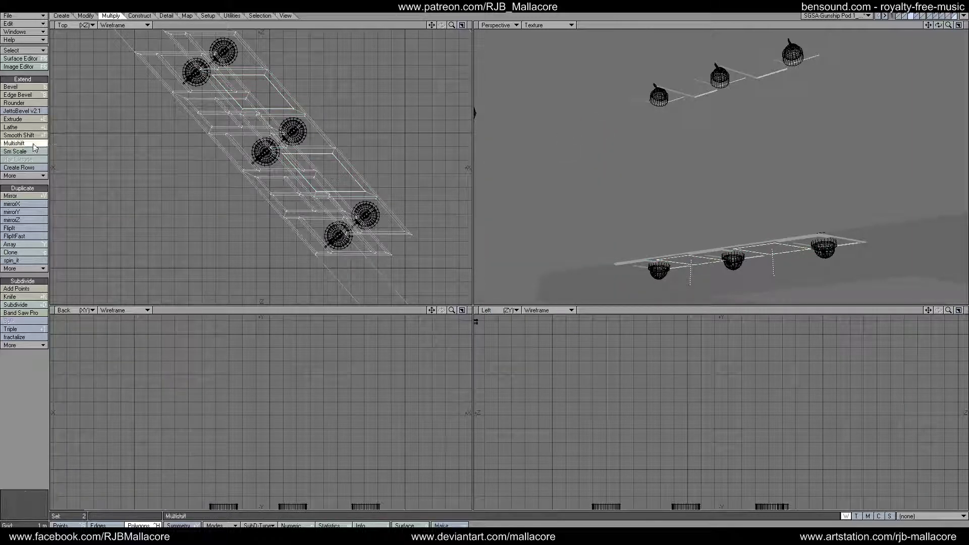
key("n")
key("Tab")
type("1")
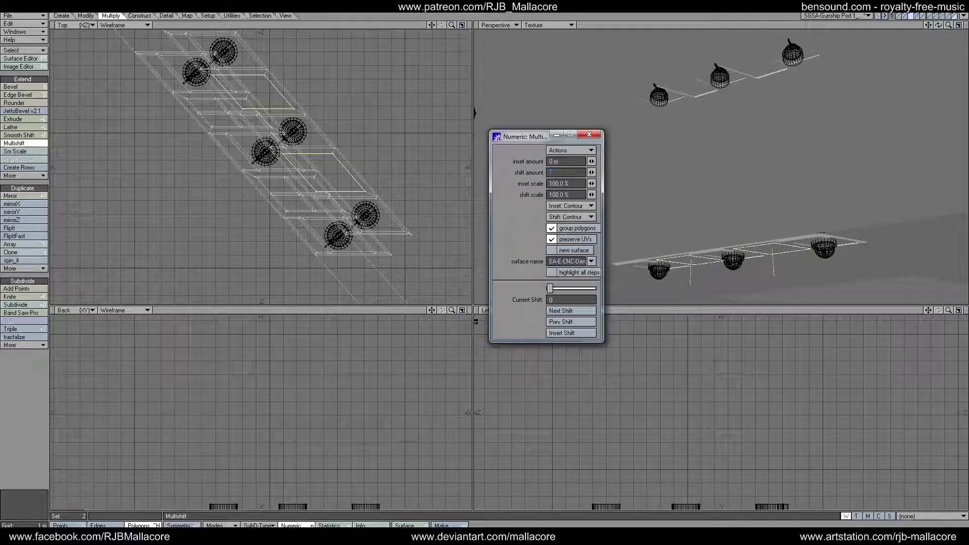
type("-200mm")
key("Tab")
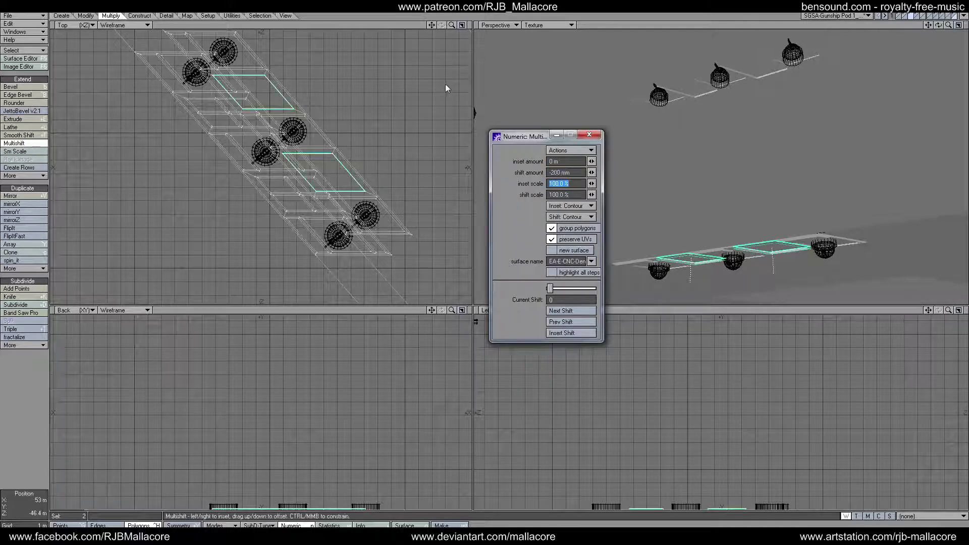
left_click(588, 135)
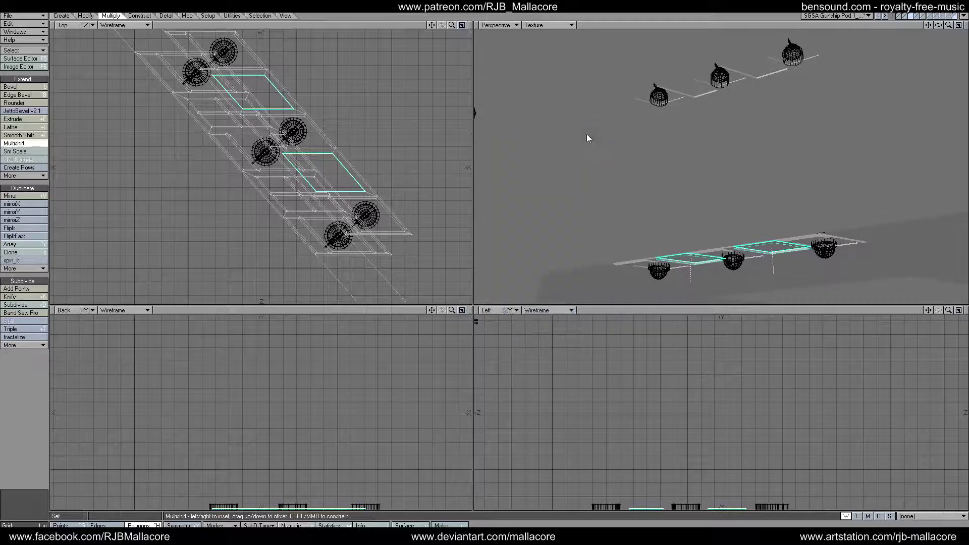
key("space")
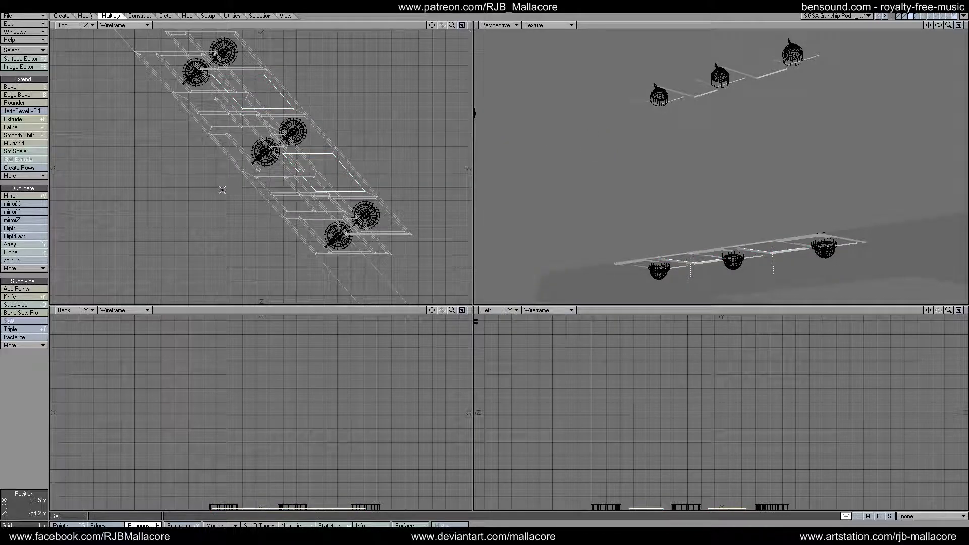
Step: Subdivide the two recessed panels between the domes using the Faceted method
left_click(21, 313)
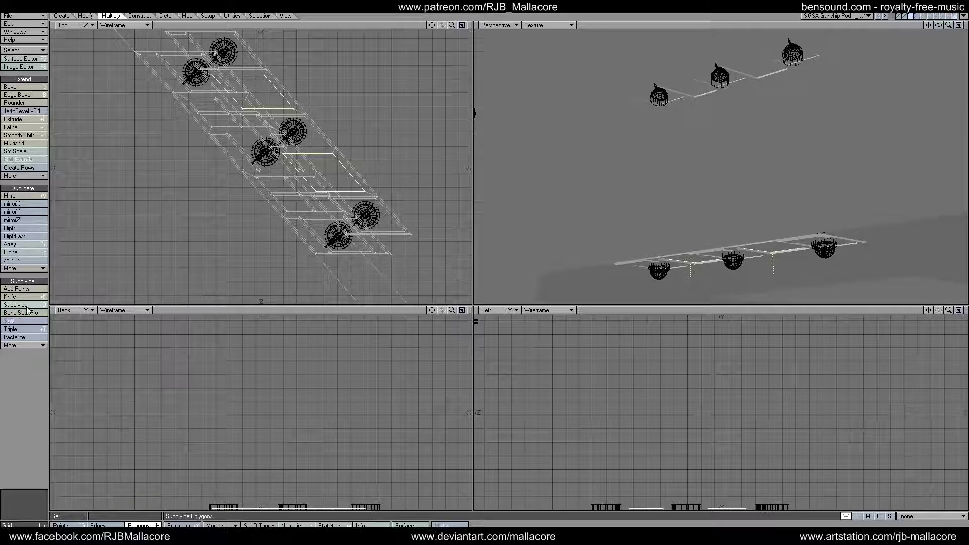
left_click(27, 306)
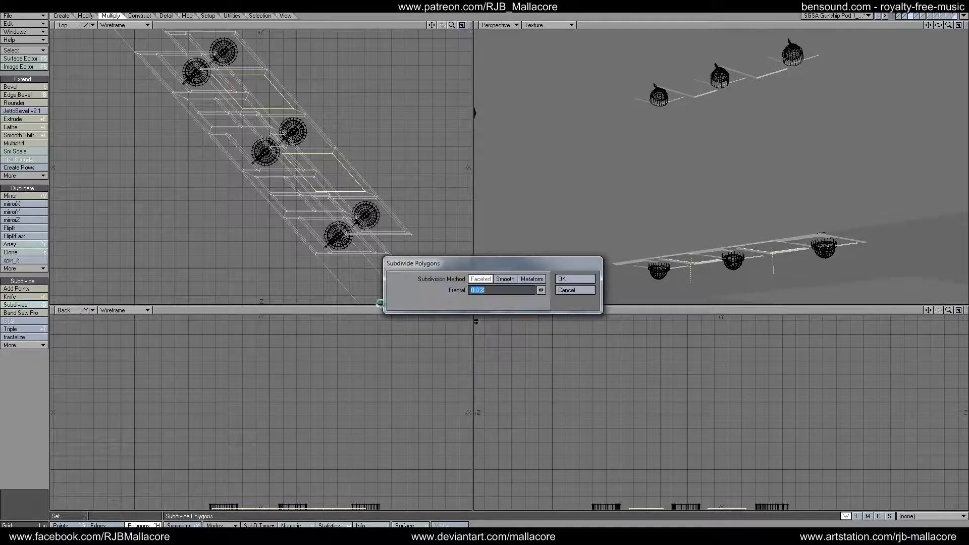
left_click(565, 279)
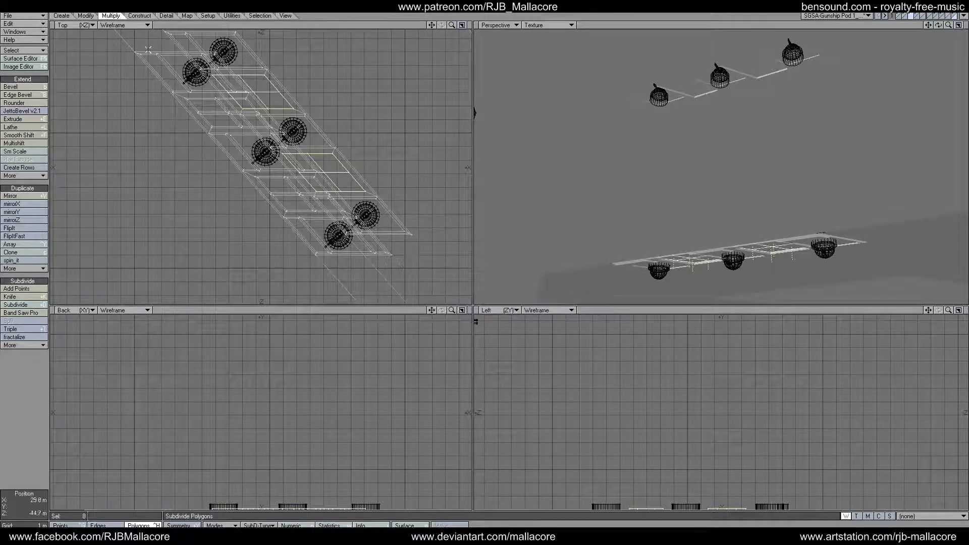
Step: Bevel the subdivided pieces of both recessed panels with the Bevel tool's retained settings and clear the selection
left_click(30, 88)
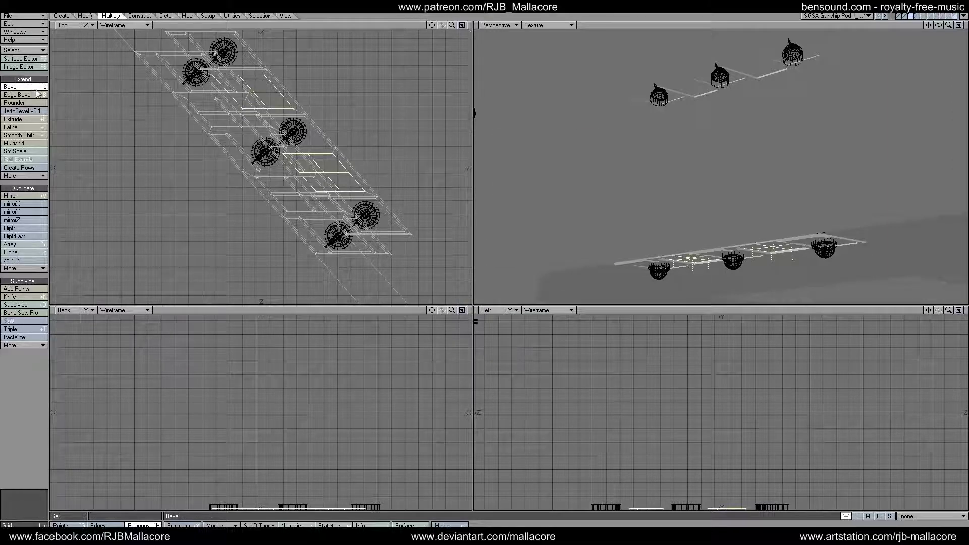
key("n")
left_click(582, 135)
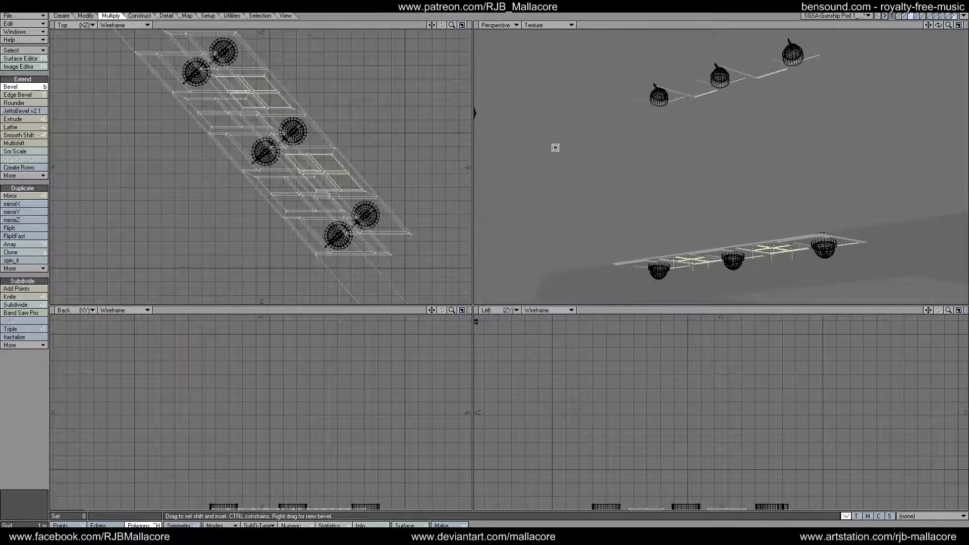
key("space")
left_click(36, 394)
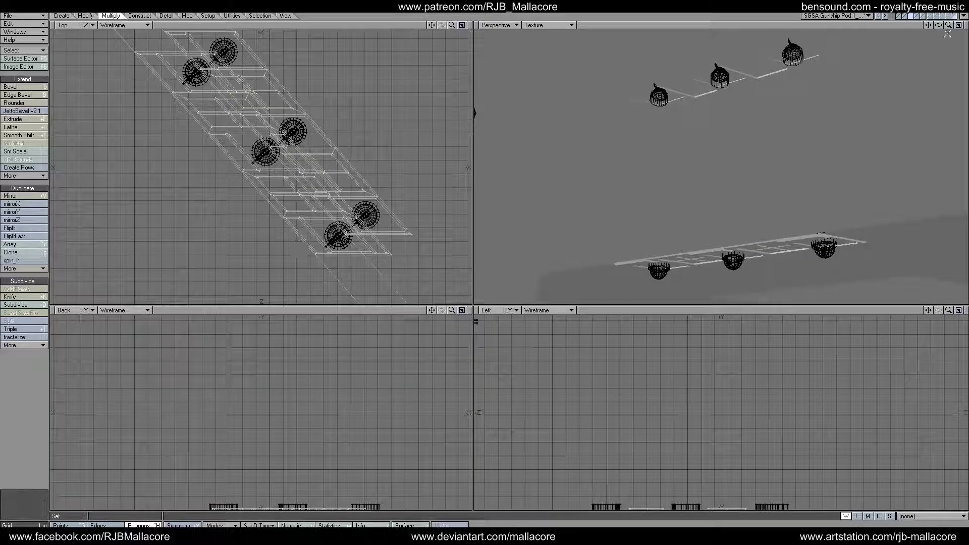
Step: Cut the panelled strip geometry from its working layer and paste it into the layer holding the main pod hull
mouse_move(938, 25)
left_mouse_down()
mouse_move(947, 44)
mouse_move(939, 27)
left_mouse_up()
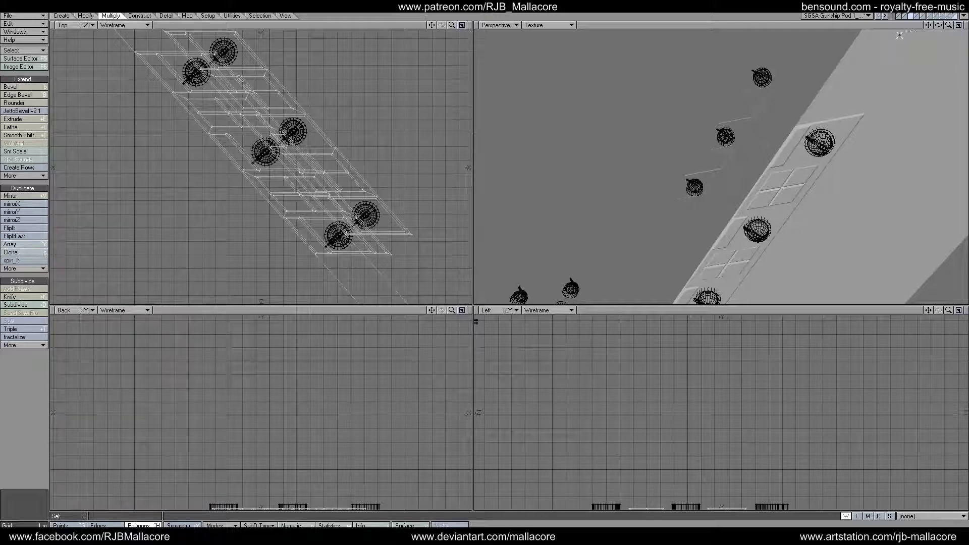
left_click_drag(938, 25, 884, 54)
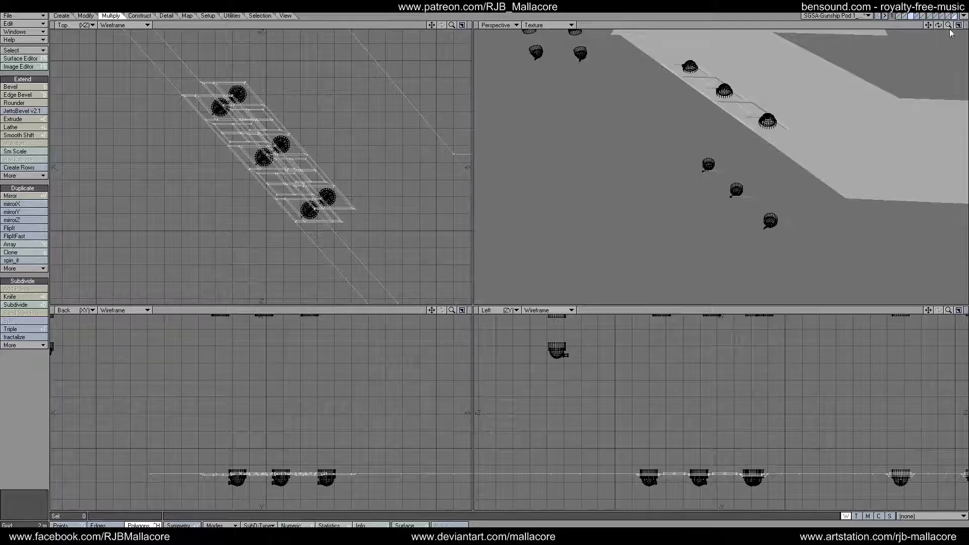
left_click_drag(949, 25, 891, 41)
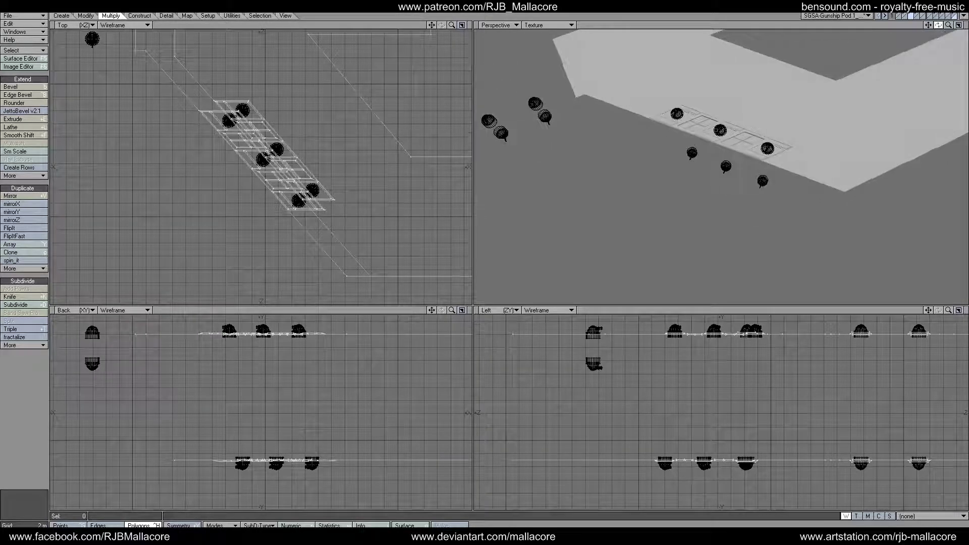
left_click(909, 17)
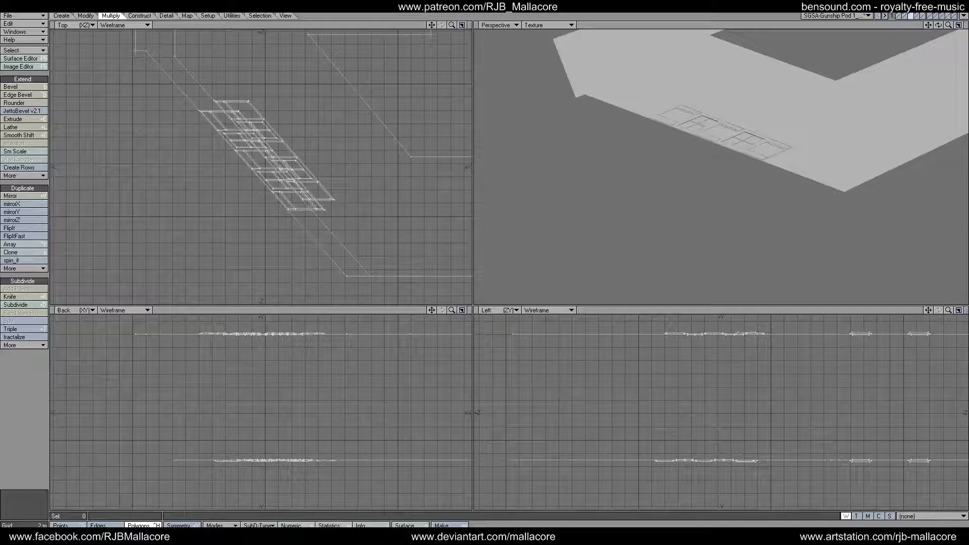
left_click(910, 16)
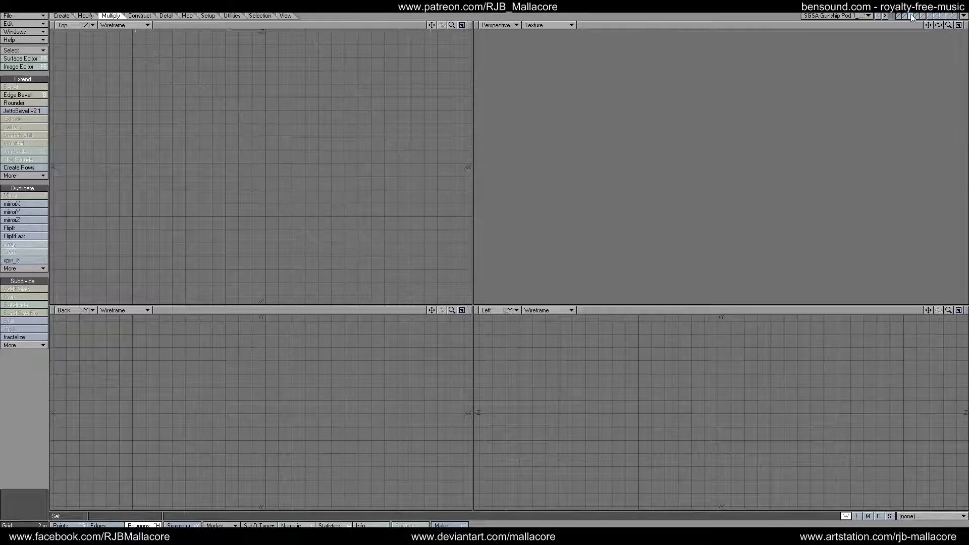
left_click(905, 17)
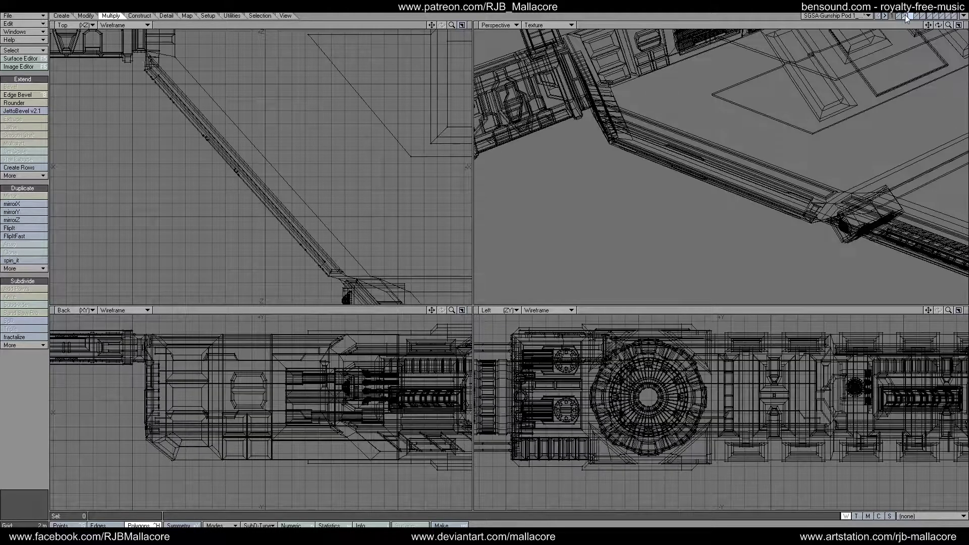
left_click(903, 15)
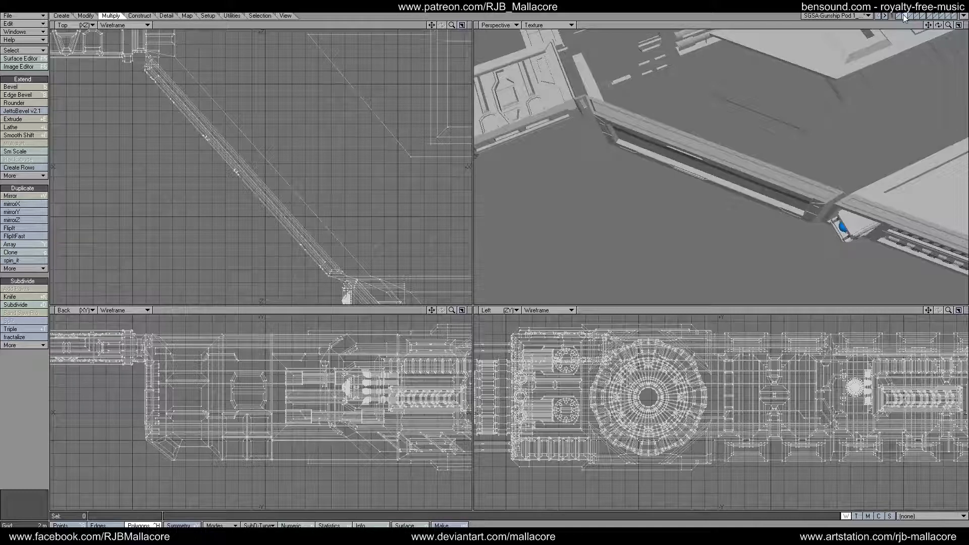
left_click(904, 18)
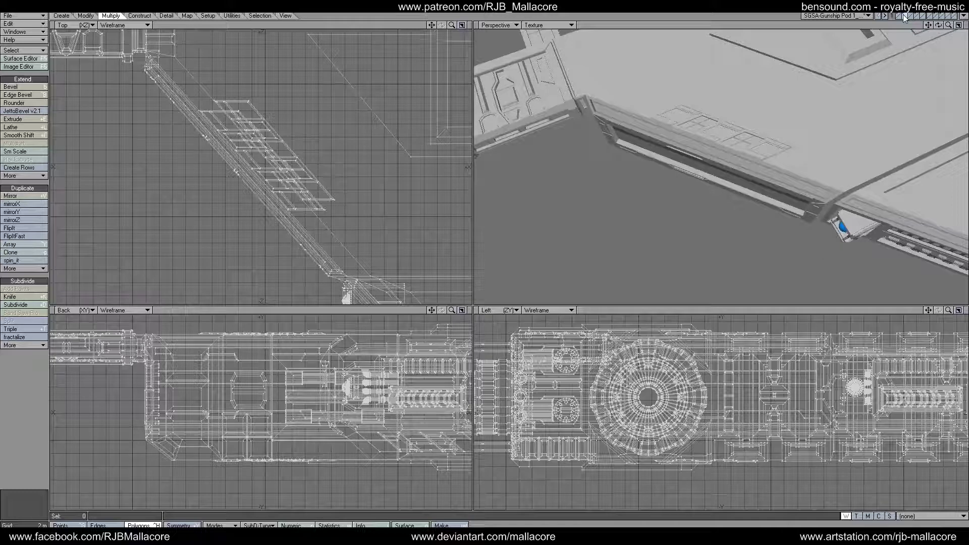
Step: Merge the duplicate points of the combined hull using the Automatic range
left_click(950, 30)
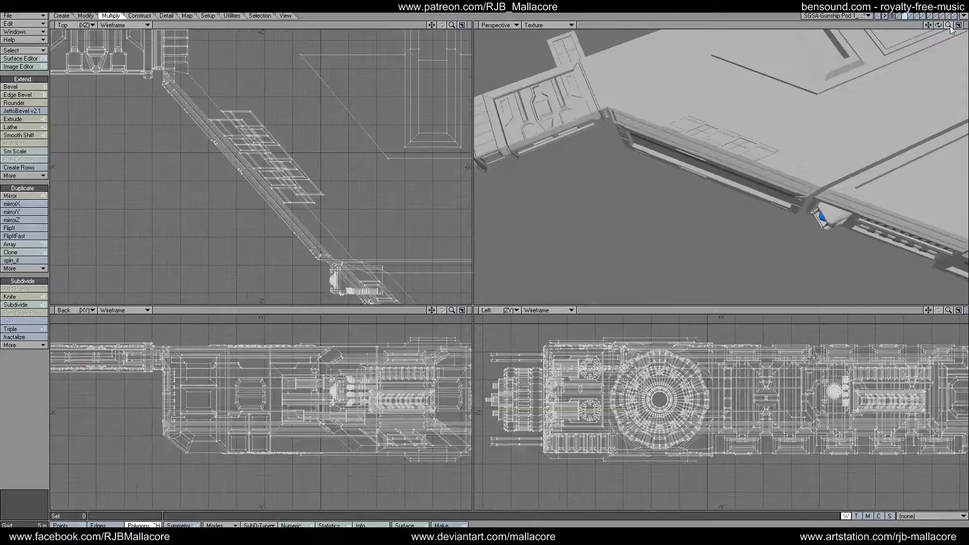
key("m")
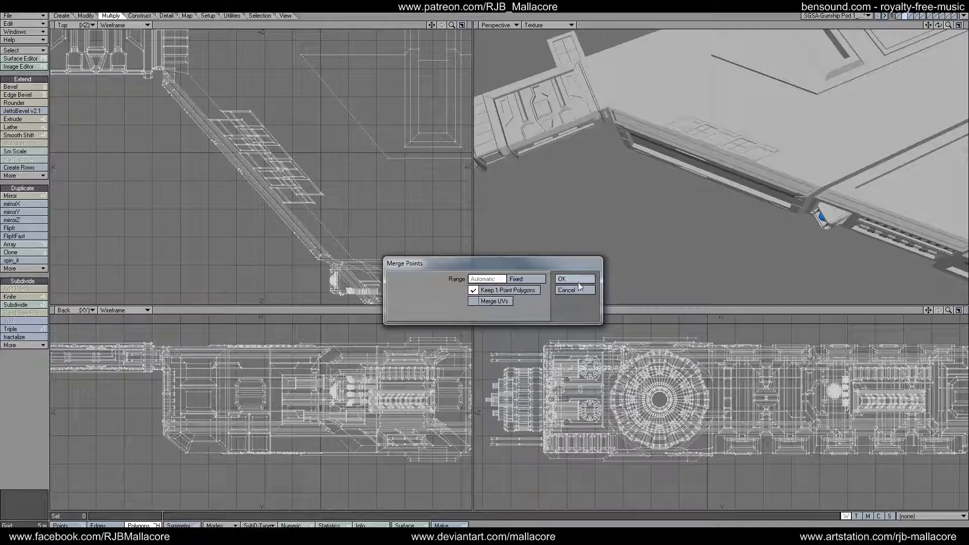
left_click(576, 282)
left_click(469, 277)
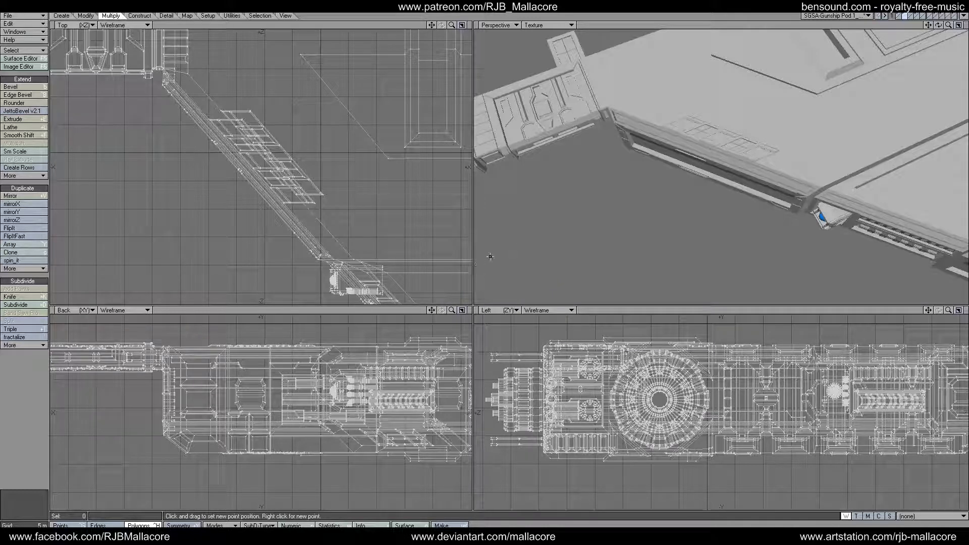
Step: Show the dome layer together with the hull and examine the pod's upper surface and diagonal strip from several angles
left_click_drag(928, 25, 933, 73)
mouse_move(938, 24)
left_mouse_down()
mouse_move(958, 35)
mouse_move(939, 26)
left_mouse_up()
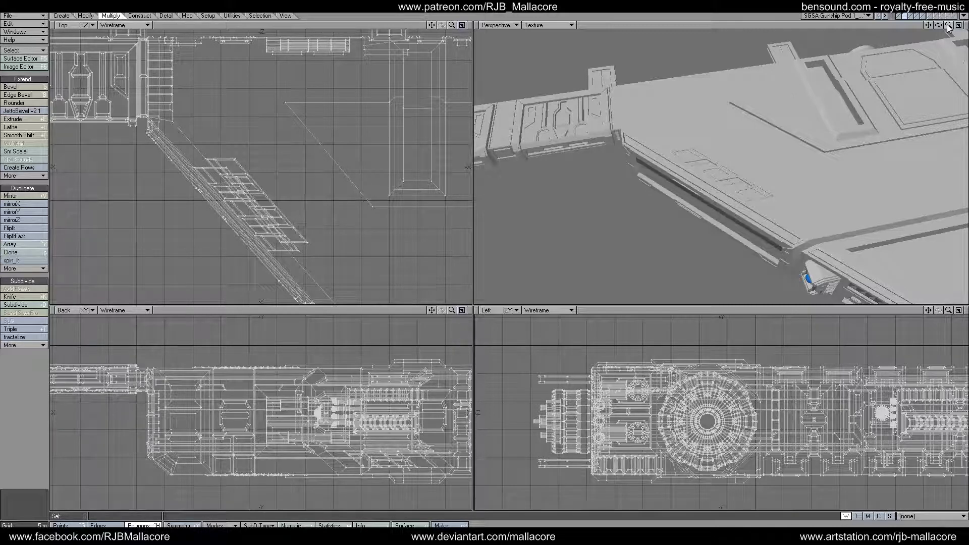
mouse_move(948, 25)
left_mouse_down()
mouse_move(932, 26)
mouse_move(940, 11)
mouse_move(935, 52)
mouse_move(939, 4)
mouse_move(943, 42)
mouse_move(917, 14)
mouse_move(913, 26)
mouse_move(792, 25)
mouse_move(928, 25)
left_mouse_up()
left_click(953, 13, "shift")
key("plus")
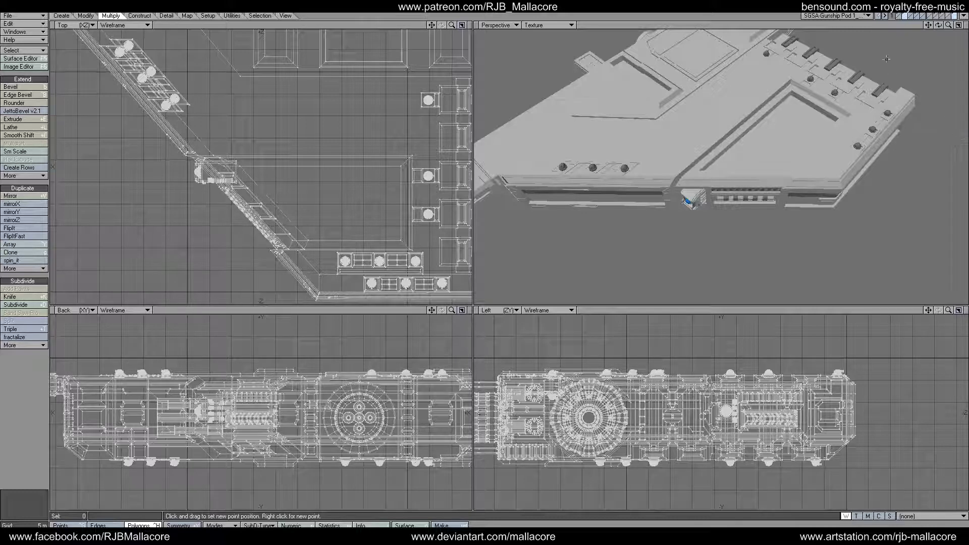
left_click_drag(938, 25, 966, 78)
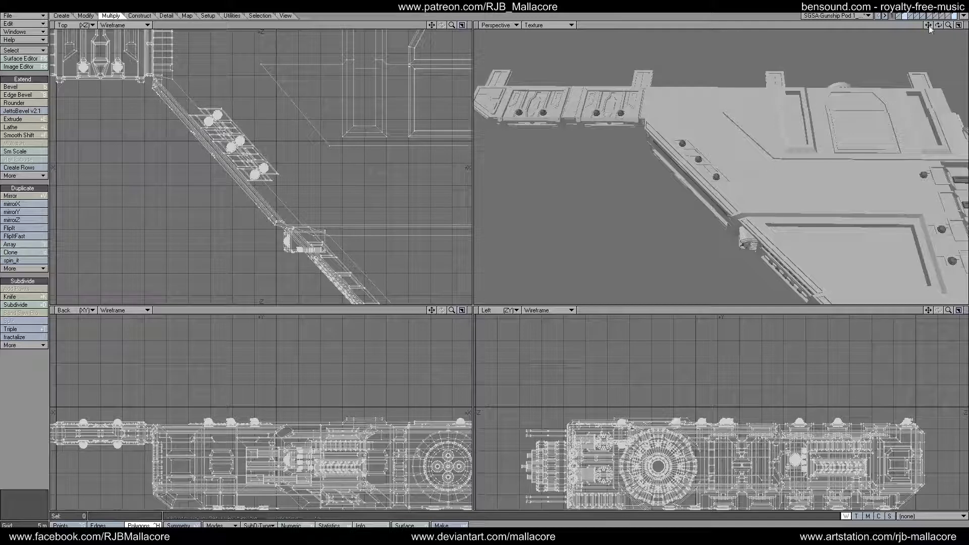
left_click_drag(930, 29, 920, 31)
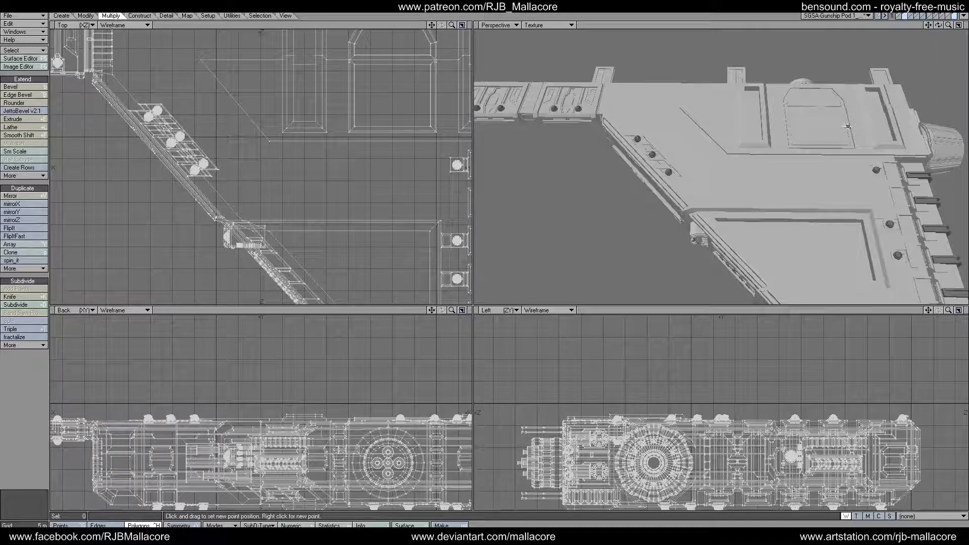
key("space")
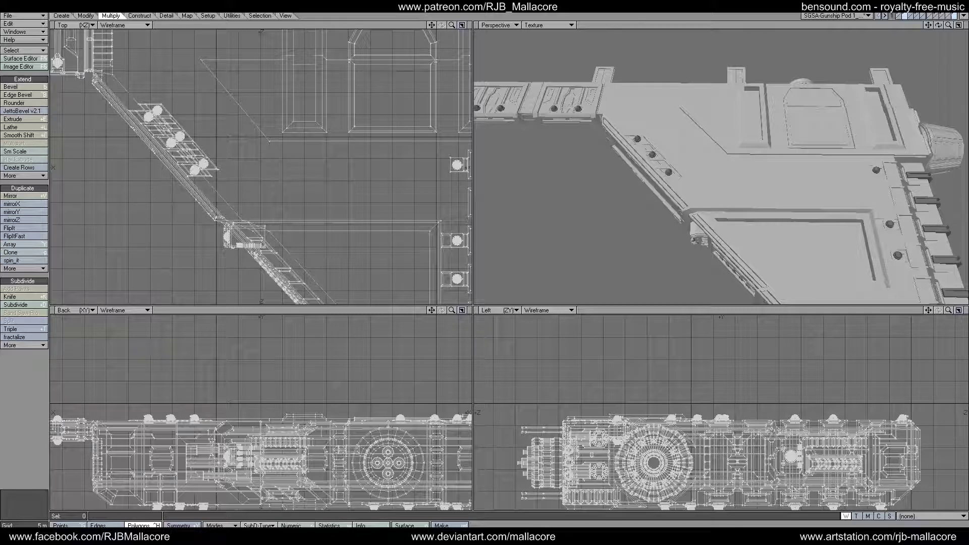
Step: Cut the large flat hull polygon around the diagonal dome strip and paste it into the empty third layer
left_click(801, 174)
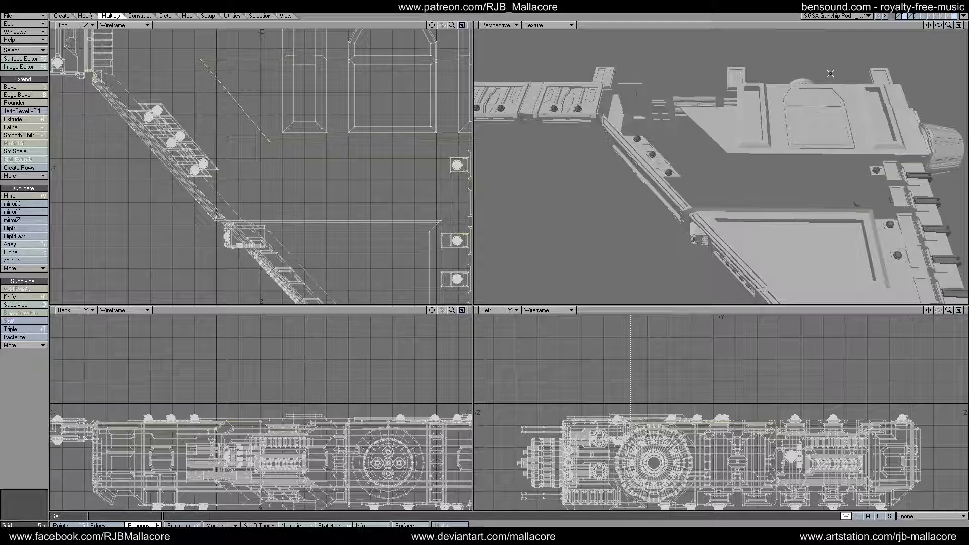
left_click(911, 16)
key("ctrl+v")
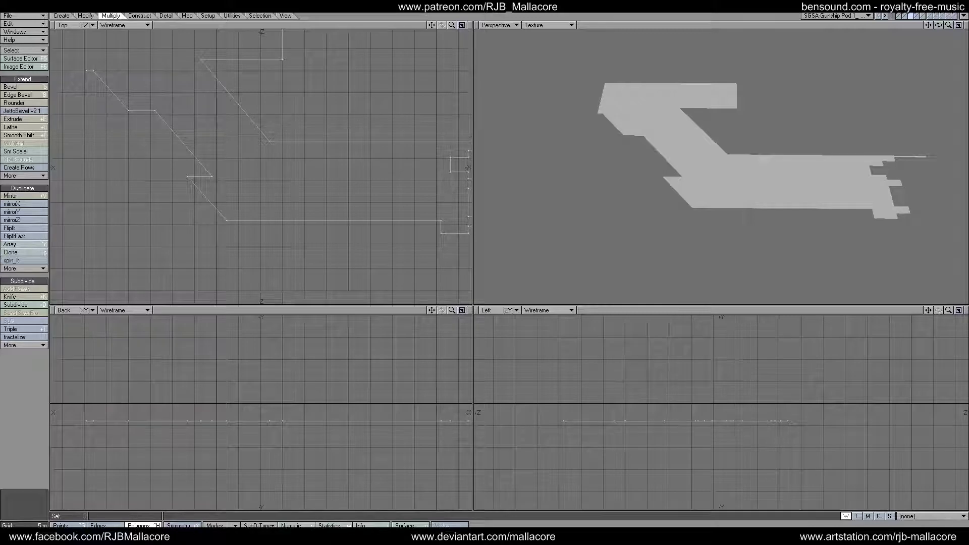
Step: With the isolated hull surface as background in an empty layer, draw a flat box template across the surface's diagonal neck
key("a")
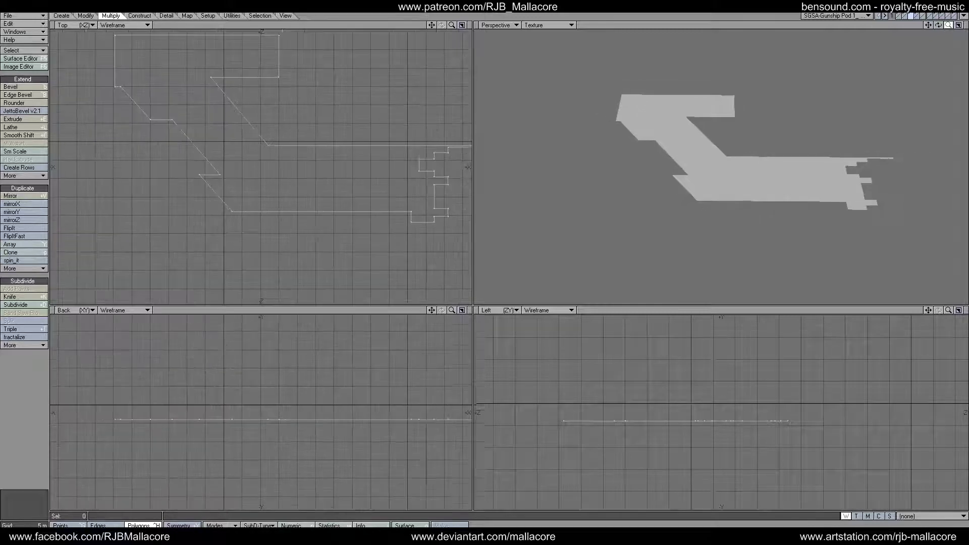
left_click_drag(431, 25, 513, 84)
left_click(916, 15)
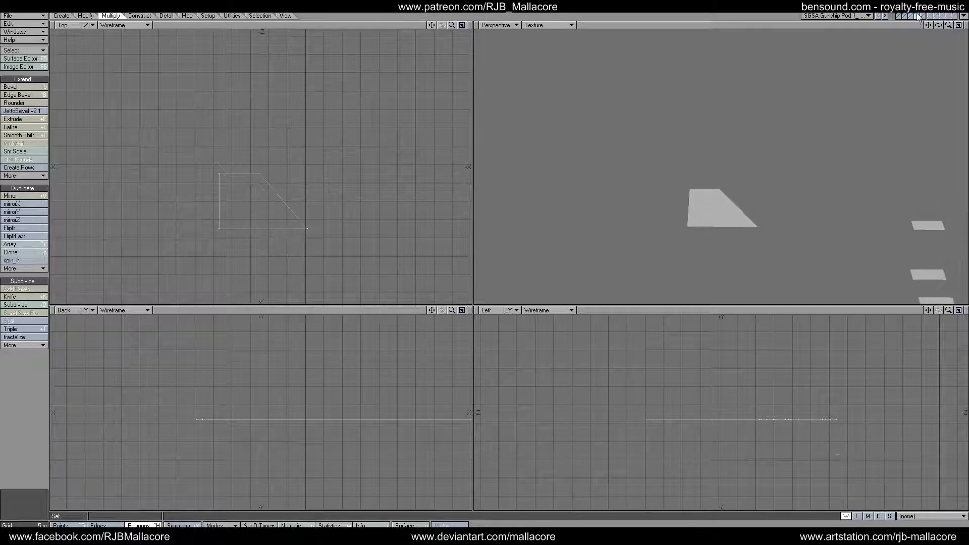
left_click(911, 18)
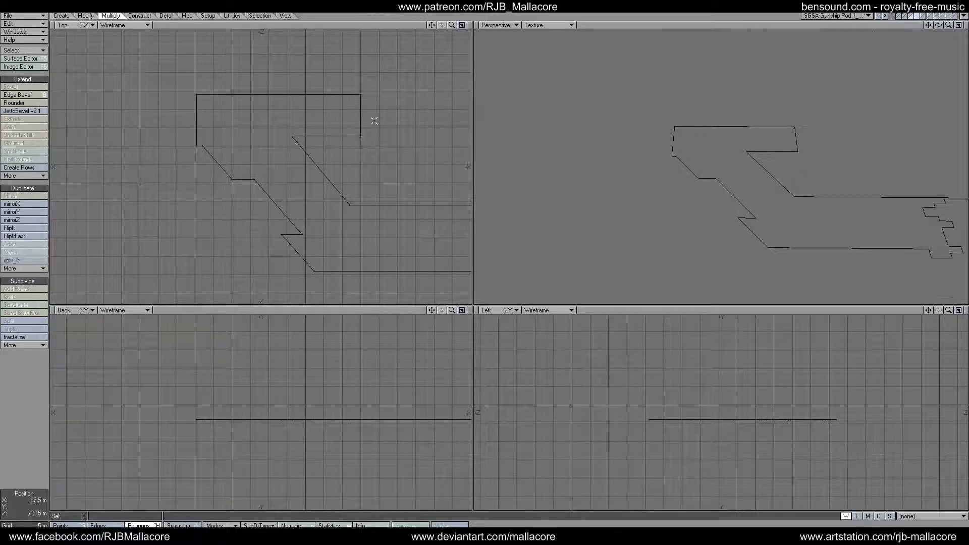
left_click(61, 15)
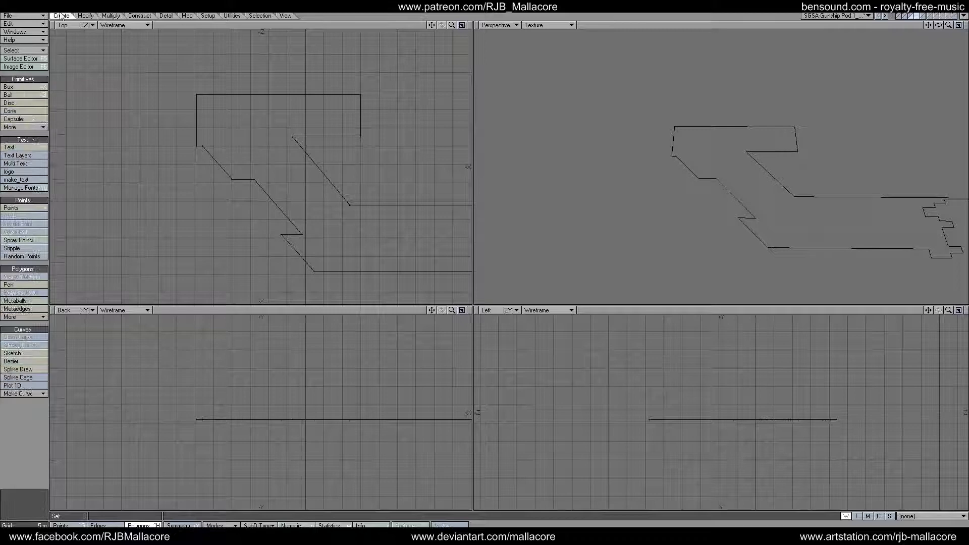
left_click(21, 87)
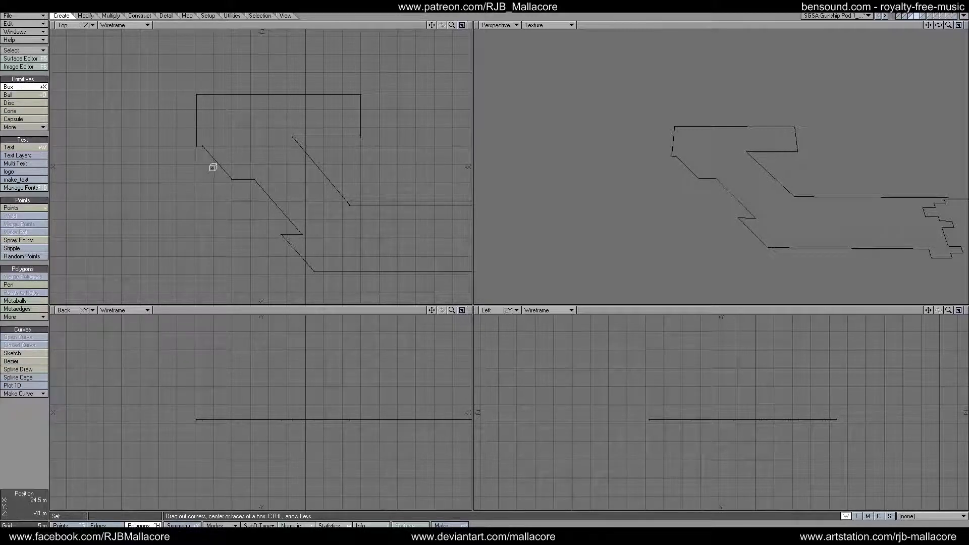
left_click_drag(212, 168, 373, 187)
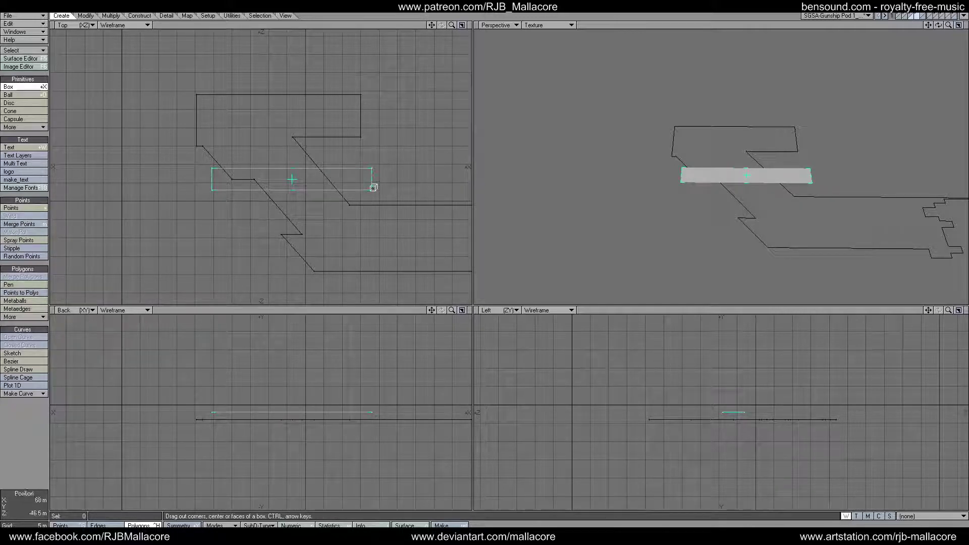
key("space")
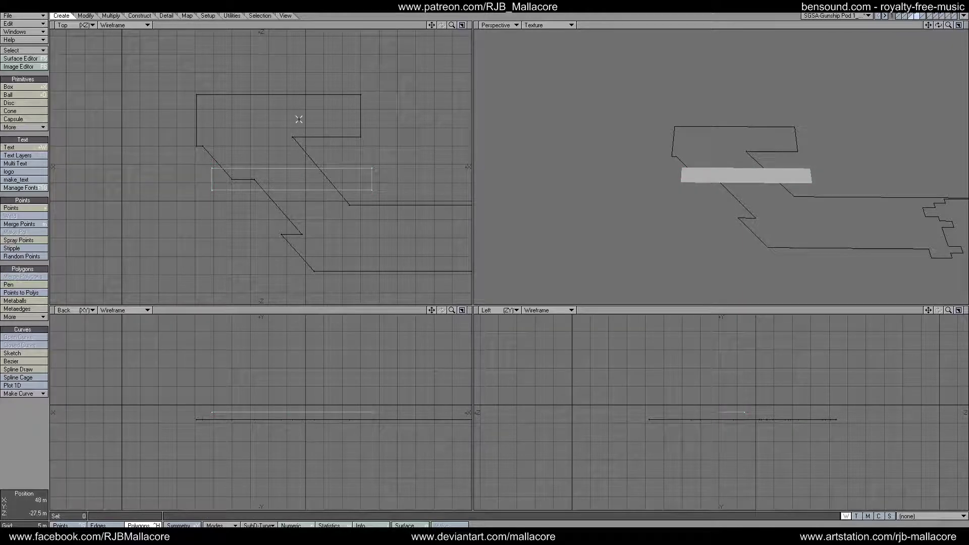
Step: Draw a flat box about 29 m by 12.5 m over the outer end of the upper arm and slant its inner edge
left_click(20, 87)
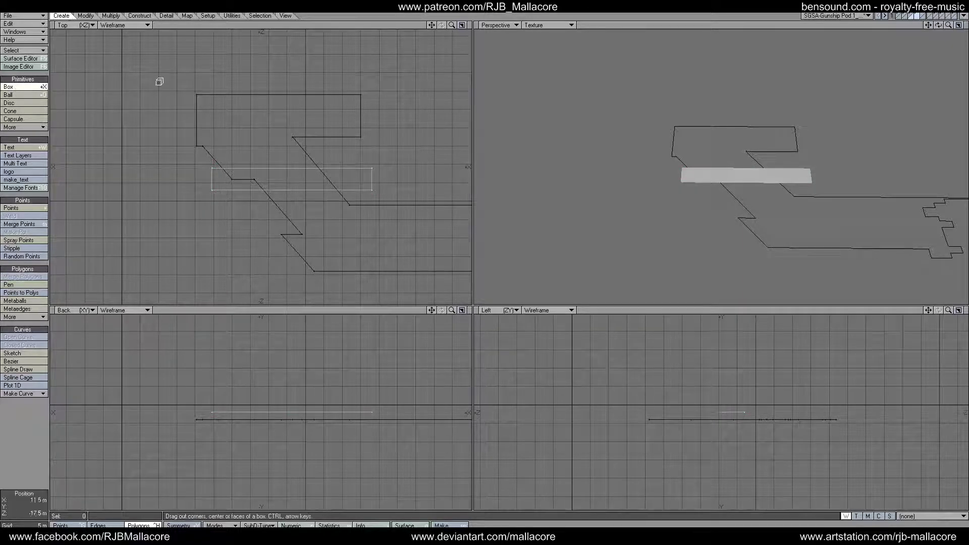
left_click_drag(175, 81, 282, 125)
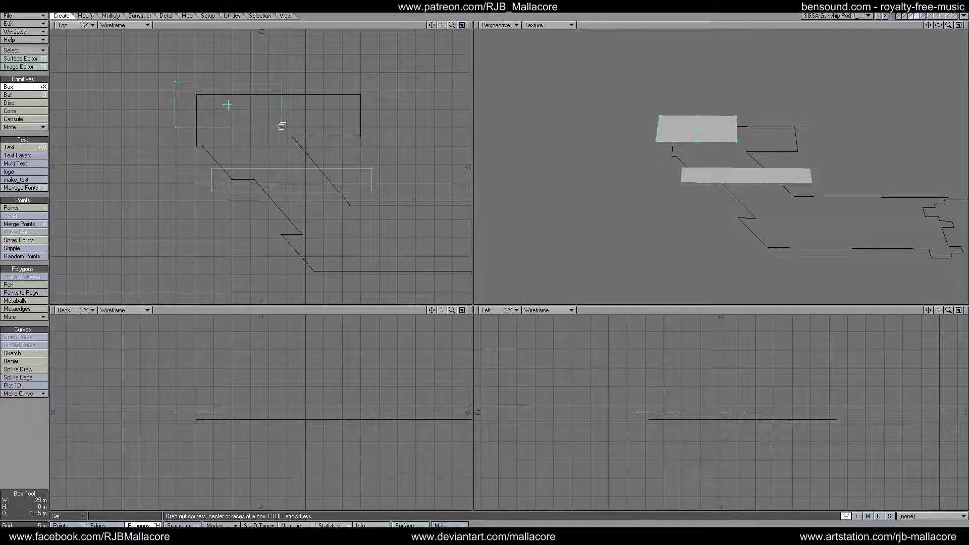
key("space")
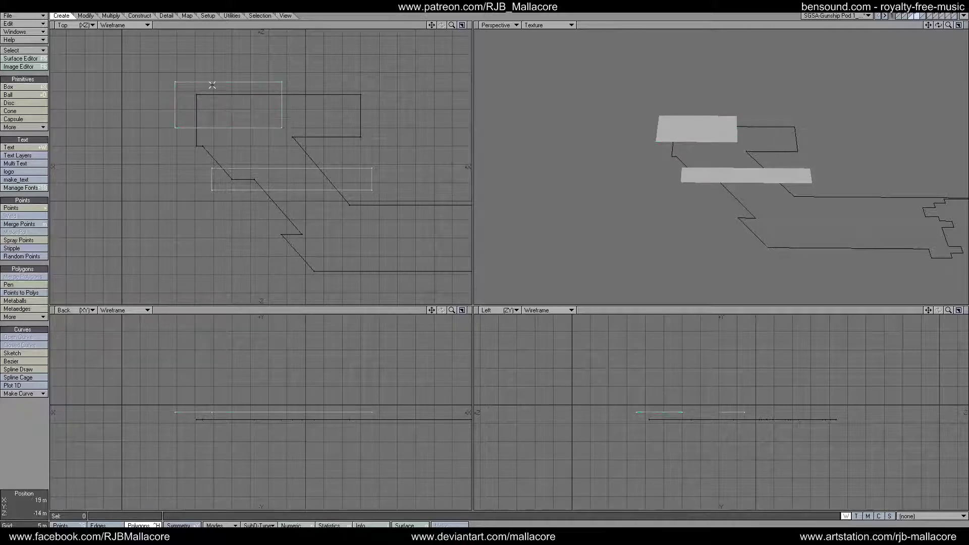
left_click(90, 16)
left_click(20, 96)
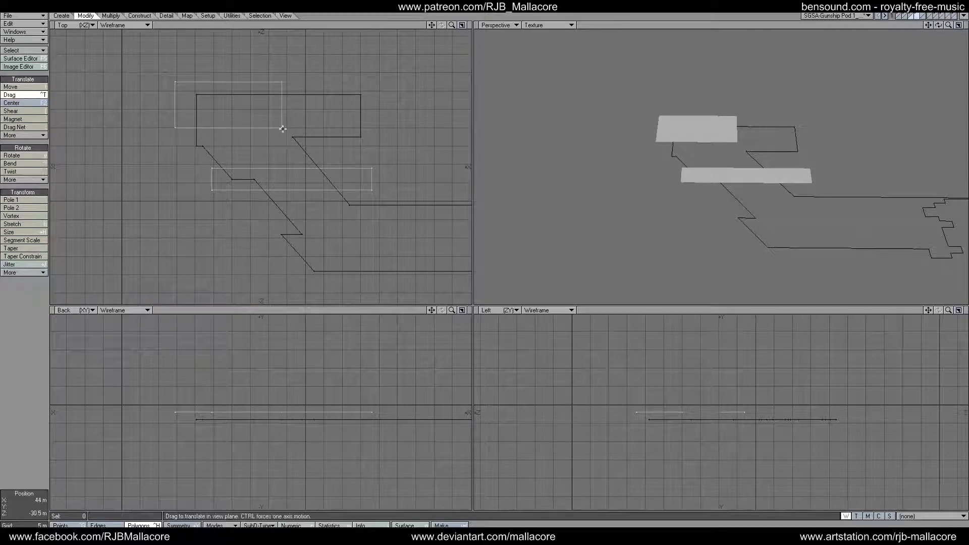
left_click_drag(282, 129, 264, 131)
left_click_drag(257, 128, 250, 128)
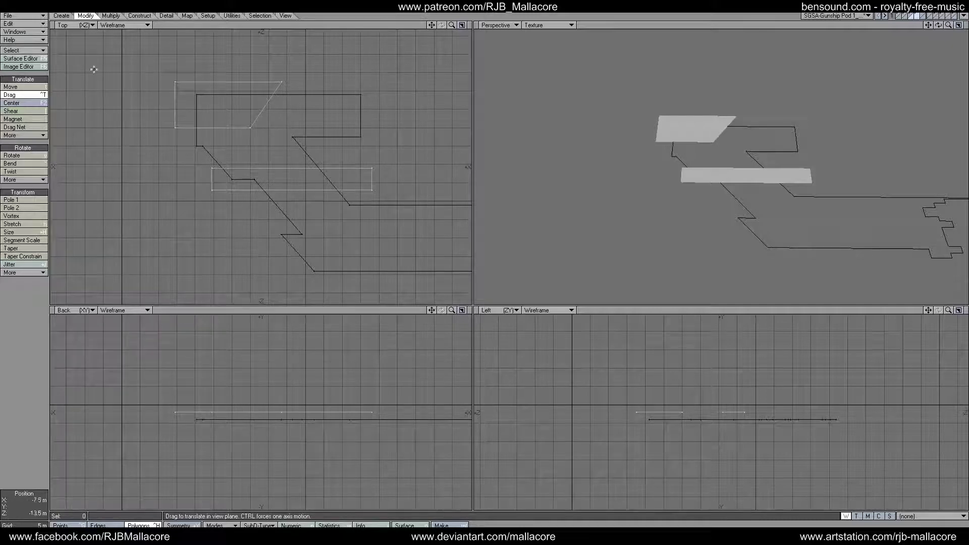
Step: Draw a second flat box over the upper arm's other end and slant its inner edge, leaving a narrow diagonal gap between the boxes
left_click(61, 16)
left_click(29, 87)
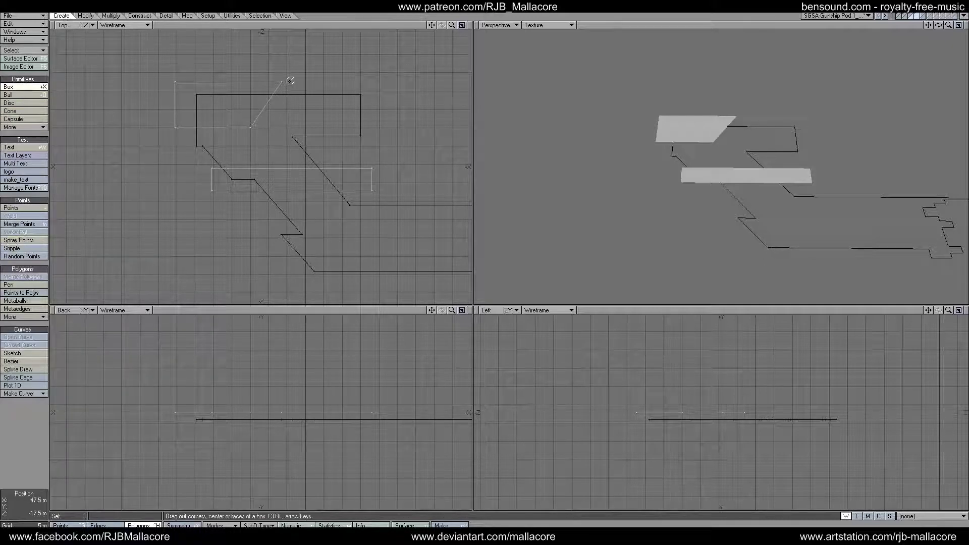
left_click_drag(298, 81, 381, 124)
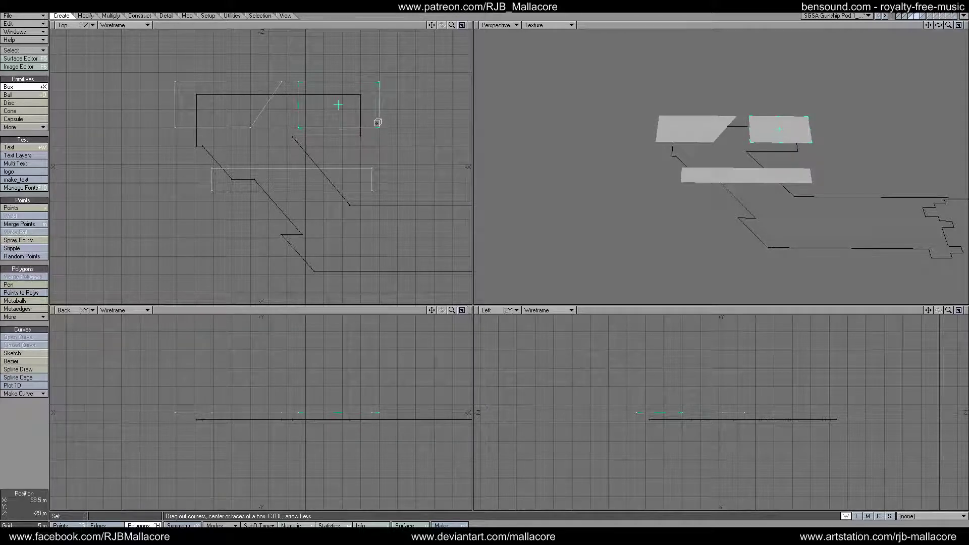
left_click_drag(296, 103, 290, 105)
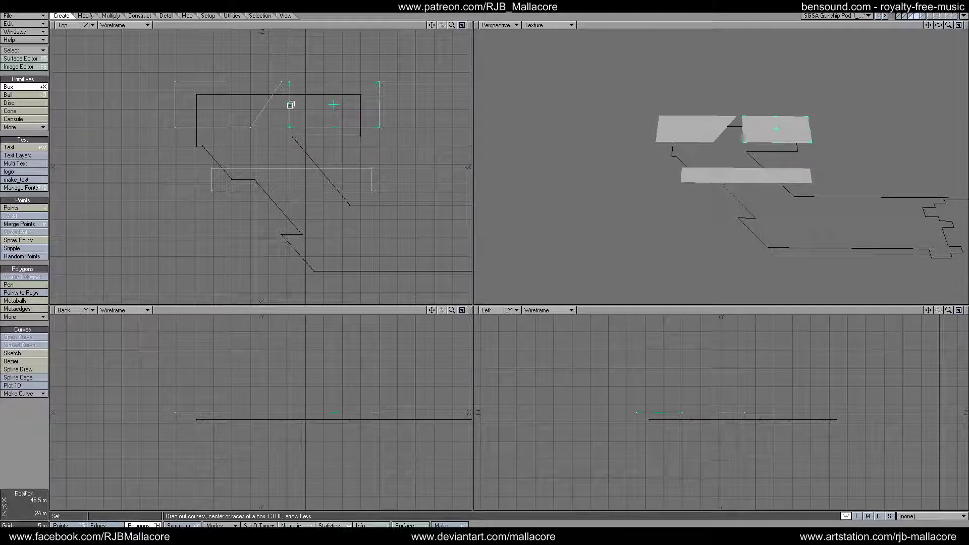
key("space")
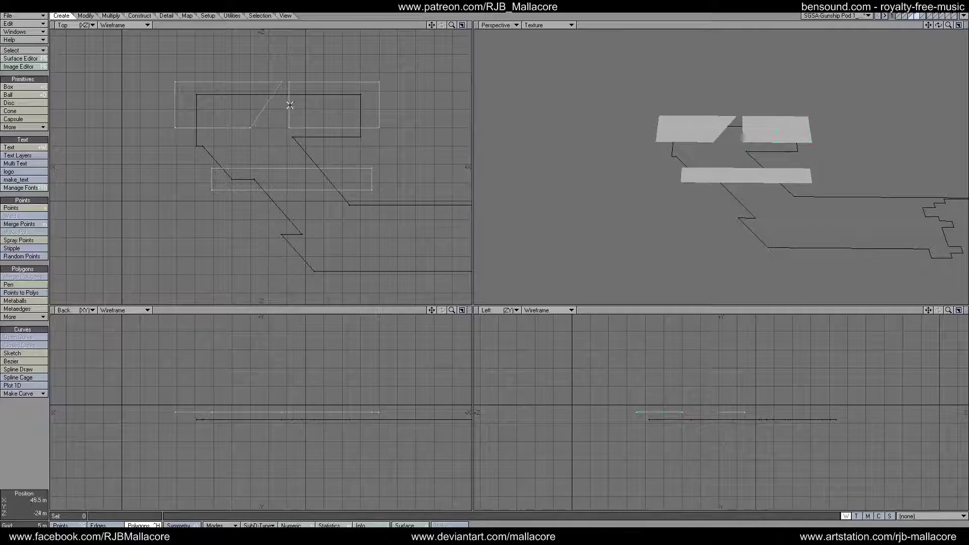
left_click(84, 16)
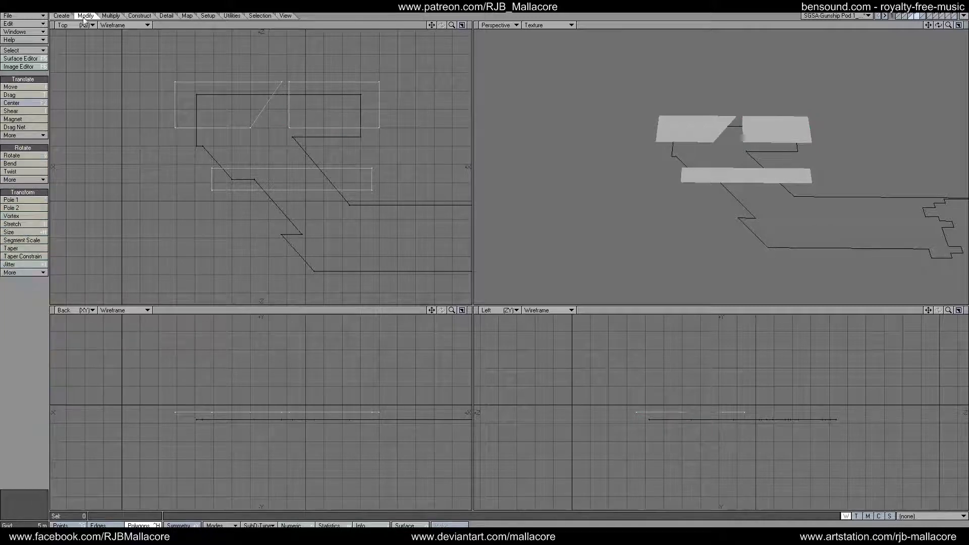
left_click(31, 94)
left_click_drag(292, 128, 257, 128)
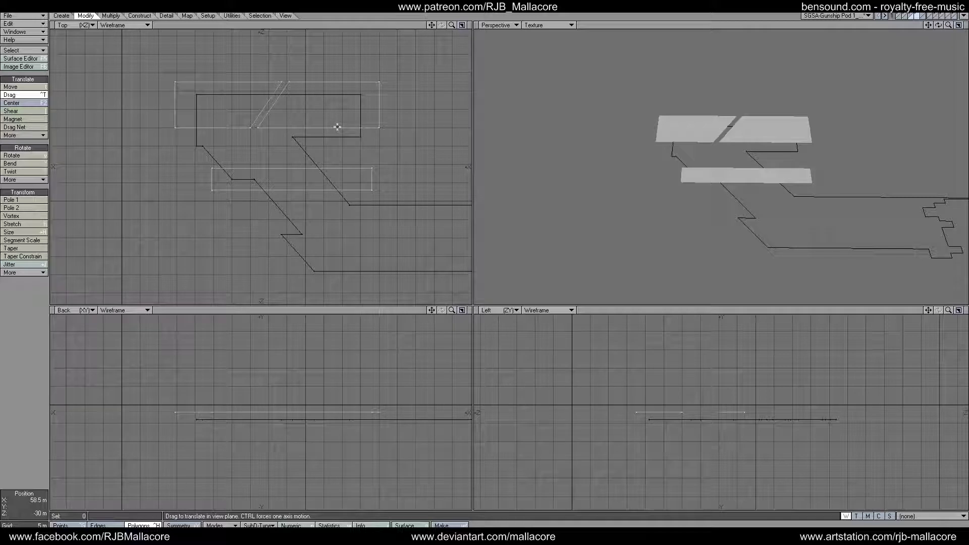
Step: Draw a tall flat box template over the notched end of the hull surface's long arm
left_click_drag(432, 26, 273, 0)
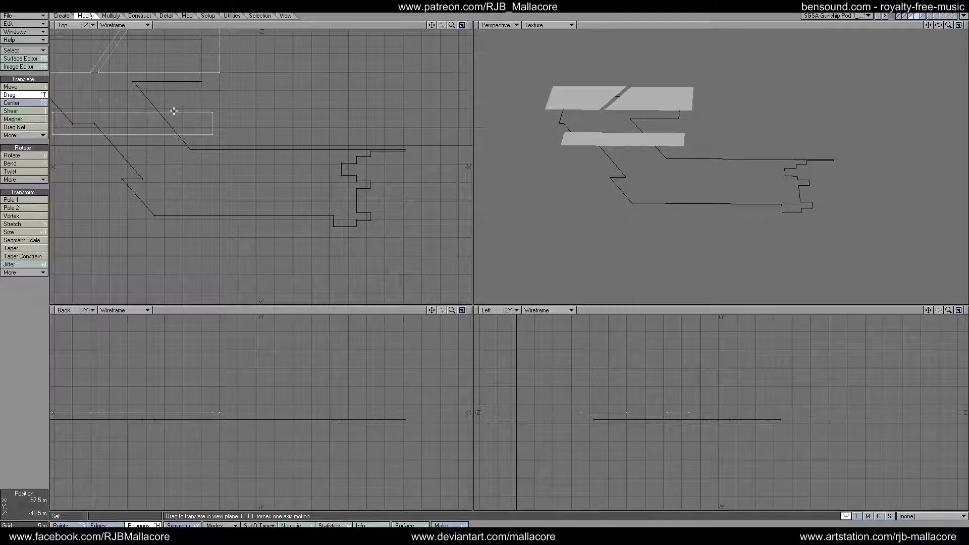
left_click(61, 16)
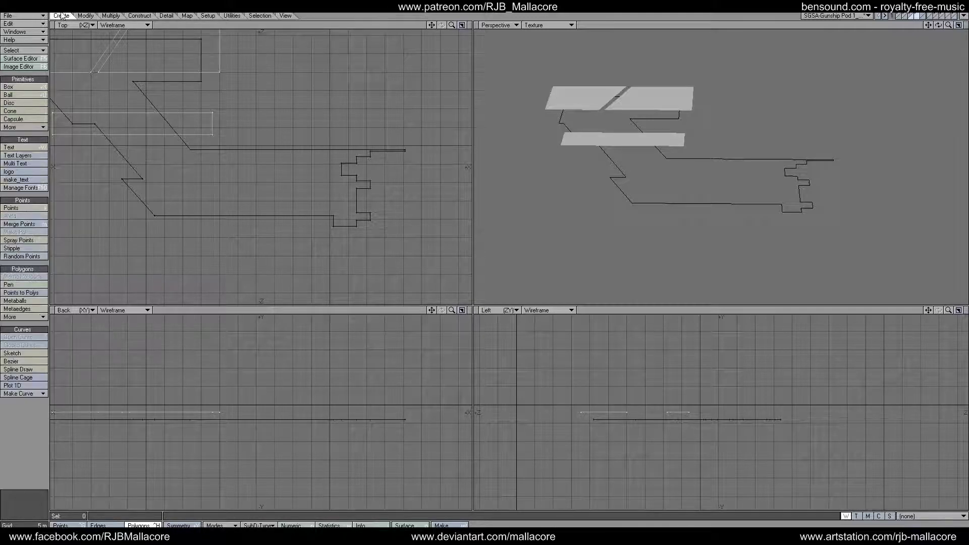
left_click(25, 86)
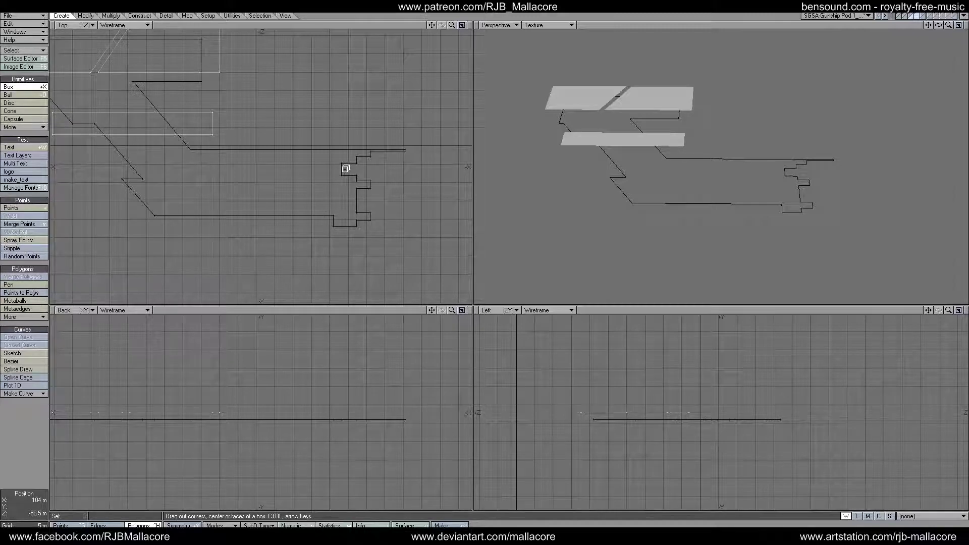
left_click_drag(376, 206, 384, 239)
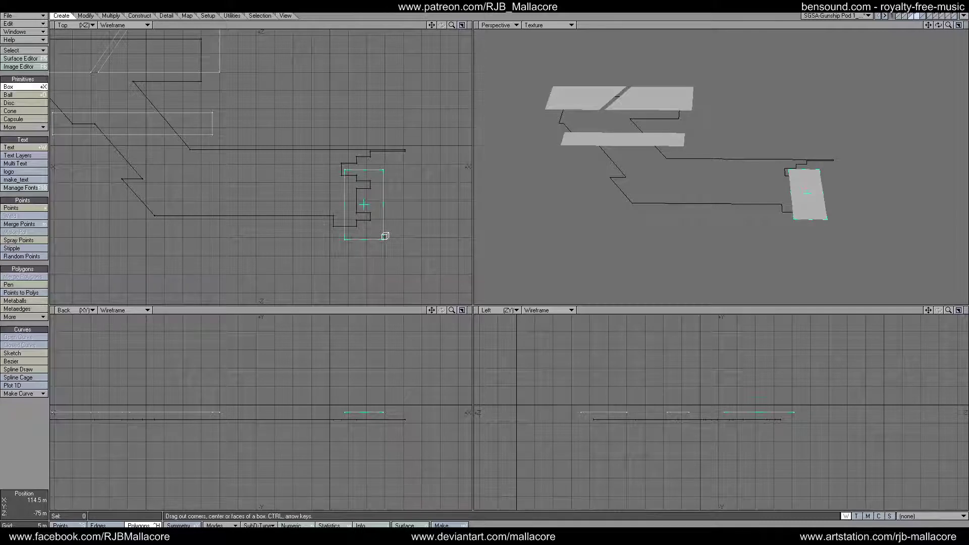
key("space")
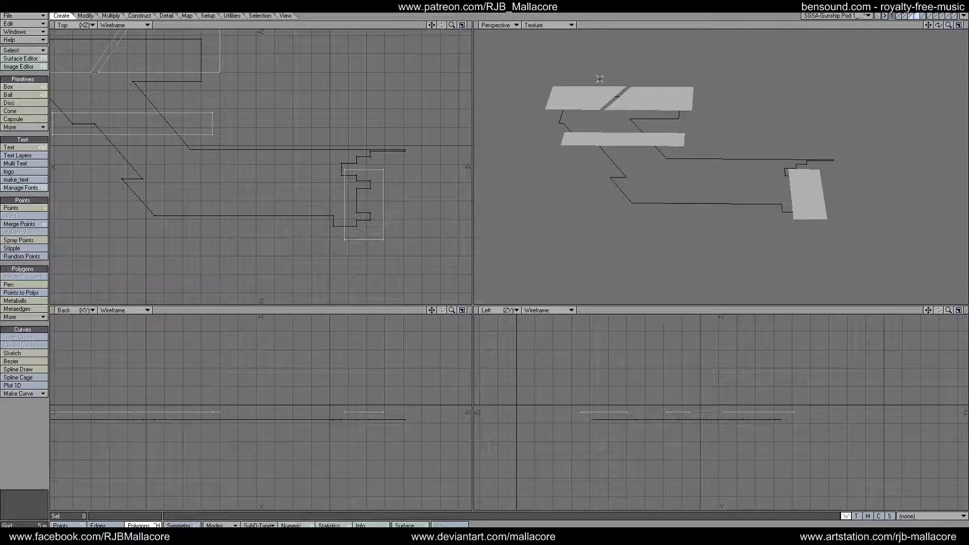
Step: Template-drill the isolated hull surface using the layer of flat box shapes as the cutting background
left_click(912, 17)
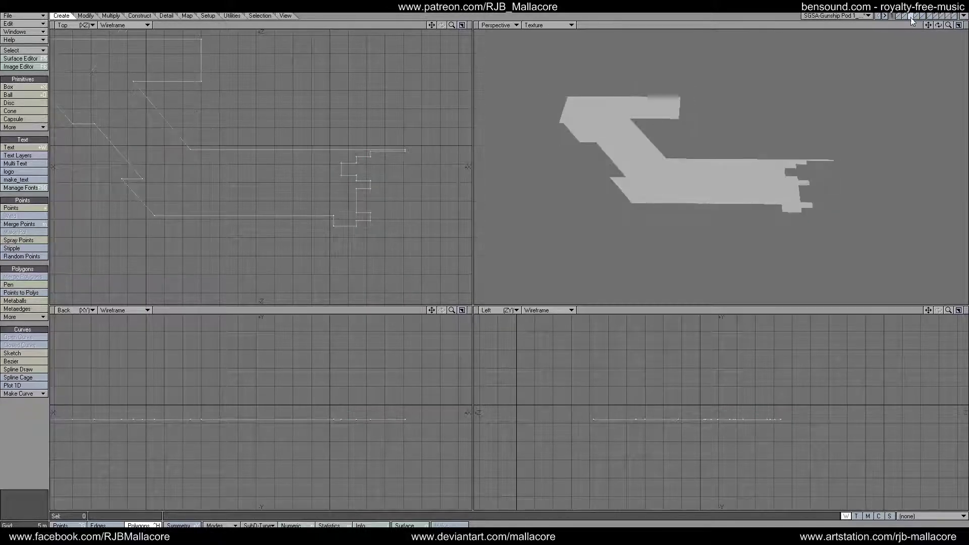
left_click(913, 17)
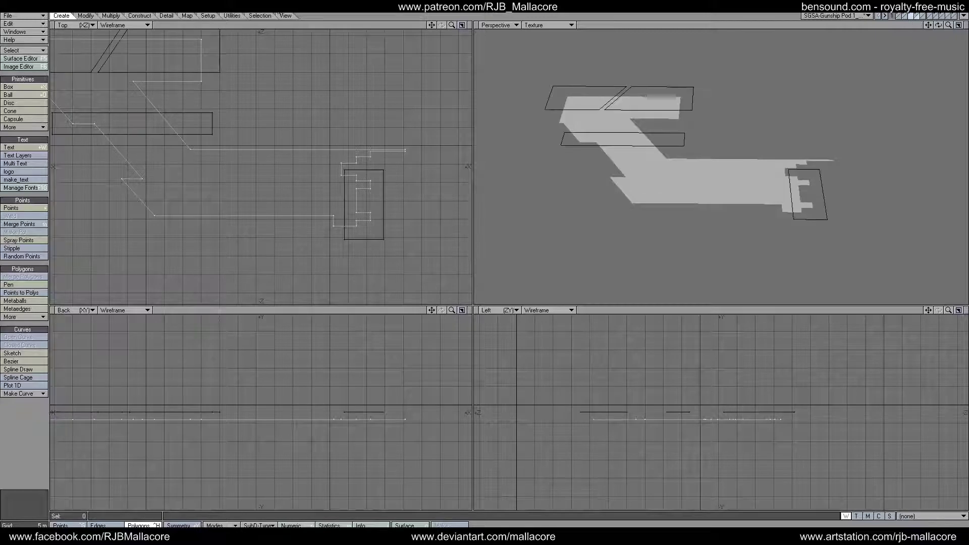
left_click(143, 16)
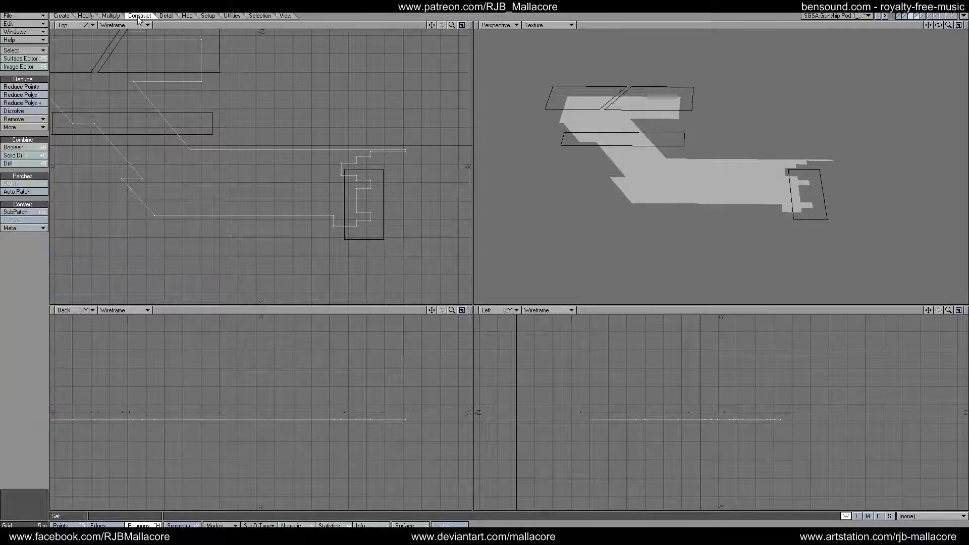
left_click(27, 164)
left_click(569, 279)
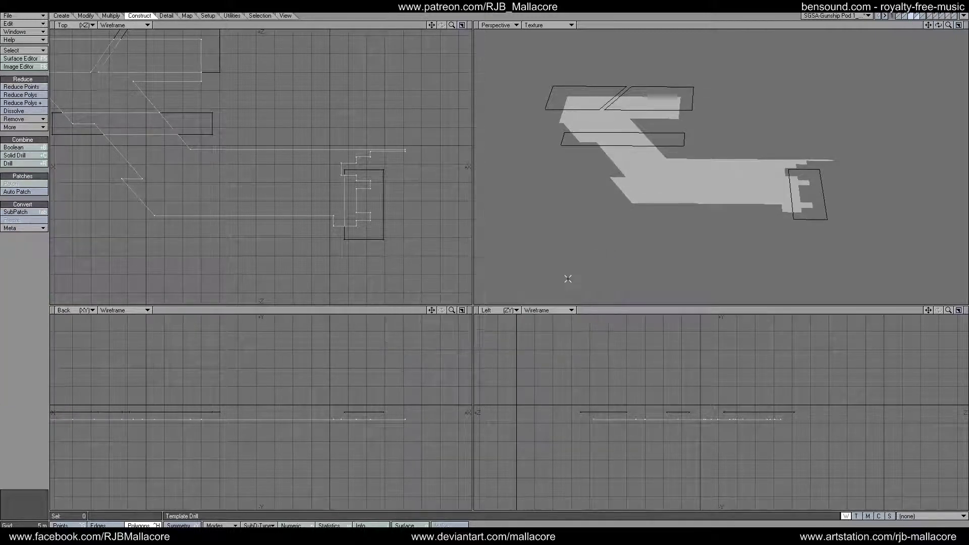
Step: Select the four drilled panel areas on the upper hull surface: both upper-arm panels, the diagonal-arm strip and the notched end piece
left_click_drag(429, 23, 576, 49)
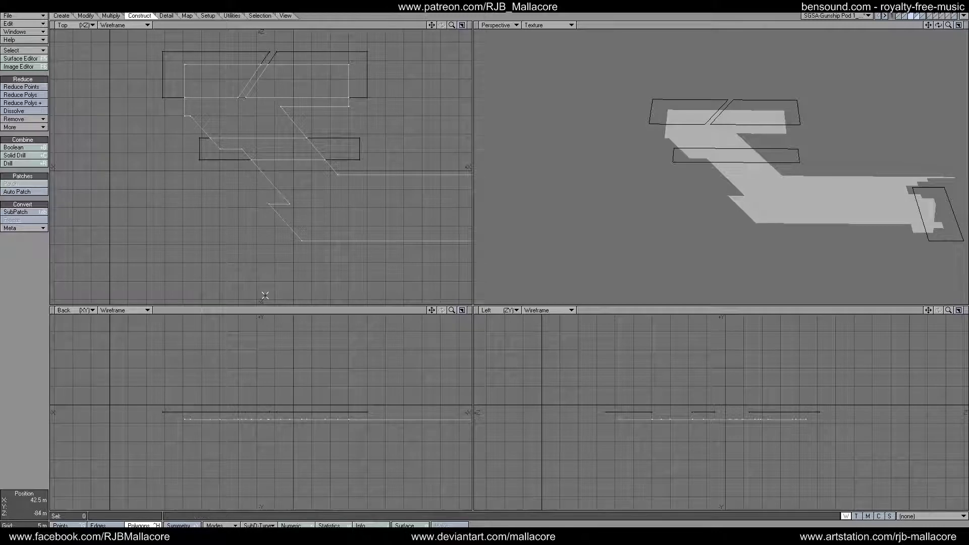
left_click(185, 75)
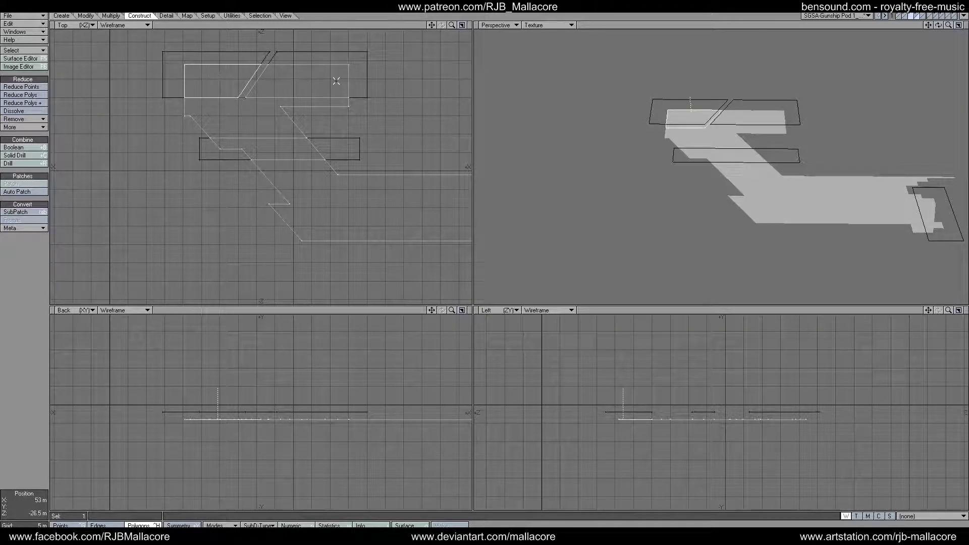
left_click(344, 94)
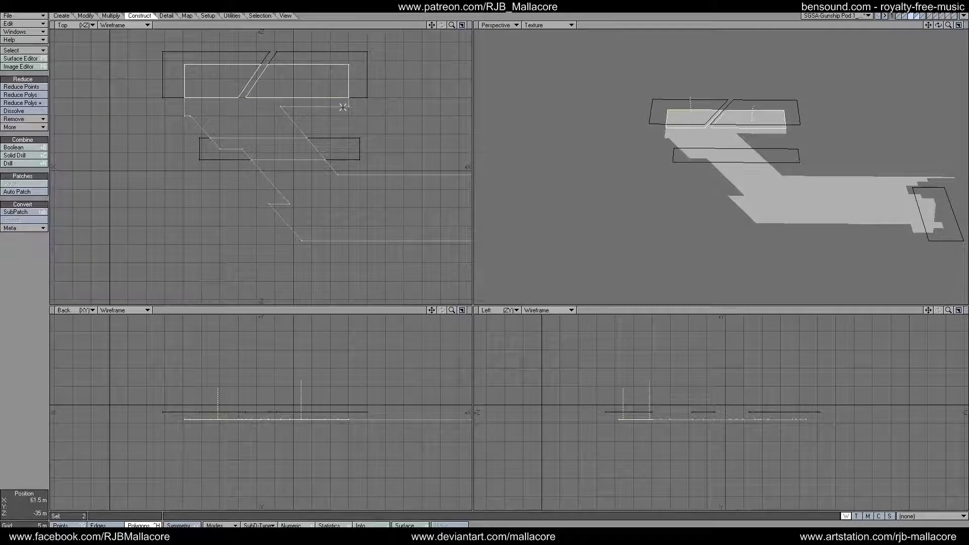
left_click(309, 144)
left_click_drag(431, 25, 308, 0)
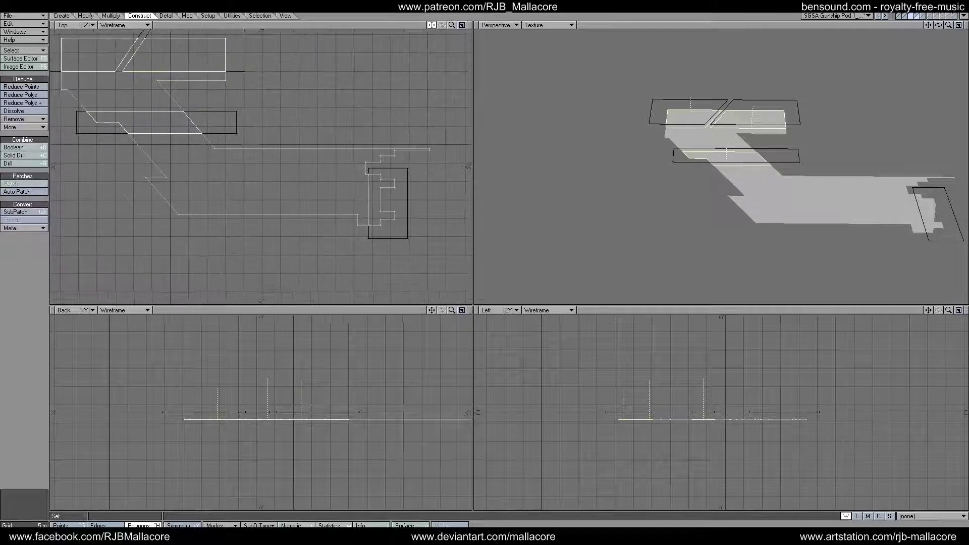
left_click(390, 181)
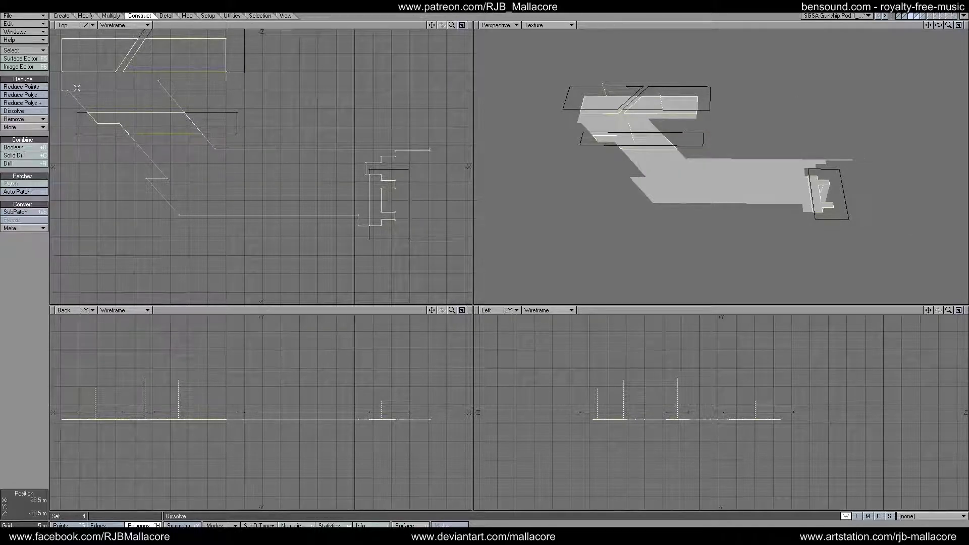
Step: Multishift the selected upper hull panels with a 200 mm inset and a 200 mm shift
left_click(111, 16)
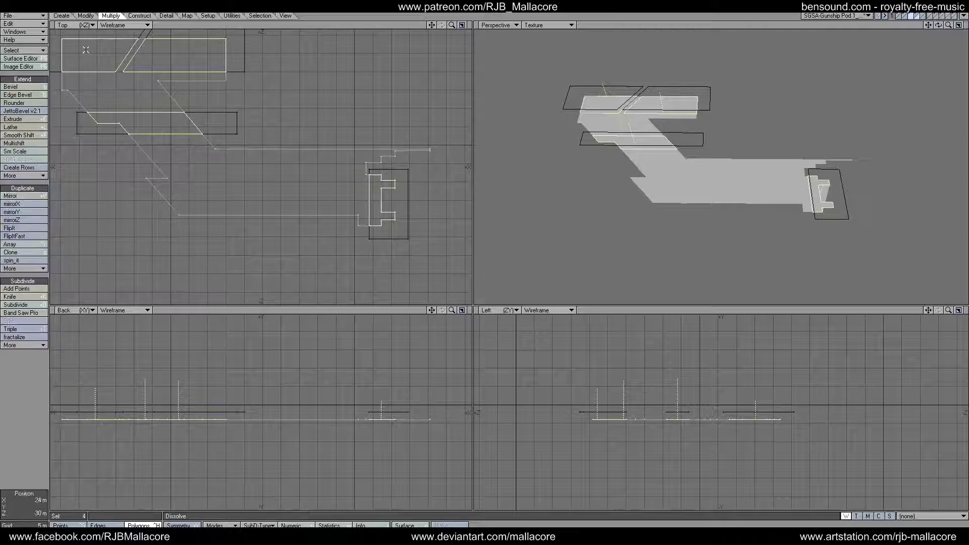
left_click(30, 144)
key("n")
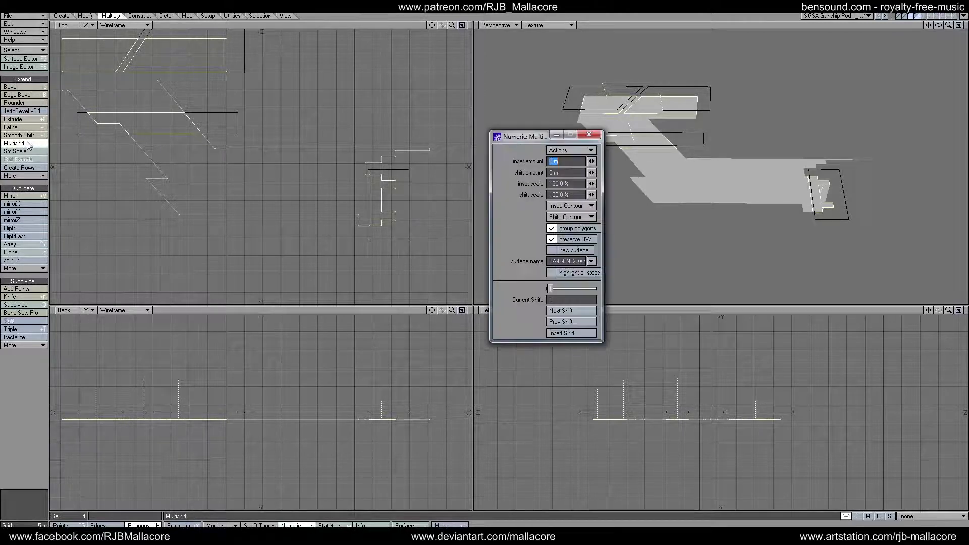
type(".2")
key("Tab")
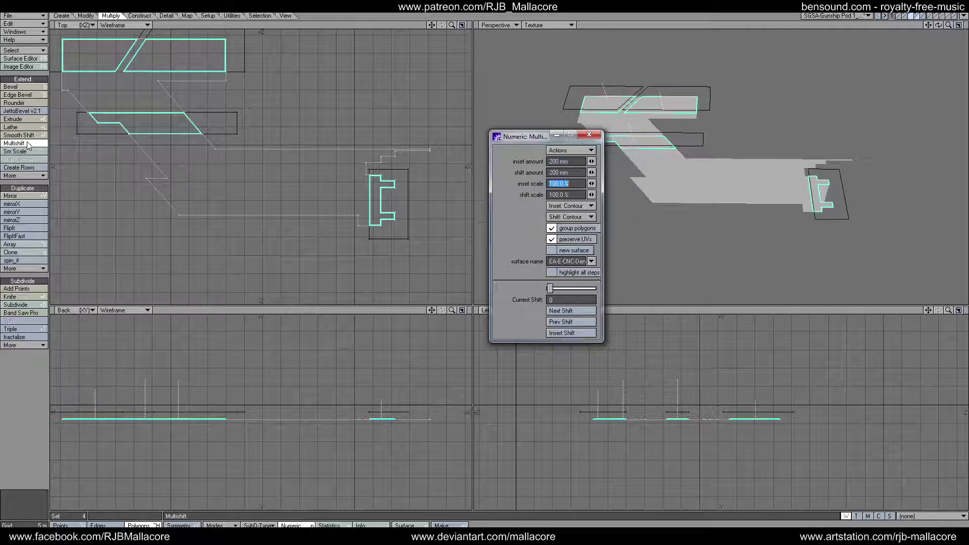
left_click(589, 134)
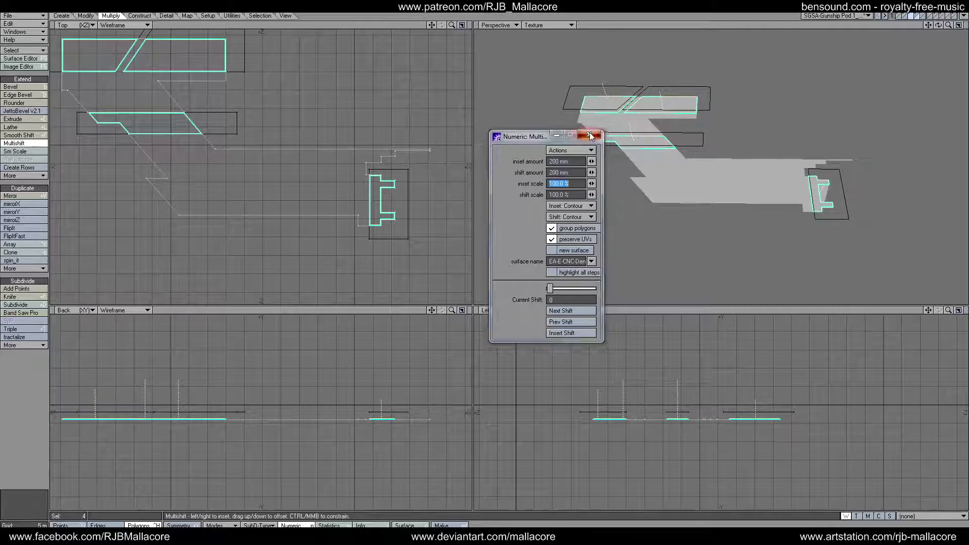
key("space")
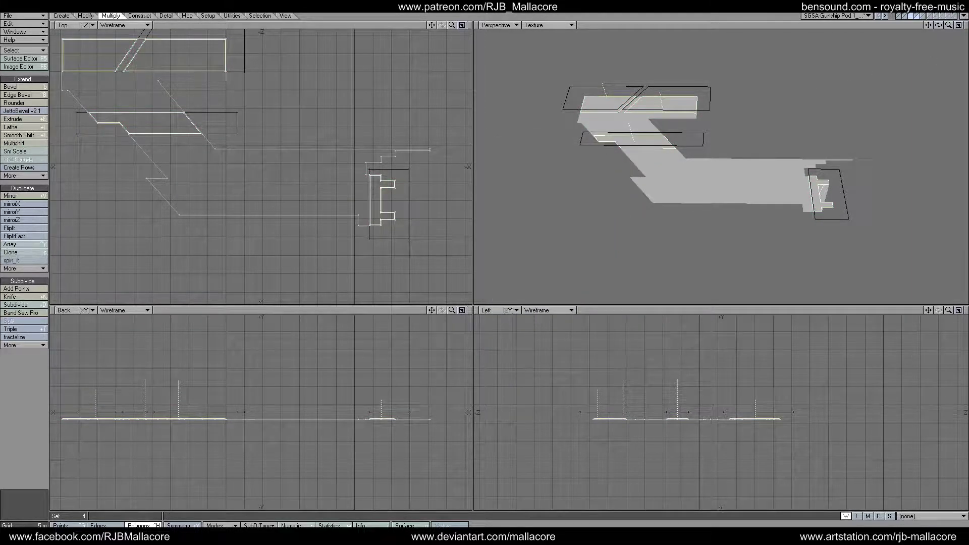
Step: Select the matching hull surface on the pod's underside and move it from the main layer into an empty layer
left_click(906, 16)
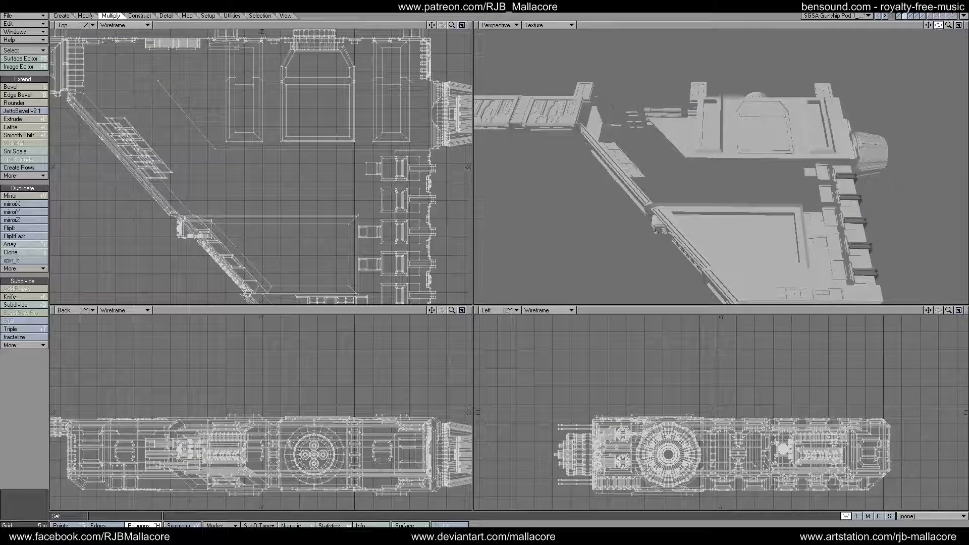
left_click_drag(938, 24, 938, 16)
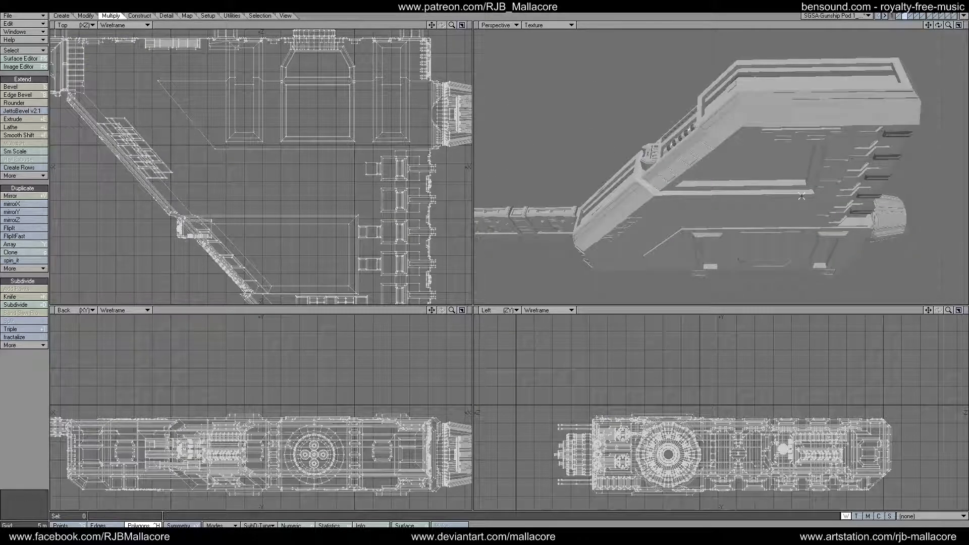
left_click(784, 213)
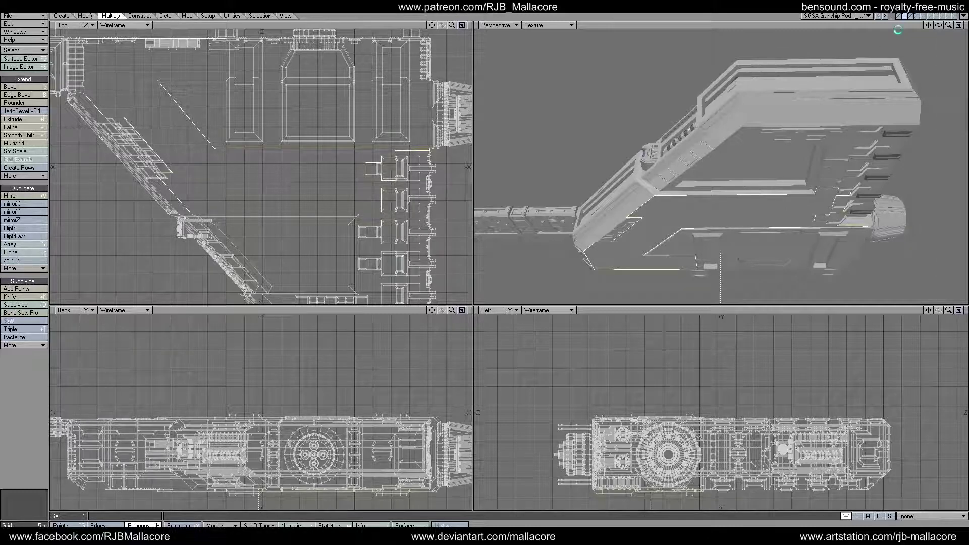
left_click(918, 15)
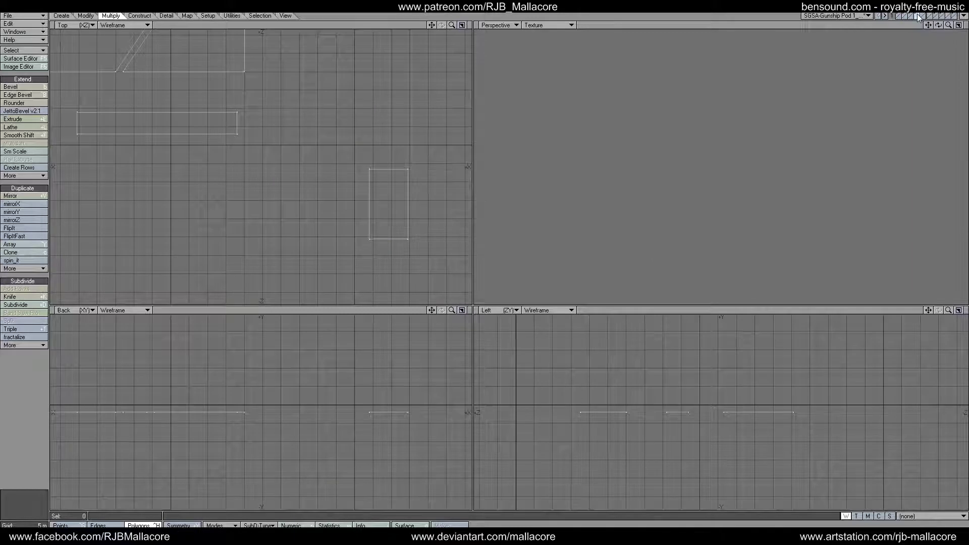
left_click(928, 16)
left_click(922, 17)
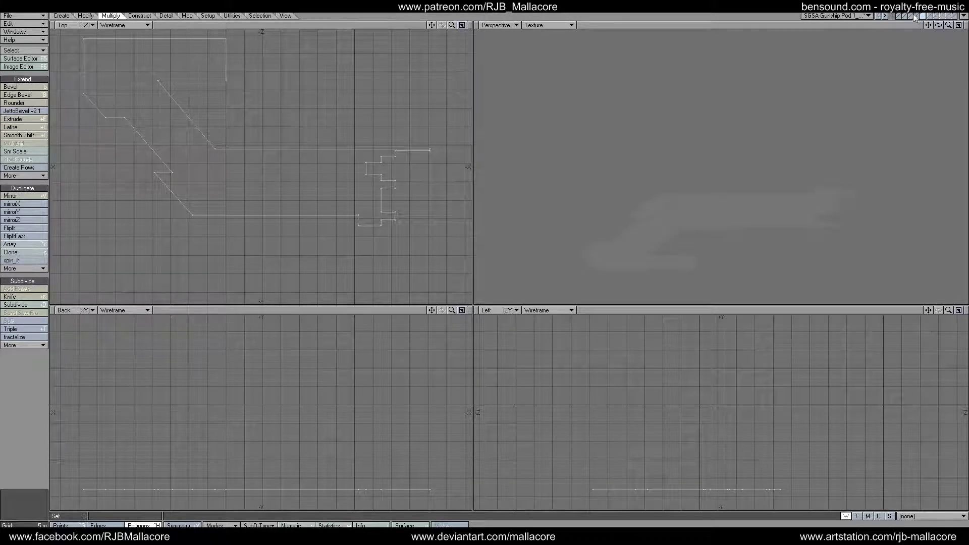
Step: Try to slice the flat box layer along Y with Template Drill, using the underside hull surface as the background
left_click(918, 16)
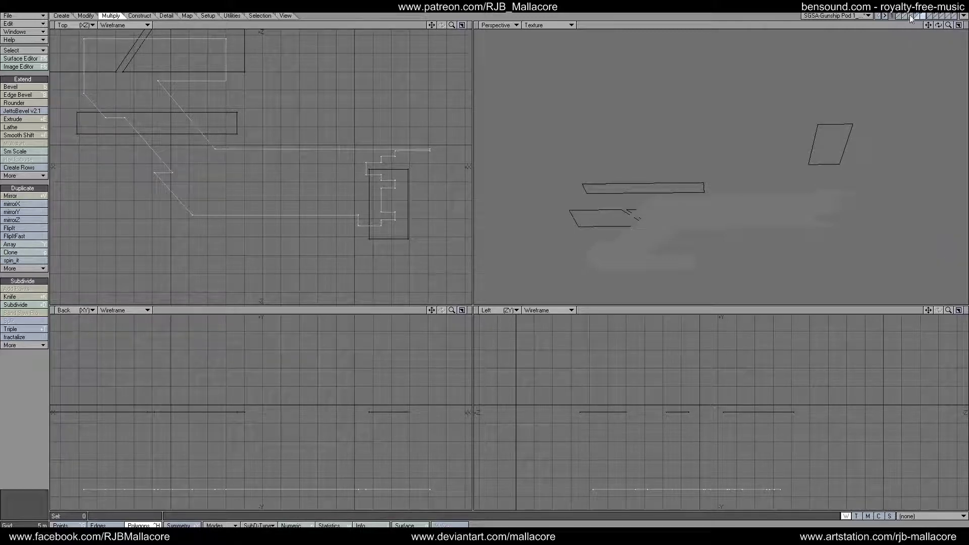
left_click(917, 16)
left_click(922, 18)
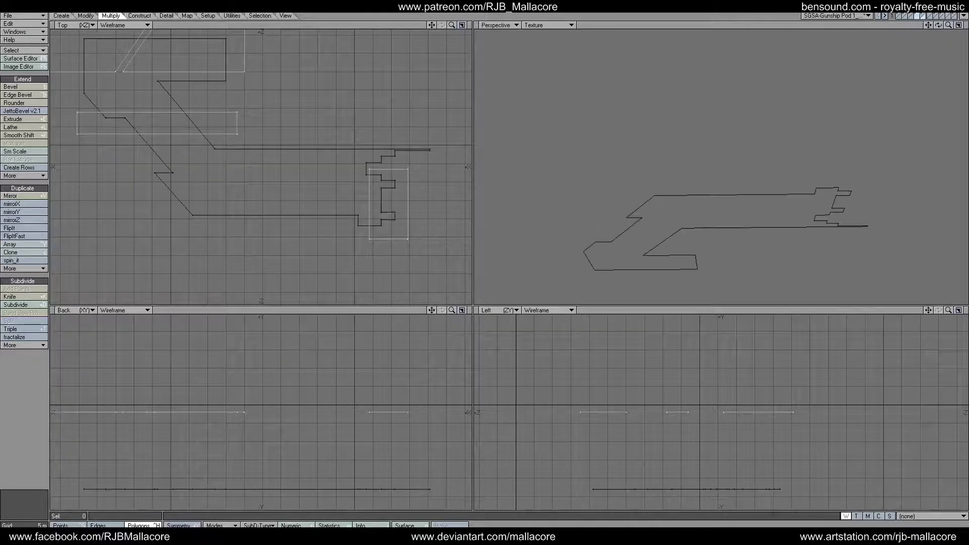
left_click(139, 16)
left_click(8, 163)
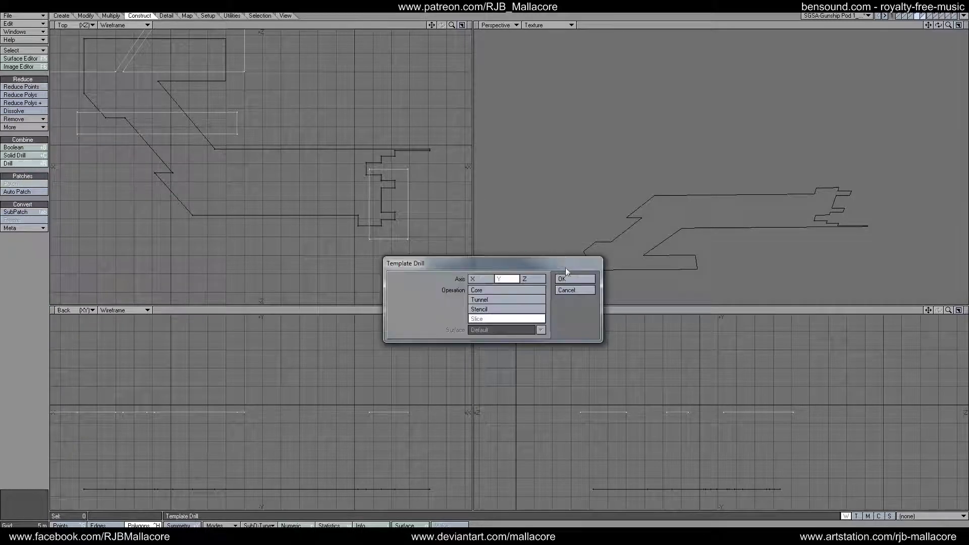
left_click(576, 279)
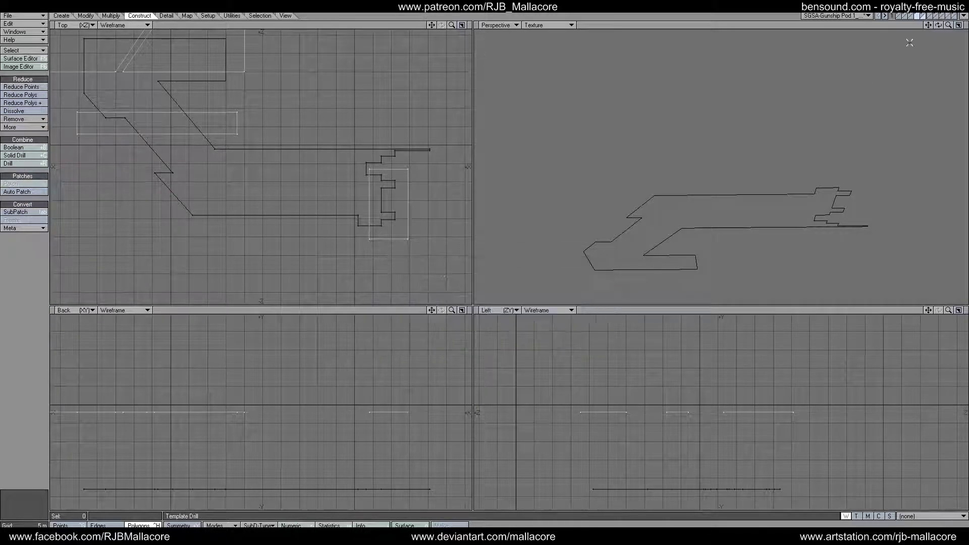
Step: Template-drill the underside hull surface with a Y-axis Slice, using the flat box layer as the background
left_click(916, 18)
left_click(923, 15)
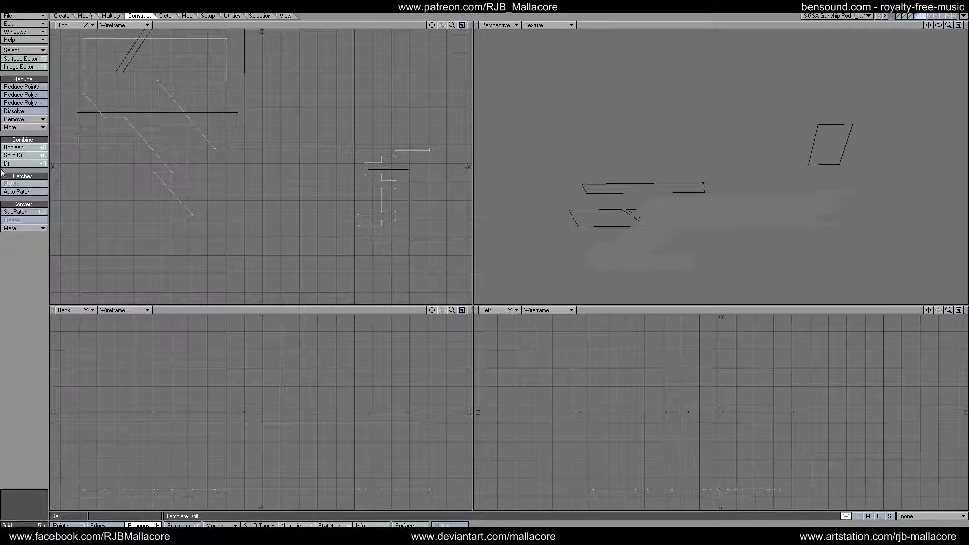
left_click(17, 165)
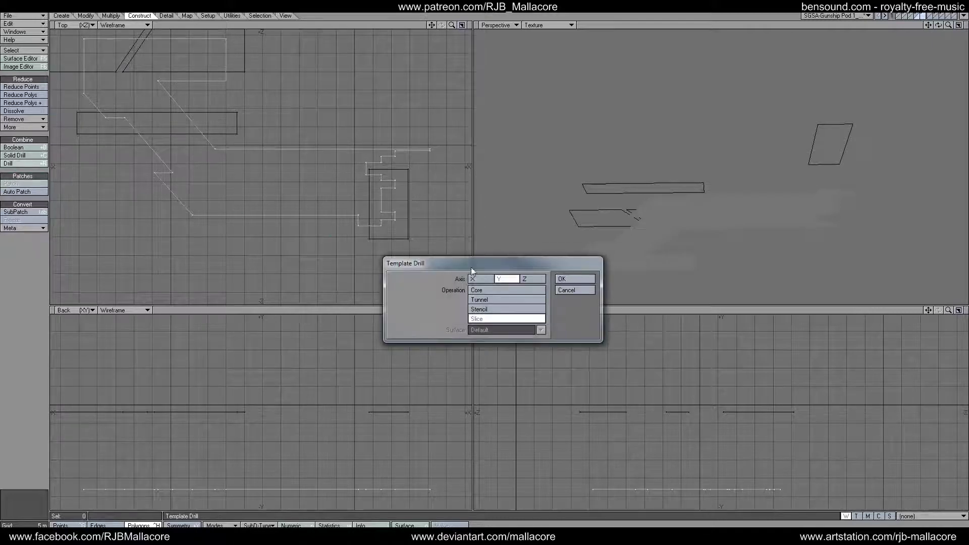
left_click(562, 279)
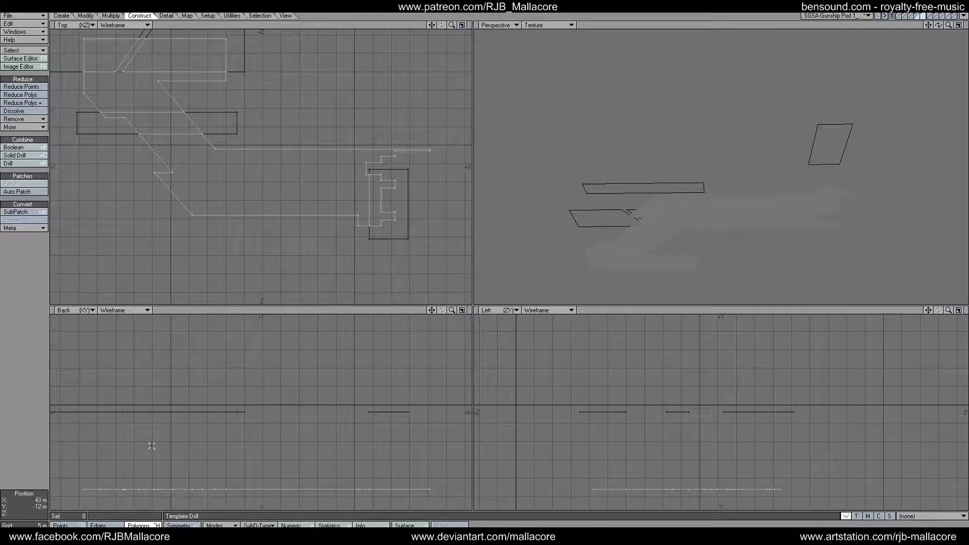
Step: Select the four sliced panel areas on the underside hull surface, including the diagonal-arm strip and the notched end piece
left_click(213, 59)
left_click(81, 41)
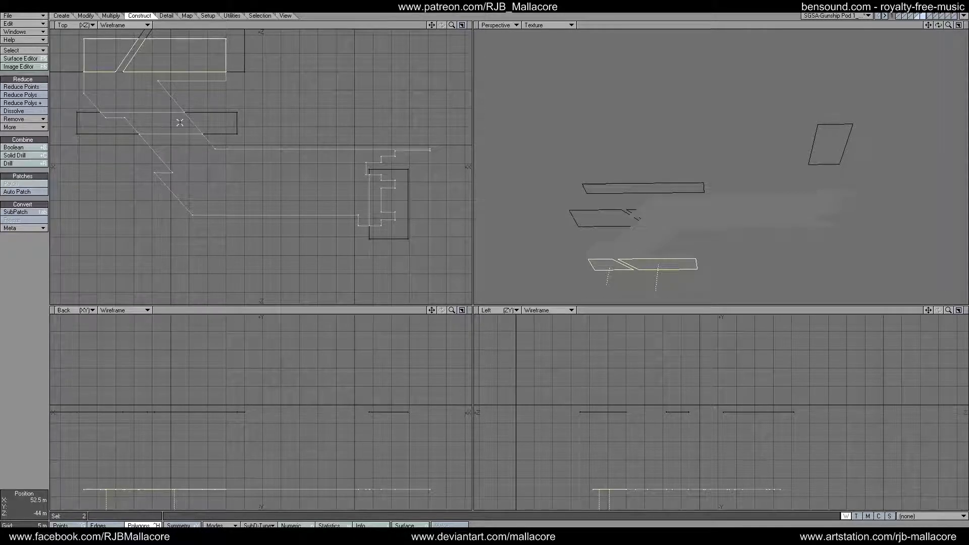
left_click(199, 122)
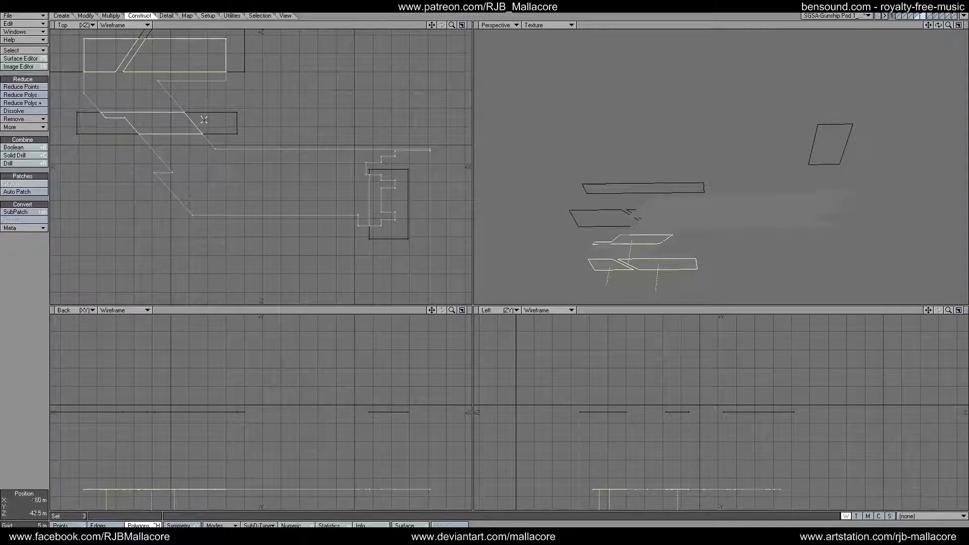
left_click(387, 202)
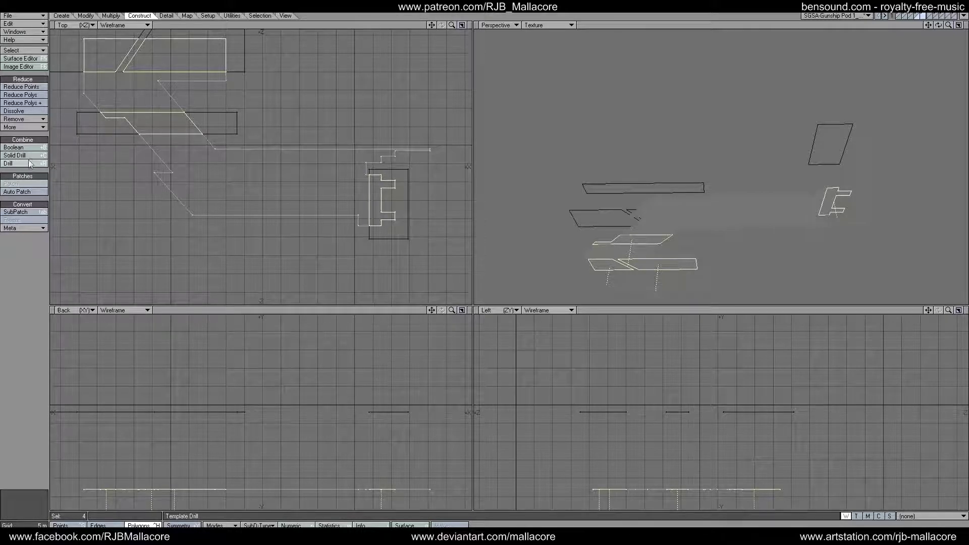
Step: Multishift the selected underside panels with a 200 mm inset and a 200 mm shift
left_click(110, 16)
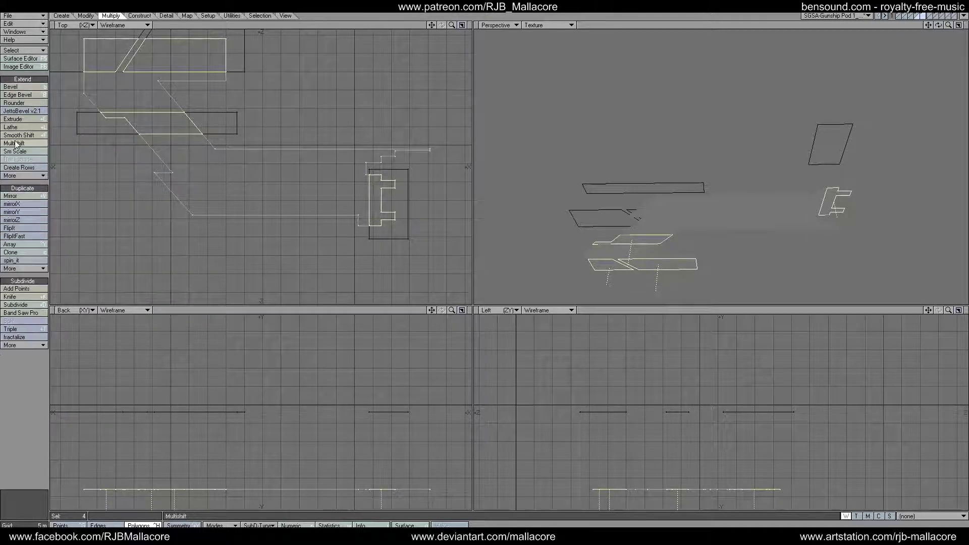
left_click(15, 144)
key("n")
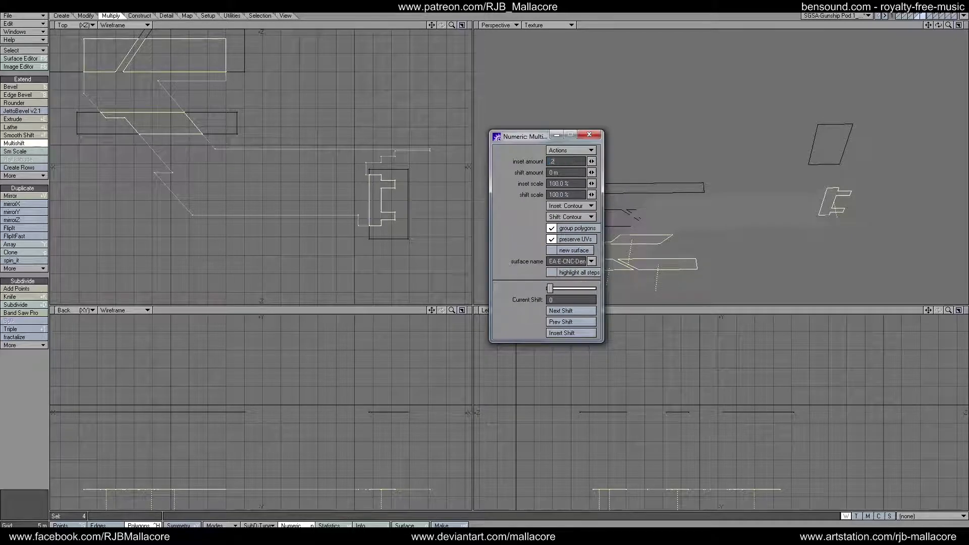
key("Tab")
type(".2")
key("Tab")
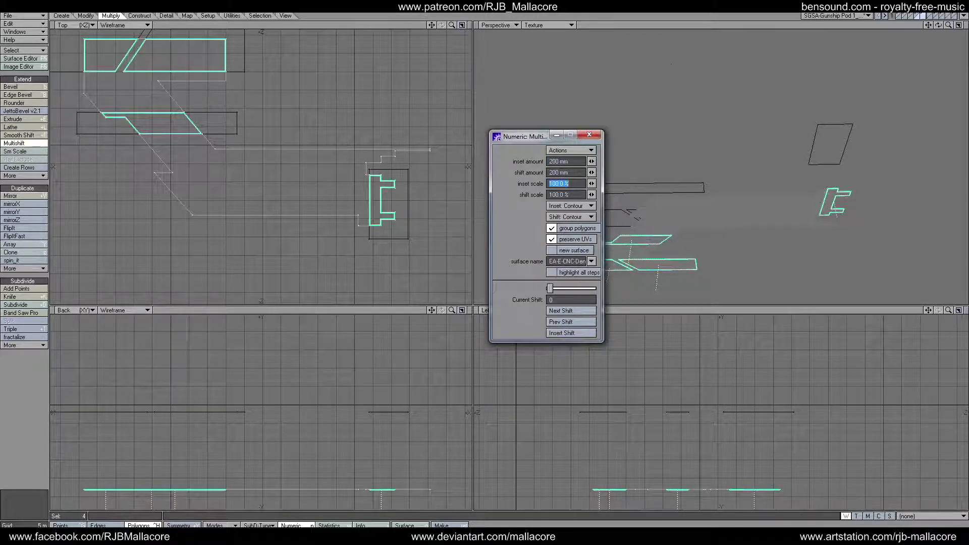
left_click(595, 135)
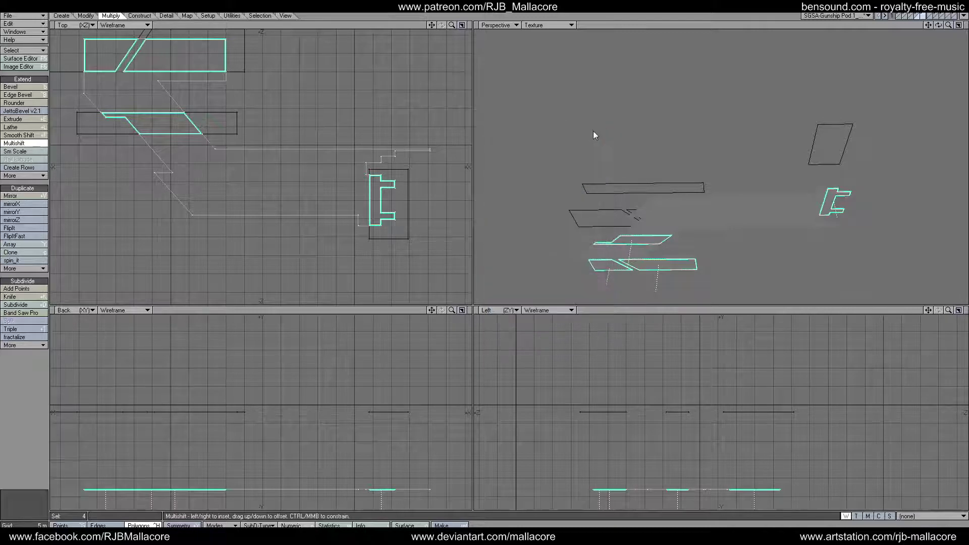
key("space")
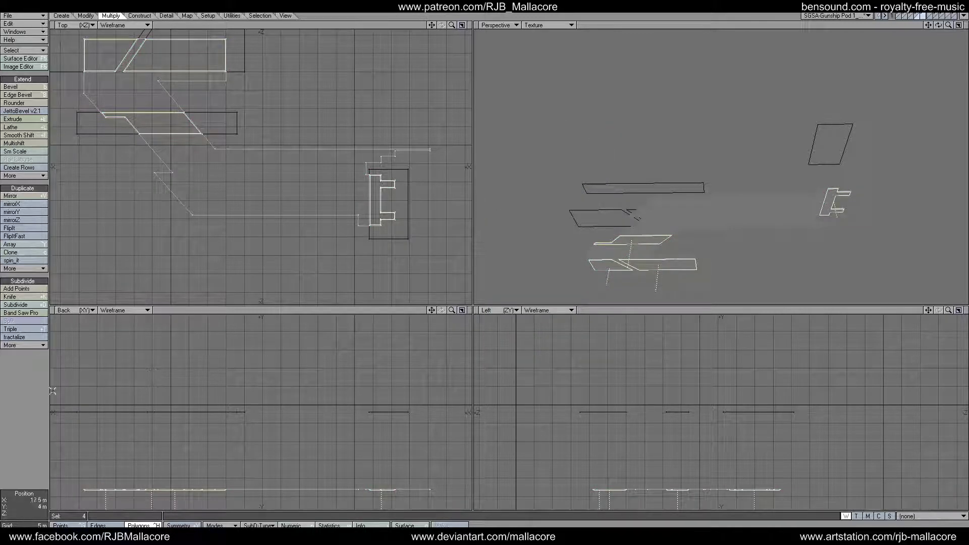
Step: Combine the detailed underside surface with the upper surface's layer, and move both surfaces back into the main pod layer
left_click(23, 394)
key("ctrl+x")
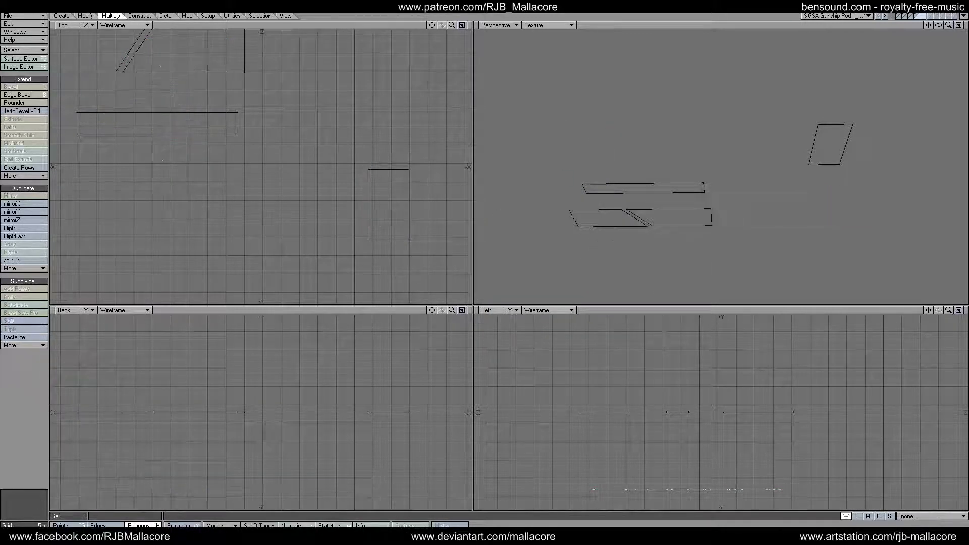
left_click(912, 17)
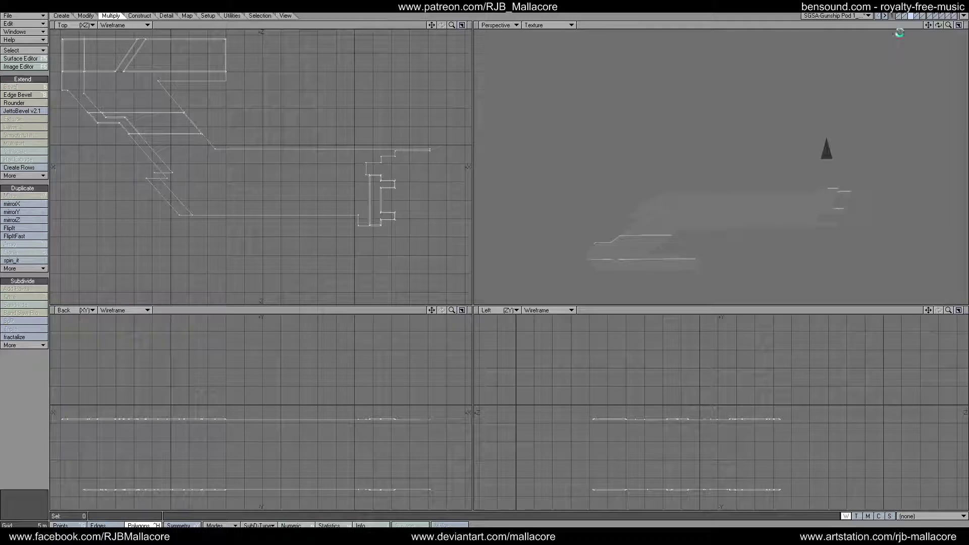
left_click(905, 16)
left_click(904, 16)
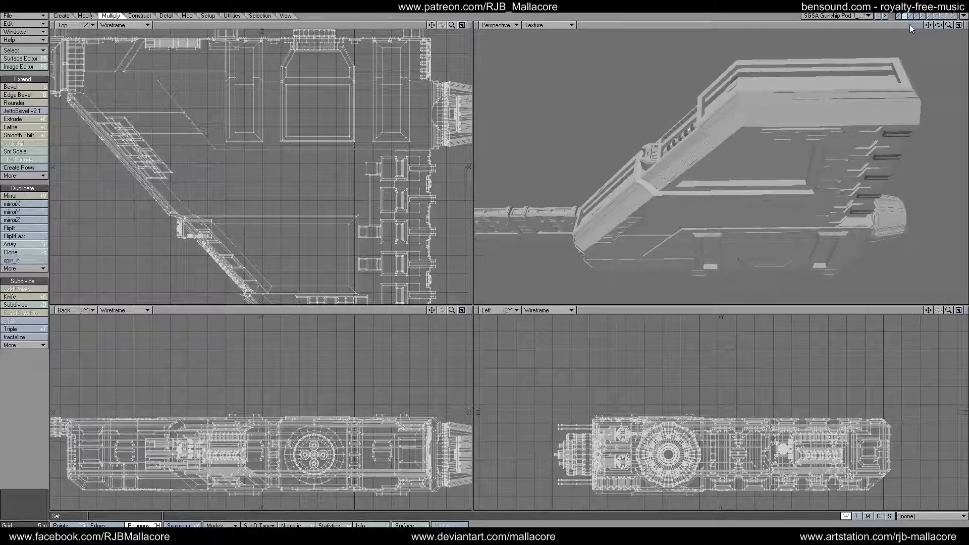
Step: Merge the main pod layer's duplicate points with the Automatic range
key("m")
left_click(559, 278)
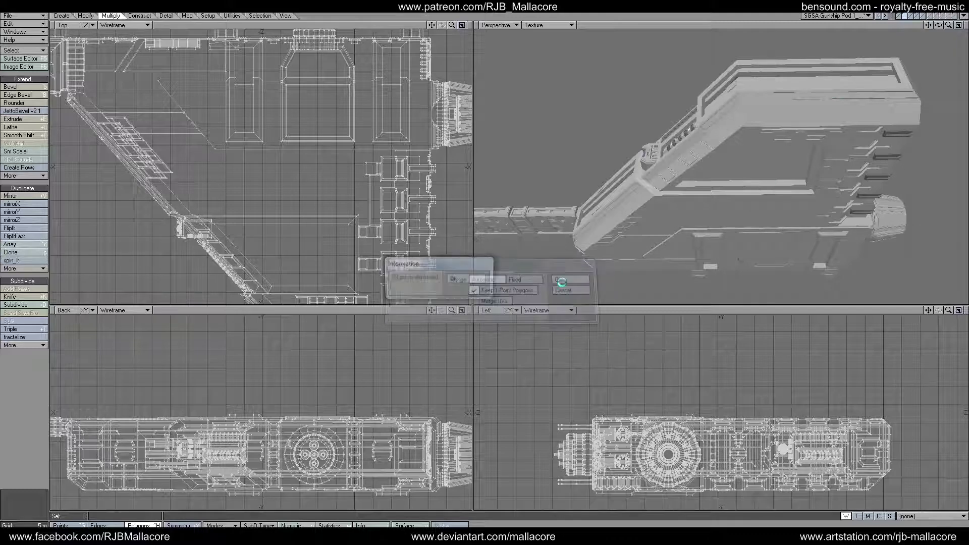
left_click(468, 278)
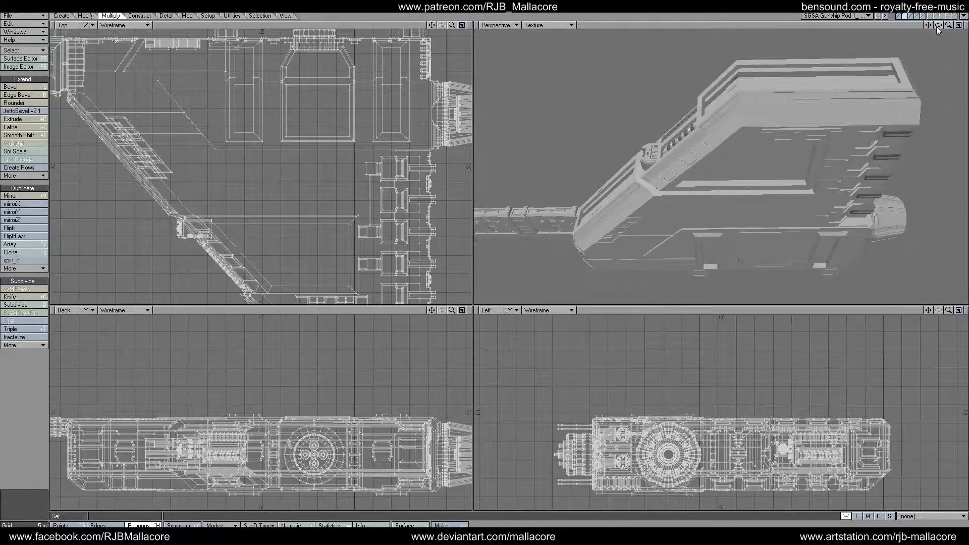
Step: Examine the pod's upper, side and underside detailing alongside the main ship hull, and return to displaying the pod alone
mouse_move(937, 26)
left_mouse_down()
mouse_move(923, 31)
mouse_move(936, 42)
mouse_move(937, 13)
mouse_move(946, 23)
mouse_move(966, 19)
mouse_move(930, 25)
left_mouse_up()
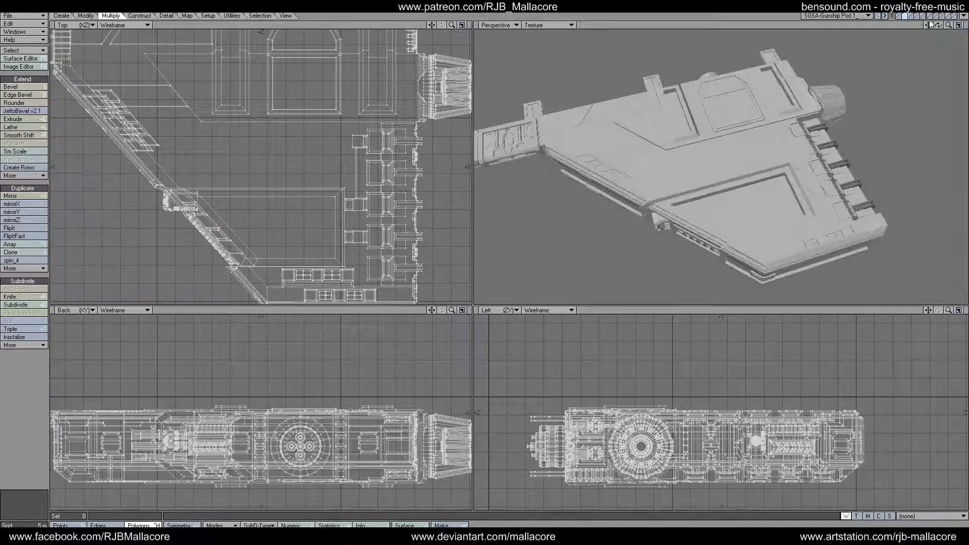
left_click(903, 16, "shift")
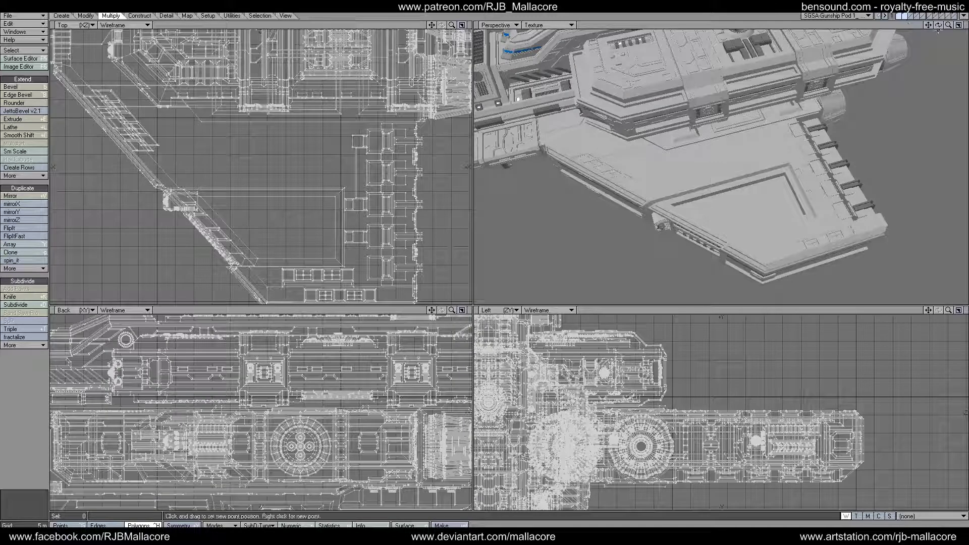
left_click_drag(937, 24, 837, 2)
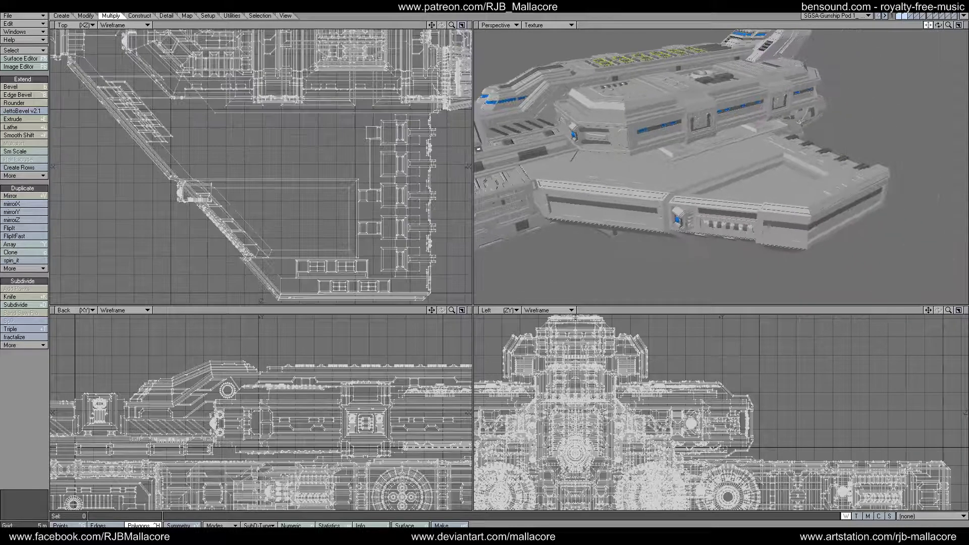
mouse_move(938, 26)
left_mouse_down()
mouse_move(936, 4)
mouse_move(929, 32)
mouse_move(938, 26)
left_mouse_up()
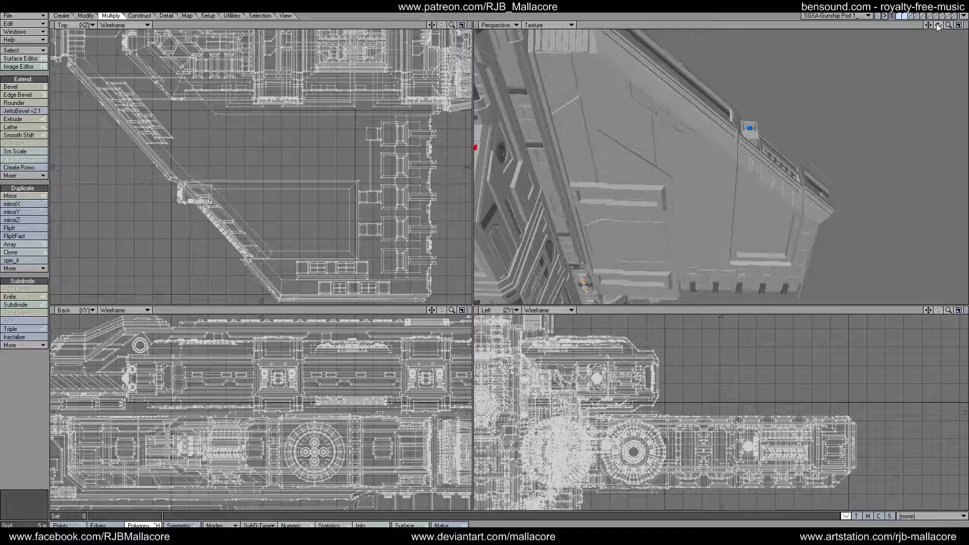
key("plus")
left_click_drag(938, 25, 931, 70)
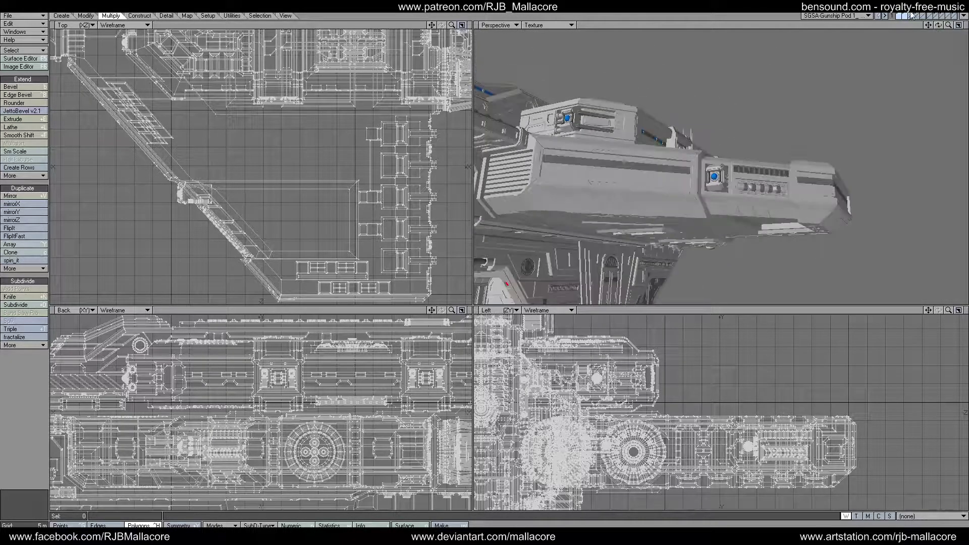
left_click(907, 16)
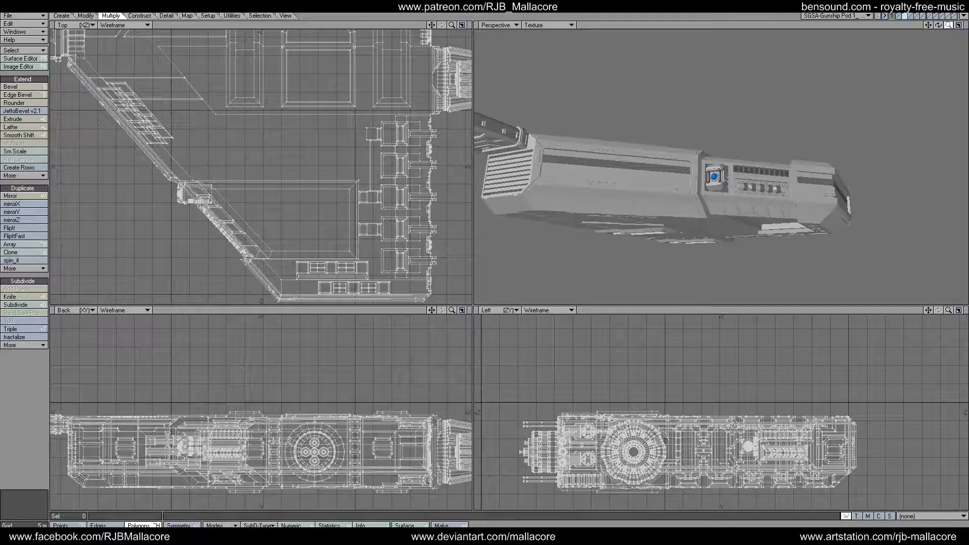
Step: Cut the large flat panel with the diagonal arm from both the underside and upper pod surfaces and paste the panels into an empty layer
mouse_move(948, 25)
left_mouse_down()
mouse_move(957, 25)
mouse_move(931, 4)
mouse_move(948, 25)
left_mouse_up()
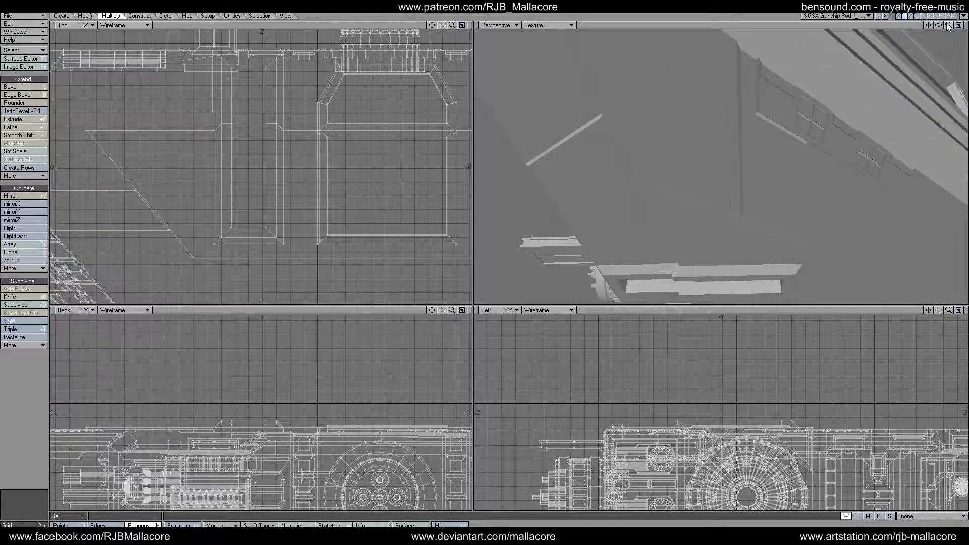
left_click_drag(948, 27, 948, 29)
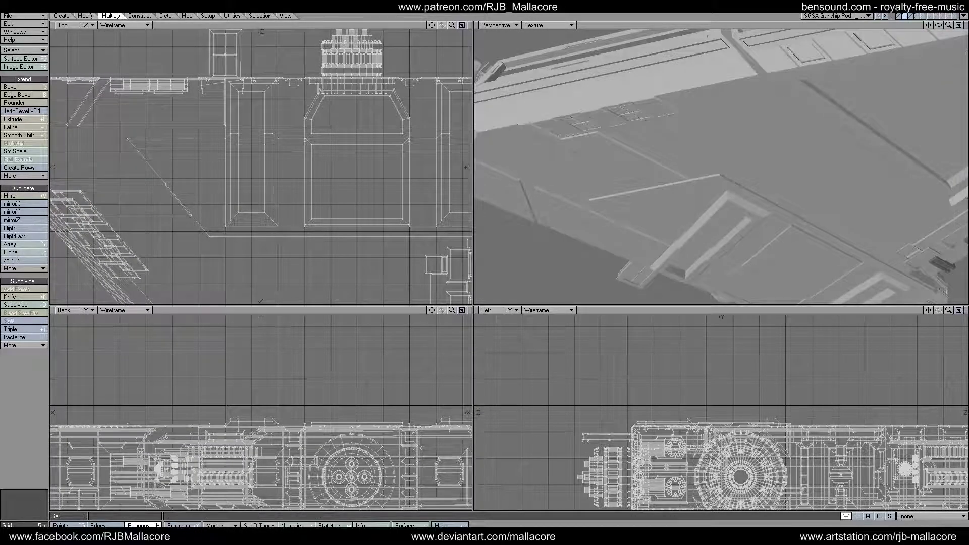
left_click(549, 175)
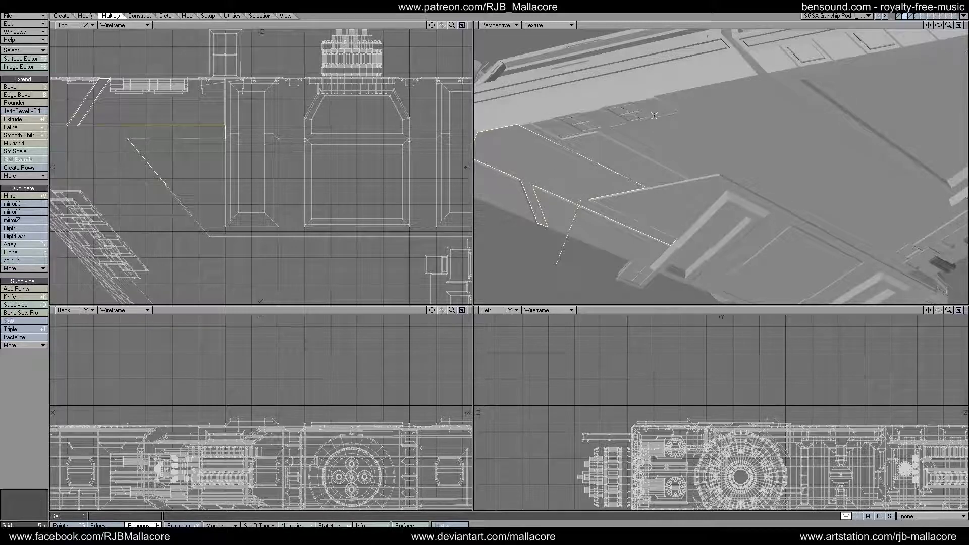
left_click_drag(936, 23, 941, 25)
left_click(559, 200)
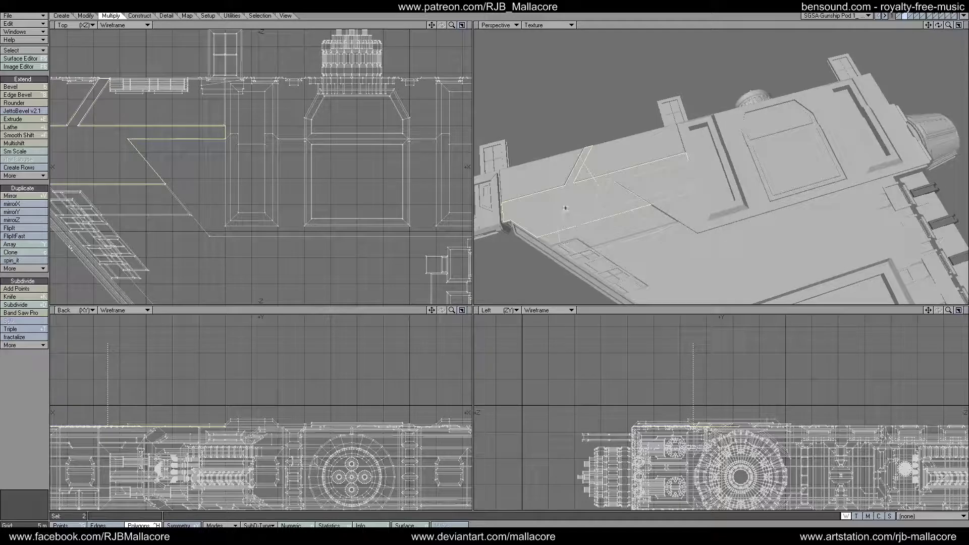
key("ctrl+x")
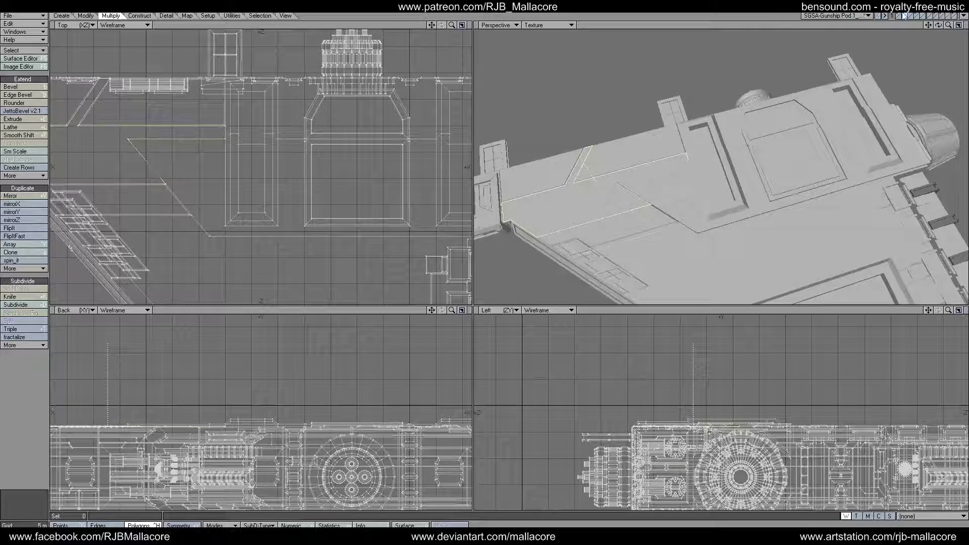
left_click(911, 16)
key("ctrl+v")
key("a")
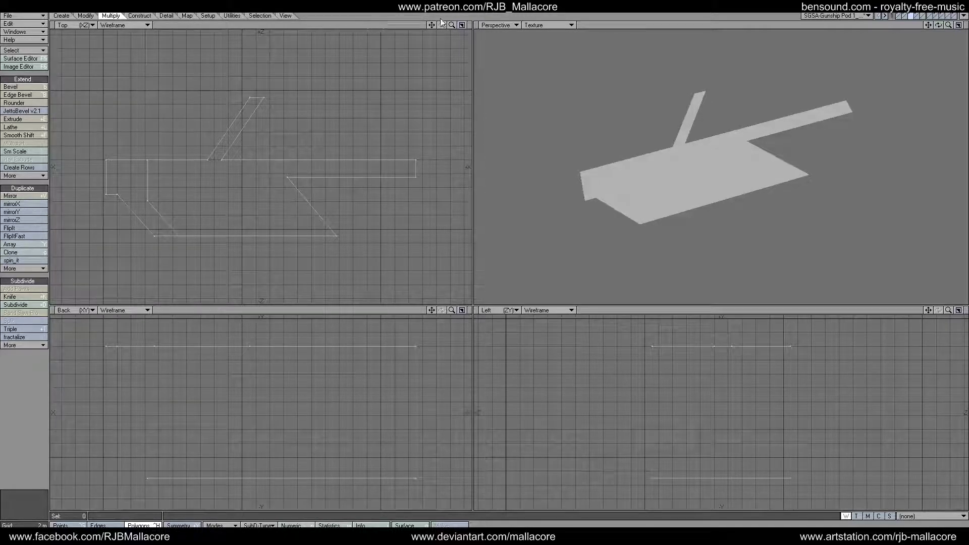
Step: Knife both panels diagonally, parallel to their slanted edge, and slice the larger portions lengthwise just inside the long straight edge
left_click_drag(452, 25, 440, 25)
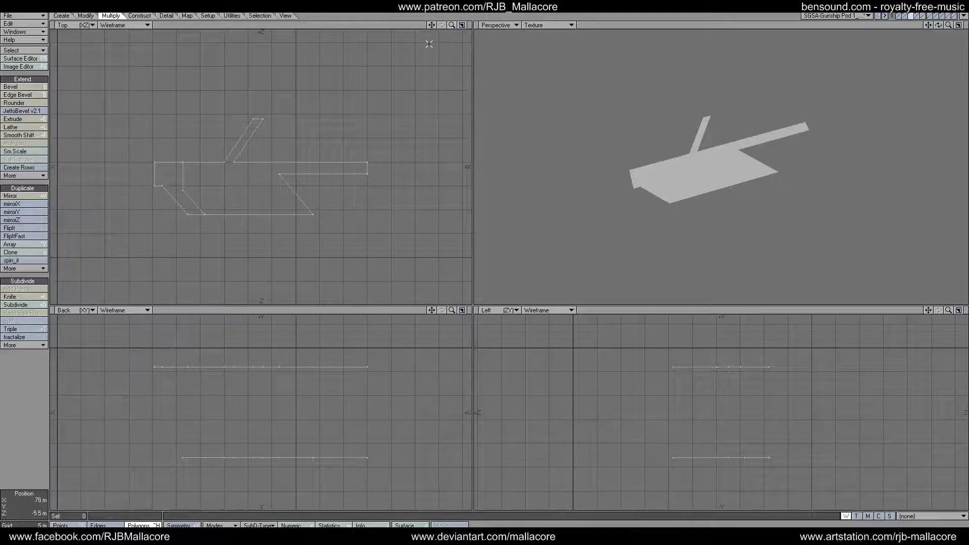
left_click(15, 298)
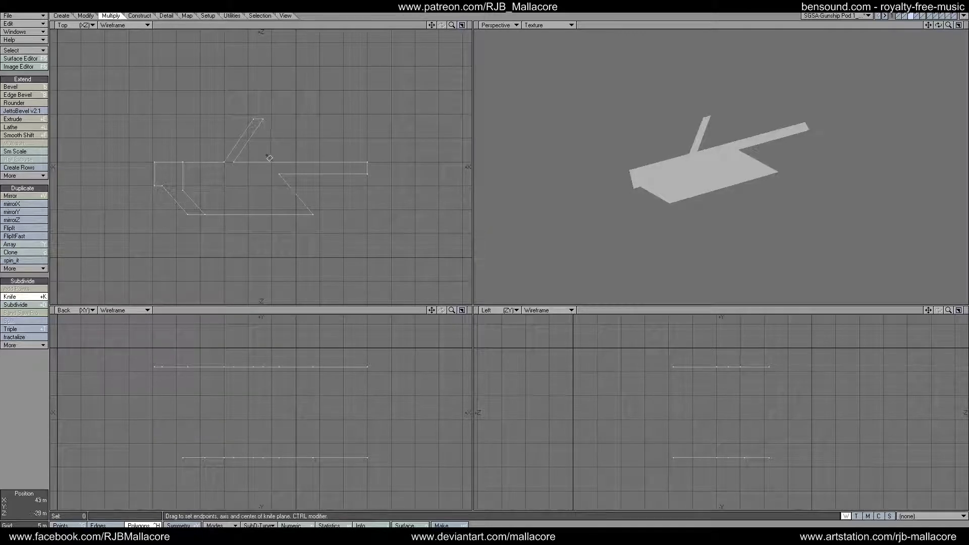
left_click_drag(299, 220, 324, 246)
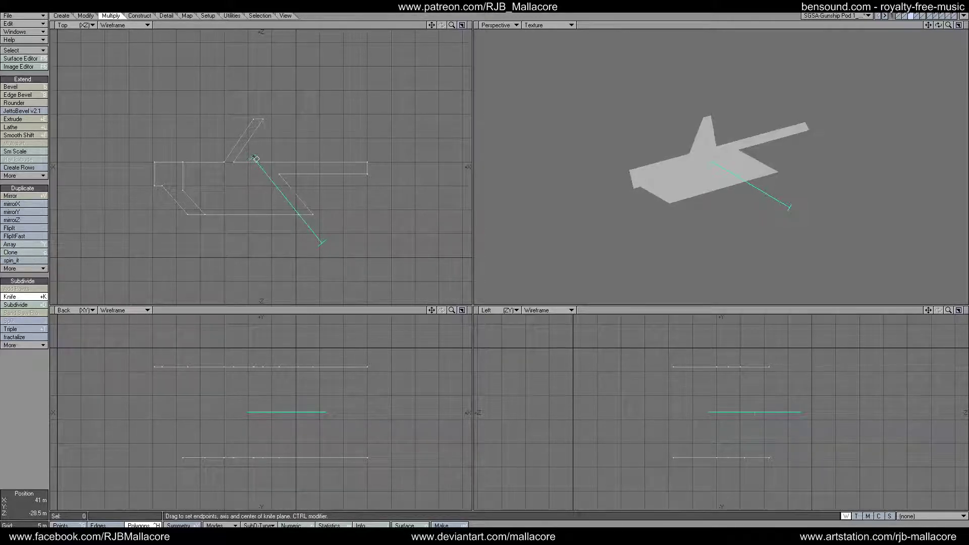
key("space")
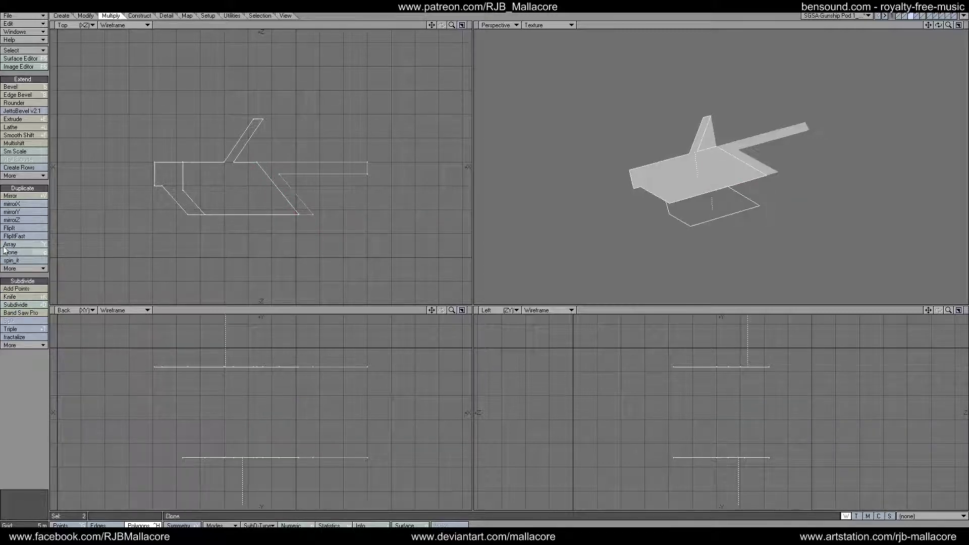
key("shift+k")
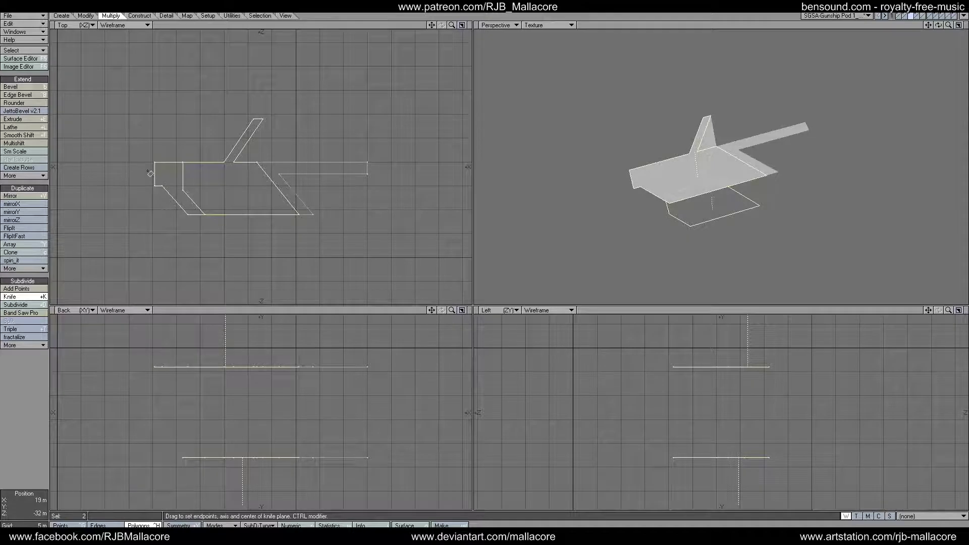
left_click_drag(148, 172, 277, 173)
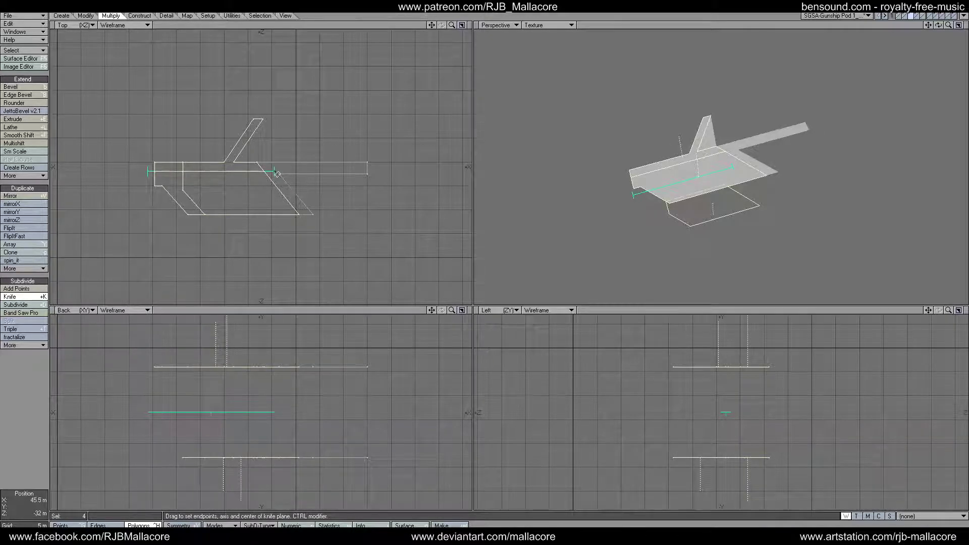
key("space")
Step: Select the narrow strips and slanted arm pieces on both panels and bevel them with a 100 mm shift and 100 mm inset
left_click(193, 201)
left_click(173, 196)
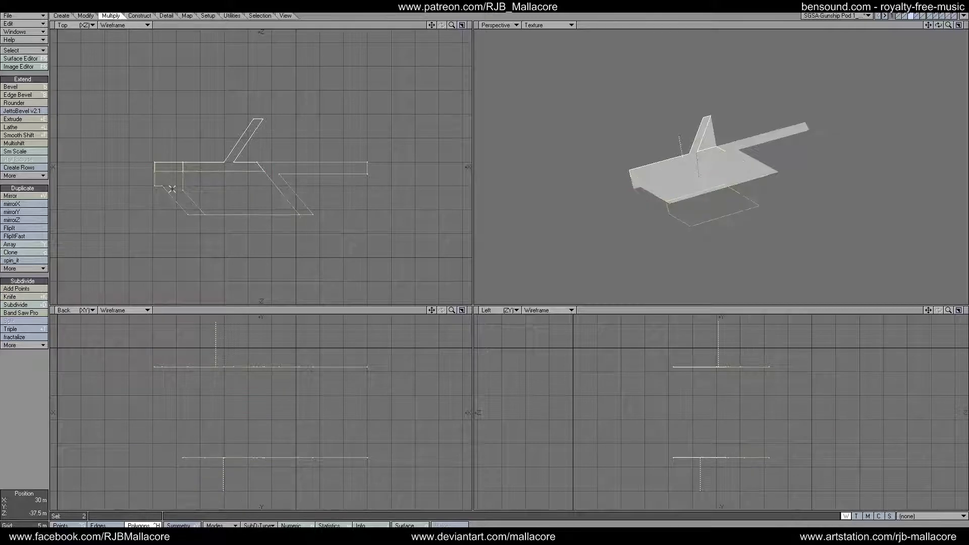
left_click(182, 190)
left_click(284, 172, "shift")
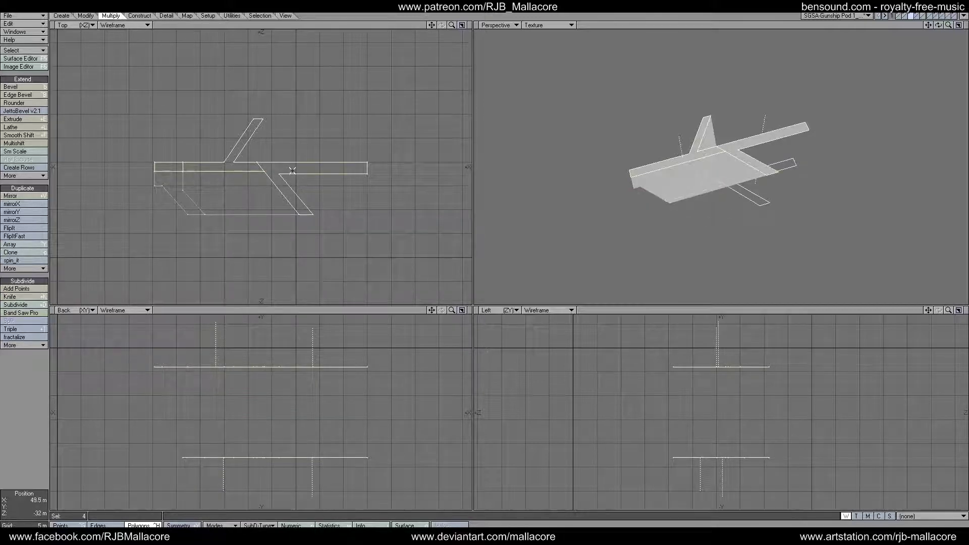
left_click(22, 89)
key("n")
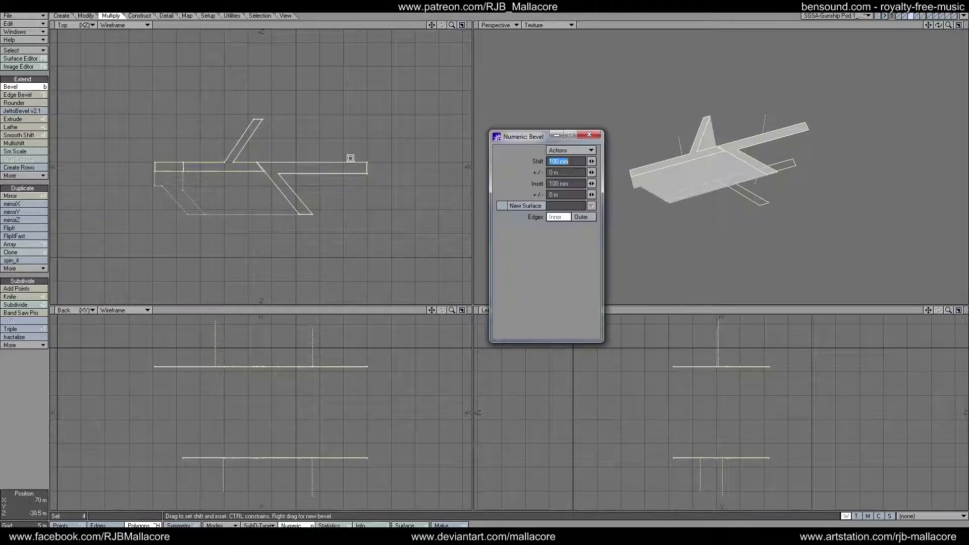
left_click(589, 134)
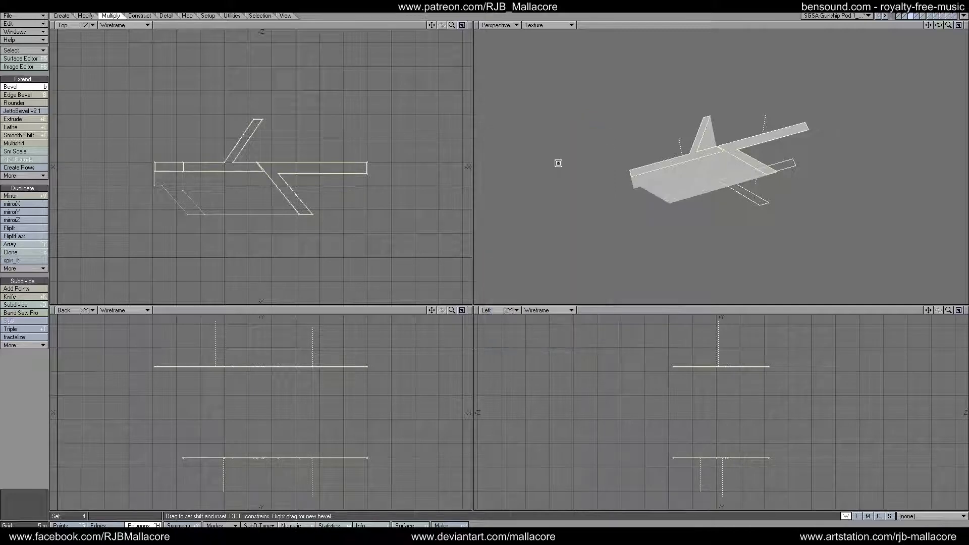
key("space")
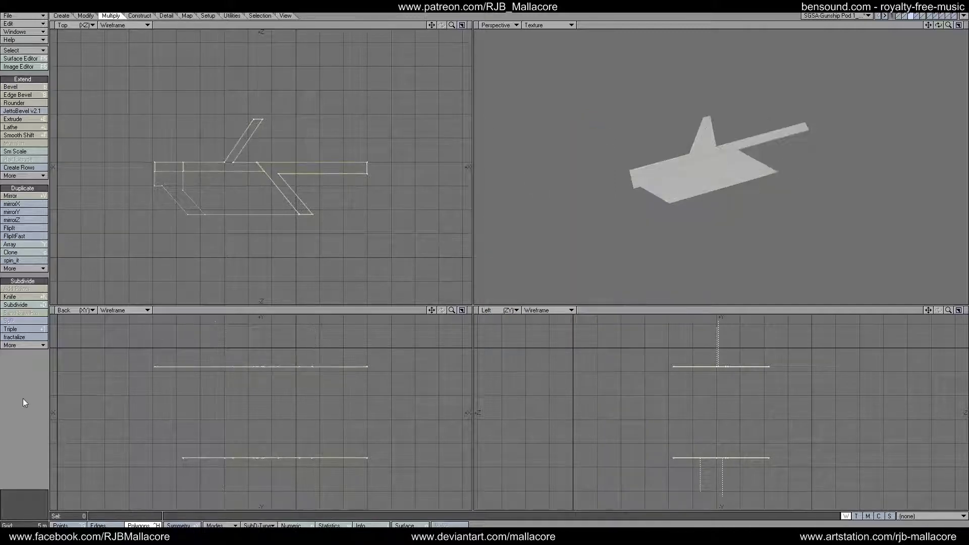
key("Delete")
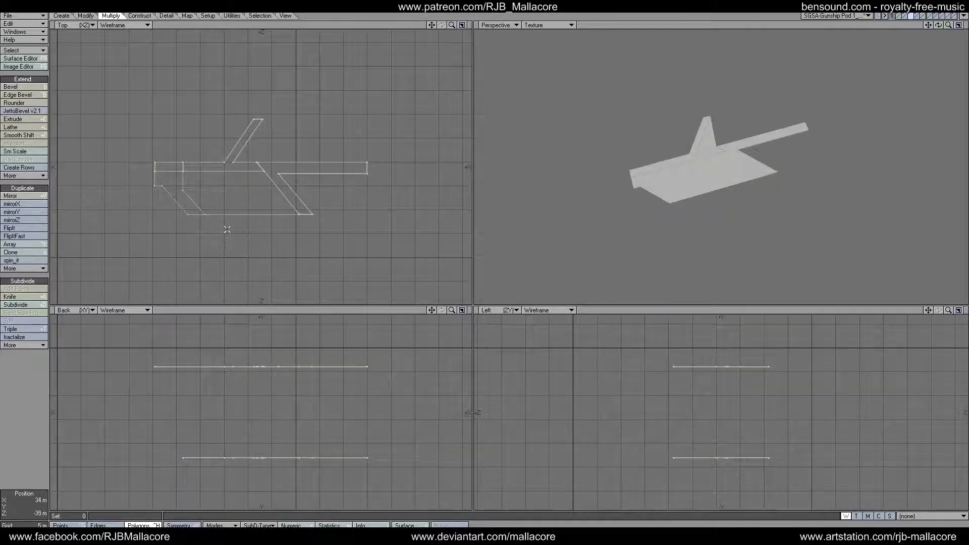
Step: Knife the lower panel's remaining large section diagonally near its angled end, parallel to the slanted edge
left_click_drag(227, 213, 229, 234)
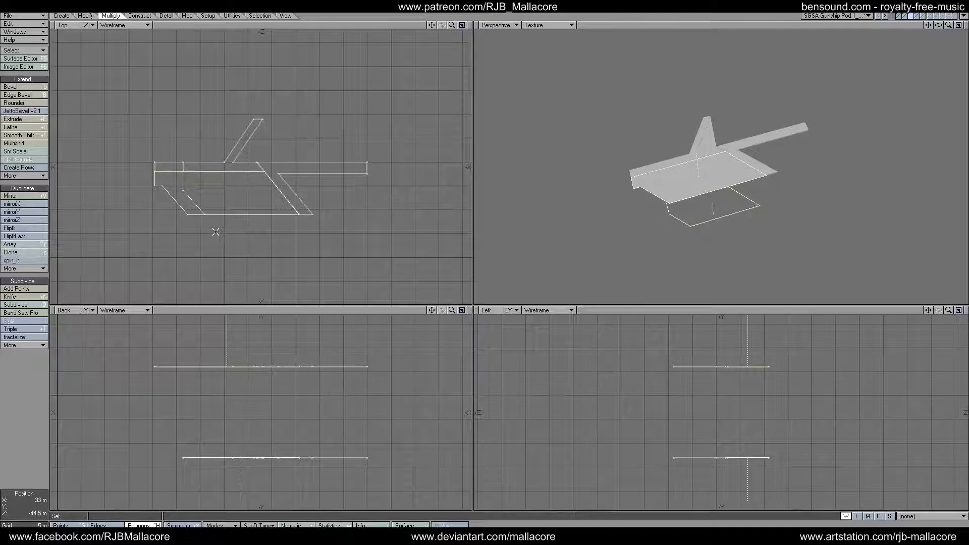
left_click(187, 212)
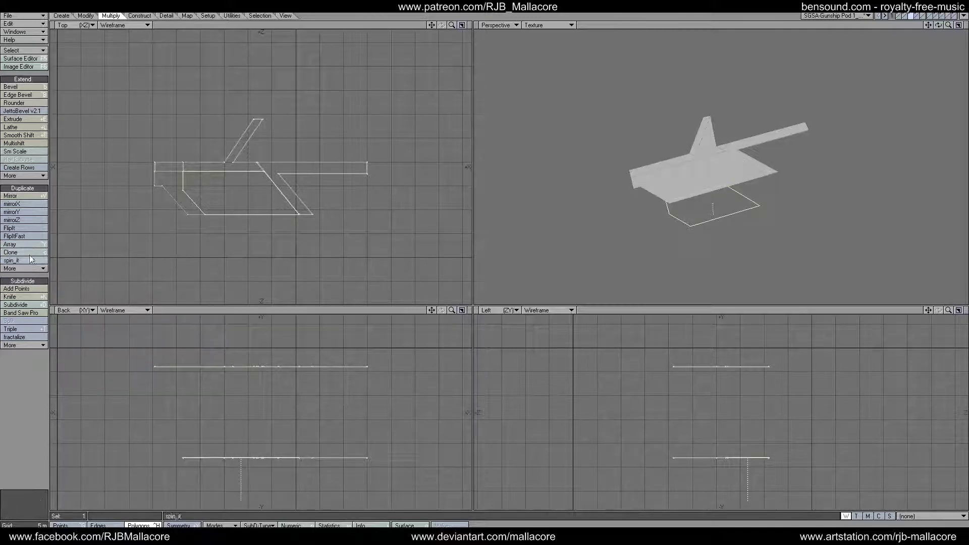
left_click(19, 297)
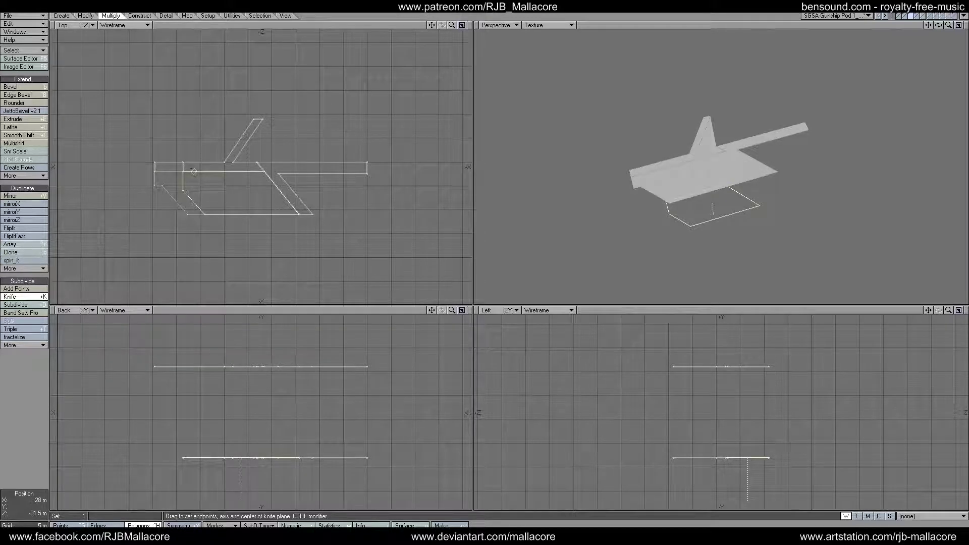
left_click_drag(190, 168, 242, 230)
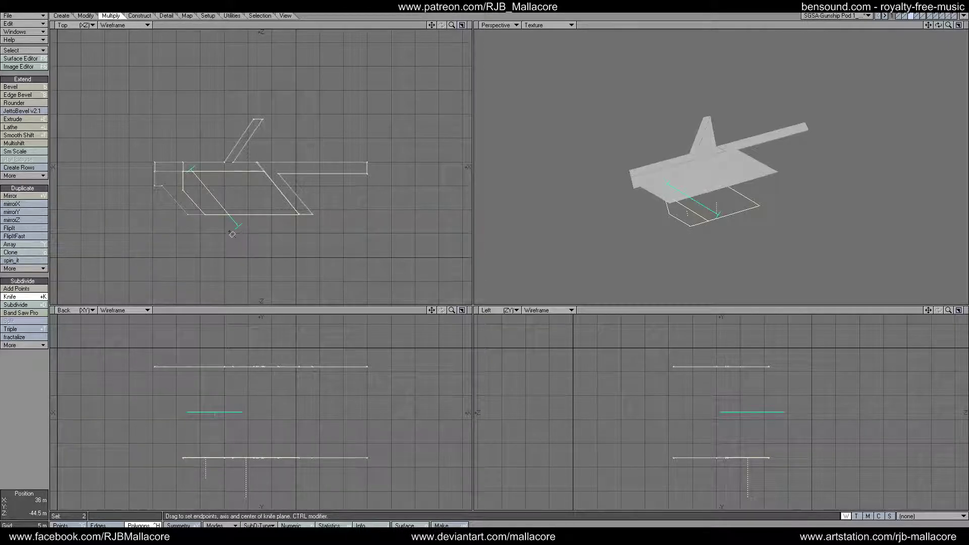
left_click(22, 297)
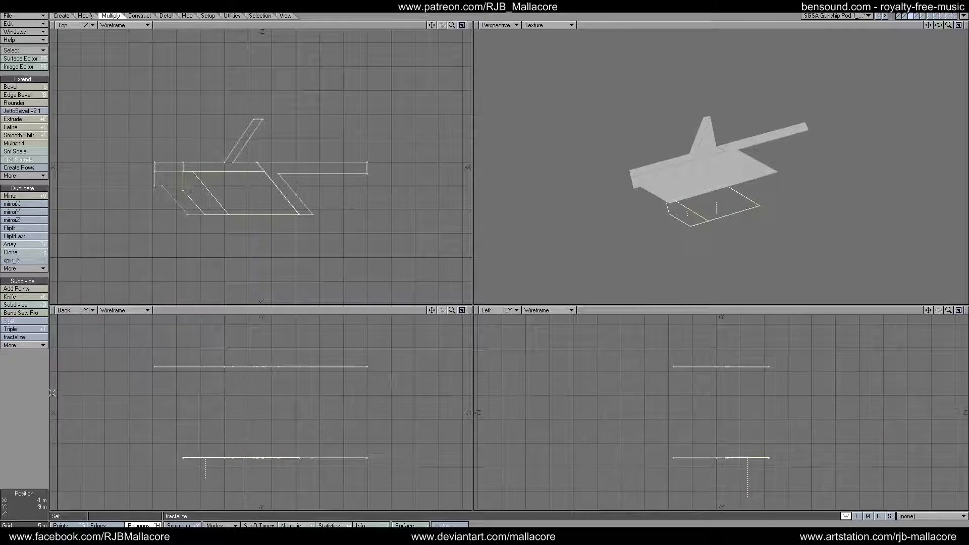
mouse_move(198, 206)
left_mouse_down()
mouse_move(201, 221)
mouse_move(185, 214)
mouse_move(199, 200)
left_mouse_up()
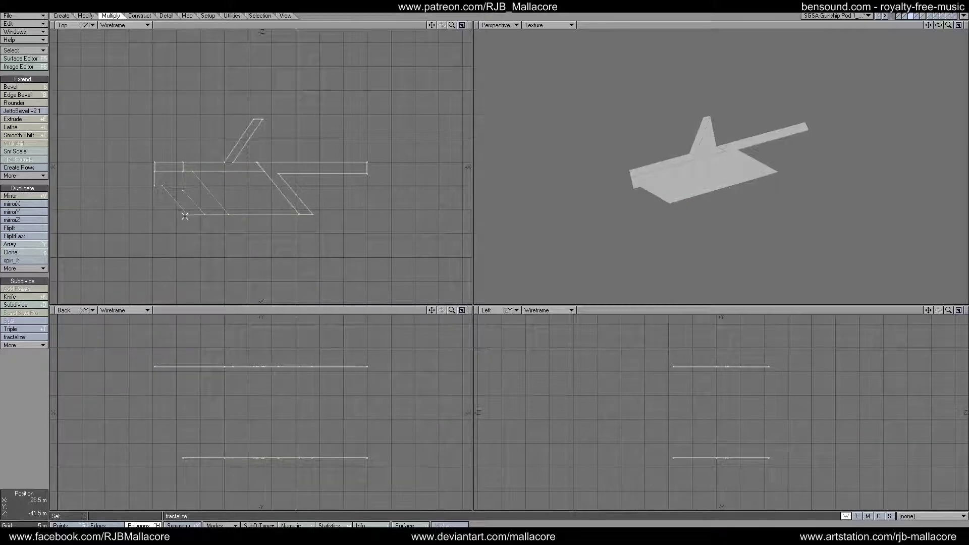
Step: Knife the upper panel's remaining large section diagonally near its notched end, adjusting the cut, and keep only the notched end piece selected
left_click(187, 208)
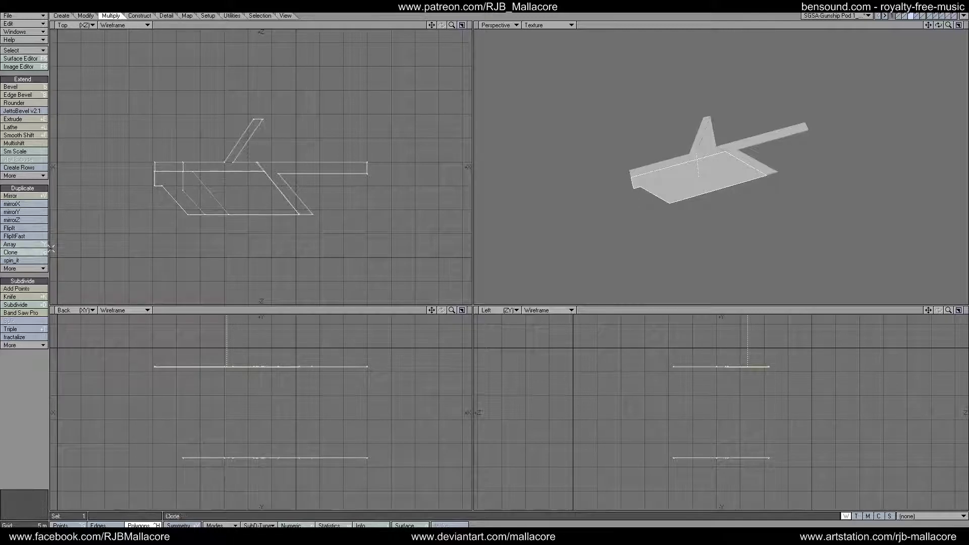
left_click(23, 297)
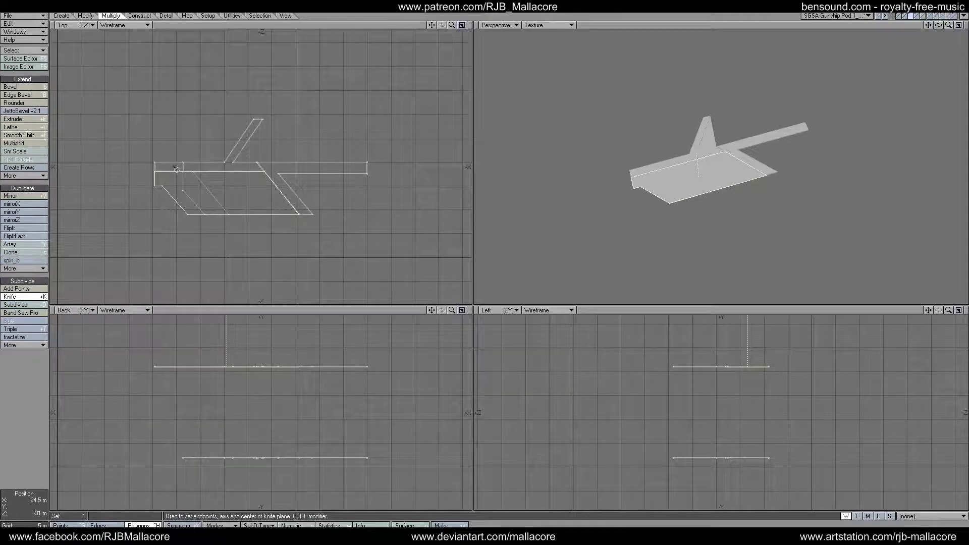
left_click_drag(174, 166, 222, 228)
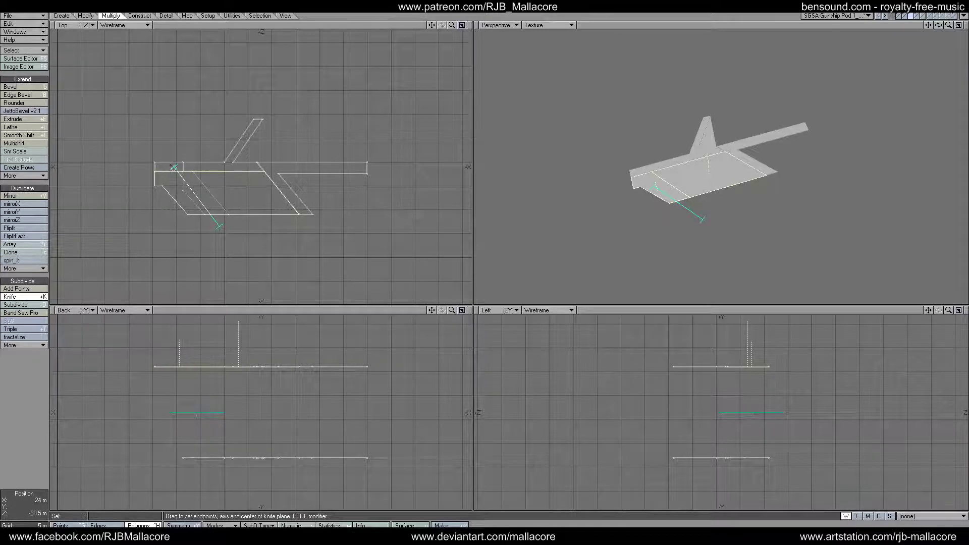
left_click_drag(173, 167, 169, 165)
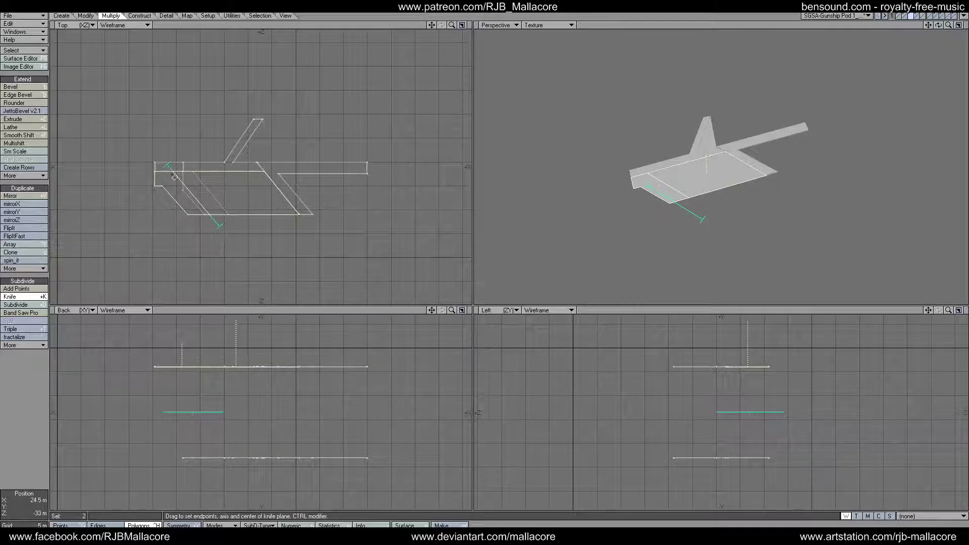
key("space")
left_click(216, 209)
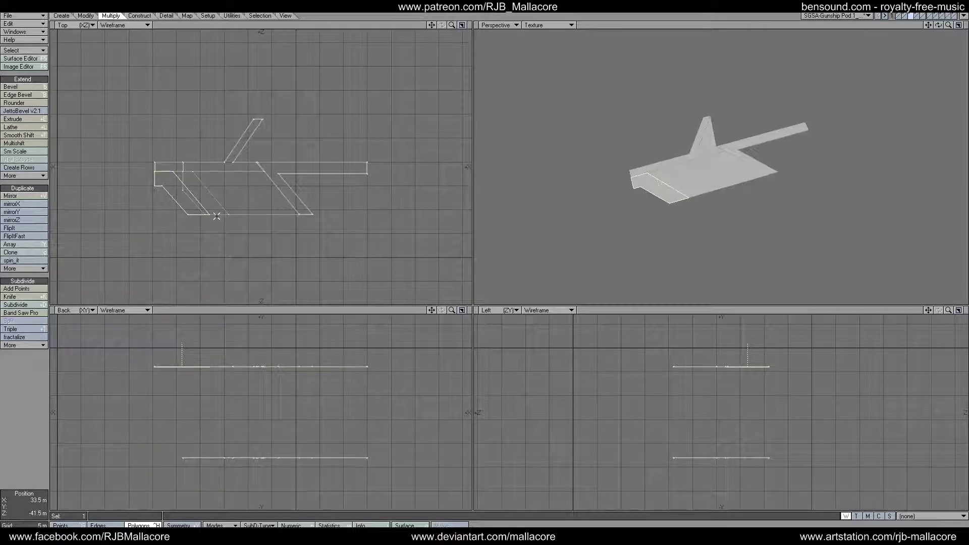
Step: Add the lower panel's angled end piece to the selection and bevel both end pieces with a 100 mm shift and 100 mm inset
left_click(214, 213)
key("b")
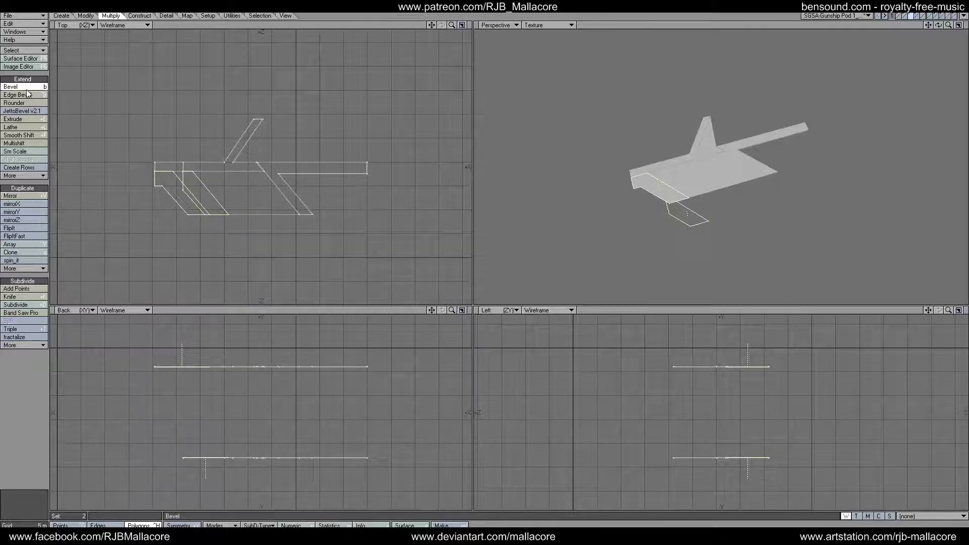
key("n")
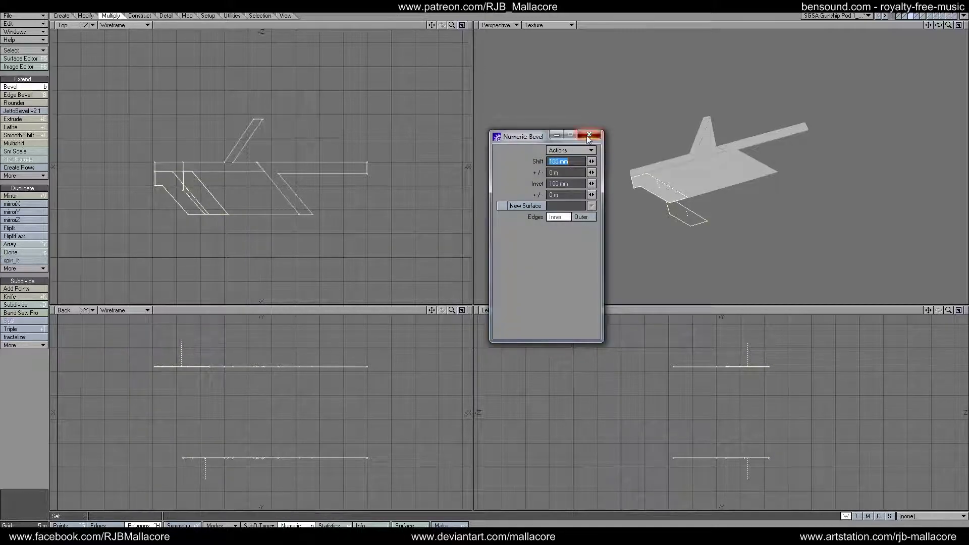
left_click(588, 135)
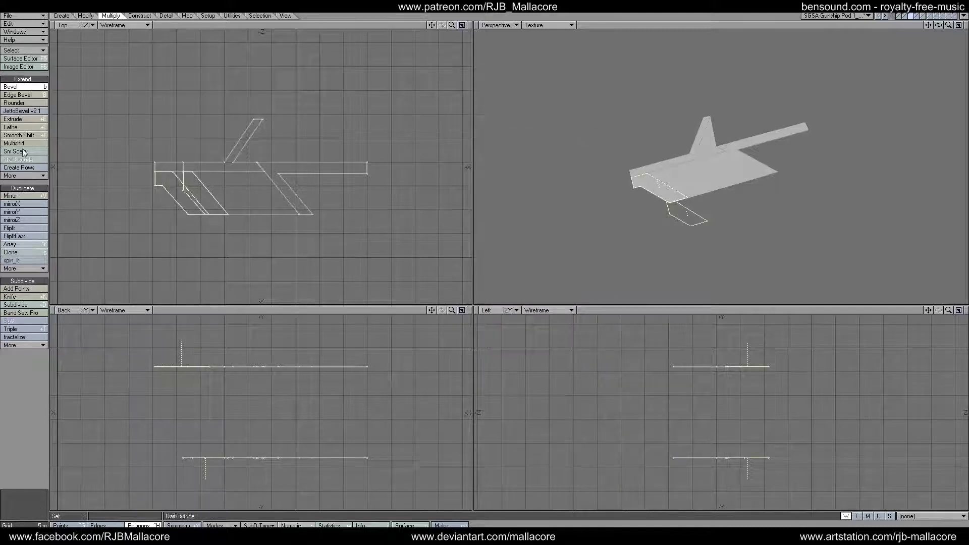
left_click(25, 298)
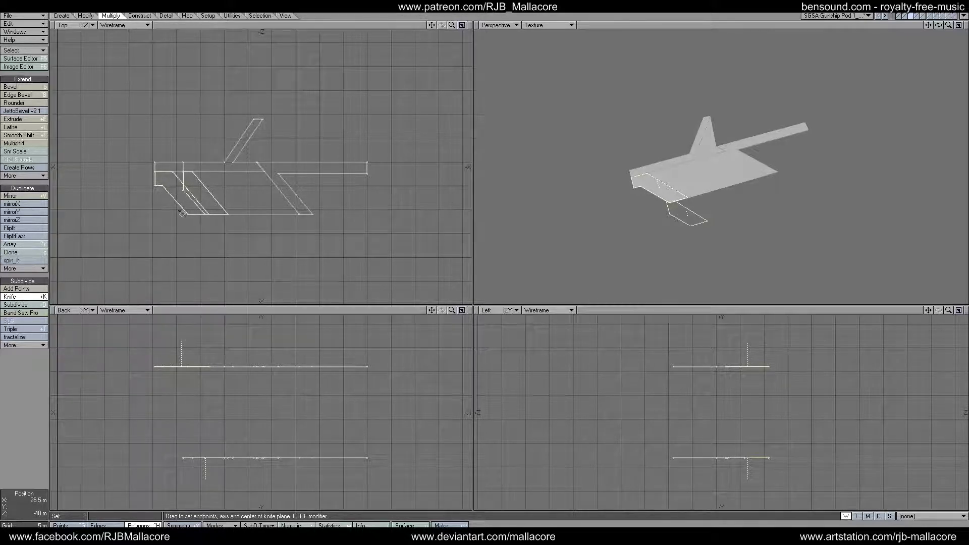
Step: Multishift the end pieces of both panels with a 500 mm inset and no shift
left_click(27, 145)
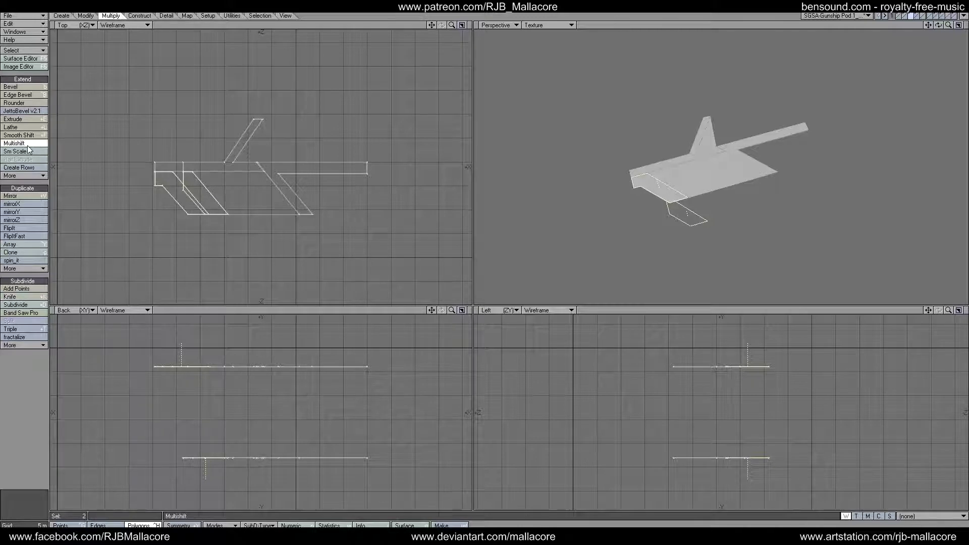
type("n200mm")
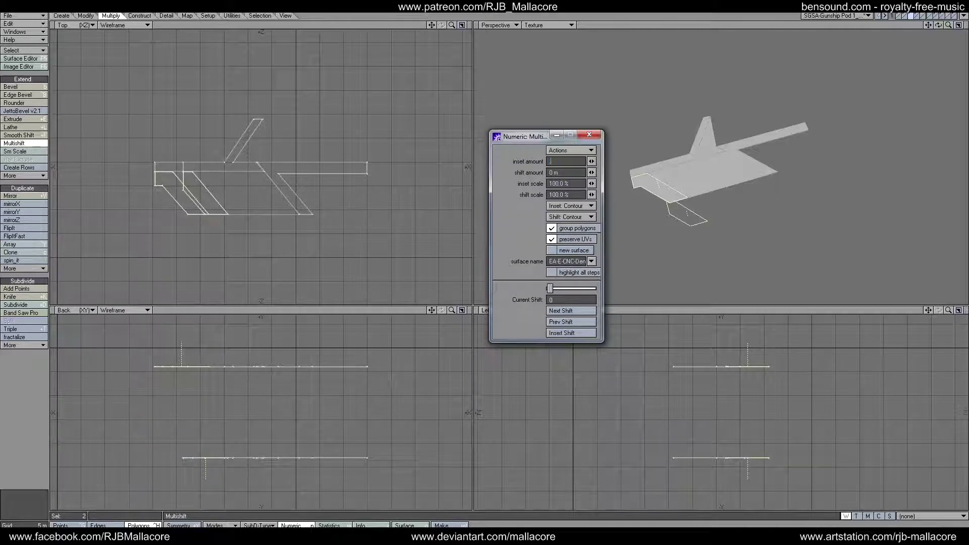
key("Tab")
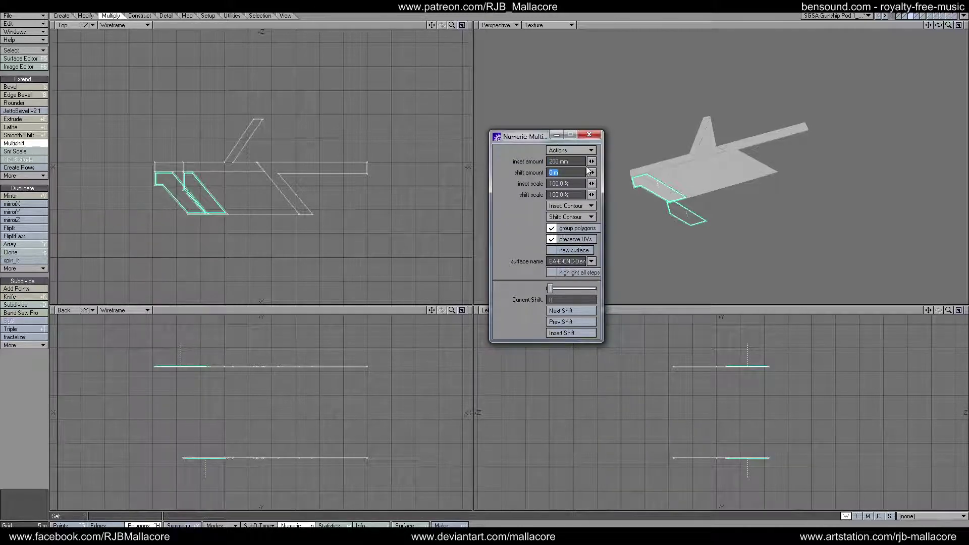
left_click(576, 162)
type("500mm")
key("Tab")
left_click(590, 135)
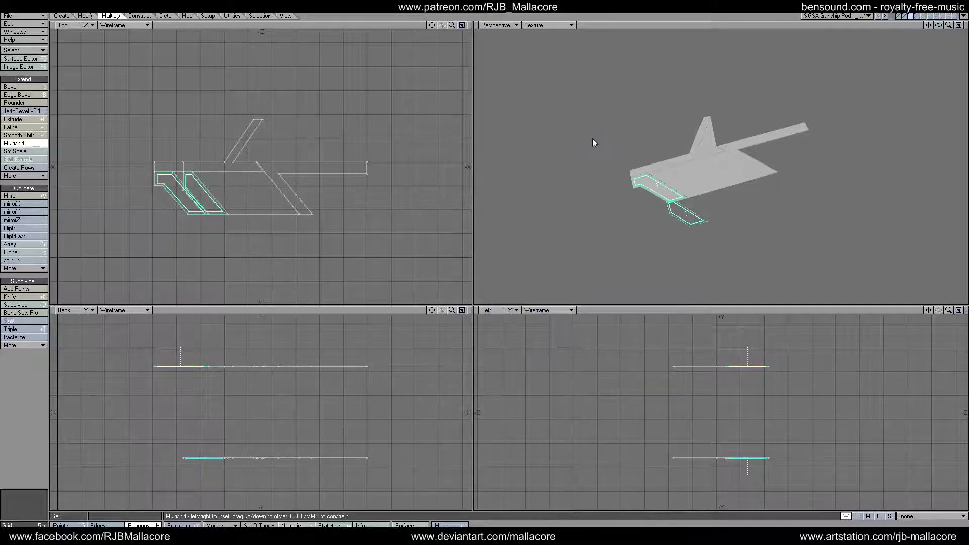
key("space")
Step: Multishift the inner faces of both end pieces with a 100 mm inset and 100 mm shift, keeping both scales at 100%, and clear the selection
left_click(416, 179)
key("a")
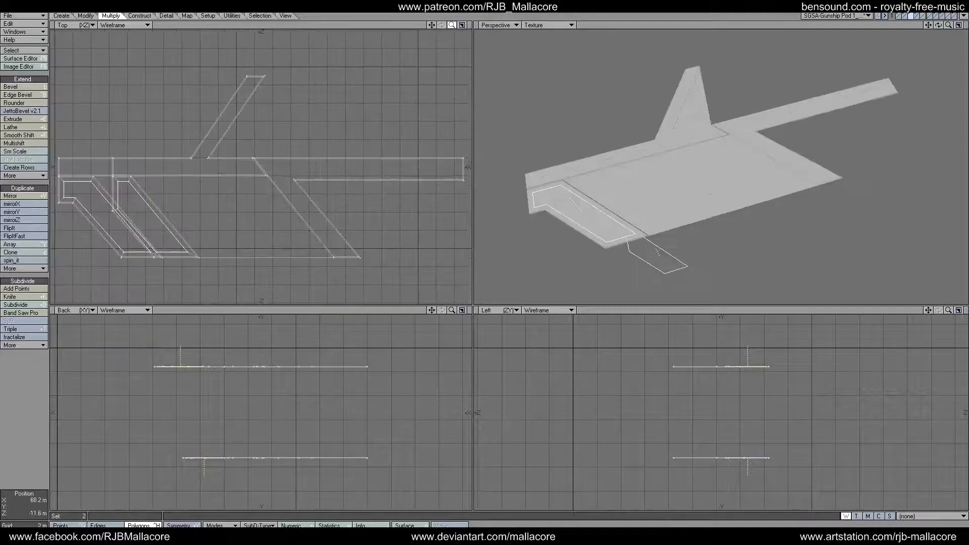
left_click(28, 144)
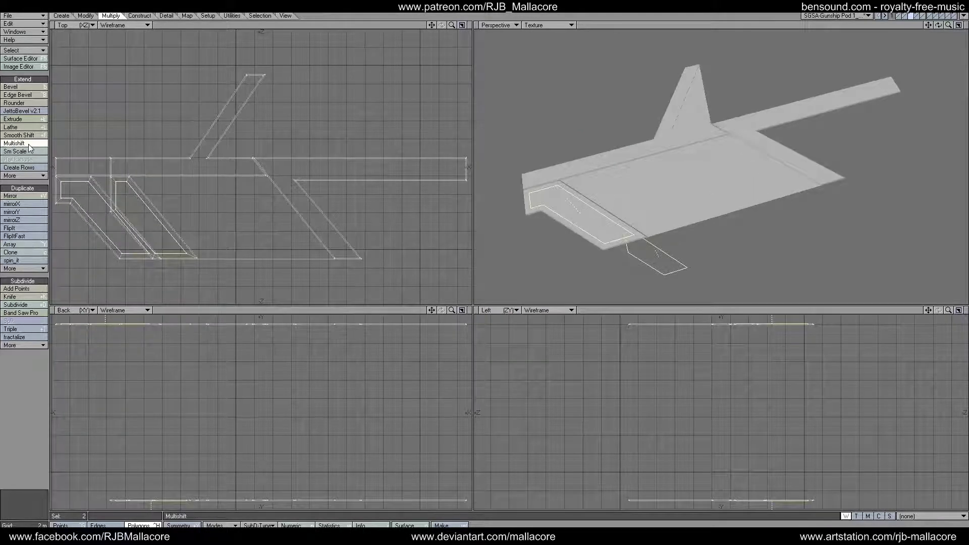
key("n")
key("Tab")
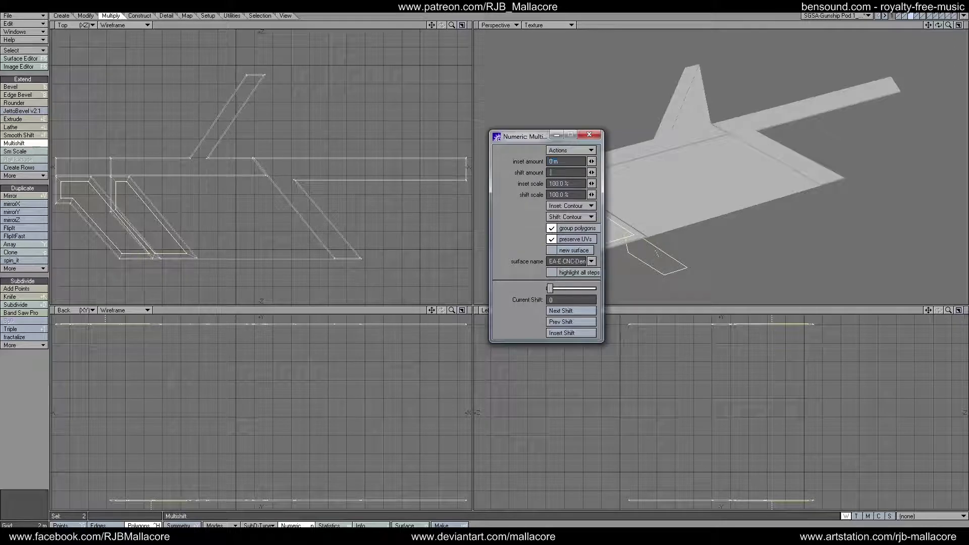
type("0.1")
key("Tab")
type("0.1")
key("Tab")
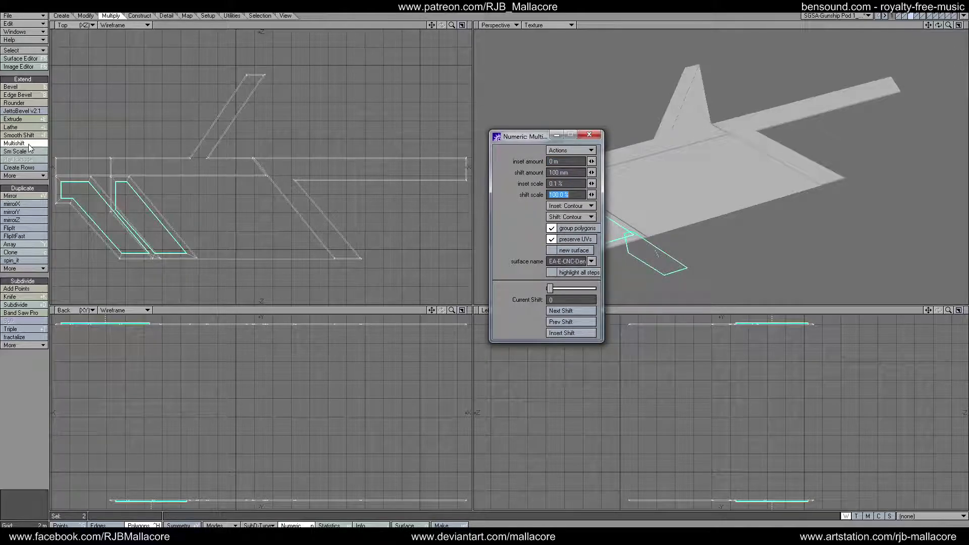
left_click_drag(565, 161, 548, 162)
type("100")
key("Tab")
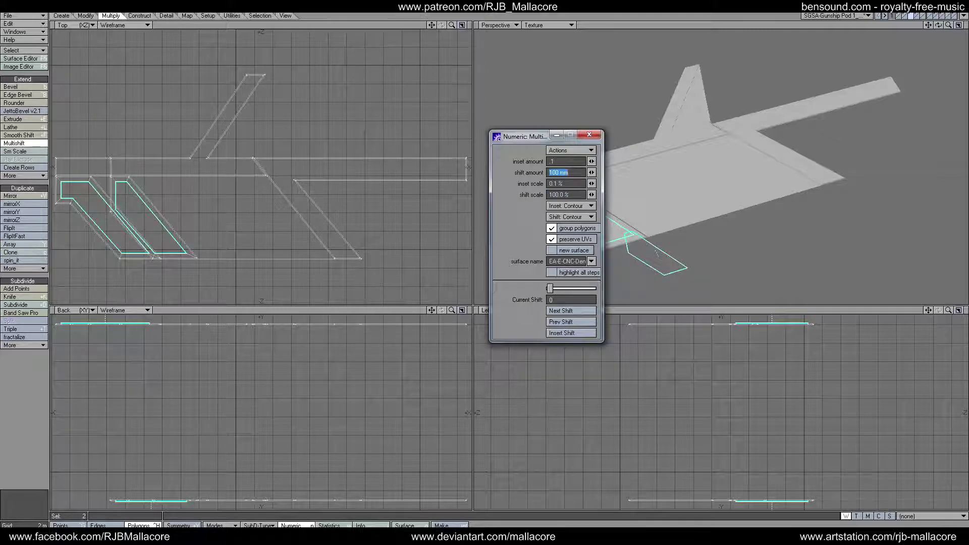
key("Tab")
type("100")
key("Tab")
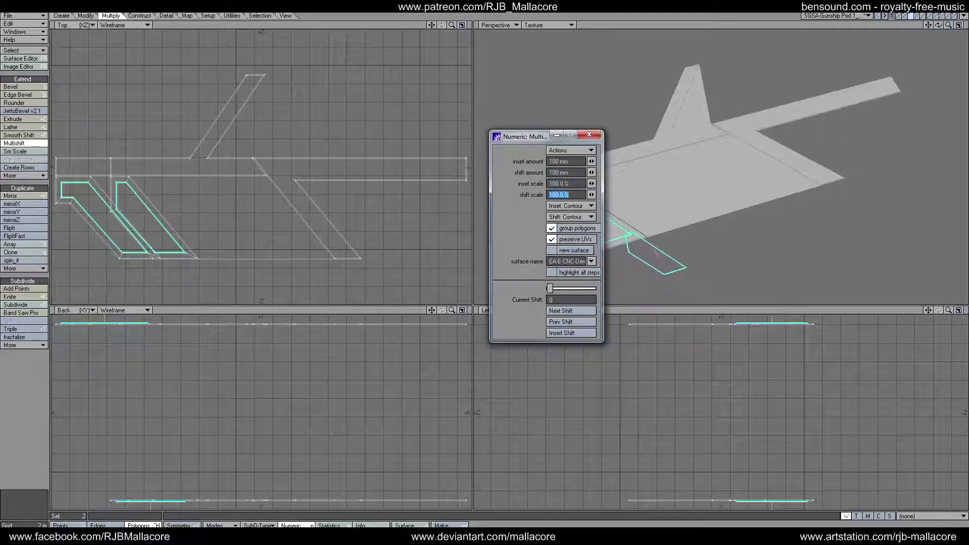
left_click(588, 135)
key("space")
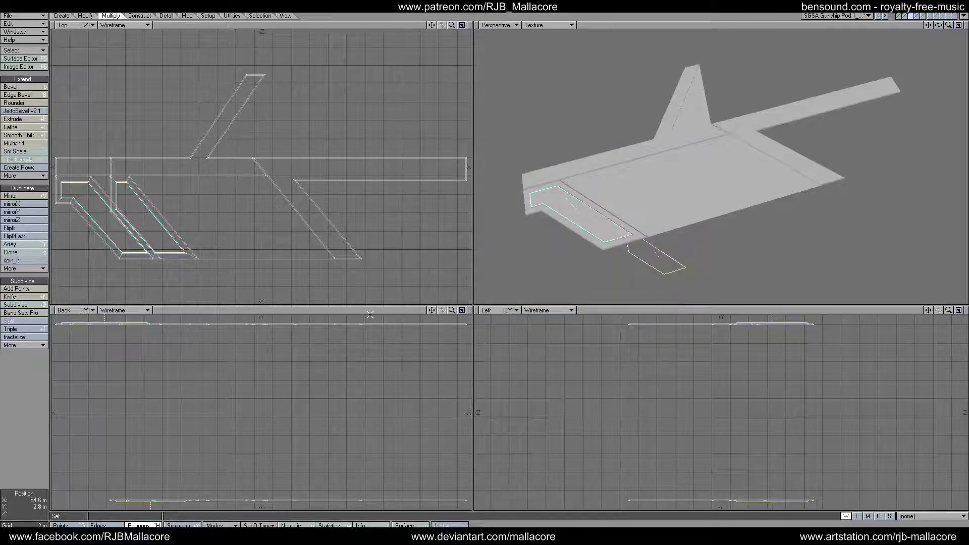
left_click(19, 453)
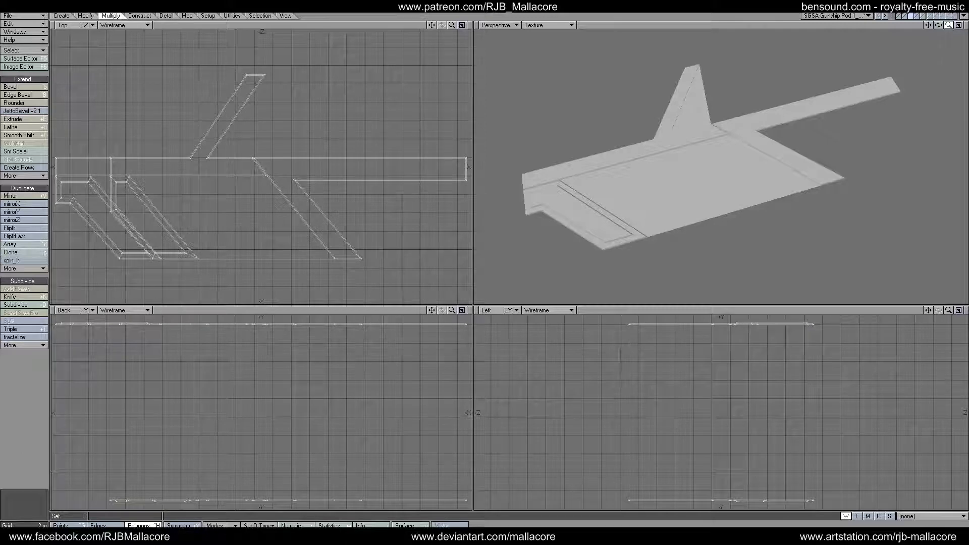
Step: Select the long strip with the slanted arm on both panels and knife straight across the arms about midway
key("a")
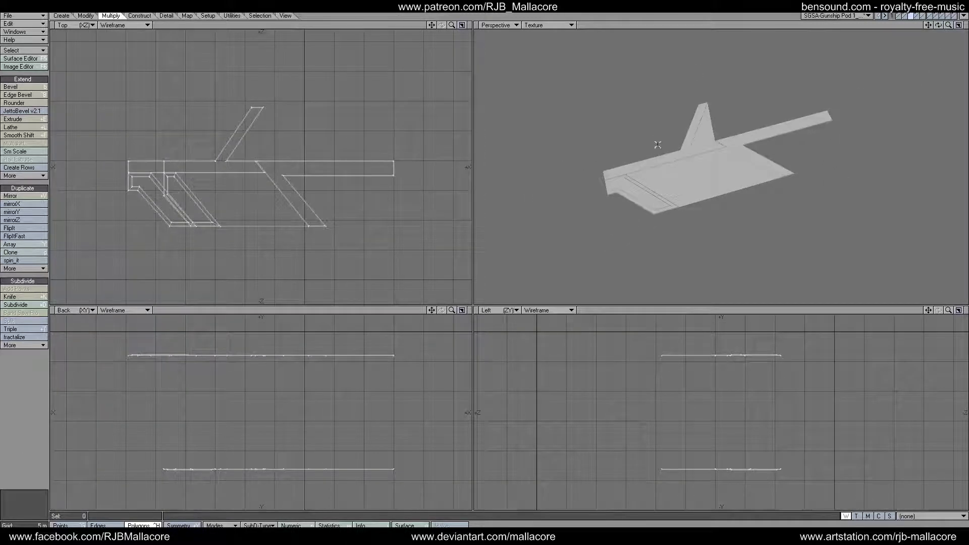
left_click(699, 115)
left_click_drag(941, 26, 827, 84)
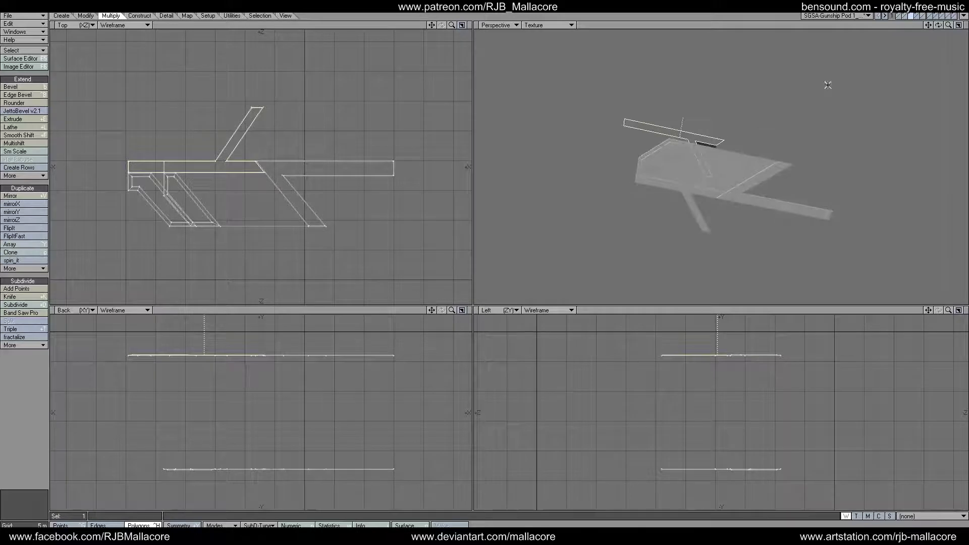
left_click(698, 210)
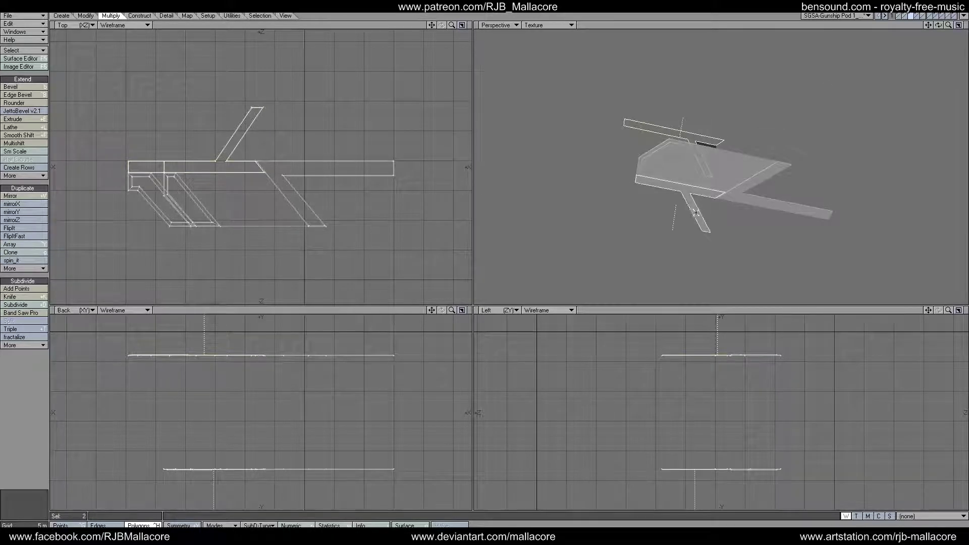
left_click(28, 297)
left_click_drag(201, 140, 262, 142)
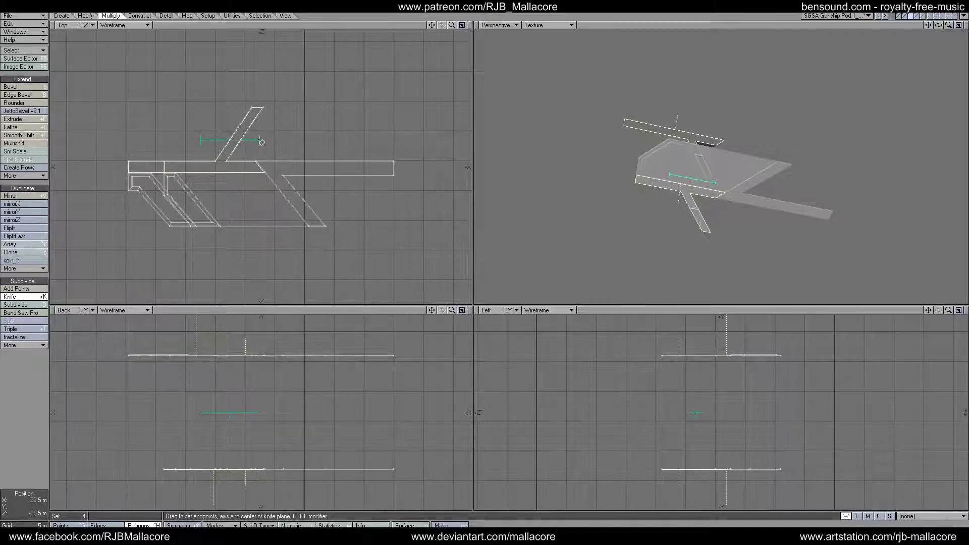
key("space")
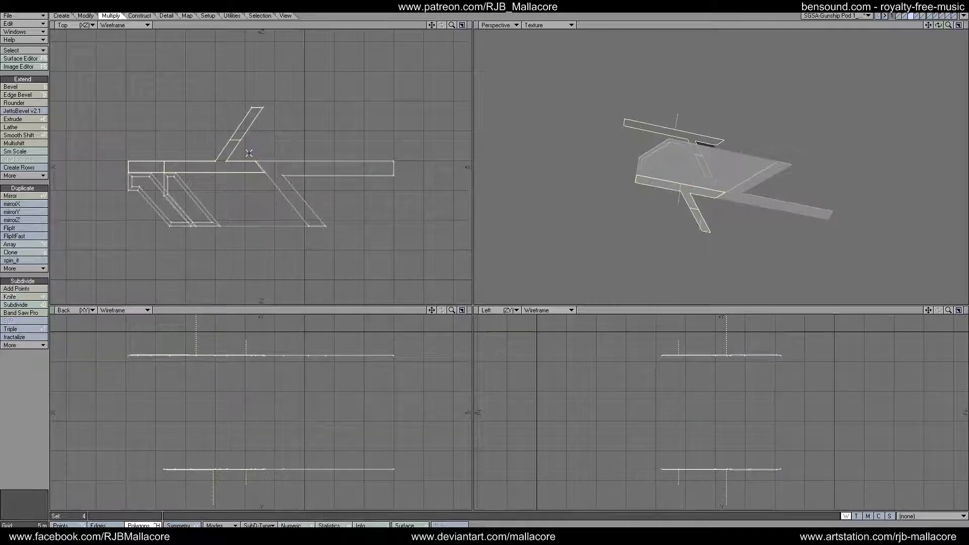
Step: Knife the long strips of both panels crosswise, a little before the slanted arm
left_click_drag(938, 24, 928, 96)
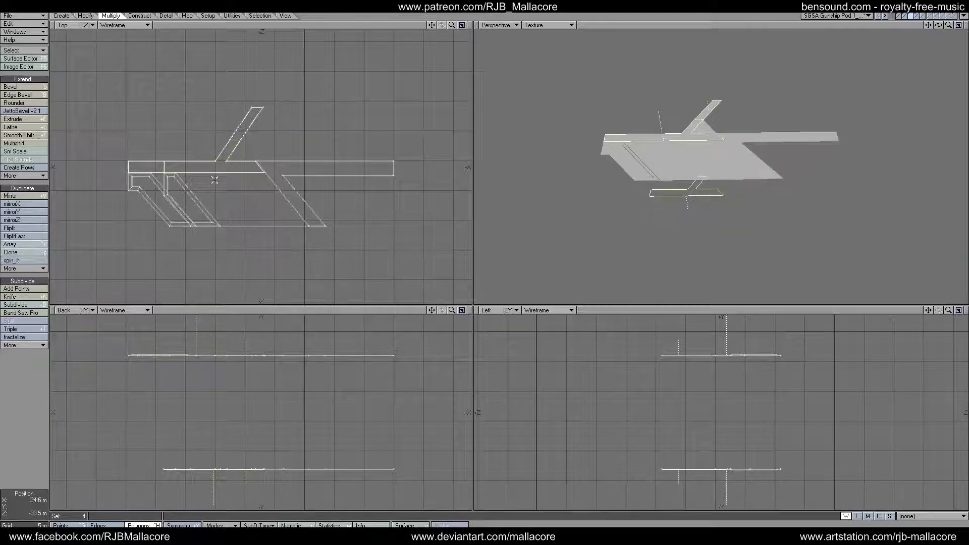
left_click(14, 298)
left_click(14, 298)
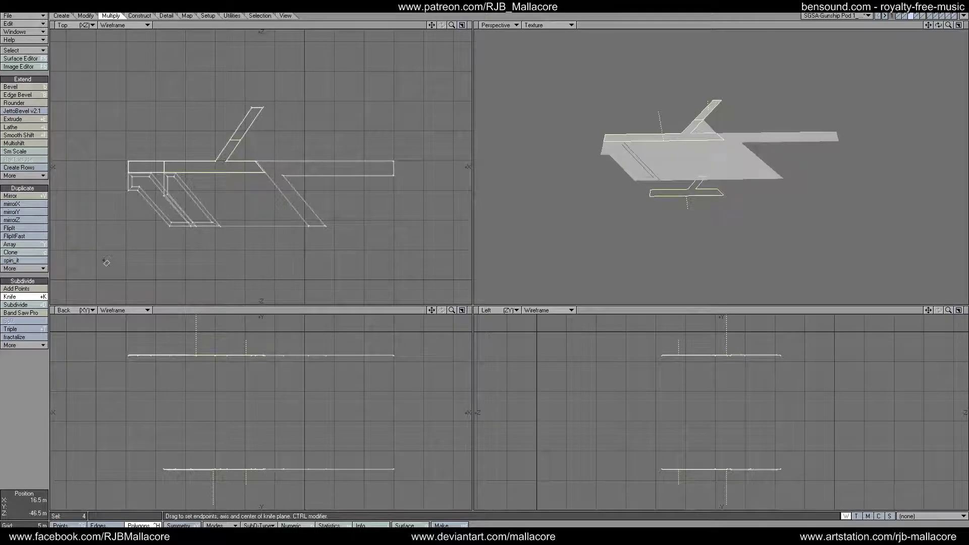
left_click_drag(203, 153, 199, 189)
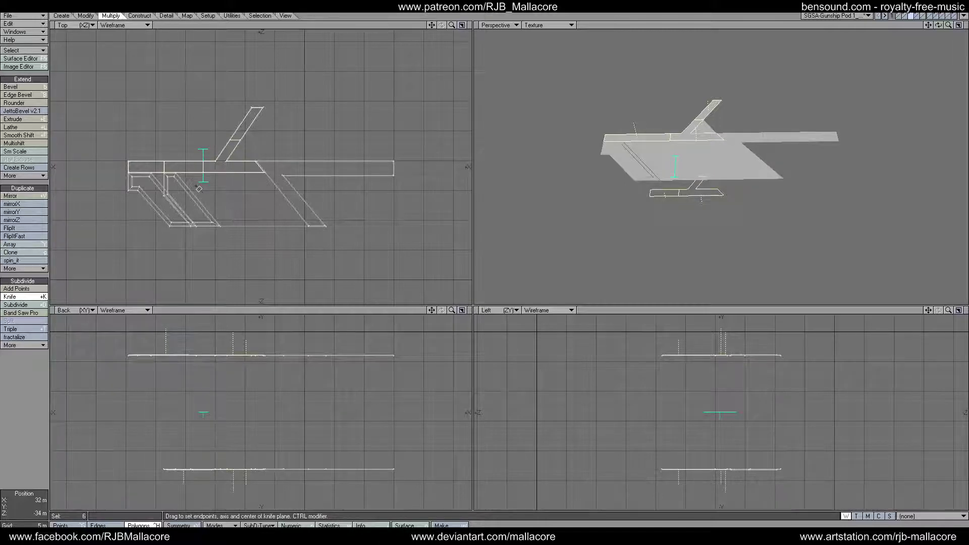
key("space")
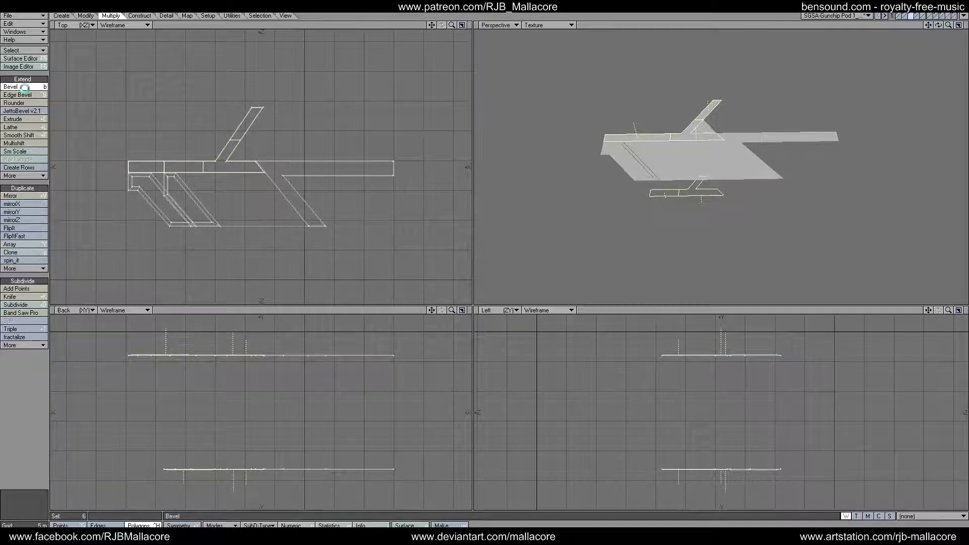
Step: Bevel all the sliced strip and arm pieces with a 0 m shift and 200 mm inset
key("n")
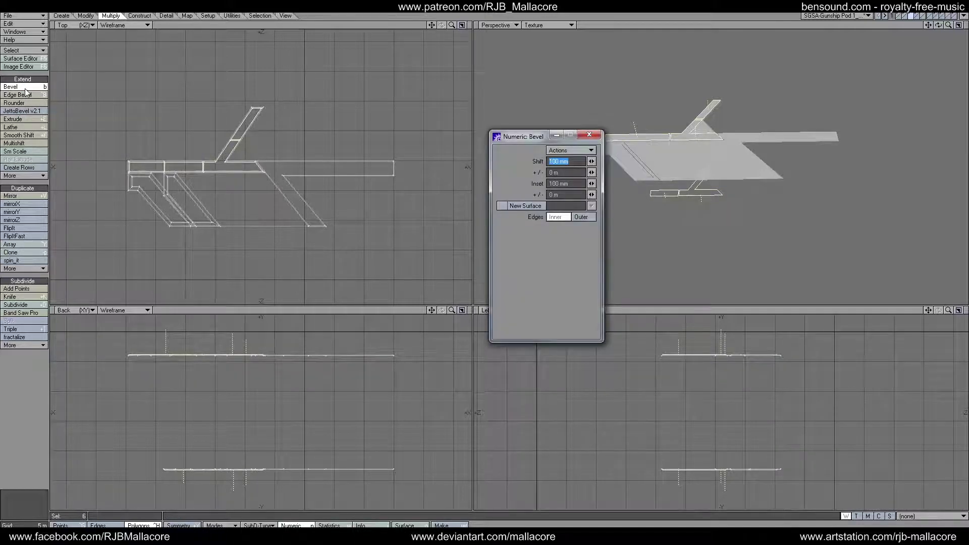
type("0")
key("Tab")
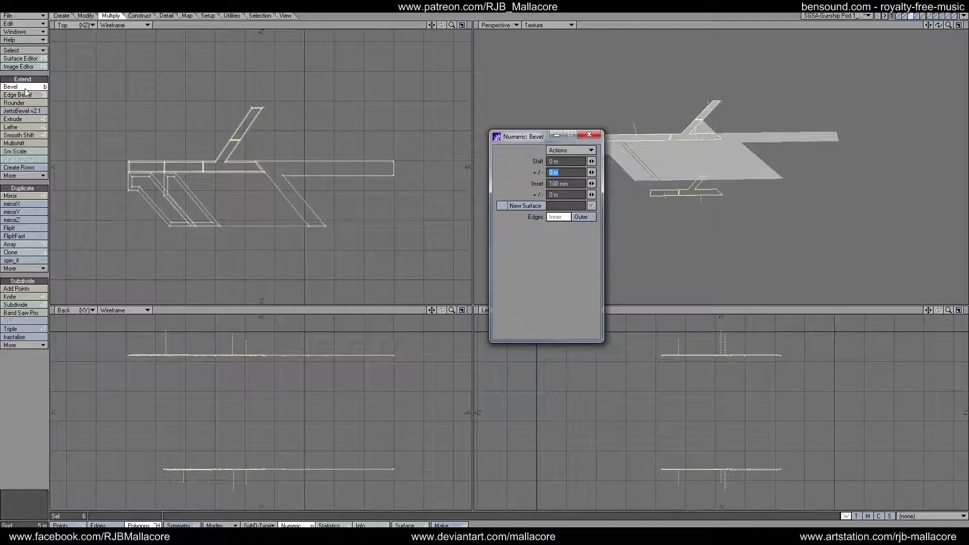
key("Tab")
type("0.2")
key("Tab")
left_click(589, 135)
key("space")
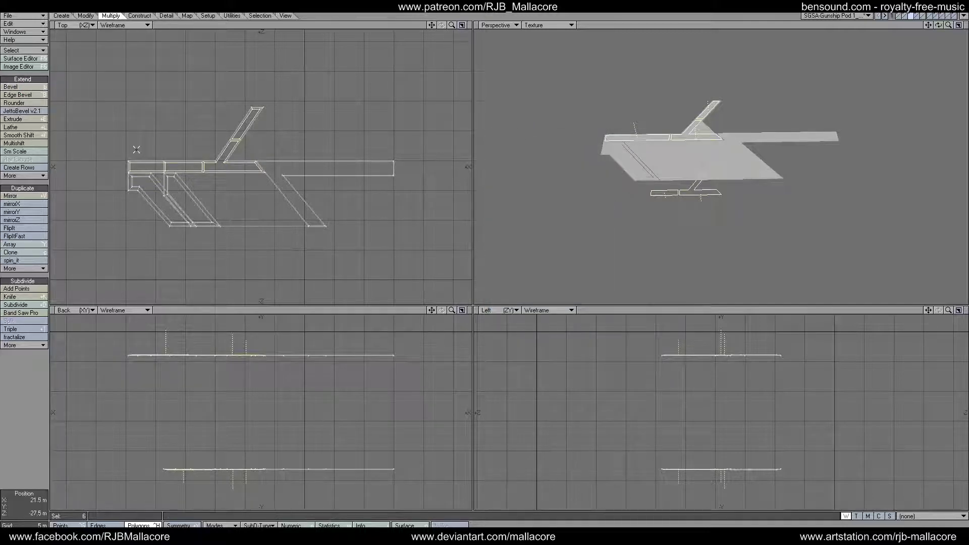
Step: Bevel the inset strip and arm faces again with a 100 mm shift and 100 mm inset, and clear the selection
left_click(31, 87)
key("n")
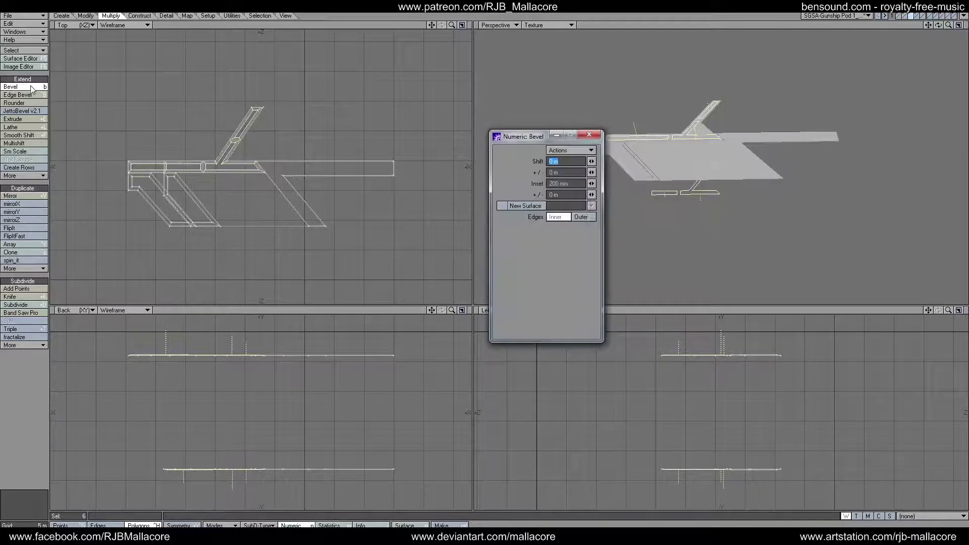
key("Tab")
type(".1")
key("Tab")
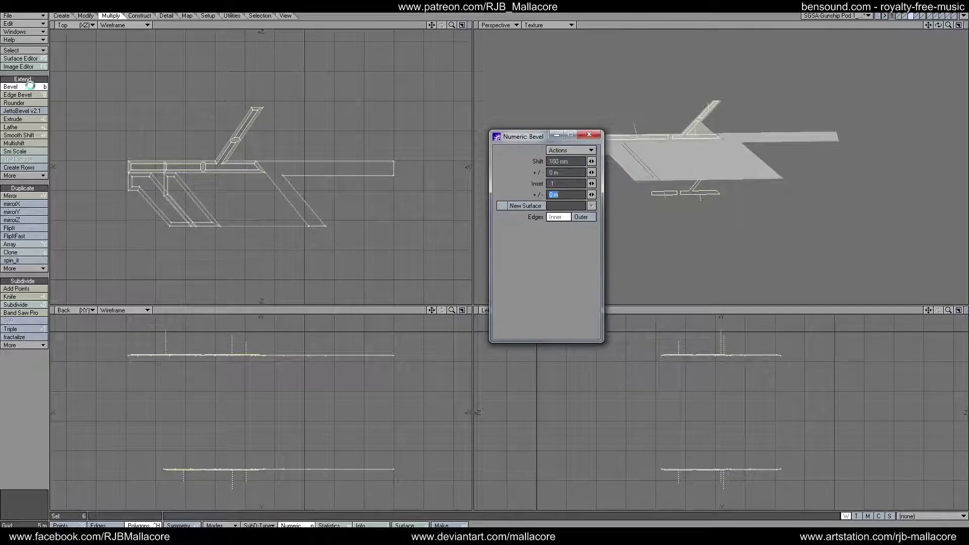
left_click(589, 134)
key("space")
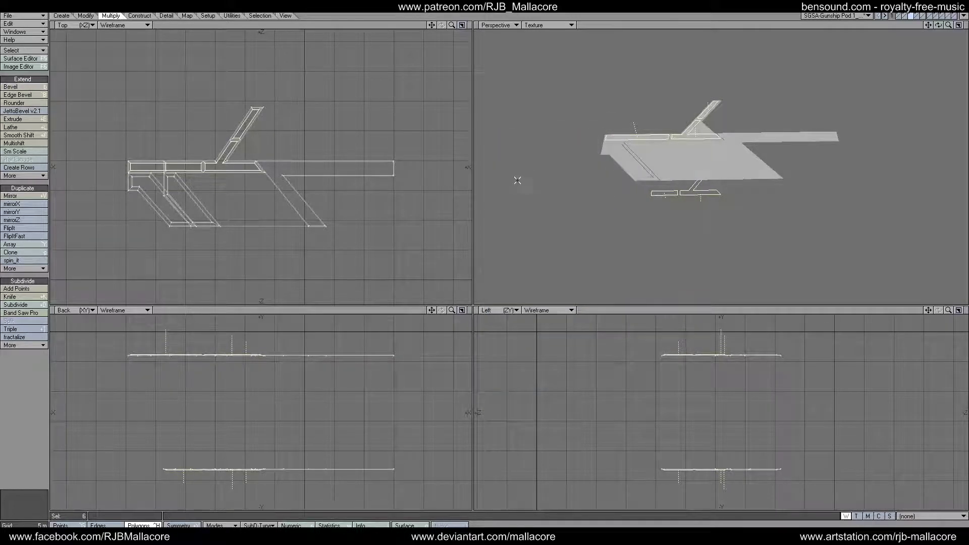
left_click(47, 407)
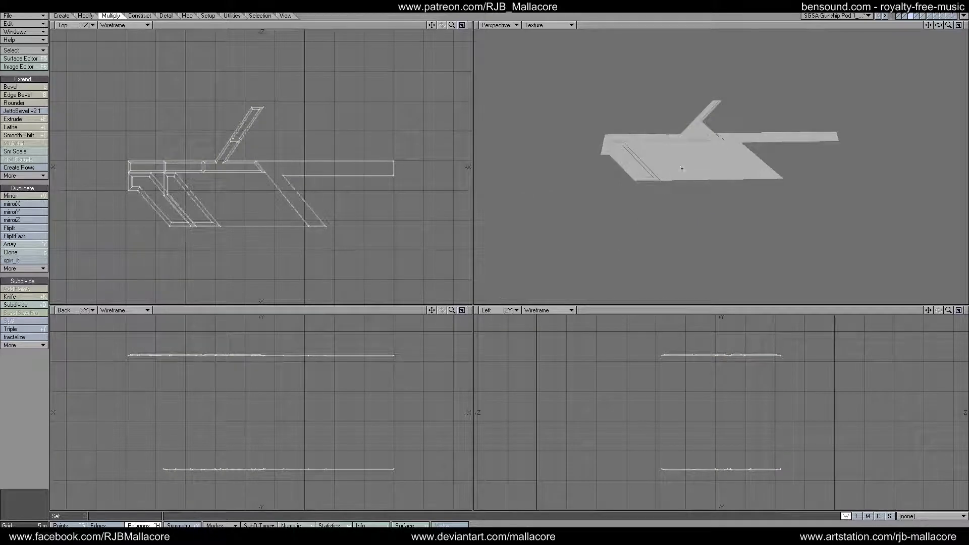
Step: Select the large slanted face on both panels and multishift it with a 500 mm inset and 0 m shift
left_click(691, 158)
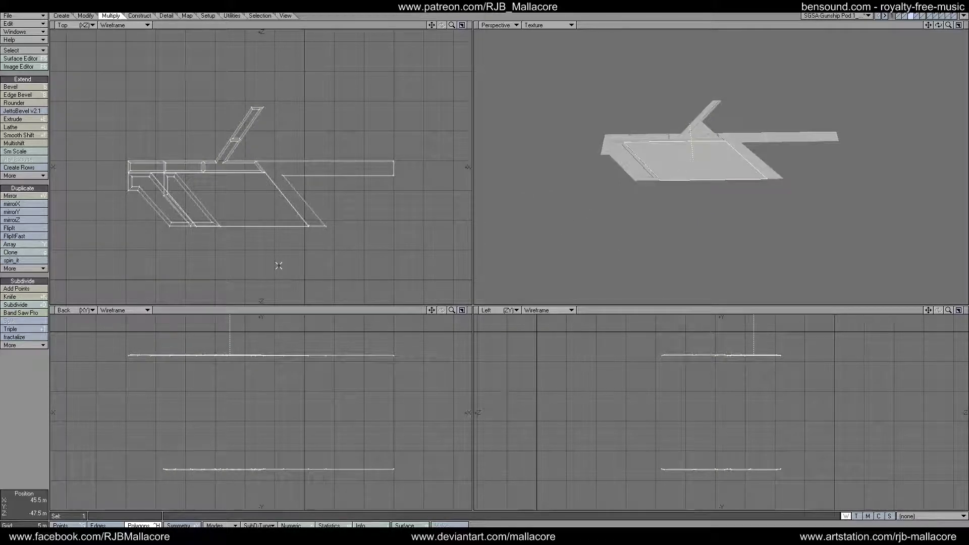
left_click(259, 240)
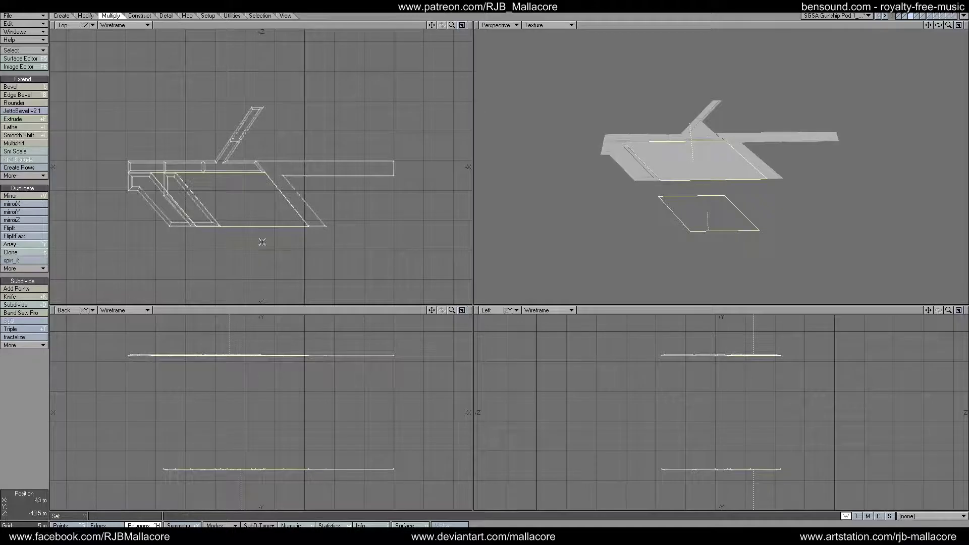
left_click(32, 142)
key("n")
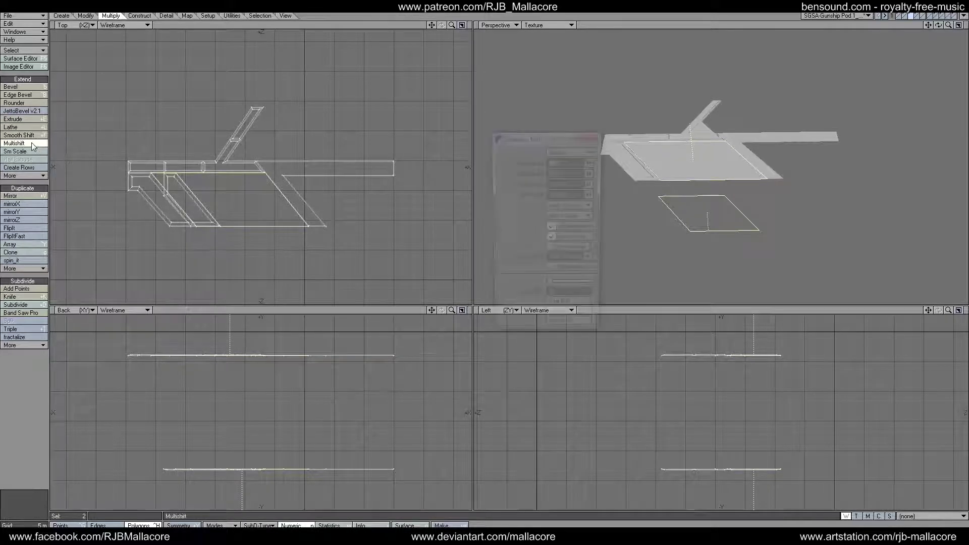
key("Tab")
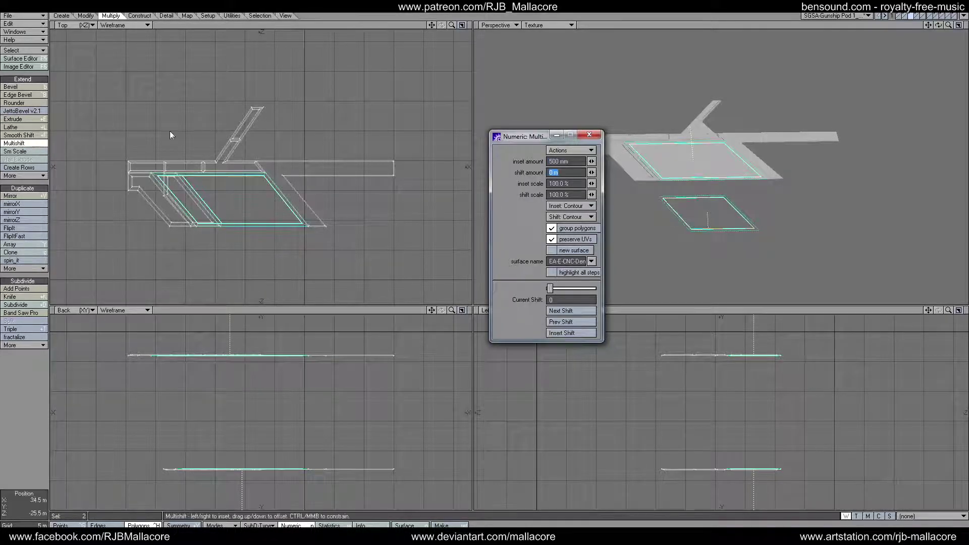
left_click(595, 136)
key("space")
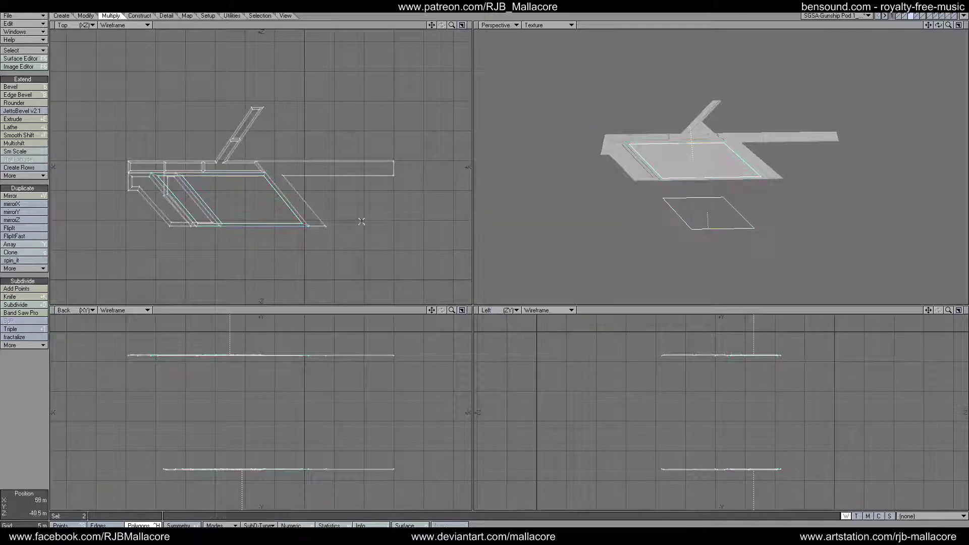
Step: Multishift the inset slanted faces of both panels with a 0 m inset and -200 mm shift to recess them
left_click(19, 144)
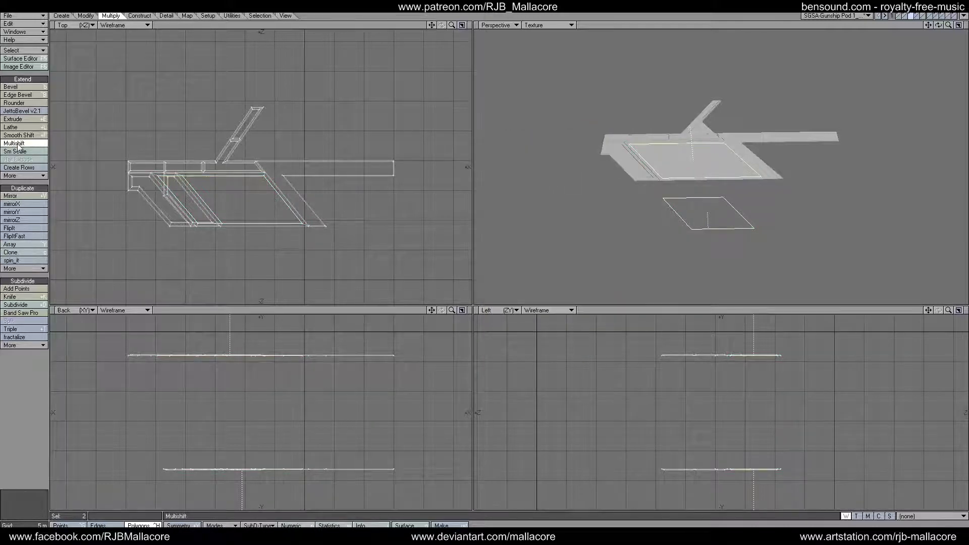
key("n")
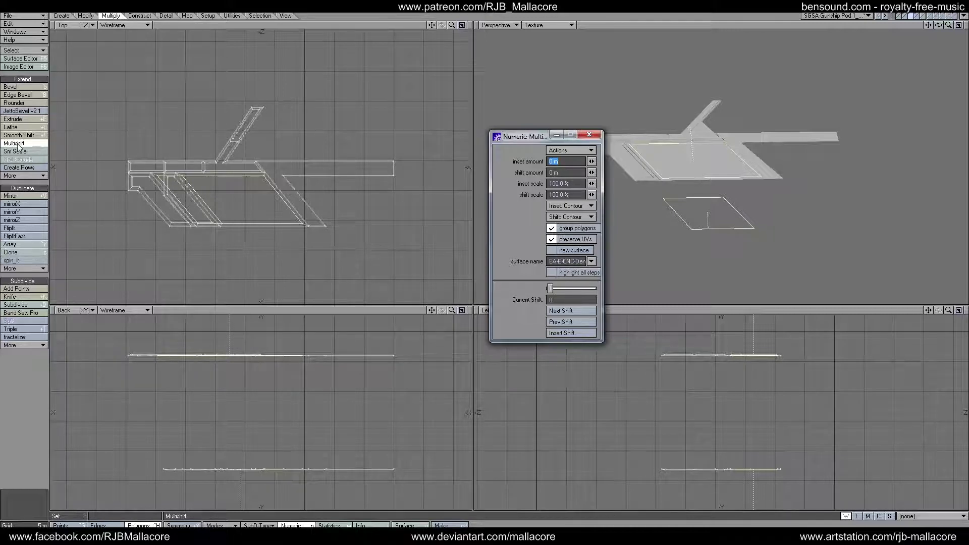
key("Tab")
type("-.2")
key("Tab")
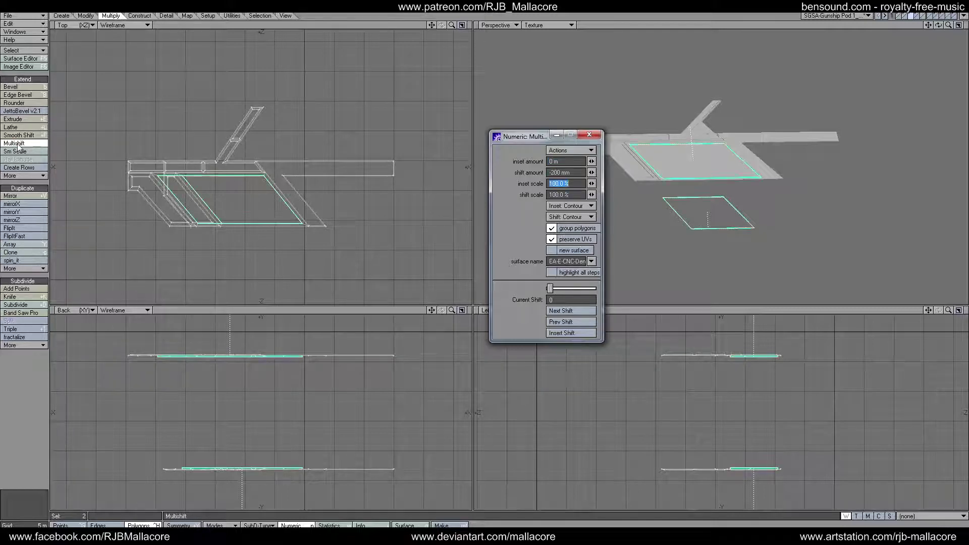
left_click(589, 134)
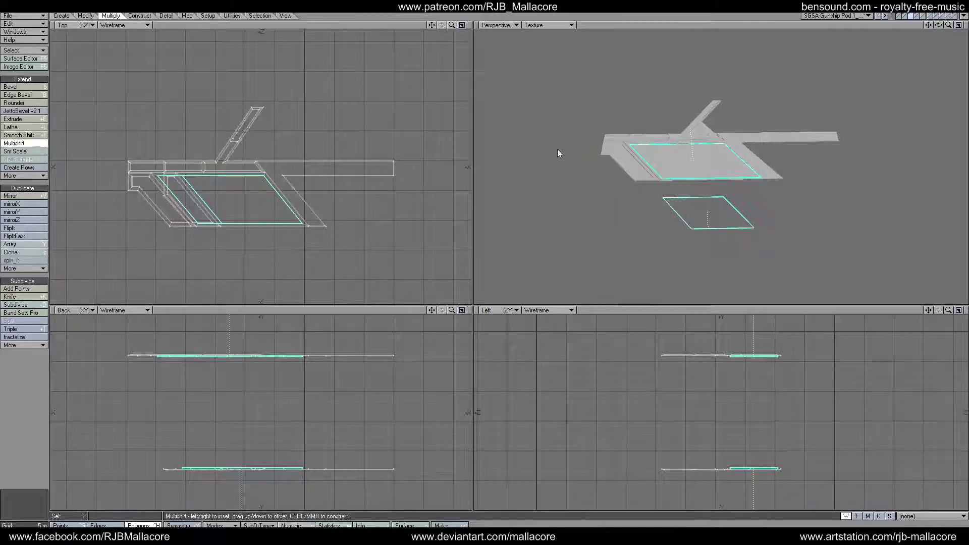
Step: Multishift the recessed faces again with a 2 m inset and 0 m shift
left_click(36, 144)
left_click(36, 145)
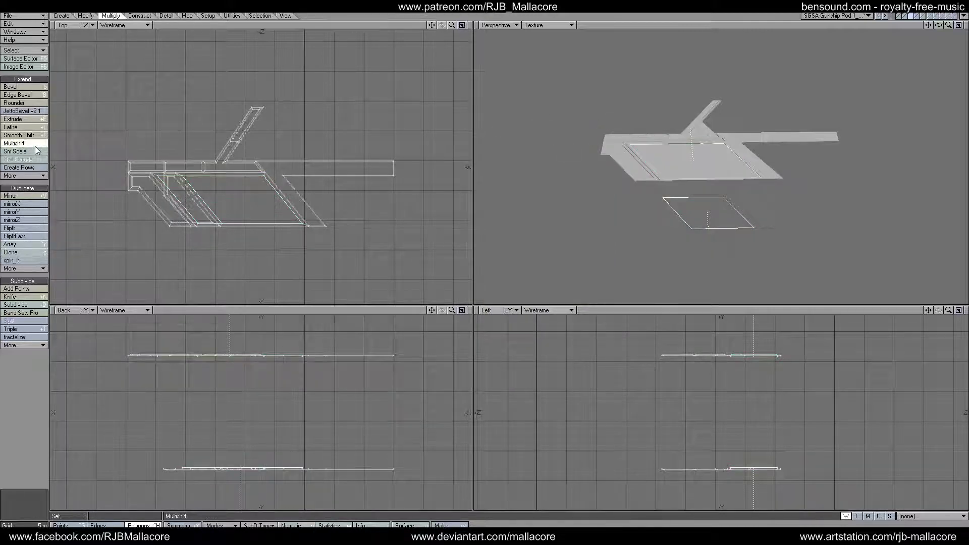
key("n")
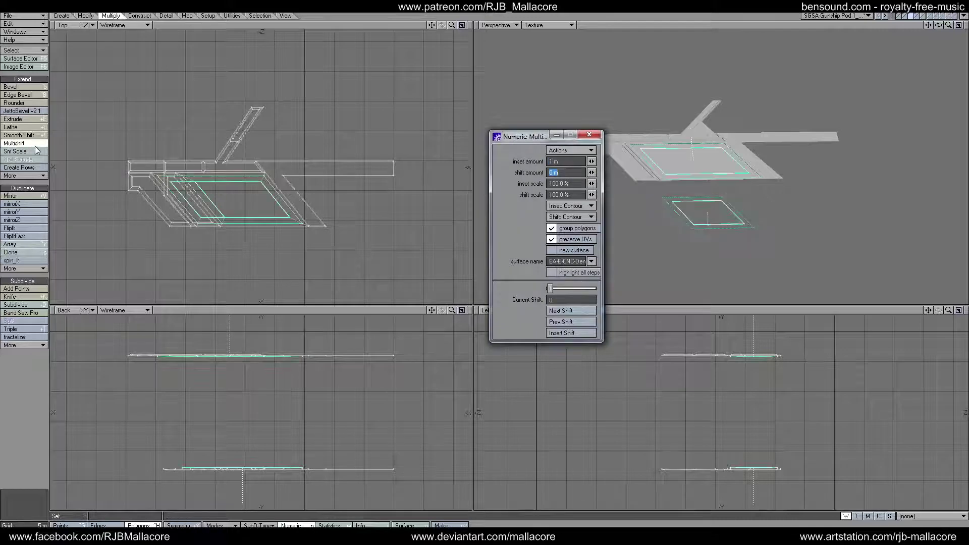
left_click(555, 161)
type("2")
key("Tab")
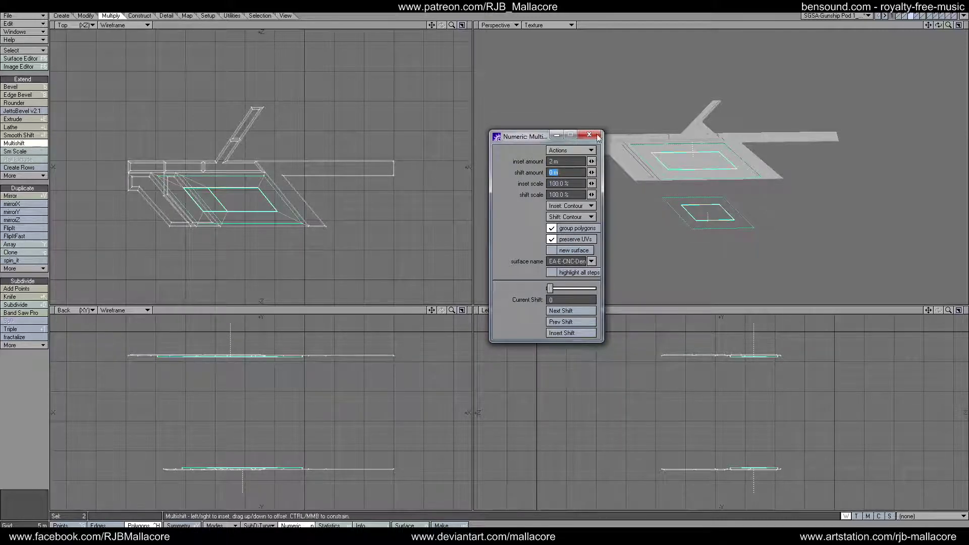
left_click(597, 136)
key("space")
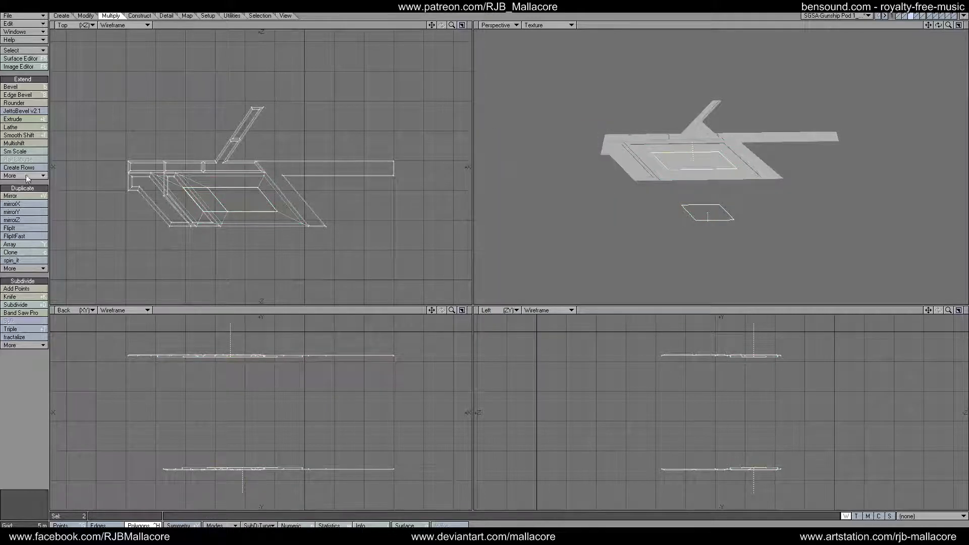
Step: Sink the inner faces with a 0 m inset and -500 mm multishift, and clear the selection
left_click(33, 145)
key("n")
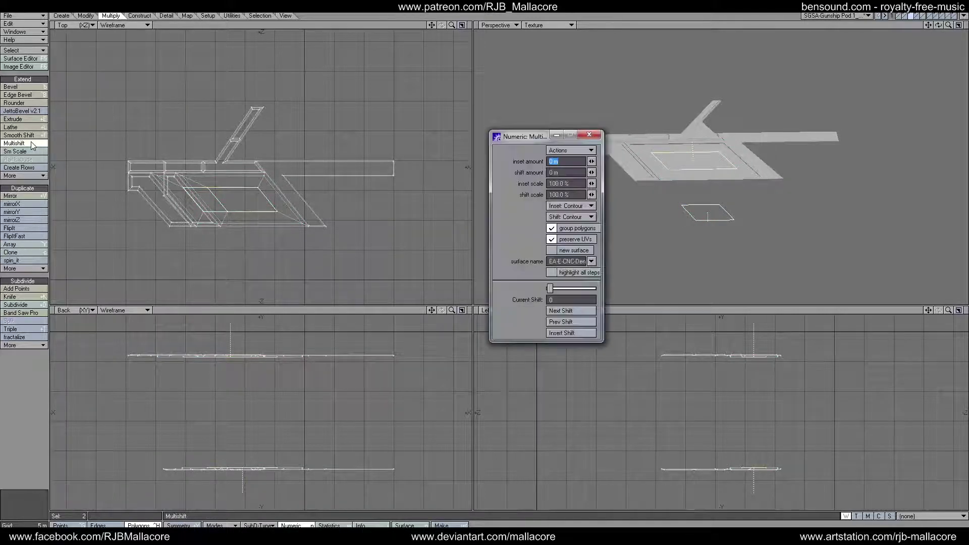
key("Tab")
type("-500mm")
key("Tab")
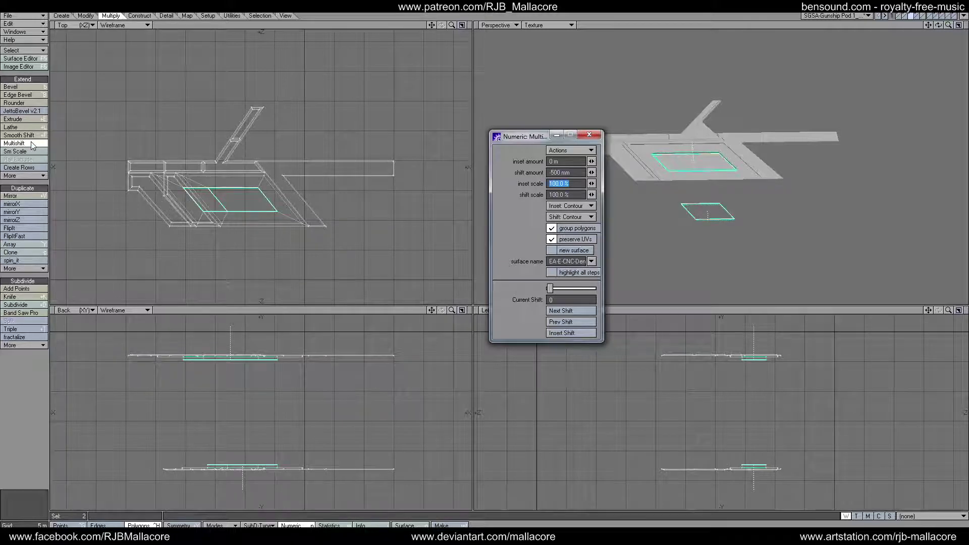
left_click(589, 134)
key("space")
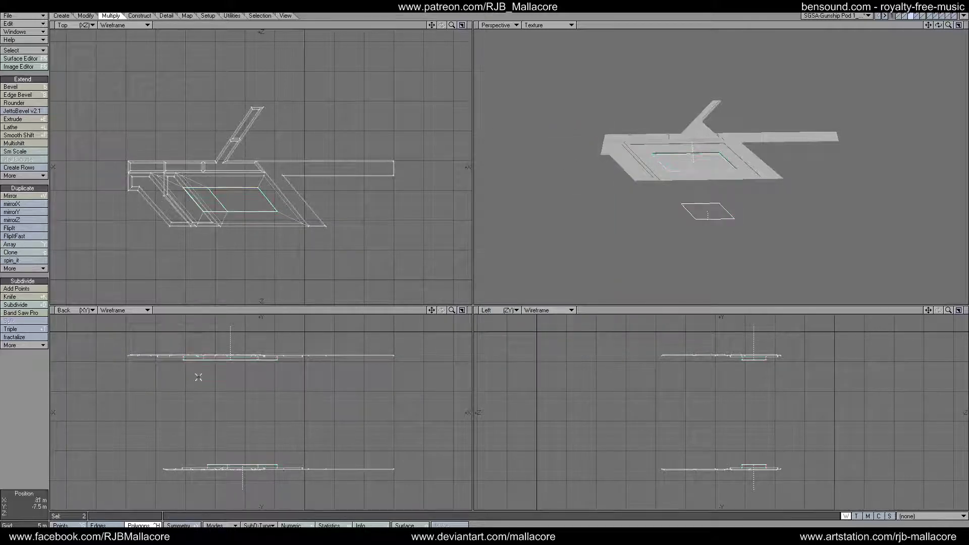
left_click(26, 407)
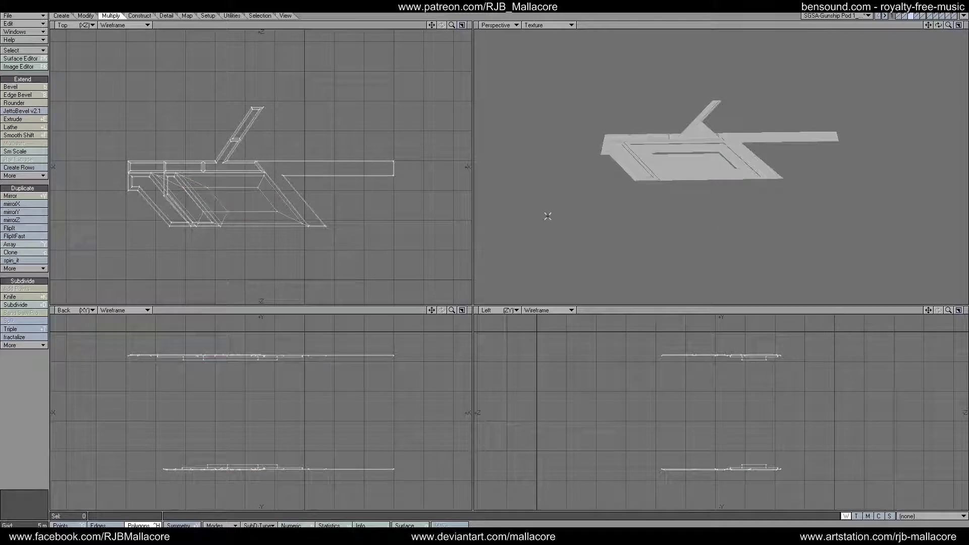
Step: Select the four border faces surrounding the deeper central recess on both the upper and lower panels
left_click(646, 151)
left_click(649, 156, "shift")
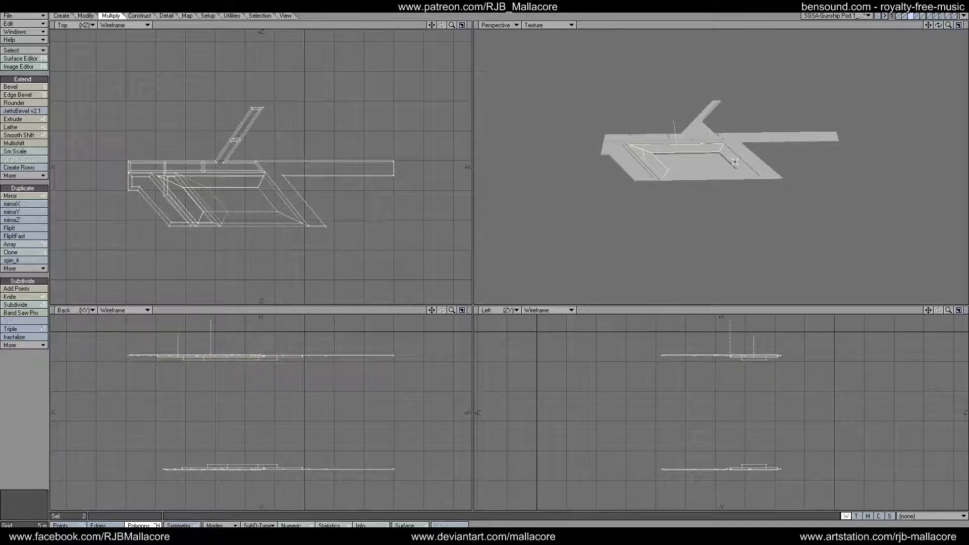
left_click(734, 163, "shift")
left_click(727, 171, "shift")
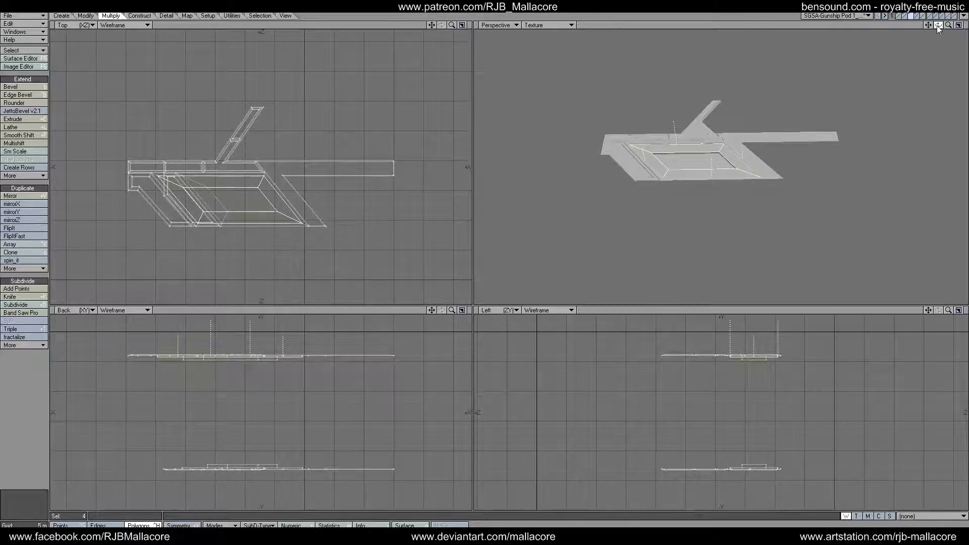
left_click_drag(938, 26, 831, 106)
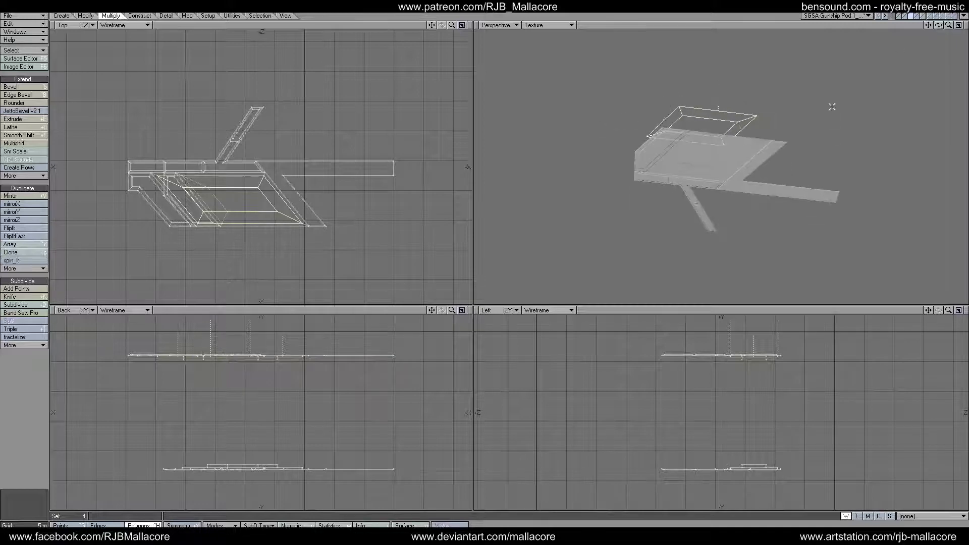
left_click(703, 142)
left_click(676, 155)
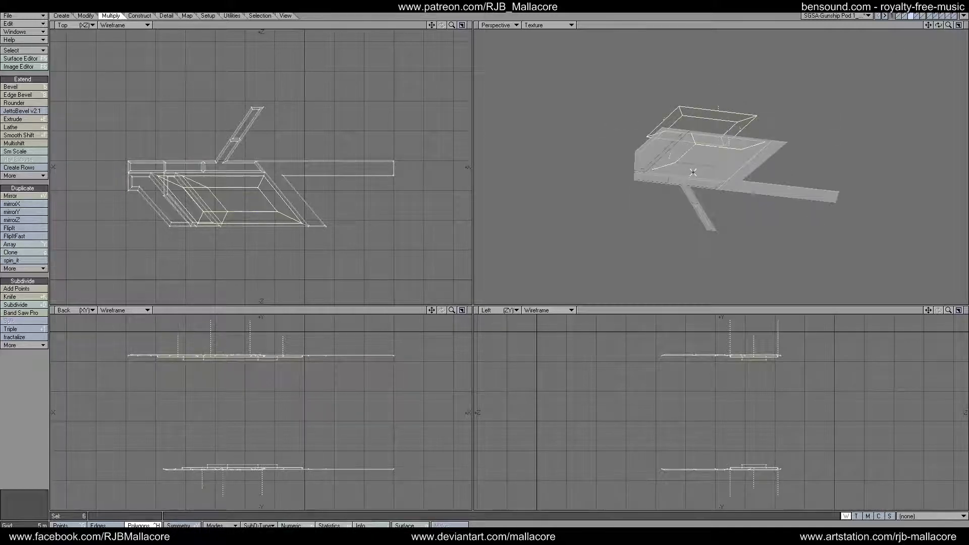
left_click(693, 172)
left_click(737, 161)
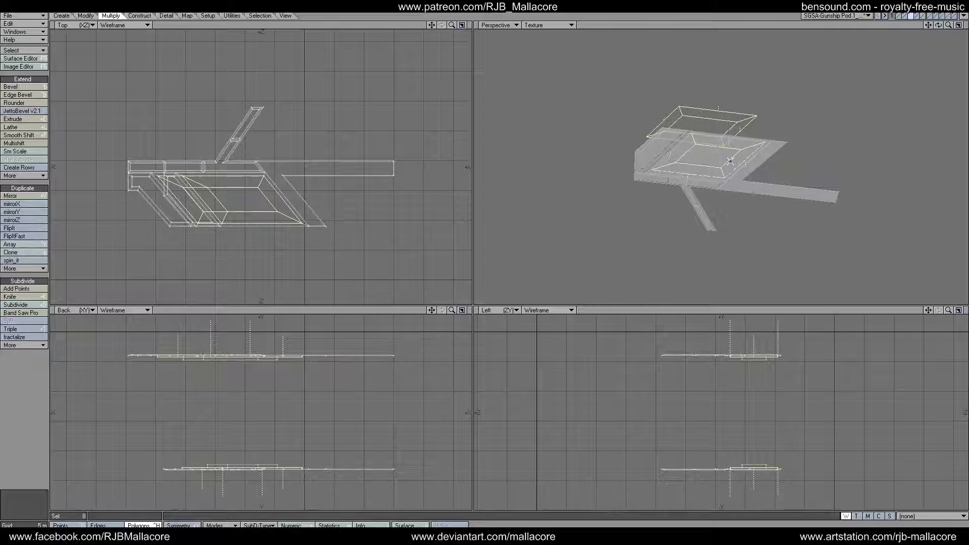
Step: Bevel the selected border faces with a 100 mm shift and 100 mm inset, and clear the selection
left_click(24, 87)
key("n")
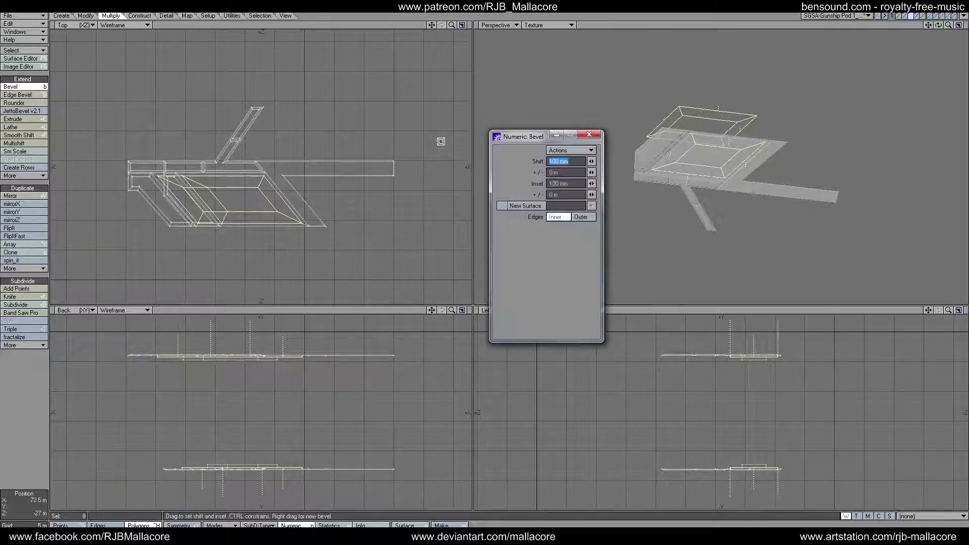
left_click(596, 134)
key("space")
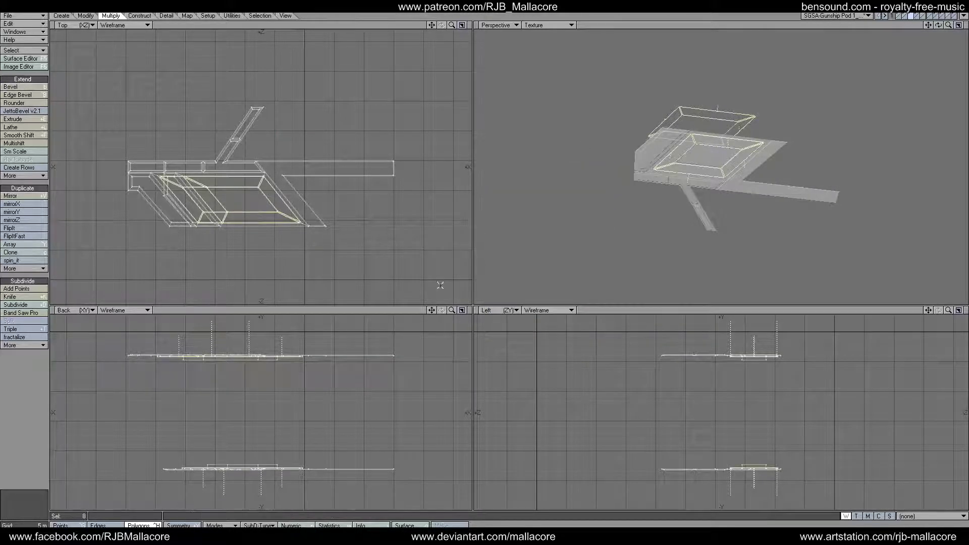
left_click(29, 430)
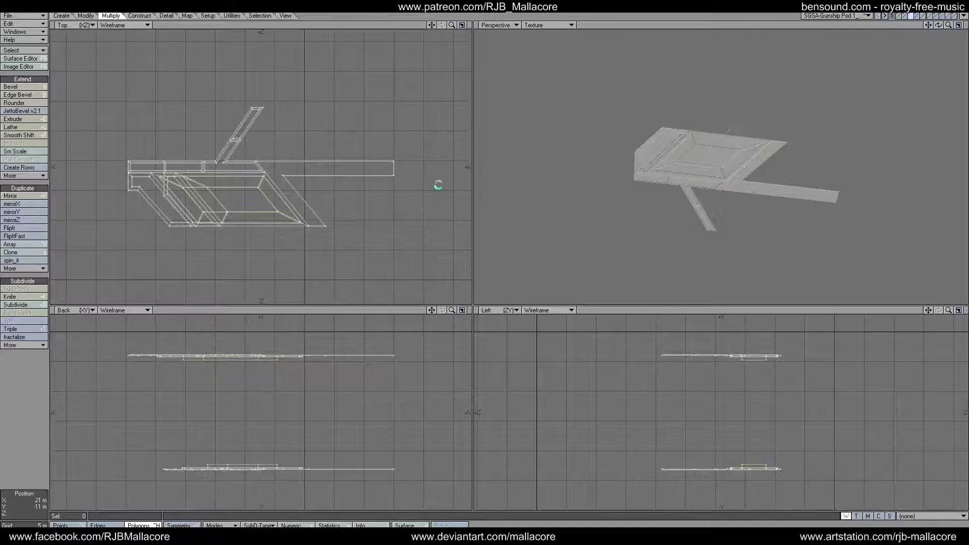
Step: Move the detailed panels back into the main pod layer and merge points using the automatic range
left_click(915, 15)
left_click(909, 16)
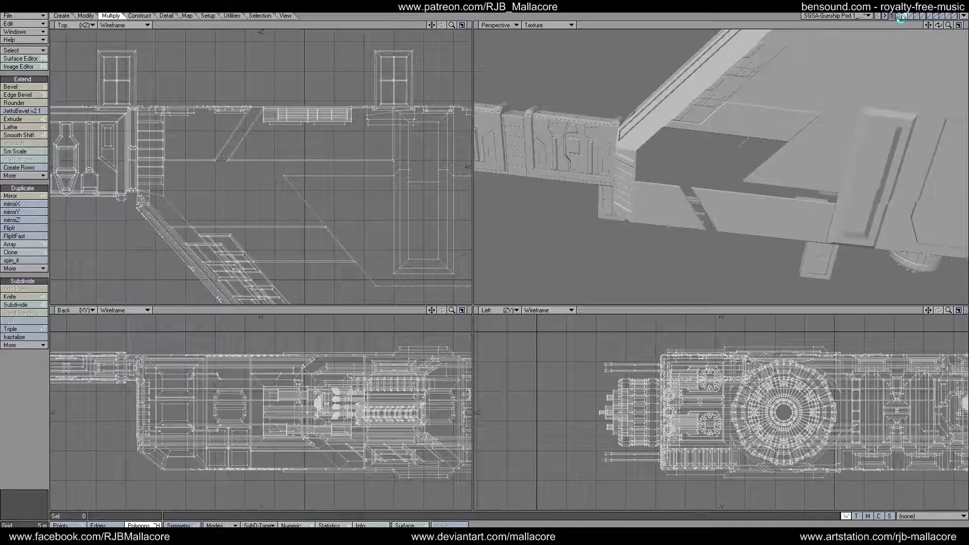
left_click(902, 17)
left_click_drag(938, 25, 883, 56)
left_click_drag(895, 301, 706, 298)
key("m")
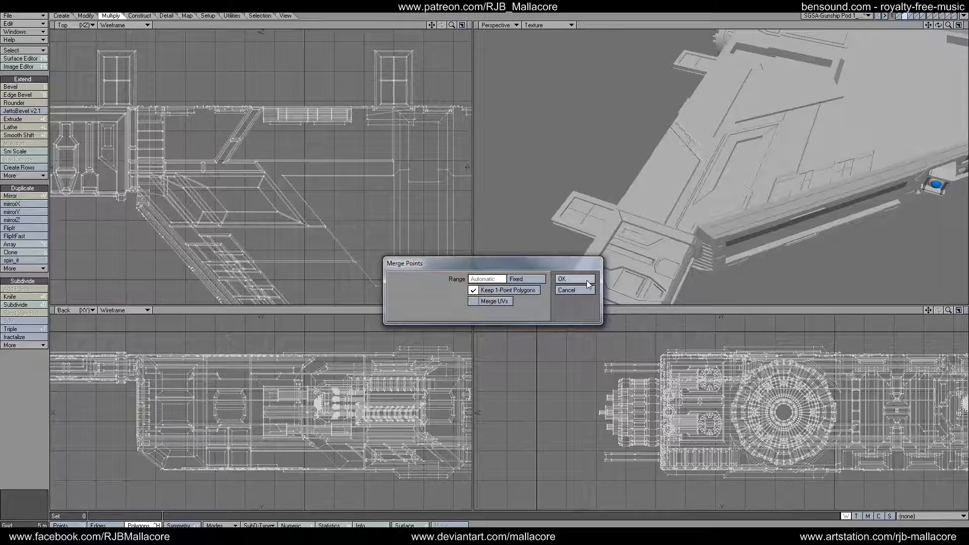
left_click(580, 280)
left_click(479, 279)
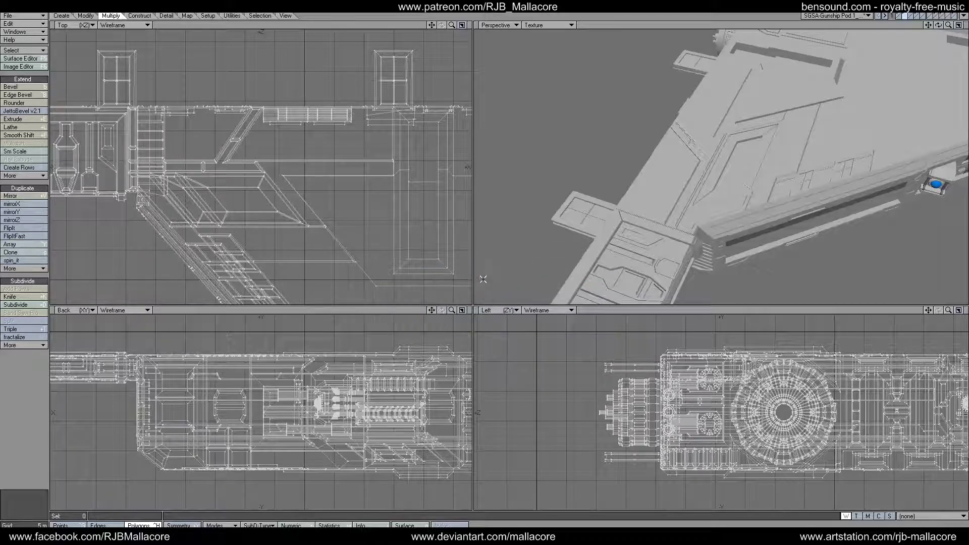
Step: Examine the pod's upper surface, side edge and underside, including the area around the blue light housing
key("plus")
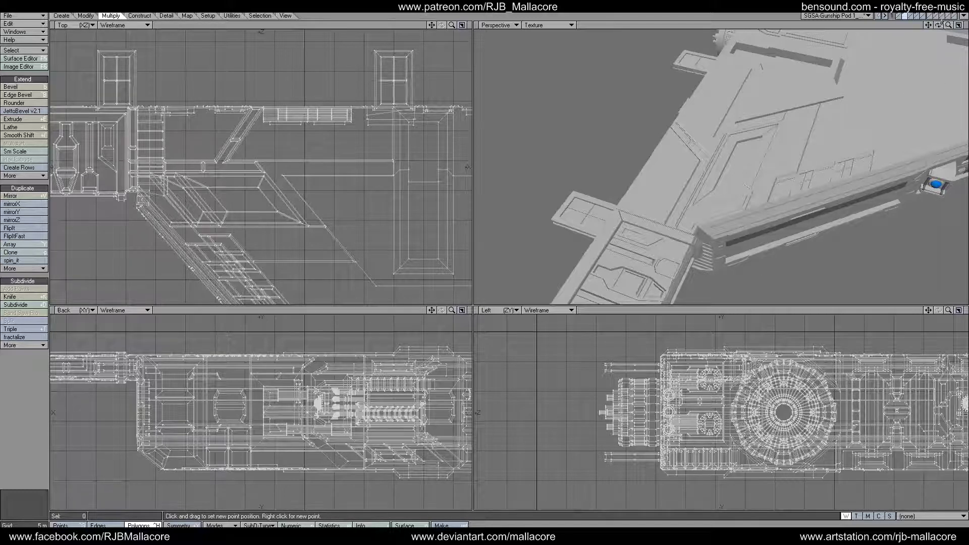
key("s")
left_click_drag(948, 27, 929, 27)
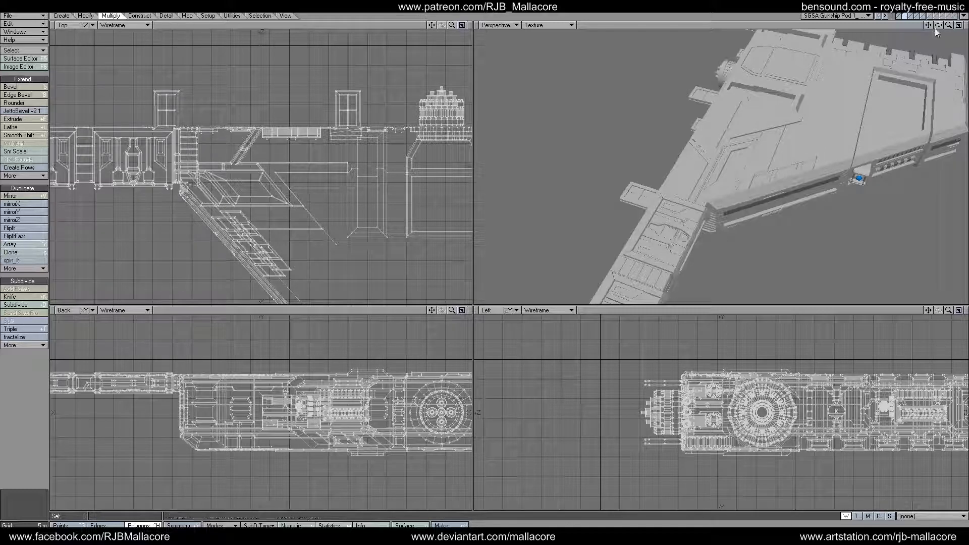
left_click_drag(941, 28, 860, 19)
key("plus")
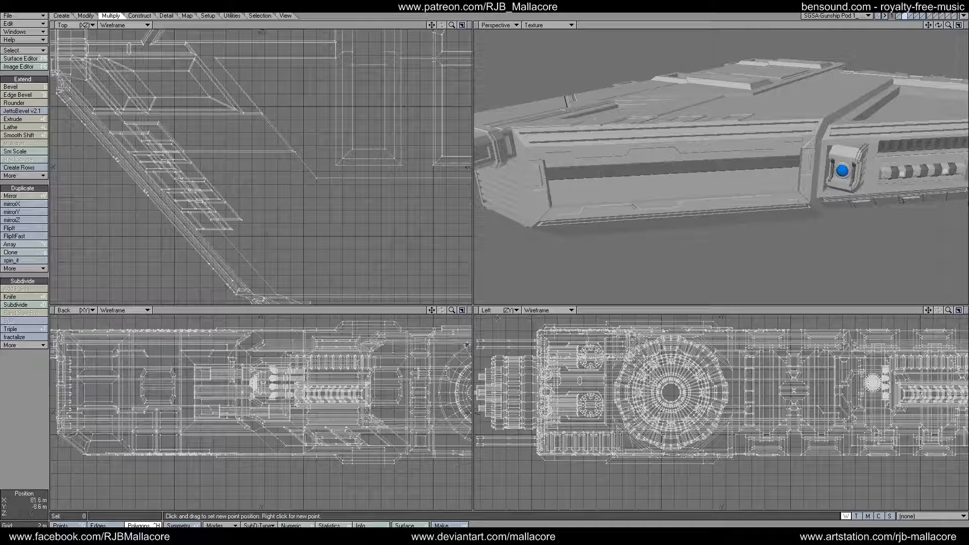
left_click(144, 524)
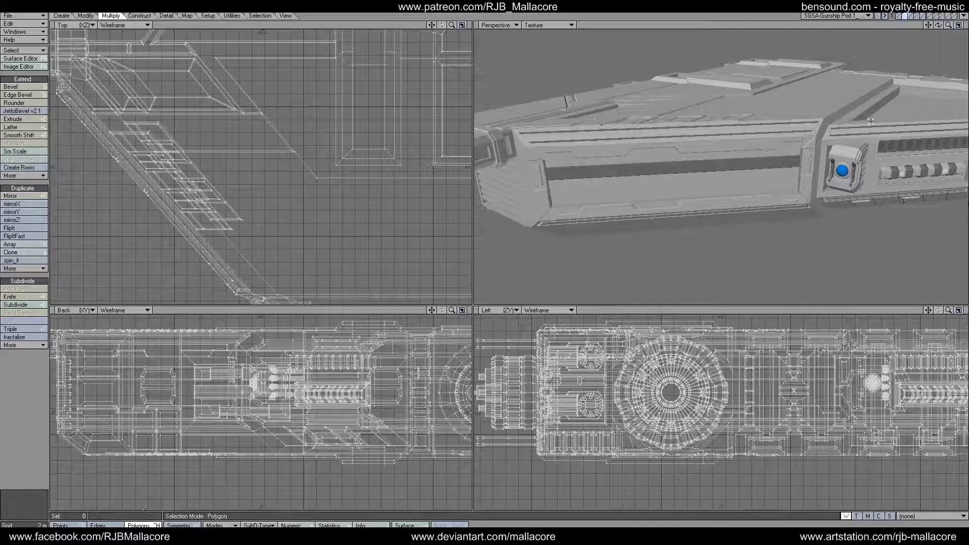
left_click(848, 151)
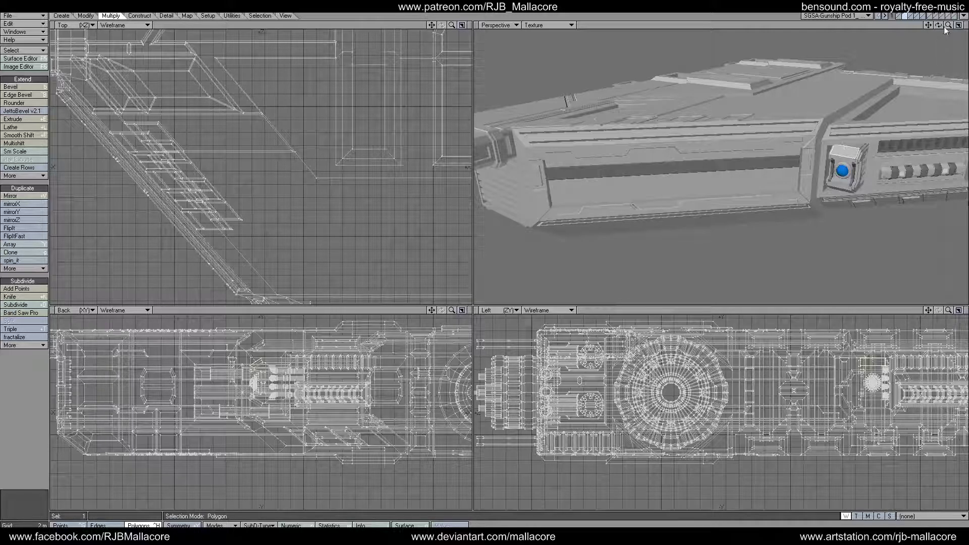
left_click_drag(938, 24, 935, 11)
left_click(831, 96, "shift")
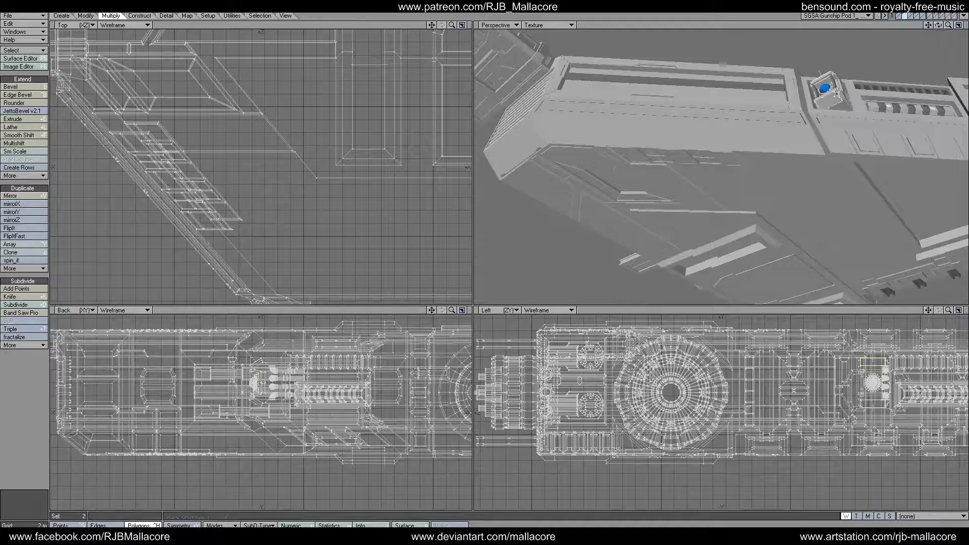
key("slash")
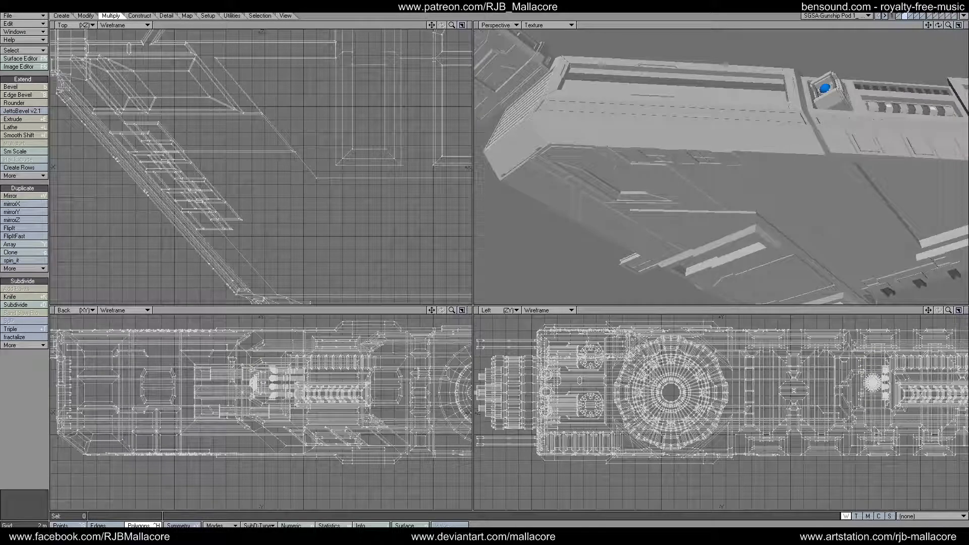
Step: Inset the two sloped housing faces above and below the blue light by 500 mm with Multishift
mouse_move(948, 26)
left_mouse_down()
mouse_move(957, 26)
mouse_move(938, 31)
left_mouse_up()
left_click(881, 111)
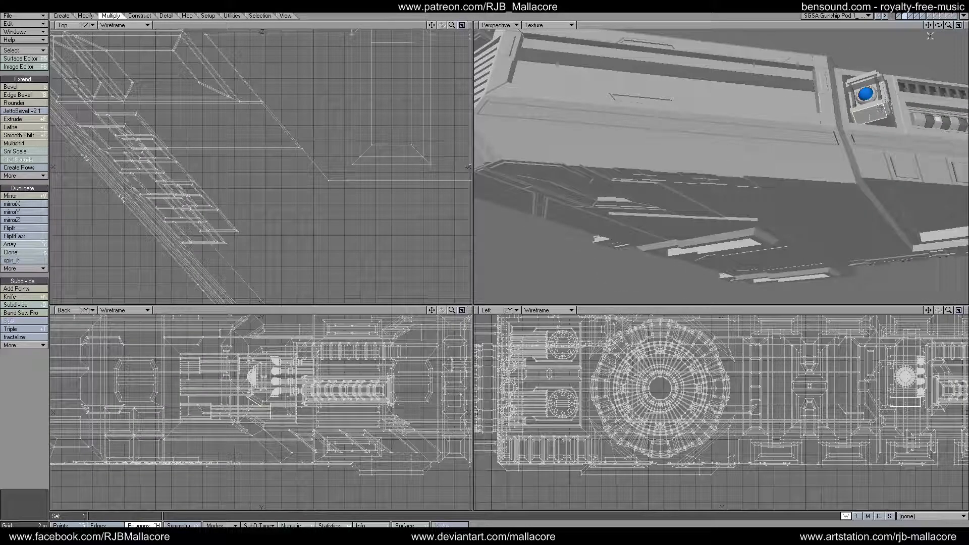
left_click_drag(879, 107, 904, 115, "alt")
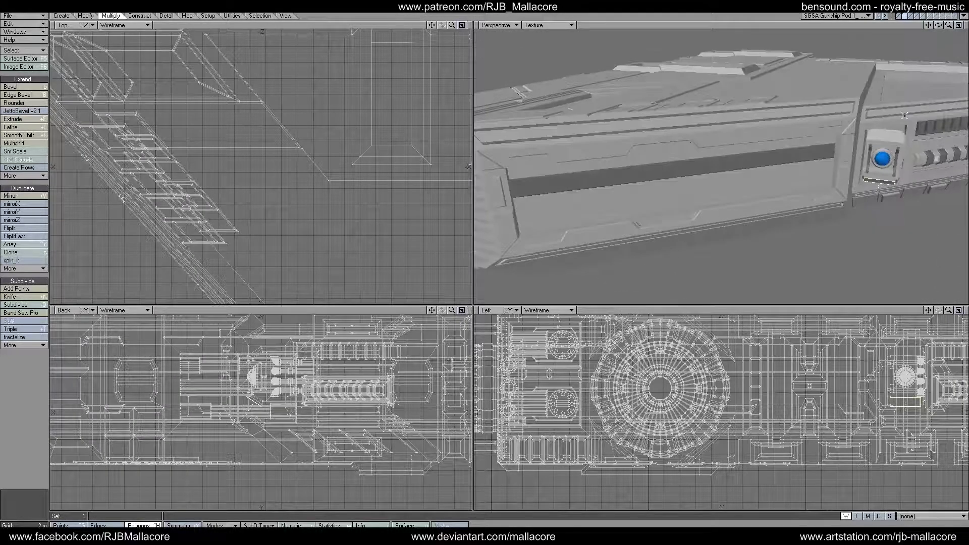
left_click(886, 134)
left_click(15, 145)
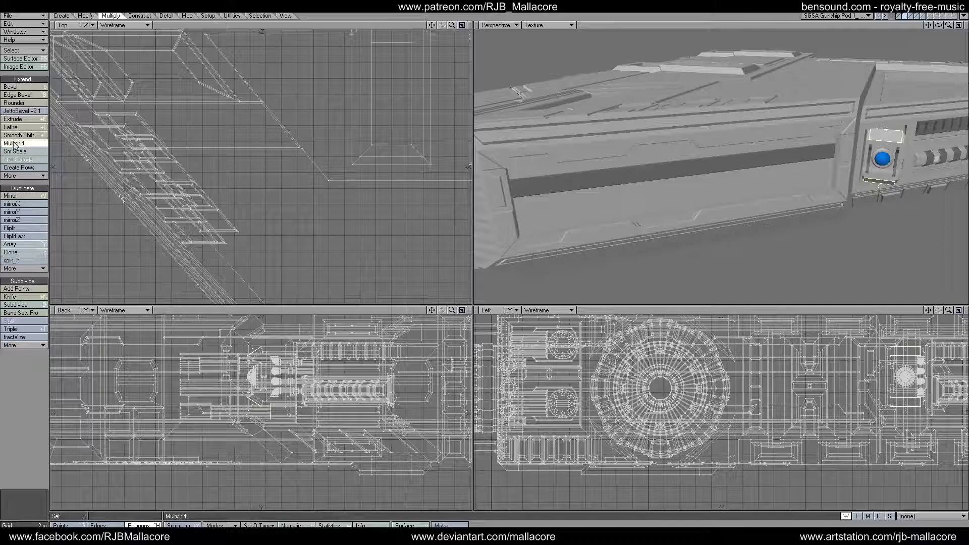
type("n200mm")
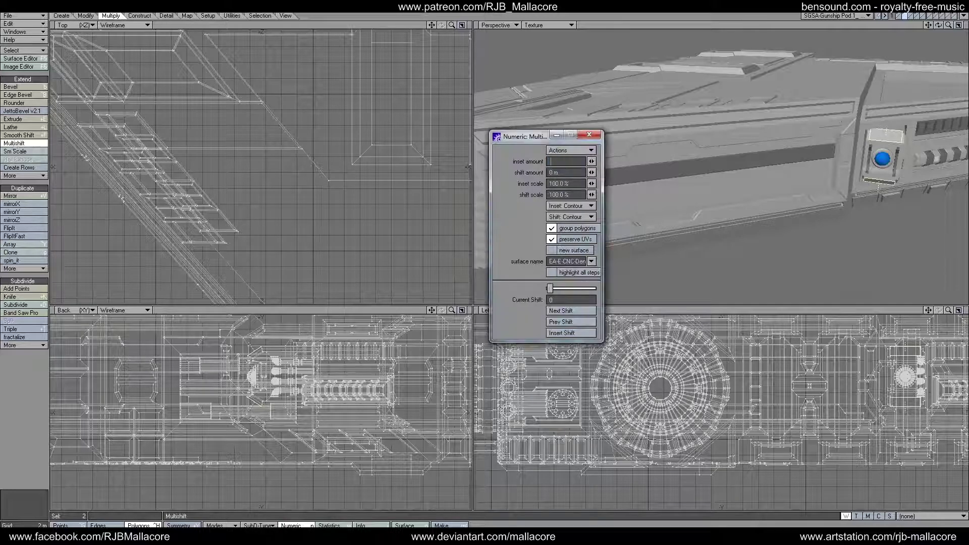
key("Tab")
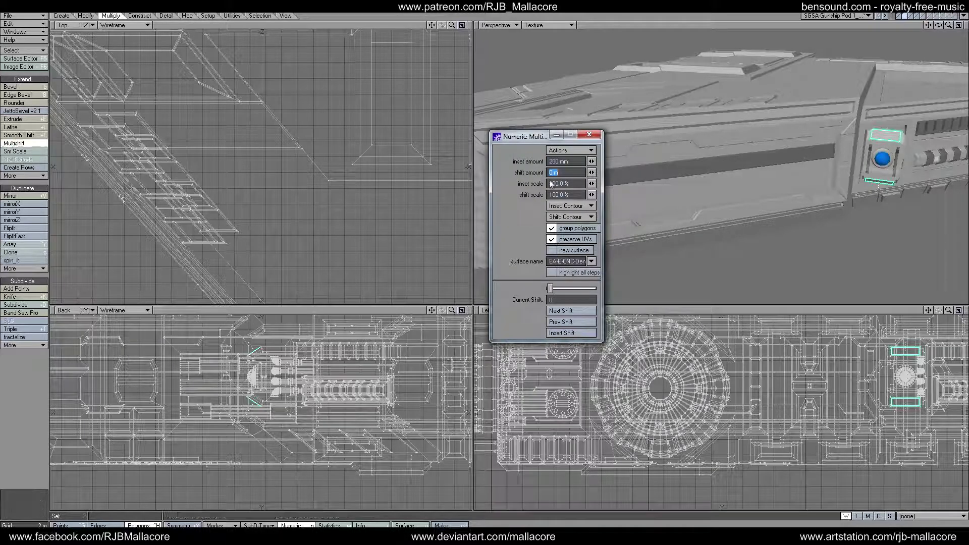
left_click(575, 162)
type("5")
key("Tab")
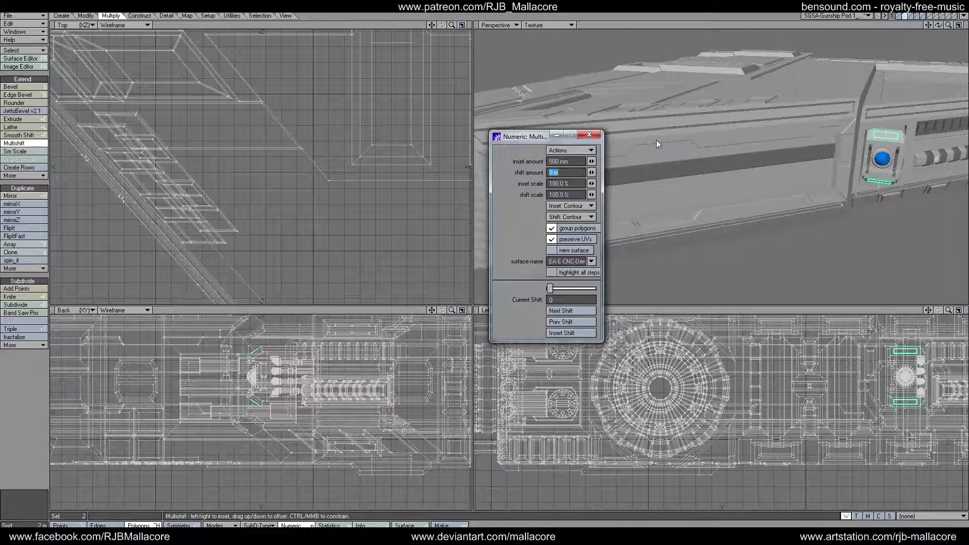
left_click(598, 138)
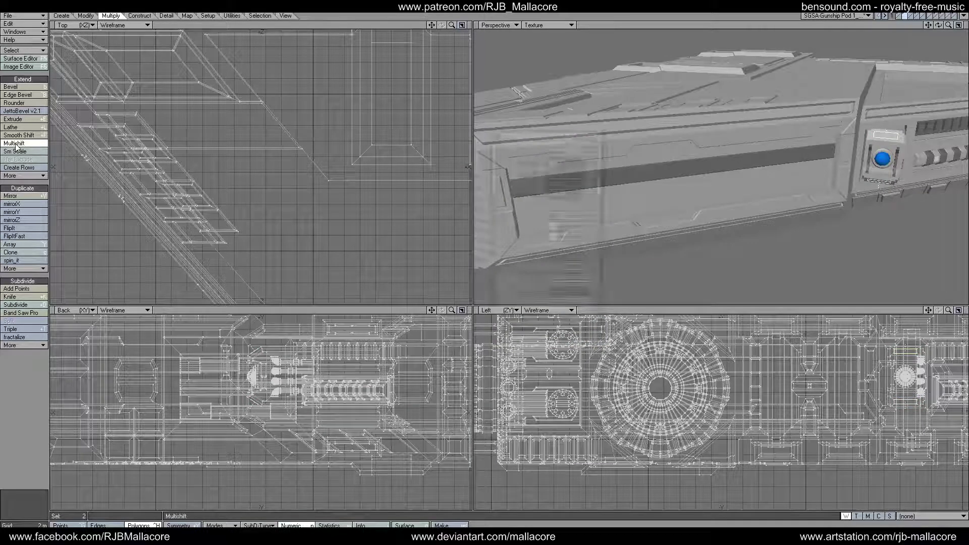
Step: Recess the inset light housing faces with a Multishift shift of -200 mm, and clear the selection
type("n-200mm")
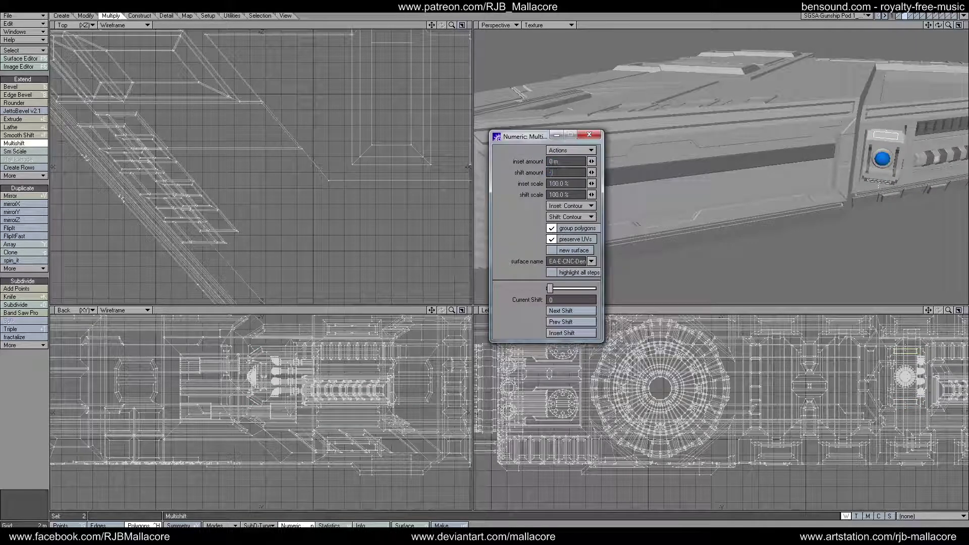
key("Tab")
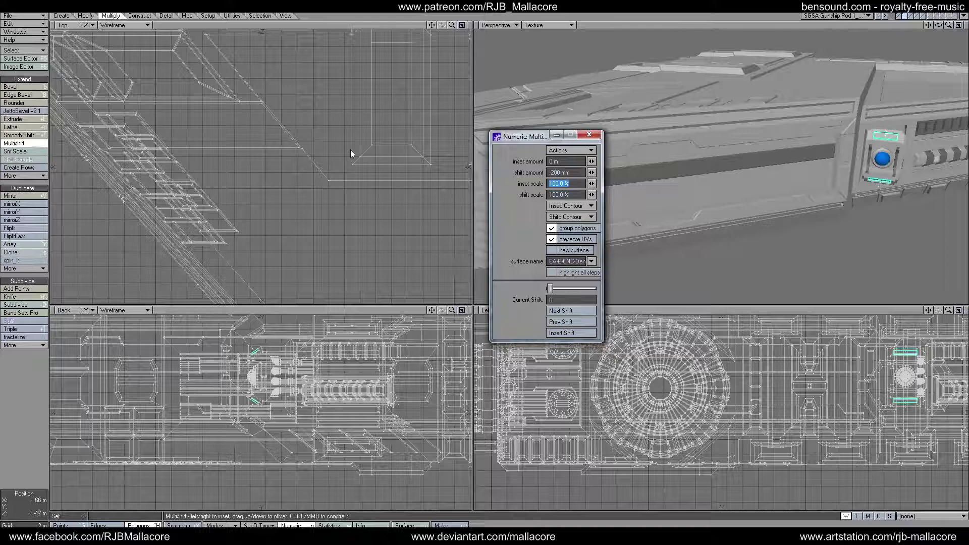
left_click(588, 134)
key("space")
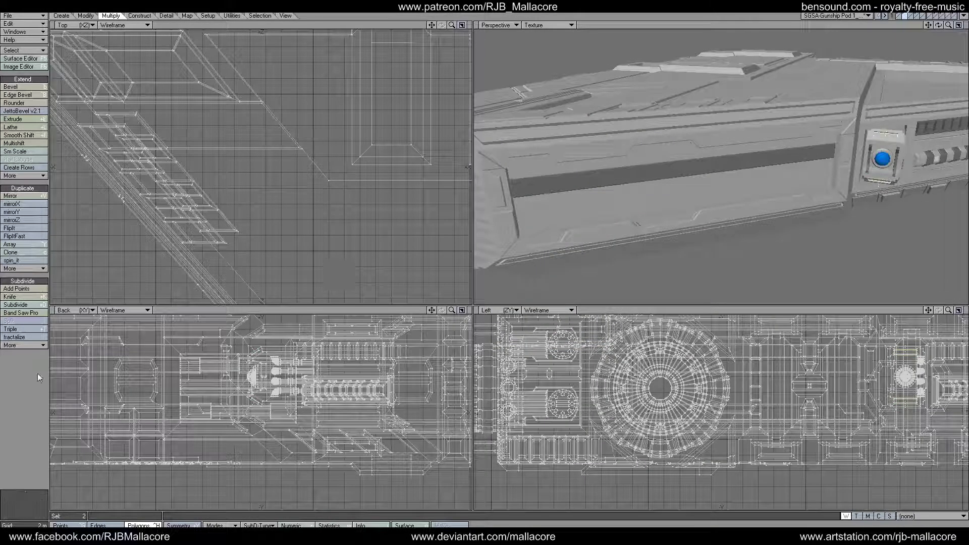
left_click(7, 375)
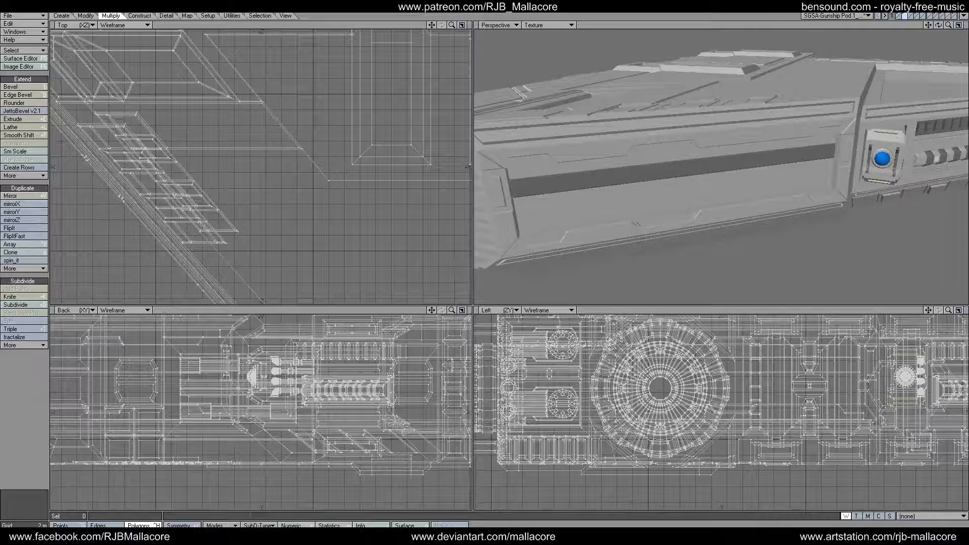
Step: Move the plain upper and lower hull faces beside the pod's connecting arm onto an empty layer and fit them in view
mouse_move(937, 24)
left_mouse_down()
mouse_move(947, 25)
mouse_move(923, 25)
left_mouse_up()
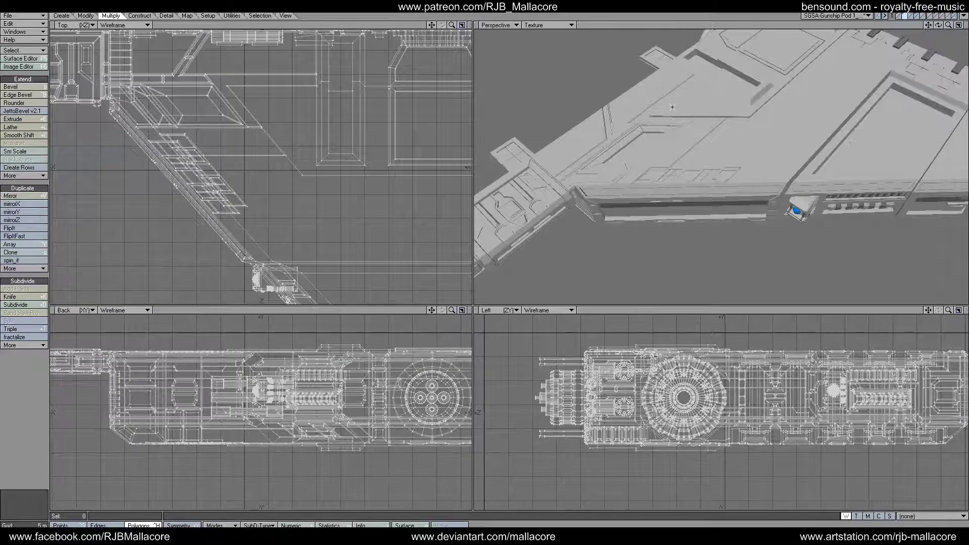
left_click(578, 131)
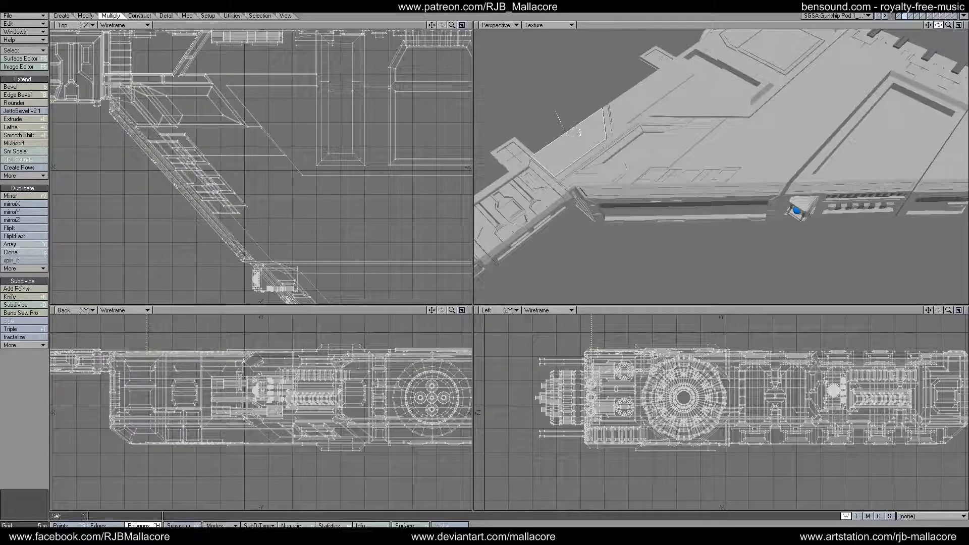
left_click_drag(938, 25, 945, 30)
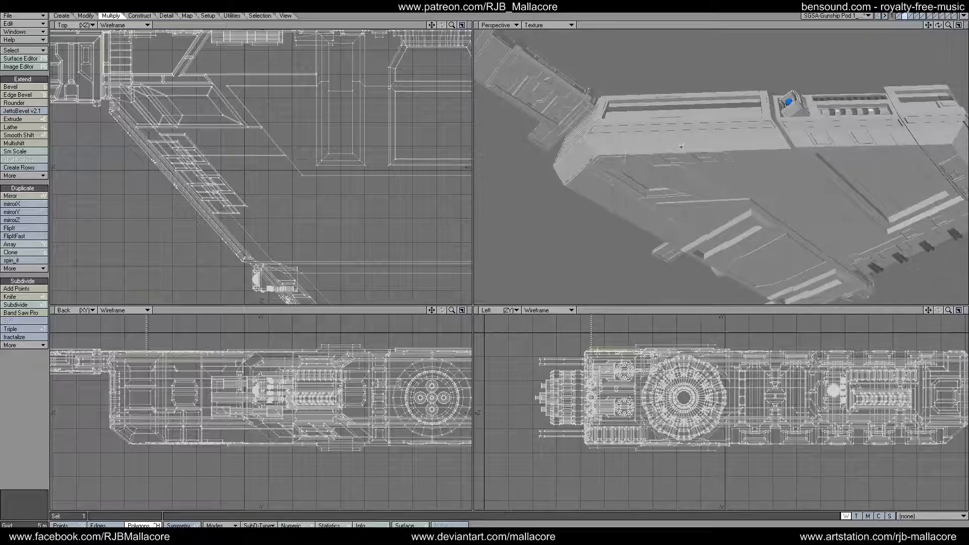
left_click(597, 181)
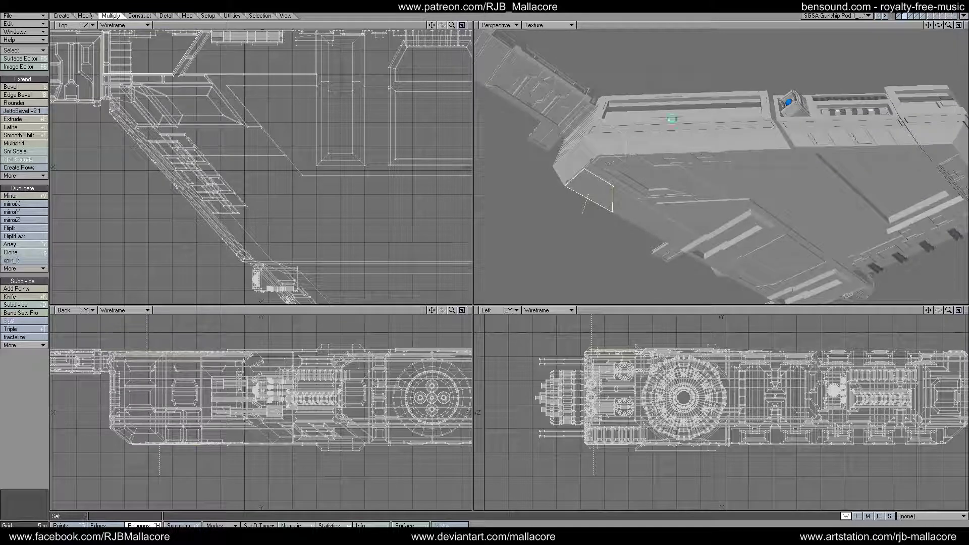
key("ctrl+x")
left_click(910, 16)
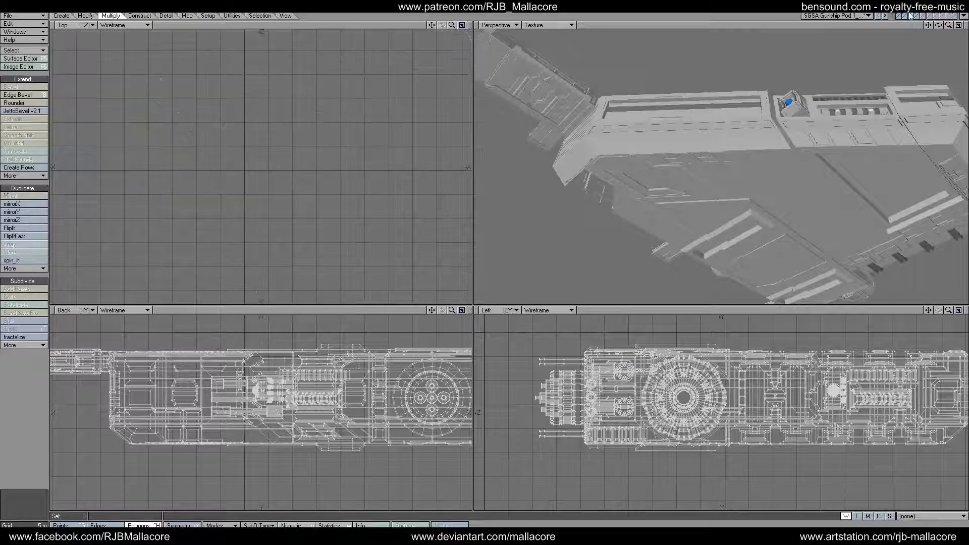
key("a")
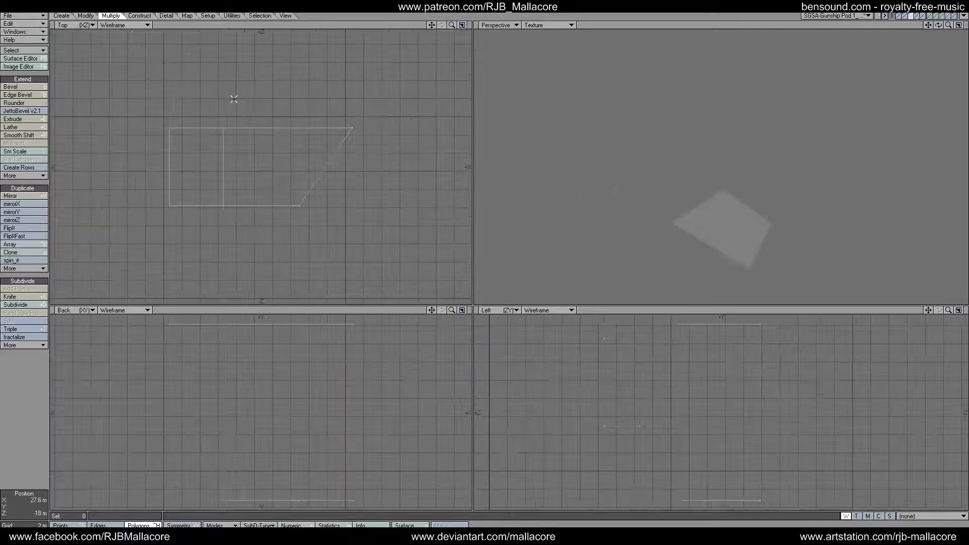
Step: Slice the separated hull faces with three parallel Knife cuts across their width in the top view
left_click(10, 296)
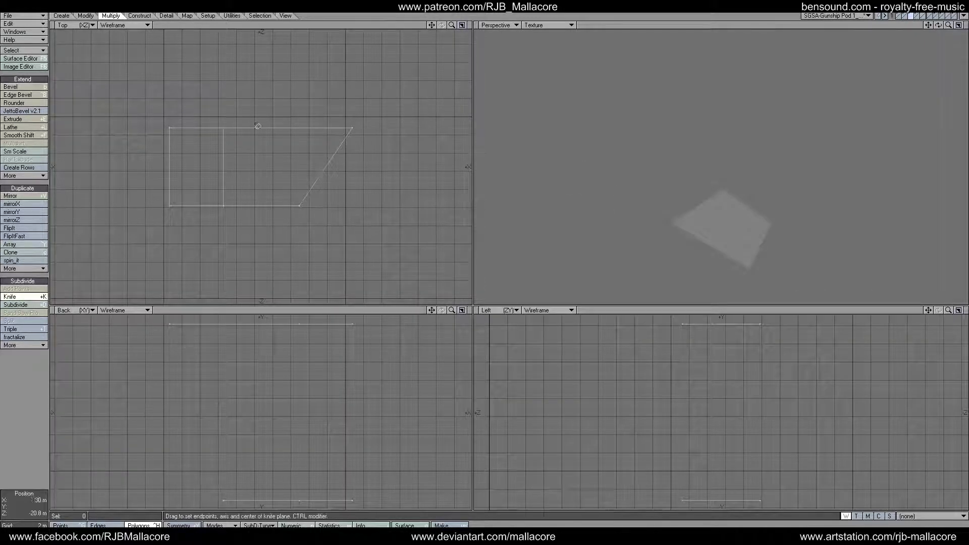
left_click_drag(202, 123, 203, 219)
key("space")
left_click(10, 298)
left_click_drag(255, 120, 258, 223)
key("space")
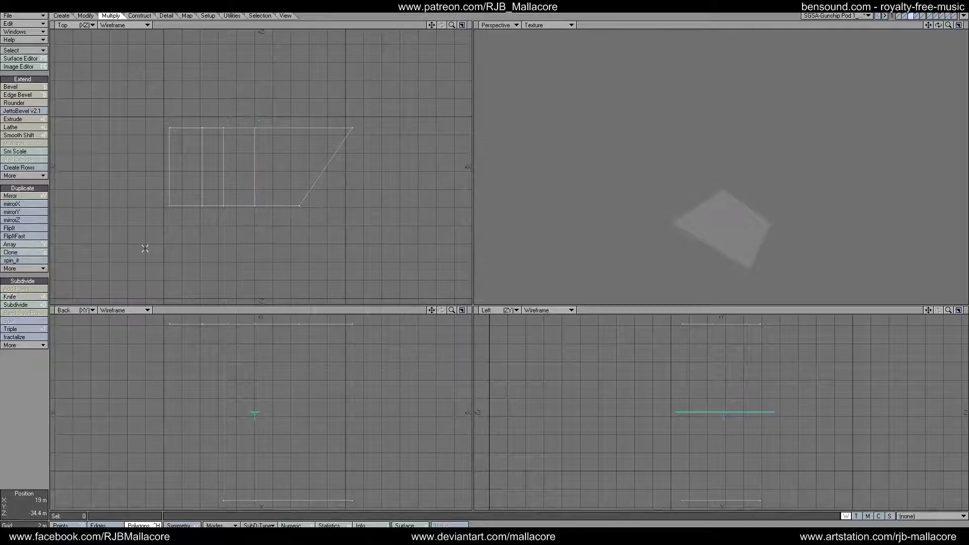
left_click(24, 296)
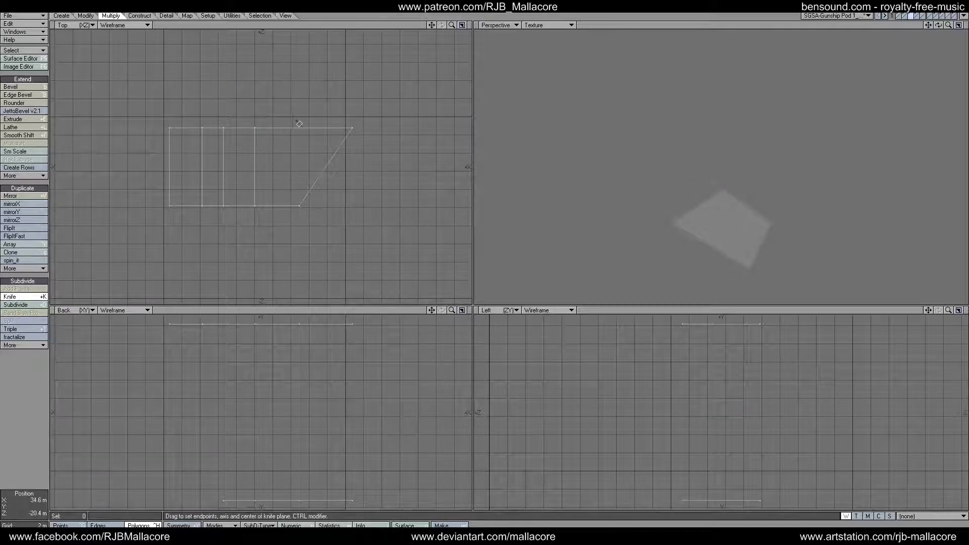
left_click_drag(290, 123, 294, 217)
left_click_drag(293, 124, 293, 125)
key("space")
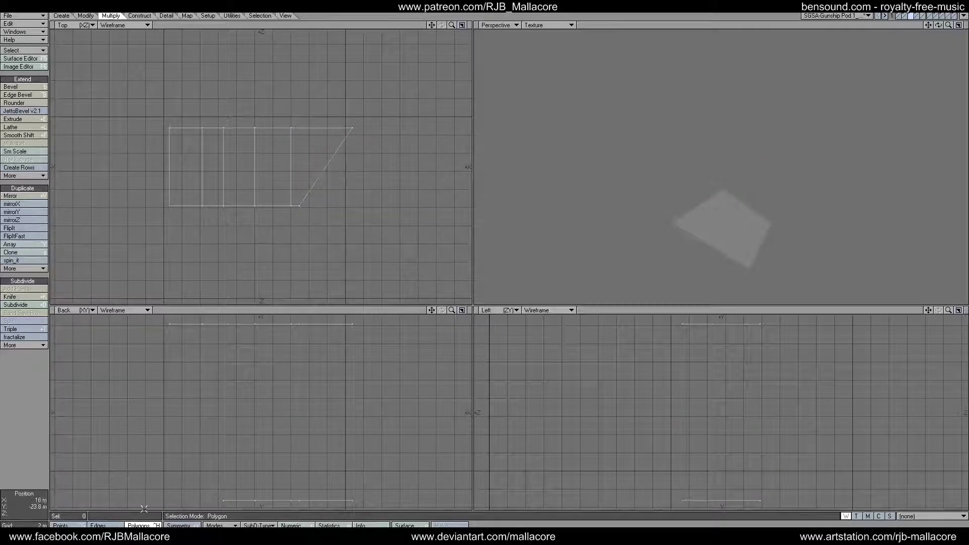
Step: Raise the end strip and the strip beside the angled end with a 300 mm inset and 300 mm shift using Multishift
left_click(184, 194)
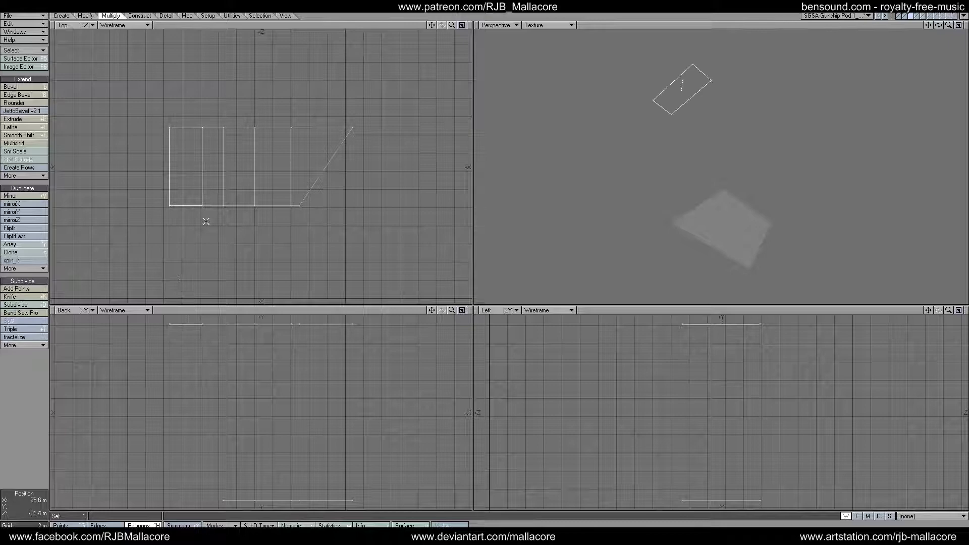
left_click(275, 199)
left_click(140, 15)
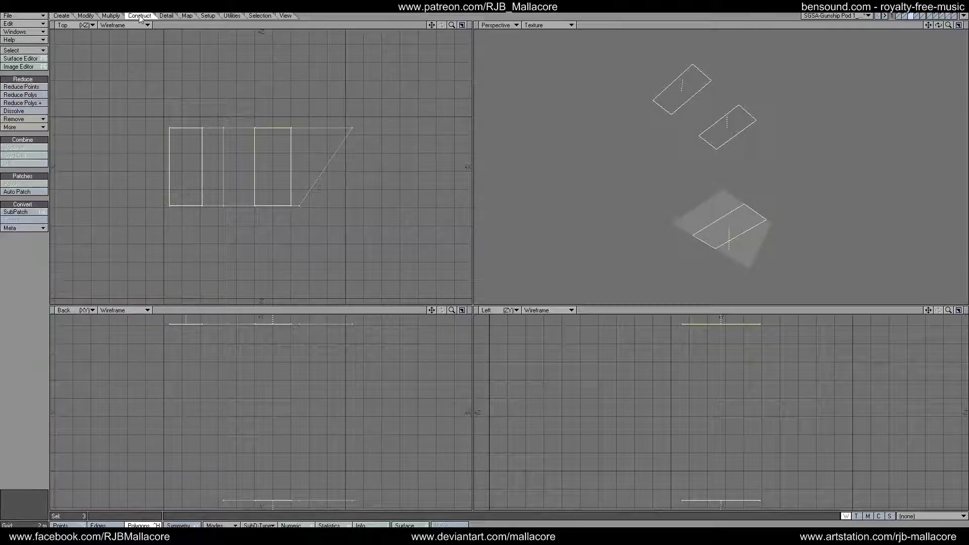
left_click(110, 15)
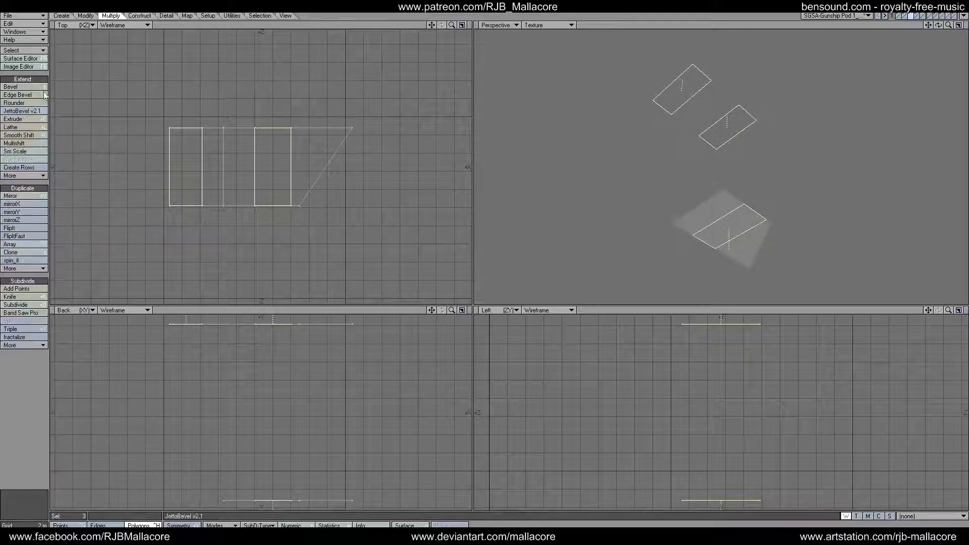
key("n")
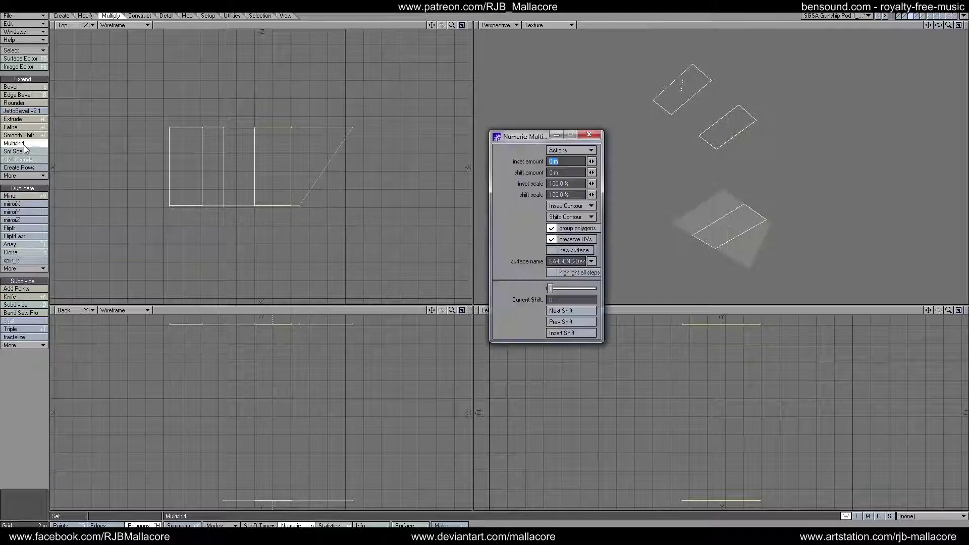
type(".3")
key("Tab")
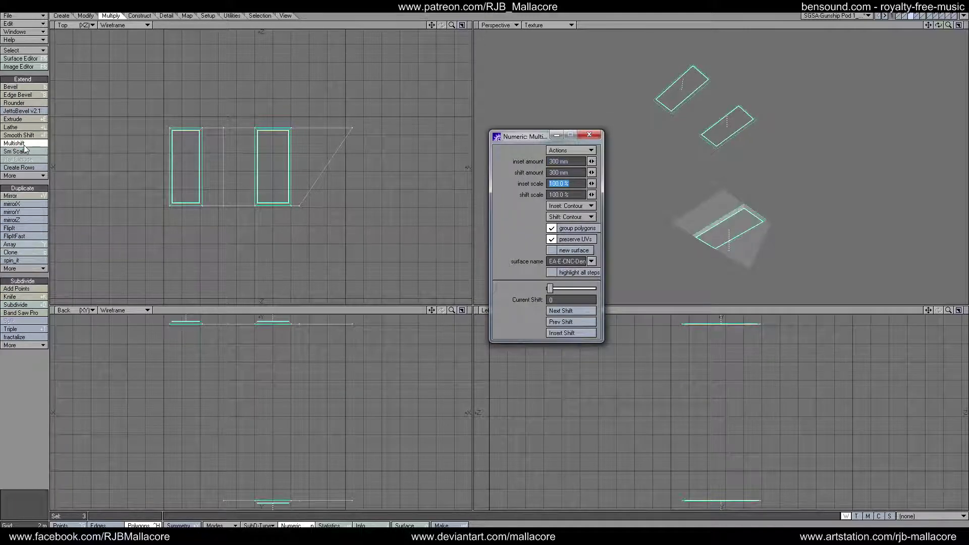
left_click(589, 135)
key("space")
left_click(35, 399)
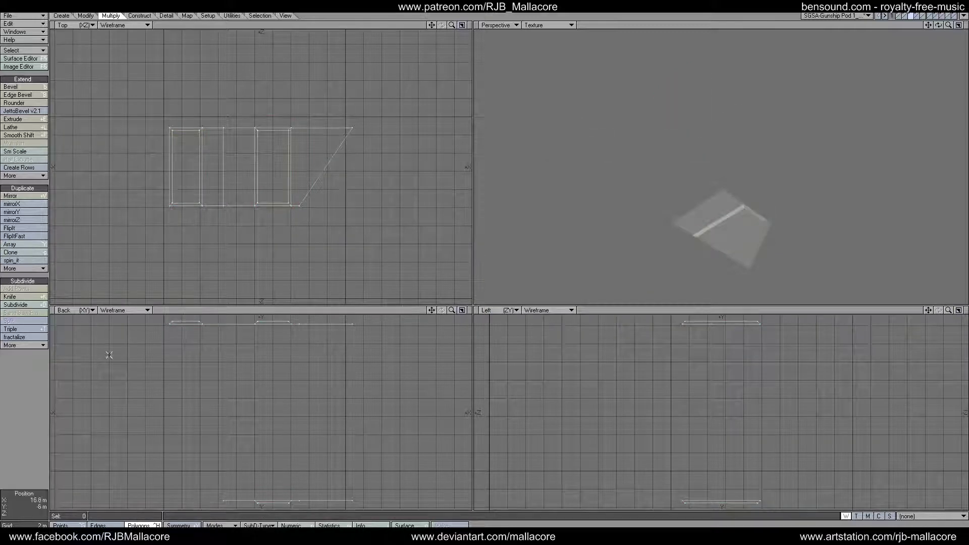
Step: Select the upper and lower angled end faces and split them with a Knife cut perpendicular to the strips
left_click(310, 163)
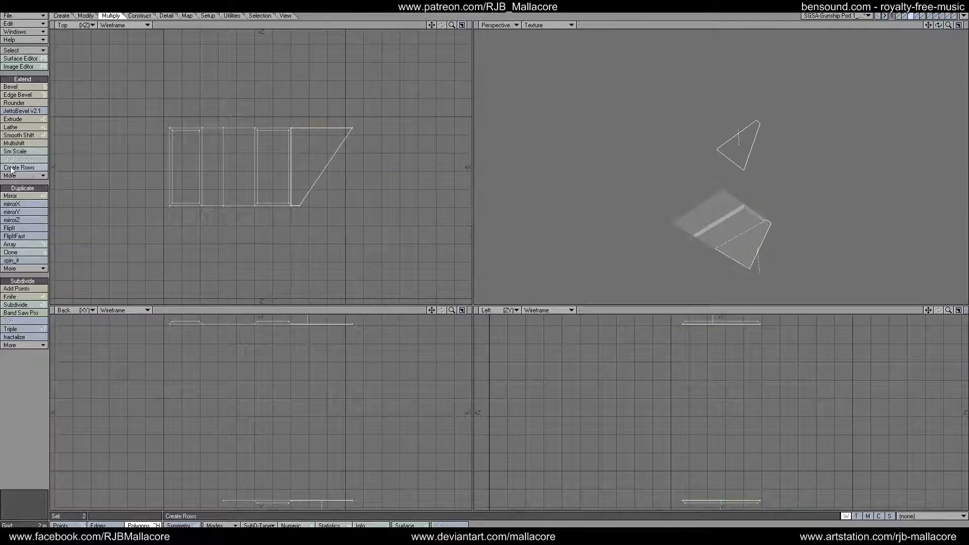
left_click(14, 296)
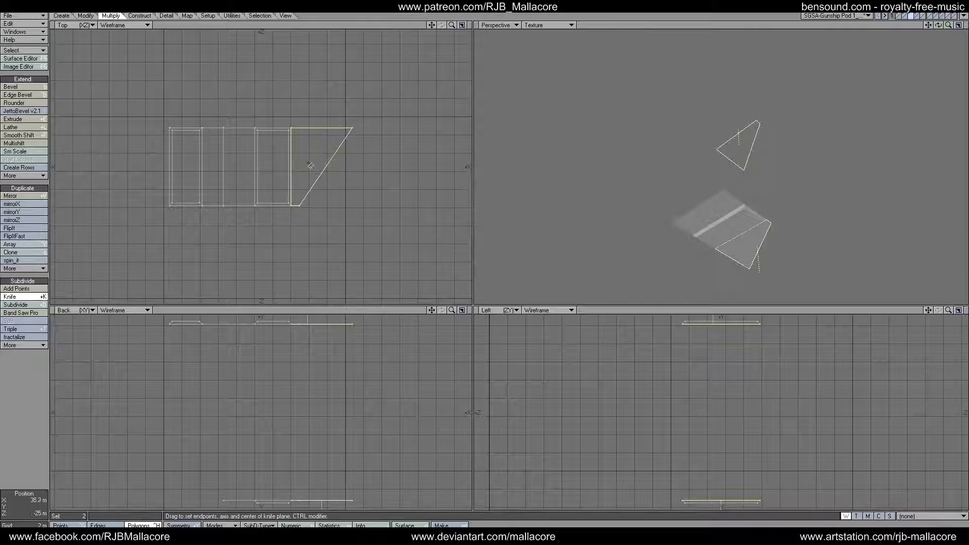
left_click_drag(280, 164, 349, 167)
key("space")
Step: Bevel the four split end faces with a 100 mm shift and 100 mm inset, and clear the selection
key("b")
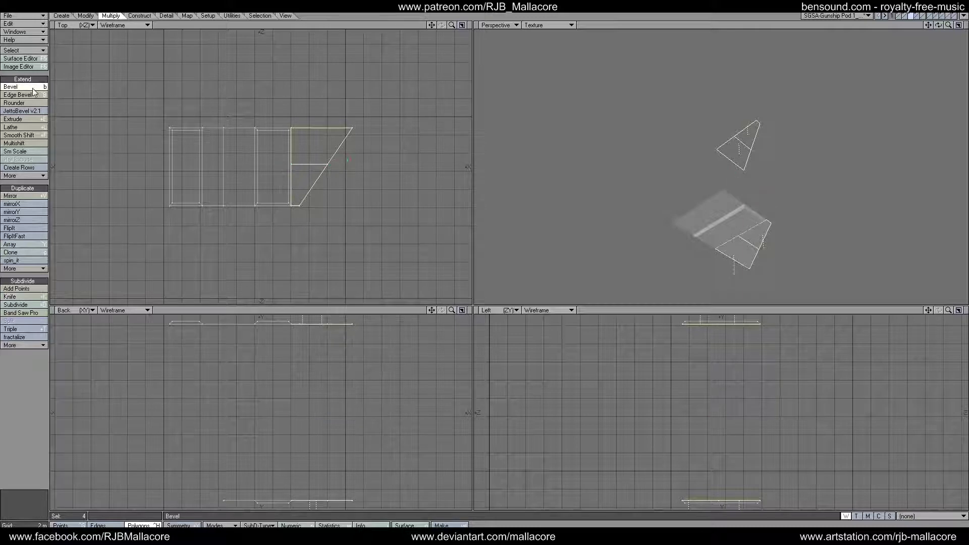
key("n")
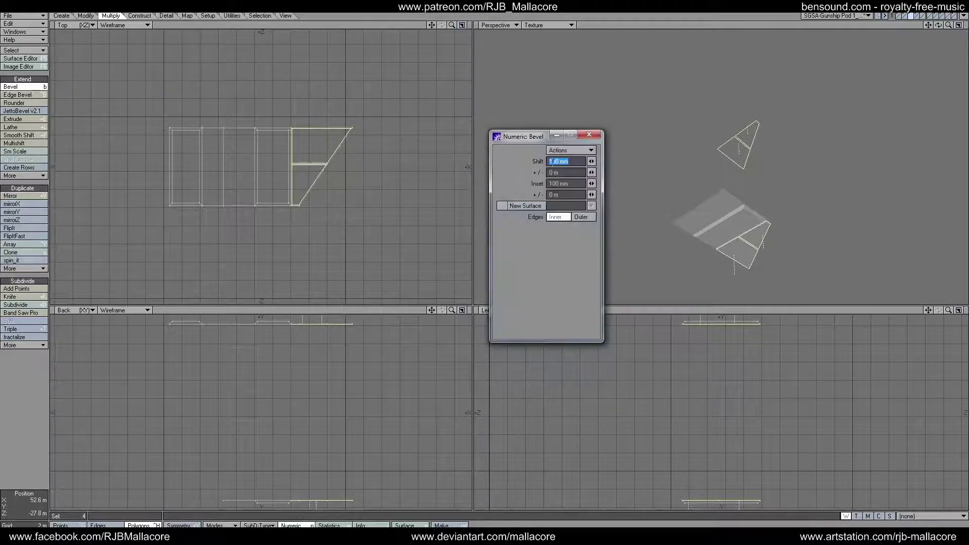
left_click(588, 134)
key("space")
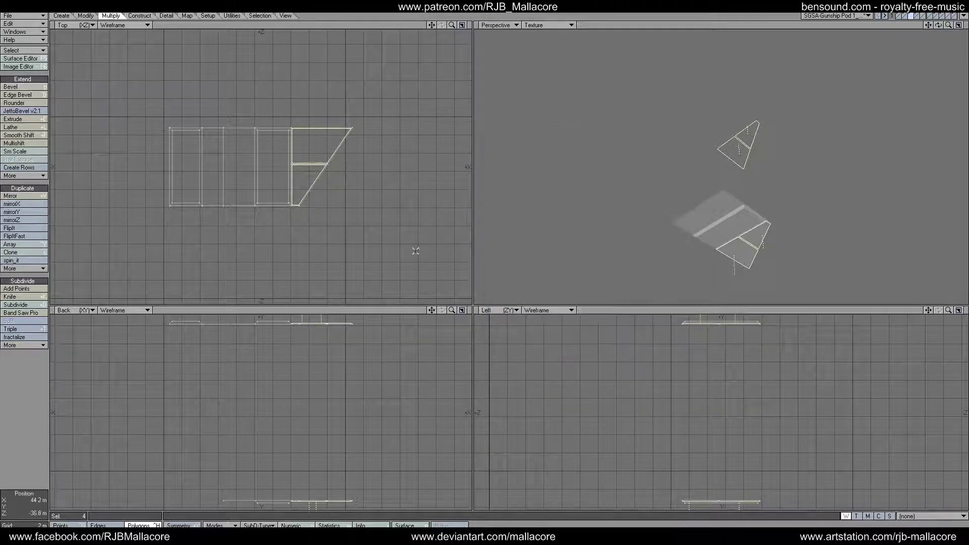
key("Delete")
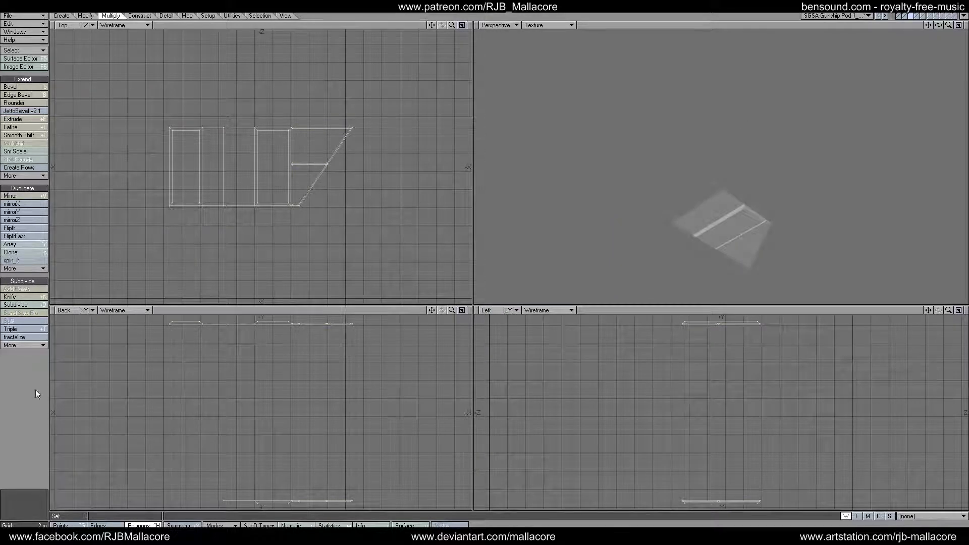
Step: Return the detailed panels to the main pod layer and view them beside the connecting arm
left_click(902, 16)
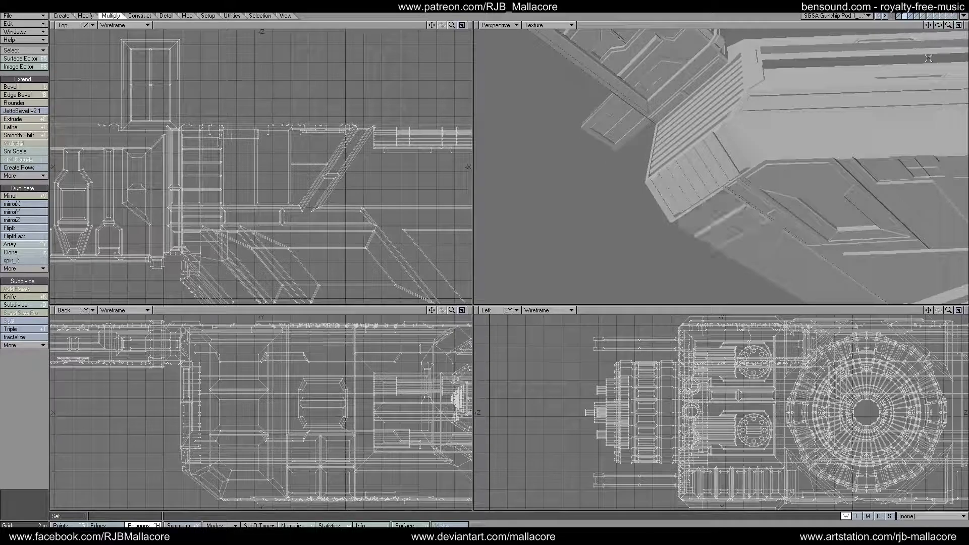
left_click_drag(948, 25, 885, 146)
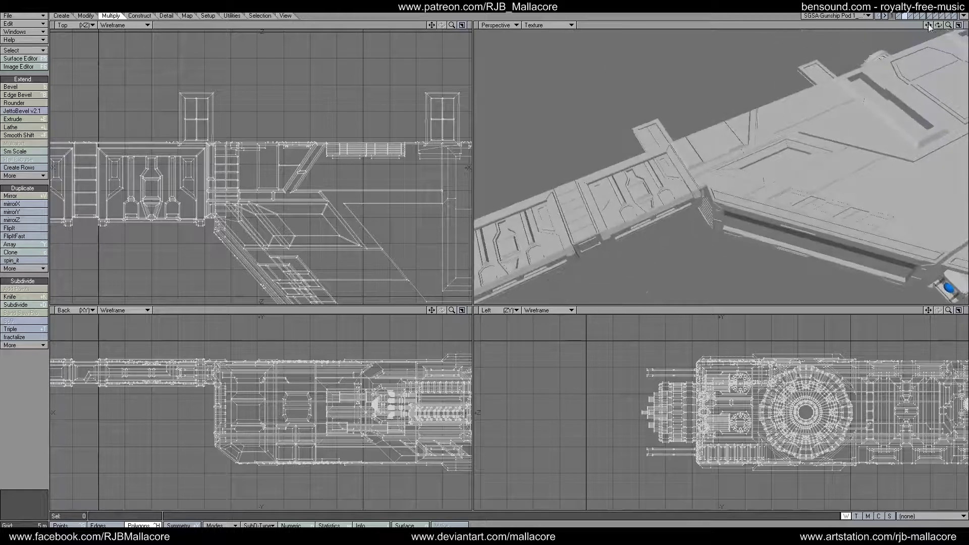
Step: Merge the pod's duplicate points and inspect the pod together with the main ship layer
key("m")
left_click(570, 282)
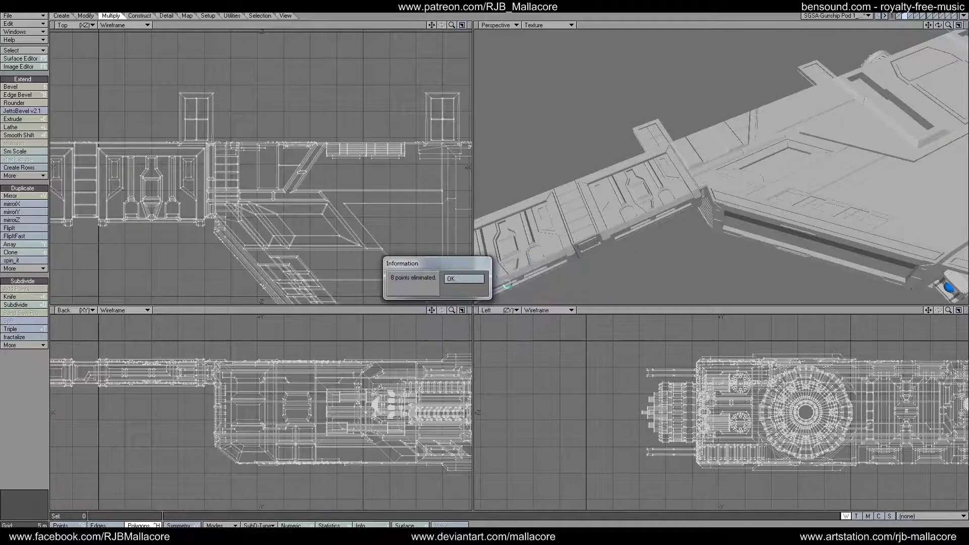
left_click(480, 280)
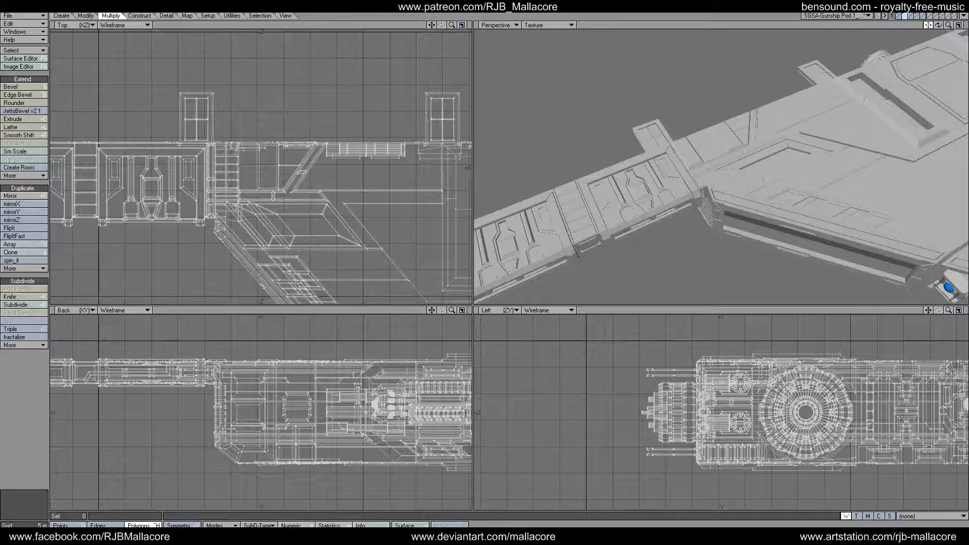
left_click_drag(928, 25, 780, 11)
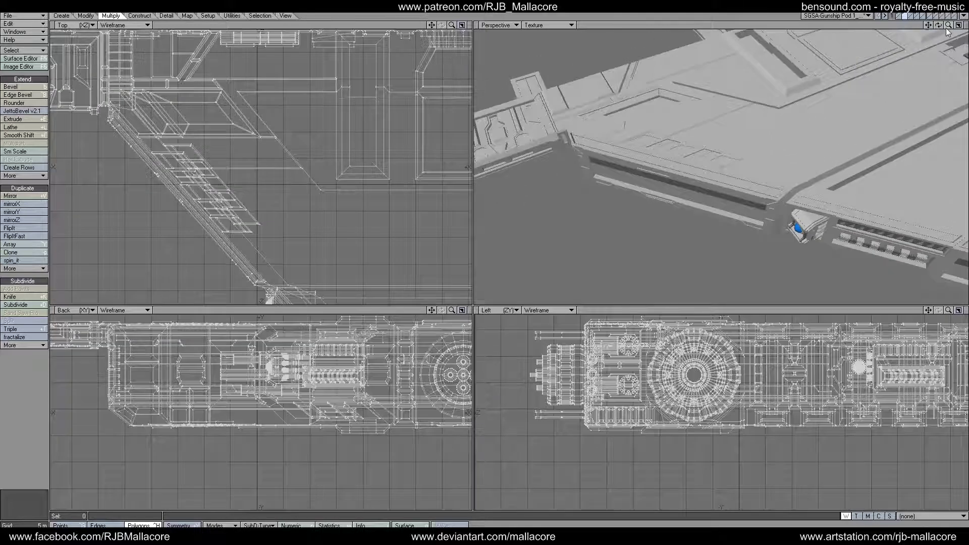
left_click_drag(947, 25, 908, 23)
left_click(899, 14, "shift")
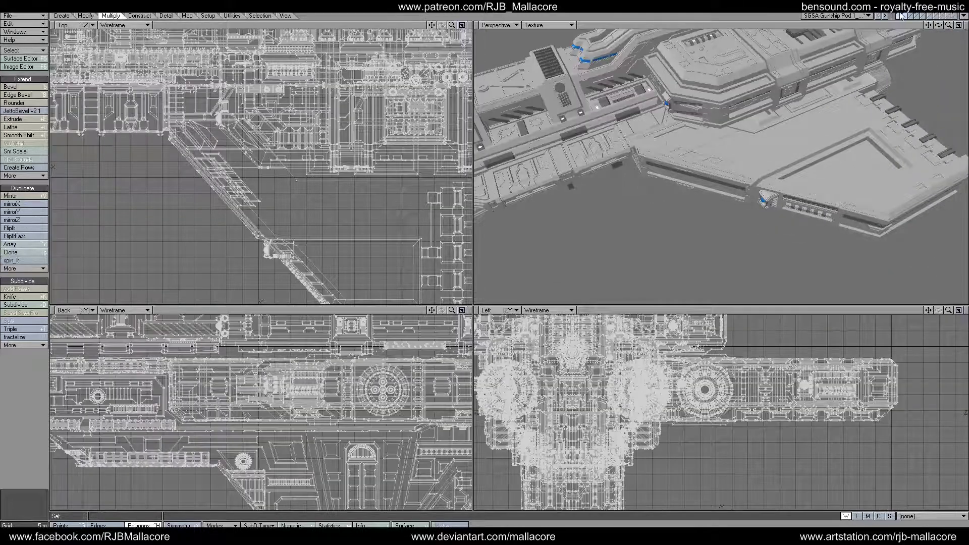
mouse_move(938, 25)
left_mouse_down()
mouse_move(929, 27)
mouse_move(949, 26)
mouse_move(937, 28)
left_mouse_up()
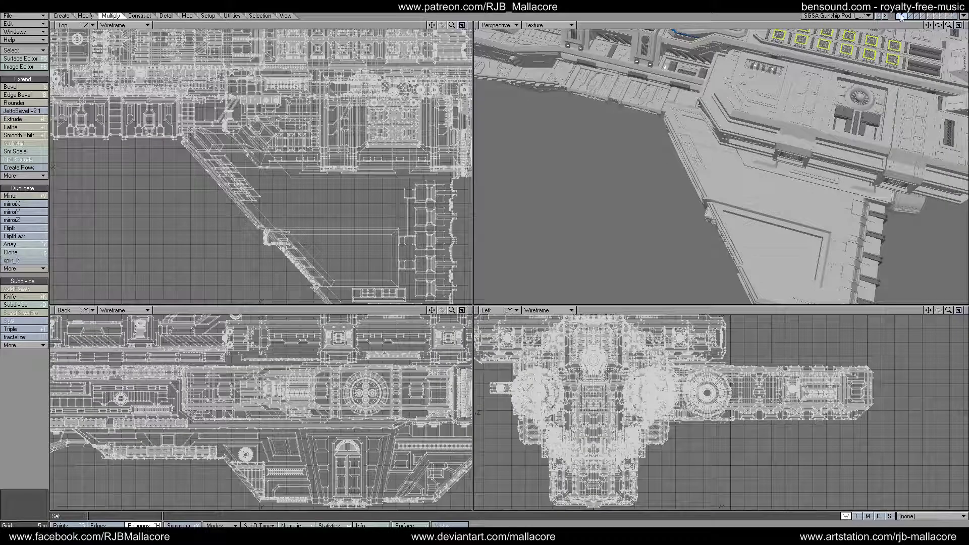
Step: Select the large flat hull faces on the pod's upper and lower sides and move them to a separate layer
left_click(901, 16)
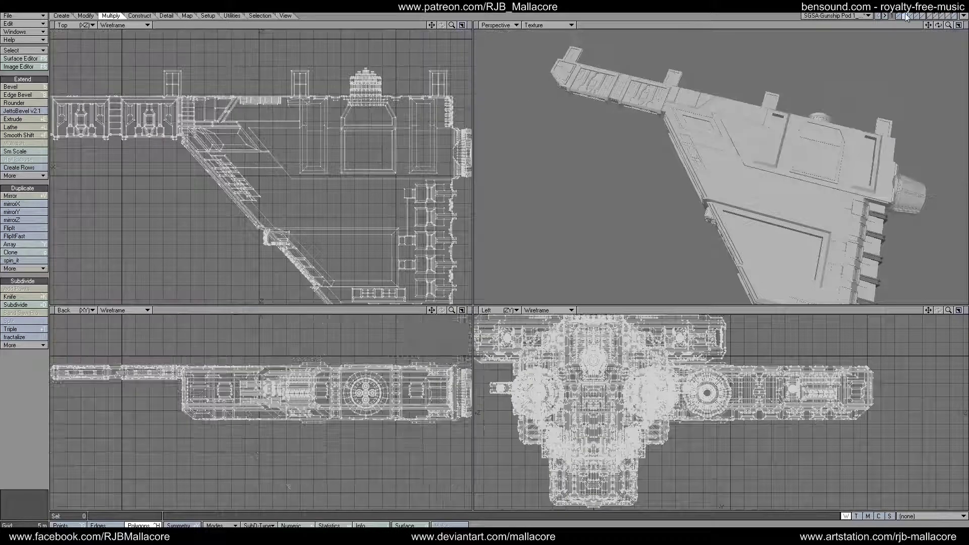
left_click(780, 186)
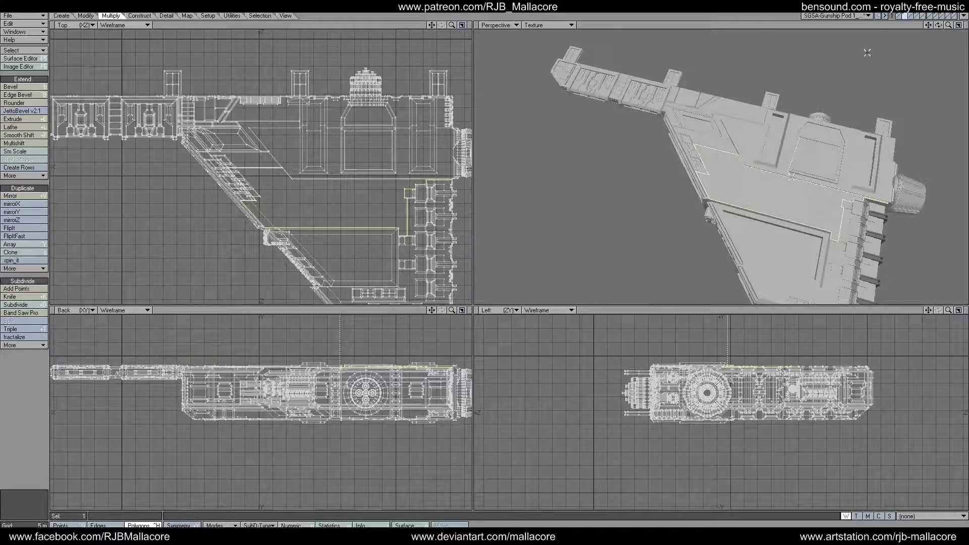
left_click_drag(937, 24, 903, 40)
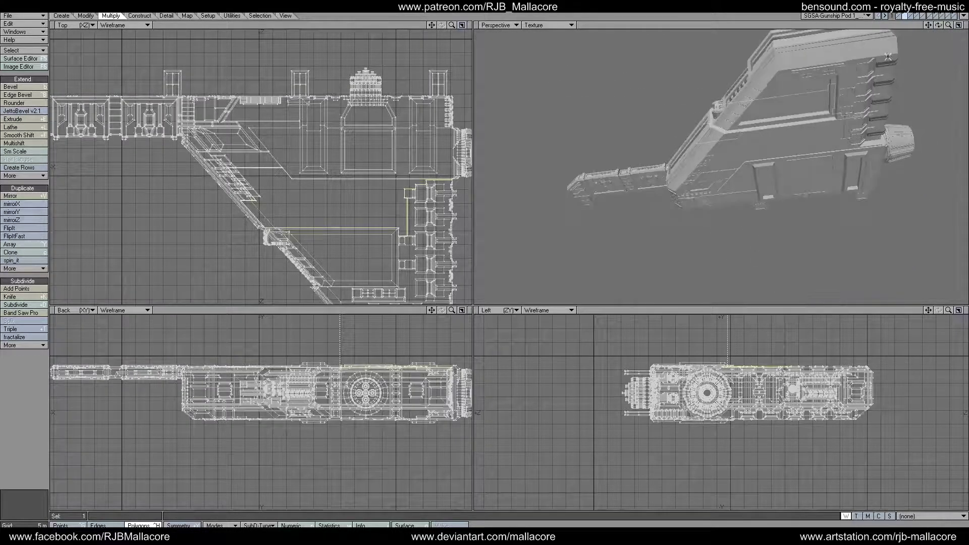
left_click(796, 149)
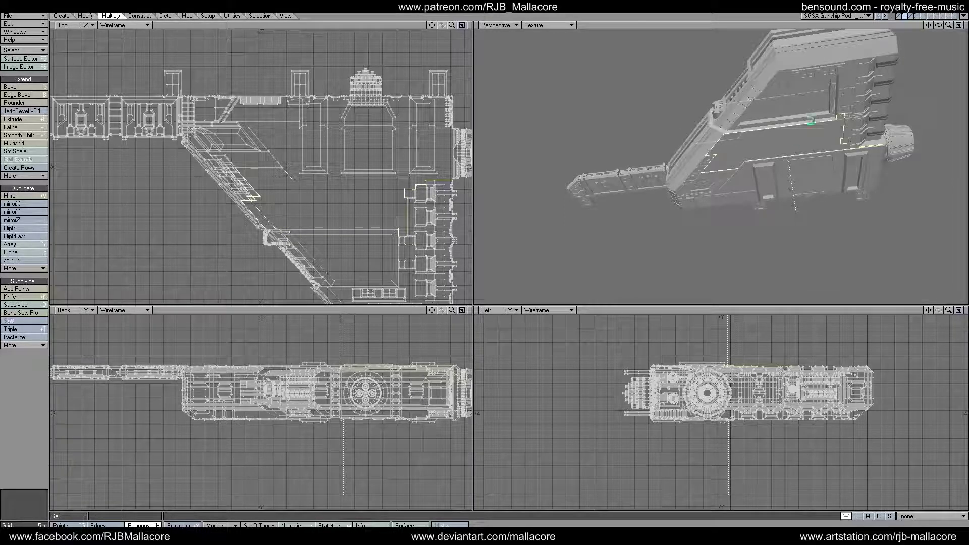
key("/")
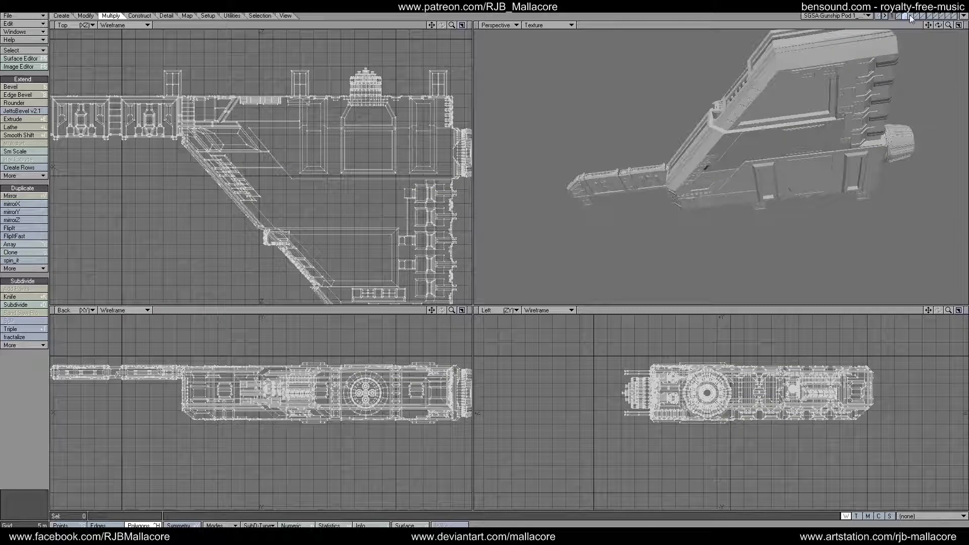
left_click(911, 16)
left_click(910, 17)
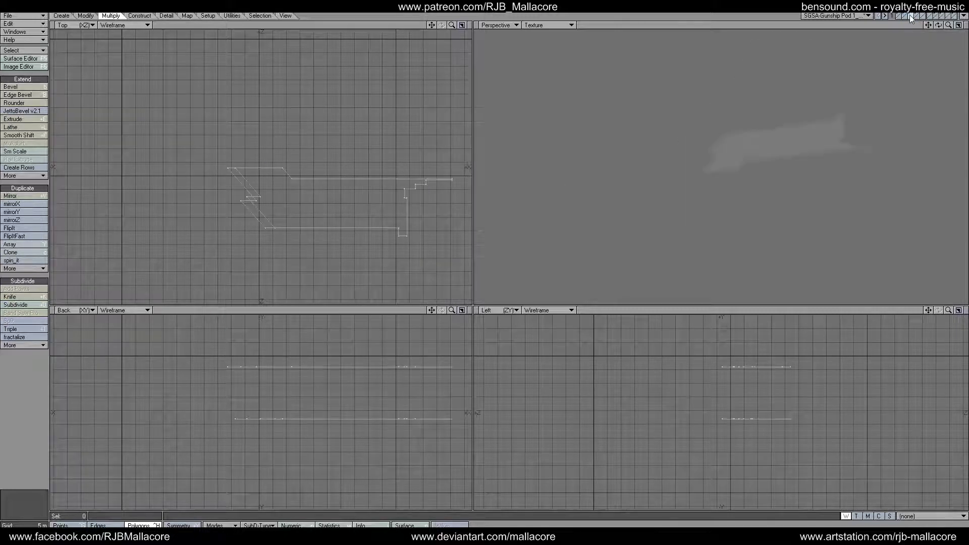
Step: Delete the old panel template shapes from their layer and keep the two hull faces as the background reference
left_click(916, 17)
left_click(914, 17)
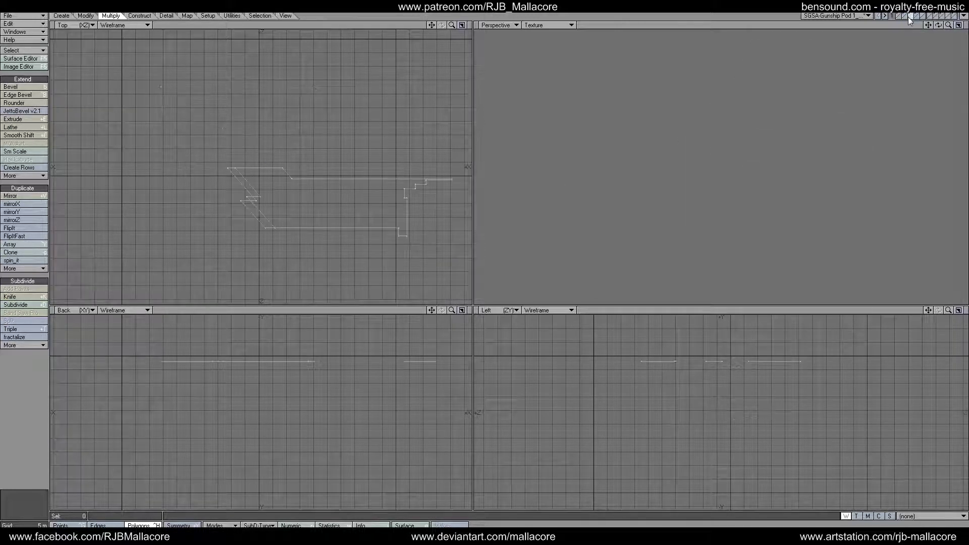
left_click(911, 17)
left_click(916, 16)
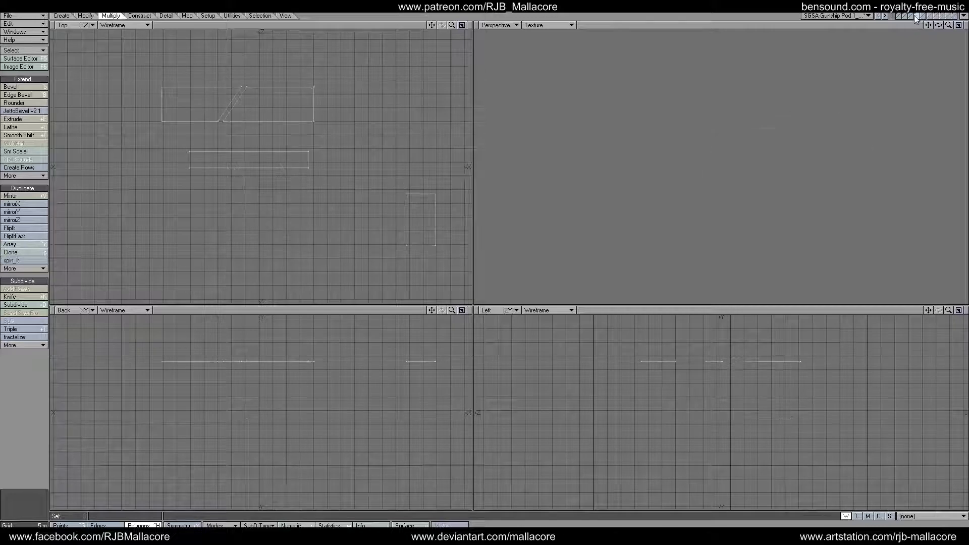
left_click(911, 17)
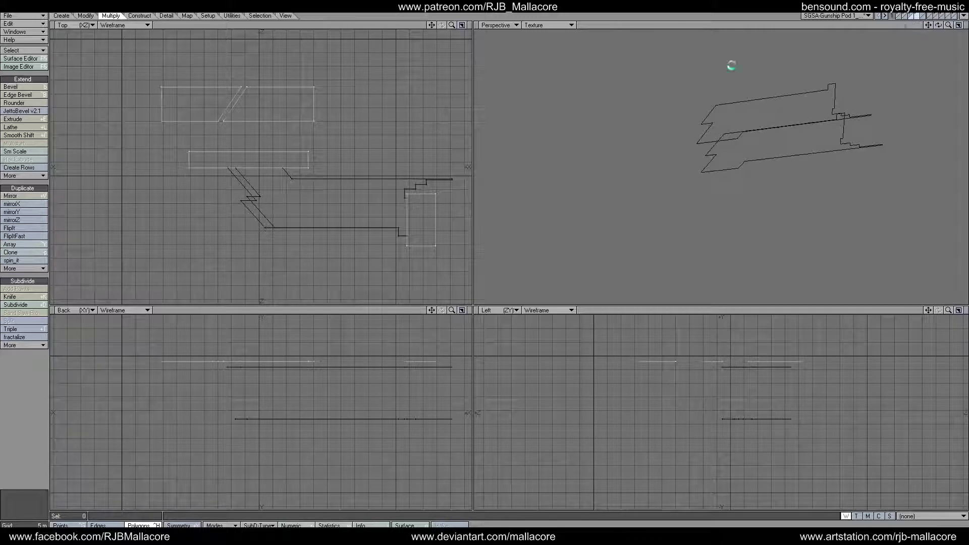
key("Delete")
key("a")
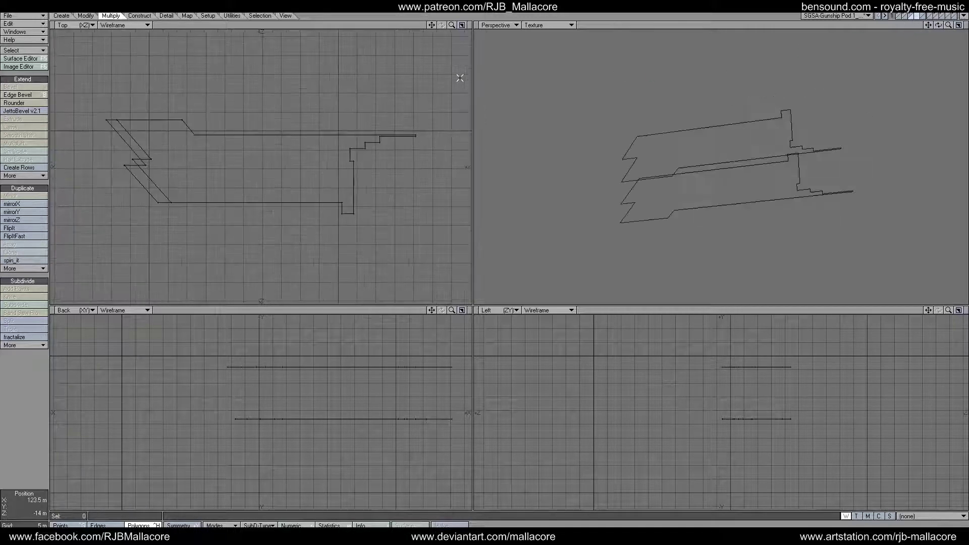
Step: Draw a long, flat box over the straight inner edge of the hull faces, between the angled corner and the stepped end
left_click(71, 16)
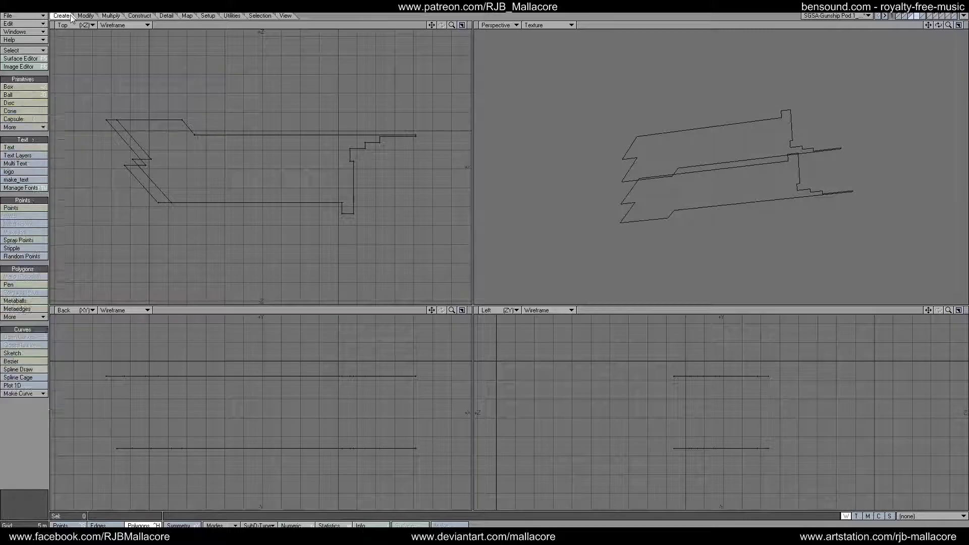
left_click(6, 87)
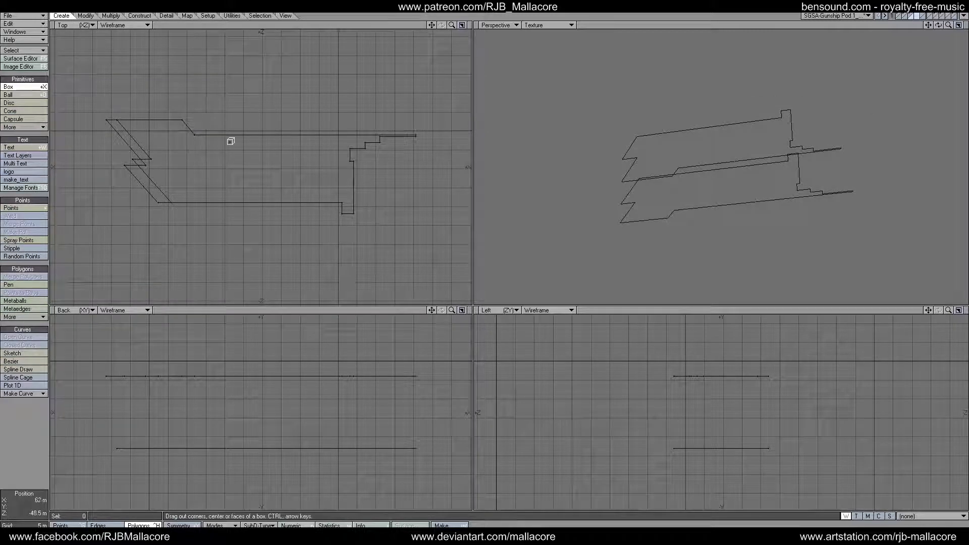
left_click_drag(194, 125, 347, 151)
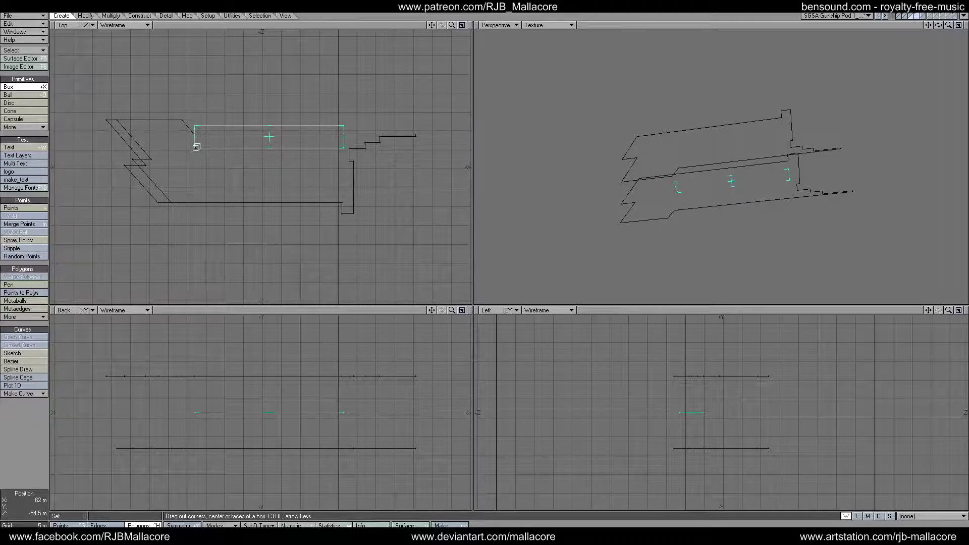
left_click_drag(196, 147, 204, 147)
key("space")
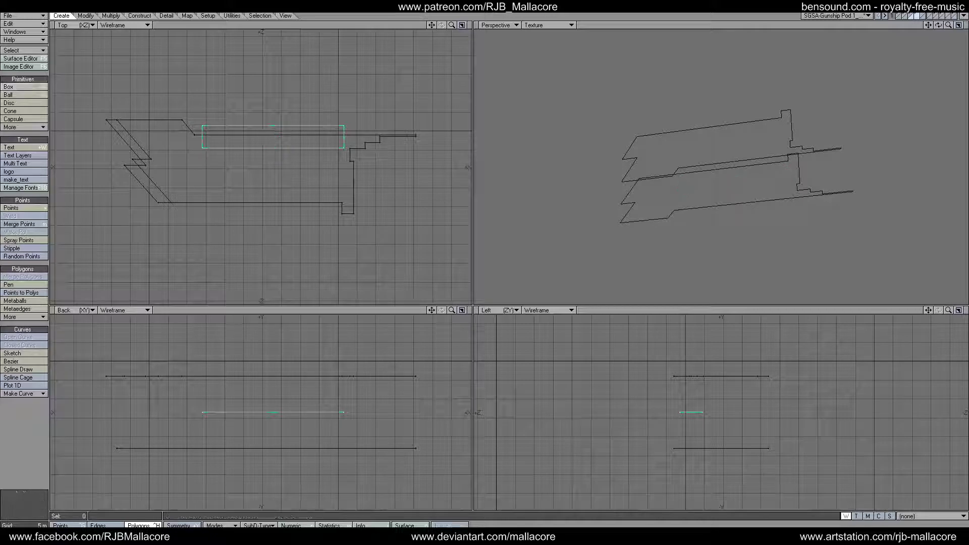
Step: Slant the box's end beside the angled hull corner by shifting its outer point about 3 m outward and the other point inward
left_click(86, 16)
left_click(23, 94)
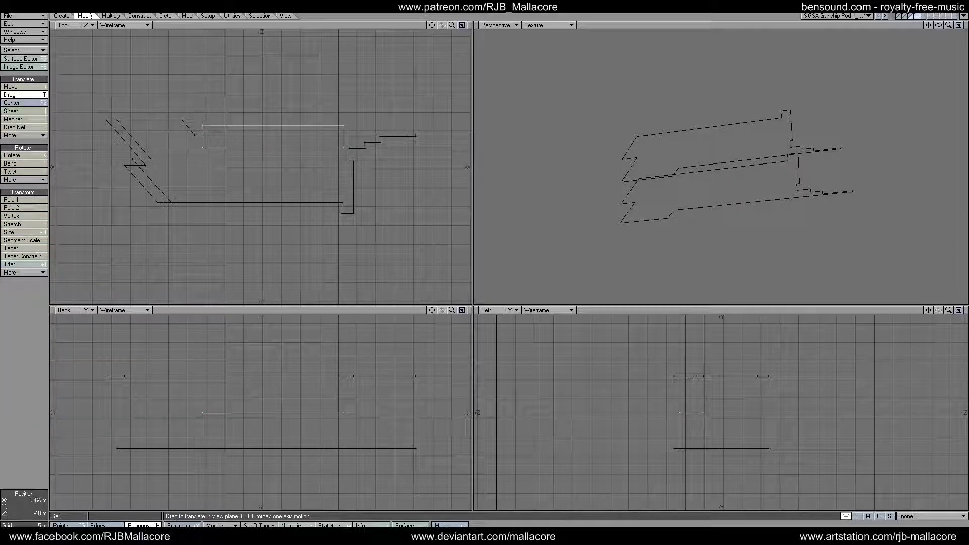
left_click_drag(203, 124, 192, 125)
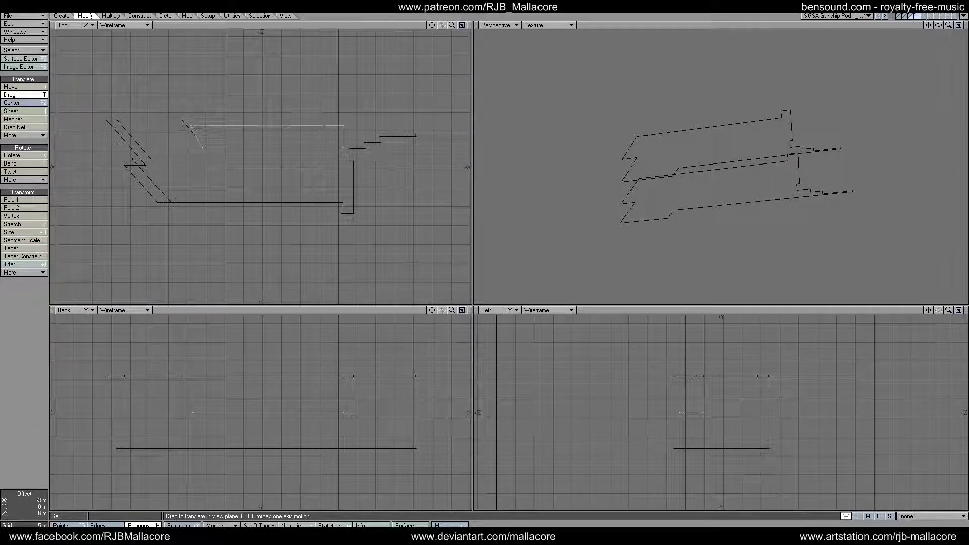
left_click_drag(201, 148, 210, 148)
Step: Cut the slanted template across its width with two Knife lines at about X 78 m and 80 m
left_click(139, 16)
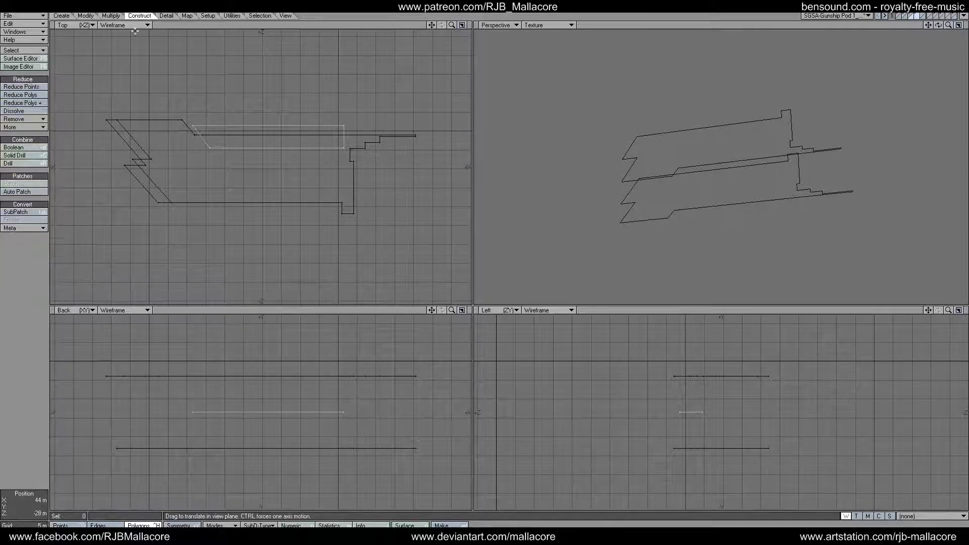
left_click(111, 16)
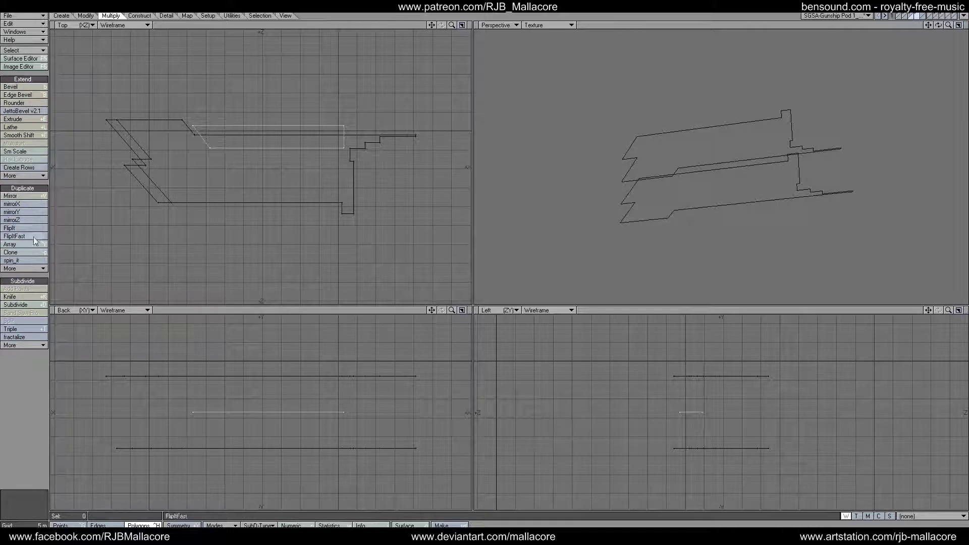
left_click(10, 297)
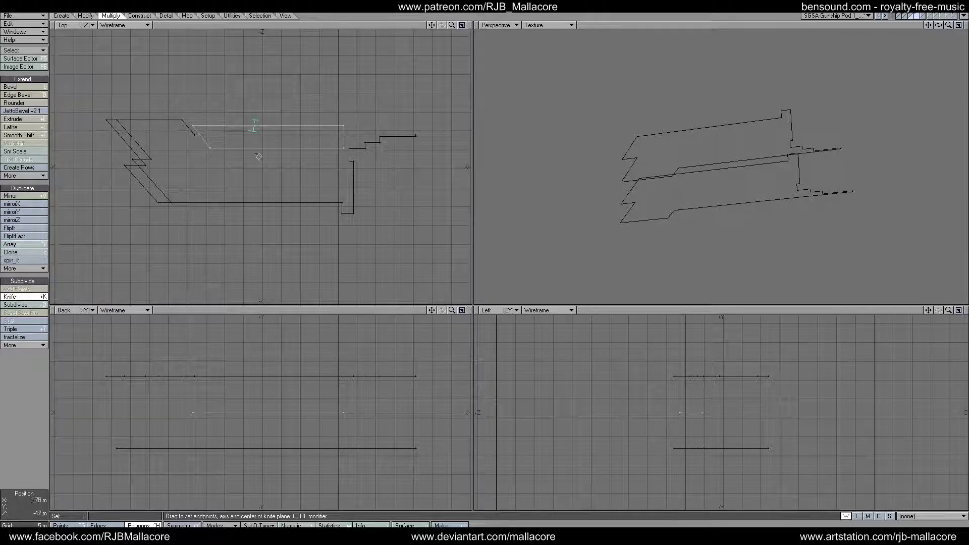
left_click_drag(259, 157, 258, 161)
key("space")
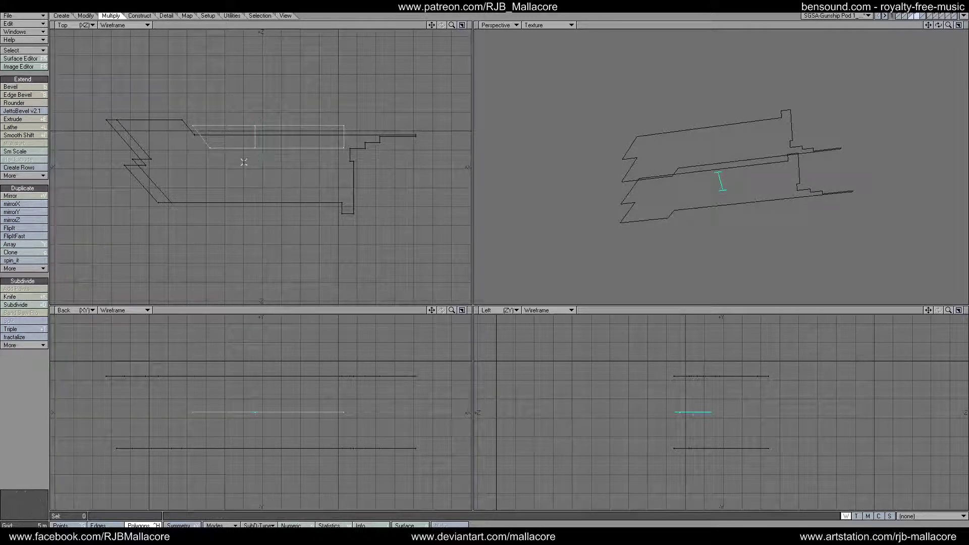
left_click(10, 297)
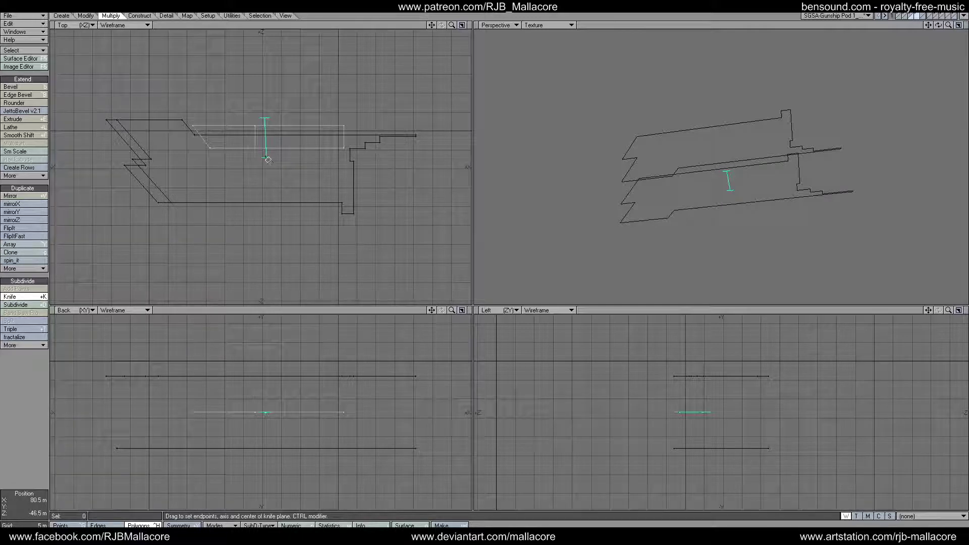
left_click_drag(268, 160, 266, 168)
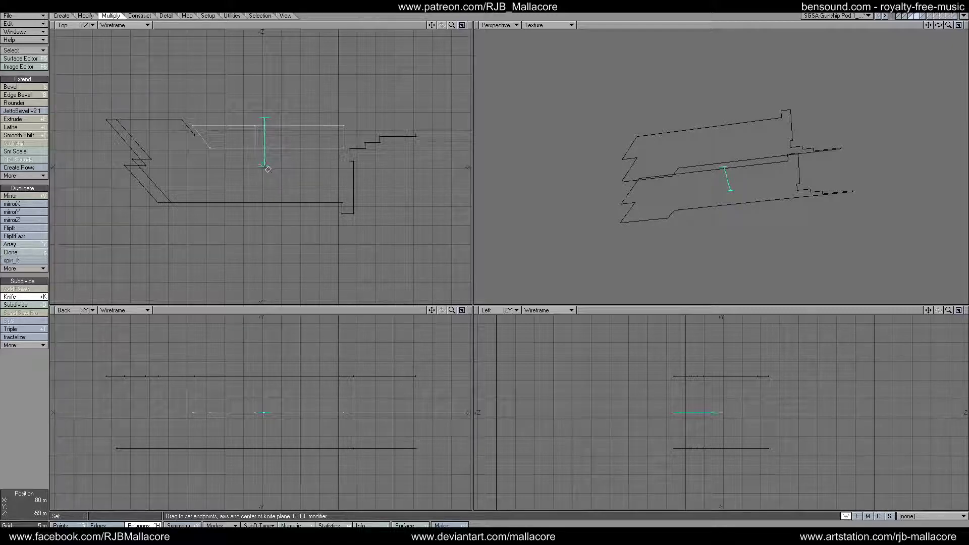
left_click(22, 297)
Step: Add two more Knife cuts across the template near its square end, at about X 94 m and 91.5 m
left_click(21, 298)
left_click_drag(319, 161, 317, 163)
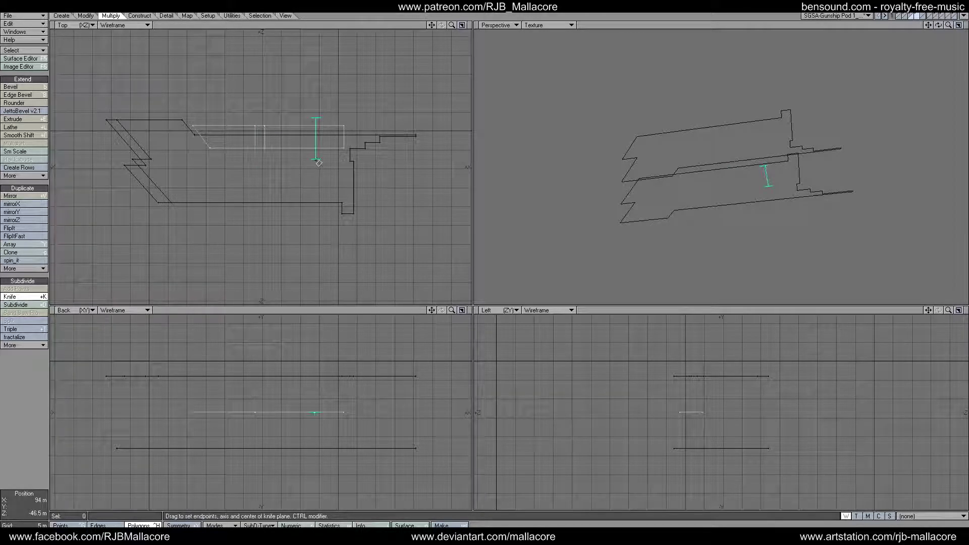
left_click(23, 297)
left_click(24, 297)
key("space")
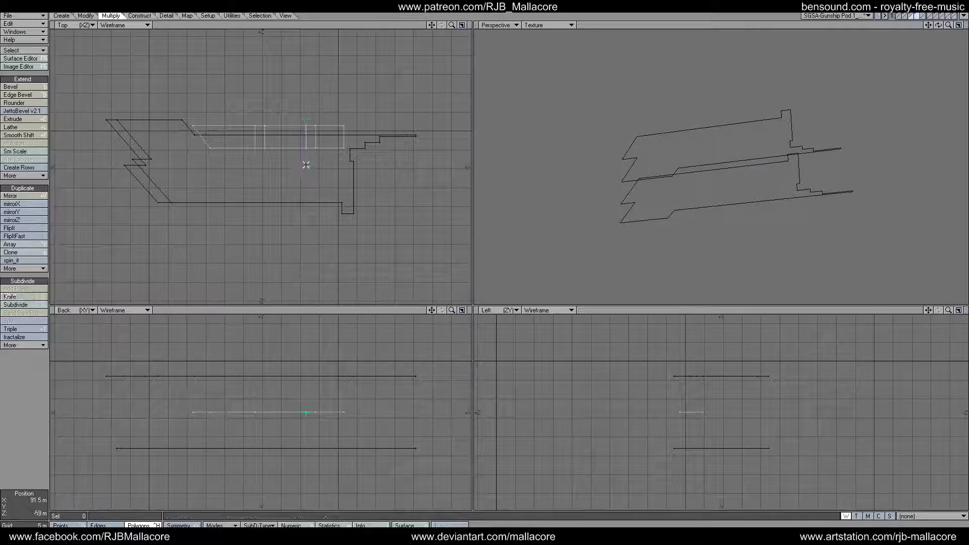
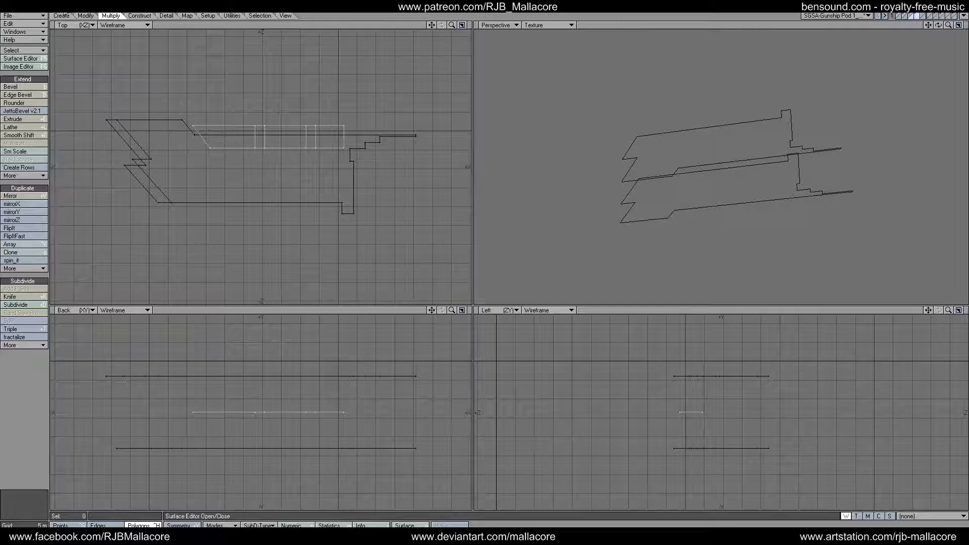
left_click(42, 198)
left_click(22, 111)
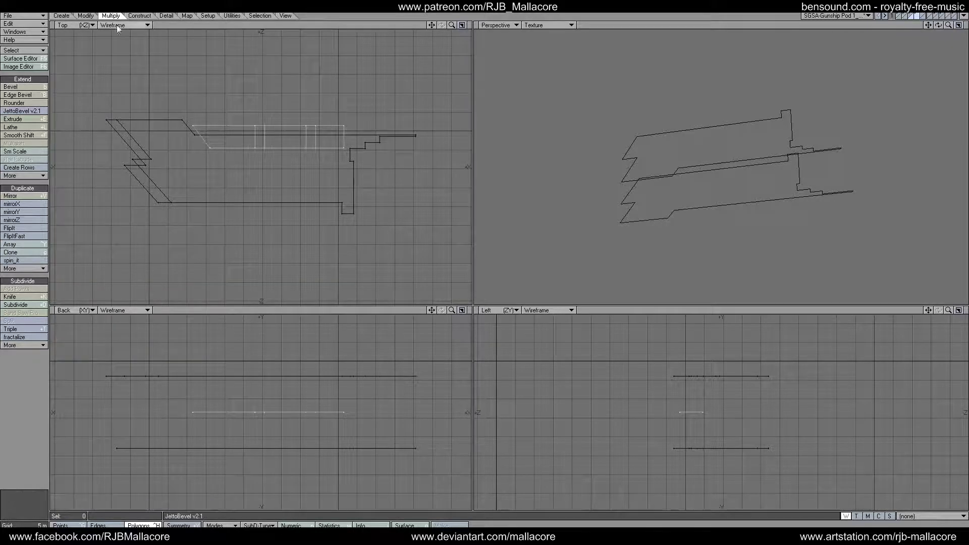
left_click(81, 15)
left_click(58, 15)
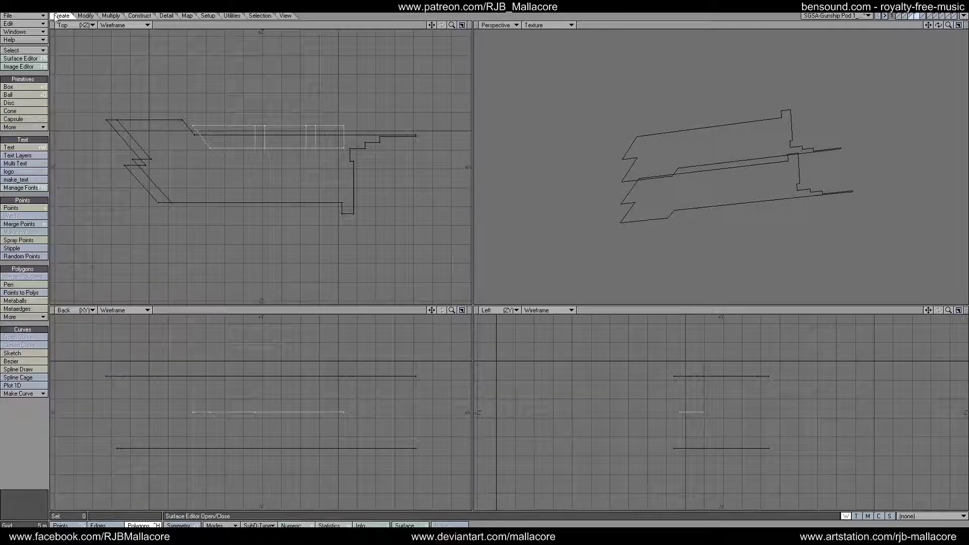
left_click(85, 16)
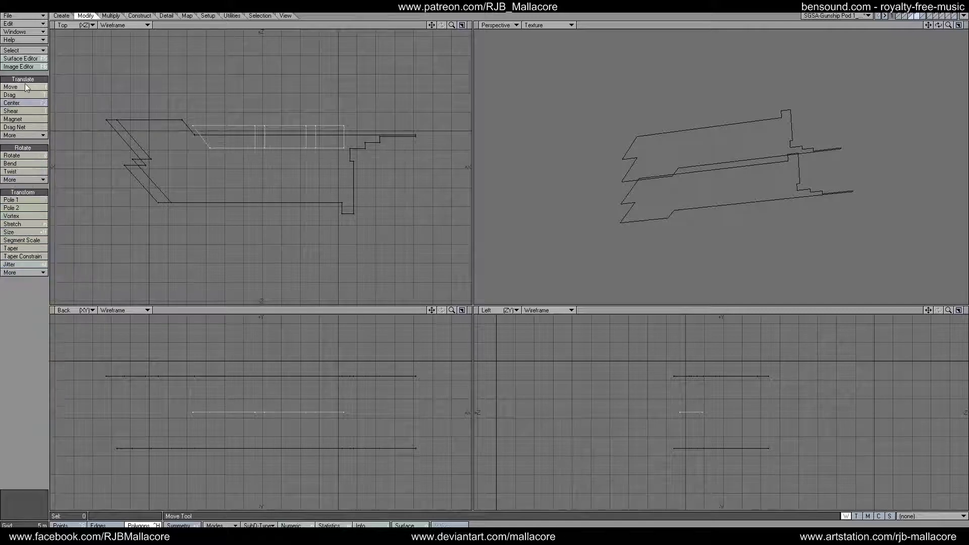
left_click(111, 16)
left_click(41, 119)
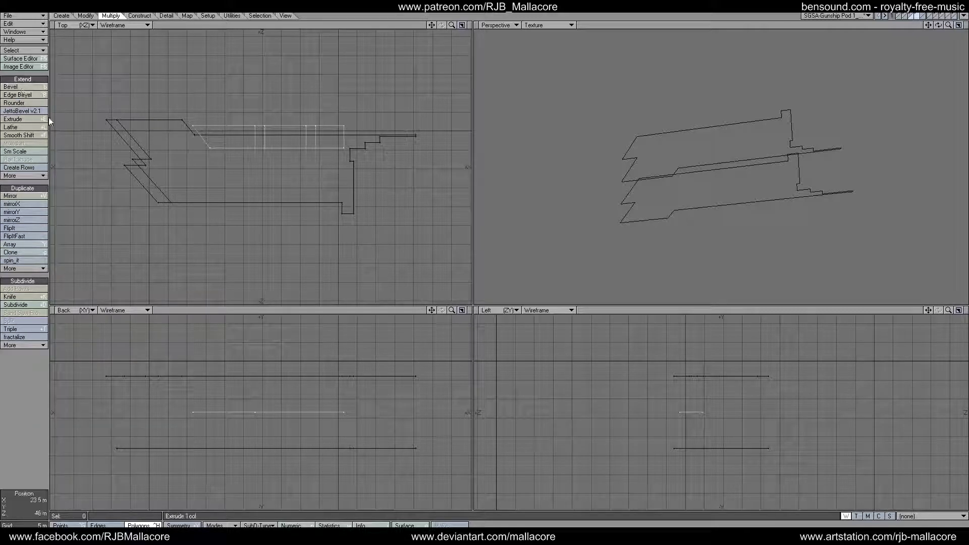
left_click(61, 15)
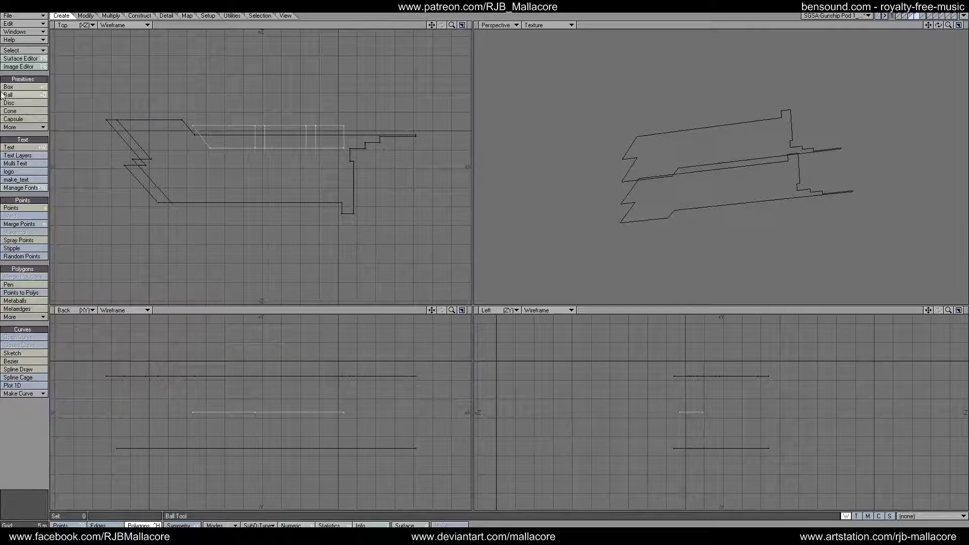
Step: Draw a flat box about 43 m long and 5.5 m wide over the straight hull edge opposite the existing template
left_click(22, 87)
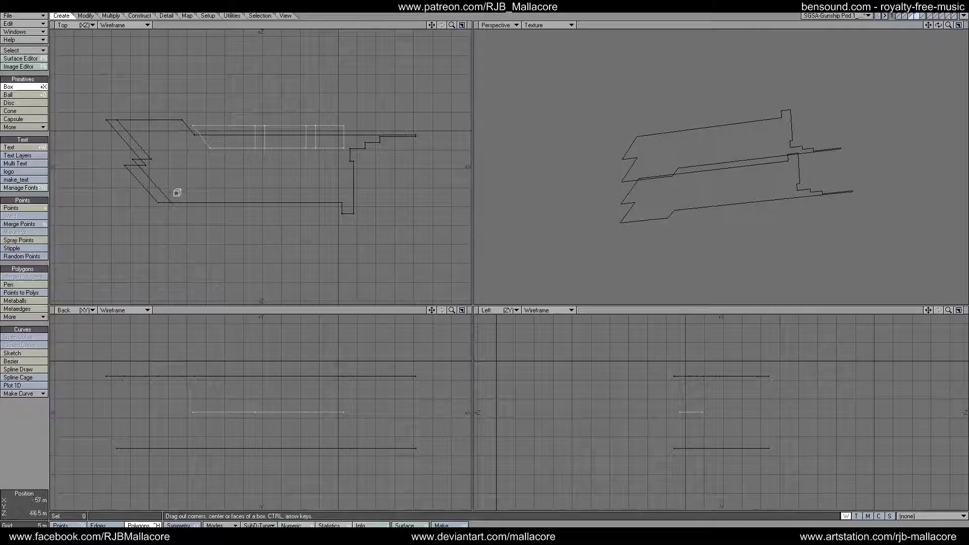
mouse_move(177, 193)
left_mouse_down()
mouse_move(281, 214)
mouse_move(340, 213)
left_mouse_up()
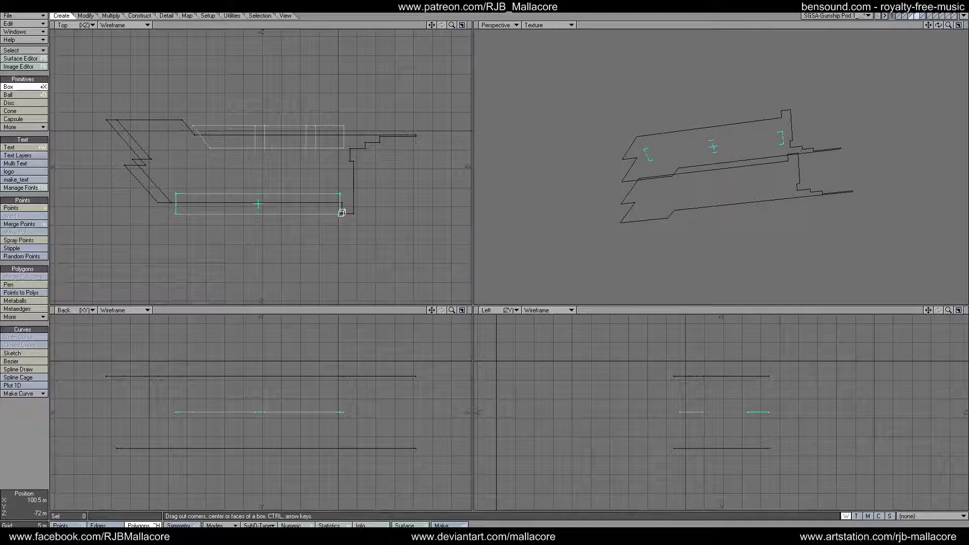
key("space")
Step: Cut across the new box with two Knife lines at about X 64 m and 69 m
left_click(110, 16)
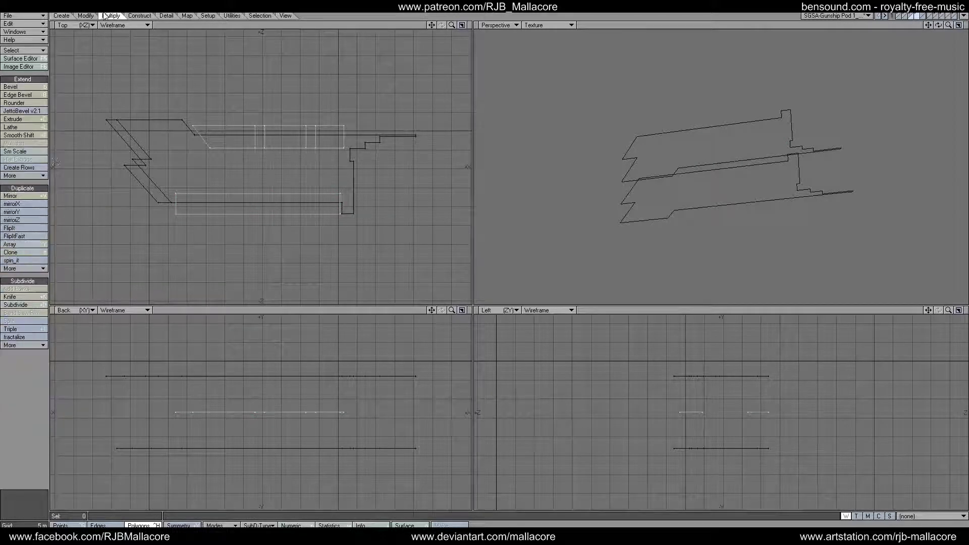
left_click(9, 297)
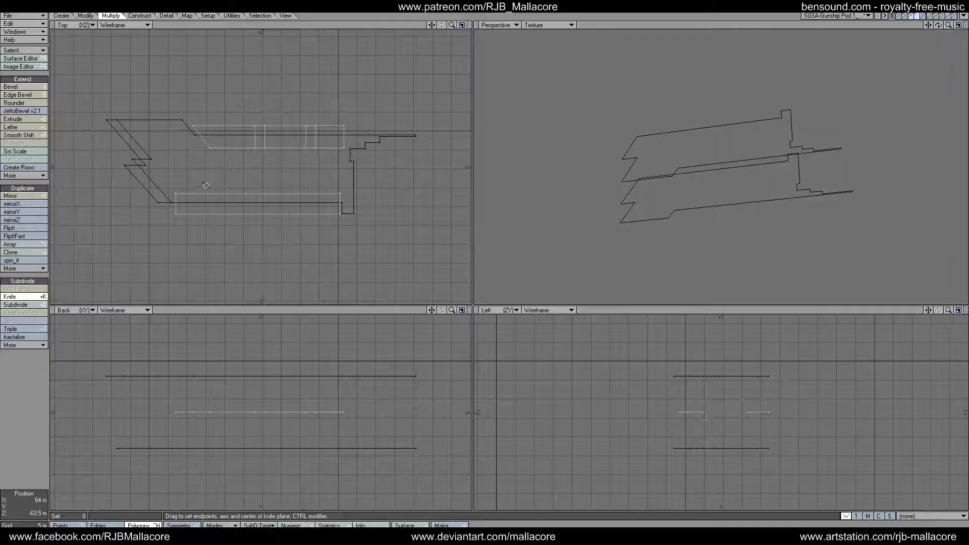
left_click_drag(203, 182, 201, 215)
key("space")
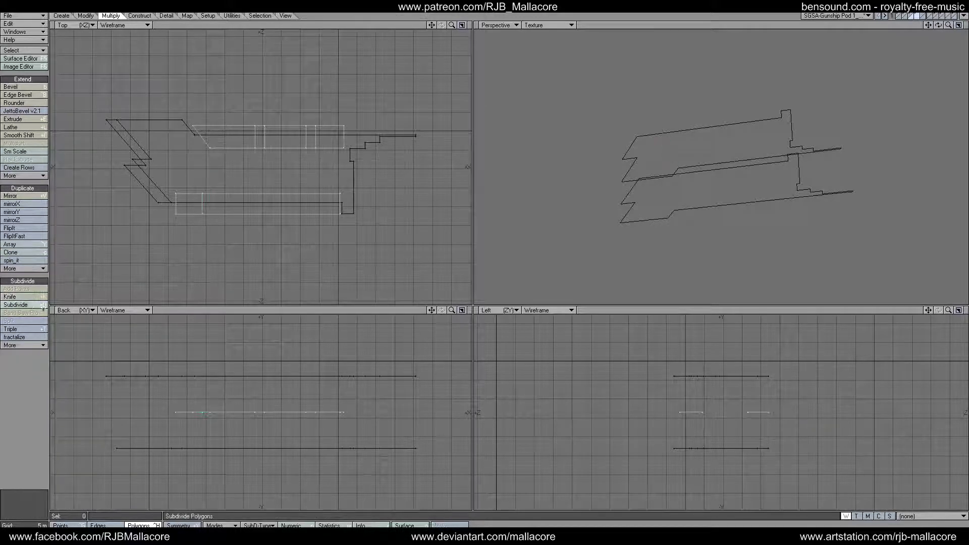
left_click(21, 298)
left_click_drag(222, 184, 225, 230)
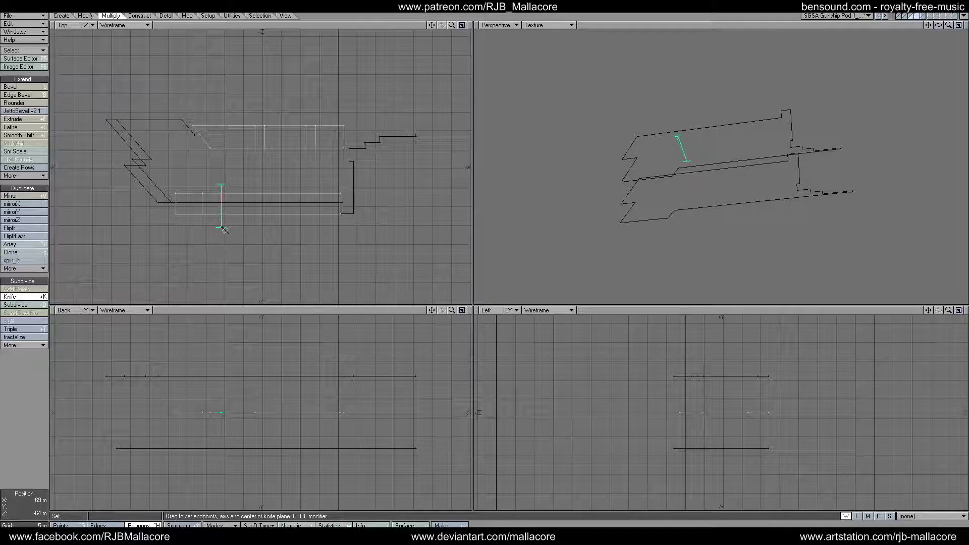
key("space")
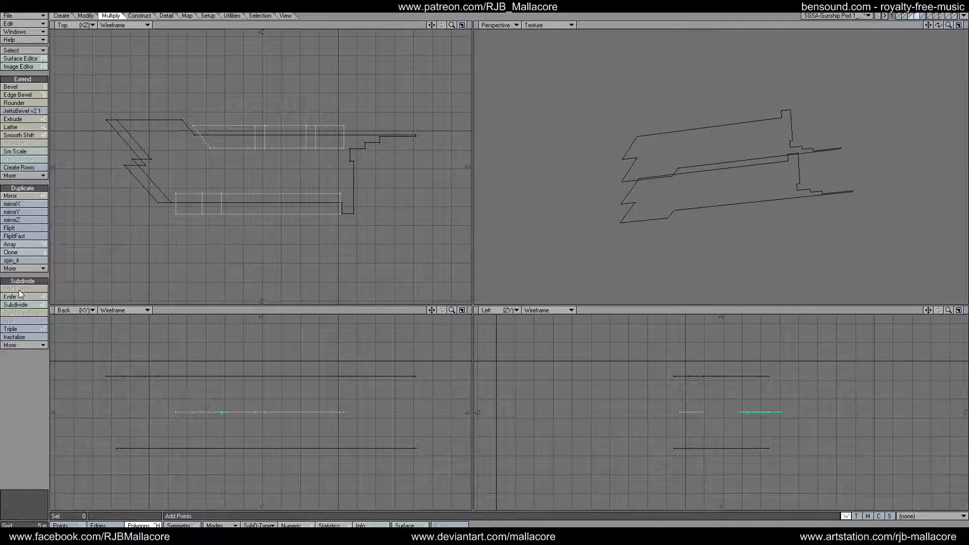
left_click(20, 296)
left_click_drag(285, 178, 288, 232)
key("space")
key("shift+k")
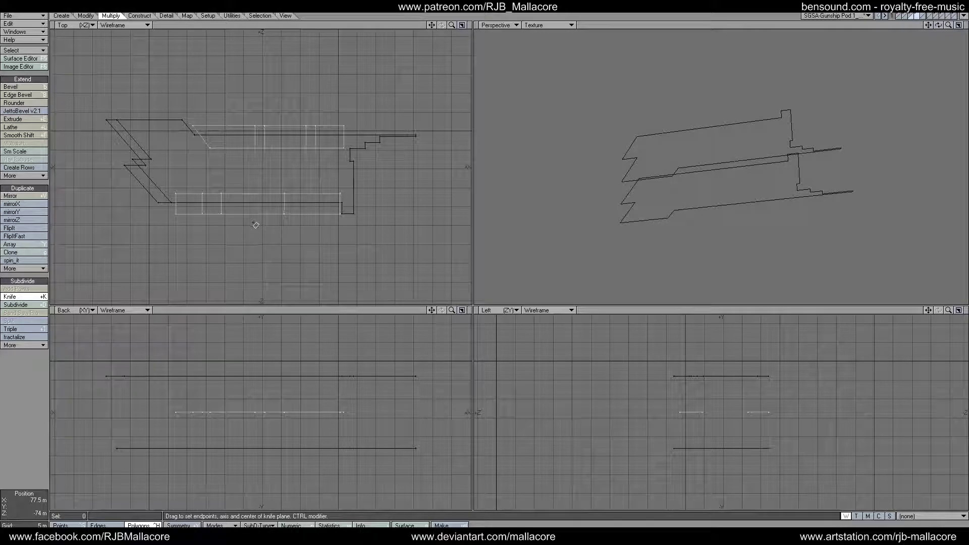
key("shift+z")
Step: Add two Knife cuts across the new box toward its end beside the stepped hull section
left_click_drag(283, 194, 283, 227)
key("space")
left_click(12, 299)
left_click_drag(303, 225, 303, 229)
key("space")
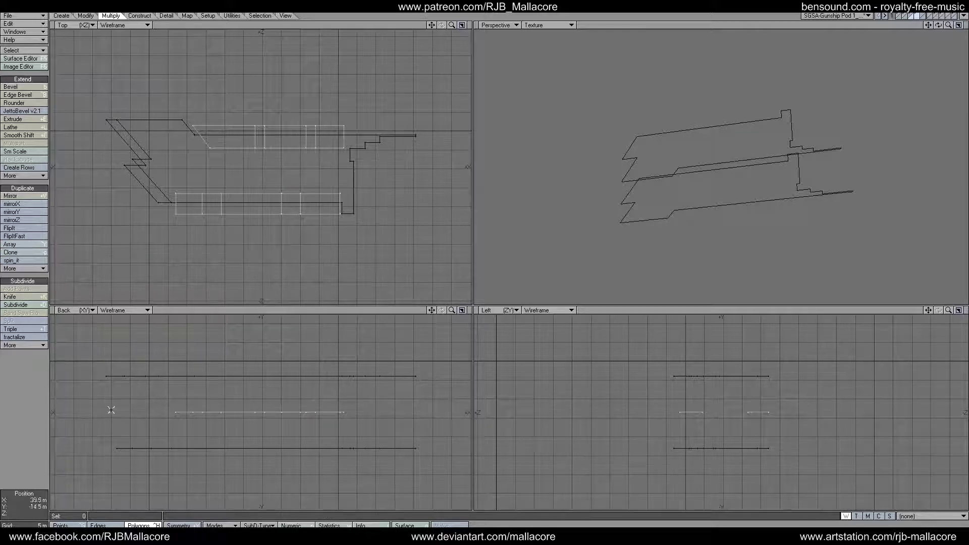
Step: Shift the two middle points on the new box's inner edge toward the hull's centre to form a tapered bulge
key("ctrl+g")
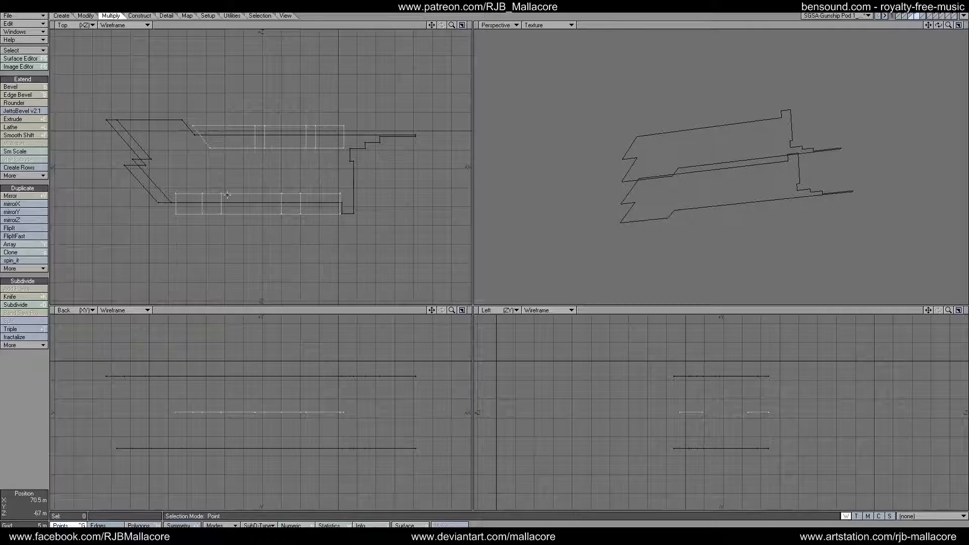
left_click(221, 195)
key("t")
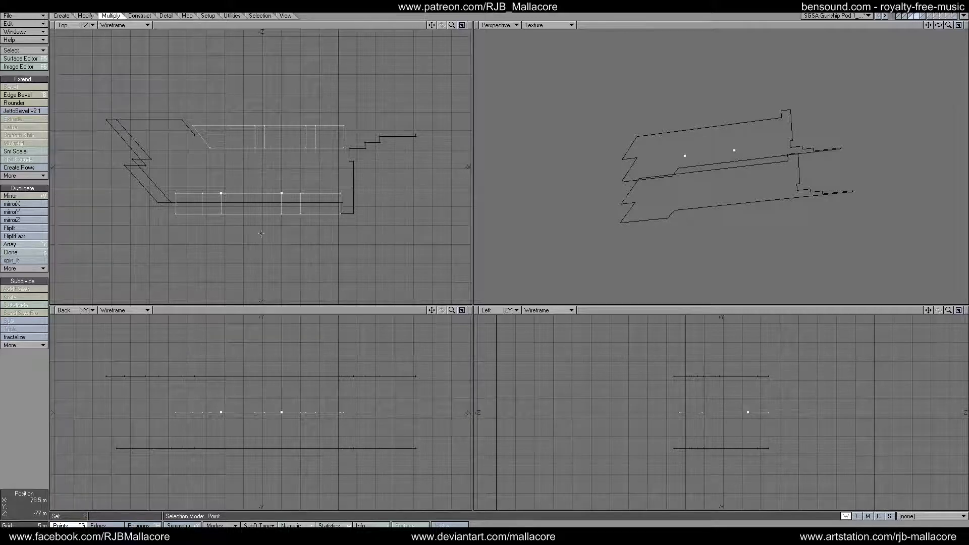
left_click_drag(257, 232, 258, 225)
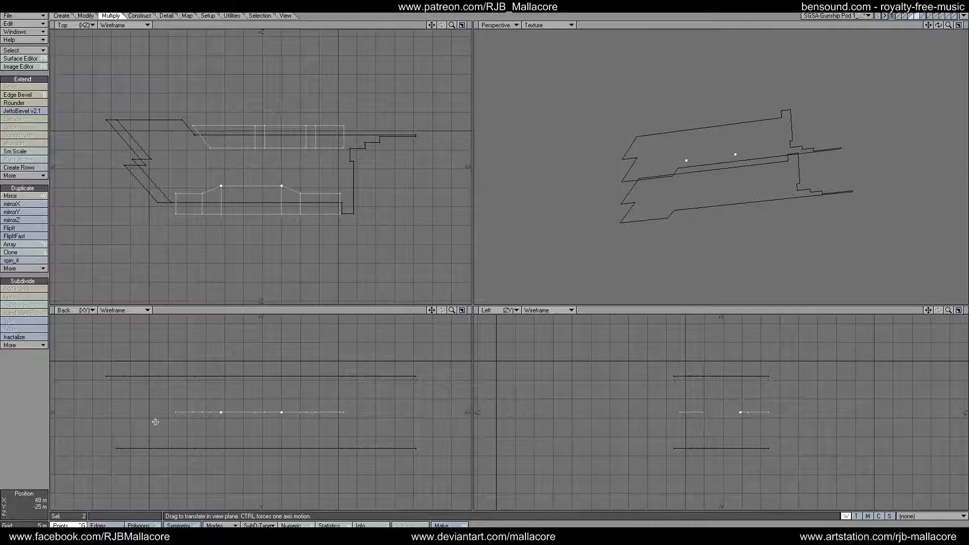
left_click(27, 458)
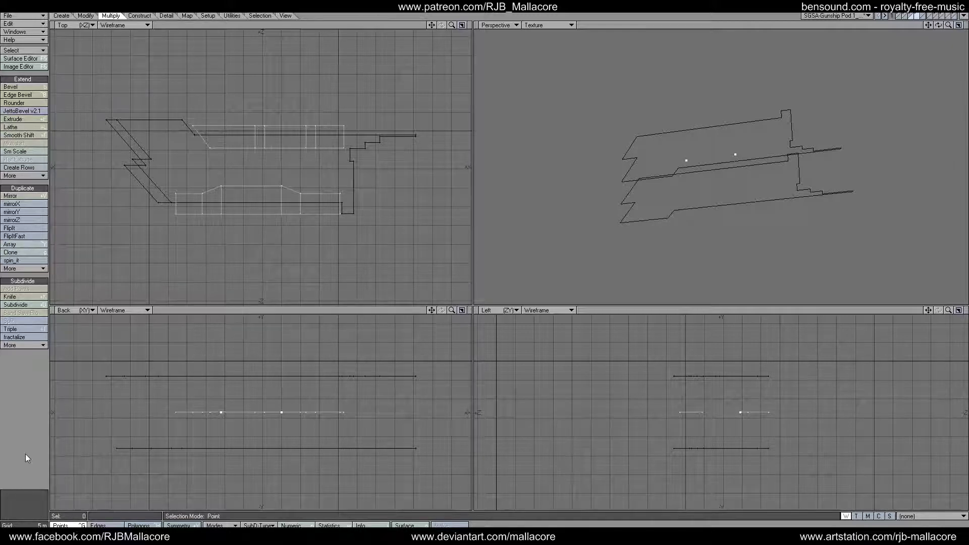
Step: Move the slanted template's two middle points facing the hull's centre by about -4 m in Z
left_click(264, 148)
left_click(306, 149, "shift")
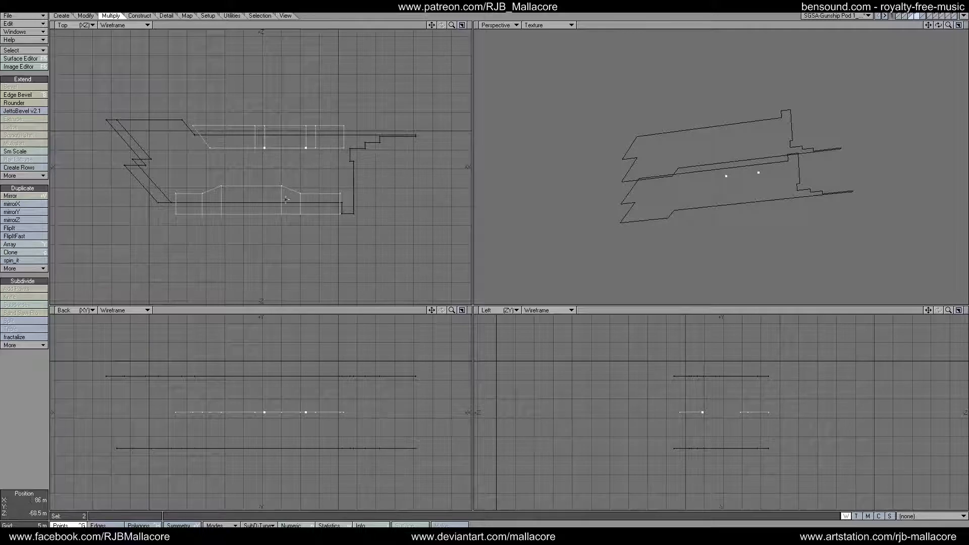
key("t")
left_click_drag(314, 150, 314, 165)
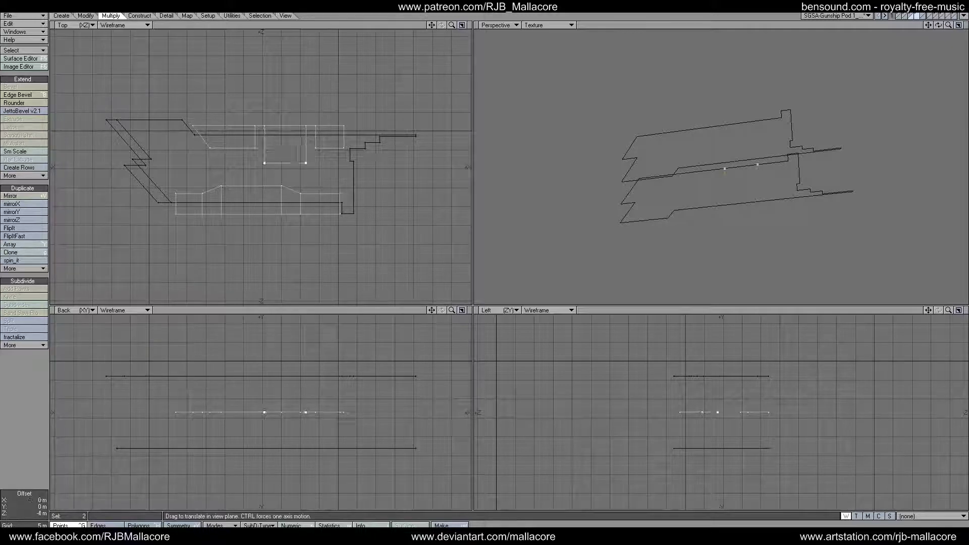
Step: Merge the cut segments of each template into a single polygon
key("ctrl+h")
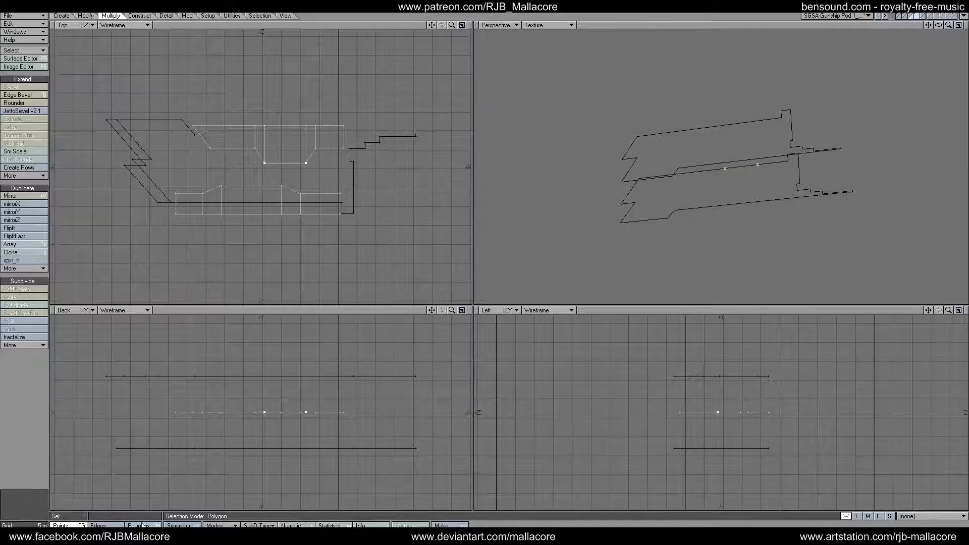
left_click_drag(248, 133, 334, 140)
left_click(321, 141)
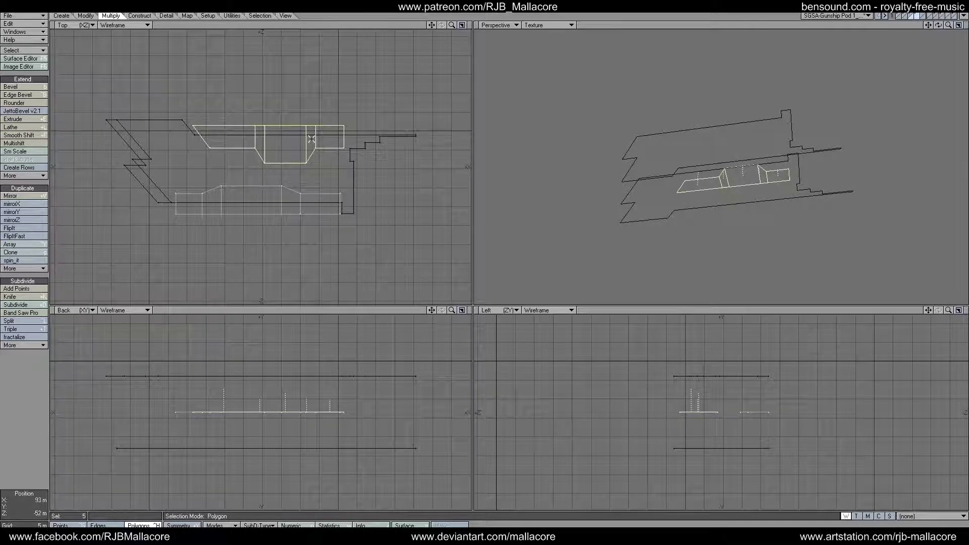
key("Delete")
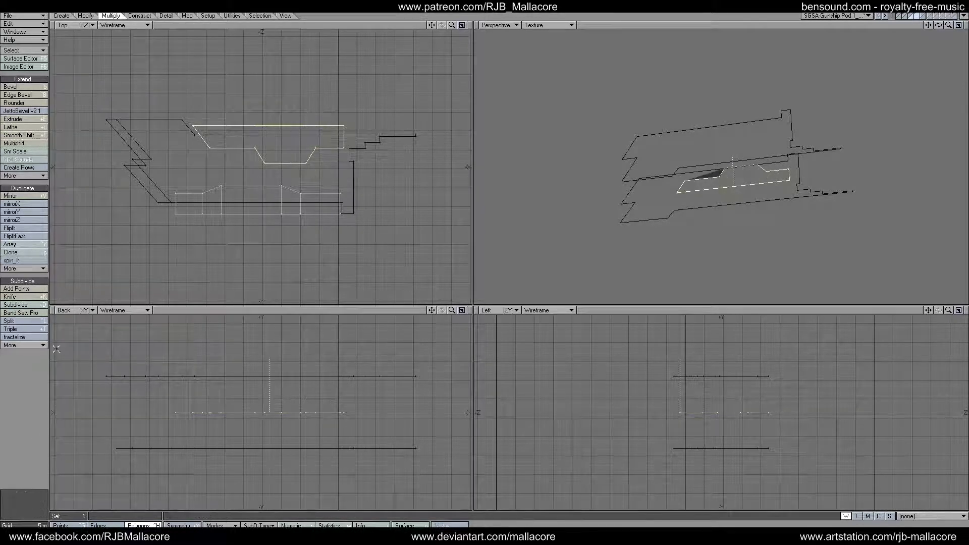
mouse_move(188, 207)
left_mouse_down()
mouse_move(315, 207)
mouse_move(320, 232)
left_mouse_up()
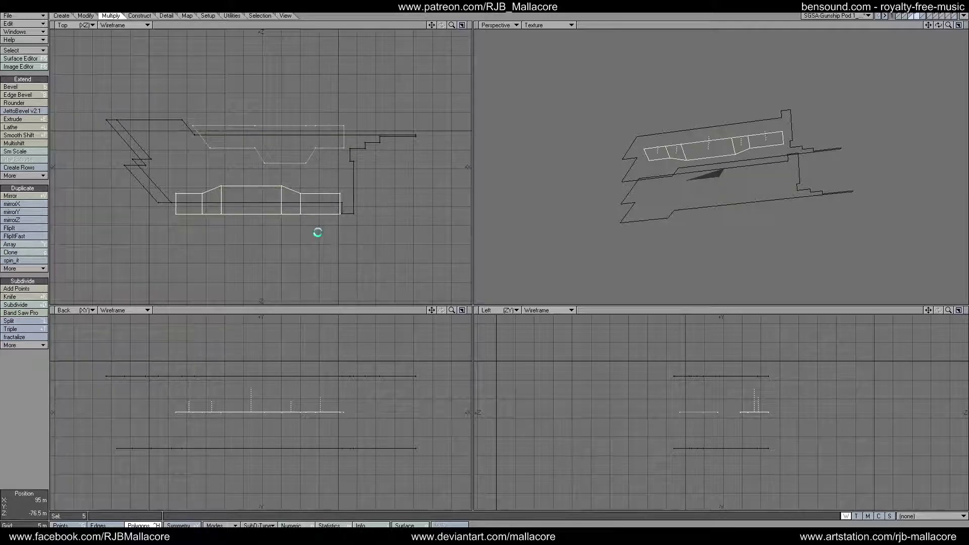
key("shift+z")
Step: Remove the leftover cut points along the straight outer edges of both templates
left_click(60, 525)
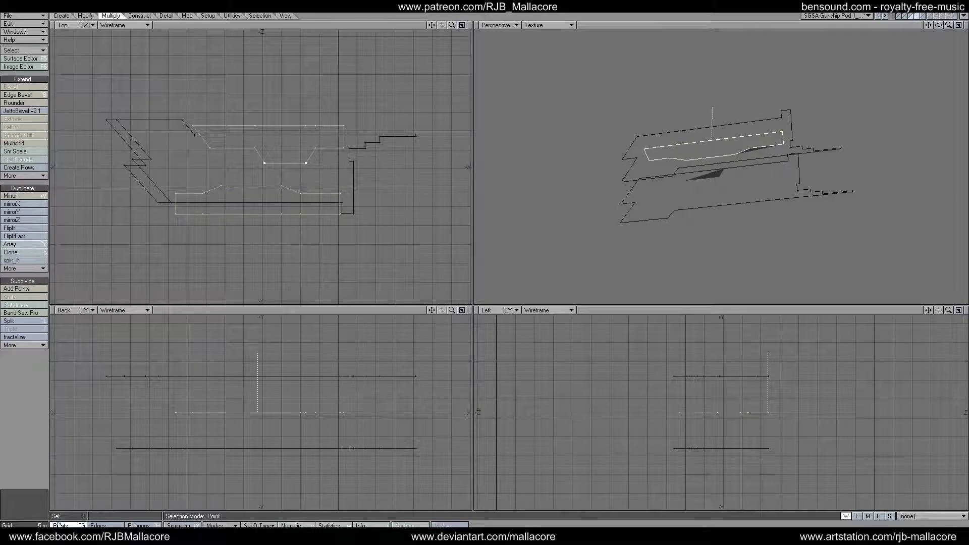
left_click(38, 369)
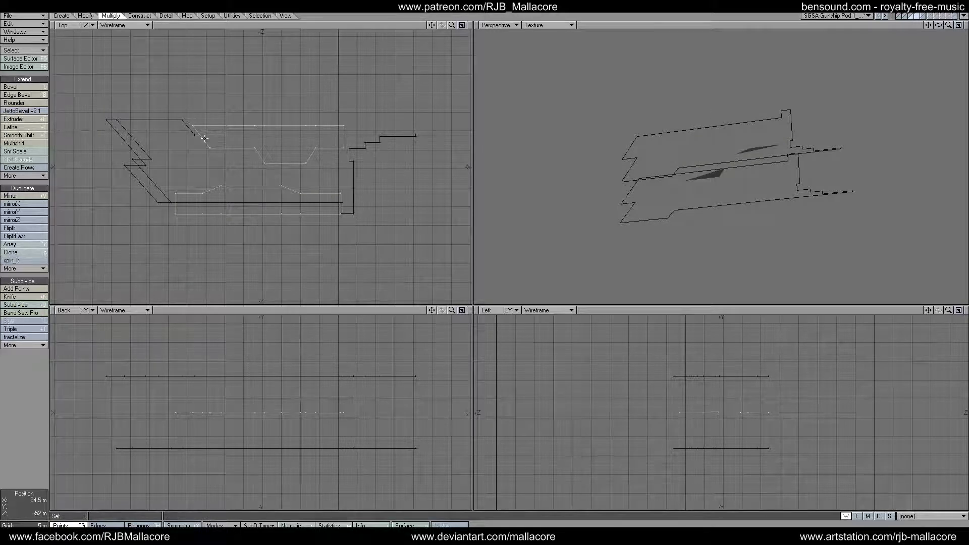
left_click_drag(255, 126, 319, 126)
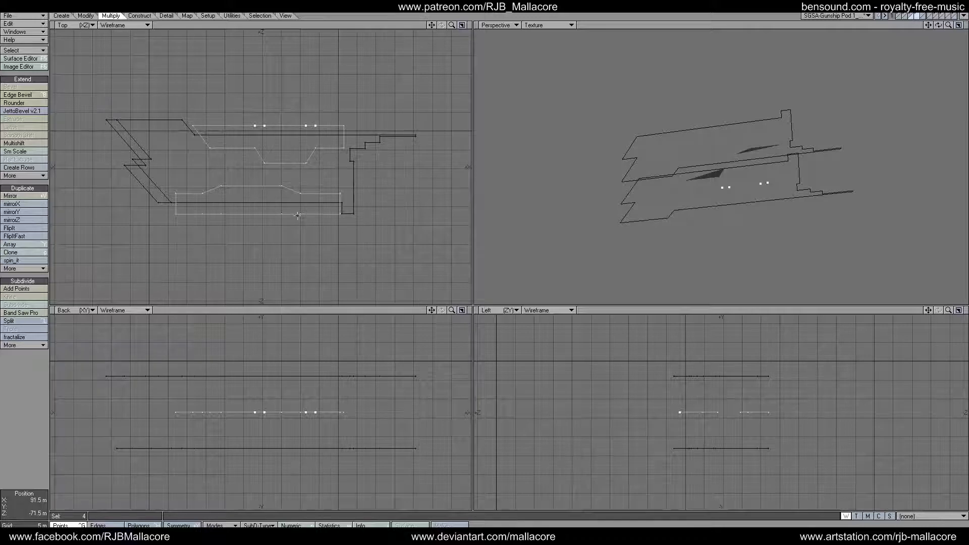
left_click_drag(197, 213, 197, 211)
left_click(206, 214)
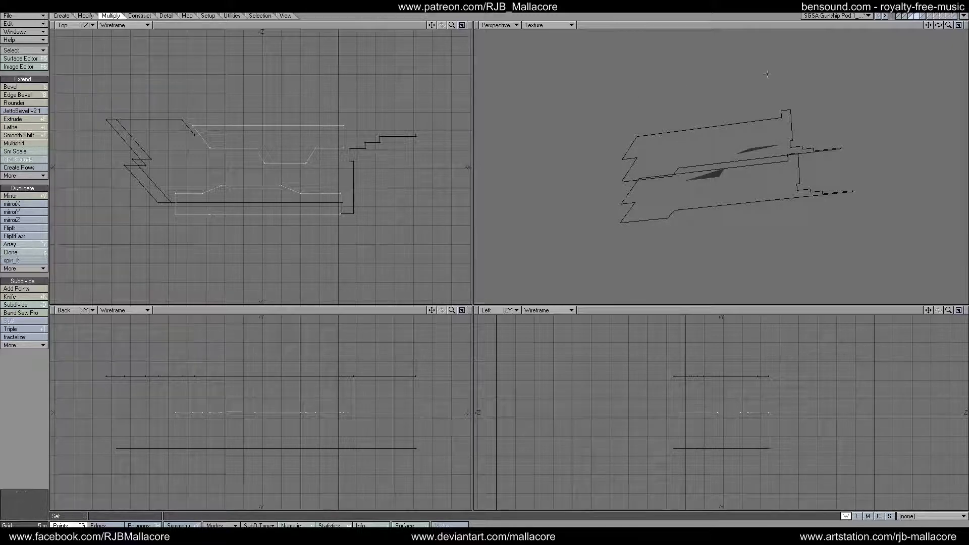
Step: Slice the upper and lower hull faces with the two background templates, using Template Drill along the Y axis
left_click(912, 15)
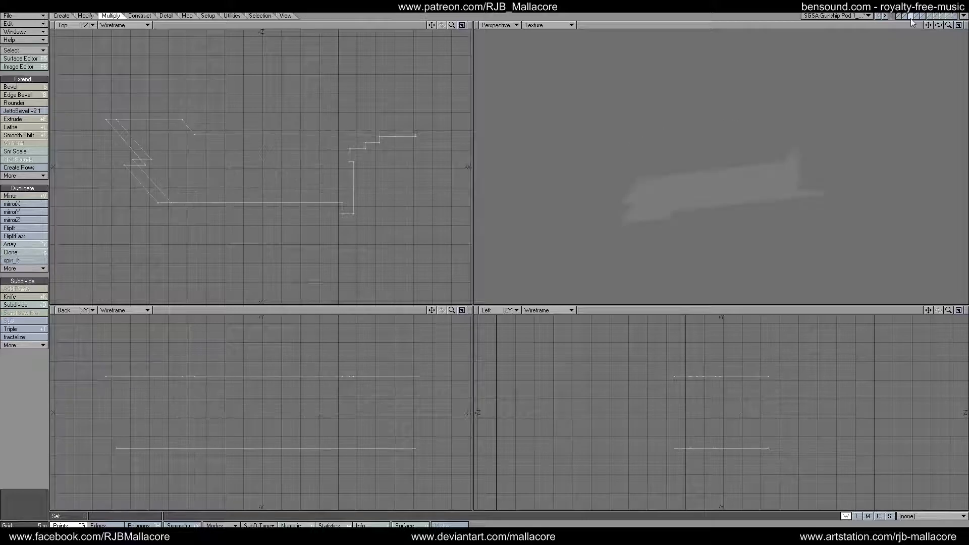
left_click(139, 15)
left_click(22, 165)
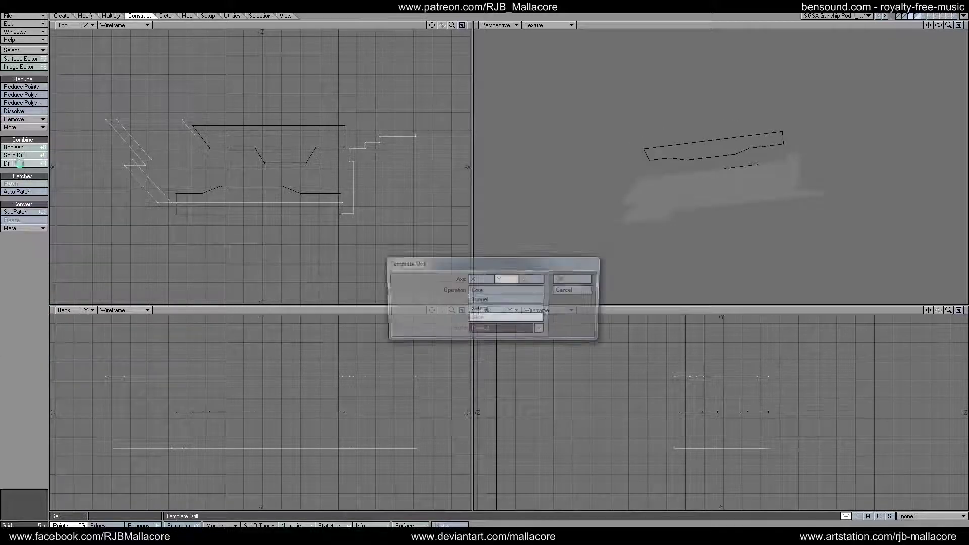
left_click(568, 279)
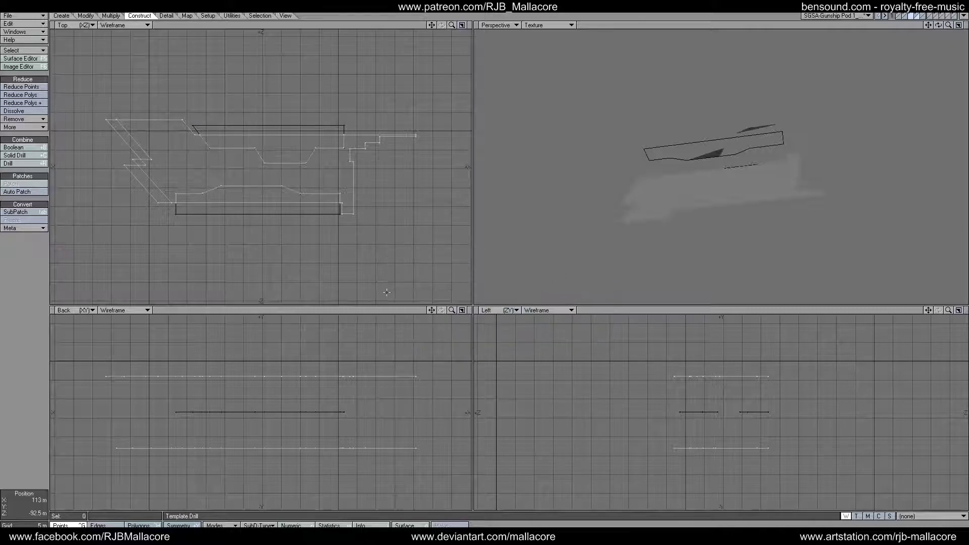
Step: Bevel the sliced template-shaped panels on both the upper and lower hull faces using the numeric bevel settings
left_click(142, 525)
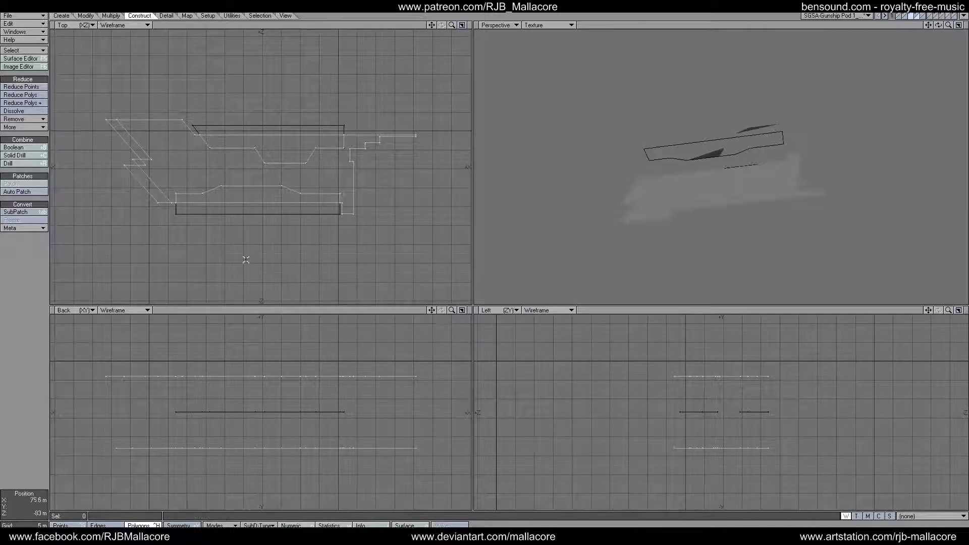
left_click(254, 199)
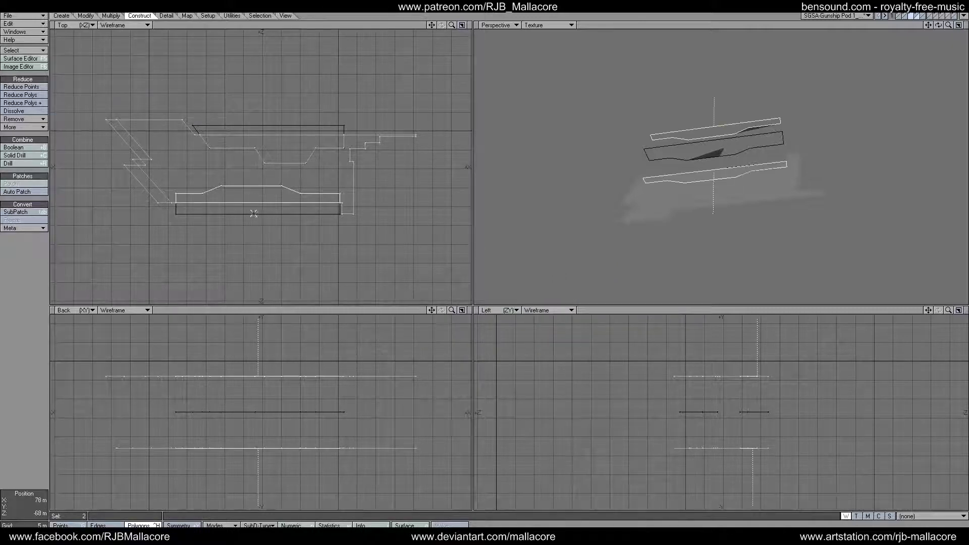
left_click(279, 130)
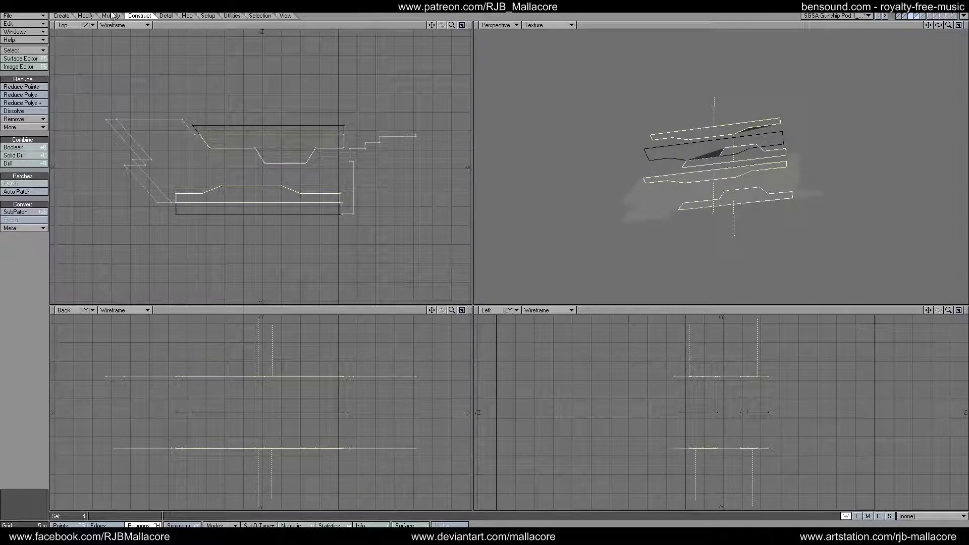
left_click(22, 164)
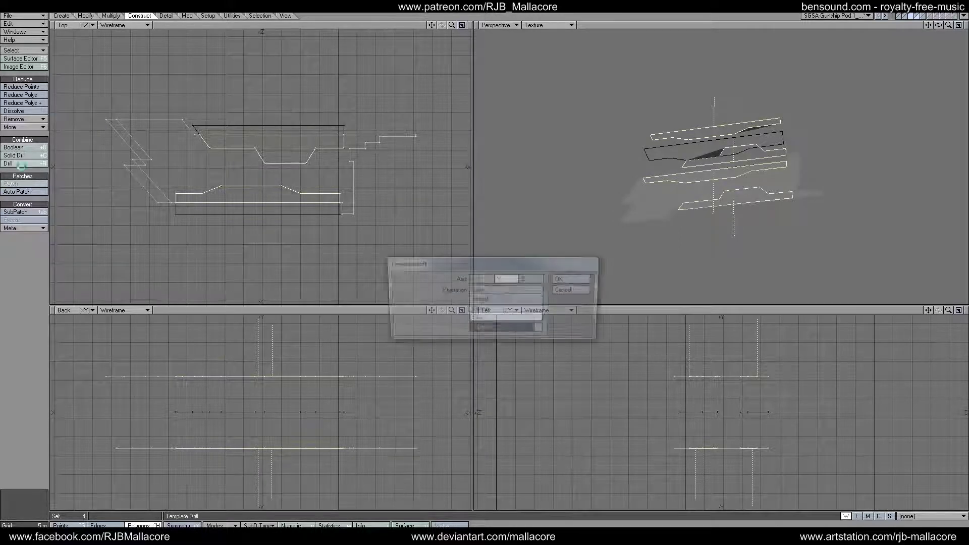
left_click(559, 291)
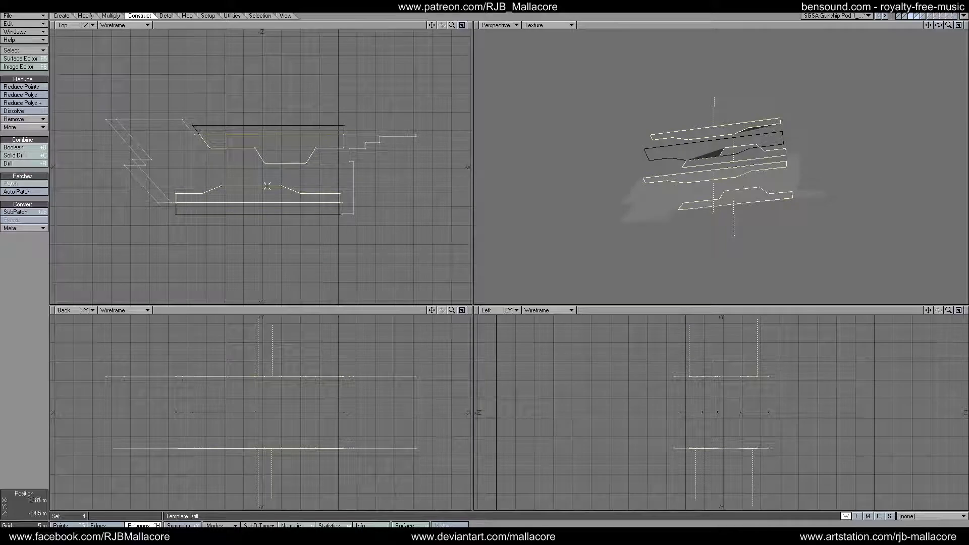
left_click(111, 16)
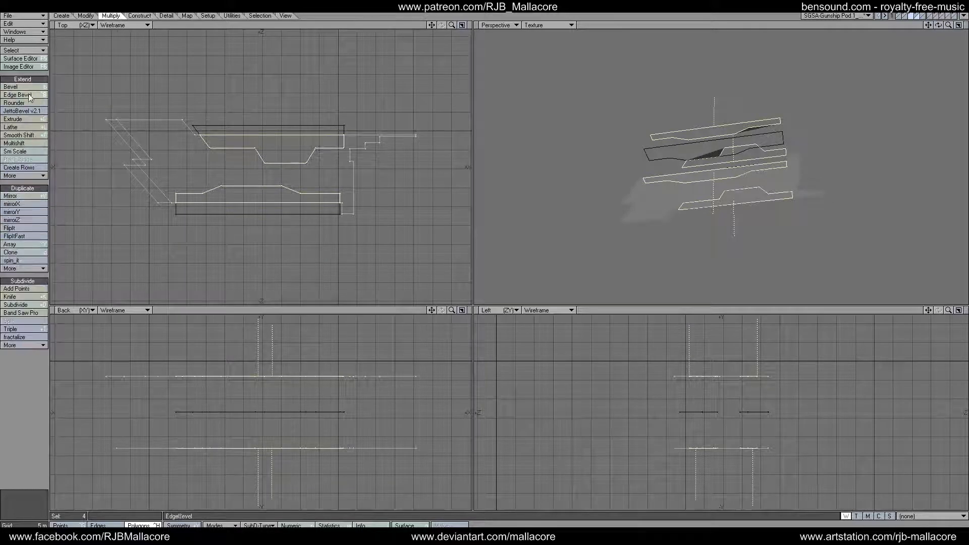
left_click(34, 87)
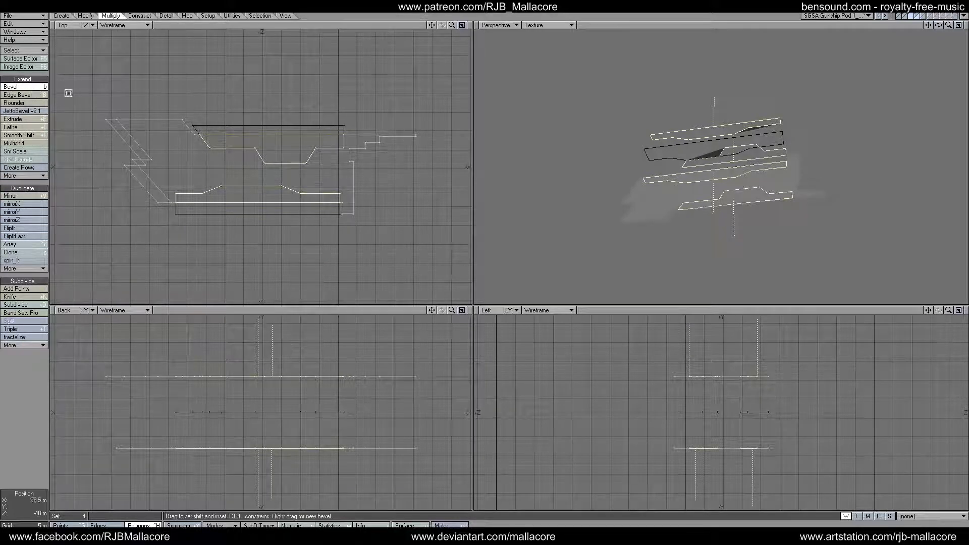
key("n")
left_click(589, 135)
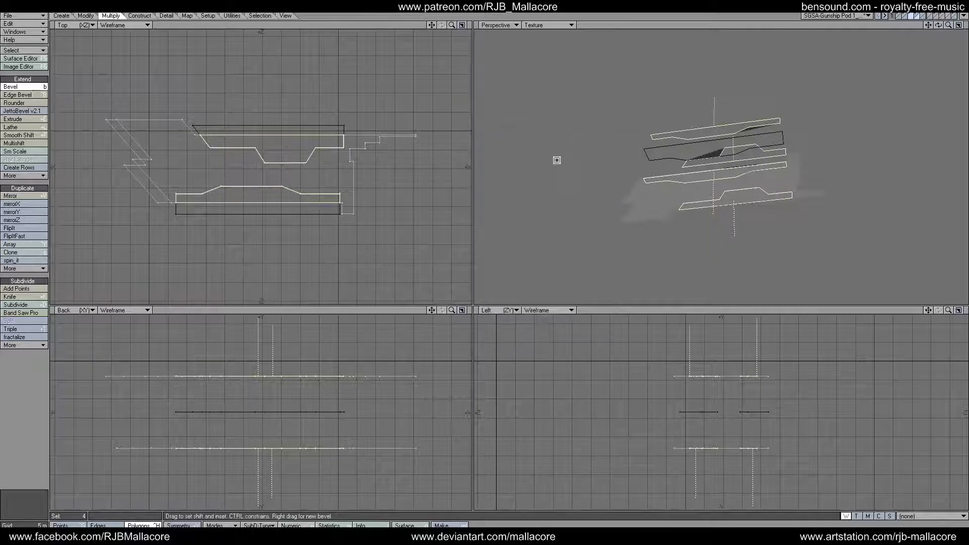
key("space")
left_click(34, 398)
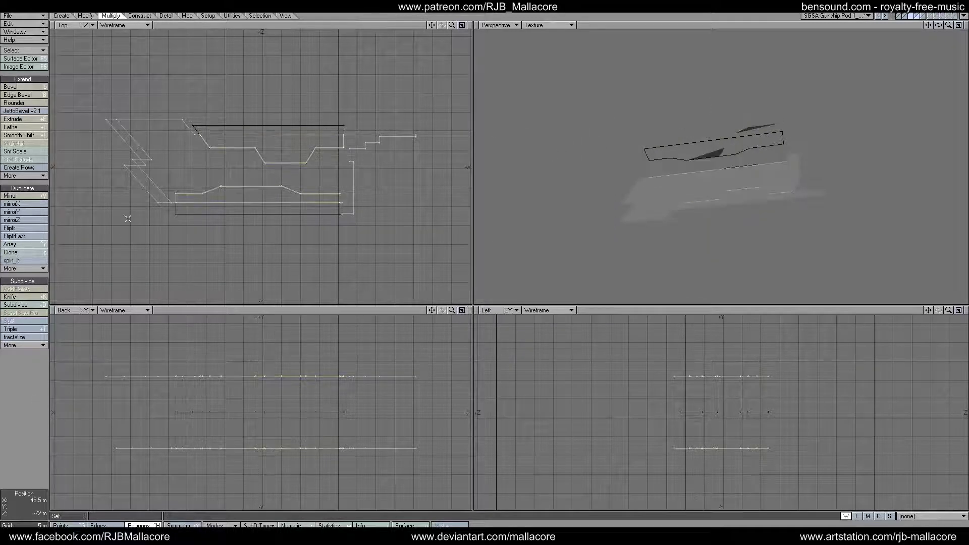
Step: Knife the central upper and lower hull faces lengthwise with a straight cut just inside the outer template panel
left_click(148, 180)
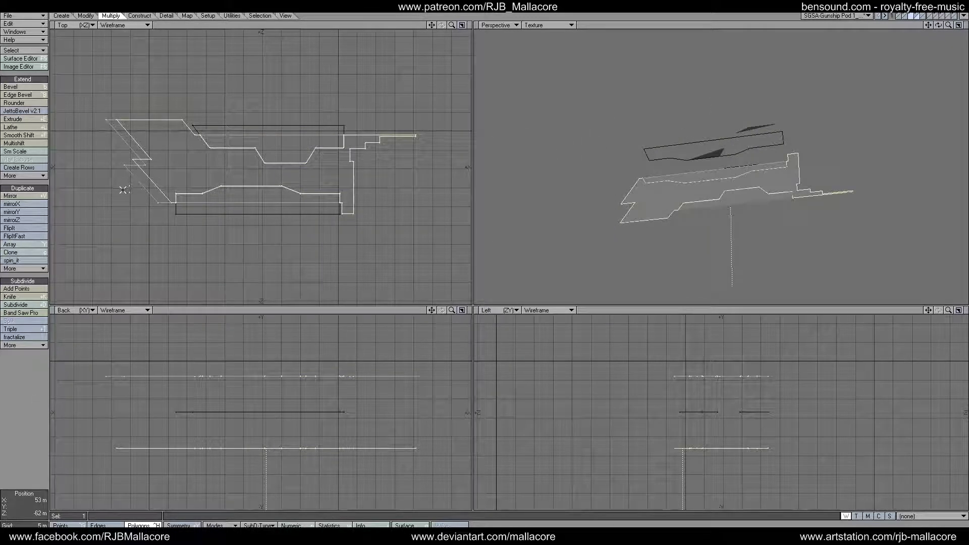
left_click(143, 181)
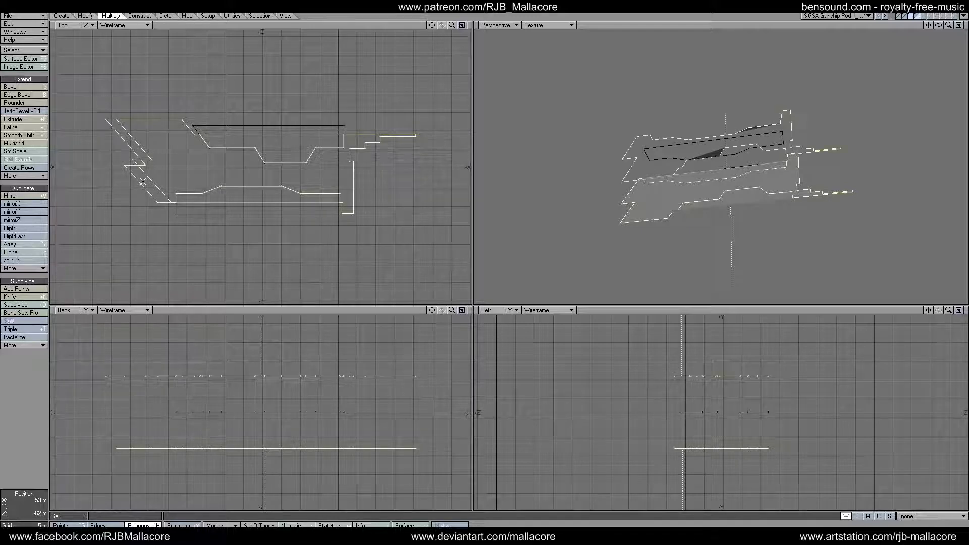
left_click(11, 297)
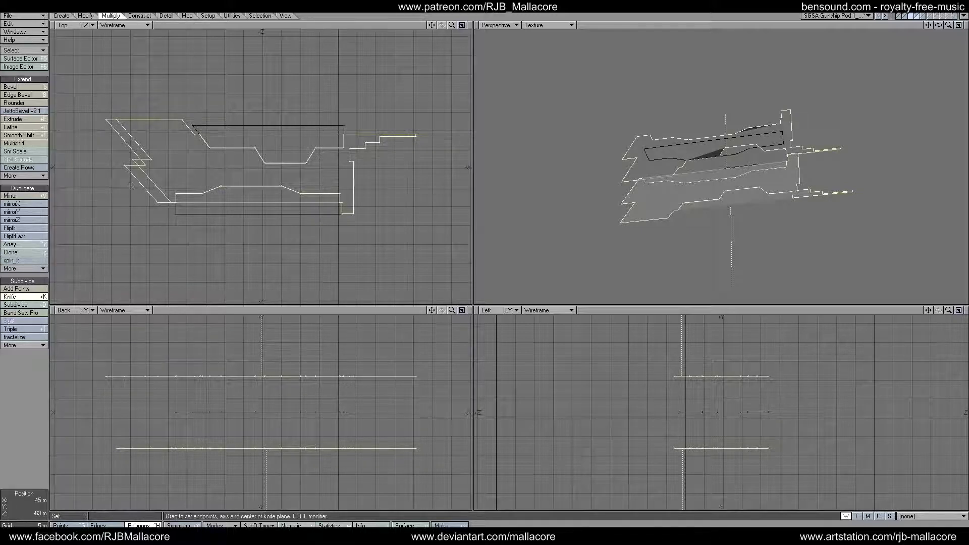
left_click_drag(133, 185, 380, 186)
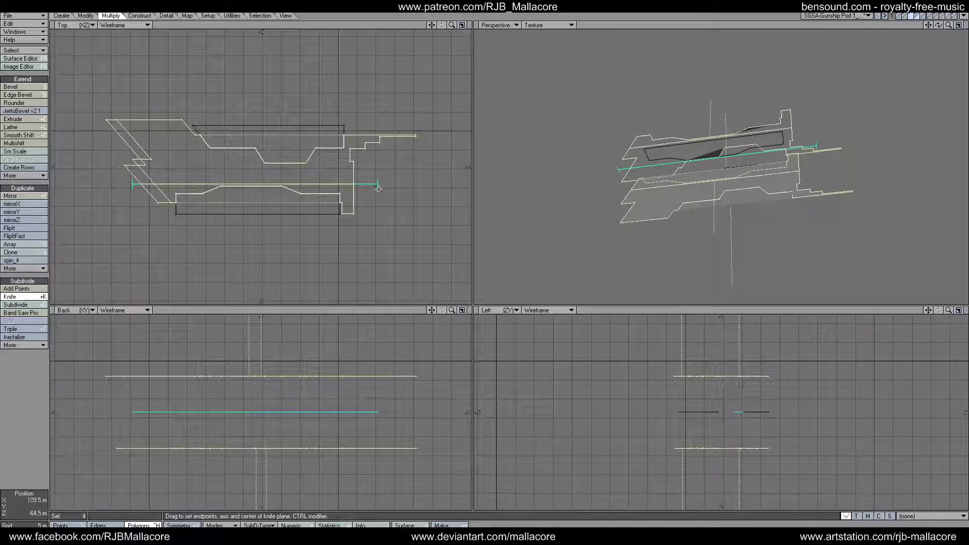
key("space")
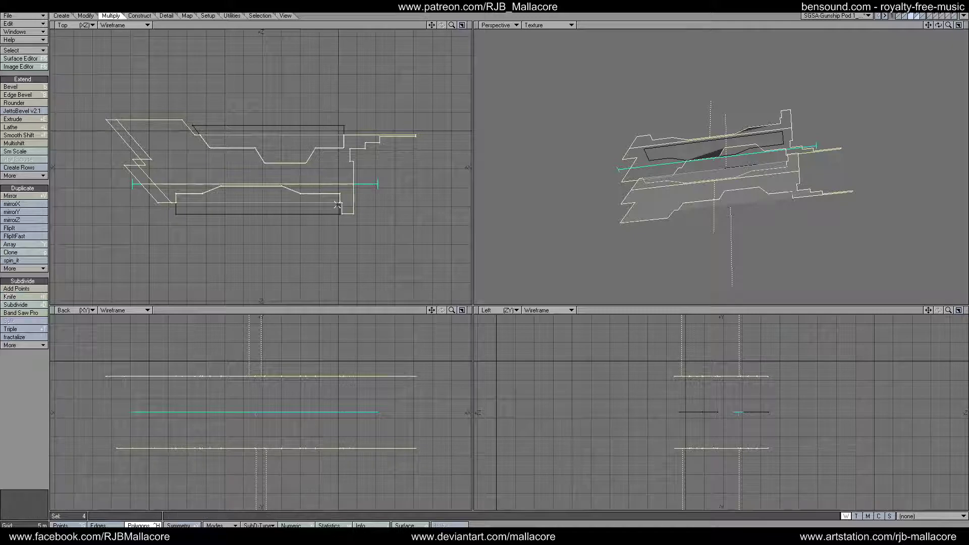
Step: Knife both hull faces crosswise near the engine end, level with the ends of the template panels
left_click(21, 296)
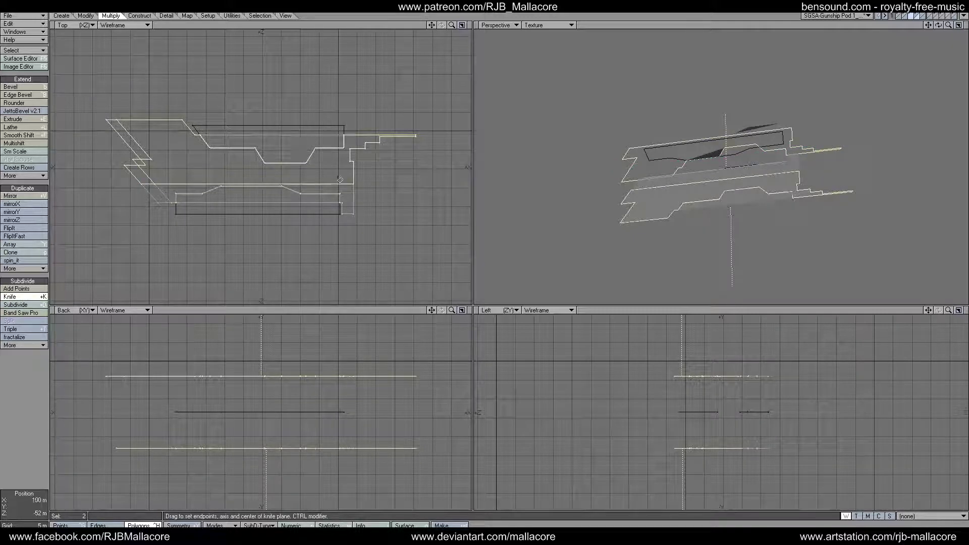
left_click_drag(338, 138, 340, 196)
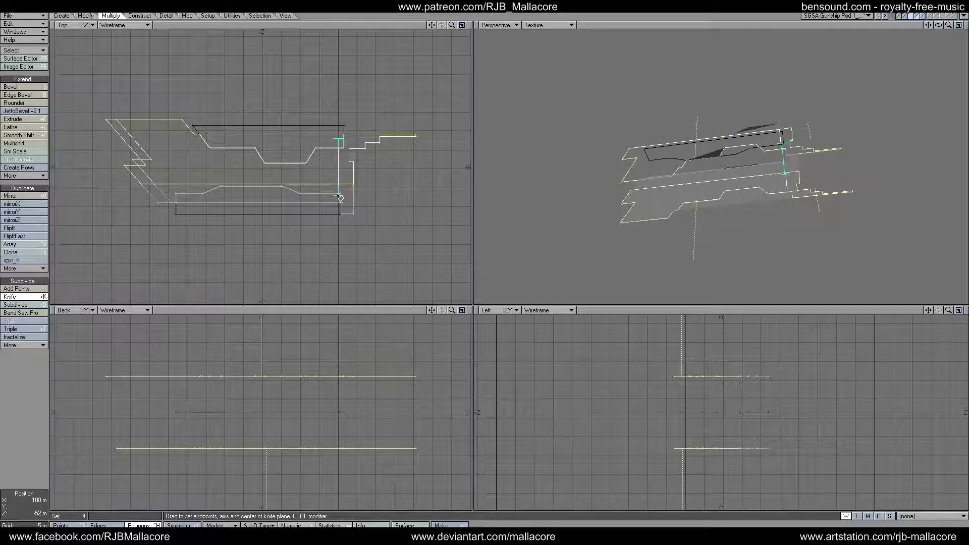
key("space")
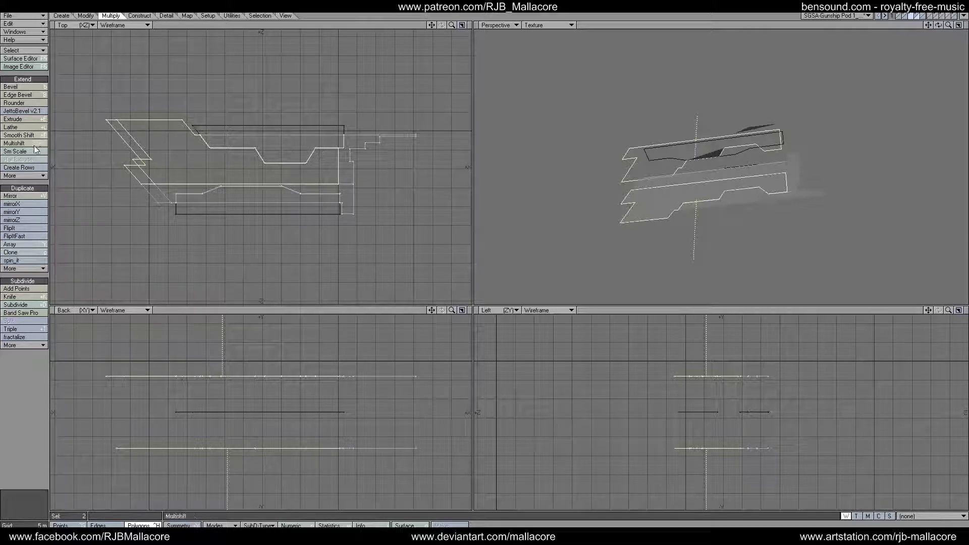
Step: Multishift the remaining central upper and lower panels with an inset of 1 m and a shift of 0 m
key("n")
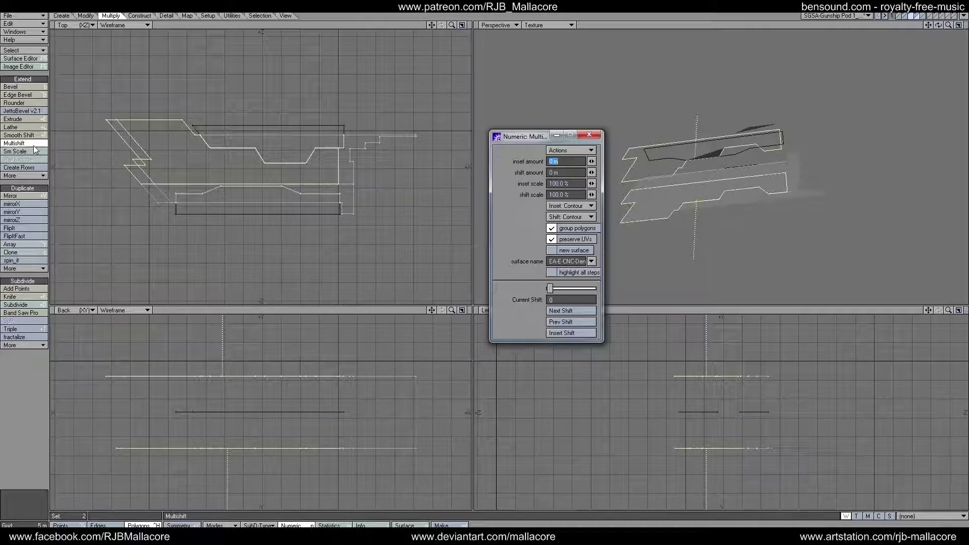
type("00")
key("Tab")
left_click(576, 162)
key("BackSpace")
type("5")
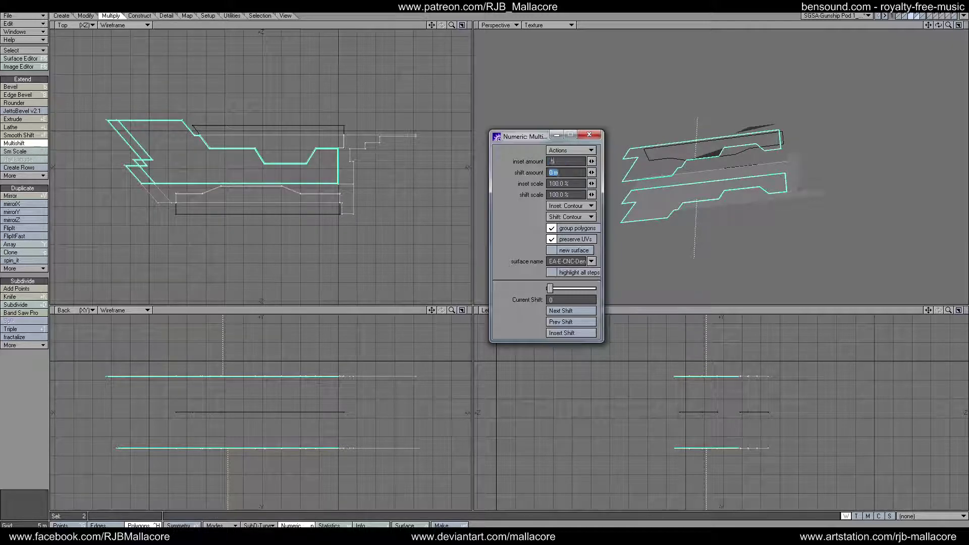
type("00")
key("Tab")
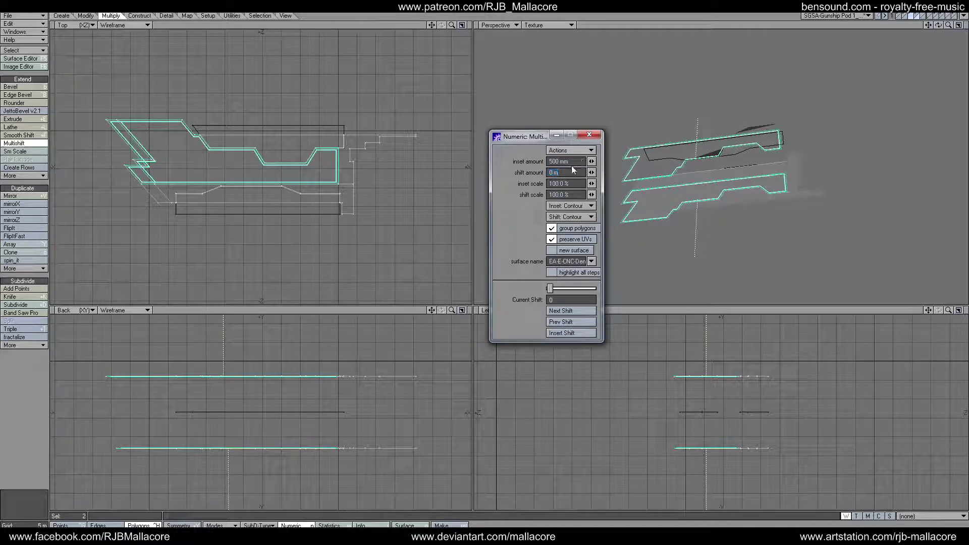
left_click(572, 162)
key("BackSpace")
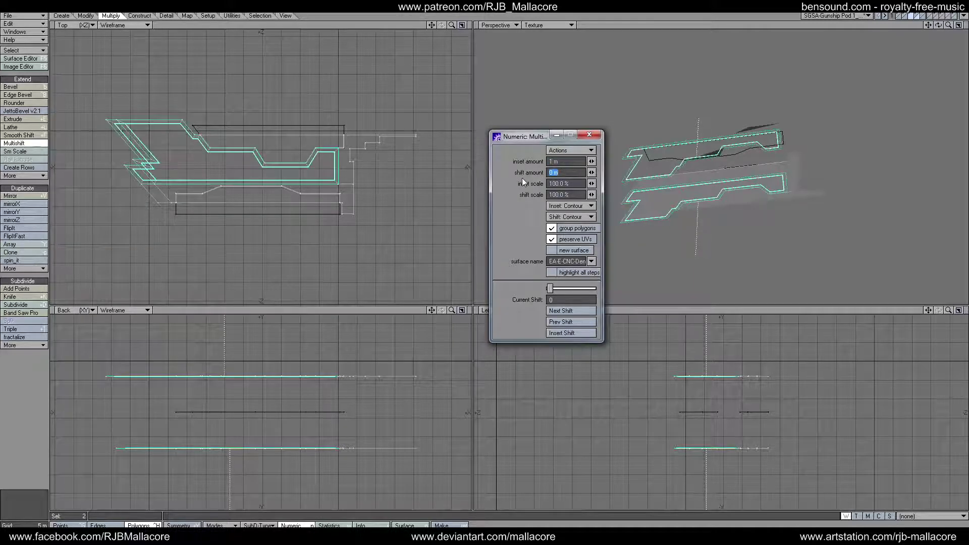
left_click(588, 135)
key("space")
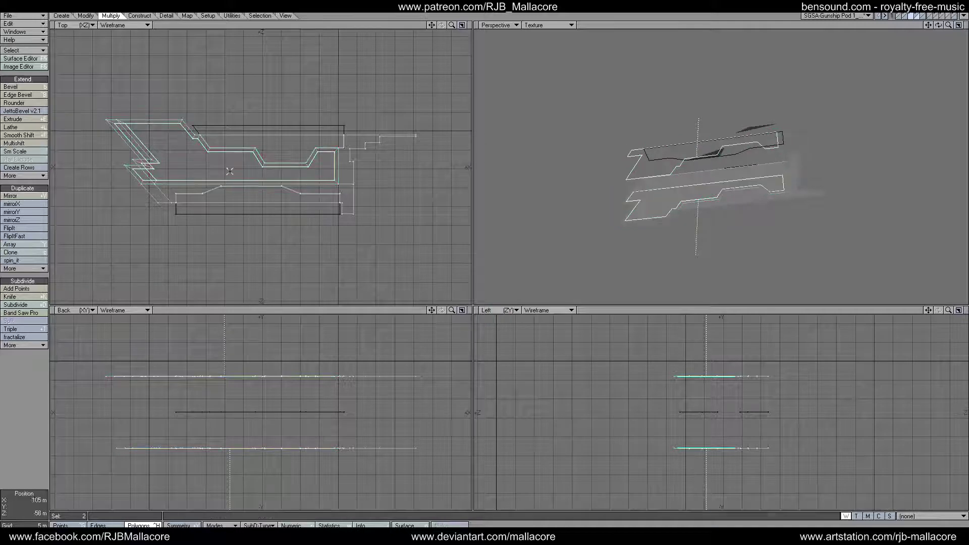
Step: Raise the inset central panels with a Multishift of 0 m inset and 500 mm shift
left_click(38, 144)
key("n")
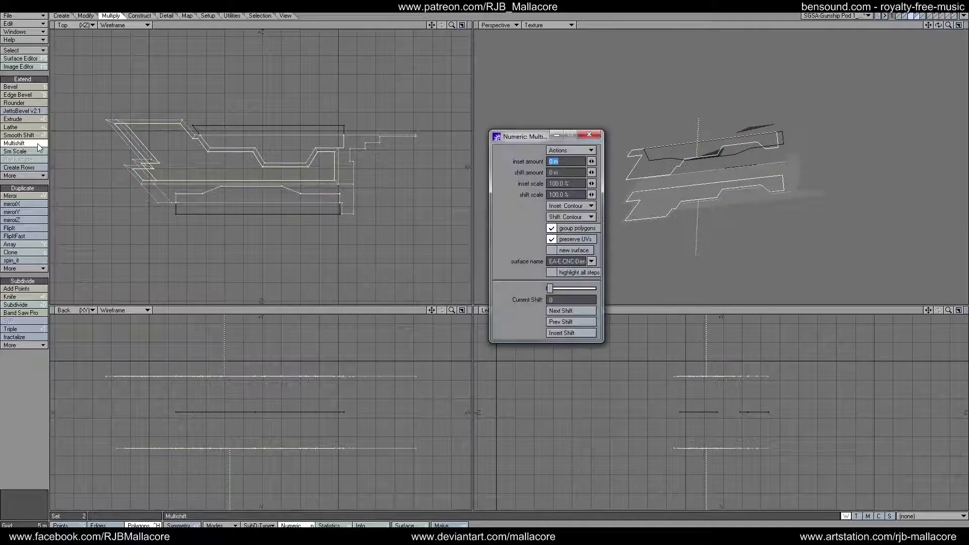
key("Tab")
type(".2")
key("Tab")
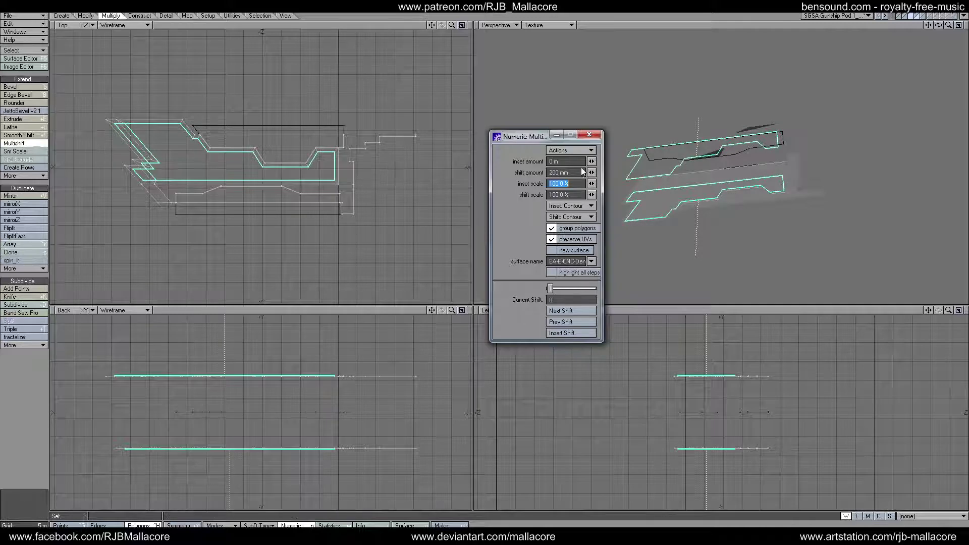
left_click(555, 172)
type("500")
key("Tab")
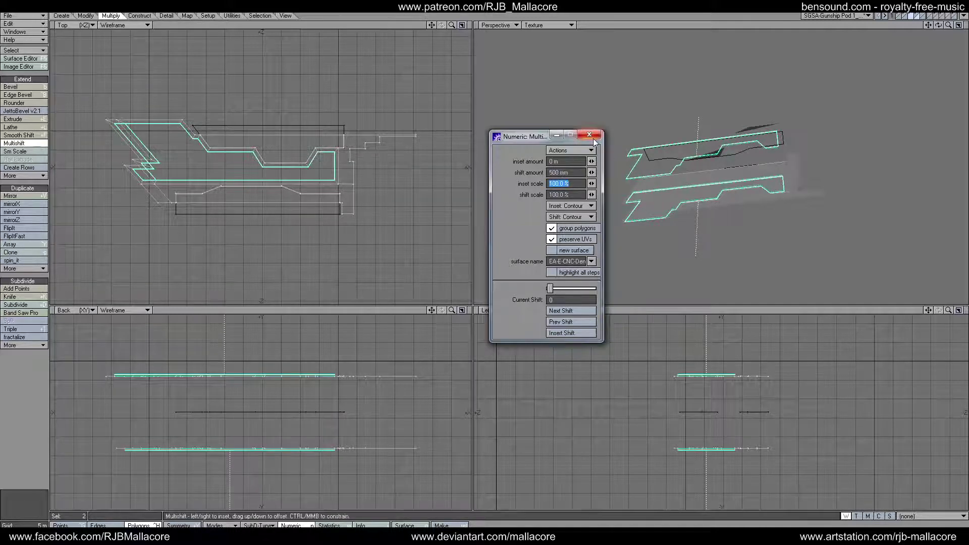
left_click(588, 137)
Step: Bevel the raised central panels with a Multishift of 200 mm inset and 200 mm shift, and clear the selection
left_click(14, 145)
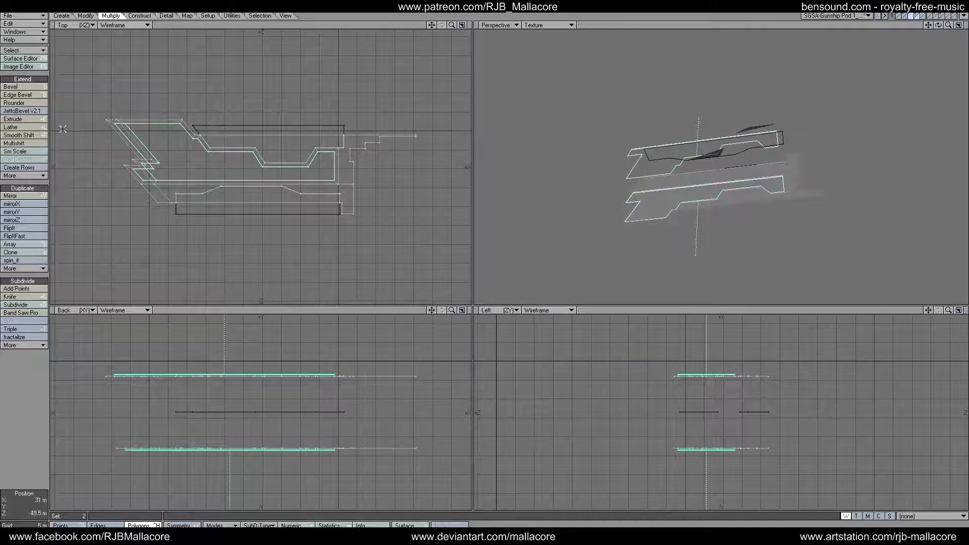
key("n")
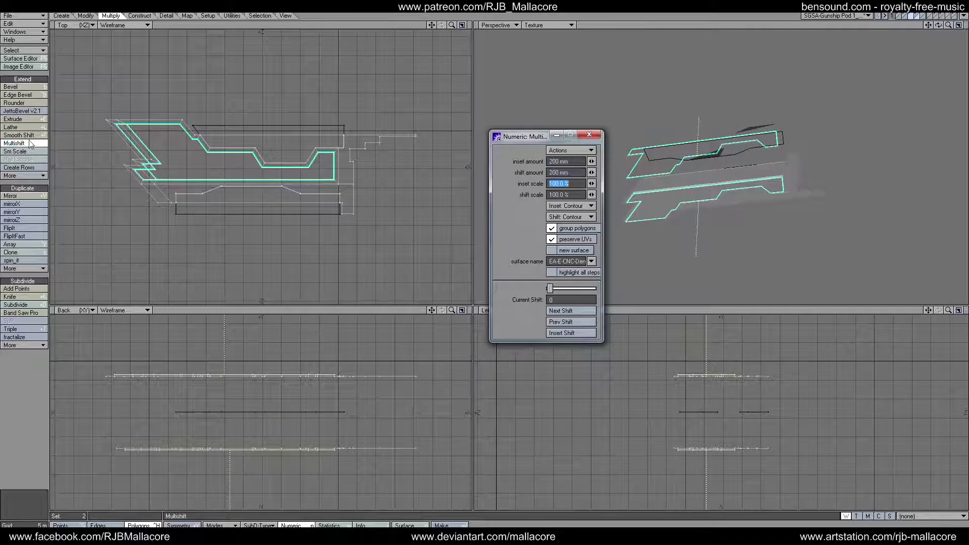
left_click(594, 138)
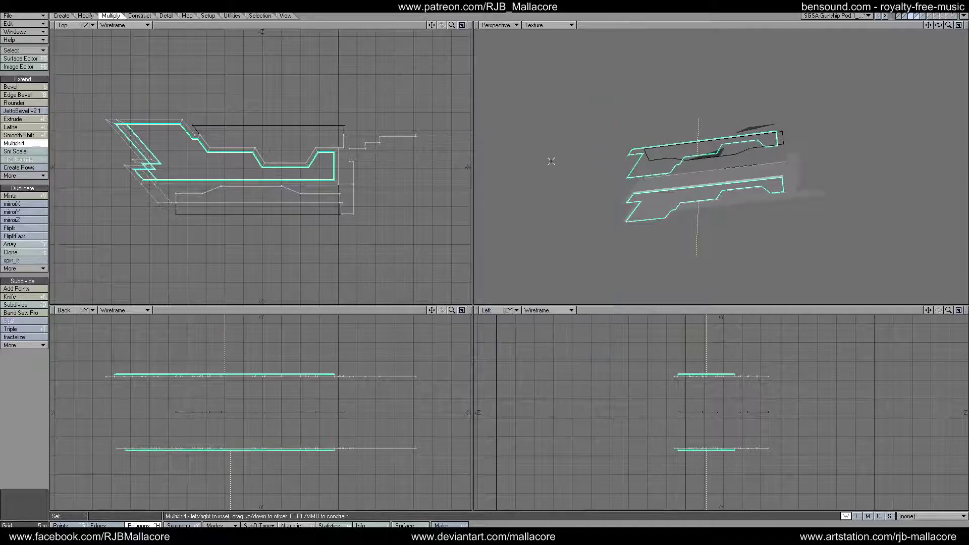
left_click(51, 412)
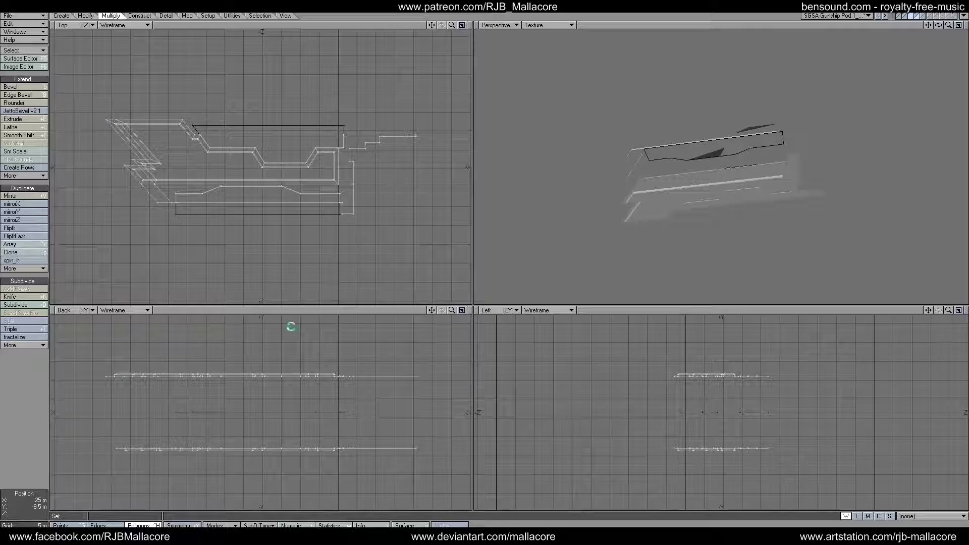
Step: Cut the finished hull panels and paste them back into the gunship pod's layer
key("ctrl+x")
left_click(906, 15)
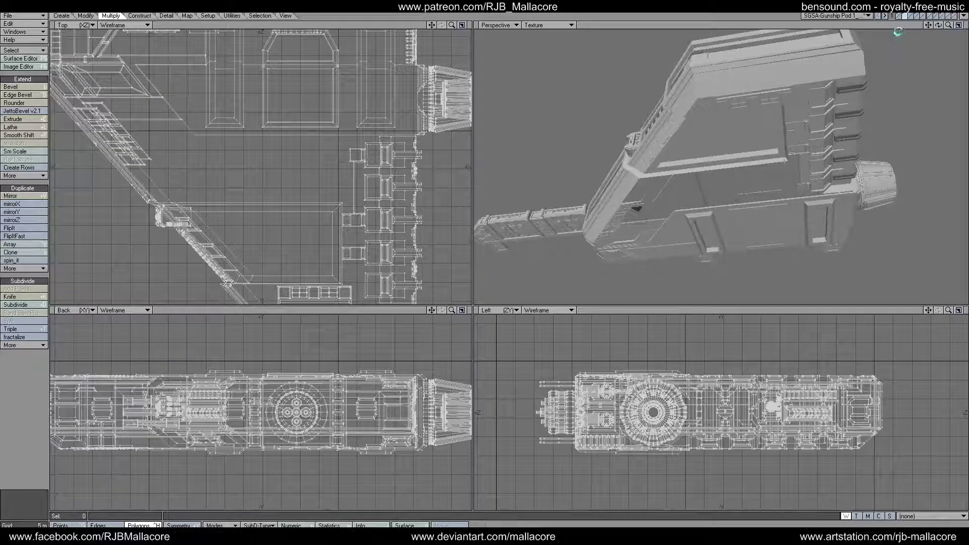
left_click_drag(937, 26, 810, 37)
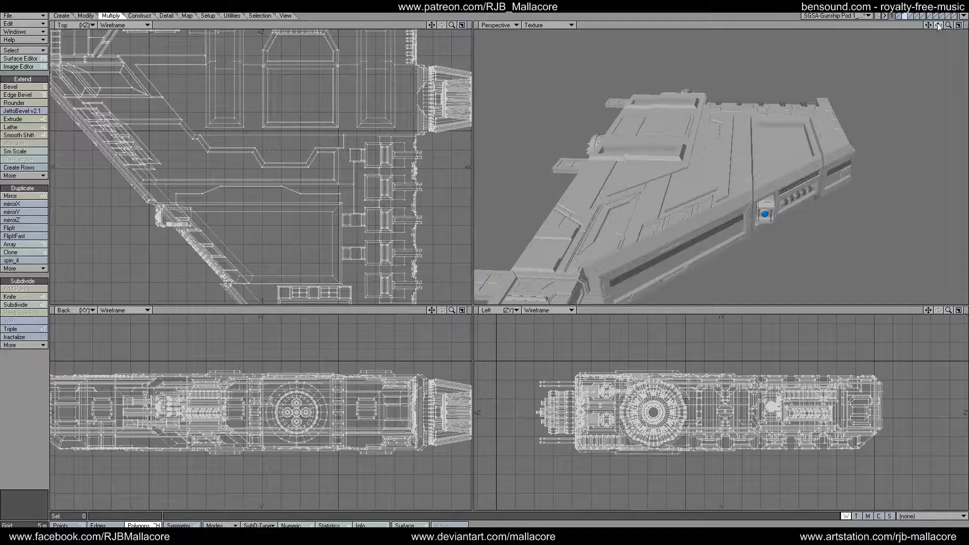
Step: Merge the pod's points using the automatic range, keeping one-point polygons
key("m")
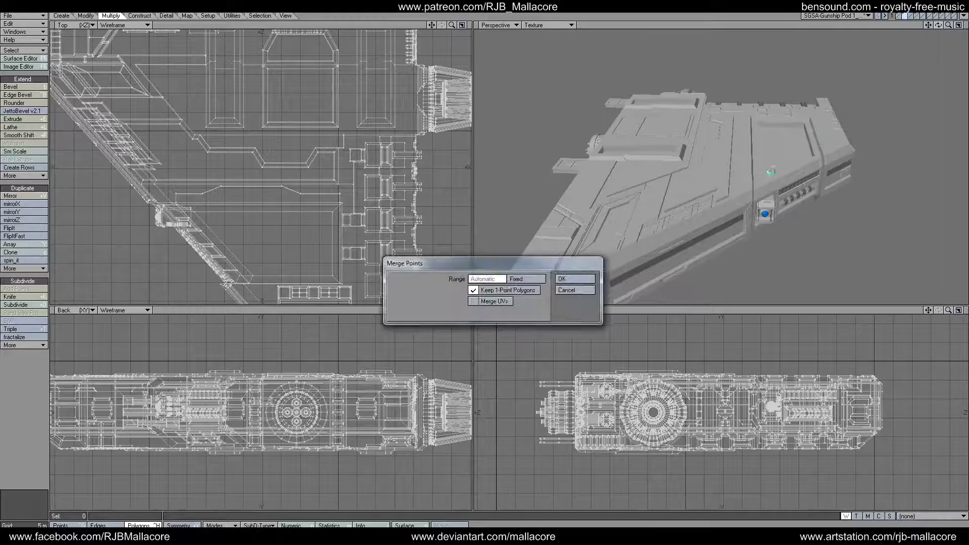
left_click(561, 277)
left_click(482, 278)
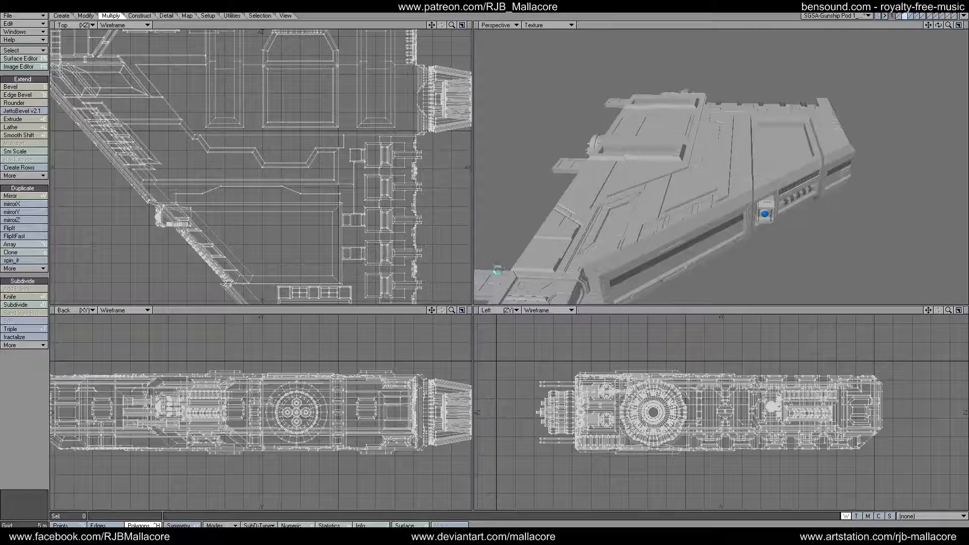
key("plus")
mouse_move(938, 25)
left_mouse_down()
mouse_move(885, 26)
mouse_move(942, 14)
mouse_move(941, 37)
mouse_move(948, 24)
left_mouse_up()
key("a")
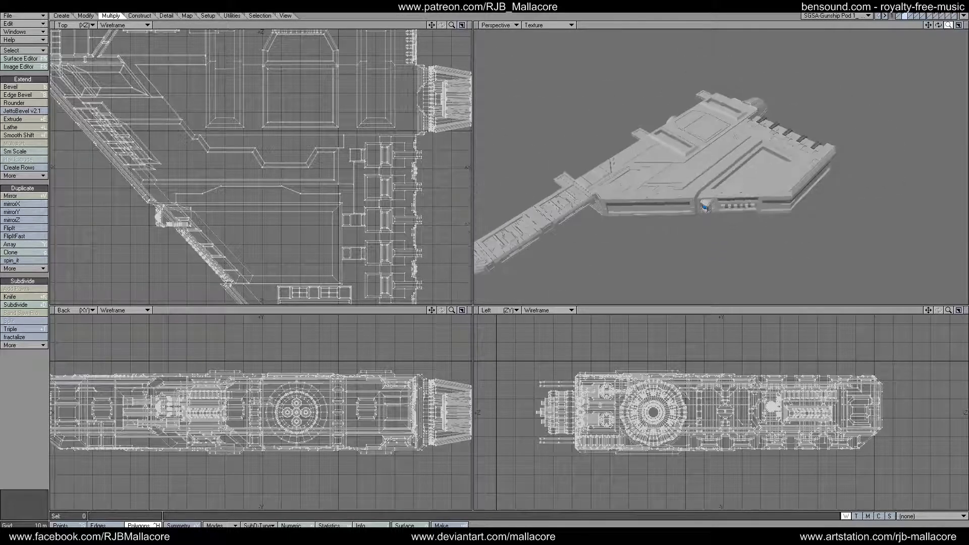
Step: Paste a copy of the pod into an empty layer and mirror it across the ship's lengthwise centerline
left_click(900, 16, "shift")
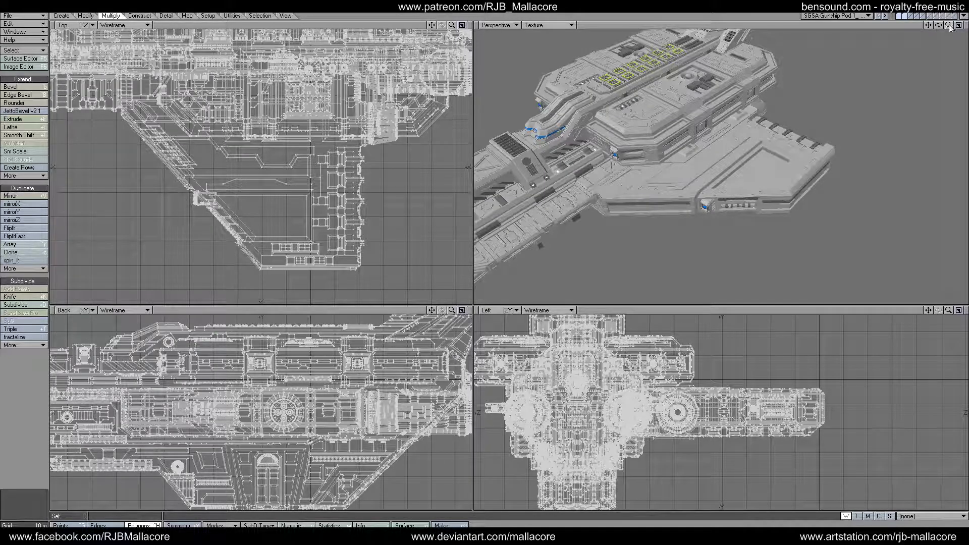
left_click(903, 16)
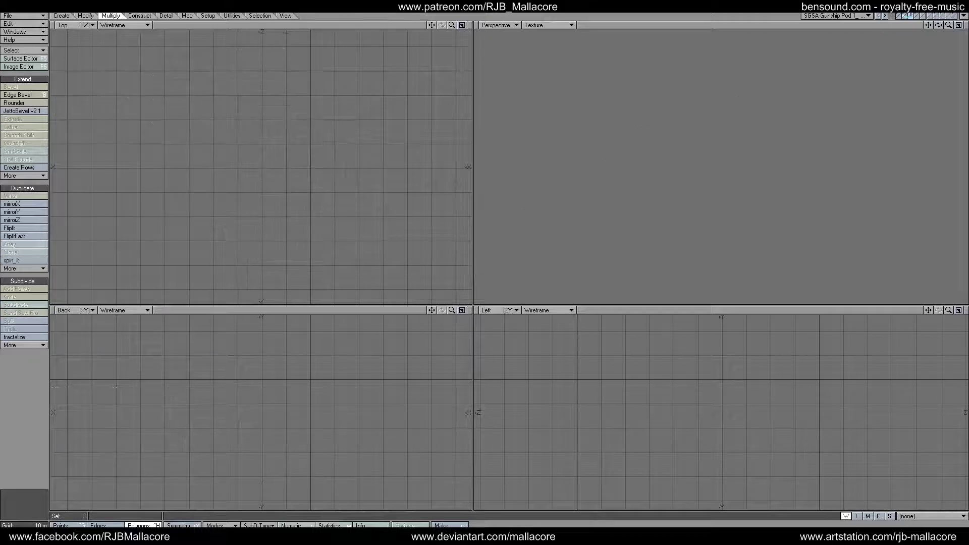
key("ctrl+v")
key("a")
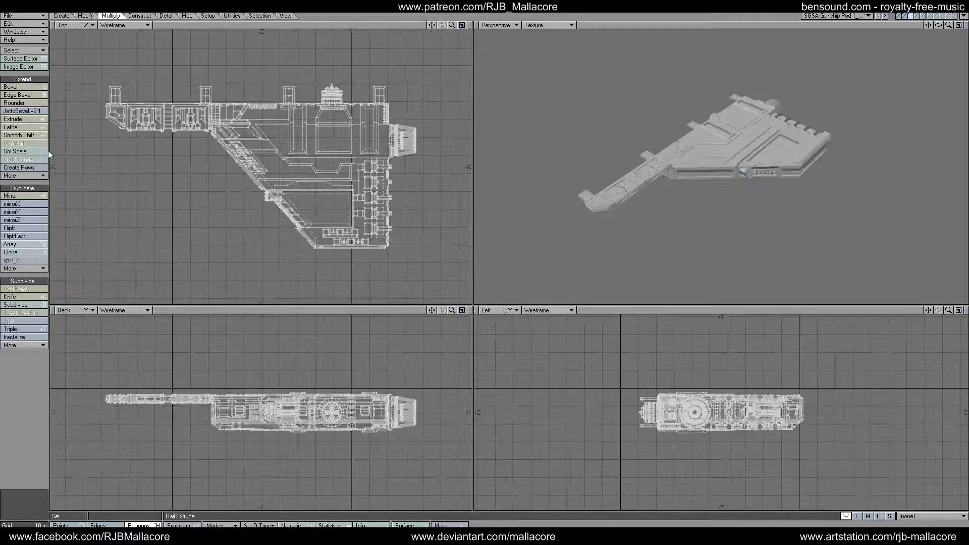
left_click(20, 196)
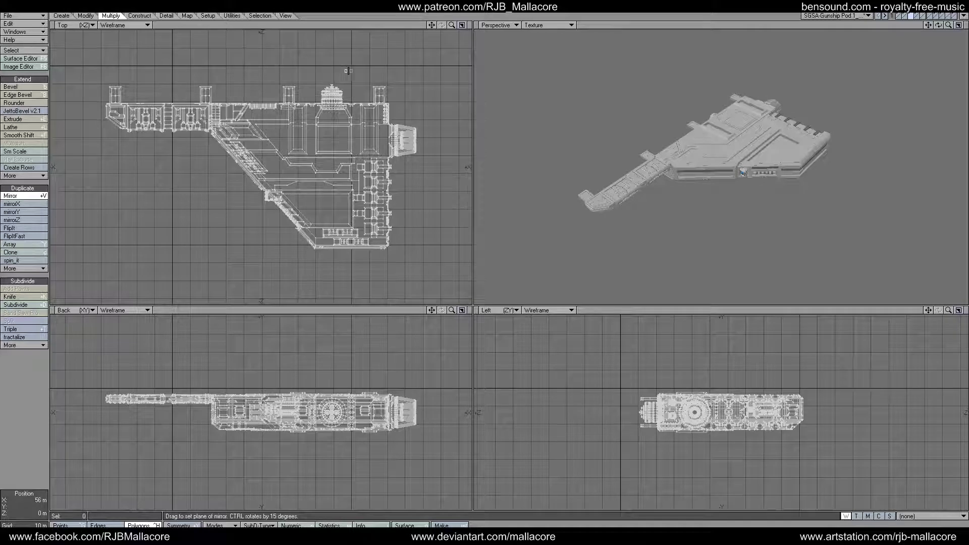
left_click_drag(360, 68, 365, 66)
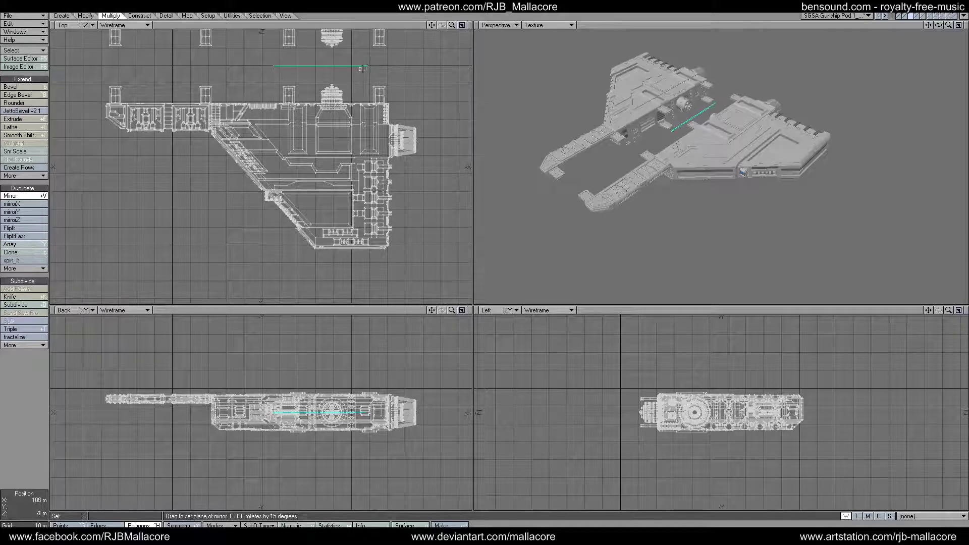
key("space")
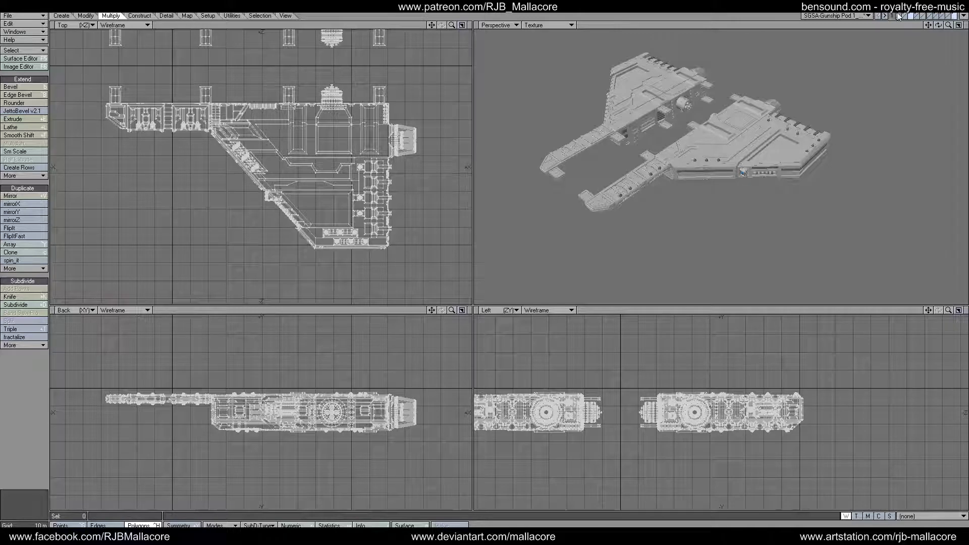
Step: Mirror the small dome details in their own layer across the ship's lengthwise centerline
left_click(952, 15)
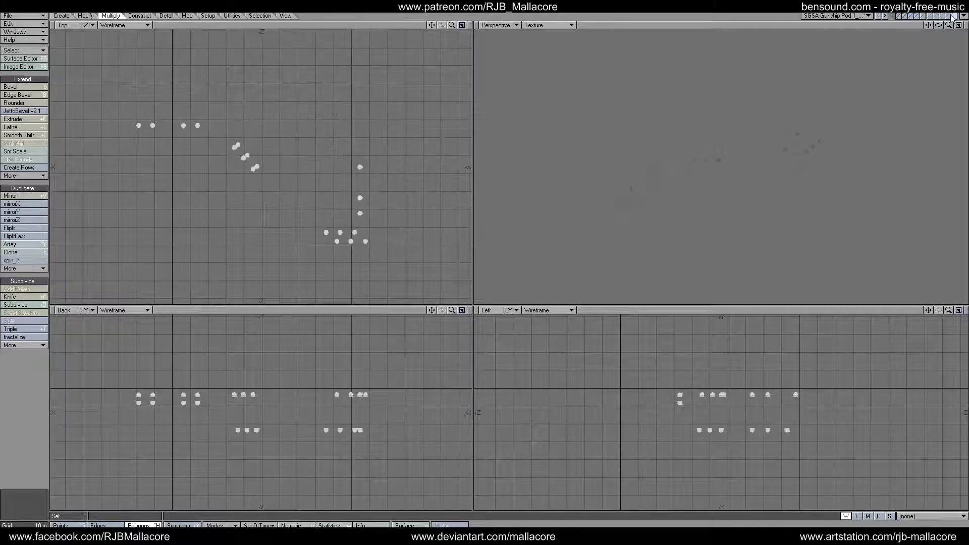
left_click(917, 16)
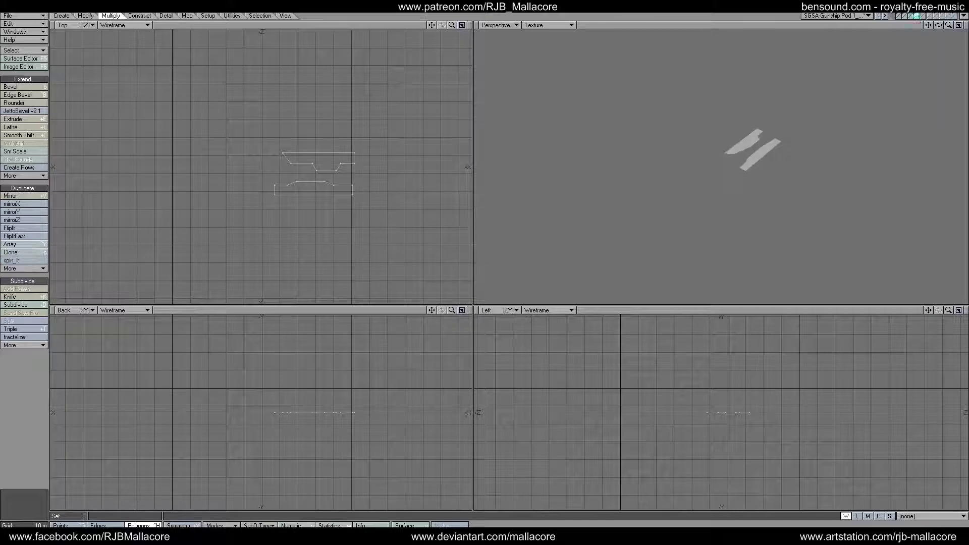
left_click(917, 16)
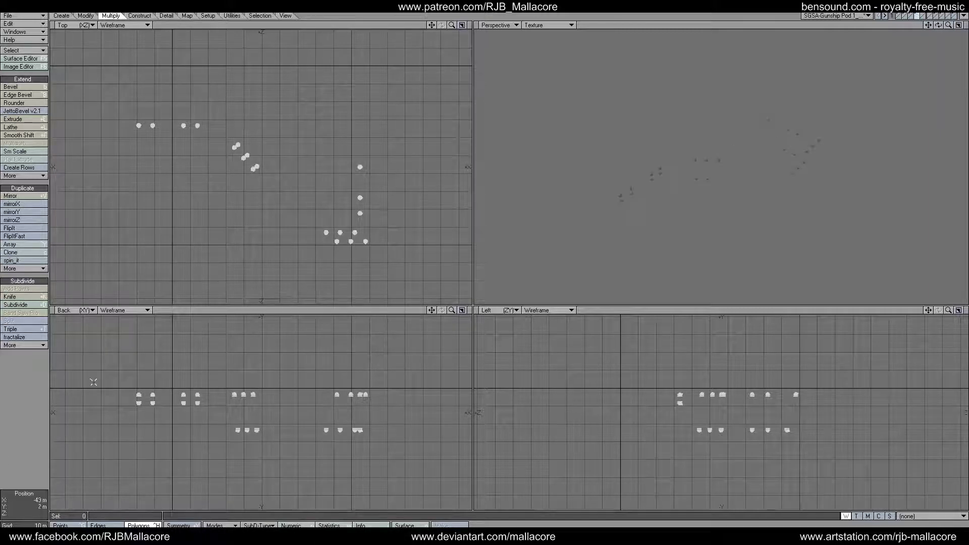
left_click(15, 196)
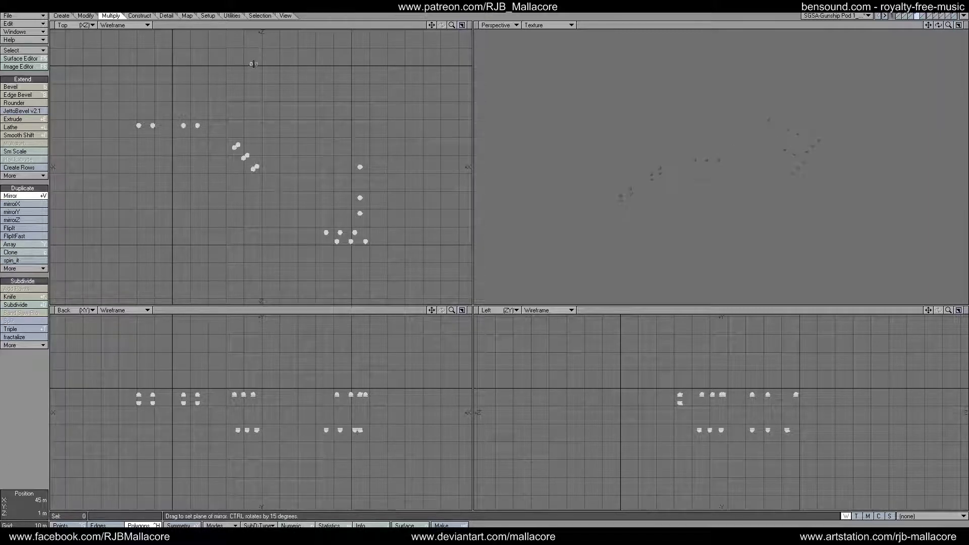
left_click_drag(253, 66, 324, 65)
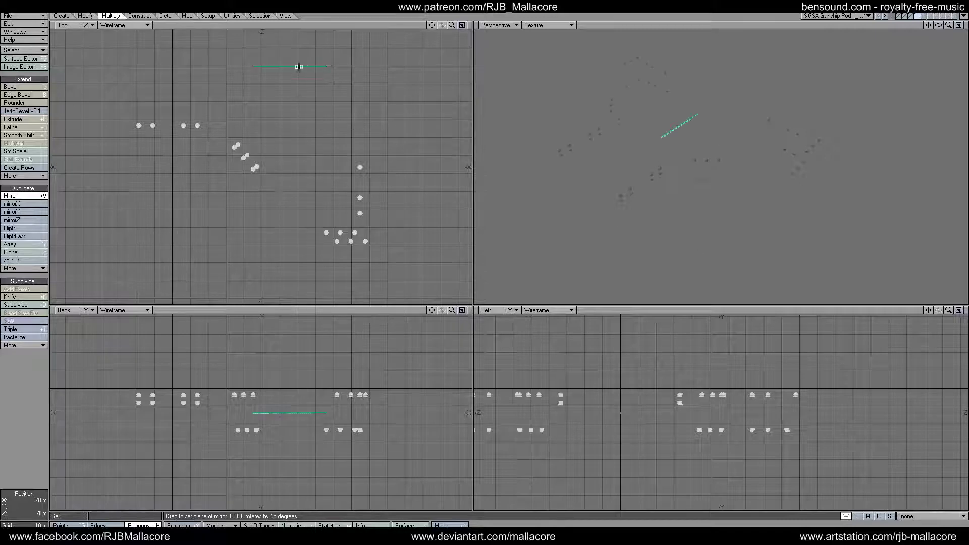
key("space")
Step: Cut the mirrored domes, paste them into the gunship pod's layer, and display that layer together with the main ship
key("ctrl+x")
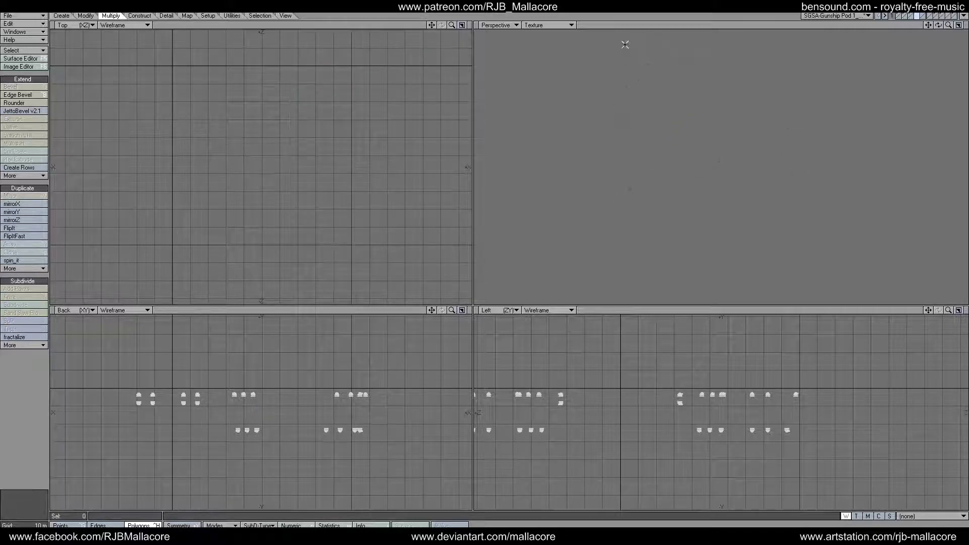
left_click(910, 15)
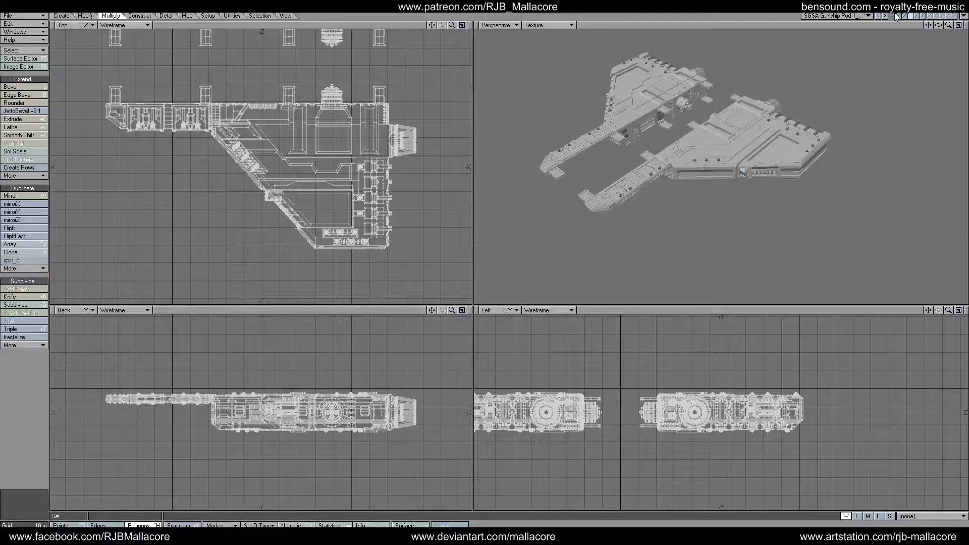
left_click(898, 15)
left_click(909, 15, "shift")
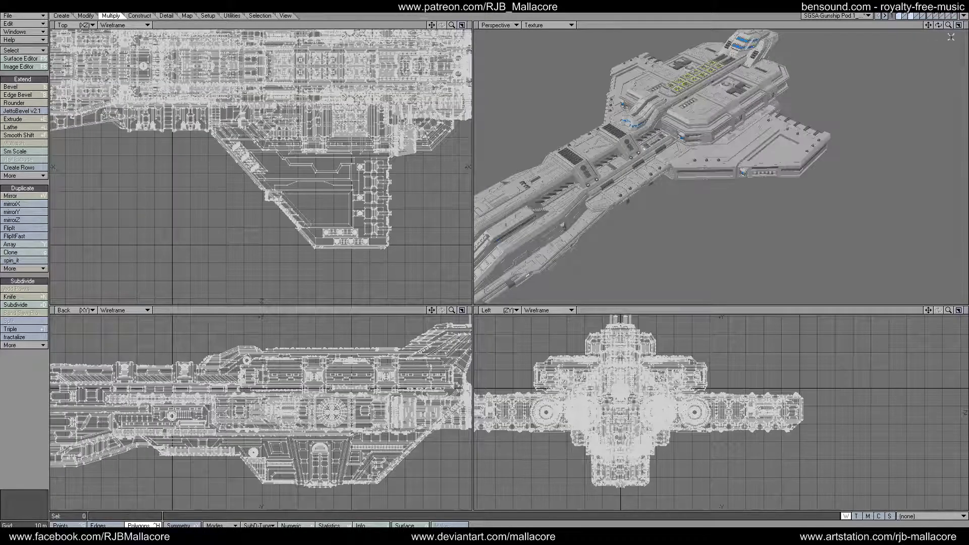
Step: Examine the assembled ship and its mirrored gunship pods in an enlarged perspective view from the front, sides, above and below
left_click_drag(938, 26, 952, 25)
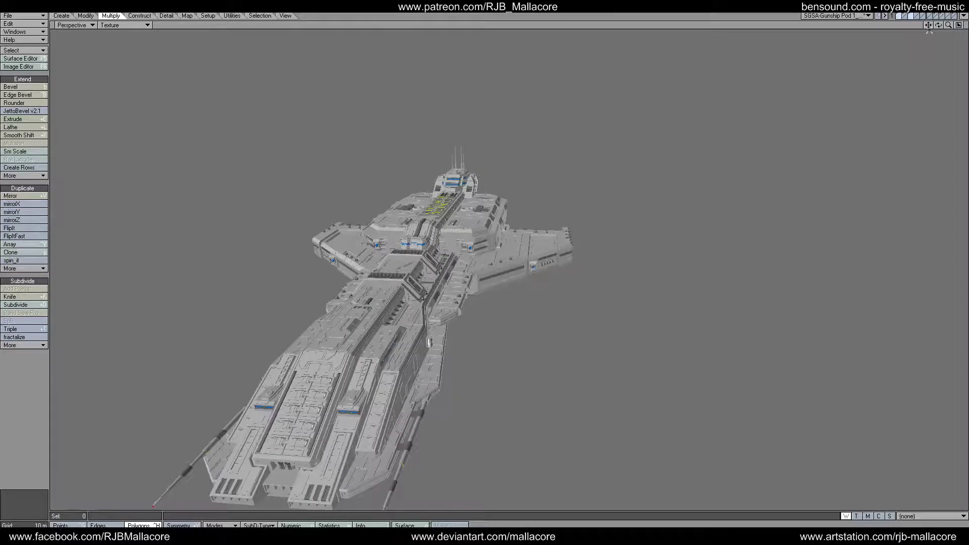
mouse_move(929, 26)
left_mouse_down()
mouse_move(948, 26)
mouse_move(919, 27)
mouse_move(938, 26)
left_mouse_up()
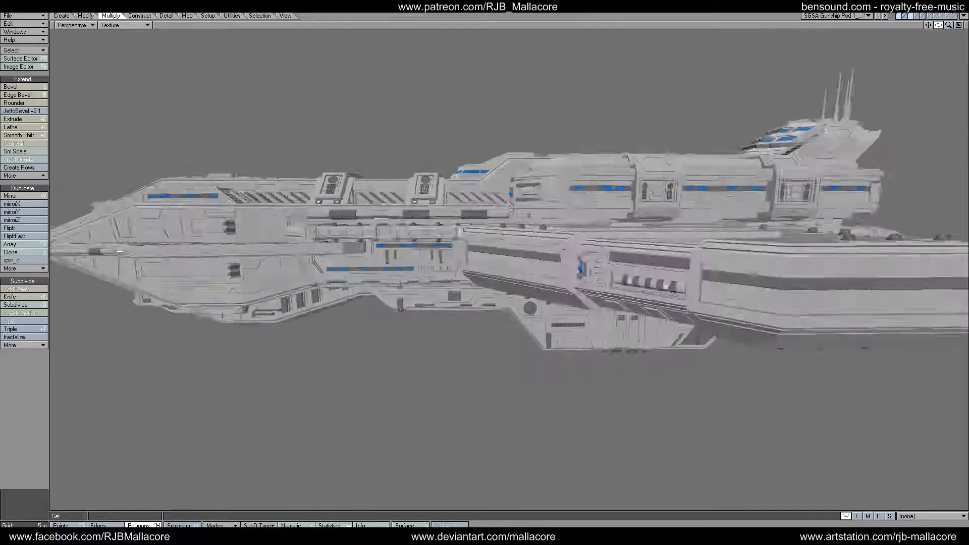
left_click_drag(938, 24, 931, 26)
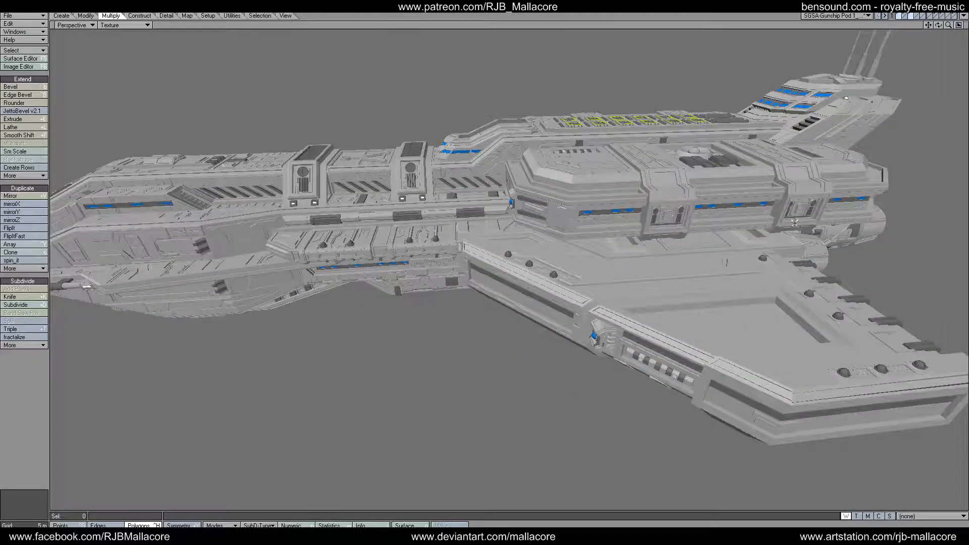
left_click_drag(938, 24, 938, 25)
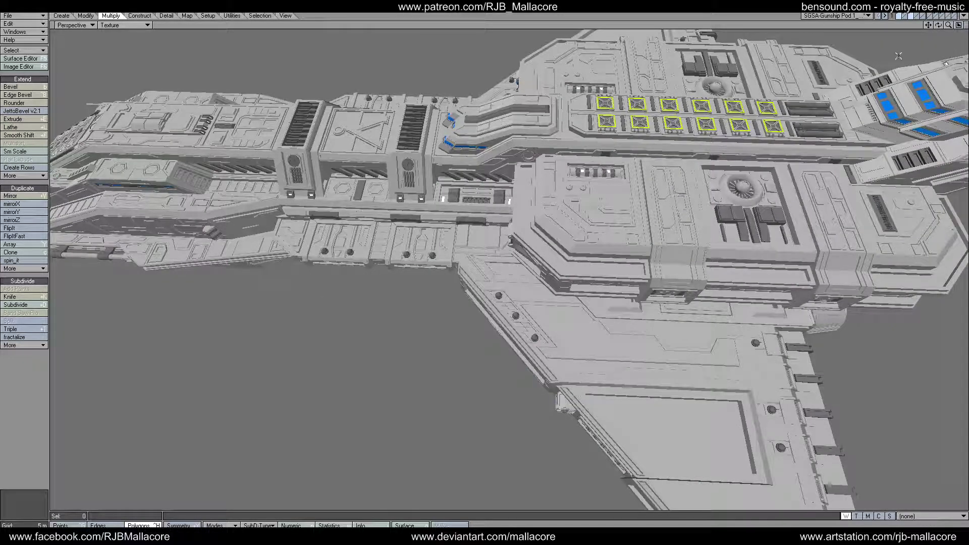
left_click_drag(938, 25, 916, 36)
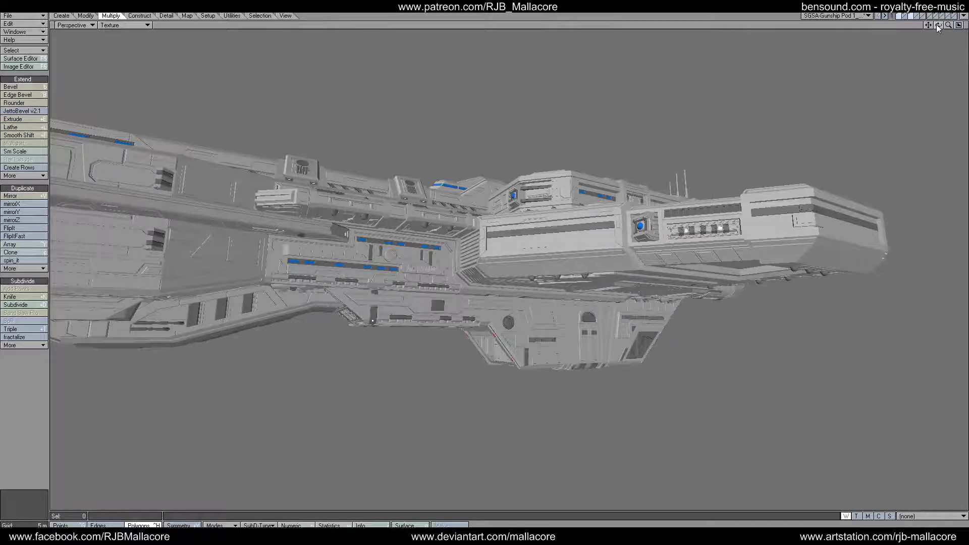
left_click_drag(936, 24, 955, 42)
left_click_drag(942, 81, 938, 29)
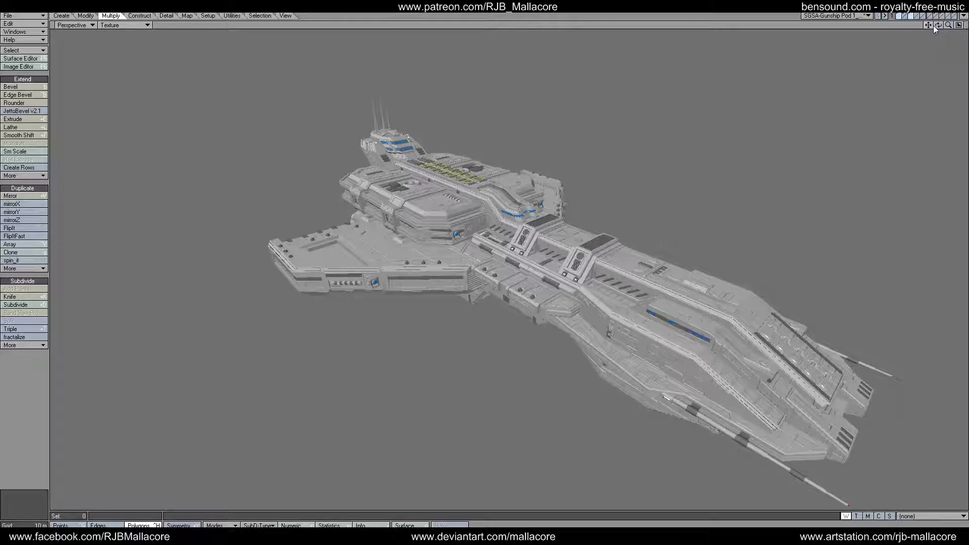
mouse_move(936, 25)
left_mouse_down()
mouse_move(893, 24)
mouse_move(955, 34)
mouse_move(939, 30)
left_mouse_up()
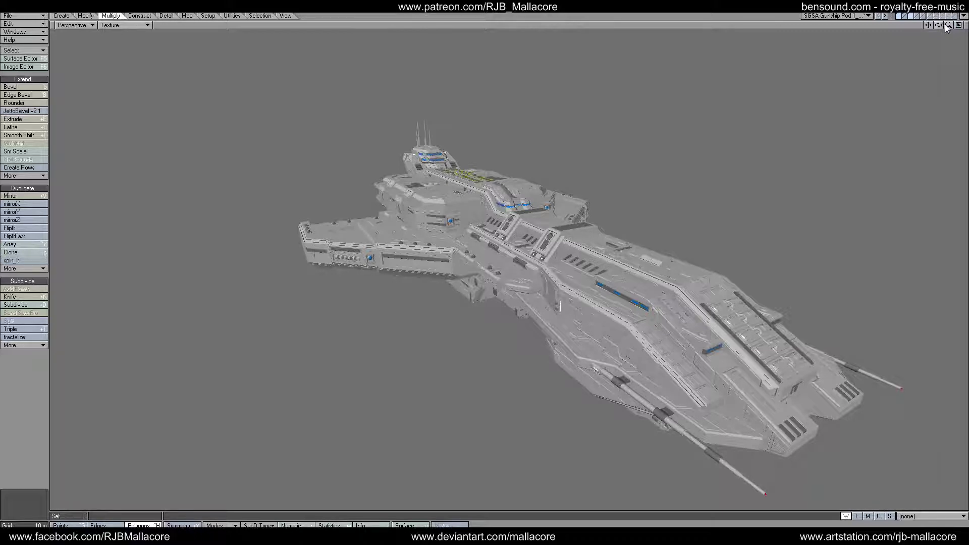
mouse_move(947, 26)
left_mouse_down()
mouse_move(923, 34)
mouse_move(947, 26)
left_mouse_up()
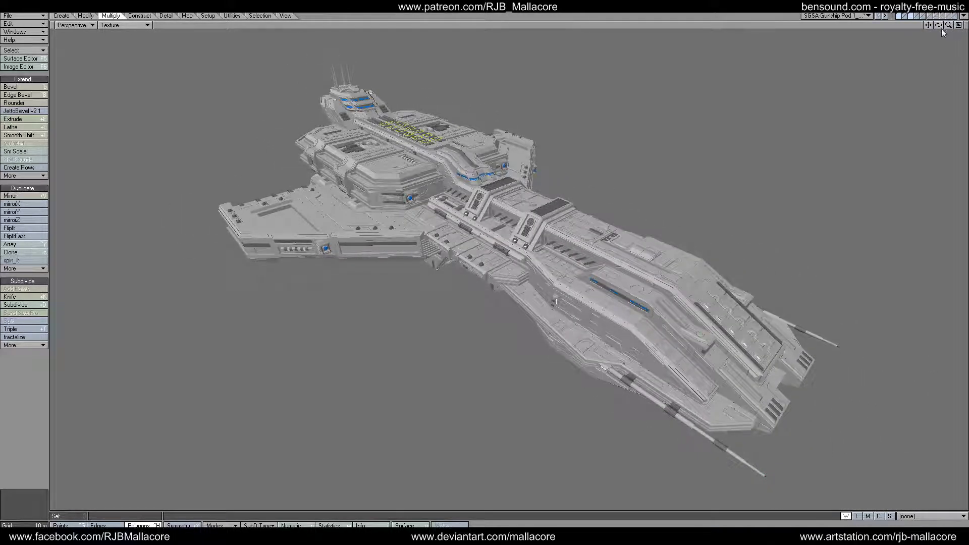
left_click_drag(938, 25, 938, 25)
left_click_drag(966, 142, 940, 26)
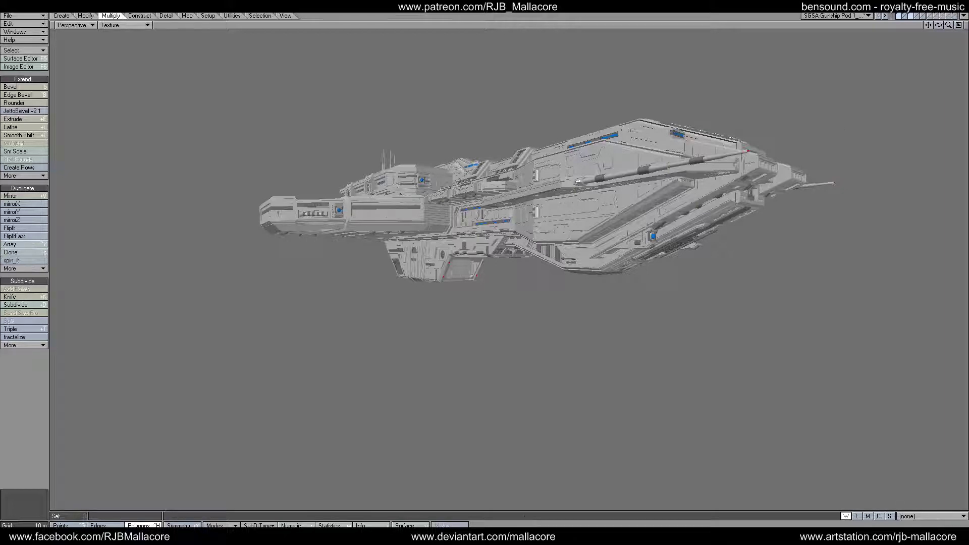
left_click(488, 491)
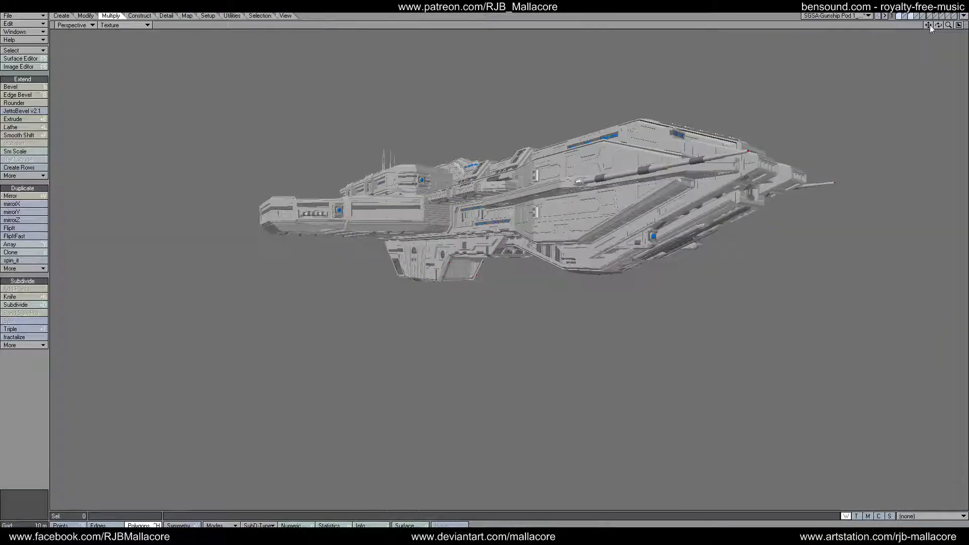
left_click_drag(938, 26, 884, 53)
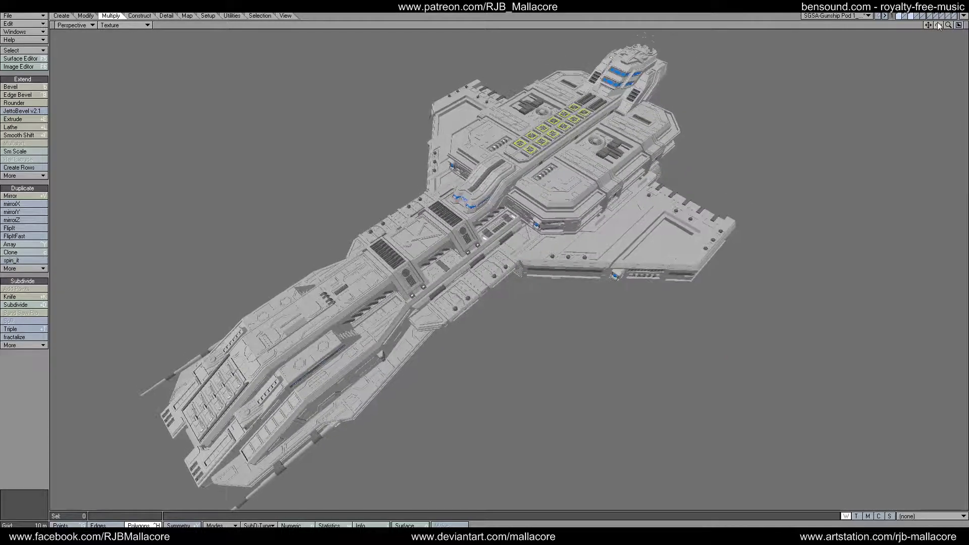
left_click_drag(948, 25, 902, 43)
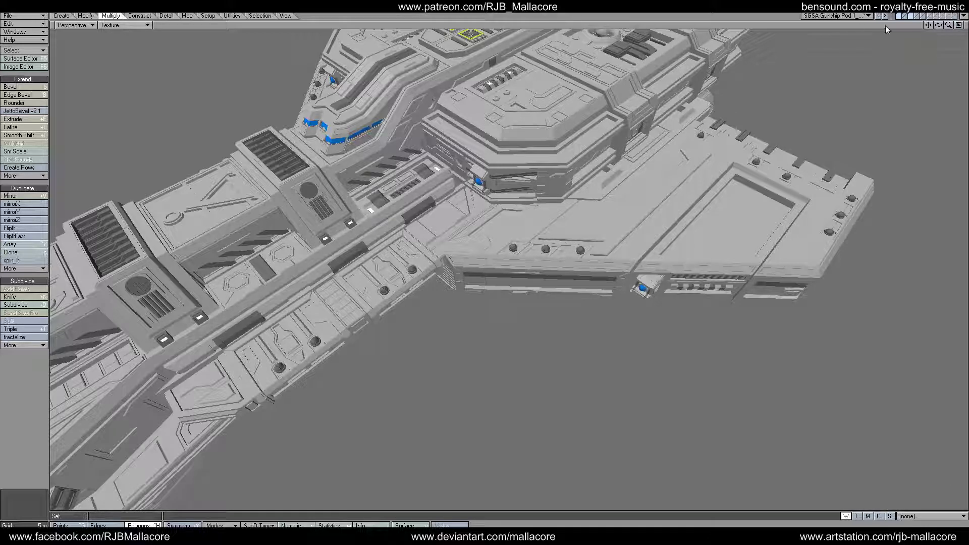
left_click_drag(937, 24, 829, 123)
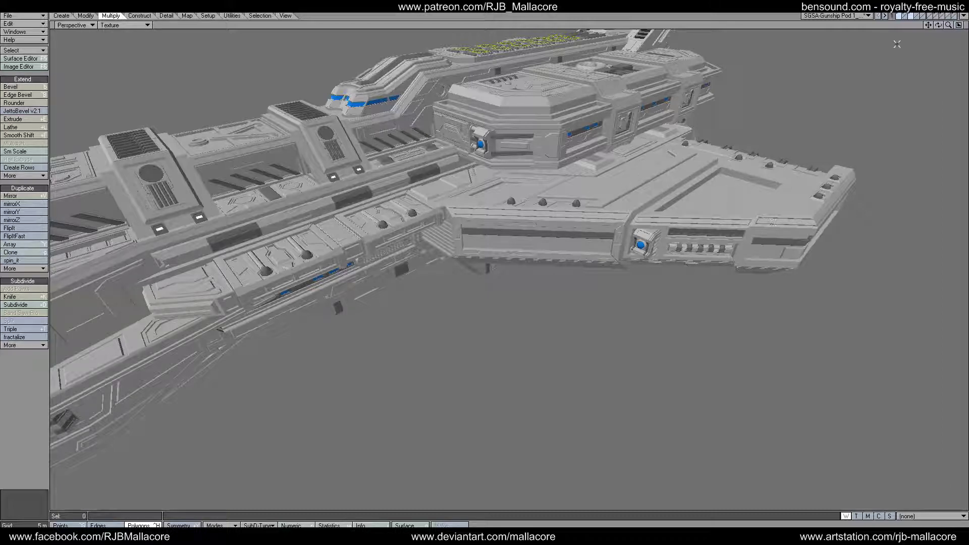
left_click_drag(938, 25, 945, 71)
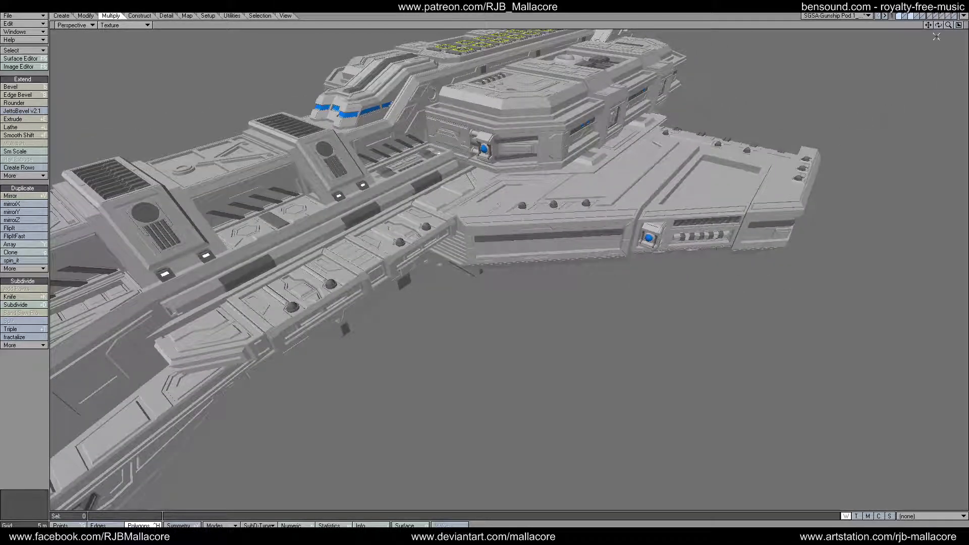
left_click_drag(938, 24, 888, 78)
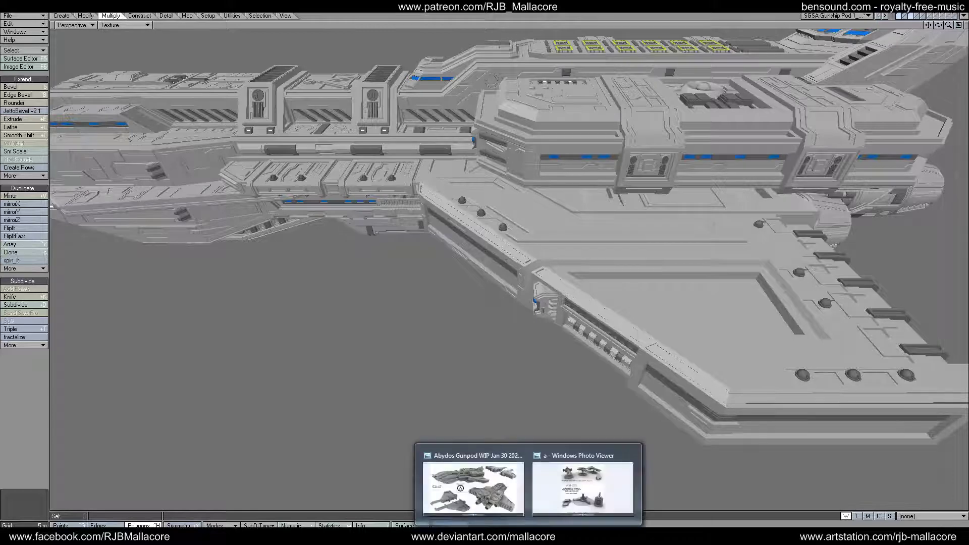
Step: Switch to Windows Photo Viewer and view the image of the Stargate printable 3D models
left_click(566, 492)
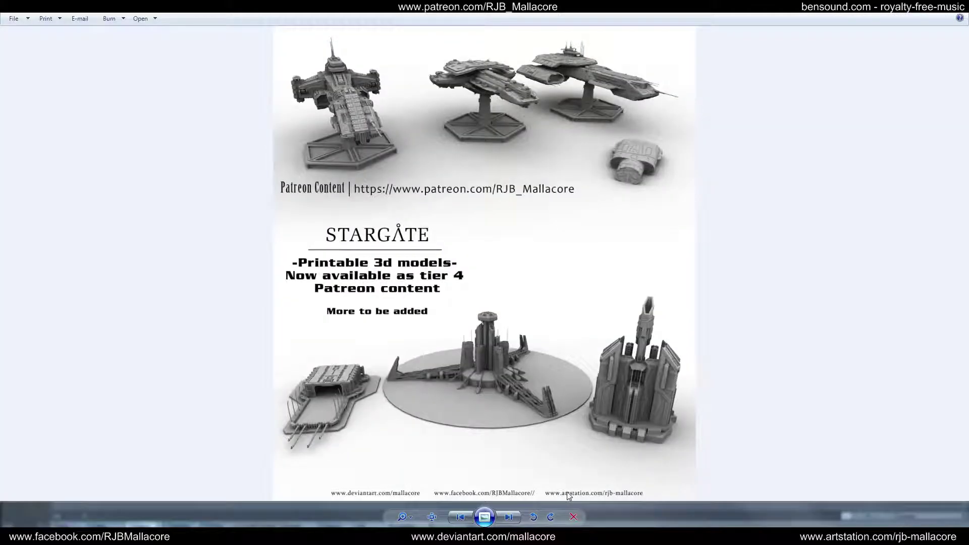